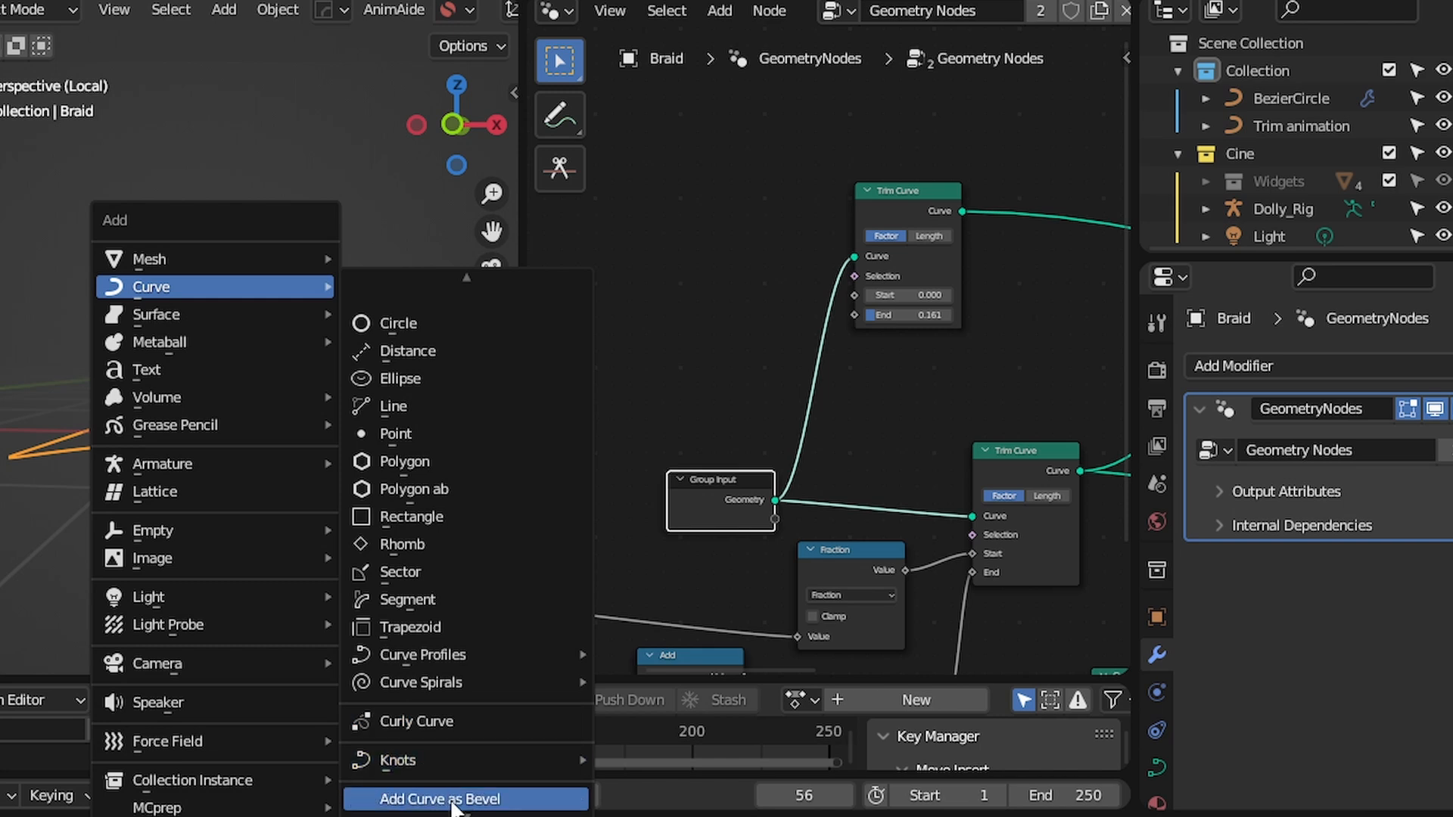
Look at the Braid Knot curve entry and the Add Curve: Extra Objects add-on in the preferences
{"action": "mouse_move", "coordinate": [462, 759]}
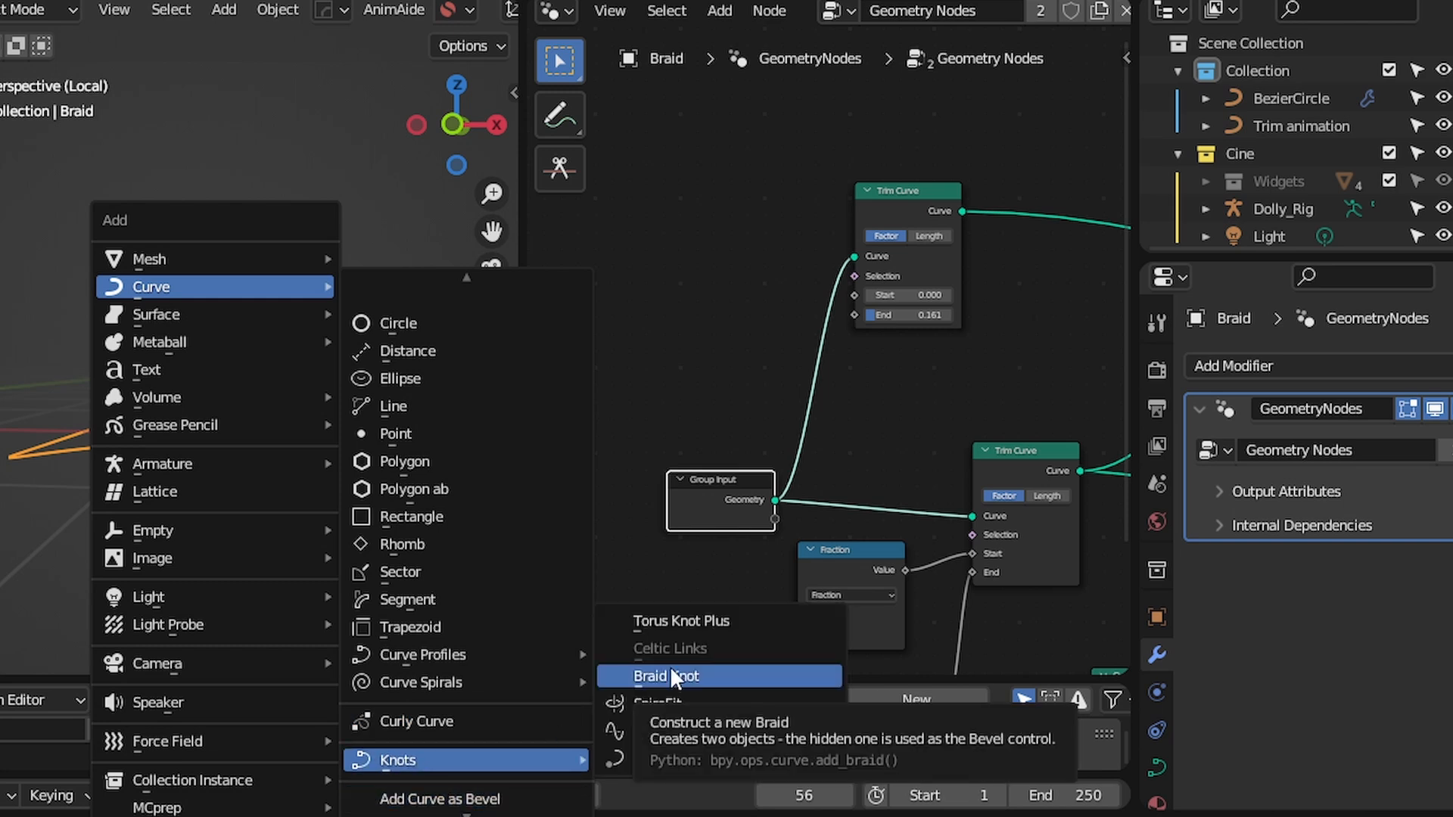
{"action": "left_click", "coordinate": [692, 675]}
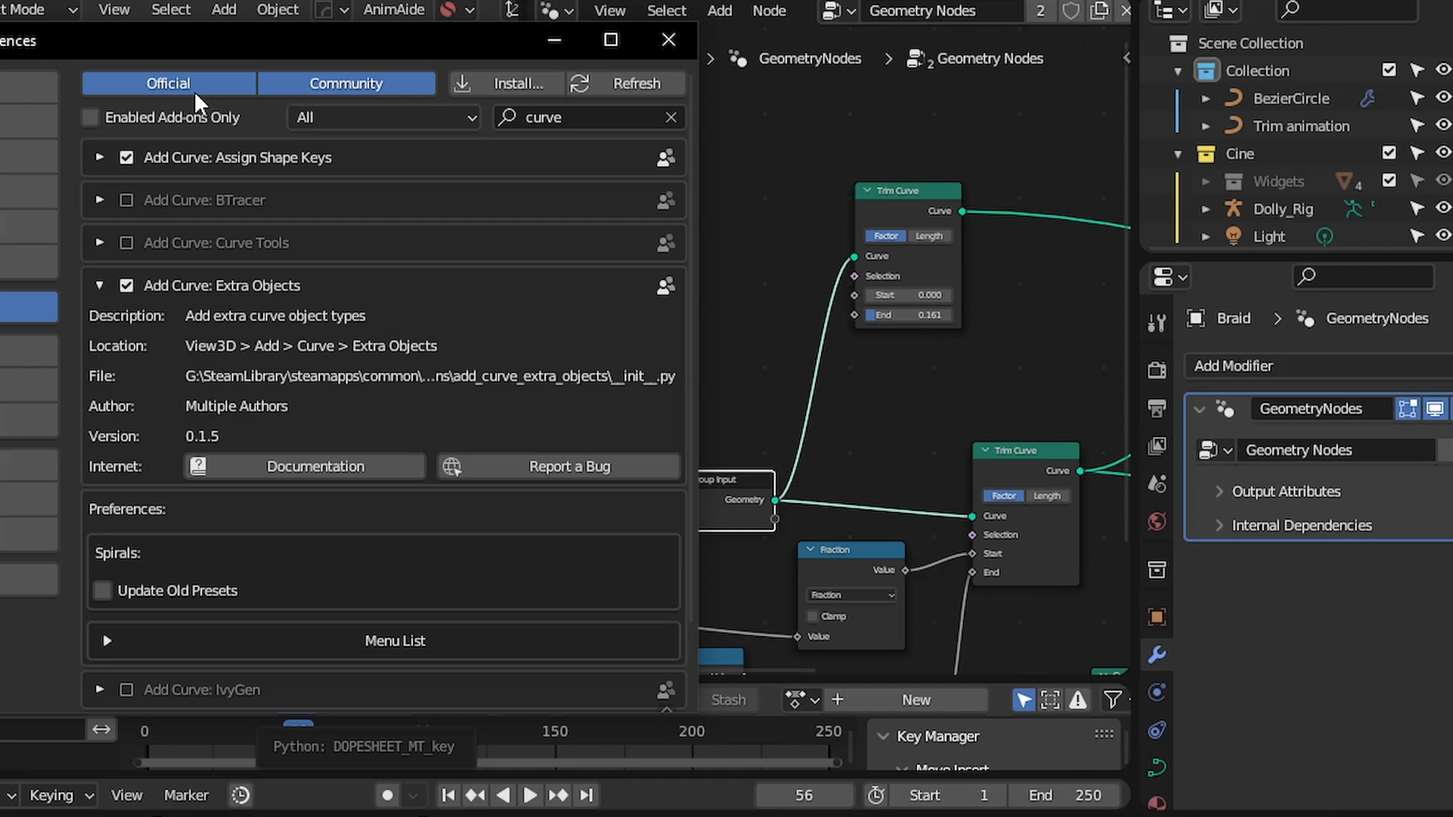
{"action": "left_click_drag", "start_coordinate": [195, 48], "coordinate": [704, 43]}
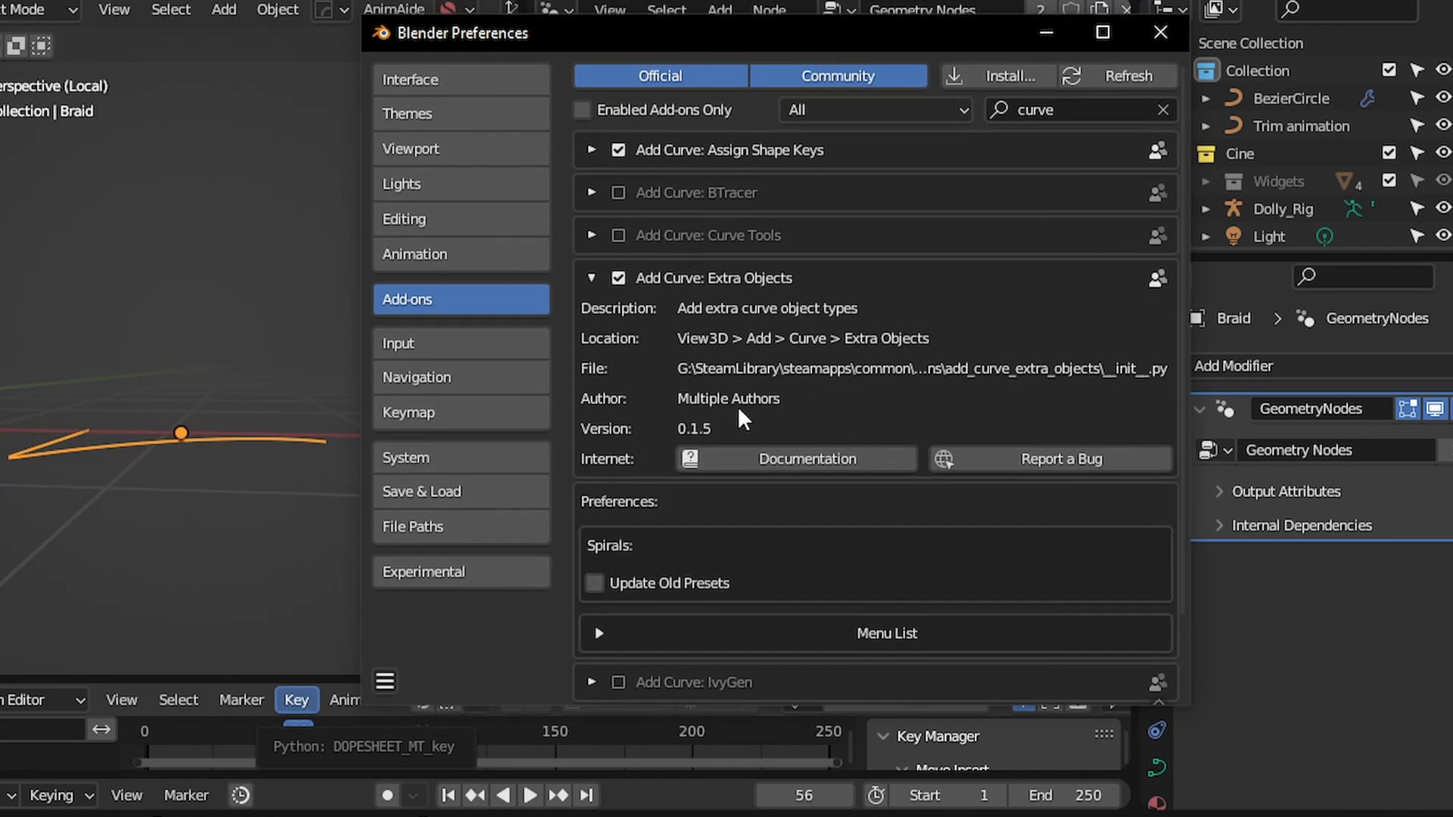
{"action": "left_click", "coordinate": [1160, 32]}
Raise the upper Trim Curve's End factor on the Trim animation curve to 1, 1.02 and finally 2
{"action": "middle_click_drag", "start_coordinate": [334, 346], "coordinate": [122, 454]}
{"action": "scroll", "coordinate": [205, 389], "scroll_direction": "down", "scroll_amount": 2}
{"action": "middle_click_drag", "start_coordinate": [204, 389], "coordinate": [209, 420]}
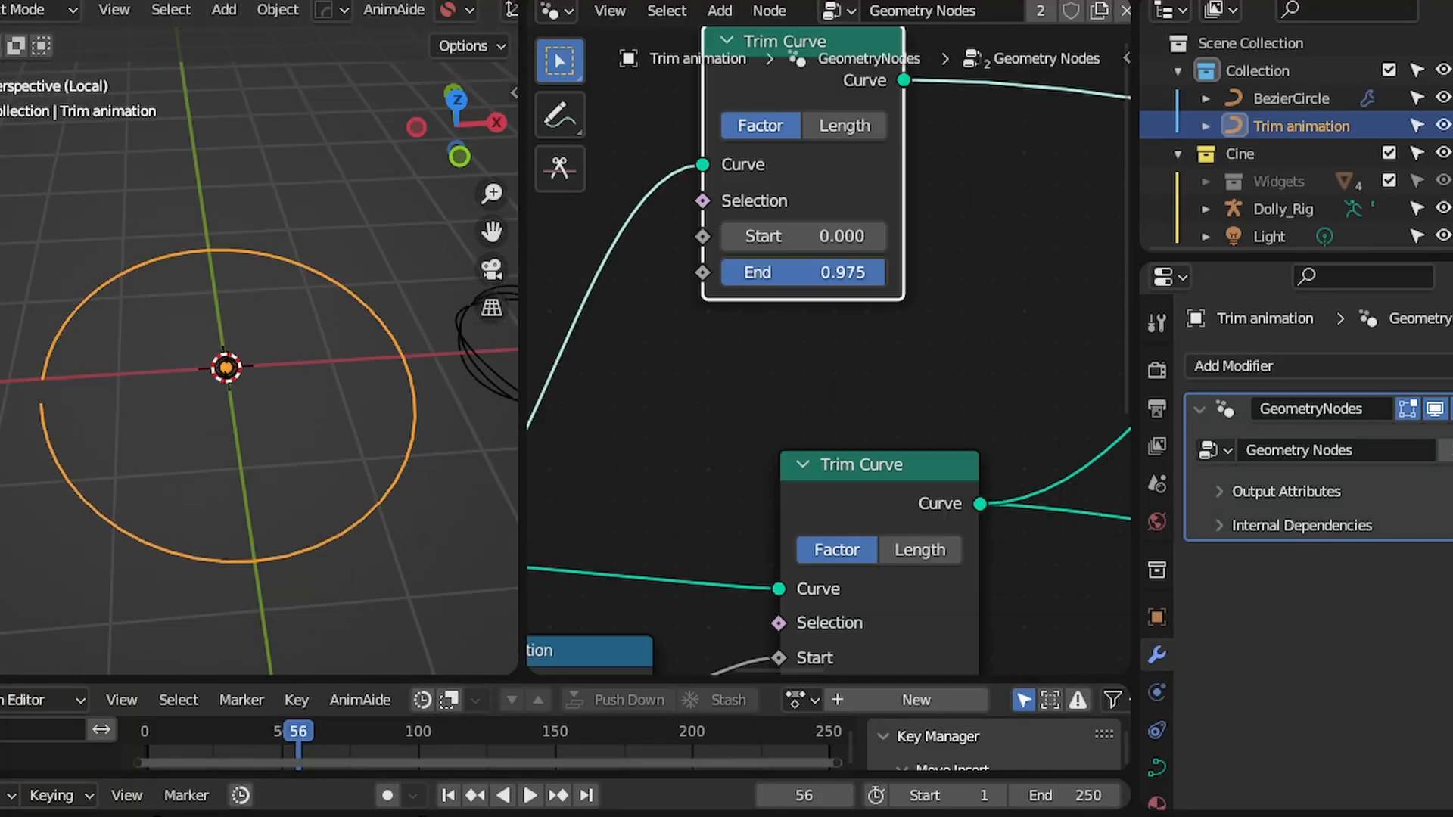
{"action": "left_click_drag", "start_coordinate": [820, 272], "coordinate": [885, 272]}
{"action": "left_click", "coordinate": [757, 281]}
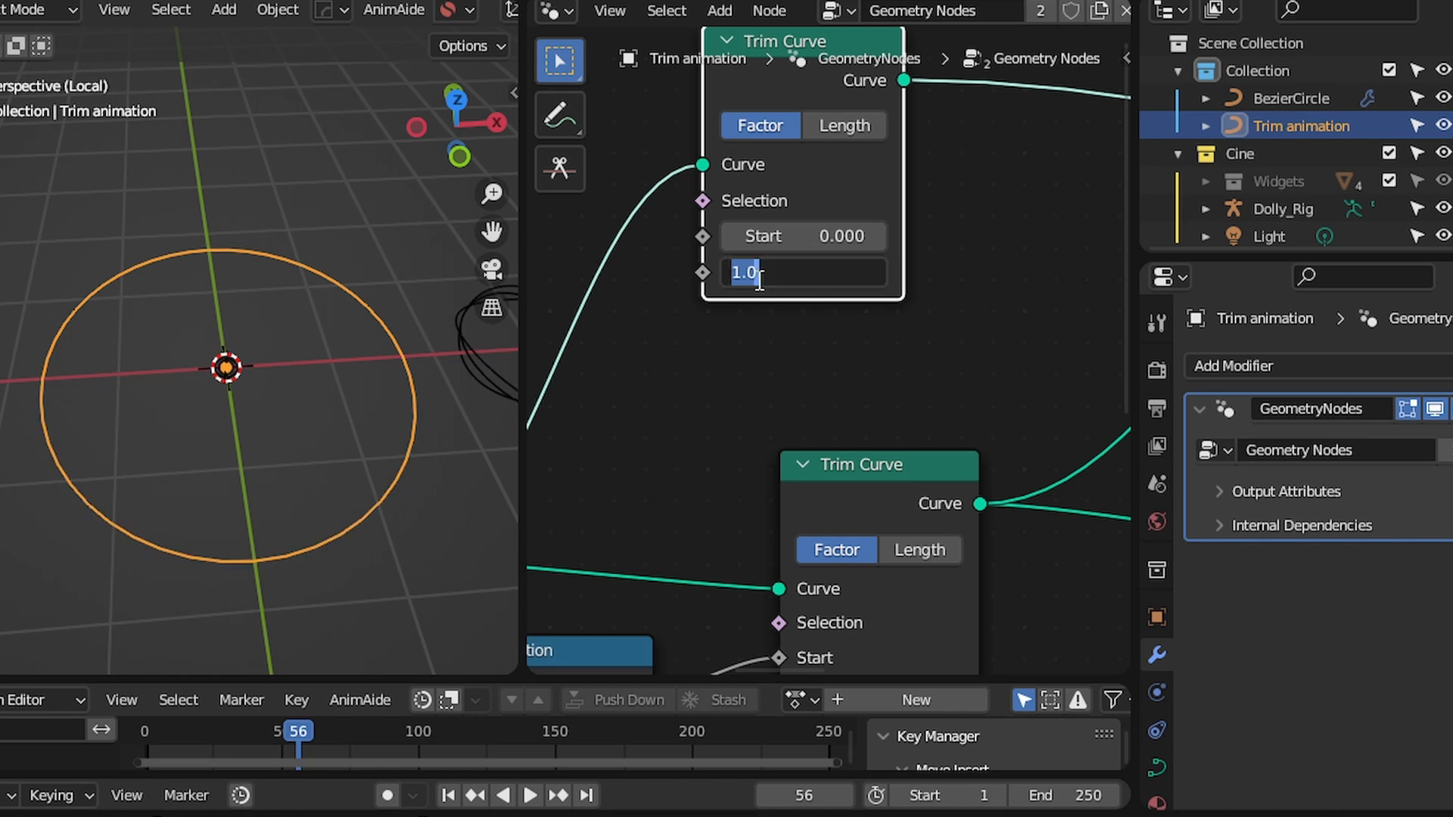
{"action": "type", "text": "1.02"}
{"action": "key", "text": "Return"}
{"action": "left_click", "coordinate": [810, 277]}
{"action": "type", "text": "2"}
{"action": "key", "text": "Return"}
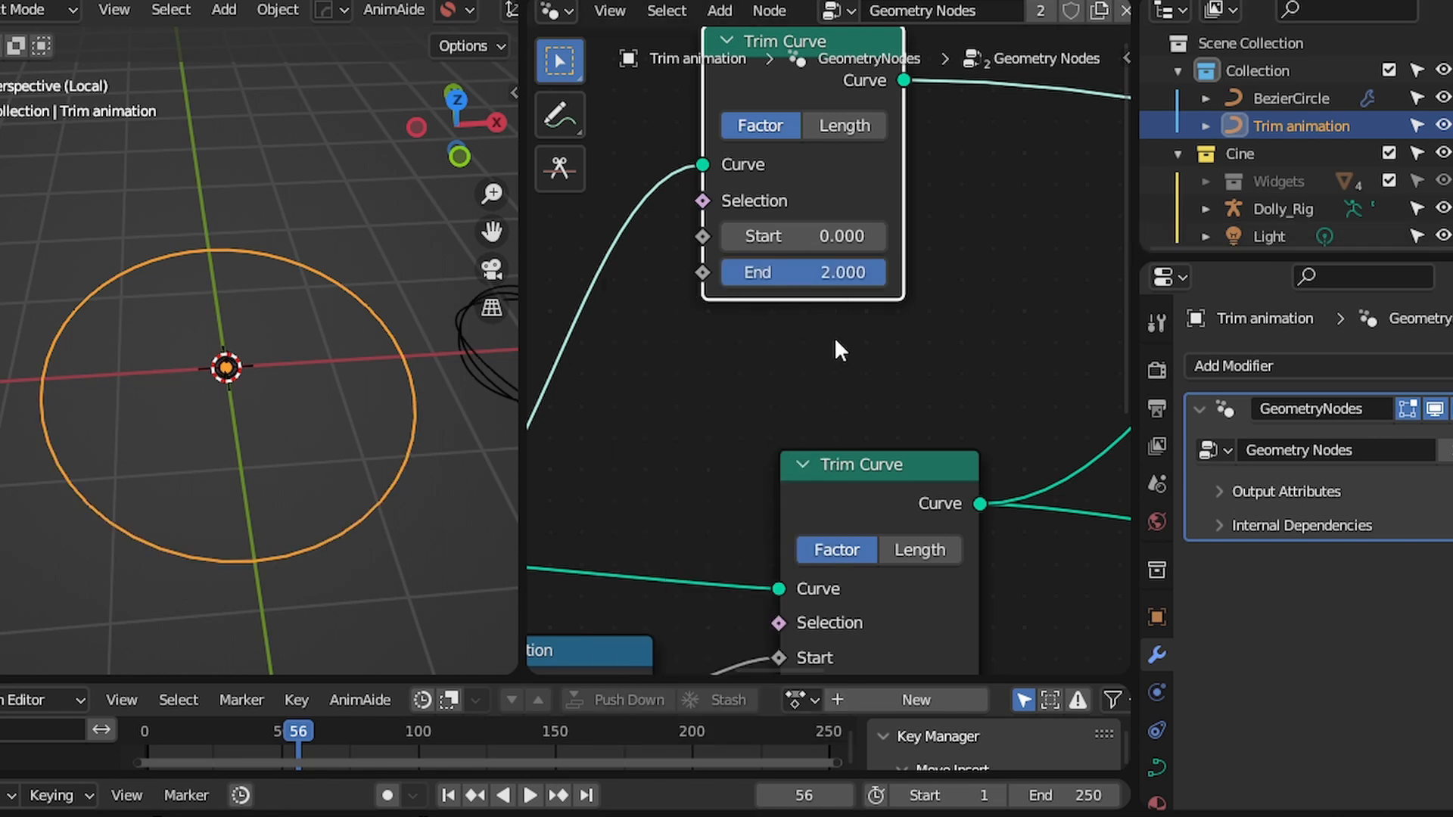
Set the upper Trim Curve's Start factor to -1.3
{"action": "left_click_drag", "start_coordinate": [884, 272], "coordinate": [726, 236]}
{"action": "left_click", "coordinate": [726, 237]}
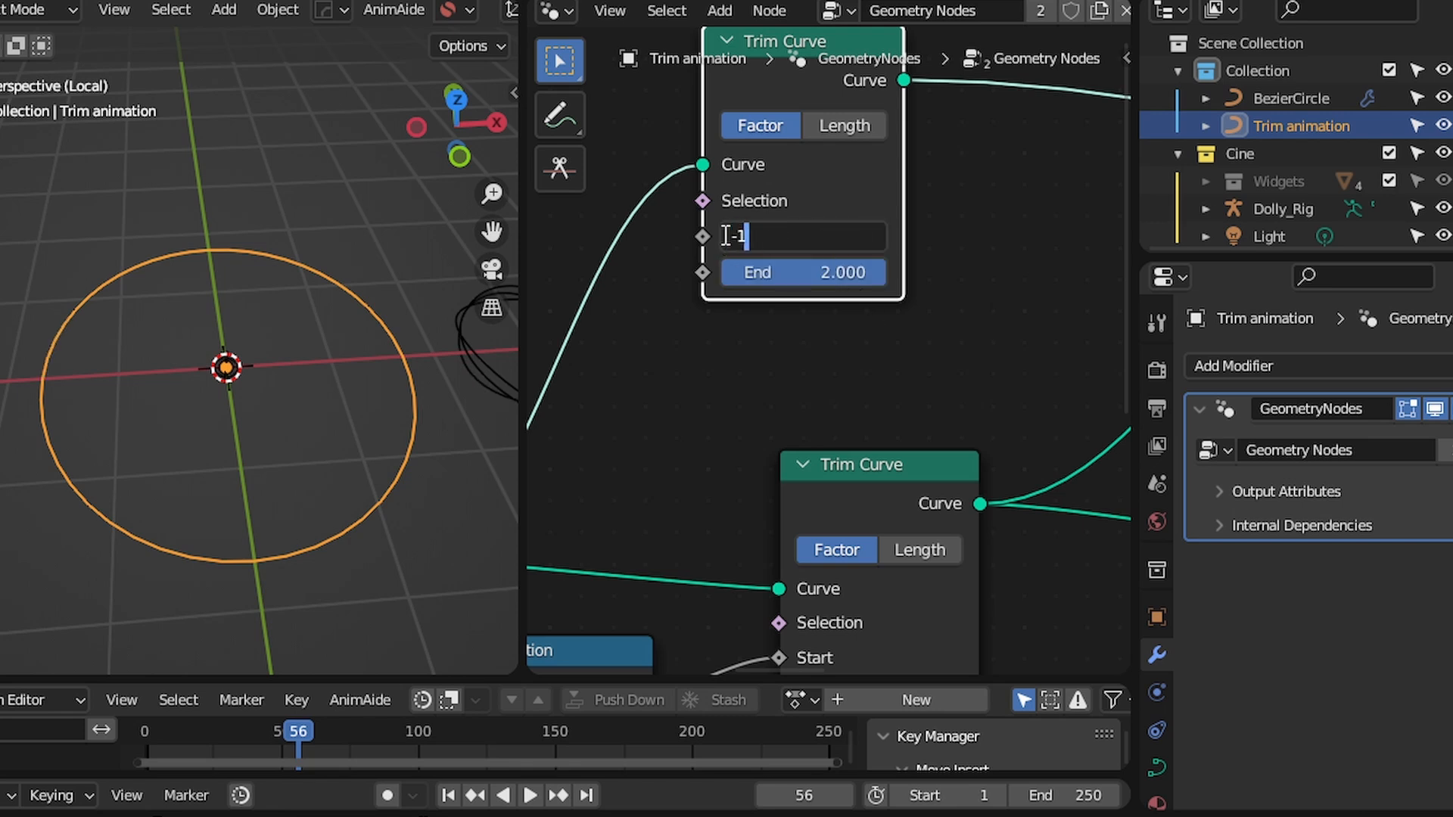
{"action": "type", "text": "-1.3"}
{"action": "key", "text": "Return"}
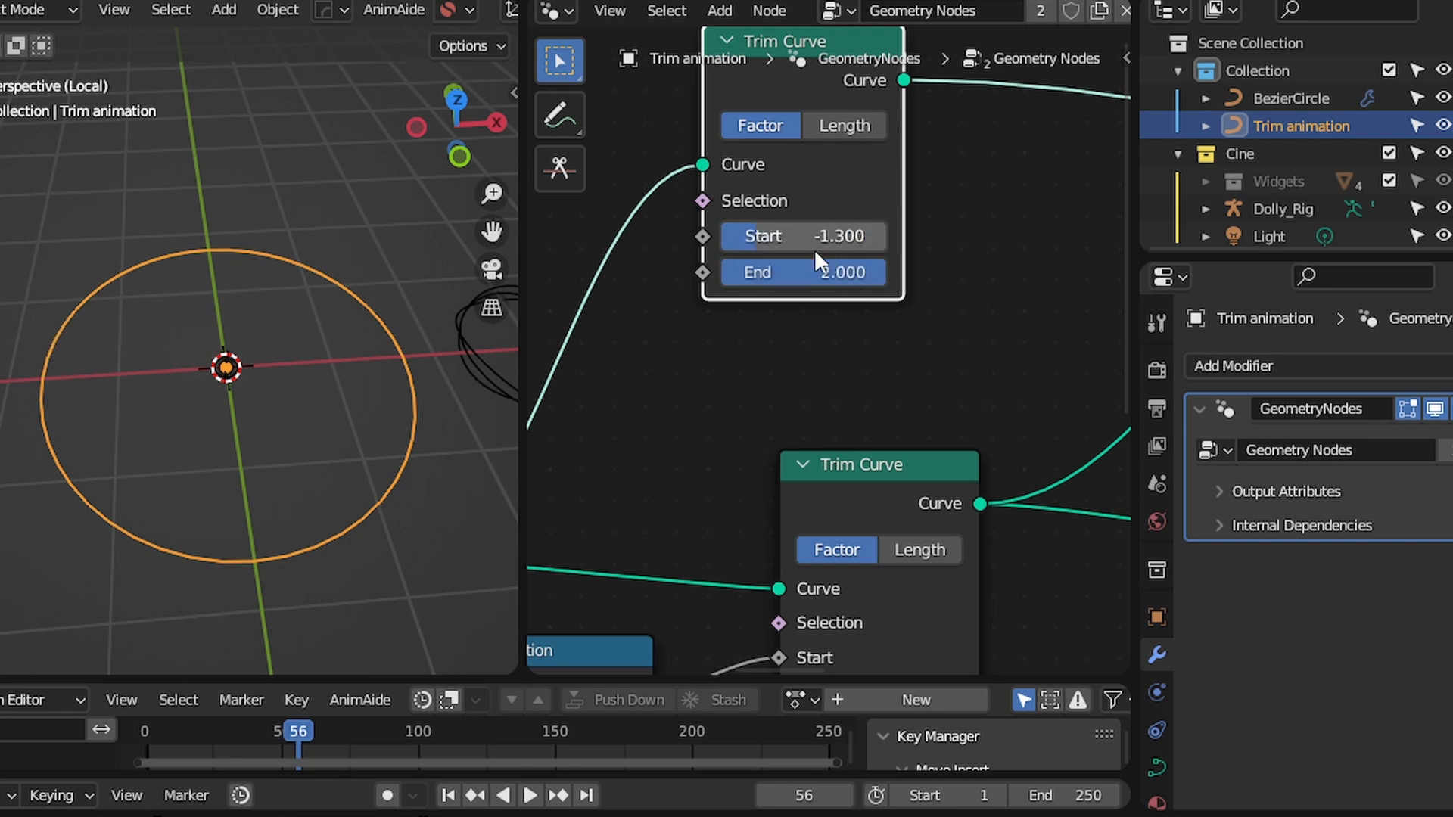
Set the upper Trim Curve's Start to about 0.051 and sweep its End down to 0 and back to 1
{"action": "left_click_drag", "start_coordinate": [755, 236], "coordinate": [767, 236]}
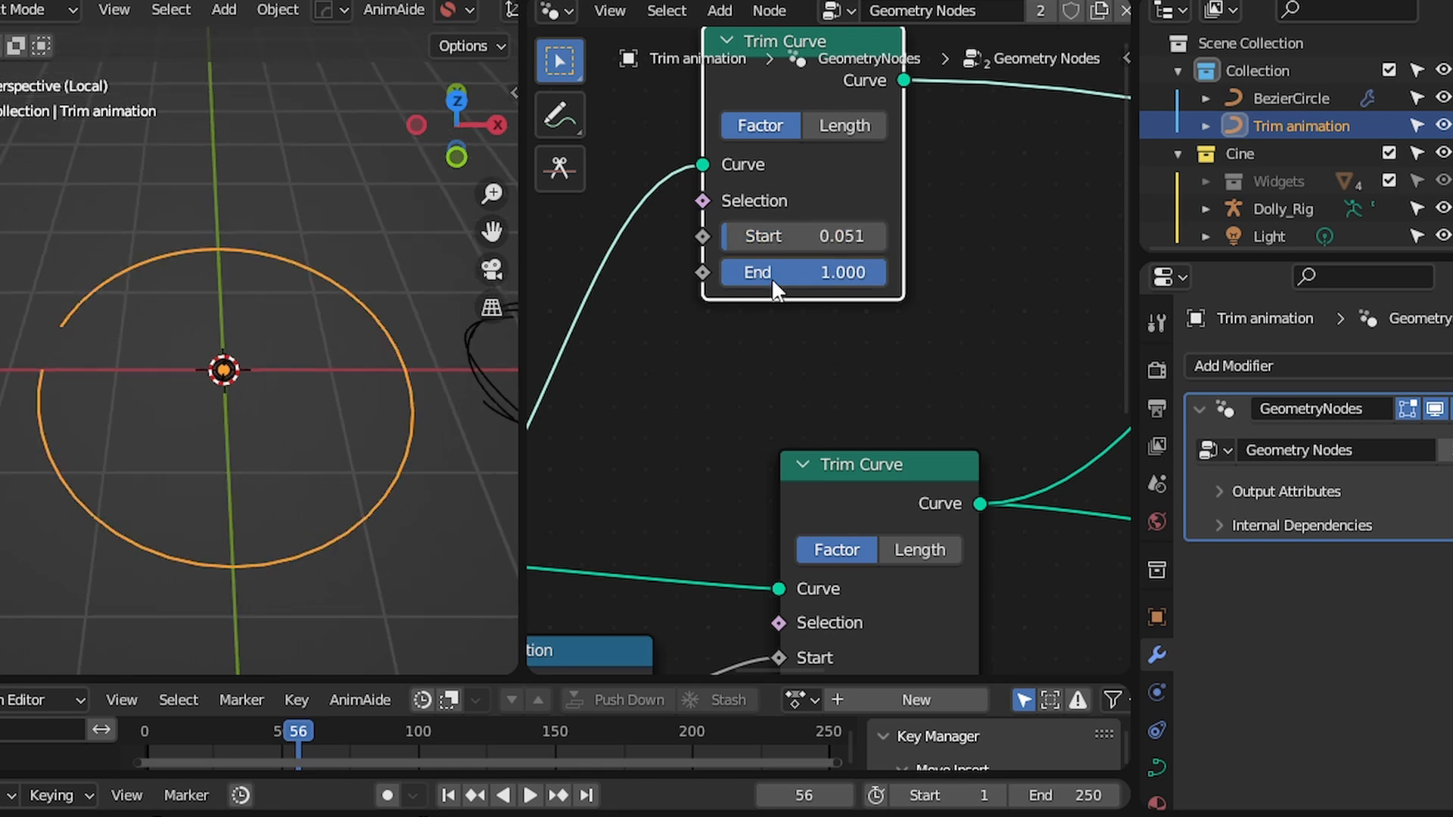
{"action": "left_click_drag", "start_coordinate": [849, 279], "coordinate": [711, 279]}
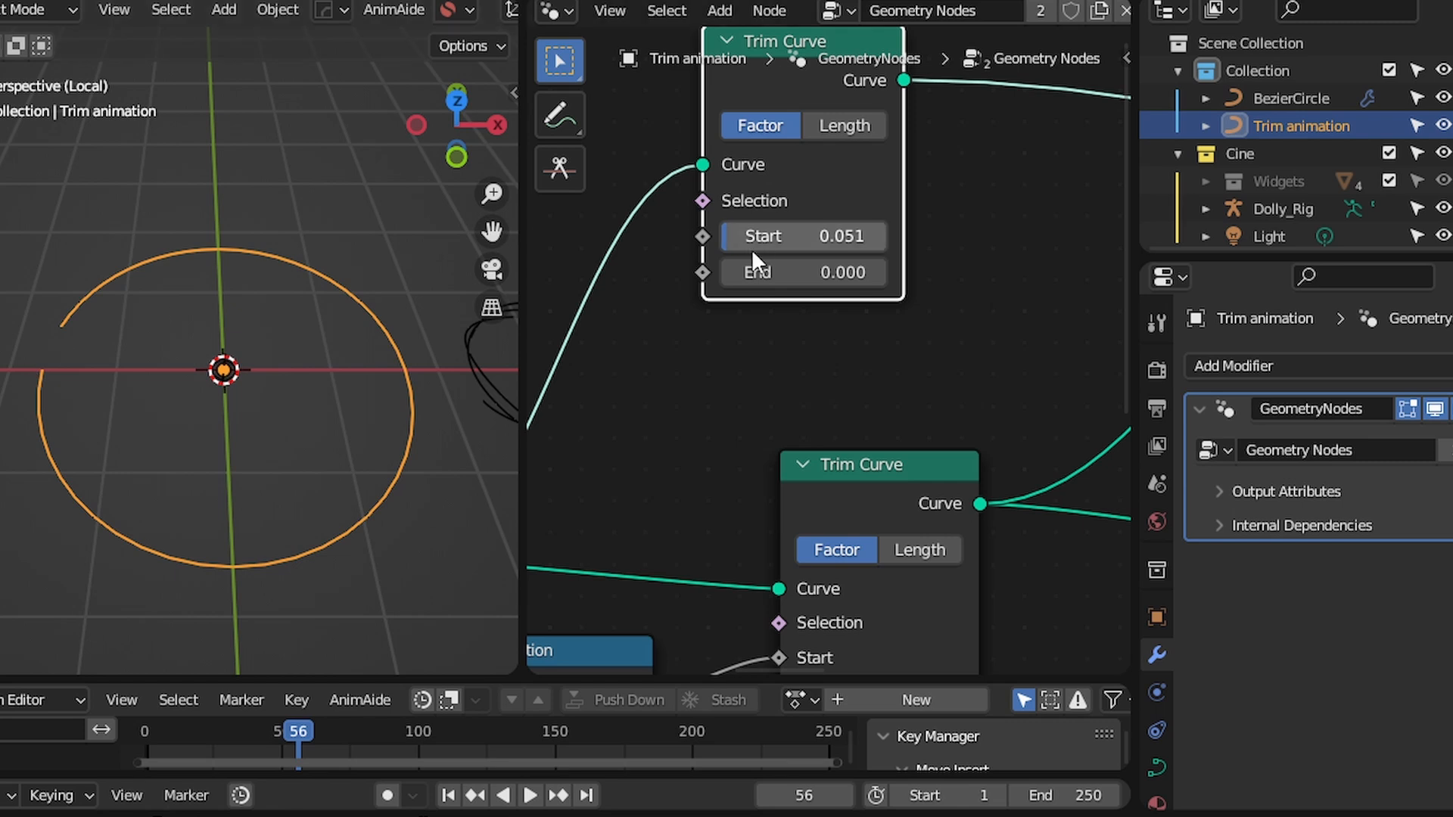
{"action": "left_click_drag", "start_coordinate": [802, 272], "coordinate": [878, 272]}
{"action": "scroll", "coordinate": [855, 261], "scroll_direction": "down", "scroll_amount": 2}
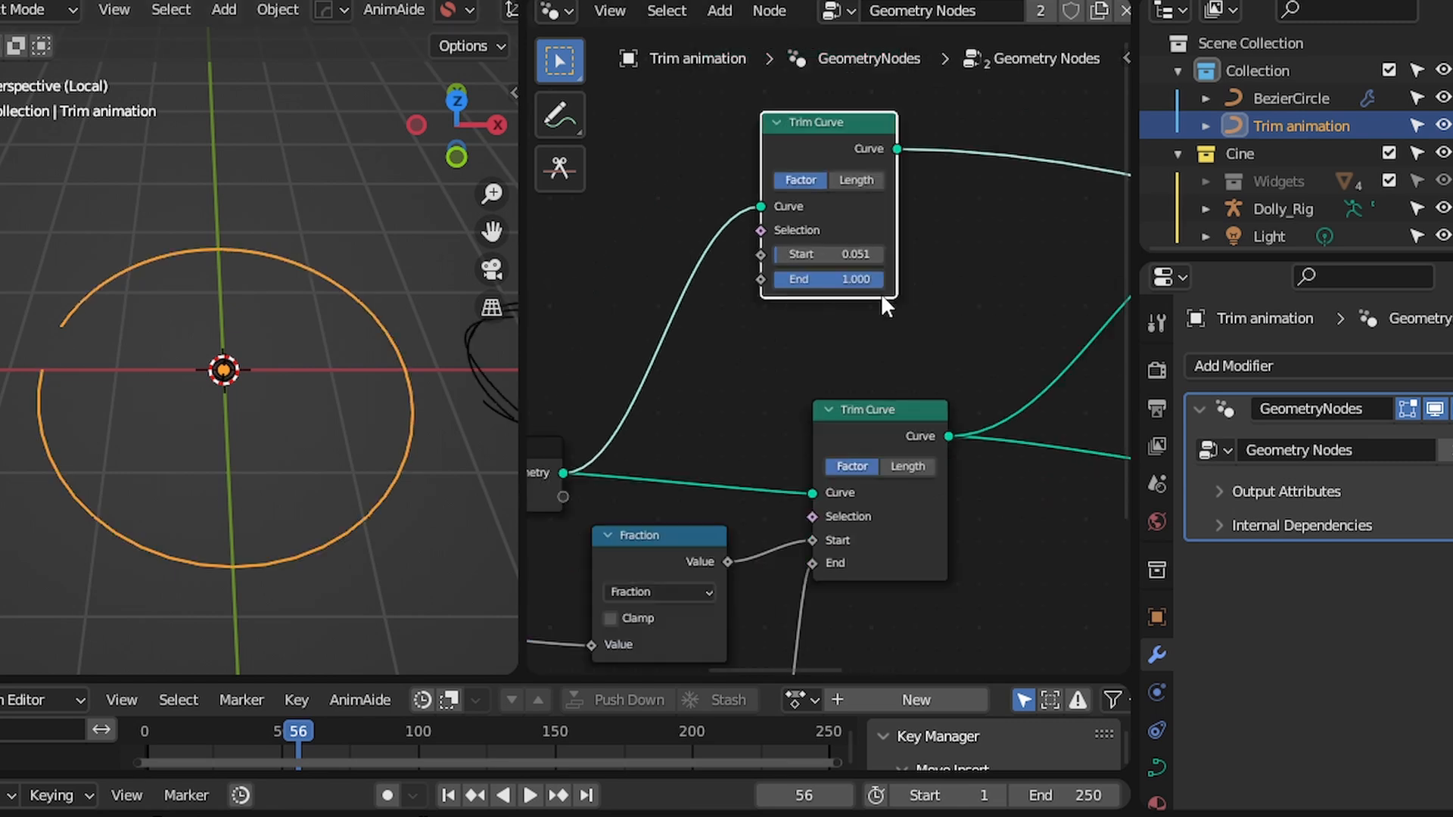
Add a Math node and place it above the upper Trim Curve node
{"action": "middle_click_drag", "start_coordinate": [825, 239], "coordinate": [870, 387]}
{"action": "scroll", "coordinate": [871, 387], "scroll_direction": "up", "scroll_amount": 1}
{"action": "middle_click_drag", "start_coordinate": [780, 344], "coordinate": [778, 448]}
{"action": "key", "text": "shift+a"}
{"action": "type", "text": "math"}
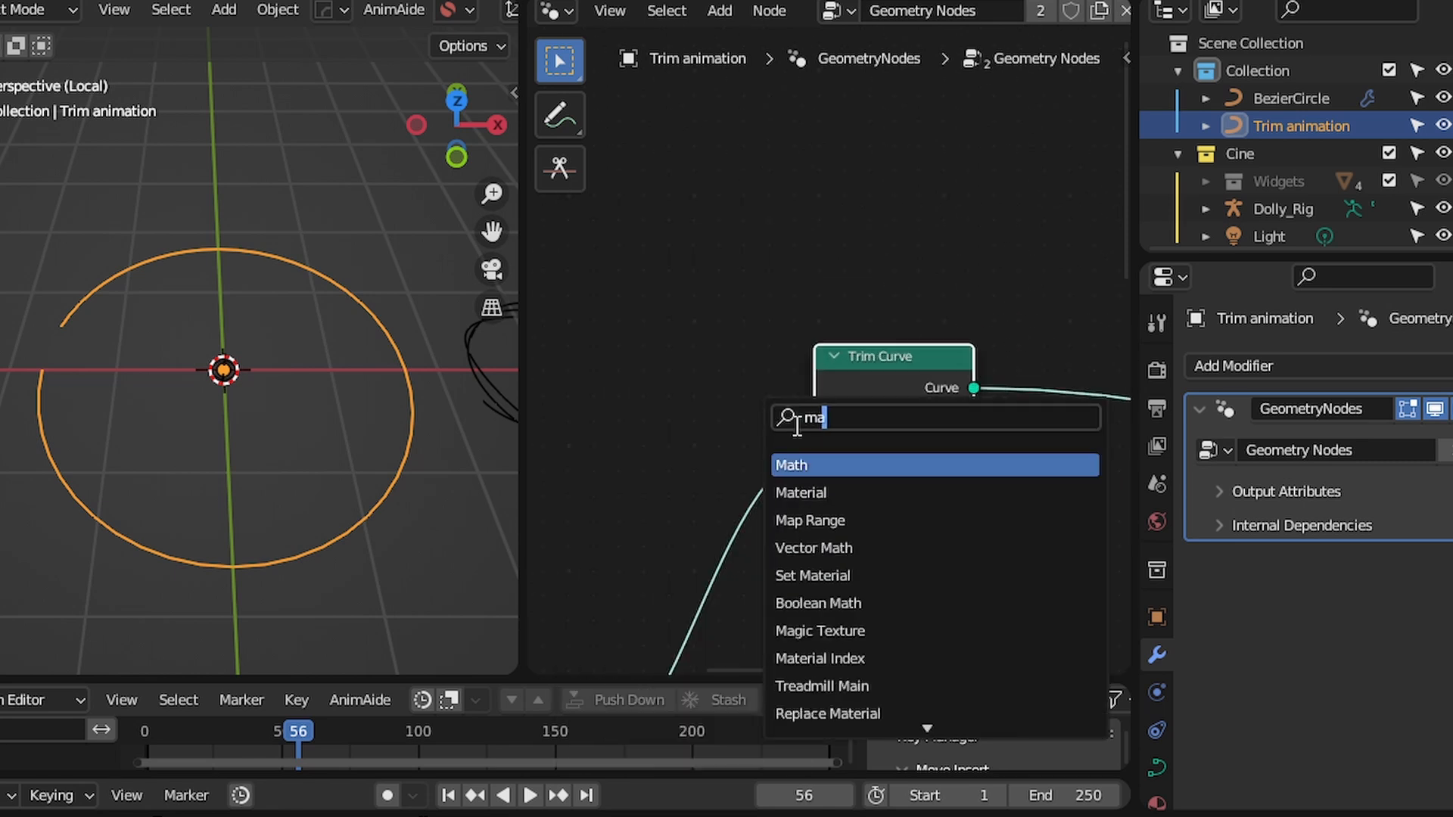
{"action": "key", "text": "Return"}
{"action": "left_click", "coordinate": [820, 392]}
{"action": "scroll", "coordinate": [704, 308], "scroll_direction": "up", "scroll_amount": 2}
{"action": "left_click_drag", "start_coordinate": [704, 308], "coordinate": [769, 113]}
{"action": "middle_click_drag", "start_coordinate": [781, 173], "coordinate": [732, 245]}
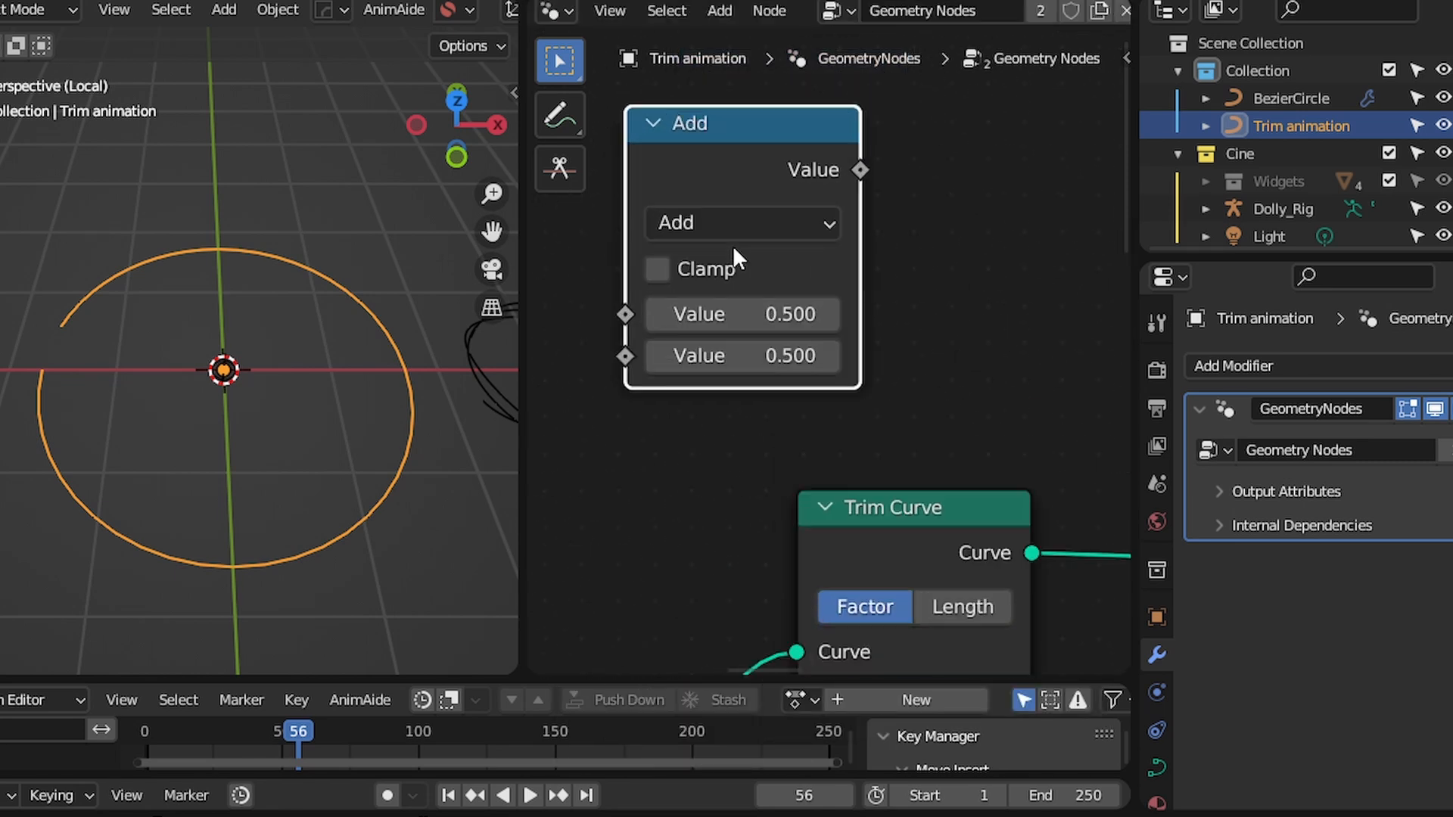
Set the new Math node's operation to Fraction
{"action": "scroll", "coordinate": [728, 247], "scroll_direction": "down", "scroll_amount": 2}
{"action": "left_click", "coordinate": [726, 230]}
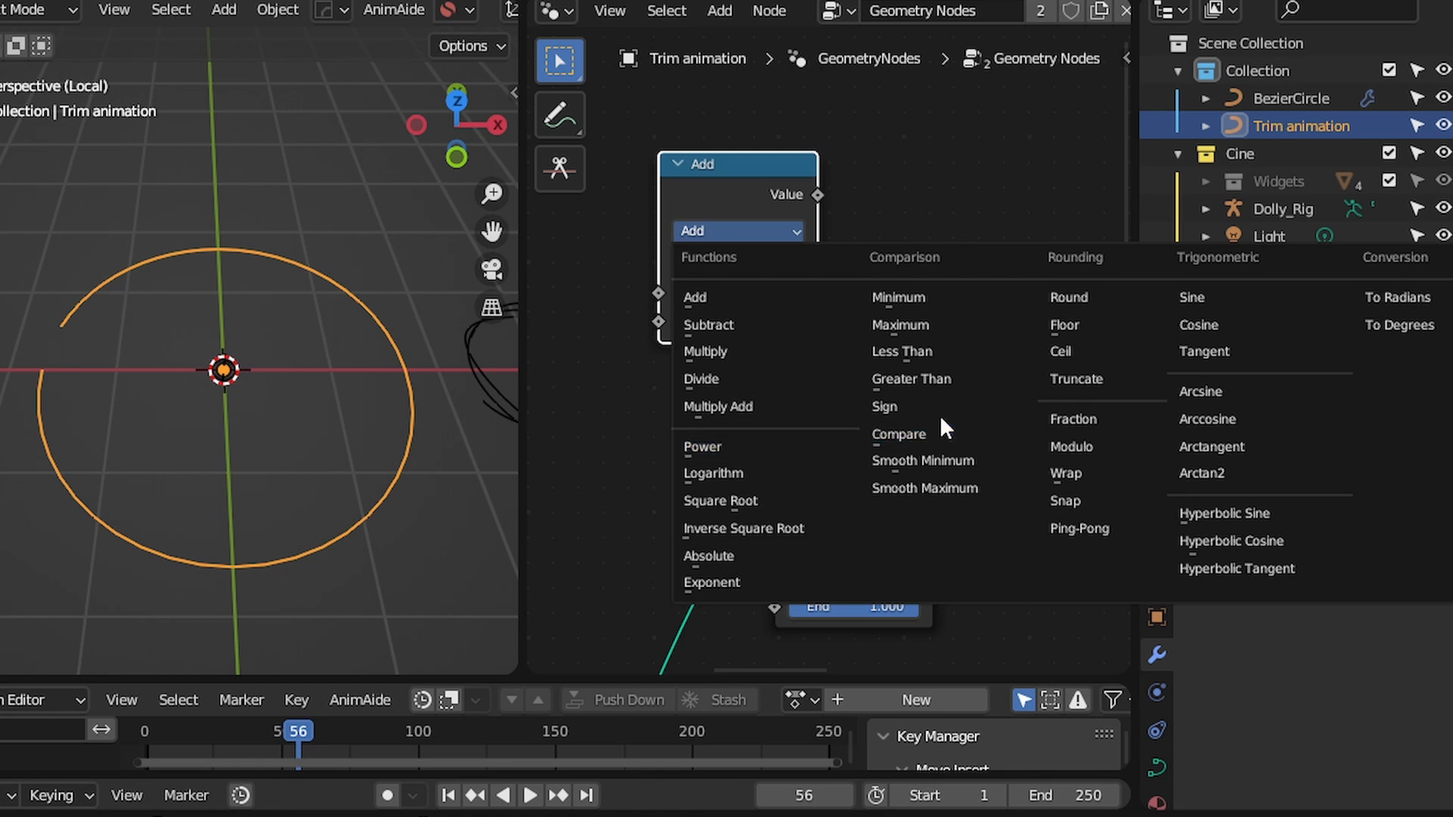
{"action": "left_click", "coordinate": [1092, 419]}
Annotate a horizontal baseline with a sawtooth wave above it in the empty space over the Fraction node
{"action": "middle_click_drag", "start_coordinate": [702, 660], "coordinate": [914, 558]}
{"action": "scroll", "coordinate": [914, 558], "scroll_direction": "down", "scroll_amount": 1}
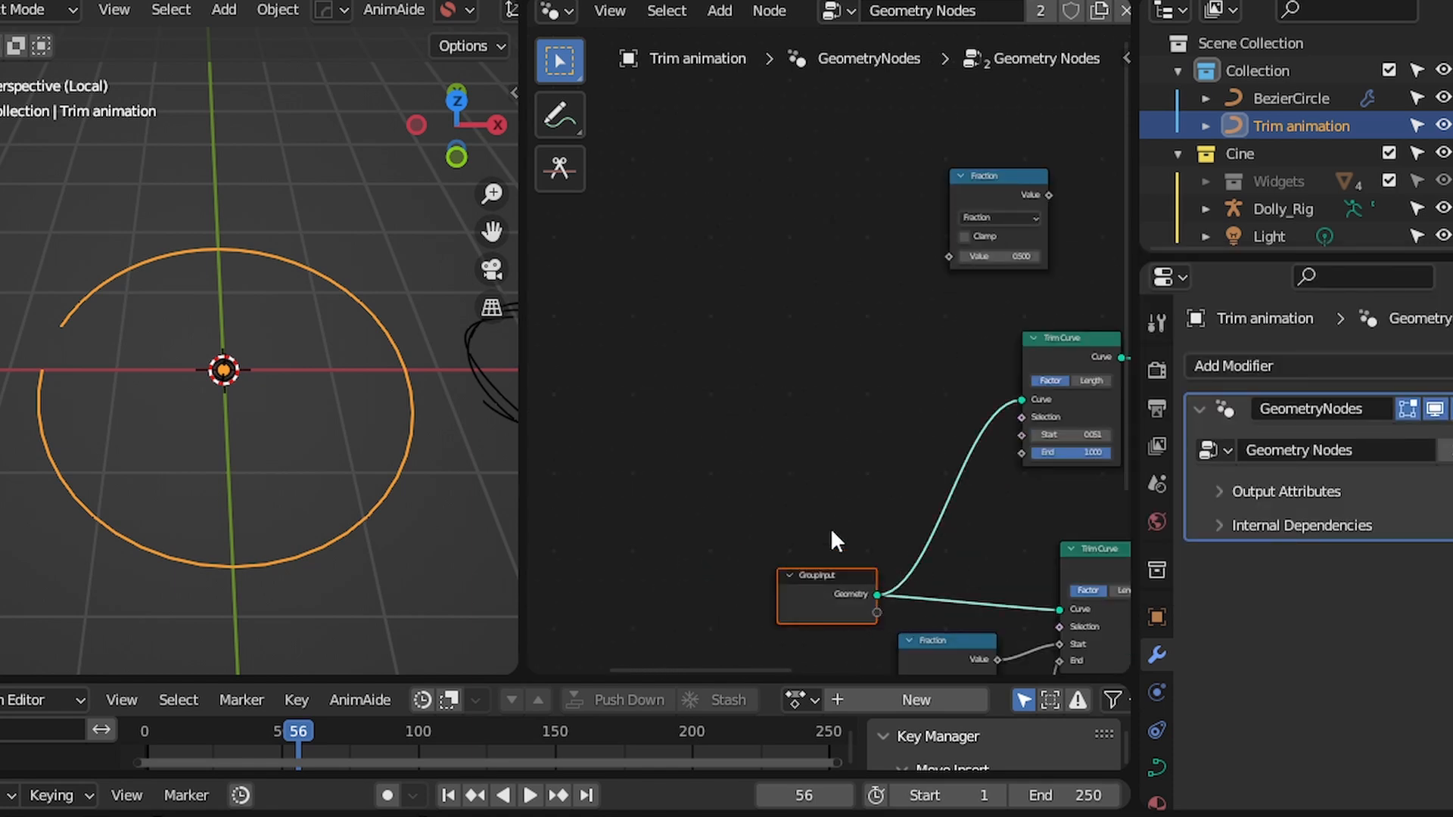
{"action": "middle_click_drag", "start_coordinate": [938, 261], "coordinate": [696, 305], "text": "ctrl"}
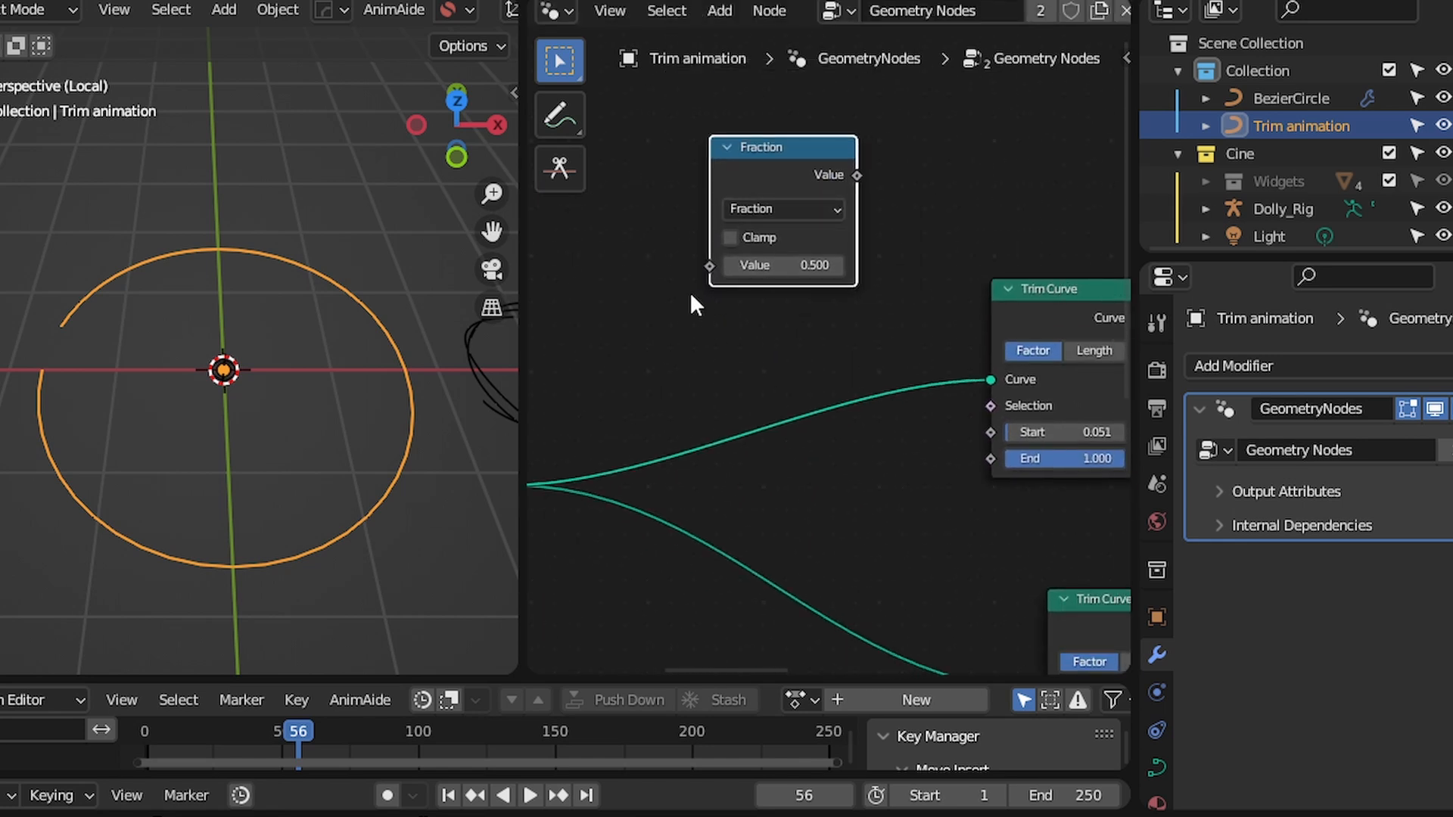
{"action": "mouse_move", "coordinate": [844, 236]}
{"action": "middle_mouse_down", "text": "ctrl"}
{"action": "mouse_move", "coordinate": [666, 211]}
{"action": "mouse_move", "coordinate": [714, 72]}
{"action": "mouse_move", "coordinate": [746, 137]}
{"action": "mouse_move", "coordinate": [719, 191]}
{"action": "mouse_move", "coordinate": [707, 311]}
{"action": "middle_mouse_up", "text": "ctrl"}
{"action": "left_click_drag", "start_coordinate": [633, 276], "coordinate": [1120, 253]}
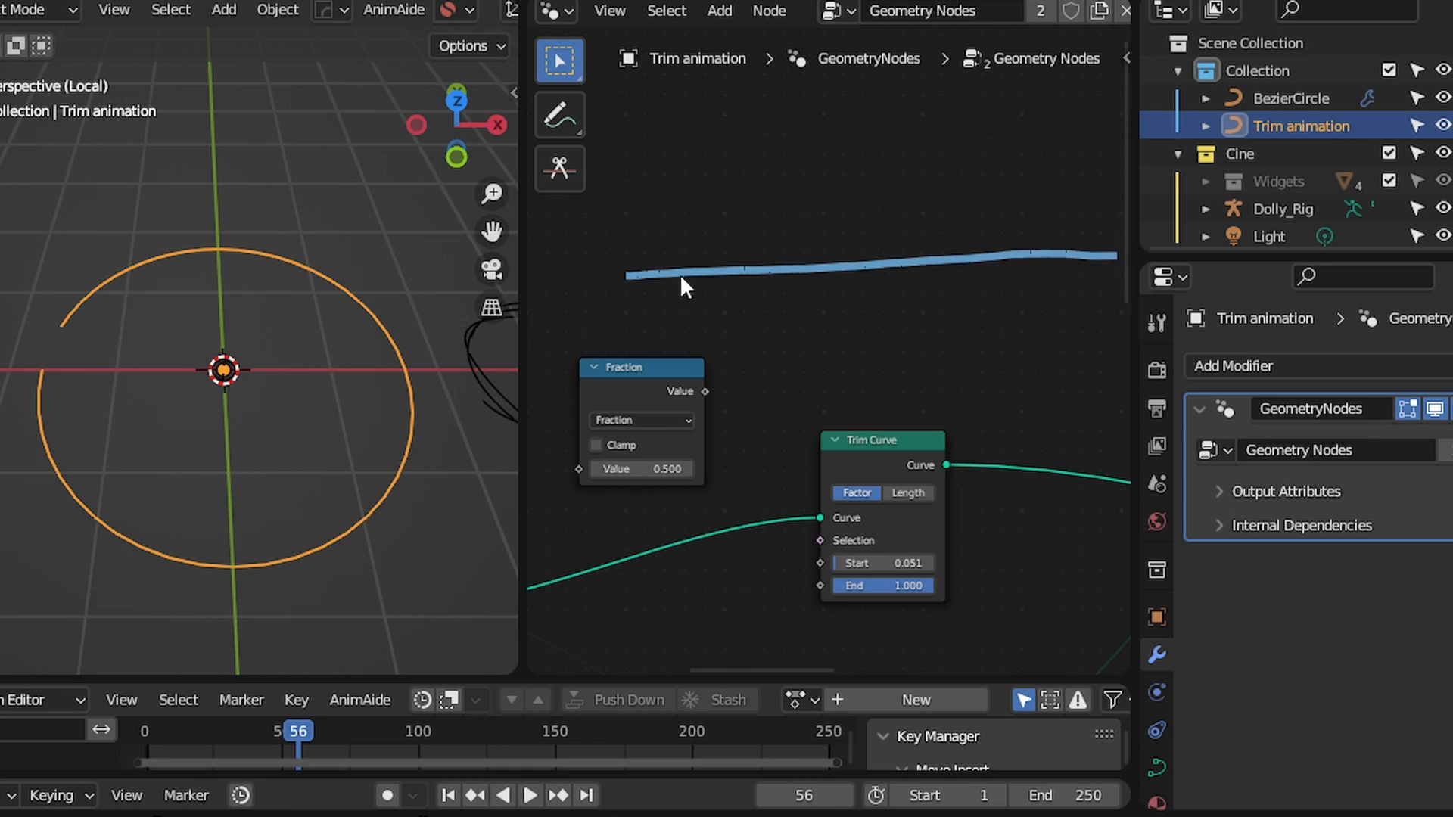
{"action": "middle_click_drag", "start_coordinate": [632, 286], "coordinate": [598, 270]}
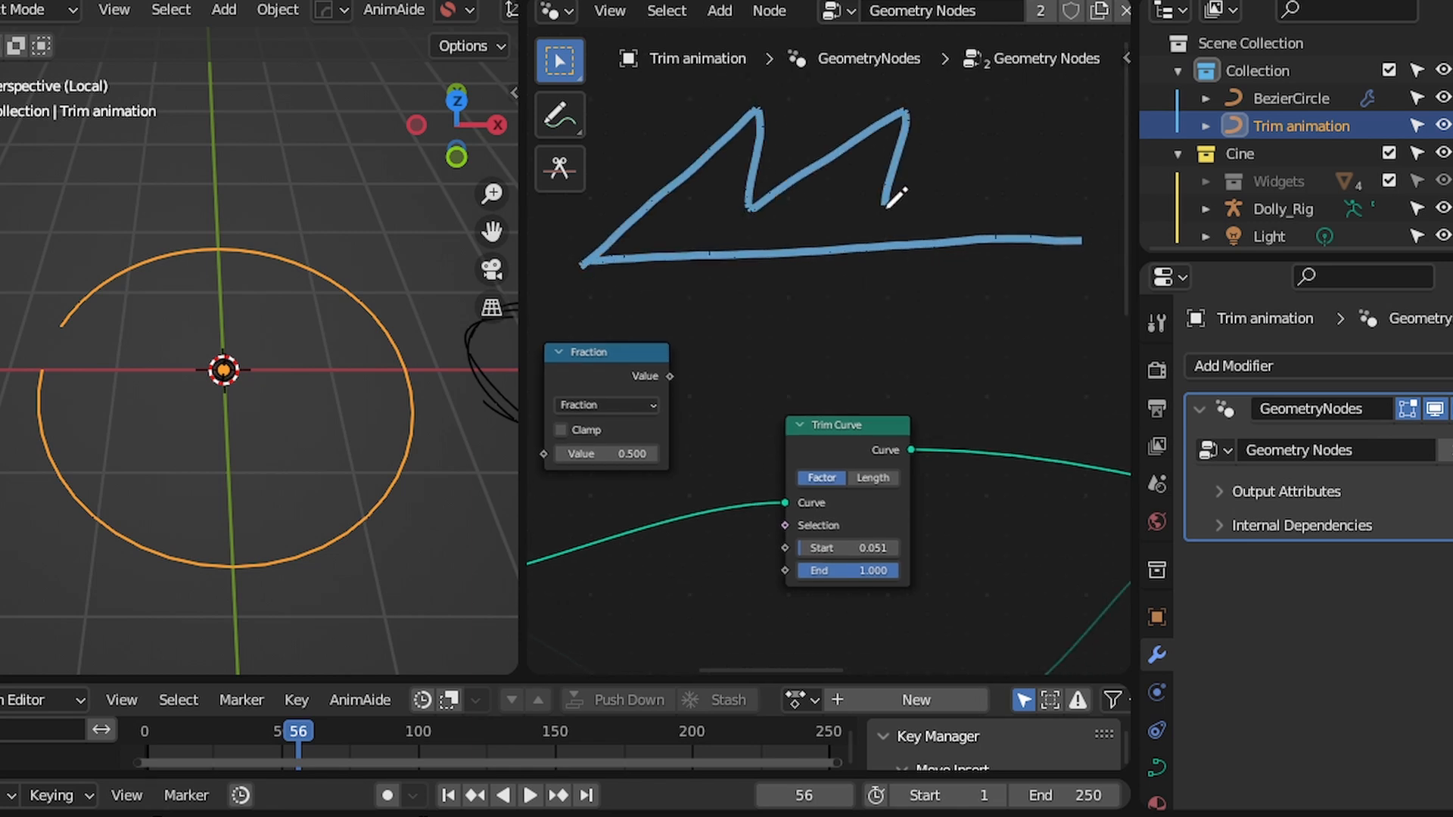
{"action": "left_click_drag", "start_coordinate": [887, 204], "coordinate": [1027, 253]}
{"action": "middle_click_drag", "start_coordinate": [672, 290], "coordinate": [671, 310]}
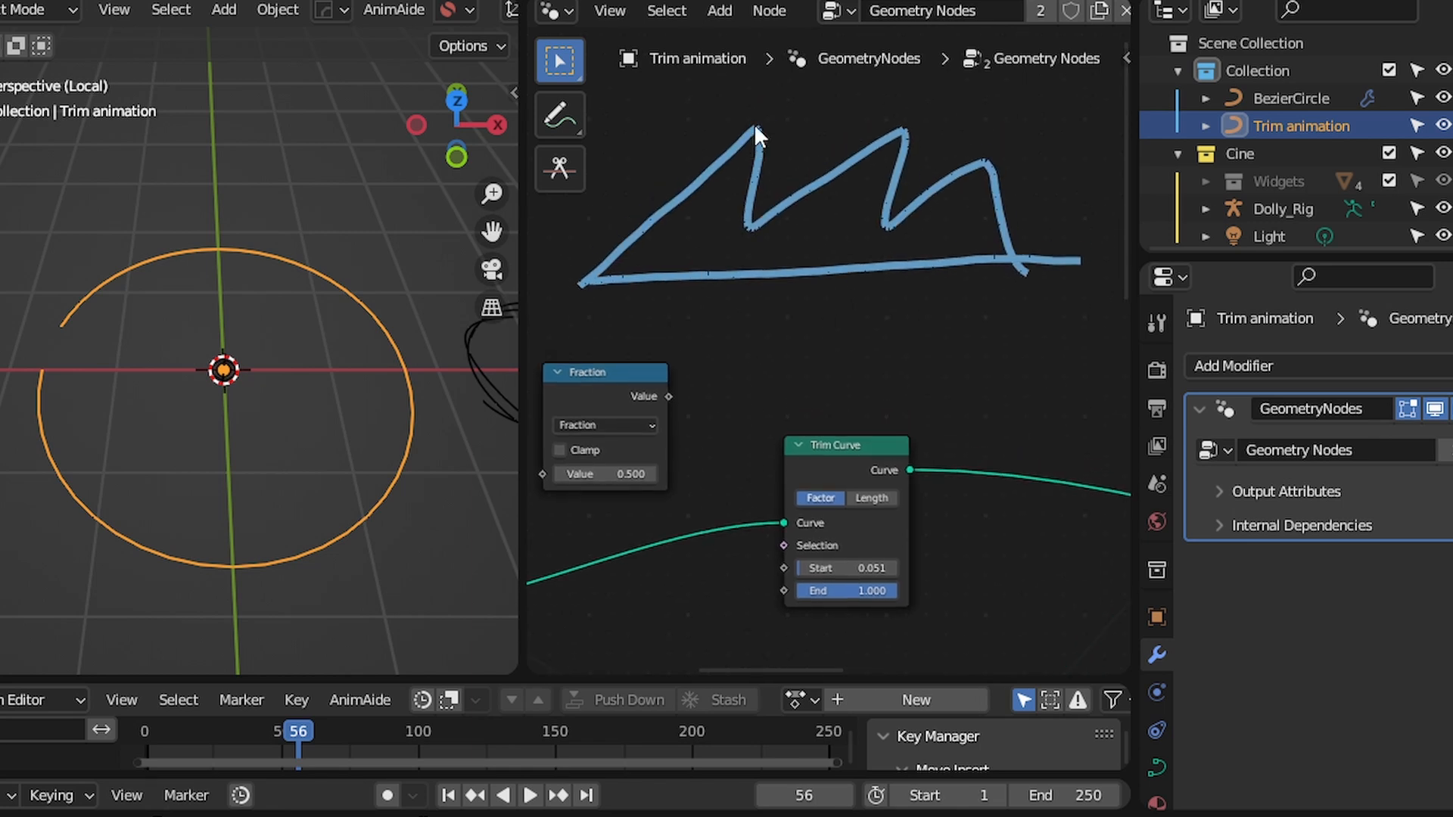
Annotate the sawtooth sketch with an upper limit line, the labels 1.1 and 0, and the expression 0>x<=1
{"action": "left_click_drag", "start_coordinate": [755, 130], "coordinate": [1131, 147]}
{"action": "mouse_move", "coordinate": [806, 96]}
{"action": "middle_mouse_down"}
{"action": "mouse_move", "coordinate": [796, 143]}
{"action": "mouse_move", "coordinate": [855, 227]}
{"action": "middle_mouse_up"}
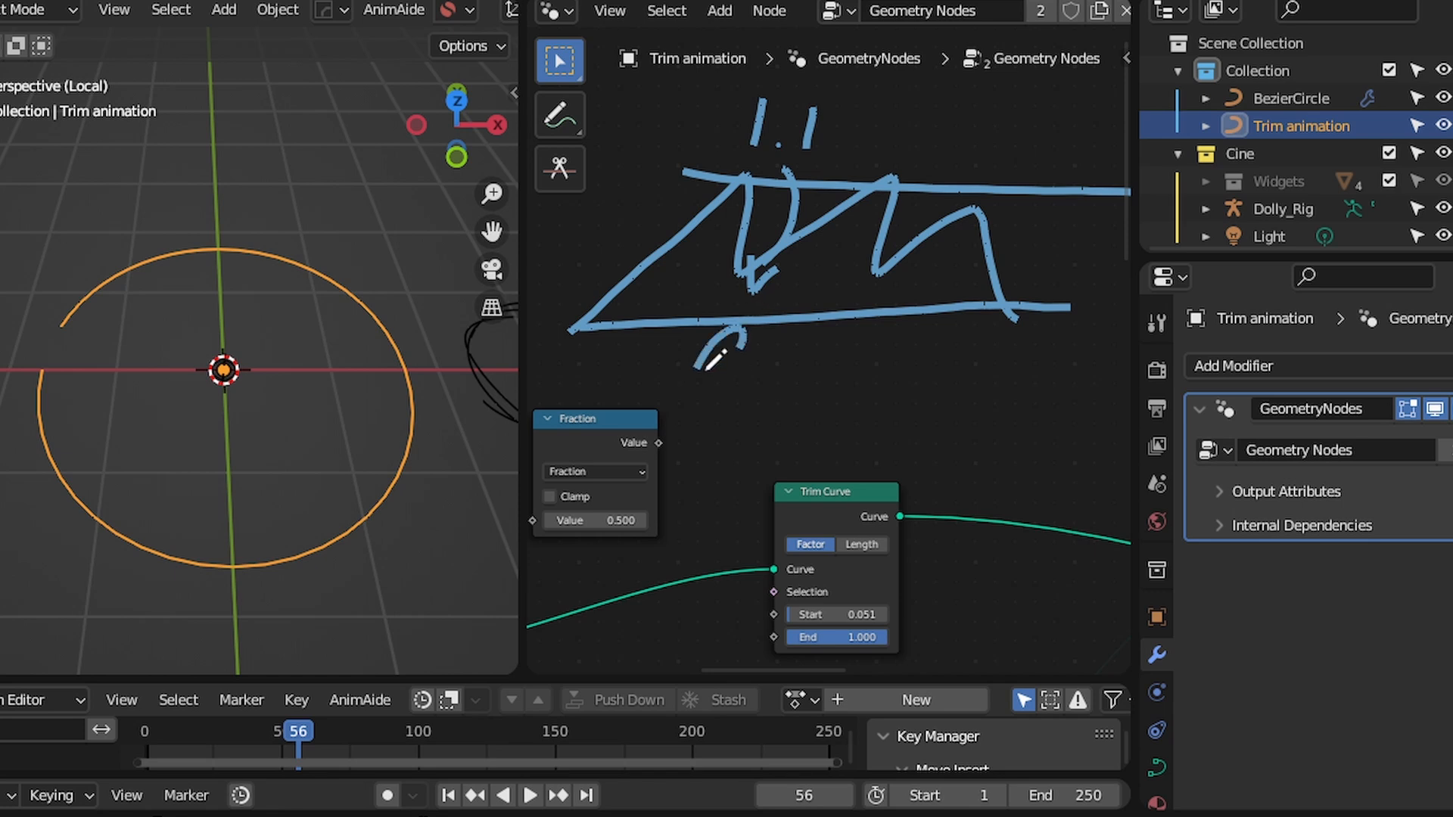
{"action": "left_click_drag", "start_coordinate": [715, 359], "coordinate": [700, 369]}
{"action": "middle_click_drag", "start_coordinate": [823, 386], "coordinate": [793, 377]}
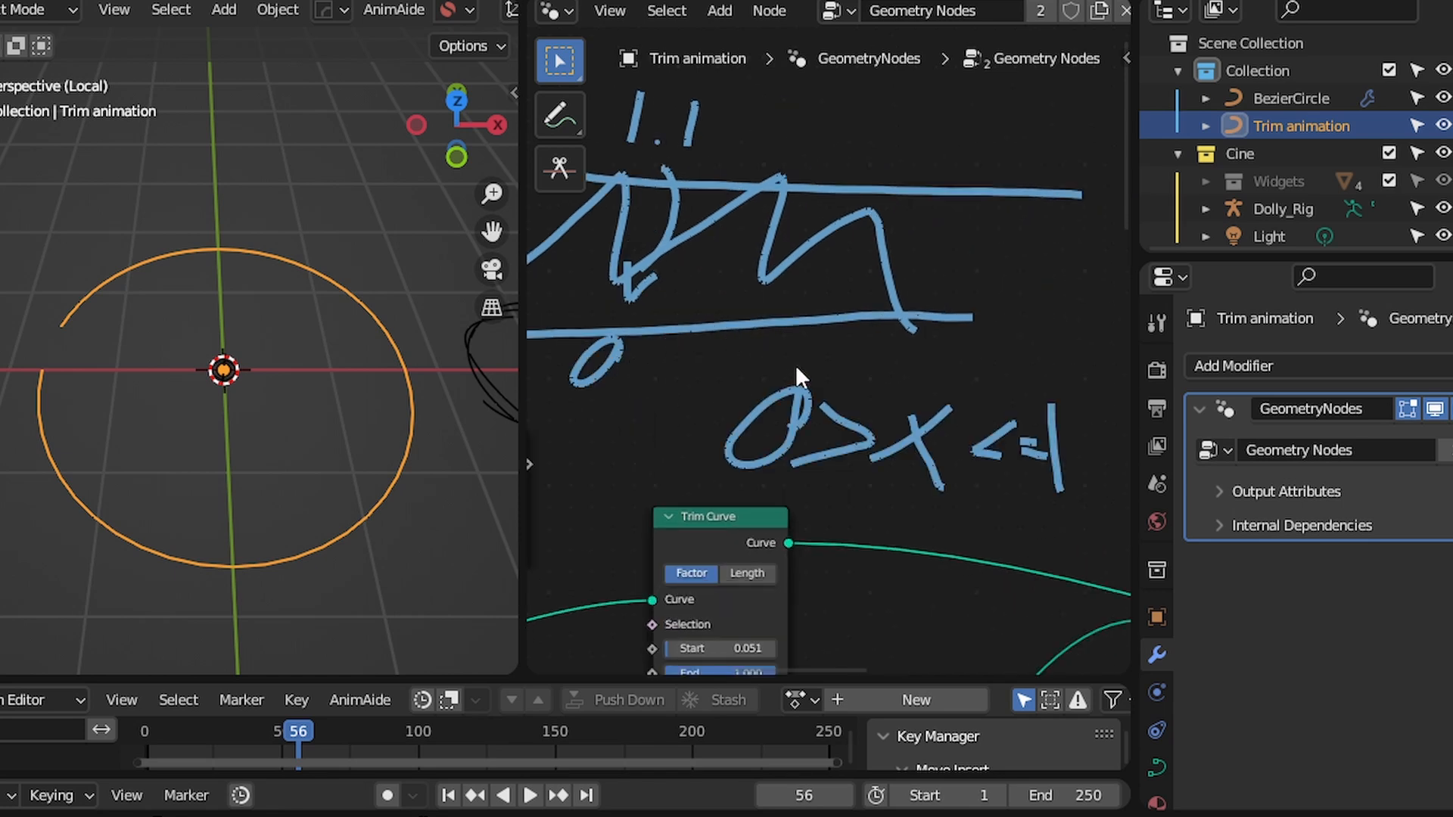
{"action": "mouse_move", "coordinate": [815, 375]}
{"action": "middle_mouse_down"}
{"action": "mouse_move", "coordinate": [924, 386]}
{"action": "mouse_move", "coordinate": [820, 382]}
{"action": "mouse_move", "coordinate": [723, 352]}
{"action": "middle_mouse_up"}
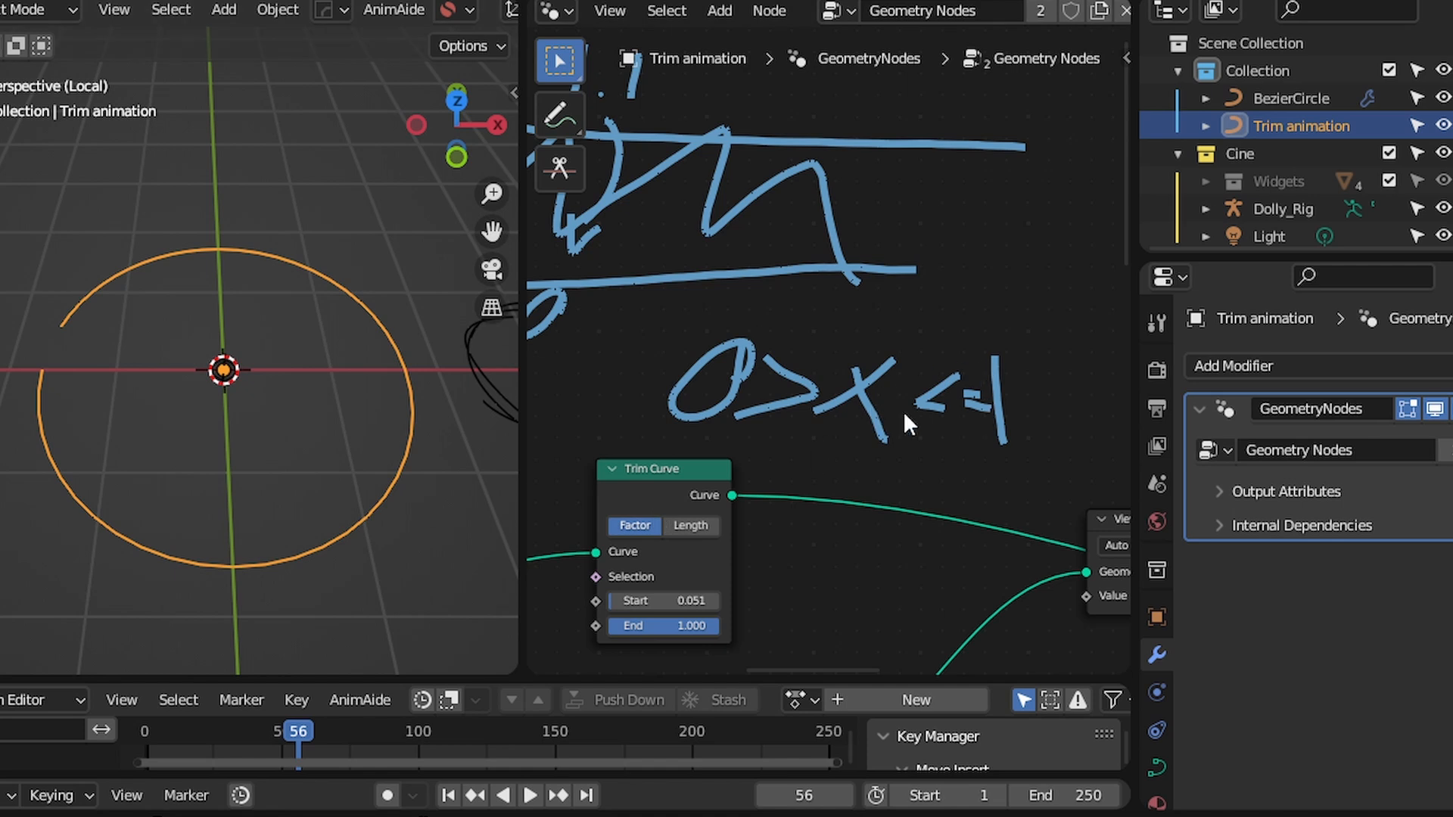
Connect the Fraction node's output to the upper Trim Curve's End and raise the Fraction value to about 11.48
{"action": "mouse_move", "coordinate": [731, 169]}
{"action": "left_mouse_down"}
{"action": "mouse_move", "coordinate": [748, 233]}
{"action": "mouse_move", "coordinate": [871, 415]}
{"action": "left_mouse_up"}
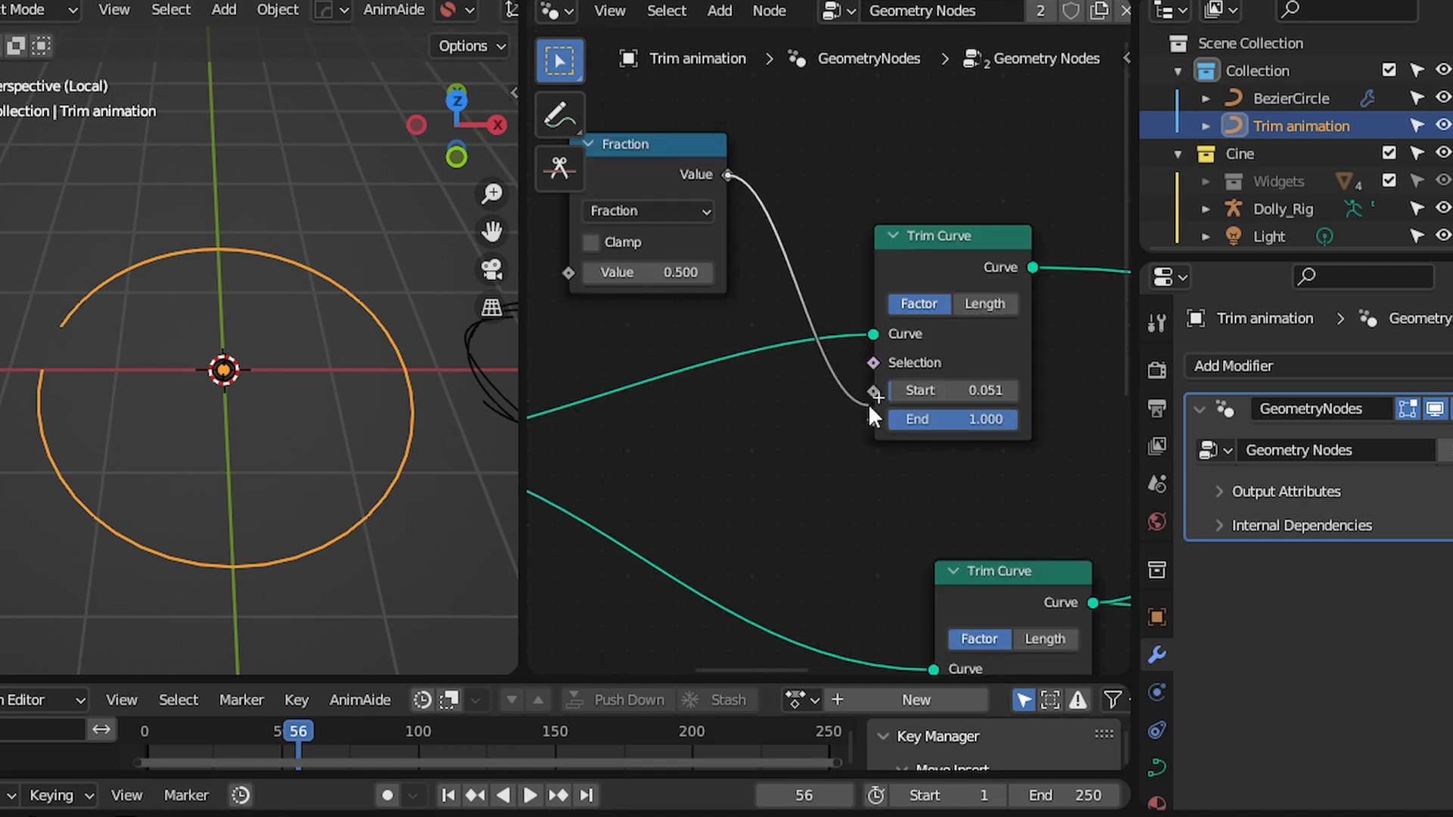
{"action": "scroll", "coordinate": [904, 276], "scroll_direction": "up", "scroll_amount": 3}
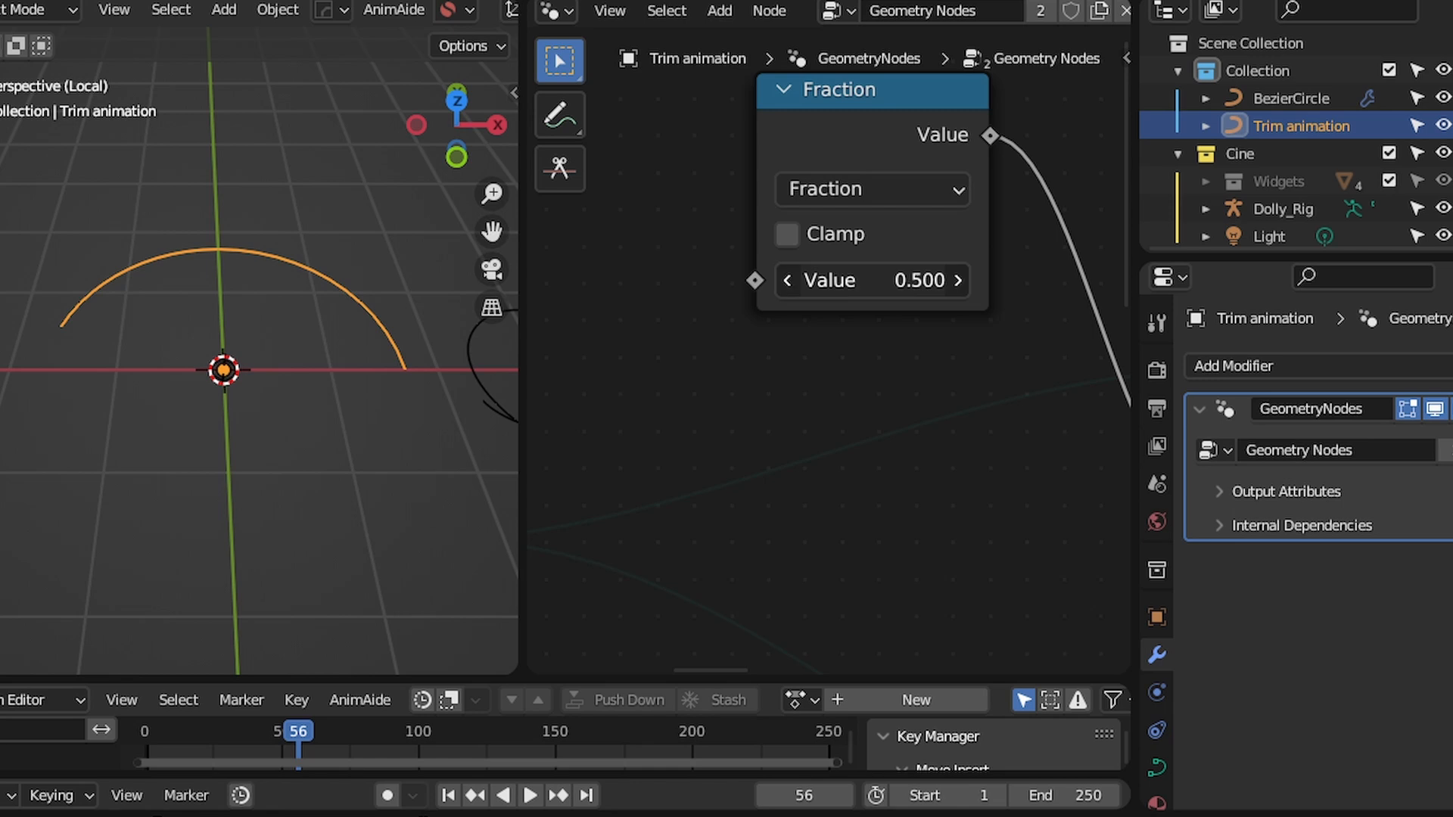
{"action": "left_click_drag", "start_coordinate": [870, 280], "coordinate": [1264, 280]}
Feed the Fraction node's value from the Frame output of a new Scene Time node
{"action": "scroll", "coordinate": [687, 285], "scroll_direction": "down", "scroll_amount": 2}
{"action": "left_click_drag", "start_coordinate": [792, 246], "coordinate": [688, 277]}
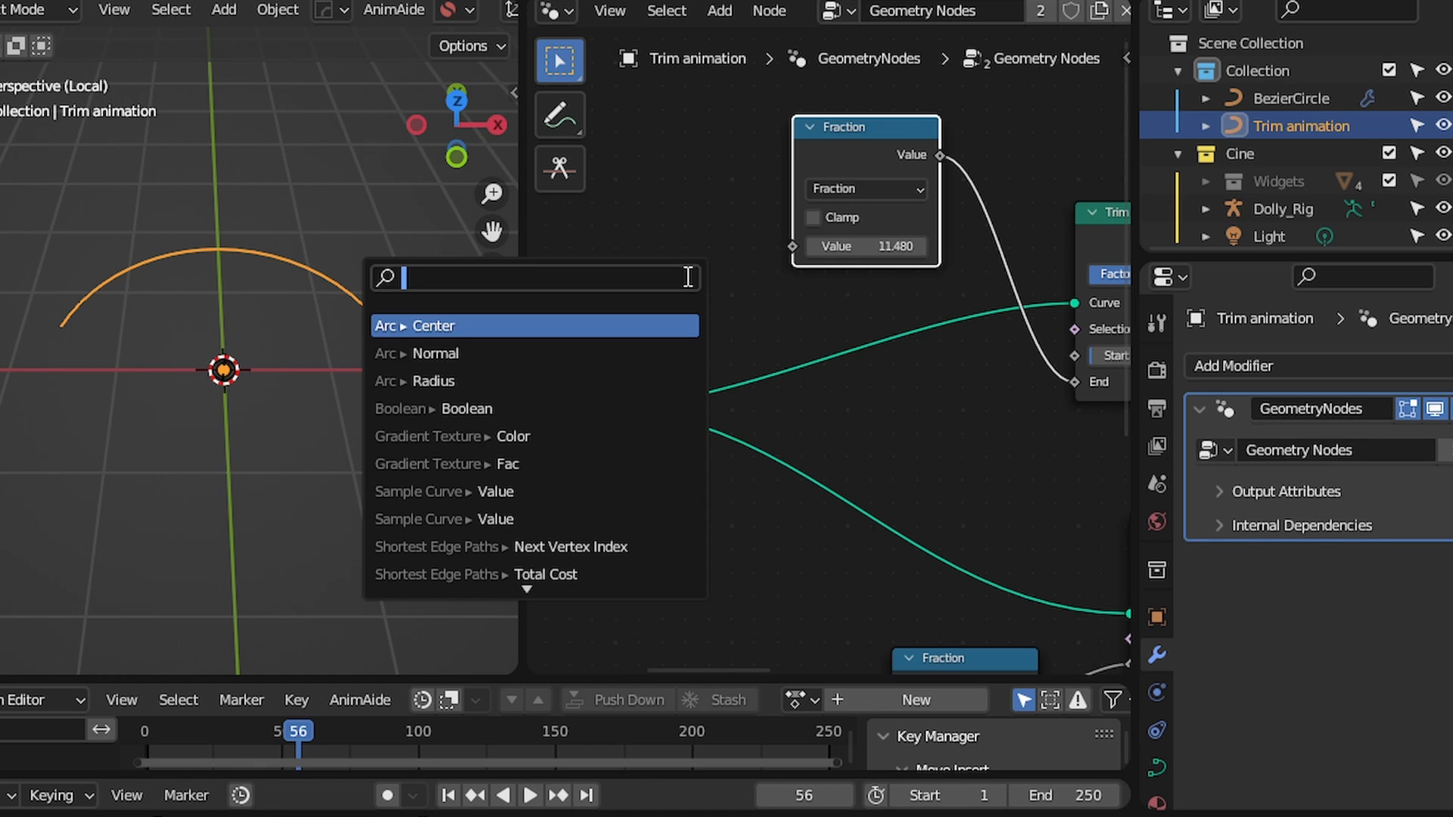
{"action": "type", "text": "time"}
{"action": "key", "text": "Down"}
{"action": "key", "text": "Return"}
{"action": "left_click", "coordinate": [642, 163]}
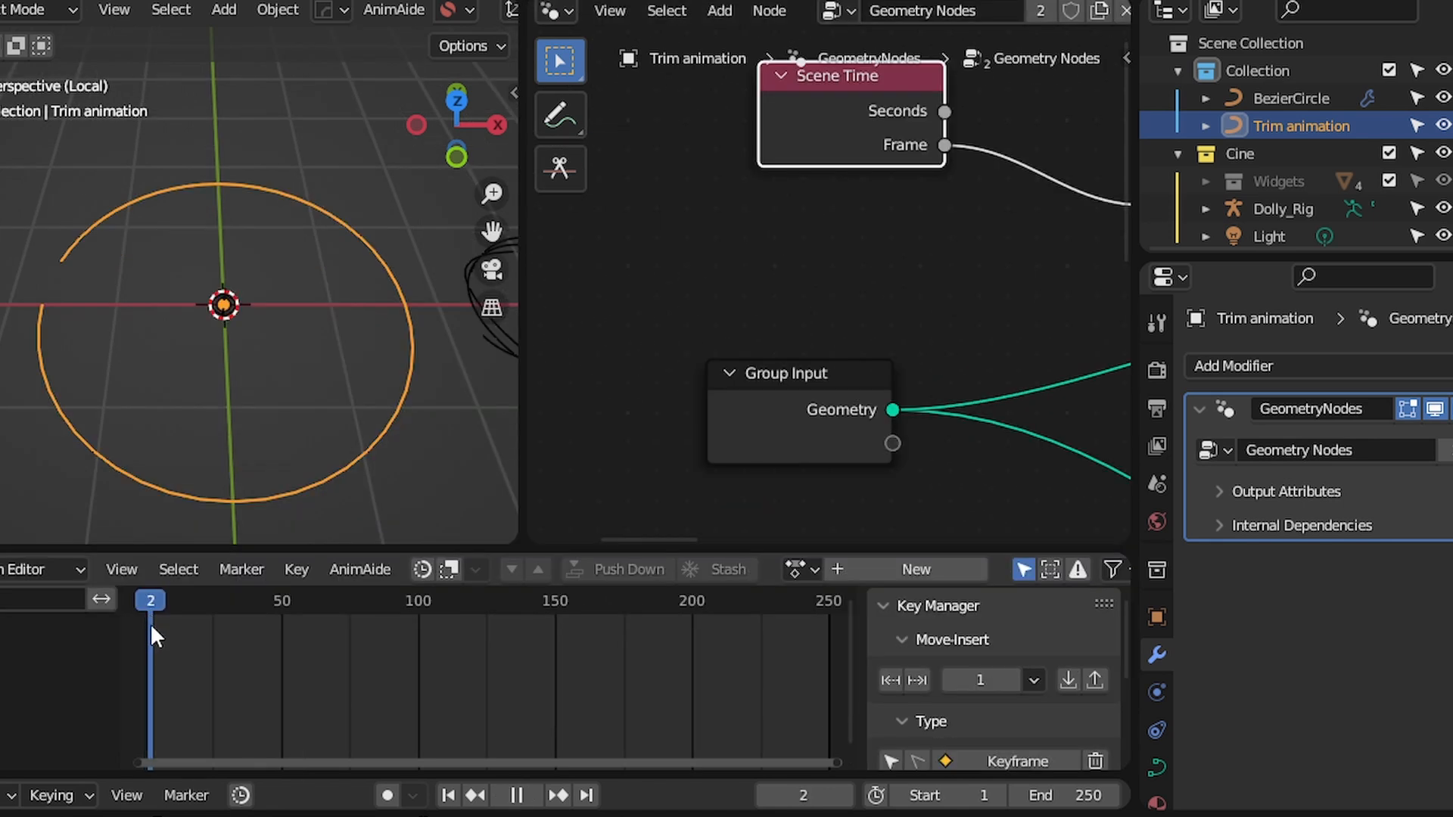
Scrub the timeline from its beginning to frame 143 to check how the trimmed curve responds
{"action": "left_click", "coordinate": [147, 624]}
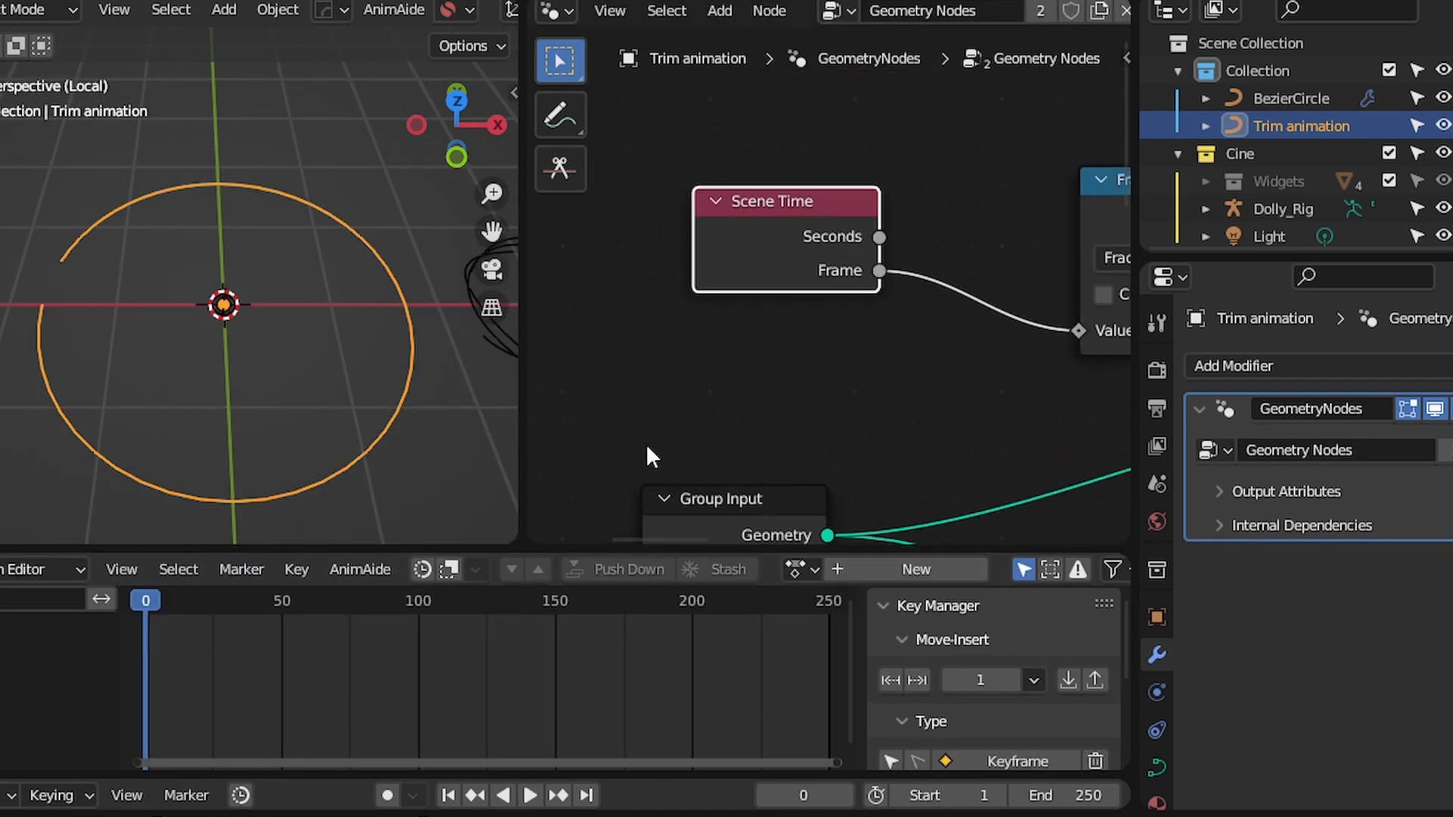
{"action": "scroll", "coordinate": [752, 270], "scroll_direction": "up", "scroll_amount": 1}
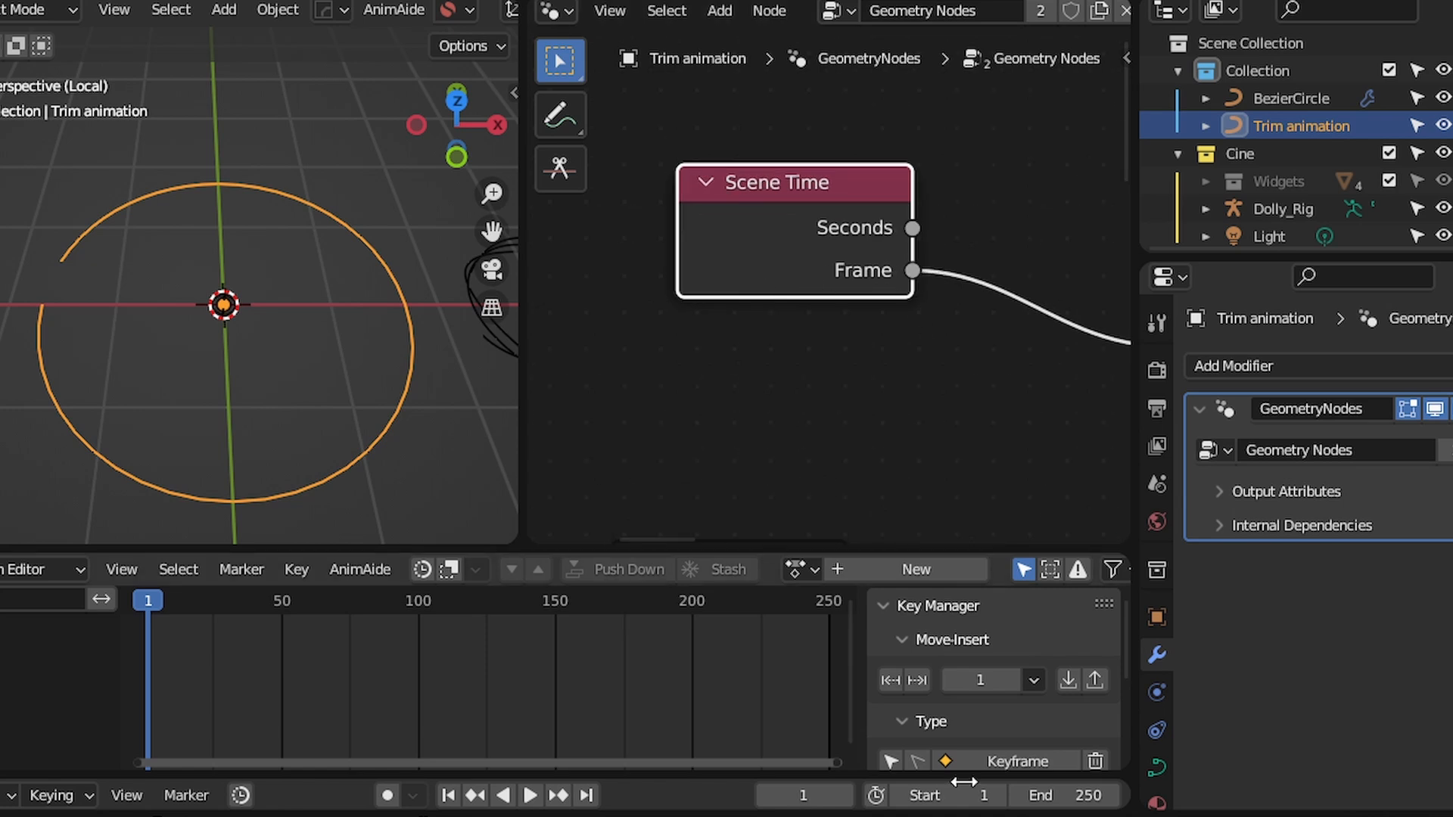
{"action": "left_click", "coordinate": [325, 602]}
{"action": "middle_click_drag", "start_coordinate": [325, 603], "coordinate": [363, 651], "text": "ctrl"}
{"action": "left_click_drag", "start_coordinate": [244, 608], "coordinate": [462, 594]}
Insert a Math node between Scene Time and Fraction, set to Divide with a second value of 31.7
{"action": "middle_click_drag", "start_coordinate": [925, 312], "coordinate": [799, 351]}
{"action": "scroll", "coordinate": [781, 345], "scroll_direction": "down", "scroll_amount": 2}
{"action": "key", "text": "shift+a"}
{"action": "type", "text": "s"}
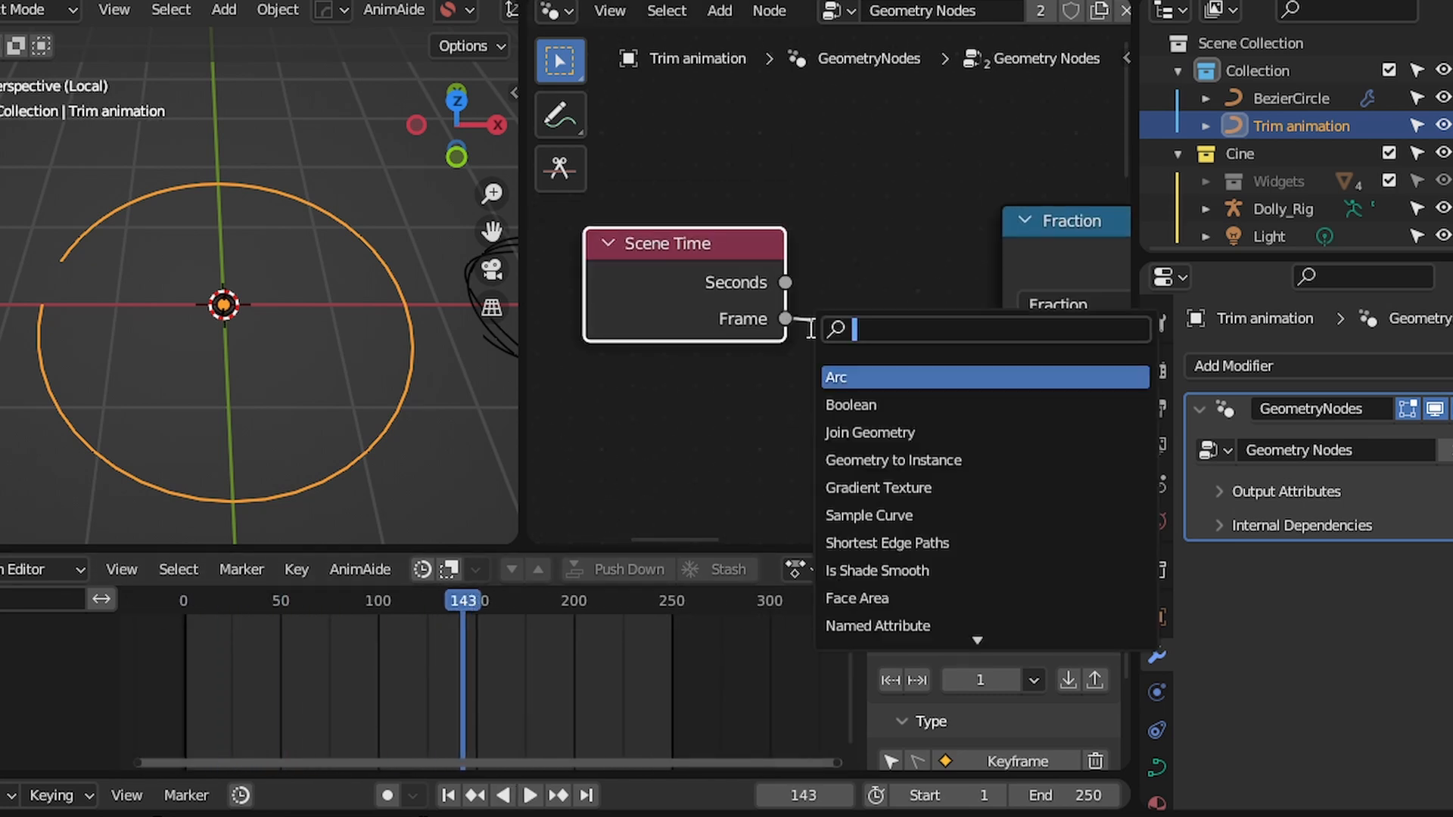
{"action": "type", "text": "math"}
{"action": "key", "text": "Return"}
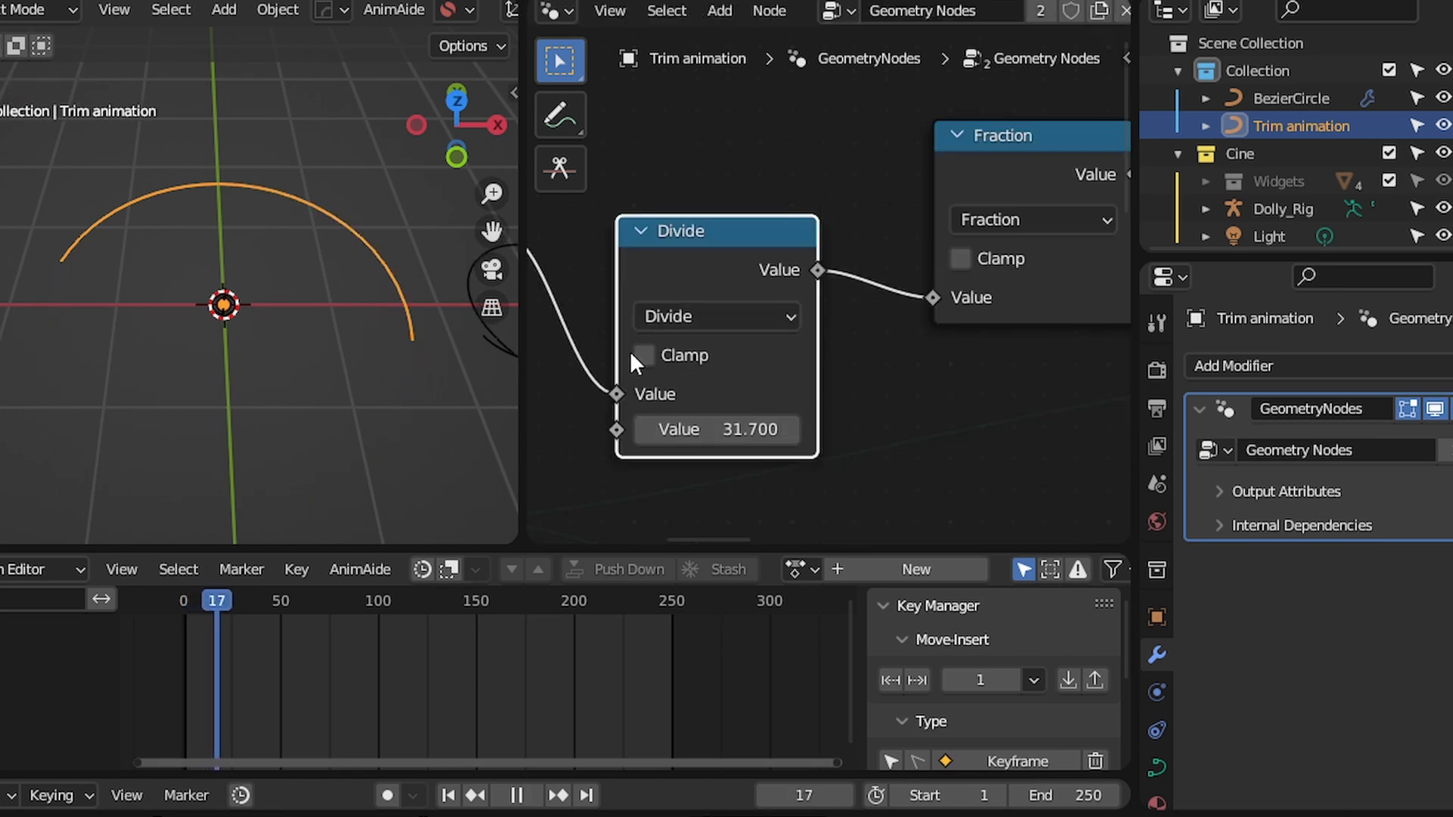
Stop the playback at frame 128 and set the upper Trim Curve's Start to 0
{"action": "left_click_drag", "start_coordinate": [692, 398], "coordinate": [651, 143]}
{"action": "key", "text": "g"}
{"action": "scroll", "coordinate": [850, 251], "scroll_direction": "down", "scroll_amount": 2}
{"action": "scroll", "coordinate": [877, 283], "scroll_direction": "down", "scroll_amount": 2}
{"action": "middle_click_drag", "start_coordinate": [1040, 298], "coordinate": [771, 274]}
{"action": "scroll", "coordinate": [771, 274], "scroll_direction": "up", "scroll_amount": 2}
{"action": "key", "text": "space"}
{"action": "left_click_drag", "start_coordinate": [871, 359], "coordinate": [838, 359]}
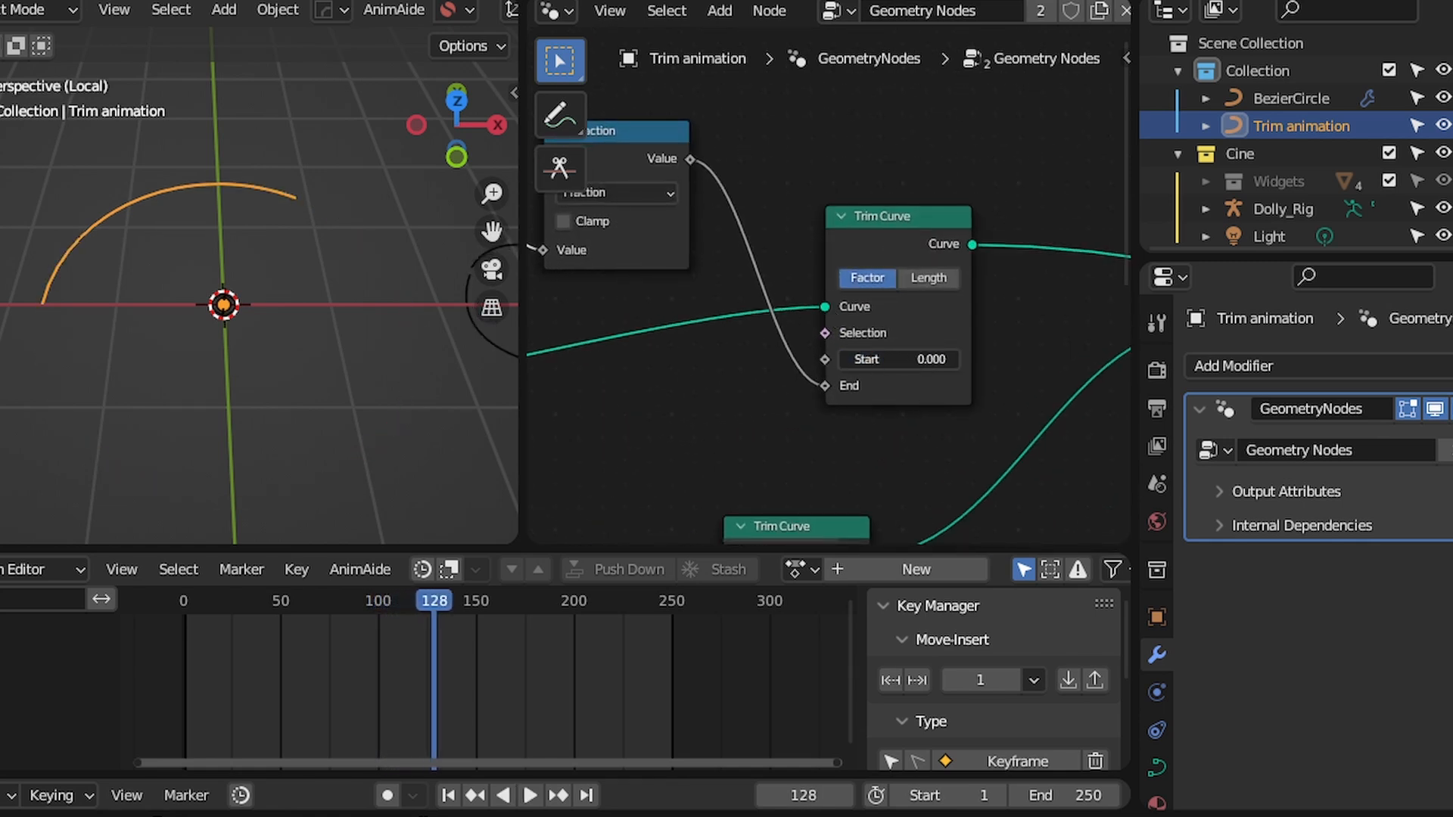
Connect the Fraction node's output to the upper Trim Curve's Start as well
{"action": "scroll", "coordinate": [783, 354], "scroll_direction": "down", "scroll_amount": 3}
{"action": "middle_click_drag", "start_coordinate": [782, 353], "coordinate": [894, 278]}
{"action": "left_click", "coordinate": [823, 127]}
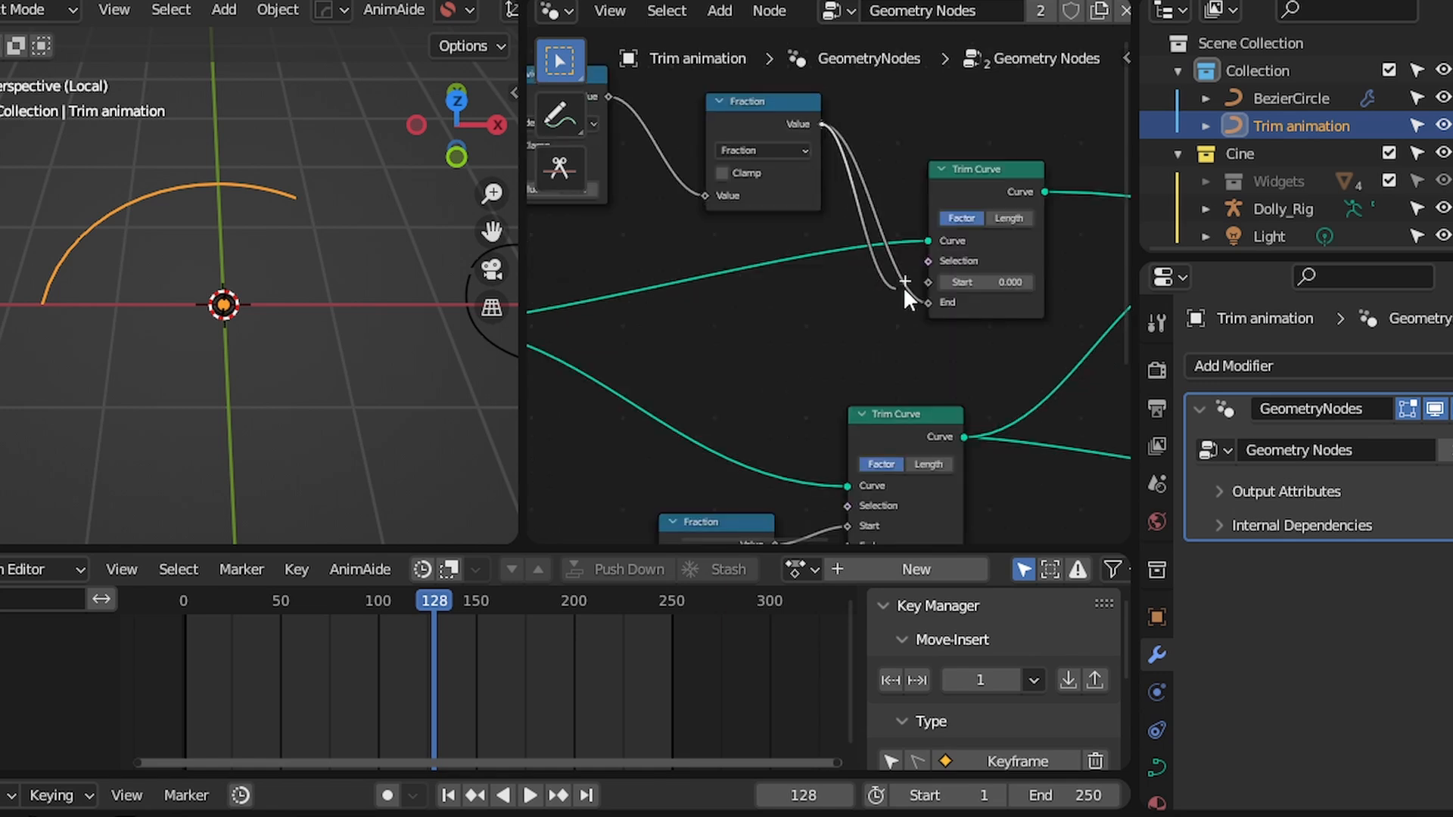
{"action": "left_click_drag", "start_coordinate": [905, 289], "coordinate": [945, 281]}
{"action": "middle_click_drag", "start_coordinate": [994, 182], "coordinate": [861, 279]}
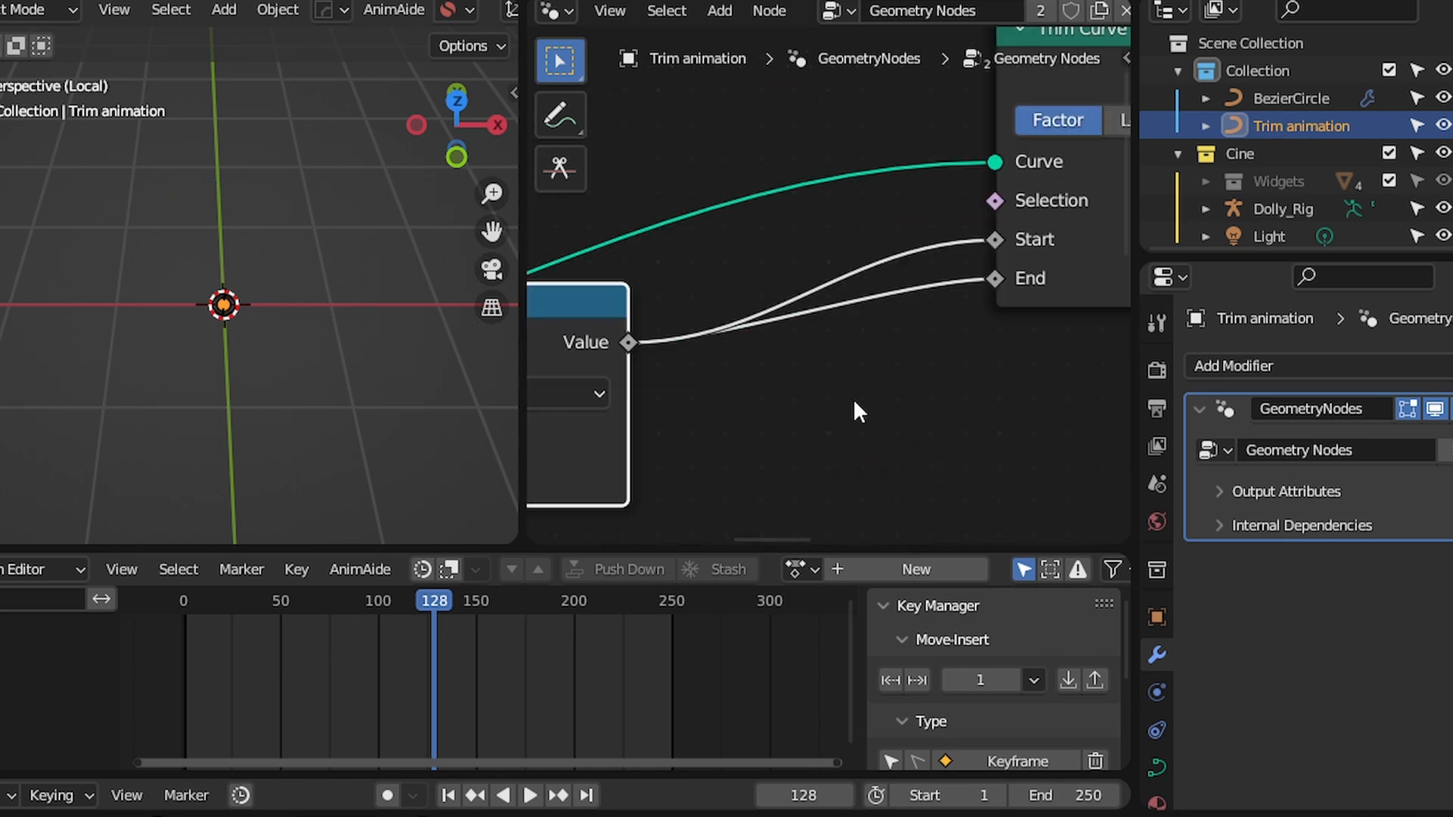
Disconnect the Fraction node from the upper Trim Curve's Start and End, and set End to 0
{"action": "middle_click_drag", "start_coordinate": [917, 263], "coordinate": [781, 319]}
{"action": "left_click_drag", "start_coordinate": [859, 297], "coordinate": [842, 349]}
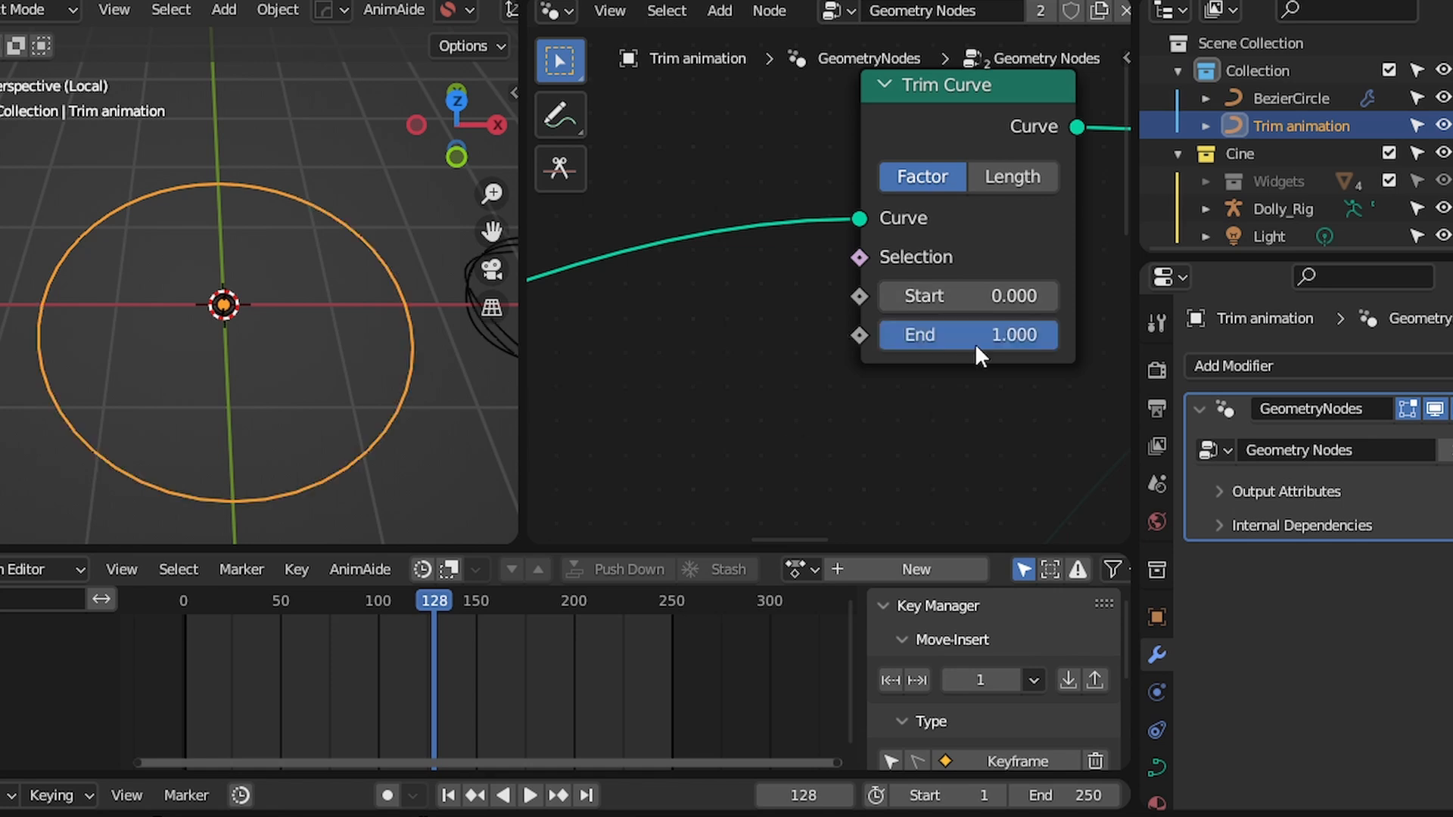
{"action": "left_click_drag", "start_coordinate": [974, 338], "coordinate": [794, 338]}
{"action": "scroll", "coordinate": [893, 324], "scroll_direction": "down", "scroll_amount": 1}
{"action": "middle_click_drag", "start_coordinate": [890, 323], "coordinate": [1056, 193]}
{"action": "scroll", "coordinate": [983, 257], "scroll_direction": "down", "scroll_amount": 4}
{"action": "scroll", "coordinate": [937, 296], "scroll_direction": "up", "scroll_amount": 1}
{"action": "middle_click_drag", "start_coordinate": [936, 295], "coordinate": [828, 371]}
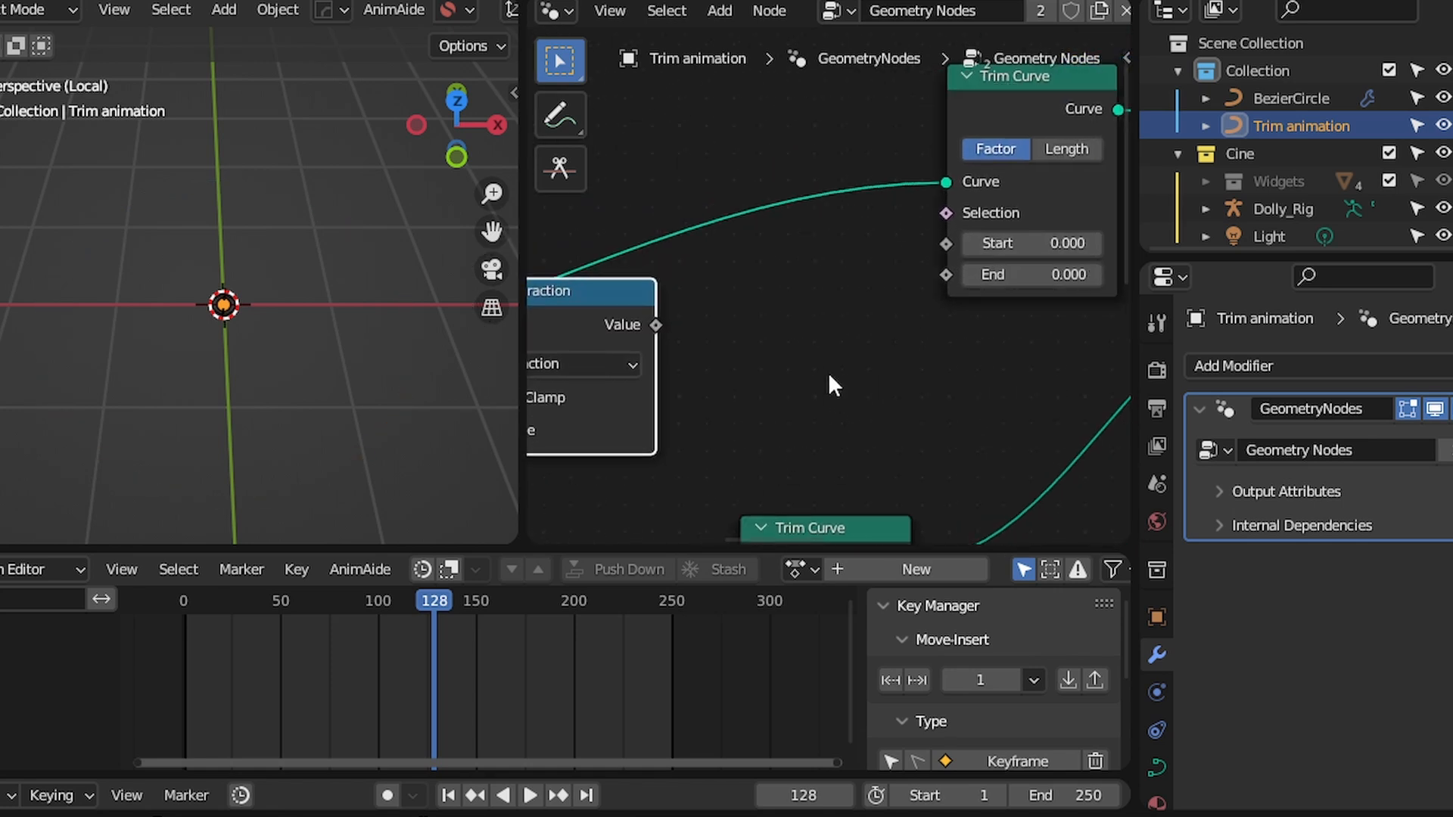
Rearrange the Scene Time, Divide and Fraction nodes feeding the upper Trim Curve into a compact row
{"action": "middle_click_drag", "start_coordinate": [1024, 270], "coordinate": [948, 382]}
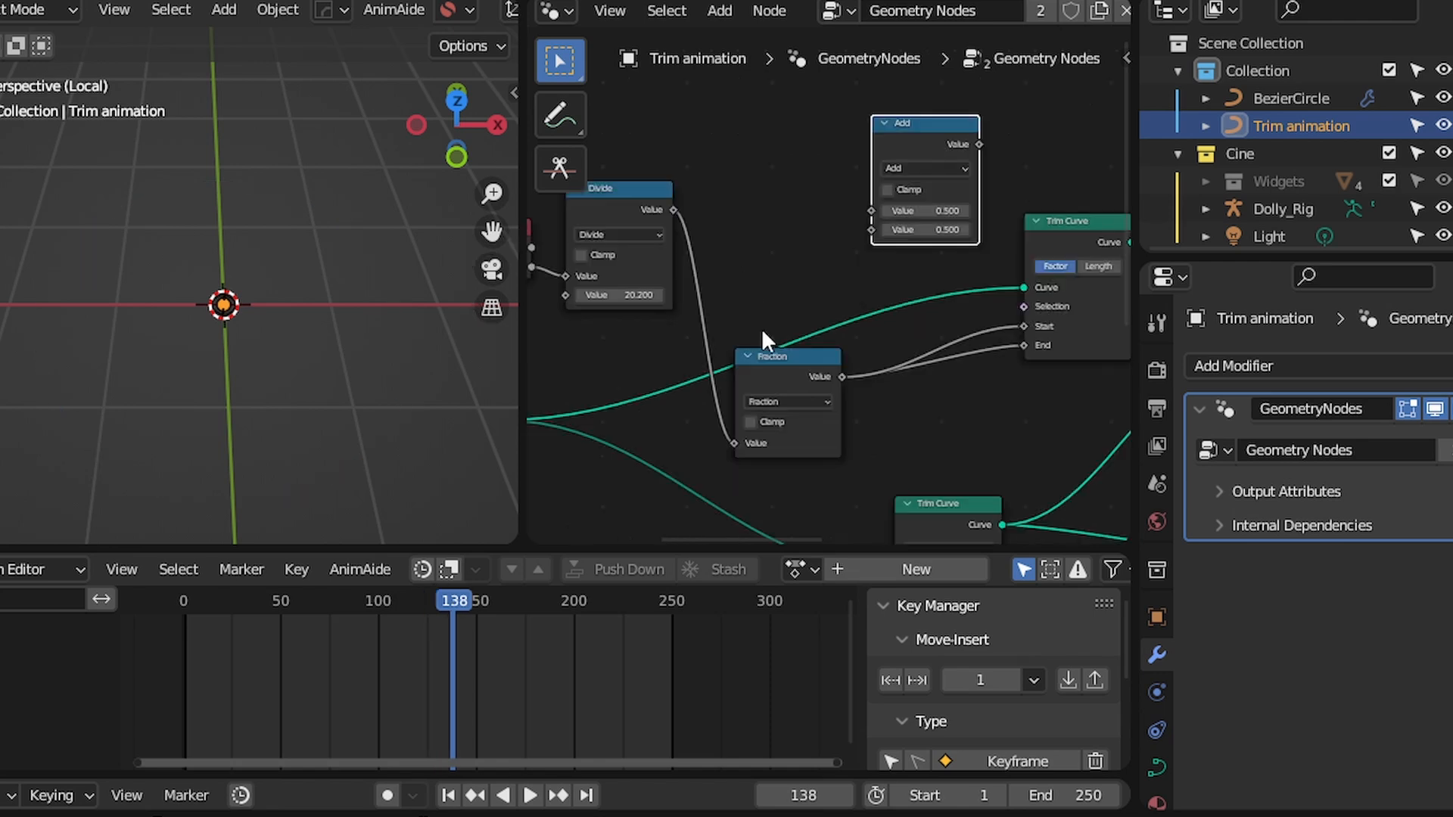
{"action": "left_click_drag", "start_coordinate": [785, 356], "coordinate": [808, 260]}
{"action": "scroll", "coordinate": [764, 299], "scroll_direction": "down", "scroll_amount": 3}
{"action": "middle_click_drag", "start_coordinate": [688, 280], "coordinate": [843, 302]}
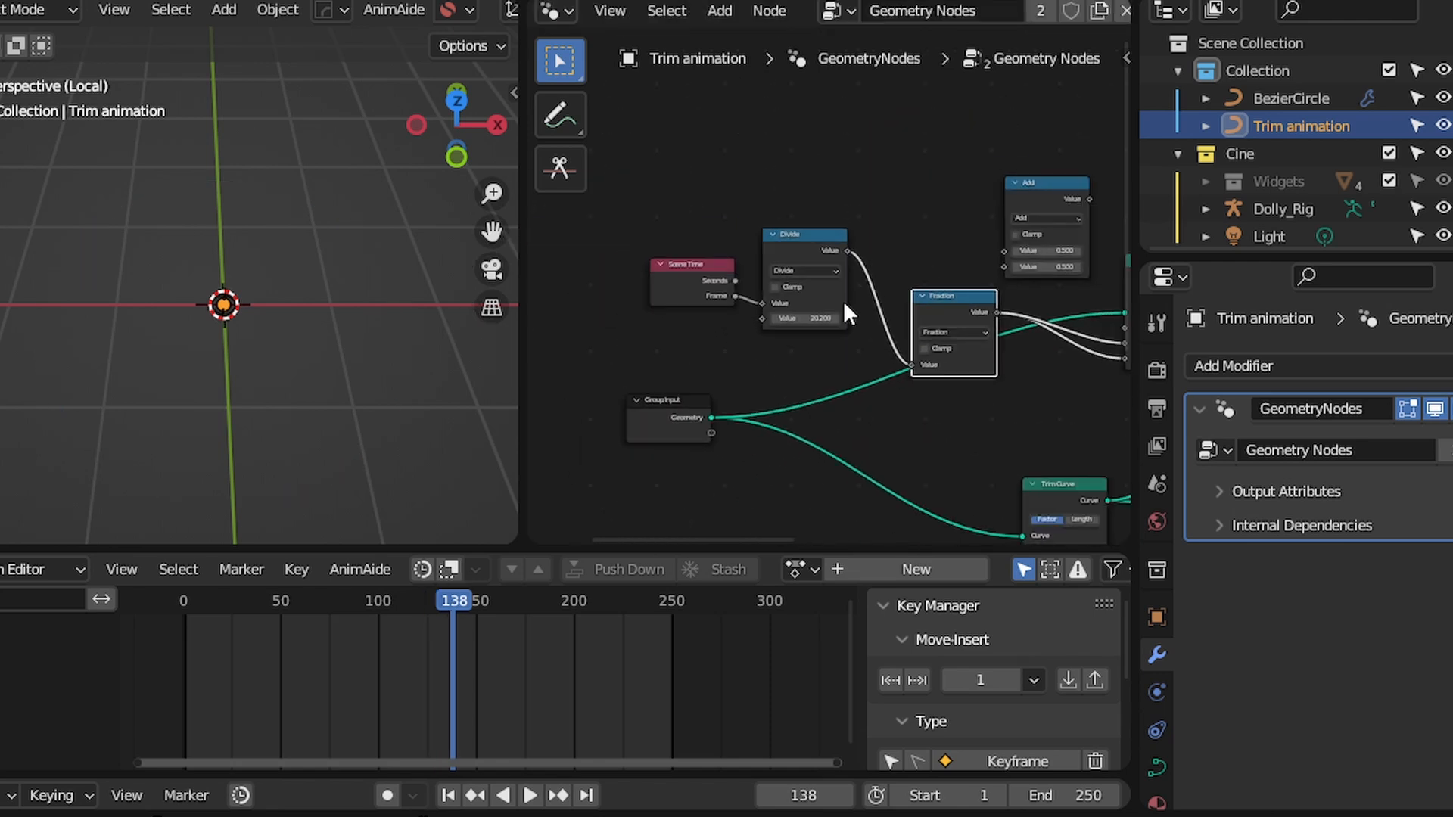
{"action": "left_click_drag", "start_coordinate": [797, 355], "coordinate": [663, 265]}
{"action": "key", "text": "g"}
{"action": "key", "text": "y"}
{"action": "left_click", "coordinate": [745, 333]}
{"action": "left_click", "coordinate": [692, 406]}
{"action": "scroll", "coordinate": [843, 164], "scroll_direction": "up", "scroll_amount": 5}
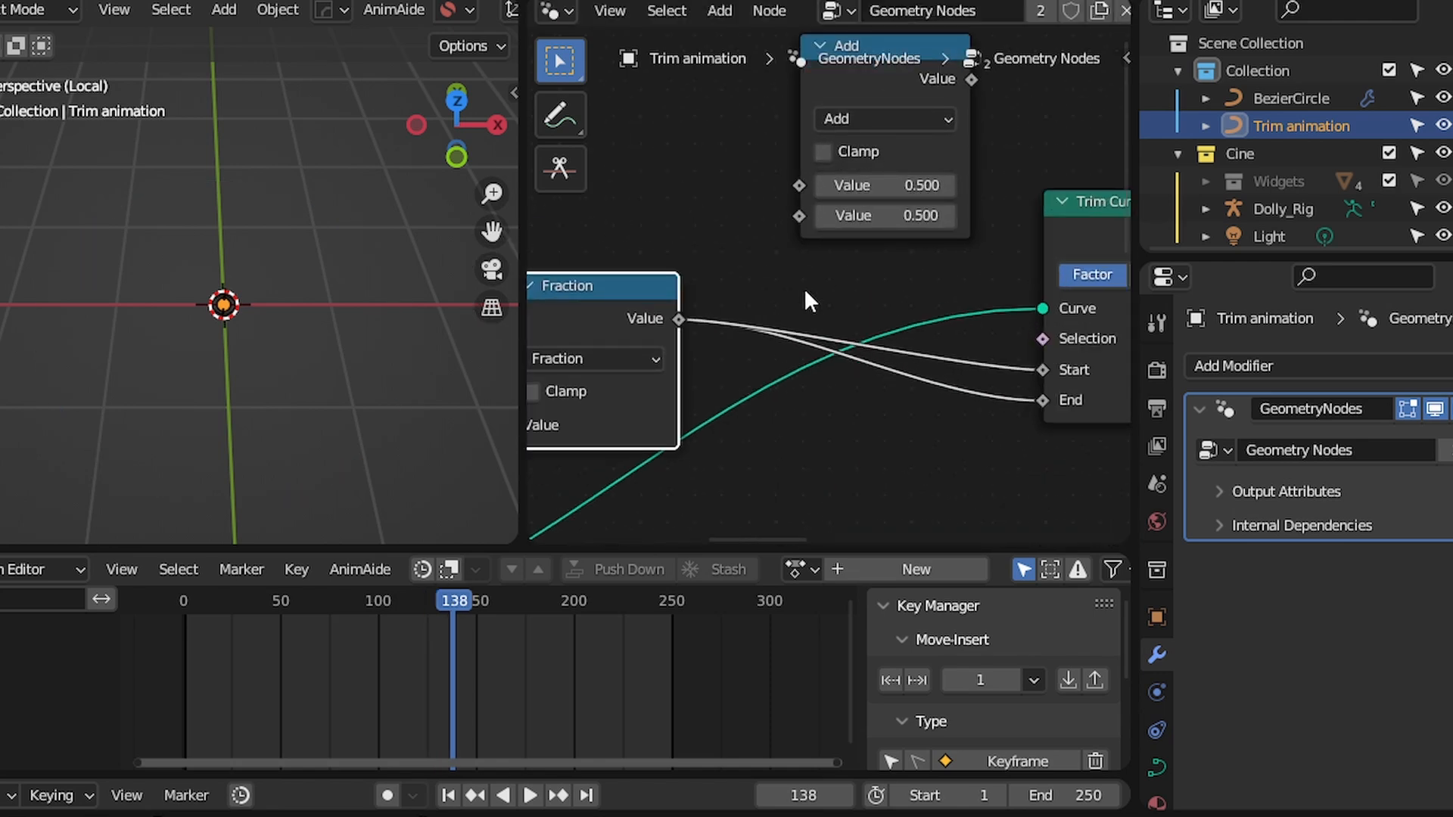
{"action": "middle_click_drag", "start_coordinate": [769, 282], "coordinate": [791, 295]}
Sketch annotation baselines with a repeating sawtooth wave above the nodes, and erase them
{"action": "left_click_drag", "start_coordinate": [628, 214], "coordinate": [960, 220]}
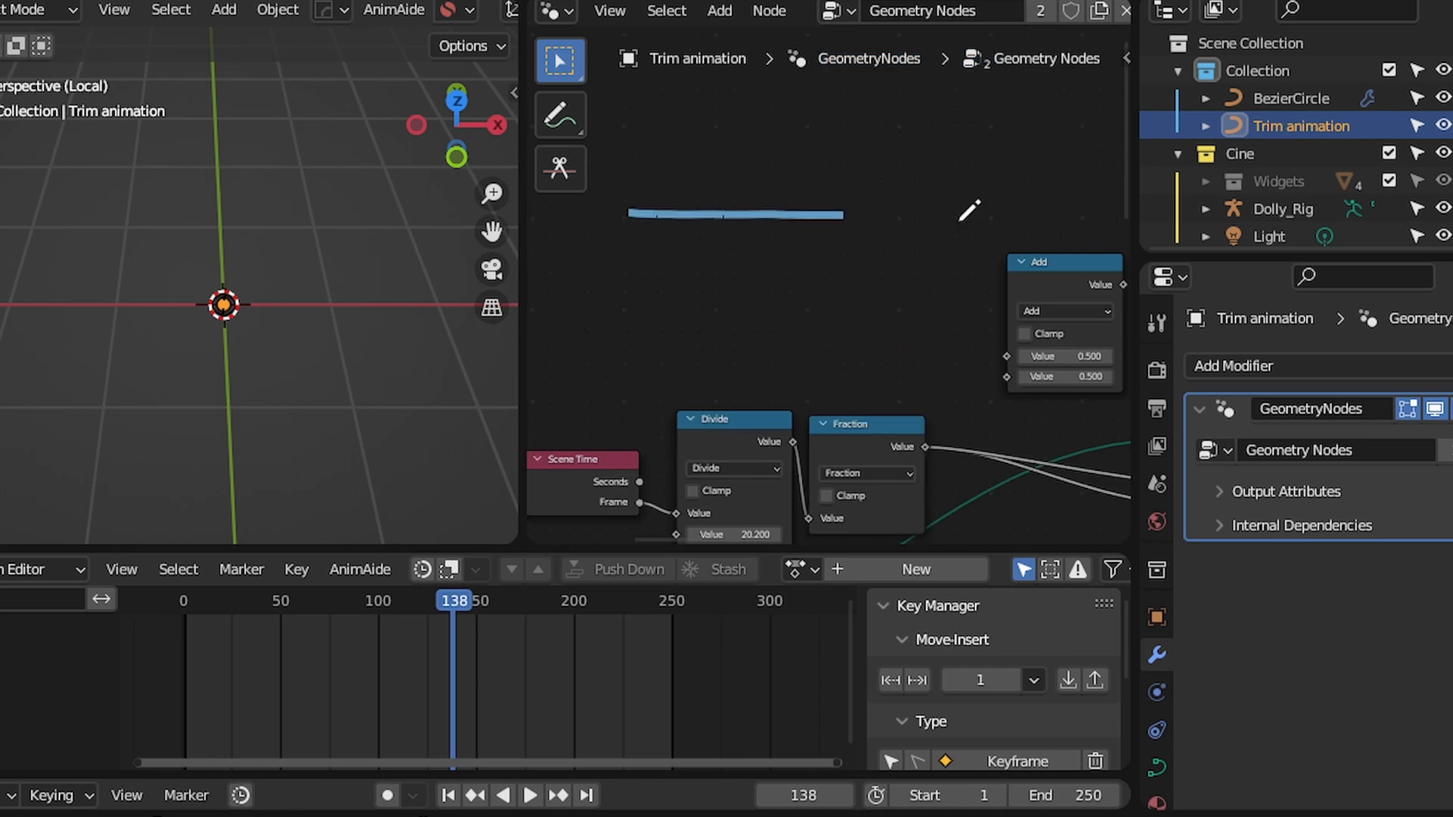
{"action": "left_click_drag", "start_coordinate": [1015, 164], "coordinate": [1021, 193]}
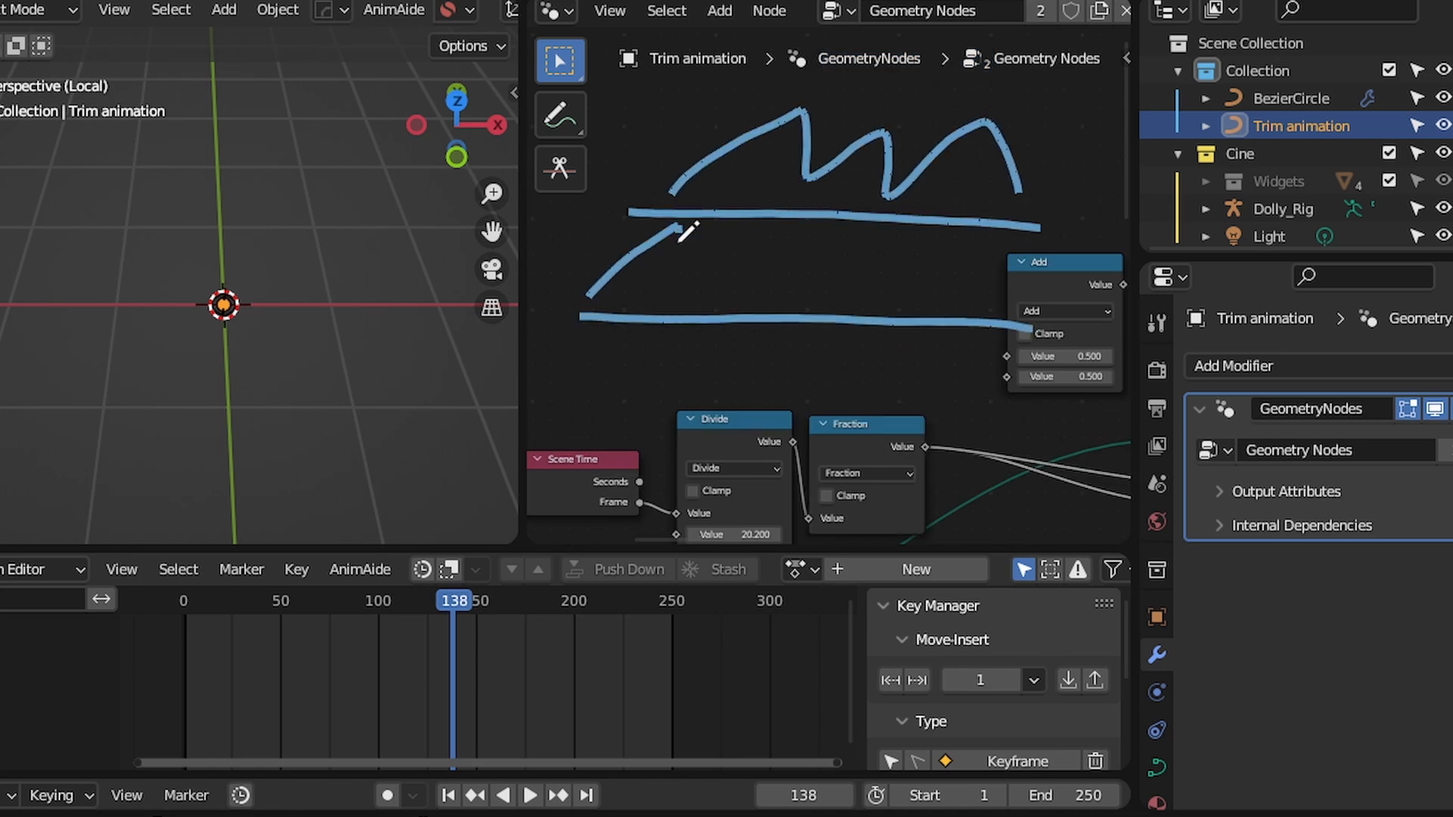
{"action": "left_click_drag", "start_coordinate": [888, 235], "coordinate": [1004, 305]}
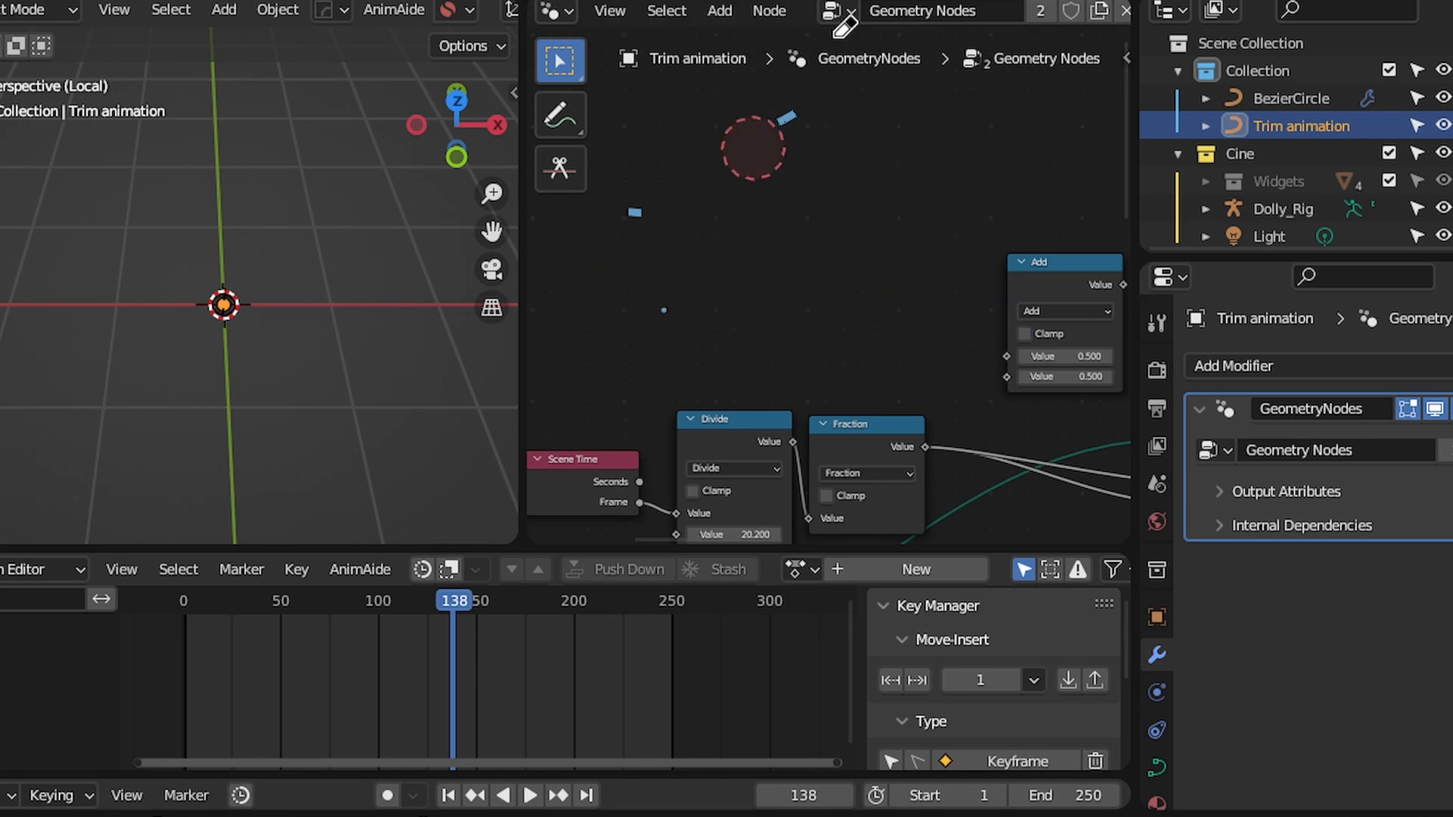
Insert the Add node between the Fraction node and the upper Trim Curve's Start
{"action": "middle_click_drag", "start_coordinate": [760, 312], "coordinate": [498, 324]}
{"action": "scroll", "coordinate": [846, 388], "scroll_direction": "up", "scroll_amount": 5}
{"action": "middle_click_drag", "start_coordinate": [847, 388], "coordinate": [882, 223]}
{"action": "scroll", "coordinate": [882, 223], "scroll_direction": "down", "scroll_amount": 3}
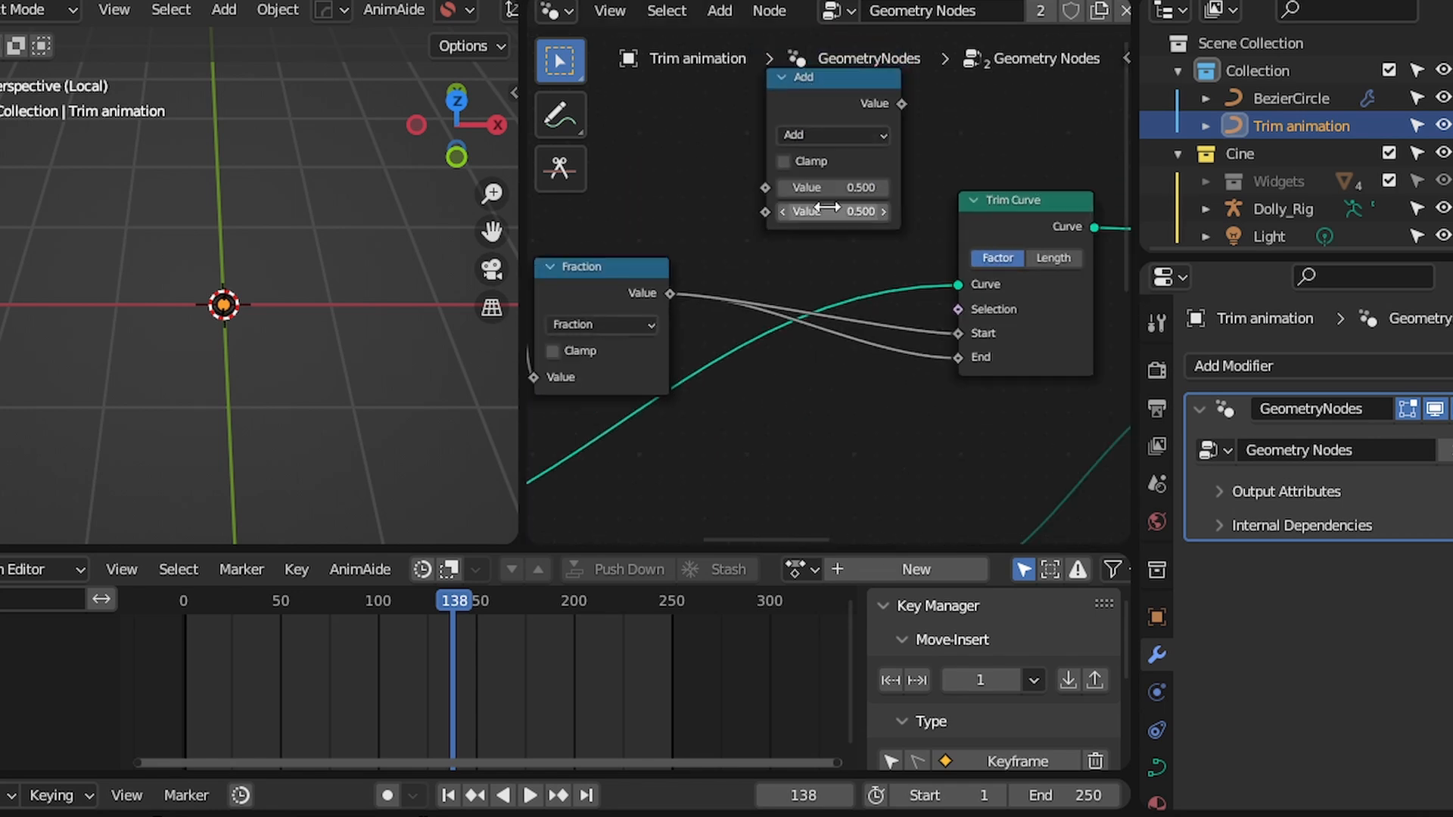
{"action": "left_click", "coordinate": [802, 133]}
{"action": "left_click", "coordinate": [802, 131]}
Set the Add node's second value to 0.960 during playback, and stop at frame 203
{"action": "key", "text": "space"}
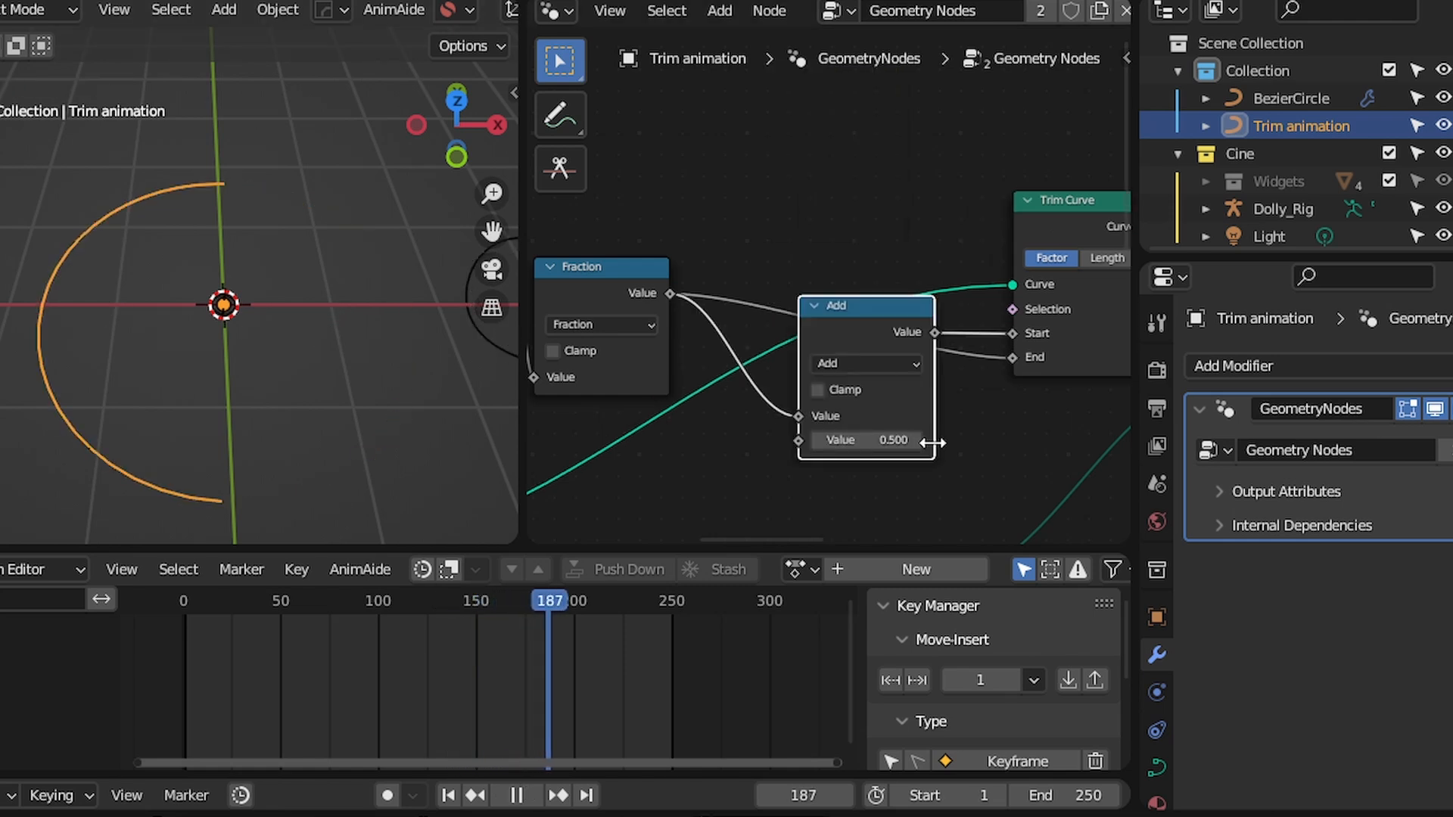
{"action": "left_click_drag", "start_coordinate": [914, 442], "coordinate": [863, 441]}
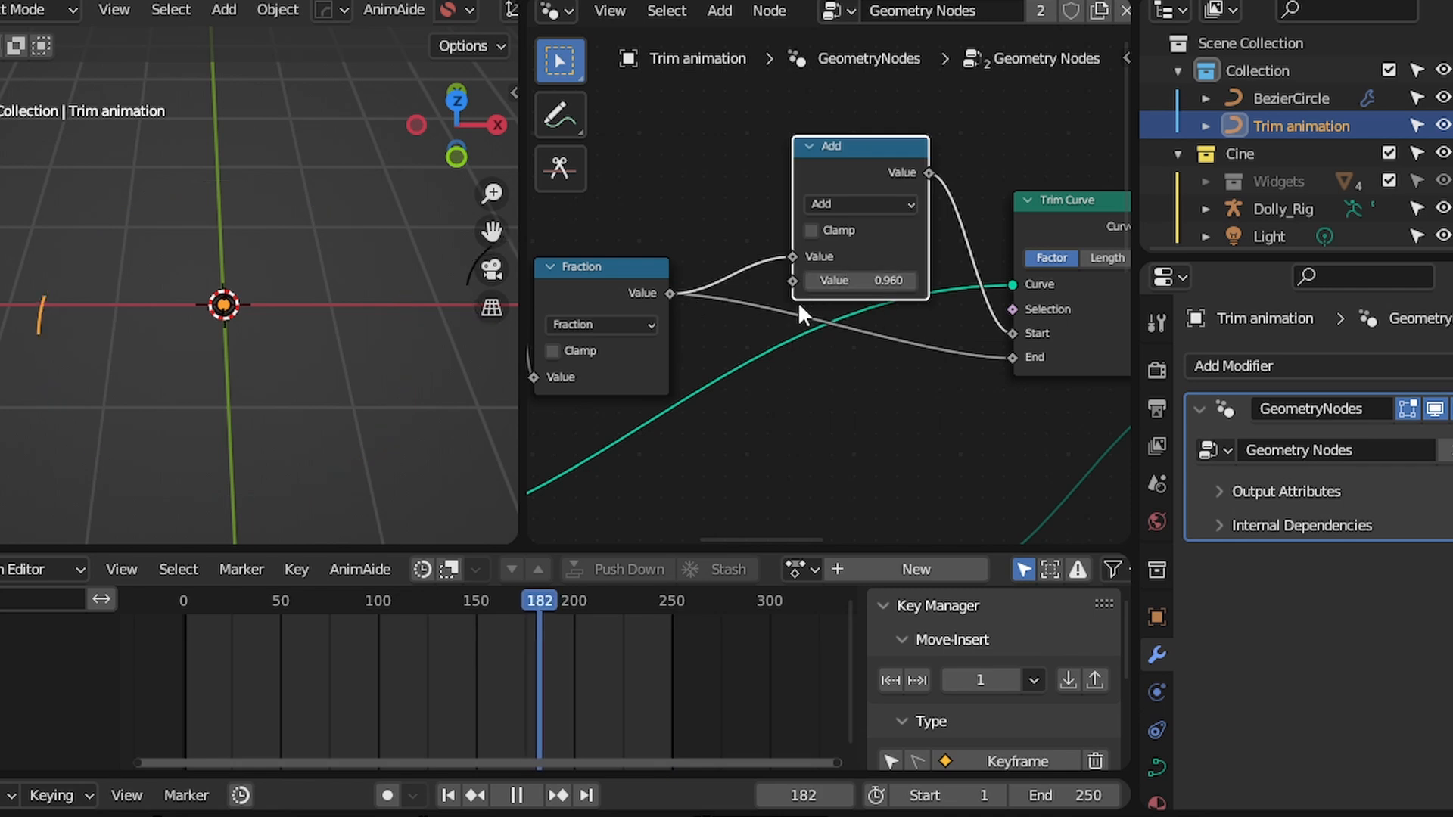
{"action": "key", "text": "space"}
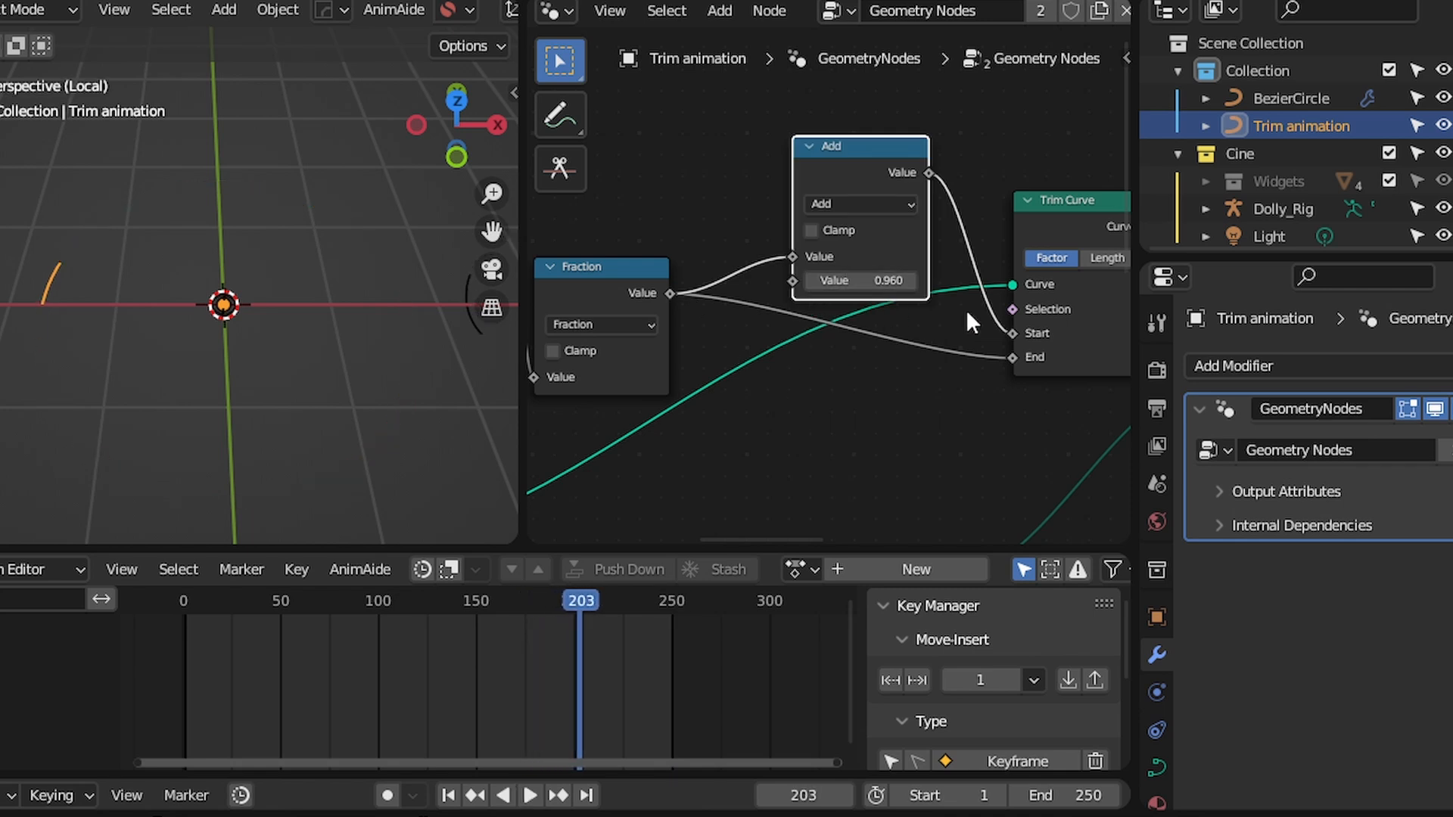
Annotate the range 0 – 1 above the Fraction node, with an arrow leading towards the Add node
{"action": "middle_click_drag", "start_coordinate": [936, 277], "coordinate": [801, 279]}
{"action": "scroll", "coordinate": [800, 278], "scroll_direction": "up", "scroll_amount": 3}
{"action": "middle_click_drag", "start_coordinate": [649, 278], "coordinate": [999, 173]}
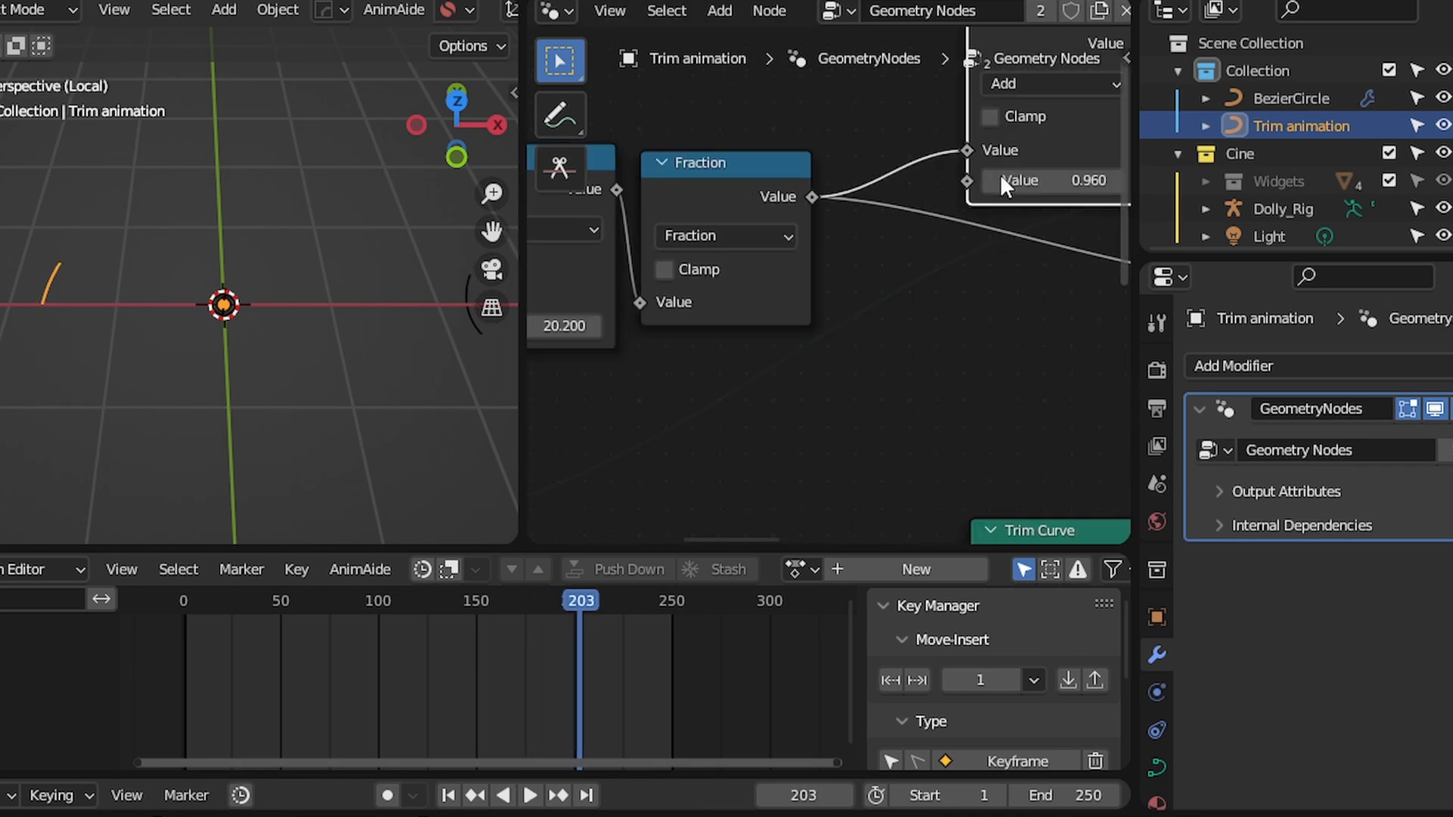
{"action": "scroll", "coordinate": [749, 307], "scroll_direction": "up", "scroll_amount": 1}
{"action": "mouse_move", "coordinate": [774, 175]}
{"action": "middle_mouse_down"}
{"action": "mouse_move", "coordinate": [749, 307]}
{"action": "mouse_move", "coordinate": [711, 283]}
{"action": "mouse_move", "coordinate": [694, 346]}
{"action": "middle_mouse_up"}
{"action": "key", "text": "d"}
{"action": "left_click_drag", "start_coordinate": [663, 319], "coordinate": [686, 303]}
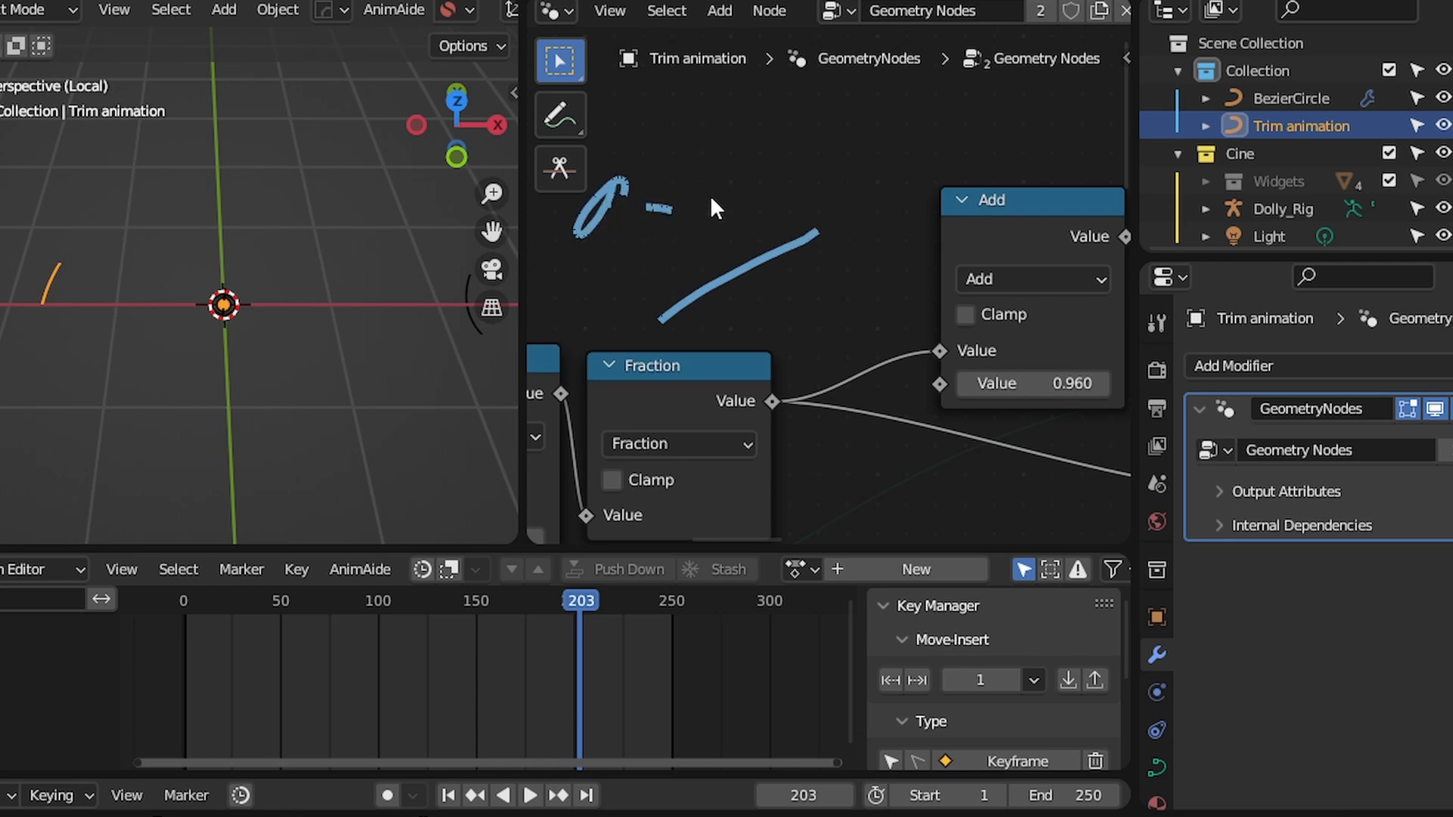
{"action": "middle_click_drag", "start_coordinate": [908, 266], "coordinate": [768, 321]}
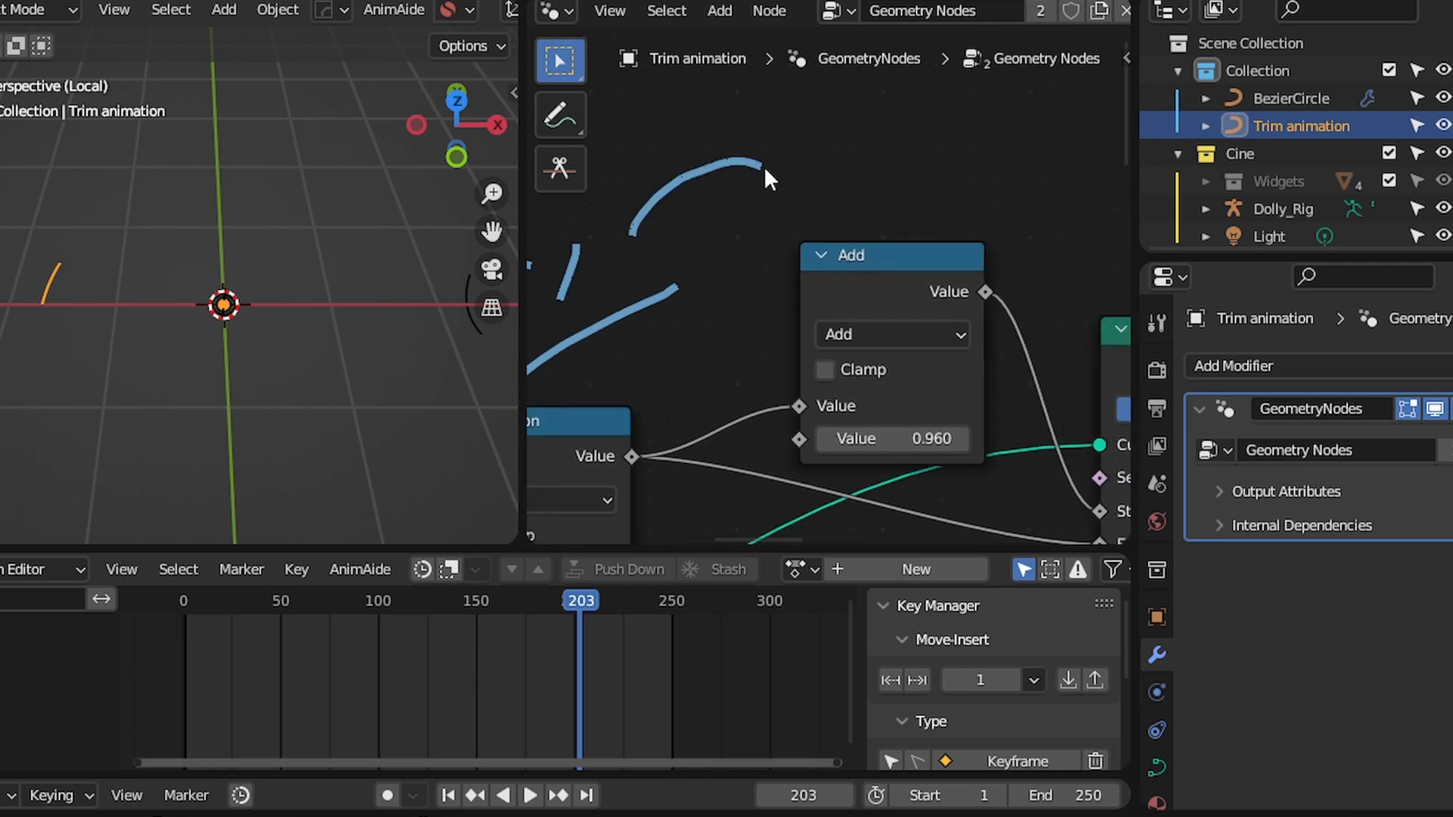
Annotate the shifted range .96 – 1.96 above the Add node
{"action": "middle_click_drag", "start_coordinate": [860, 179], "coordinate": [849, 197]}
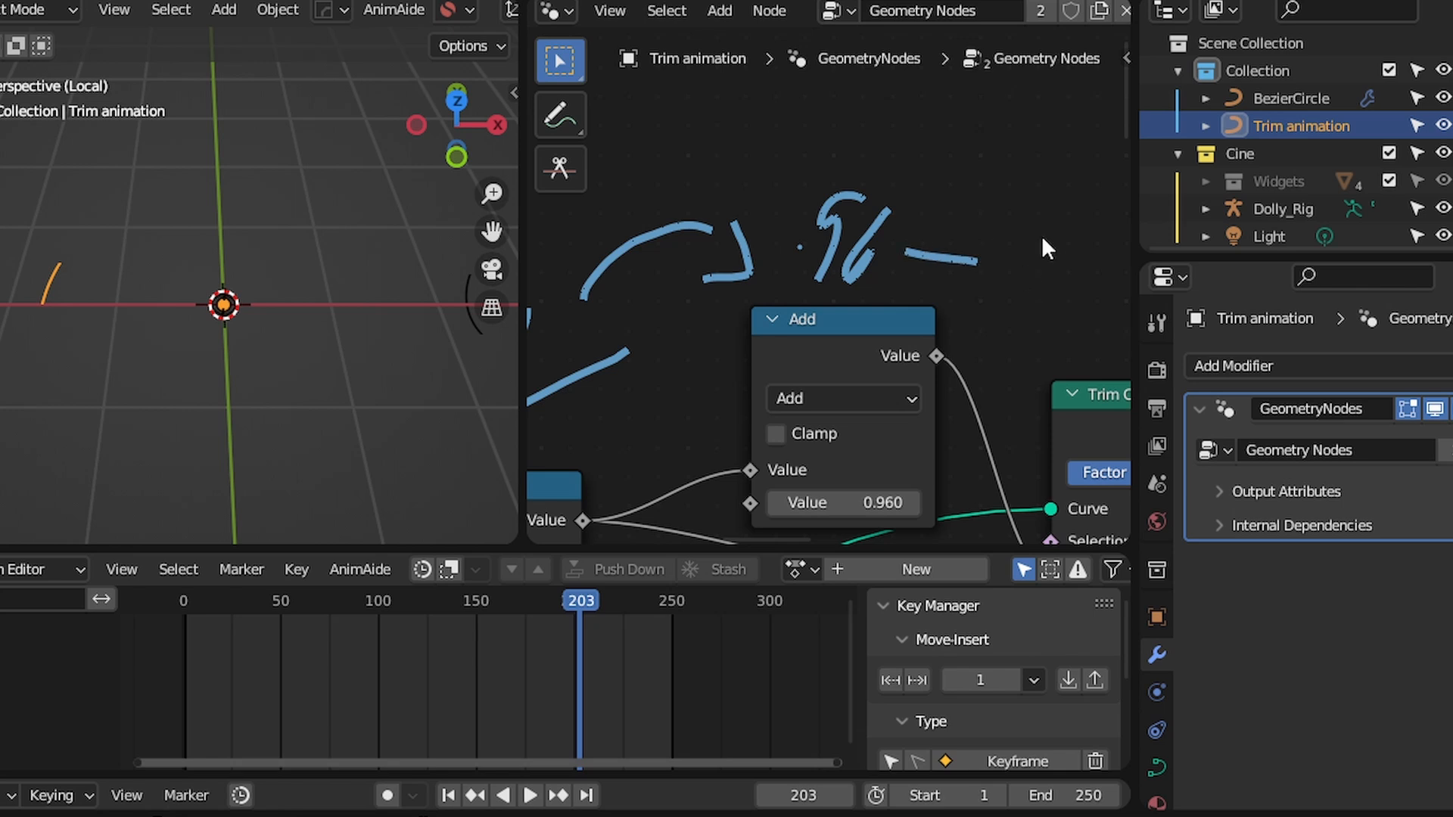
{"action": "left_click", "coordinate": [1034, 316]}
{"action": "middle_click_drag", "start_coordinate": [1052, 286], "coordinate": [921, 305]}
{"action": "left_click_drag", "start_coordinate": [998, 285], "coordinate": [961, 311]}
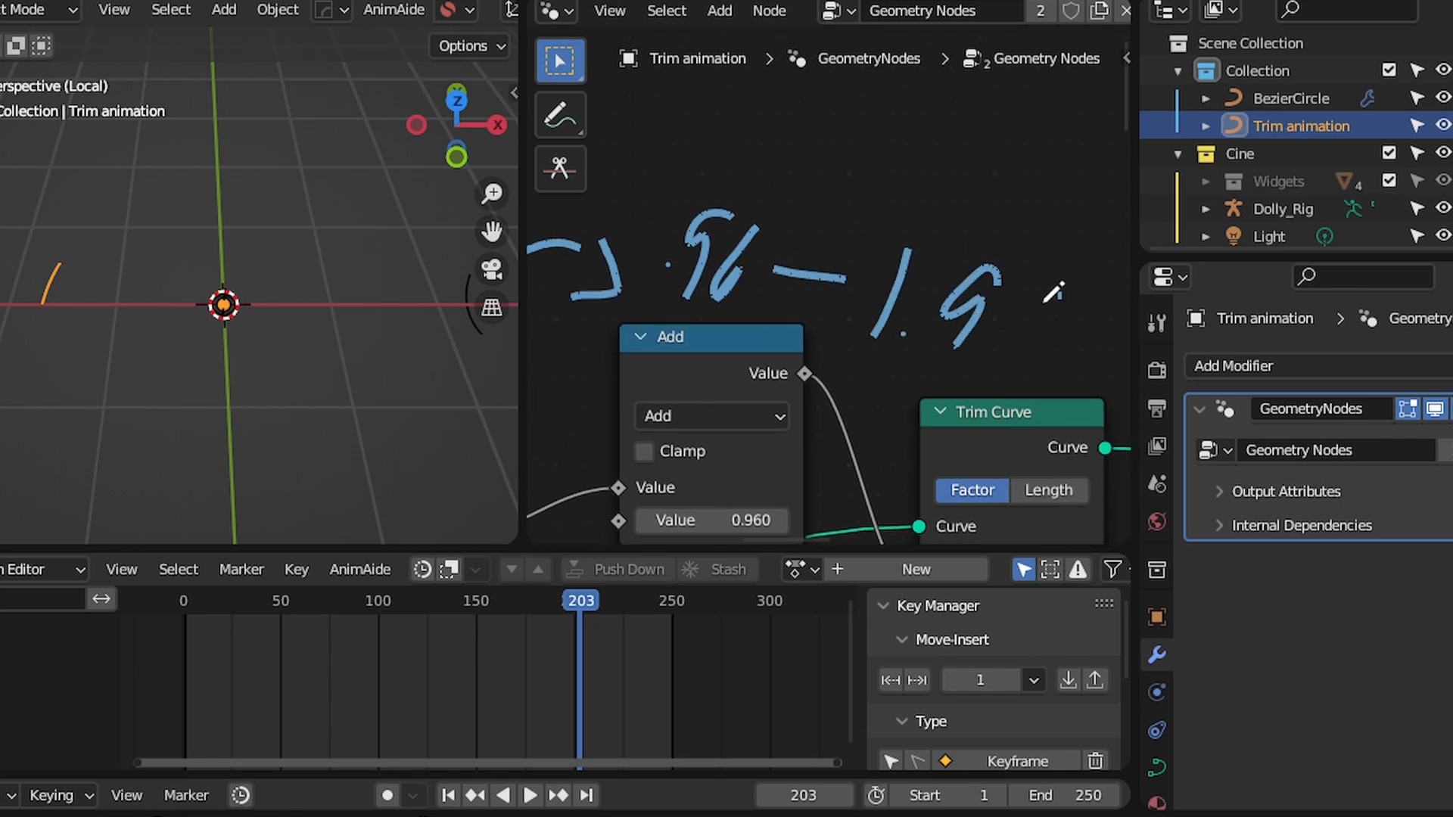
{"action": "middle_click_drag", "start_coordinate": [1024, 435], "coordinate": [932, 251]}
{"action": "left_click_drag", "start_coordinate": [1008, 252], "coordinate": [950, 304]}
Annotate the clamped range .96 – 1 beyond the upper Trim Curve node
{"action": "mouse_move", "coordinate": [955, 307]}
{"action": "middle_mouse_down"}
{"action": "mouse_move", "coordinate": [766, 299]}
{"action": "mouse_move", "coordinate": [944, 332]}
{"action": "mouse_move", "coordinate": [727, 350]}
{"action": "mouse_move", "coordinate": [879, 310]}
{"action": "mouse_move", "coordinate": [724, 363]}
{"action": "middle_mouse_up"}
{"action": "left_click_drag", "start_coordinate": [933, 258], "coordinate": [935, 262]}
{"action": "middle_click_drag", "start_coordinate": [914, 296], "coordinate": [795, 299]}
{"action": "left_click_drag", "start_coordinate": [898, 263], "coordinate": [947, 287]}
{"action": "middle_click_drag", "start_coordinate": [821, 347], "coordinate": [798, 291]}
{"action": "scroll", "coordinate": [799, 290], "scroll_direction": "down", "scroll_amount": 3}
{"action": "middle_click_drag", "start_coordinate": [880, 261], "coordinate": [1083, 235]}
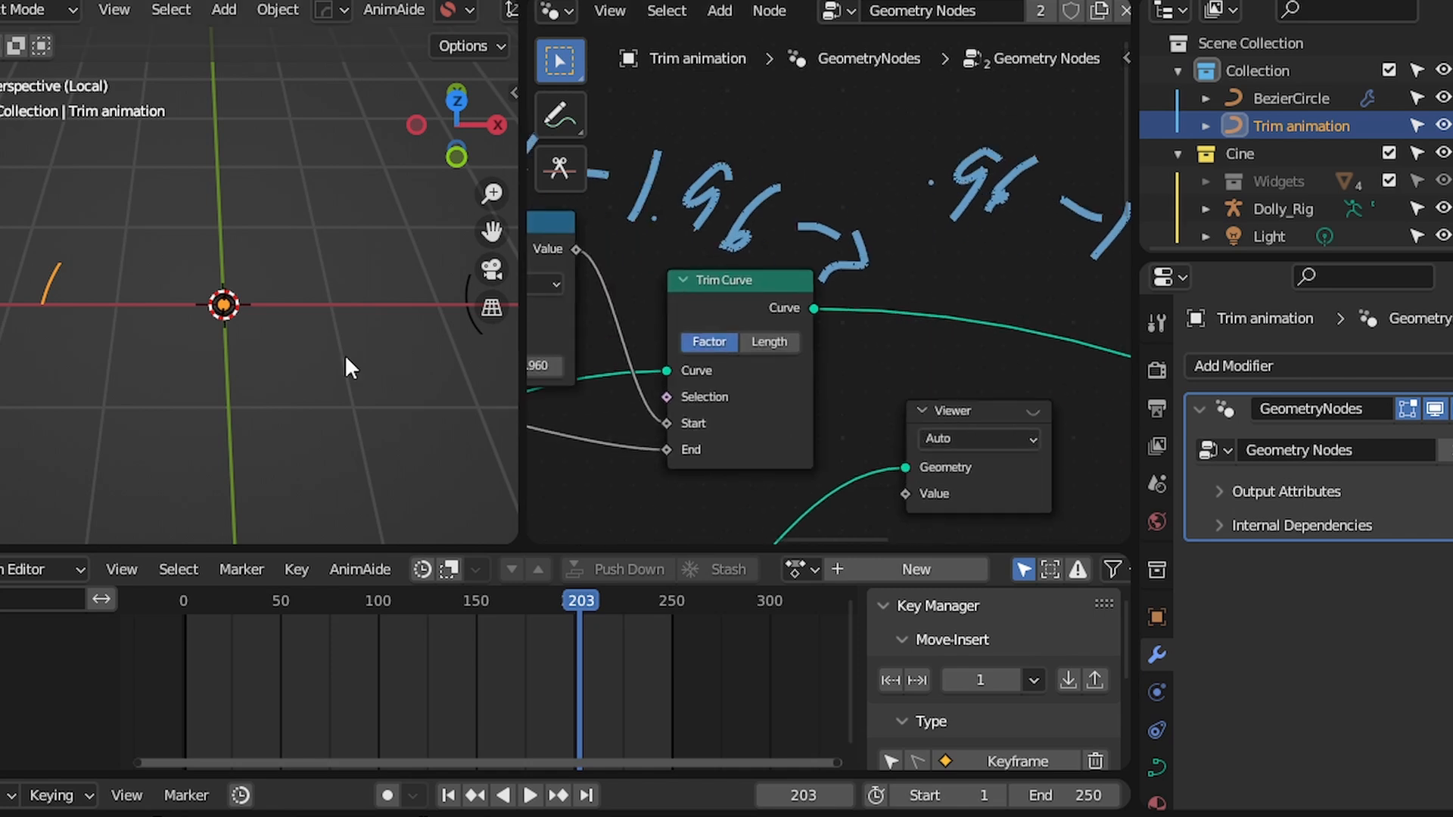
Play the animation briefly and step through the frames around 203 to examine the trimmed curve at the loop point
{"action": "key", "text": "space"}
{"action": "key", "text": "space"}
{"action": "middle_click_drag", "start_coordinate": [41, 301], "coordinate": [117, 387]}
{"action": "scroll", "coordinate": [117, 388], "scroll_direction": "up", "scroll_amount": 20, "text": "alt"}
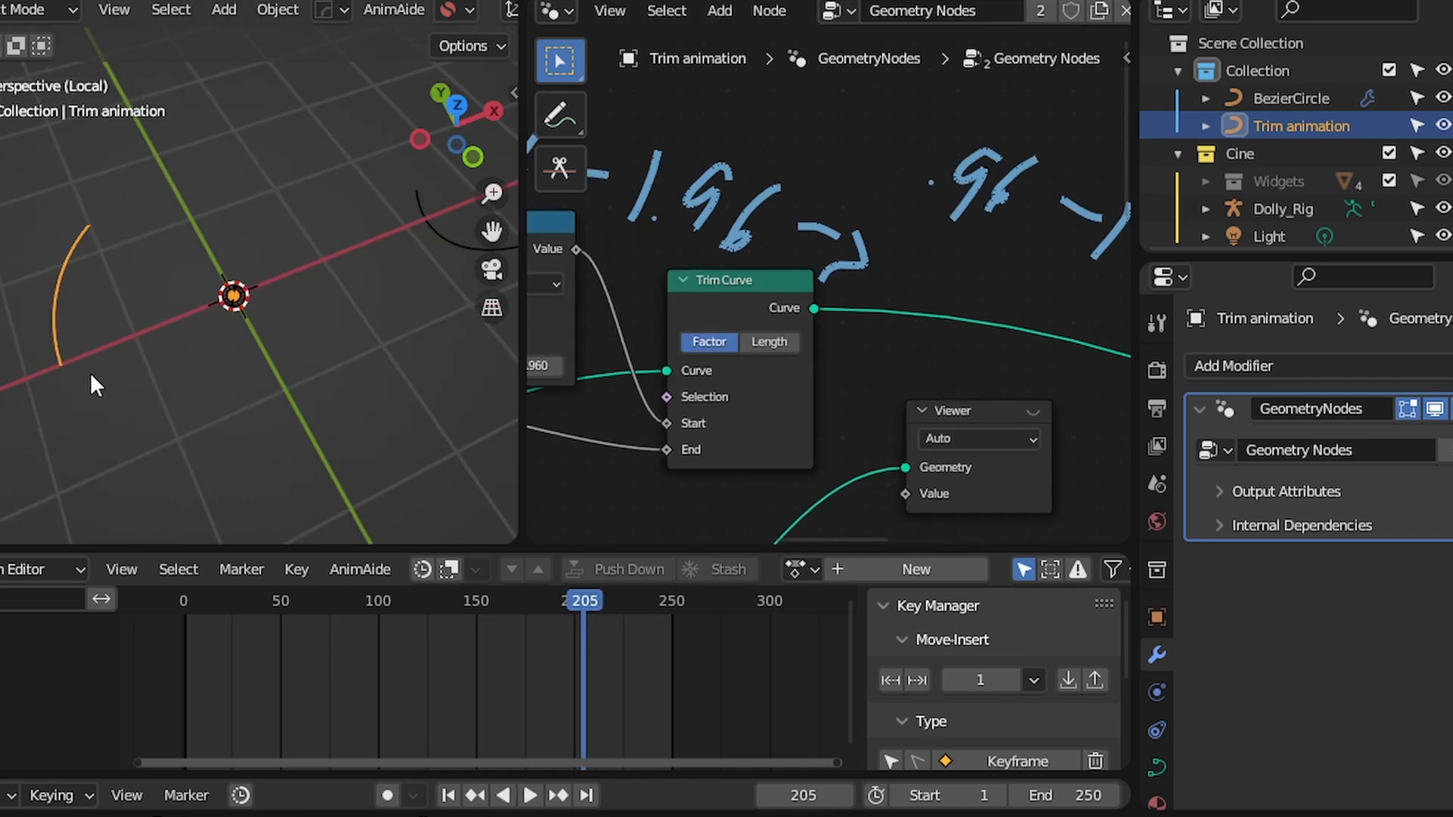
{"action": "scroll", "coordinate": [75, 401], "scroll_direction": "down", "scroll_amount": 3, "text": "alt"}
{"action": "key", "text": "Left"}
{"action": "key", "text": "Right"}
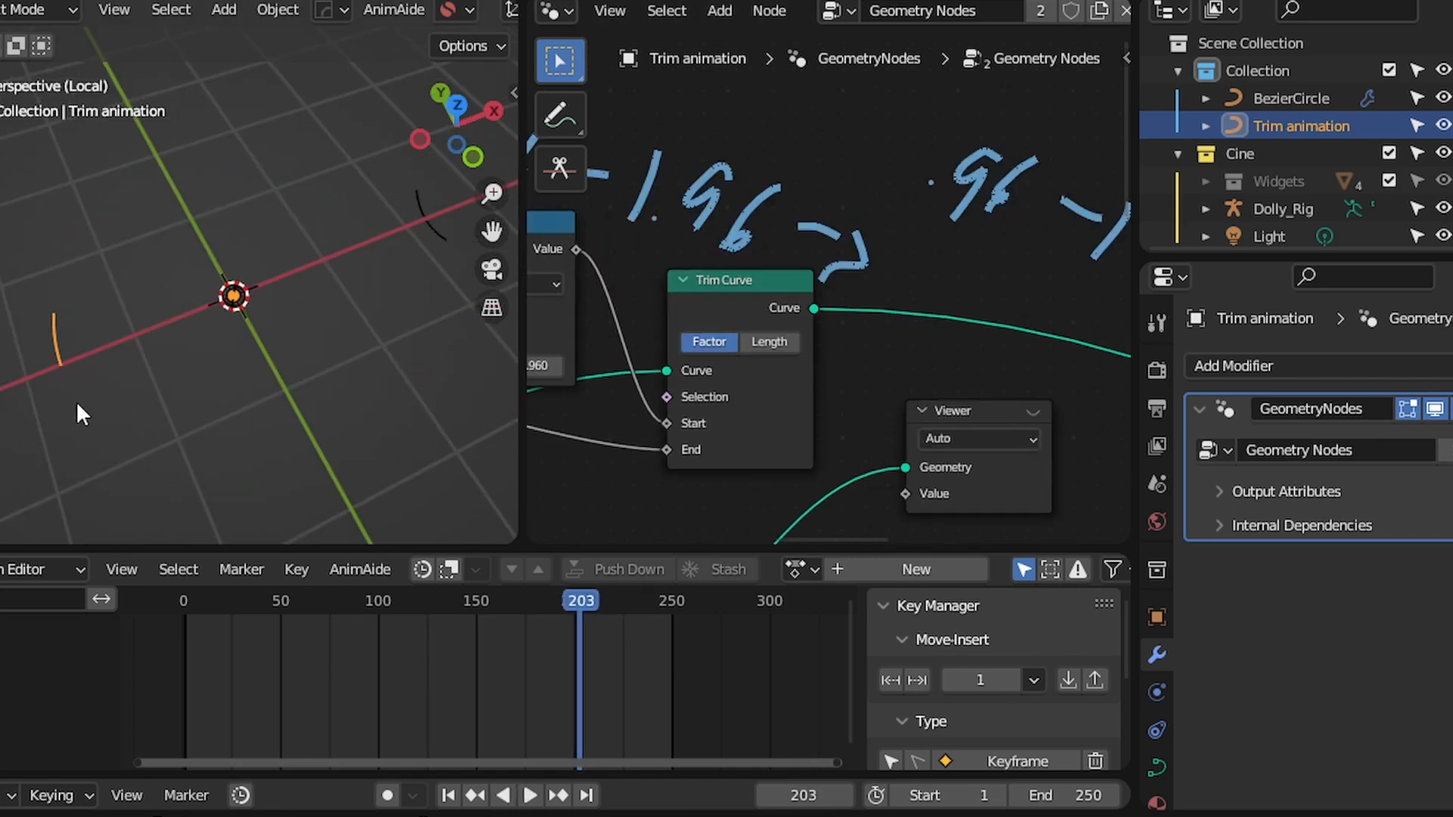
Set the Add node's second value to 0.710
{"action": "middle_click_drag", "start_coordinate": [625, 332], "coordinate": [843, 283]}
{"action": "scroll", "coordinate": [817, 295], "scroll_direction": "up", "scroll_amount": 1}
{"action": "left_click_drag", "start_coordinate": [728, 332], "coordinate": [671, 331]}
Step through the frames up to 215 to examine where the trimmed curve starts and ends
{"action": "key", "text": "Right"}
{"action": "key", "text": "Left"}
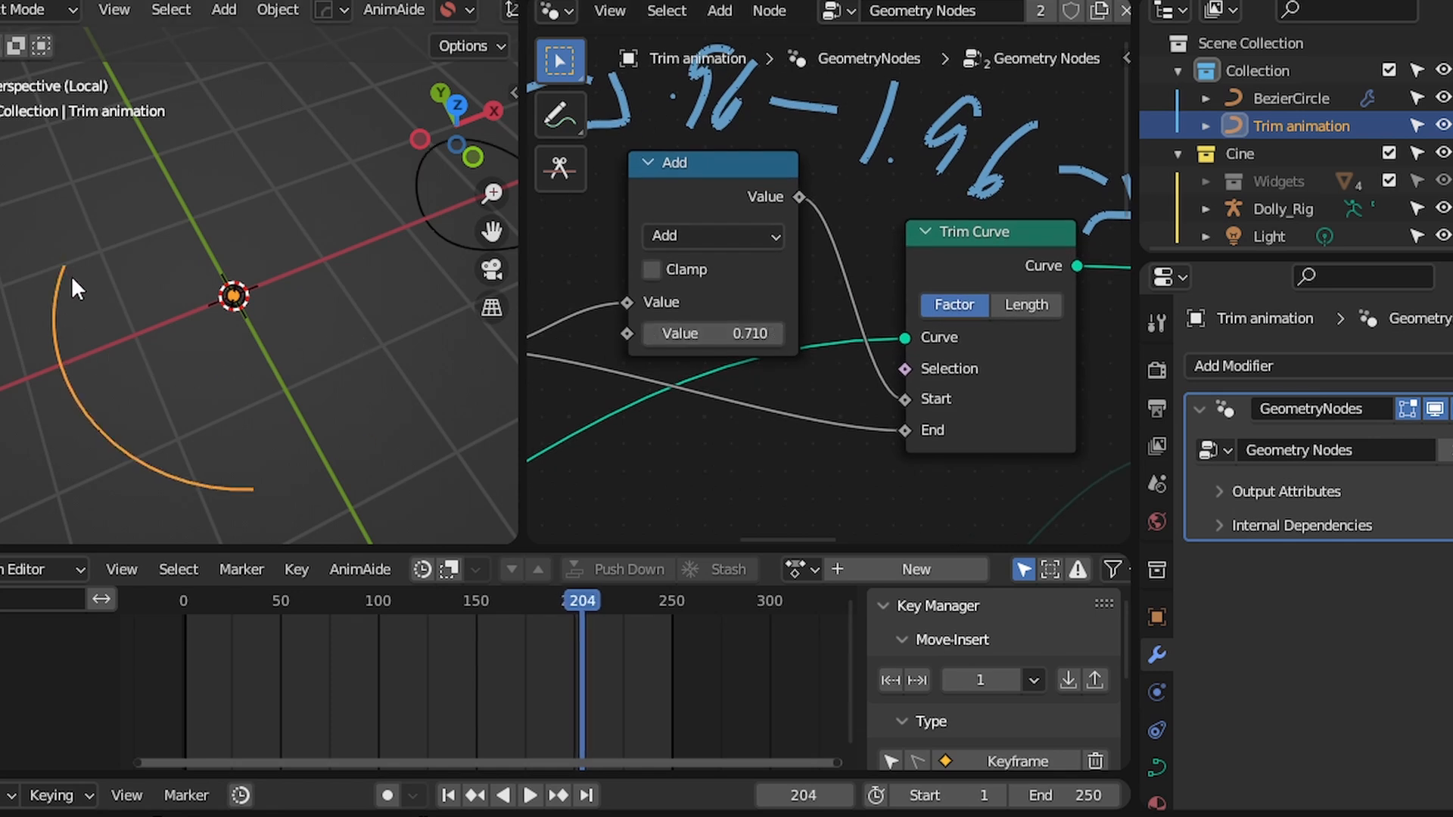
{"action": "key", "text": "Right"}
{"action": "key", "text": "Right"}
{"action": "key", "text": "Right"}
{"action": "key", "text": "Right"}
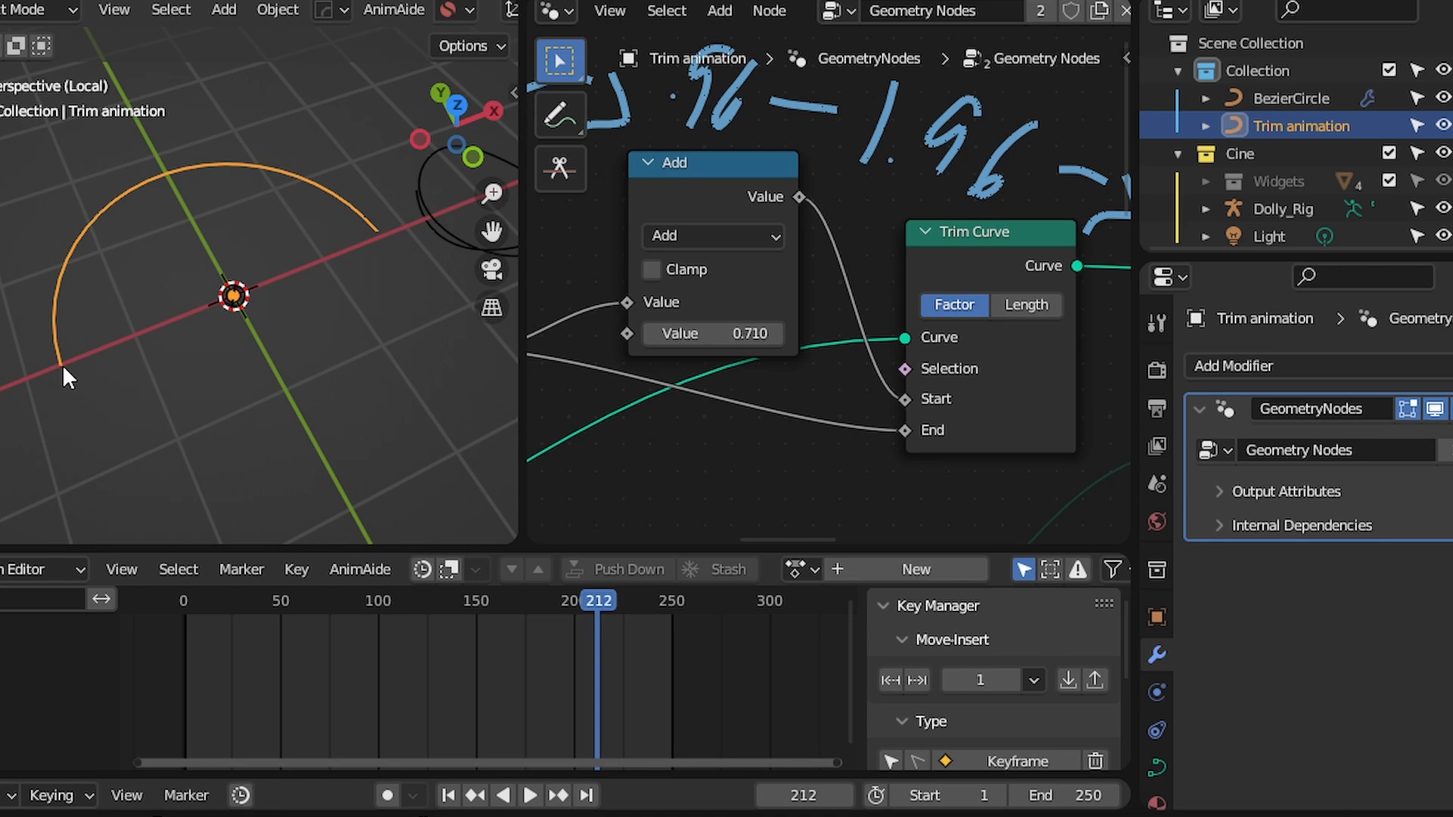
{"action": "key", "text": "Right"}
{"action": "key", "text": "Right"}
{"action": "key", "text": "Right"}
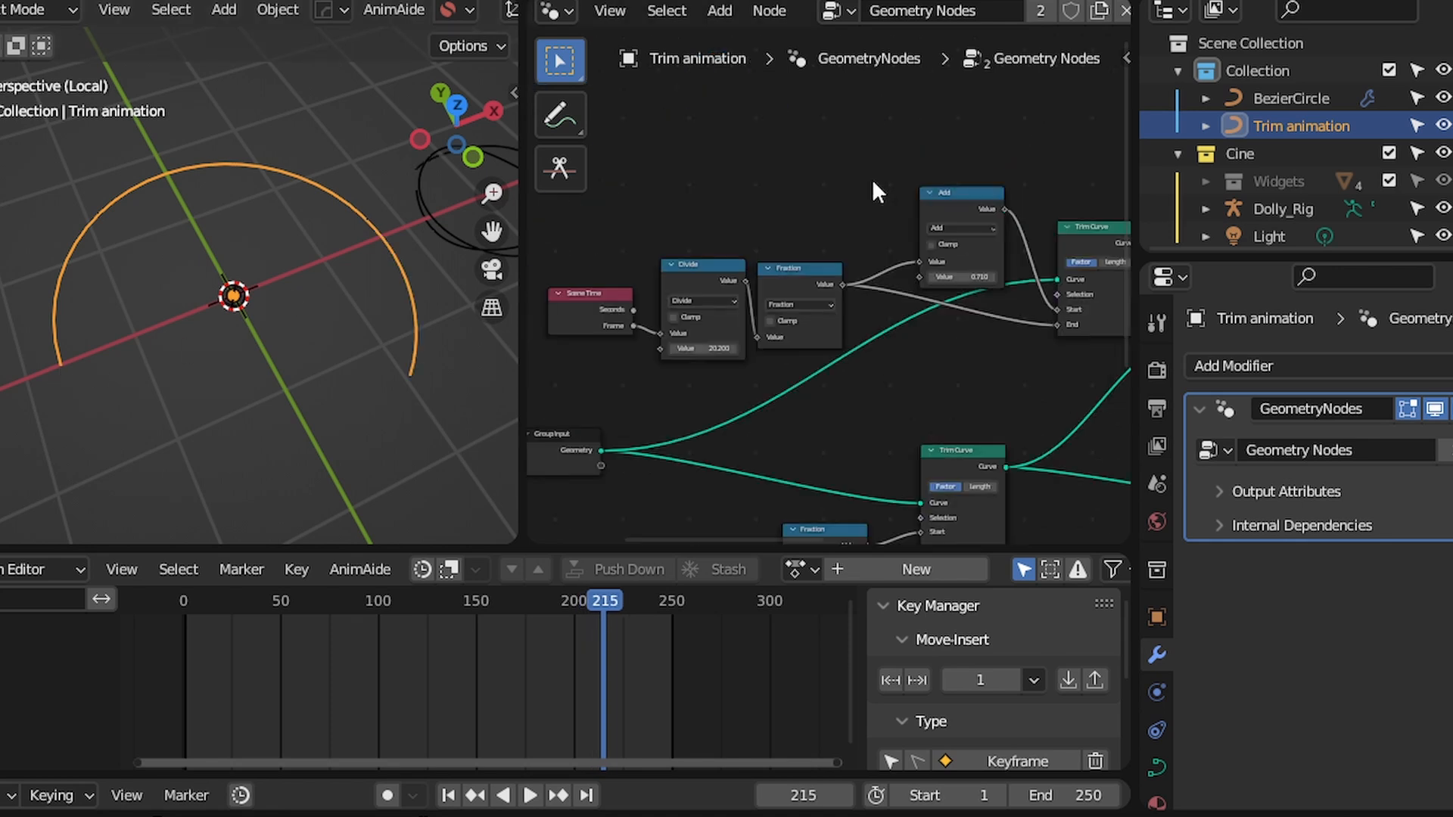
Move the Fraction node up and place a duplicate of it below
{"action": "scroll", "coordinate": [872, 182], "scroll_direction": "up", "scroll_amount": 4}
{"action": "left_click_drag", "start_coordinate": [741, 338], "coordinate": [769, 230]}
{"action": "middle_click_drag", "start_coordinate": [810, 241], "coordinate": [801, 190]}
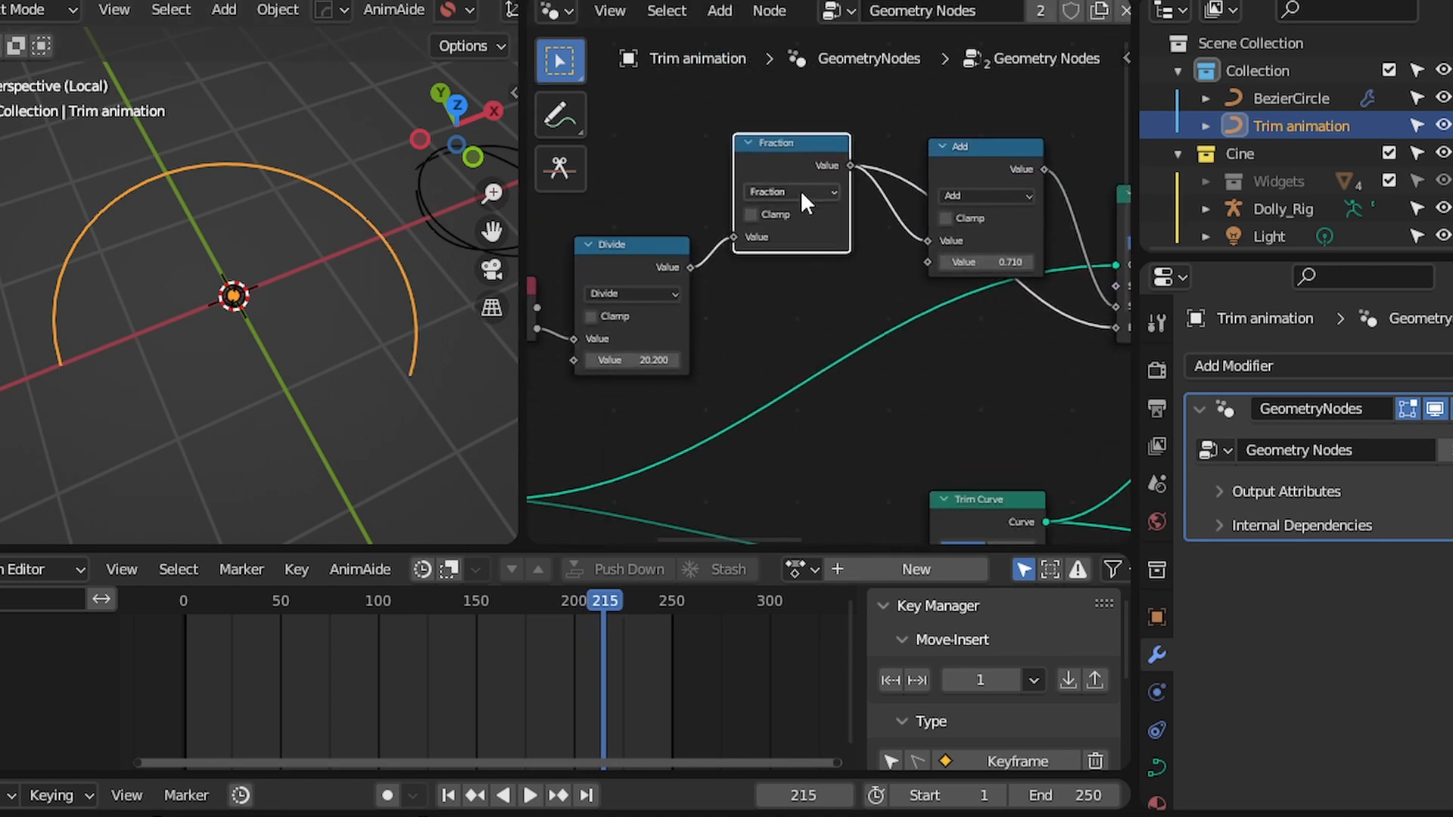
{"action": "scroll", "coordinate": [802, 239], "scroll_direction": "up", "scroll_amount": 1}
{"action": "scroll", "coordinate": [800, 318], "scroll_direction": "down", "scroll_amount": 2}
{"action": "middle_click_drag", "start_coordinate": [800, 322], "coordinate": [928, 289]}
{"action": "left_click_drag", "start_coordinate": [928, 291], "coordinate": [688, 189]}
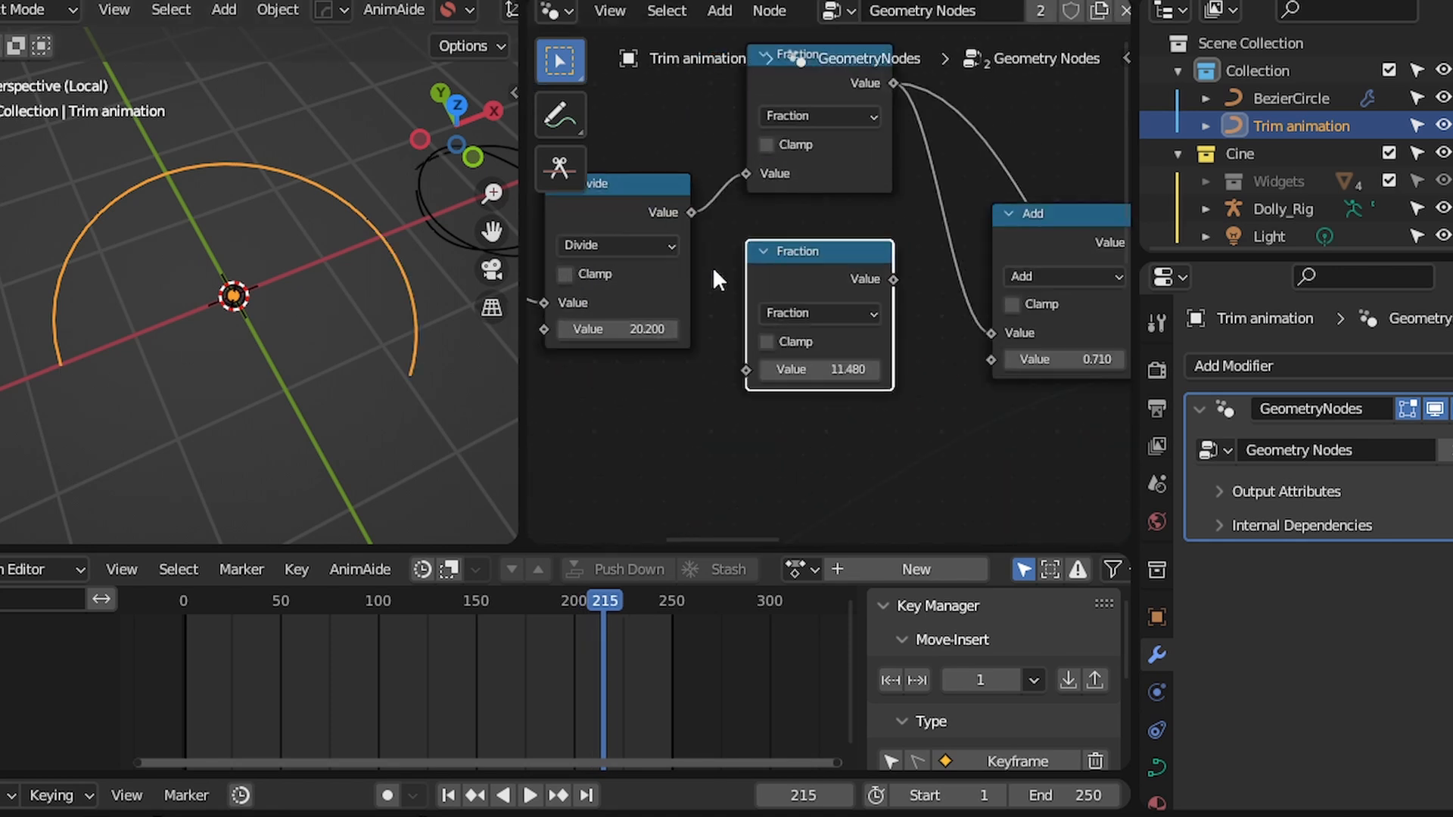
Move the Divide node and its Scene Time input away from the Fraction nodes to make room between them
{"action": "left_click", "coordinate": [660, 261]}
{"action": "middle_click_drag", "start_coordinate": [660, 261], "coordinate": [846, 188]}
{"action": "left_click_drag", "start_coordinate": [846, 188], "coordinate": [594, 190]}
{"action": "scroll", "coordinate": [829, 272], "scroll_direction": "down", "scroll_amount": 3}
{"action": "middle_click_drag", "start_coordinate": [829, 272], "coordinate": [633, 292]}
{"action": "left_click", "coordinate": [917, 227]}
{"action": "middle_click_drag", "start_coordinate": [908, 229], "coordinate": [1124, 226]}
Duplicate the Add node and place the copy between Divide and the duplicated Fraction node
{"action": "key", "text": "shift+d"}
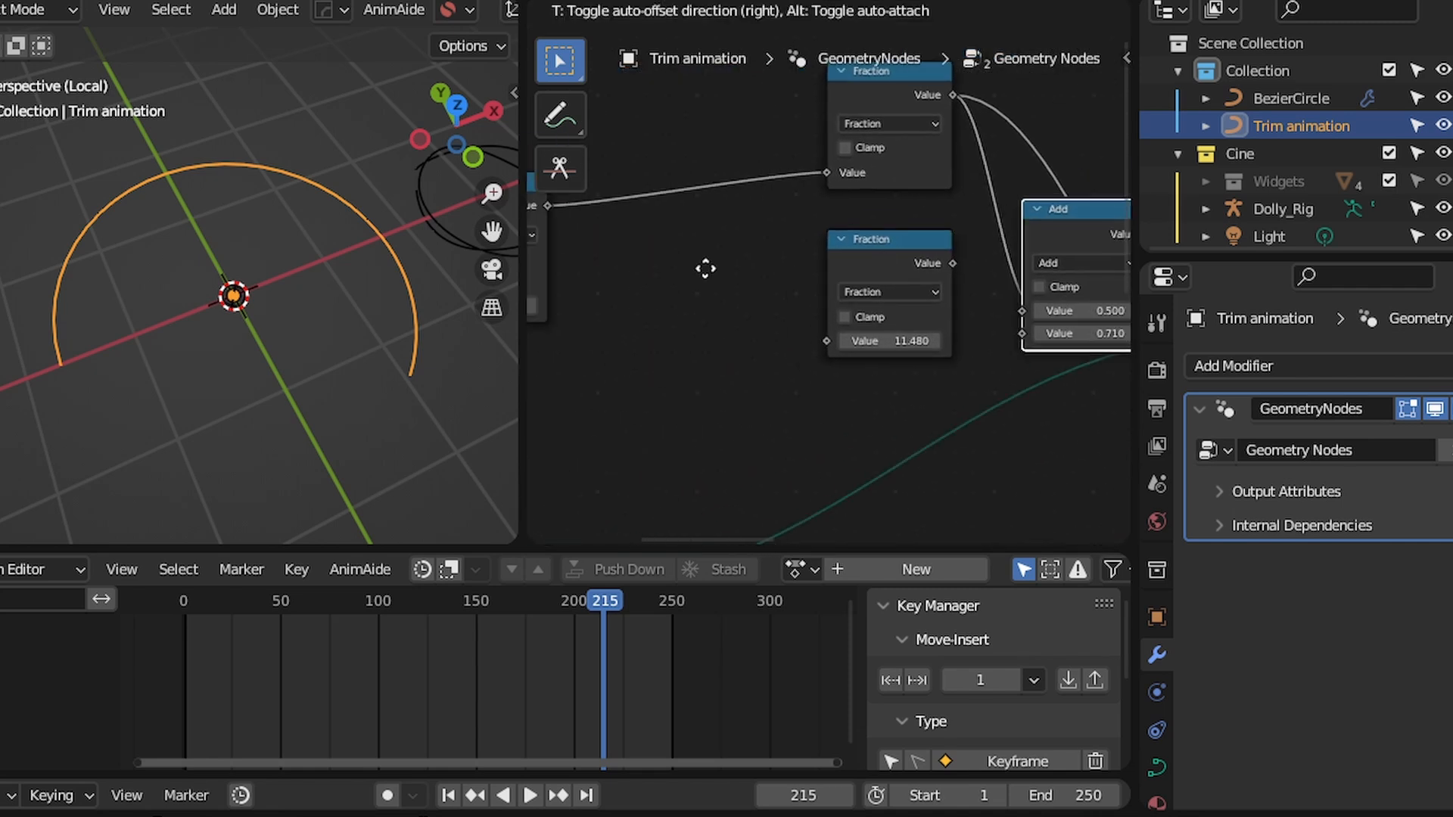
{"action": "left_click", "coordinate": [612, 280]}
{"action": "middle_click_drag", "start_coordinate": [611, 280], "coordinate": [835, 311]}
{"action": "key", "text": "g"}
{"action": "left_click", "coordinate": [795, 323]}
{"action": "key", "text": "g"}
{"action": "left_click", "coordinate": [650, 271]}
Connect Divide to the duplicated Add node and that node's output to the duplicated Fraction node
{"action": "left_click", "coordinate": [756, 369]}
{"action": "right_click_drag", "start_coordinate": [740, 317], "coordinate": [921, 378], "text": "alt"}
{"action": "middle_click_drag", "start_coordinate": [1003, 354], "coordinate": [702, 327]}
{"action": "scroll", "coordinate": [702, 328], "scroll_direction": "up", "scroll_amount": 3}
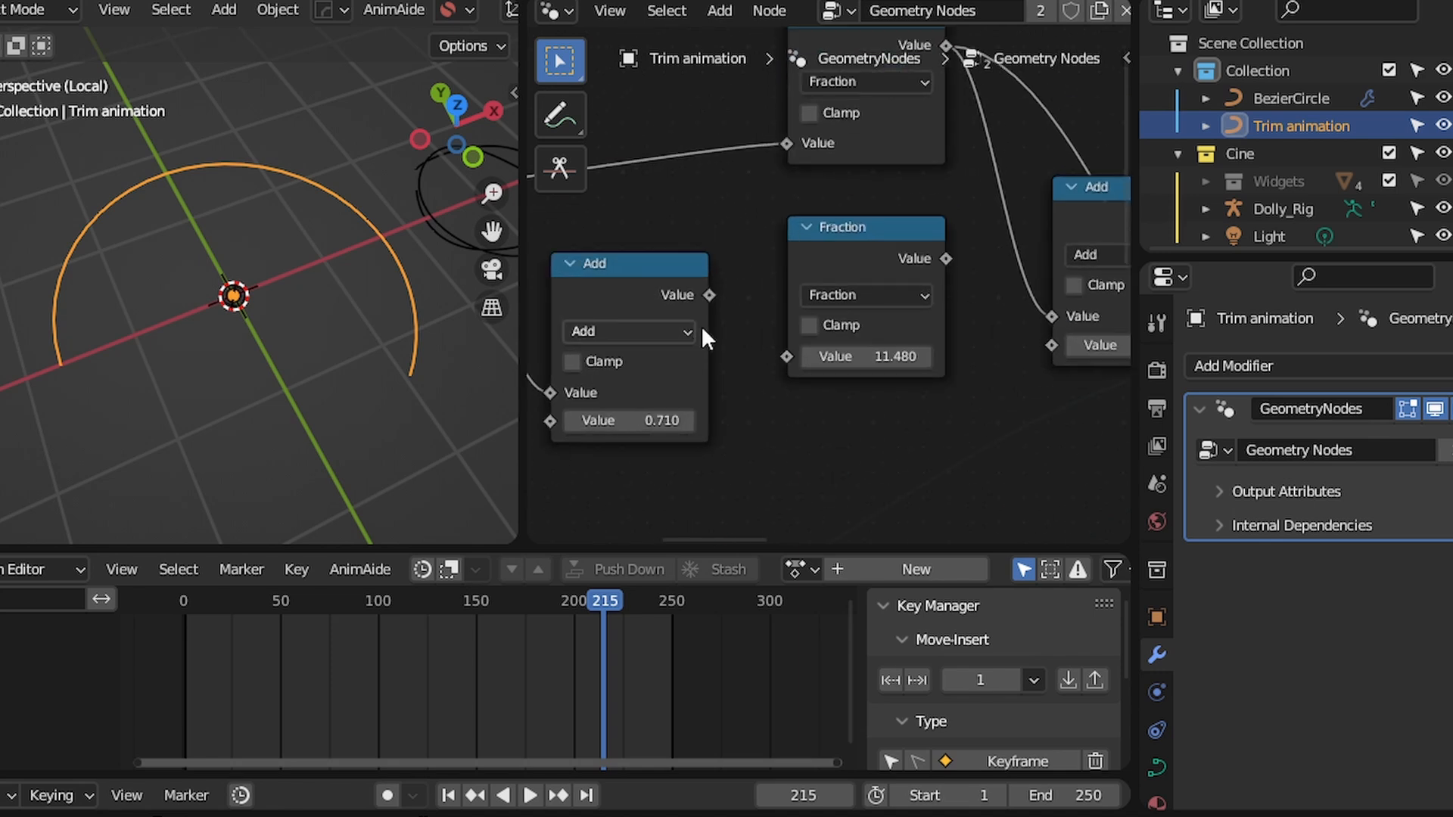
{"action": "middle_click_drag", "start_coordinate": [956, 353], "coordinate": [673, 276]}
{"action": "scroll", "coordinate": [674, 276], "scroll_direction": "down", "scroll_amount": 2}
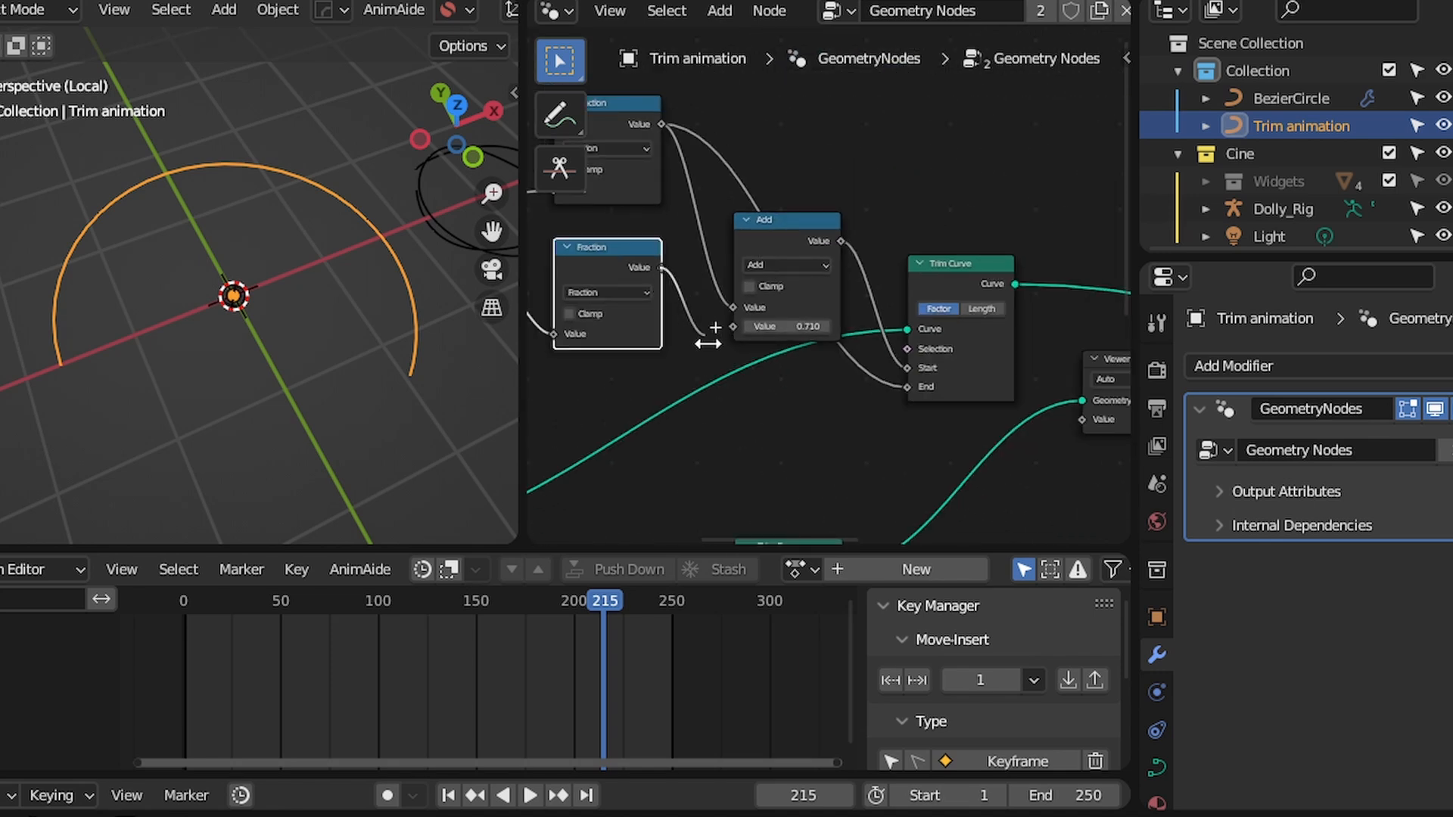
Connect the duplicated Fraction node to the upper Trim Curve's End and delete the original Add node
{"action": "left_click_drag", "start_coordinate": [709, 342], "coordinate": [906, 386]}
{"action": "left_click_drag", "start_coordinate": [819, 229], "coordinate": [963, 106], "text": "alt"}
{"action": "right_click", "coordinate": [963, 107]}
{"action": "key", "text": "x"}
Play the animation to check the rewired trim loop, and stop at frame 181
{"action": "scroll", "coordinate": [704, 326], "scroll_direction": "down", "scroll_amount": 1}
{"action": "middle_click_drag", "start_coordinate": [705, 327], "coordinate": [715, 272]}
{"action": "key", "text": "space"}
{"action": "middle_click_drag", "start_coordinate": [574, 265], "coordinate": [907, 224]}
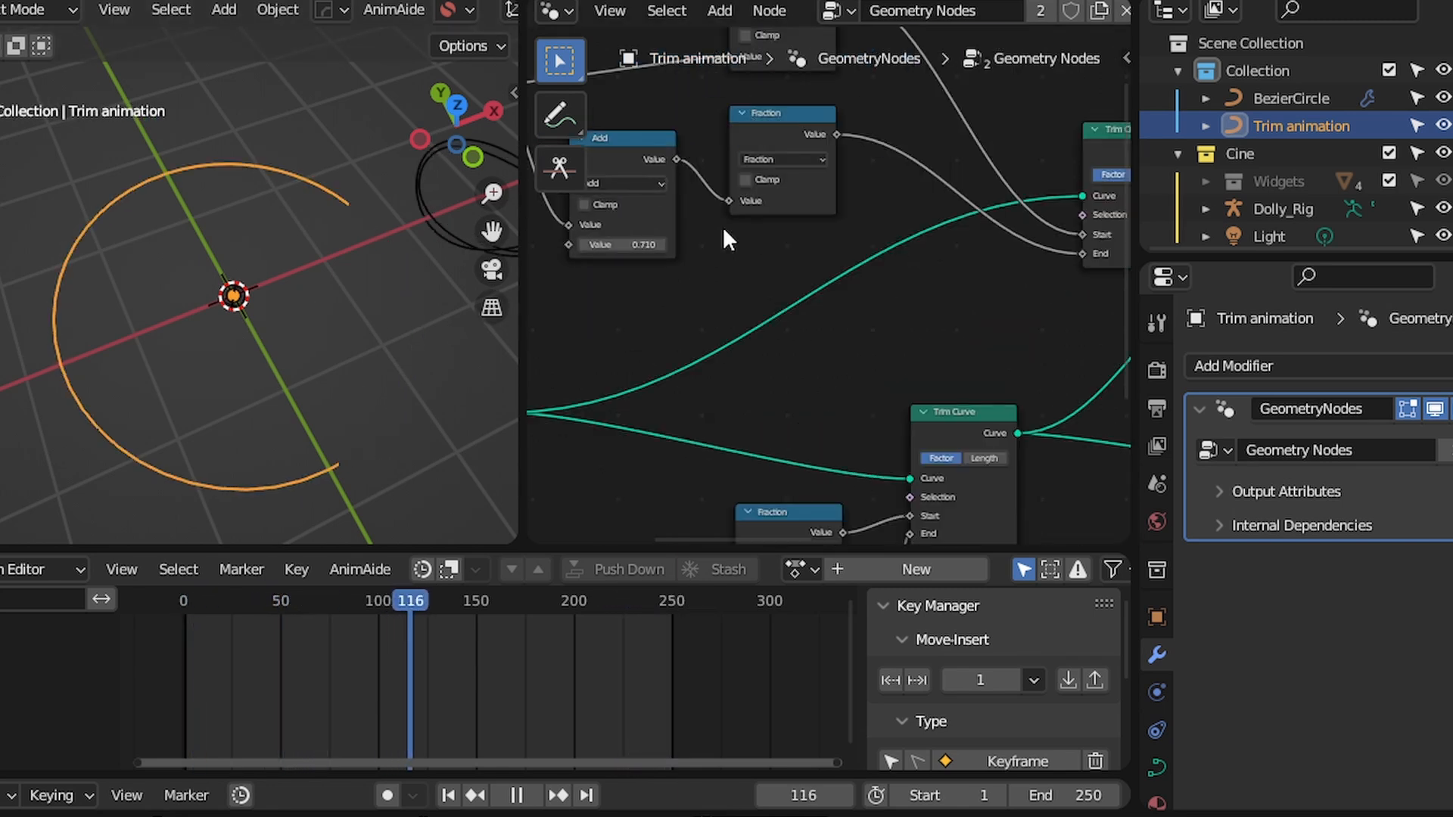
{"action": "scroll", "coordinate": [656, 263], "scroll_direction": "up", "scroll_amount": 4}
{"action": "middle_click_drag", "start_coordinate": [656, 262], "coordinate": [823, 250]}
{"action": "key", "text": "space"}
{"action": "scroll", "coordinate": [793, 228], "scroll_direction": "down", "scroll_amount": 1}
Vary the second value of the Add node feeding the lower Fraction, trying 0.340 and -0.220
{"action": "middle_click_drag", "start_coordinate": [405, 268], "coordinate": [379, 239]}
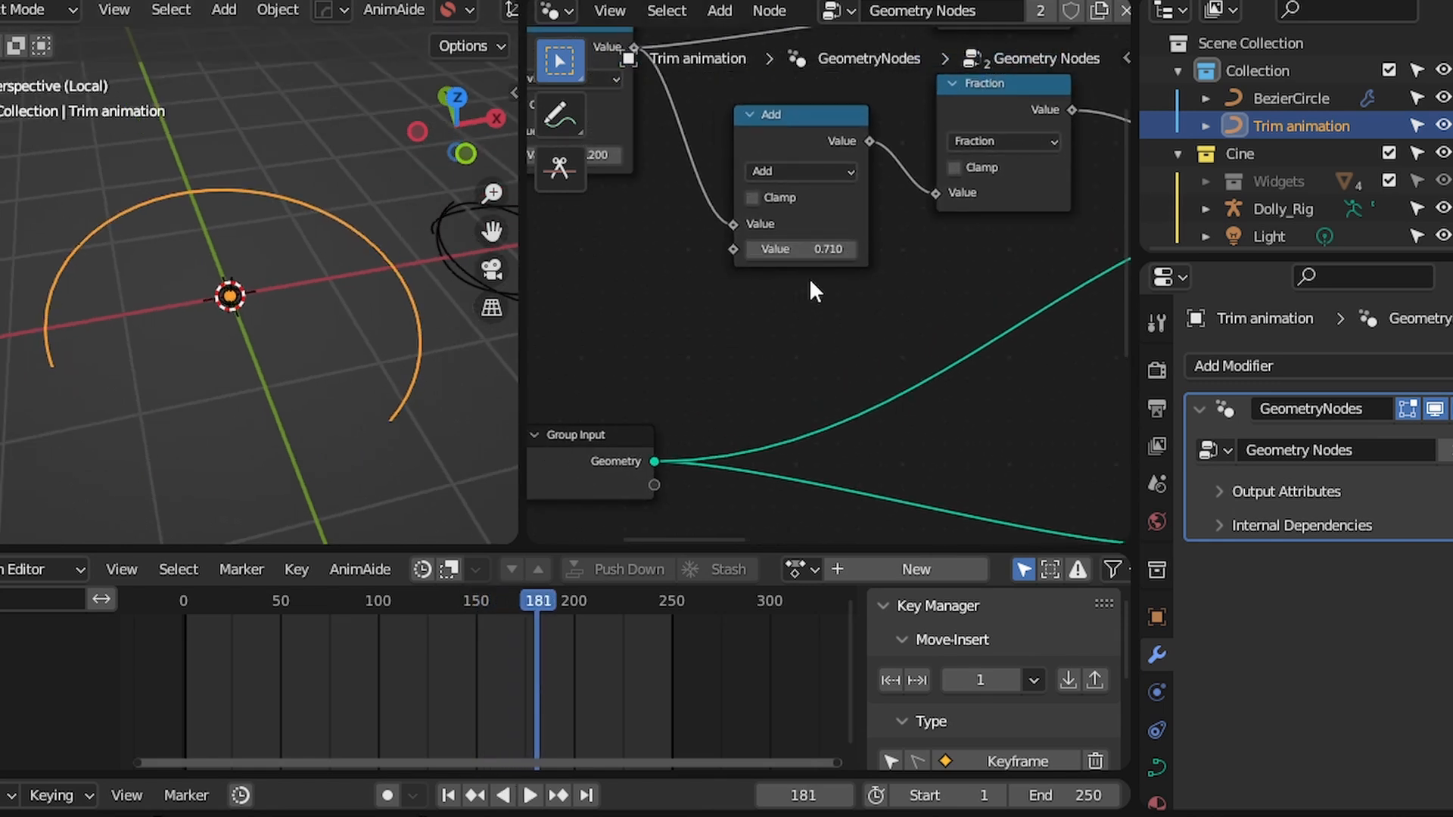
{"action": "middle_click_drag", "start_coordinate": [407, 344], "coordinate": [375, 315]}
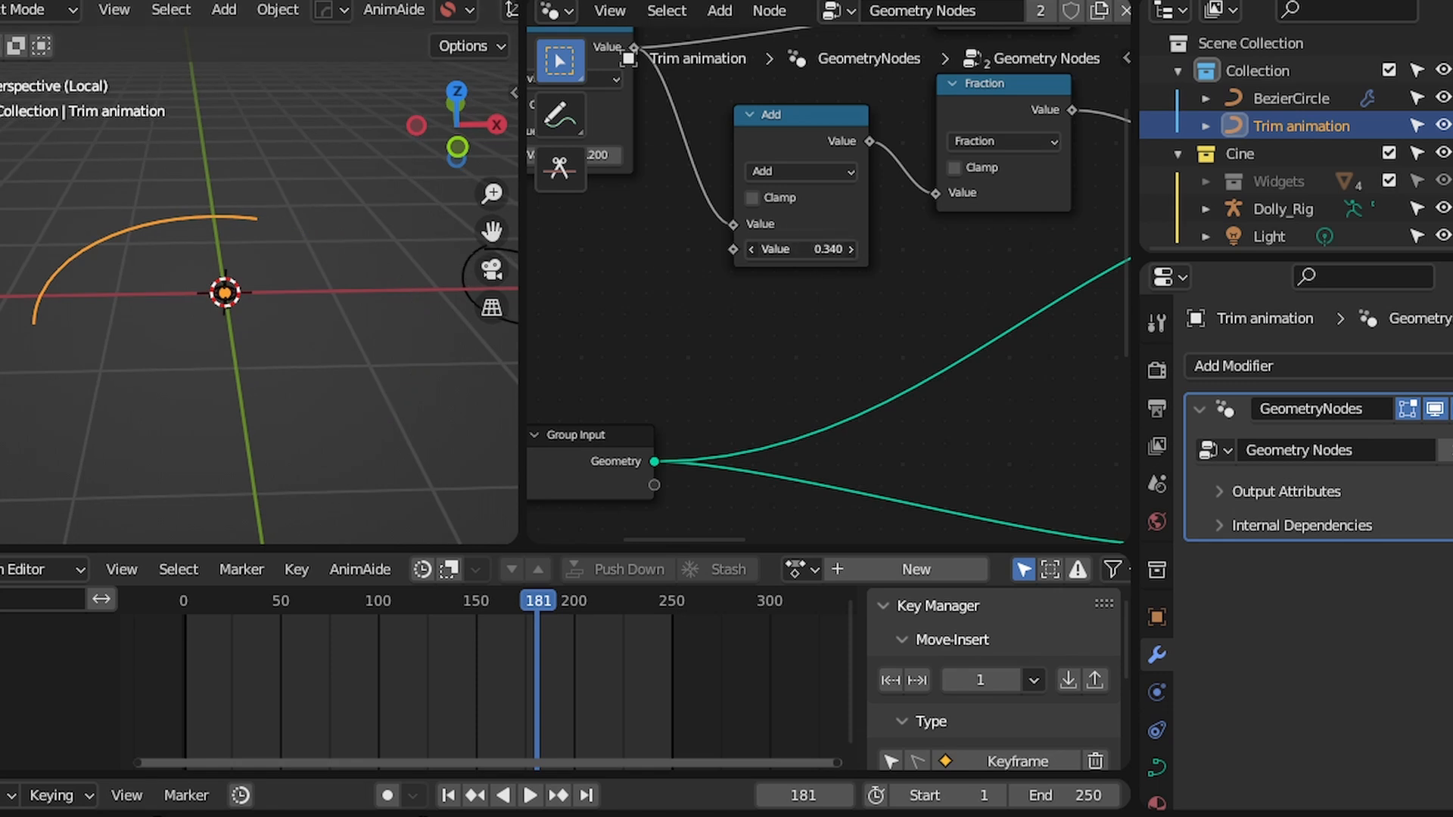
{"action": "mouse_move", "coordinate": [801, 249]}
{"action": "left_mouse_down"}
{"action": "mouse_move", "coordinate": [763, 249]}
{"action": "mouse_move", "coordinate": [813, 249]}
{"action": "left_mouse_up"}
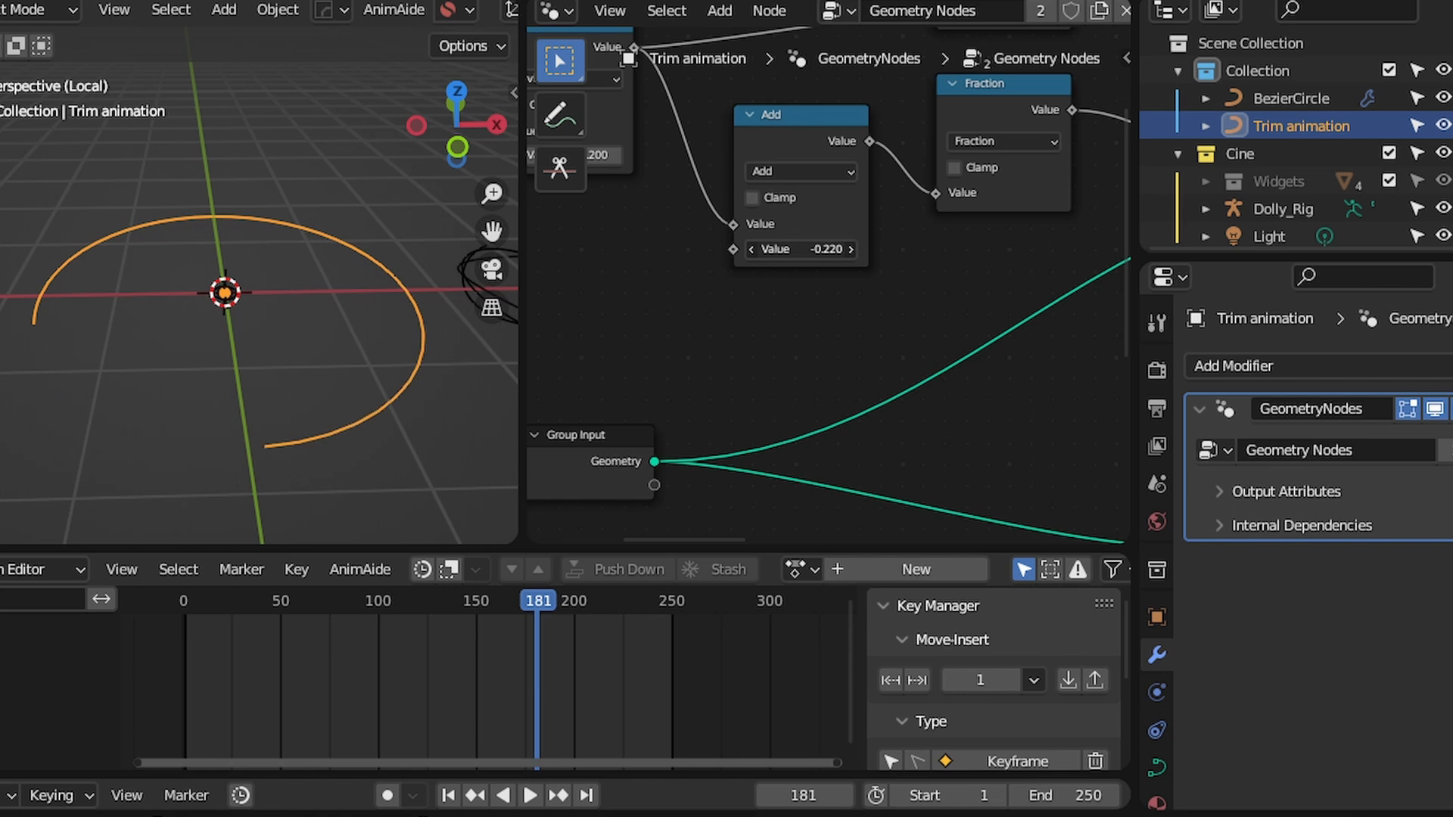
Play the animation to examine the moving curve segment, and stop at frame 212
{"action": "middle_click_drag", "start_coordinate": [174, 355], "coordinate": [219, 318]}
{"action": "key", "text": "space"}
{"action": "scroll", "coordinate": [814, 282], "scroll_direction": "down", "scroll_amount": 3}
{"action": "key", "text": "space"}
{"action": "scroll", "coordinate": [939, 296], "scroll_direction": "down", "scroll_amount": 1}
Delete the lower Trim Curve node and select the leftover Scene Time, Divide, Add and Fraction chain below
{"action": "middle_click_drag", "start_coordinate": [946, 297], "coordinate": [719, 287]}
{"action": "scroll", "coordinate": [842, 276], "scroll_direction": "down", "scroll_amount": 1}
{"action": "scroll", "coordinate": [843, 277], "scroll_direction": "up", "scroll_amount": 1}
{"action": "scroll", "coordinate": [904, 243], "scroll_direction": "down", "scroll_amount": 1}
{"action": "middle_click_drag", "start_coordinate": [844, 388], "coordinate": [850, 206]}
{"action": "key", "text": "x"}
{"action": "middle_click_drag", "start_coordinate": [896, 261], "coordinate": [973, 243]}
{"action": "scroll", "coordinate": [939, 229], "scroll_direction": "down", "scroll_amount": 1}
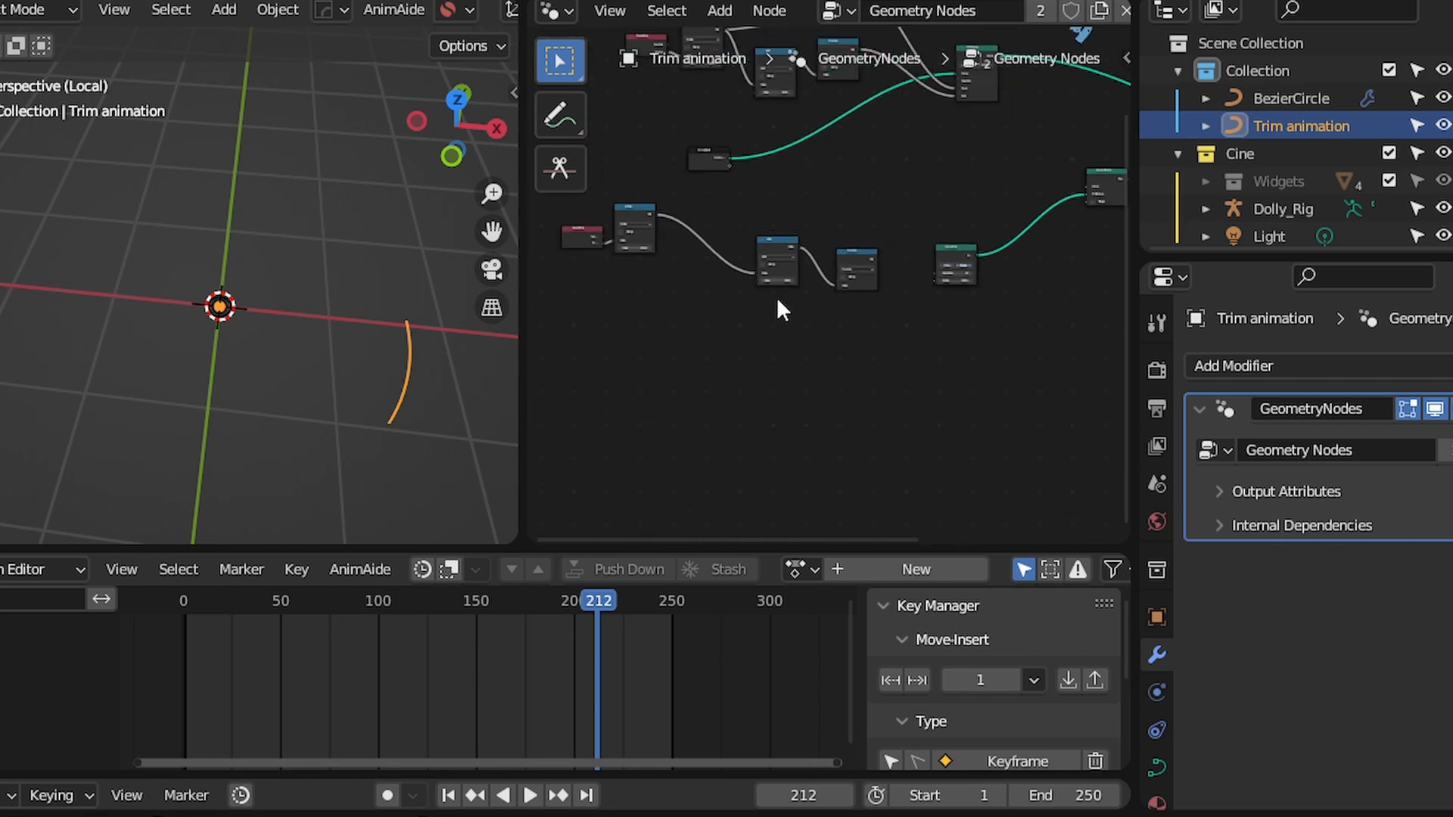
{"action": "left_click_drag", "start_coordinate": [866, 351], "coordinate": [558, 227]}
Delete the Curve Circle node sitting on the remaining Trim Curve's output
{"action": "scroll", "coordinate": [698, 321], "scroll_direction": "up", "scroll_amount": 4}
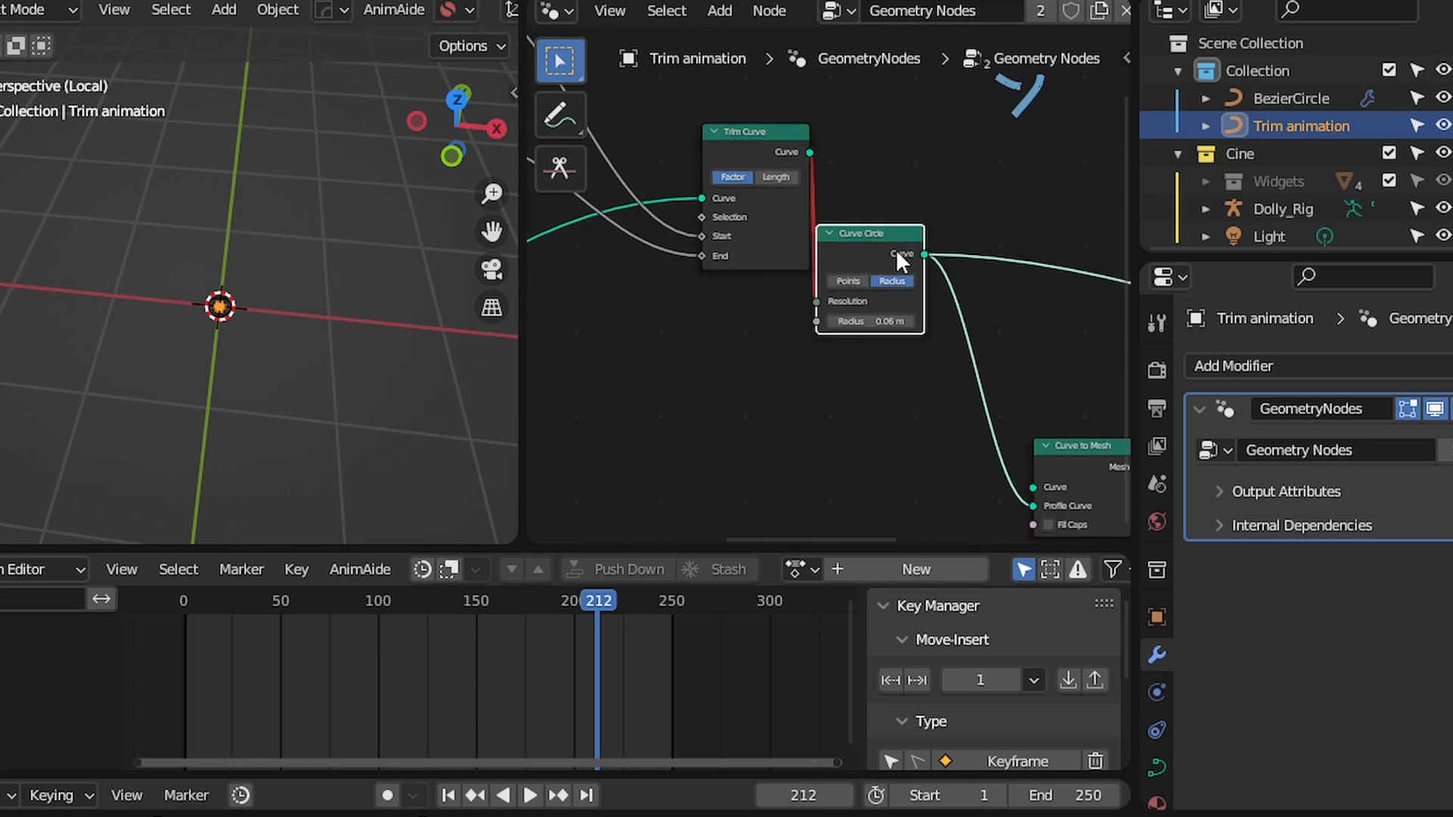
{"action": "scroll", "coordinate": [896, 261], "scroll_direction": "down", "scroll_amount": 1}
{"action": "key", "text": "g"}
{"action": "middle_click_drag", "start_coordinate": [959, 297], "coordinate": [918, 277]}
{"action": "left_click", "coordinate": [854, 289]}
{"action": "key", "text": "x"}
Add a Curve to Mesh node after the Trim Curve and link it into the output
{"action": "left_click_drag", "start_coordinate": [784, 133], "coordinate": [842, 163]}
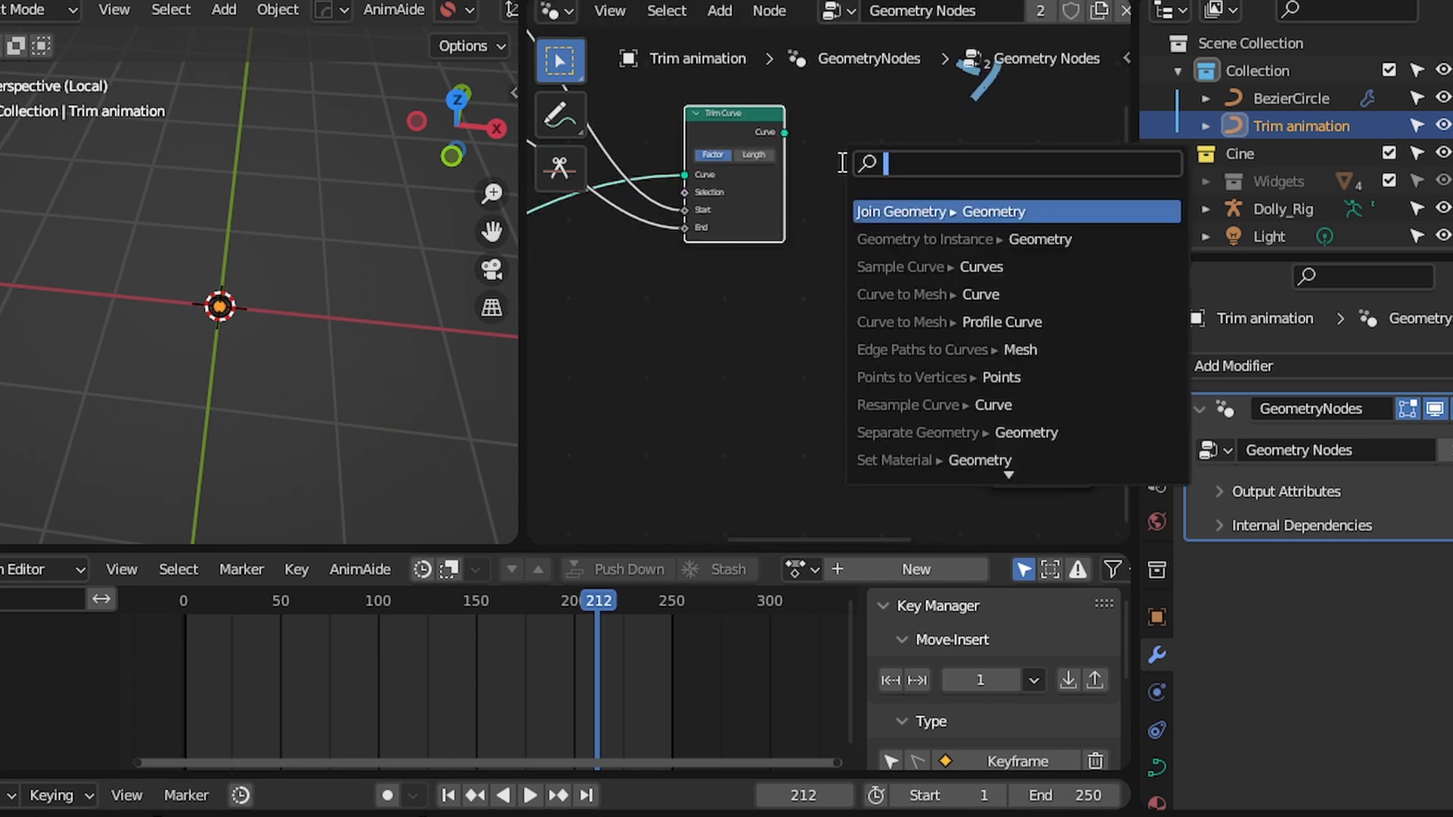
{"action": "type", "text": "to mes"}
{"action": "key", "text": "Return"}
{"action": "left_click", "coordinate": [840, 162]}
{"action": "middle_click_drag", "start_coordinate": [917, 144], "coordinate": [878, 254]}
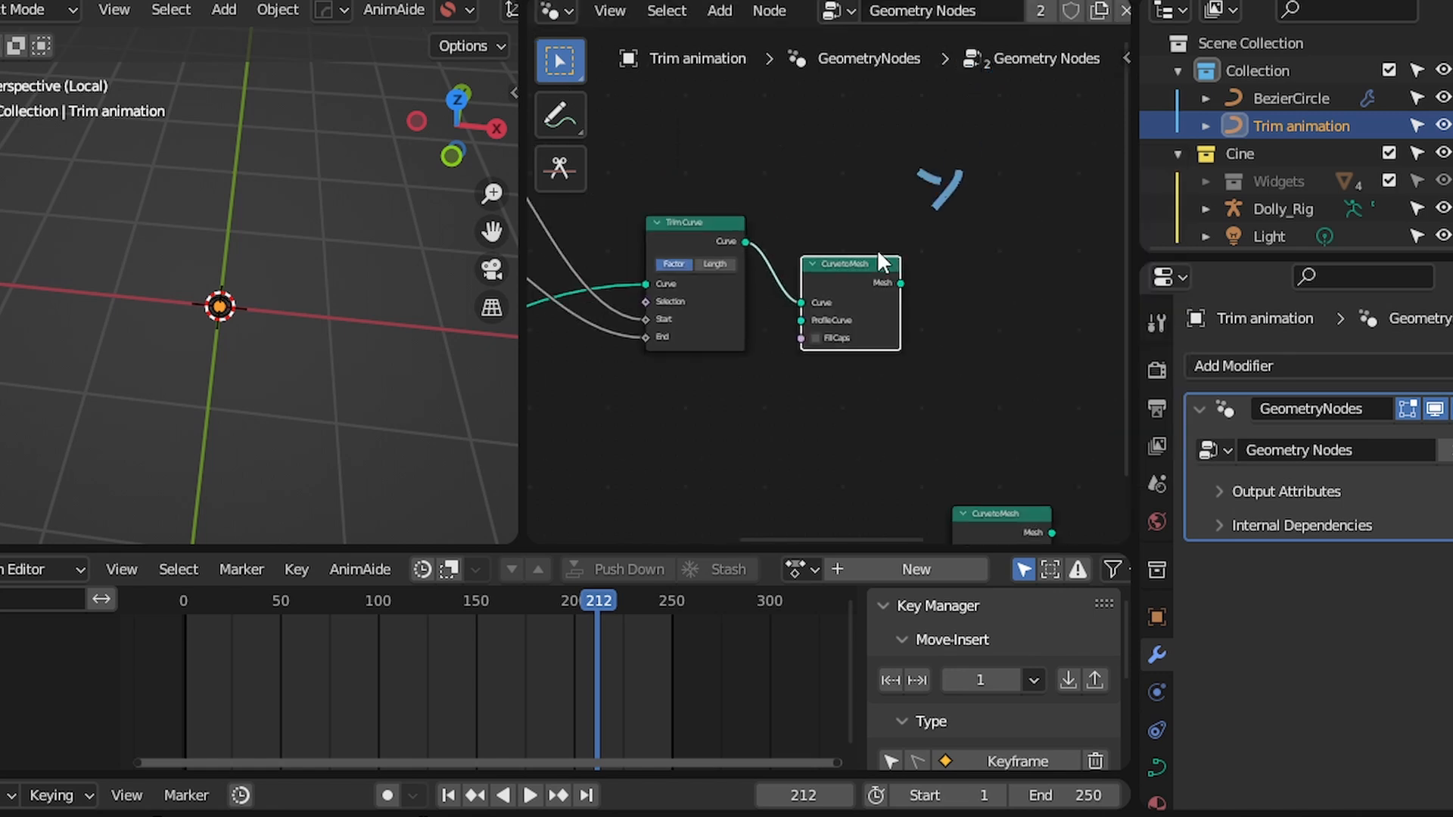
Add a Curve Circle node and link its curve to the Curve to Mesh node's Profile Curve
{"action": "left_click_drag", "start_coordinate": [800, 323], "coordinate": [461, 407]}
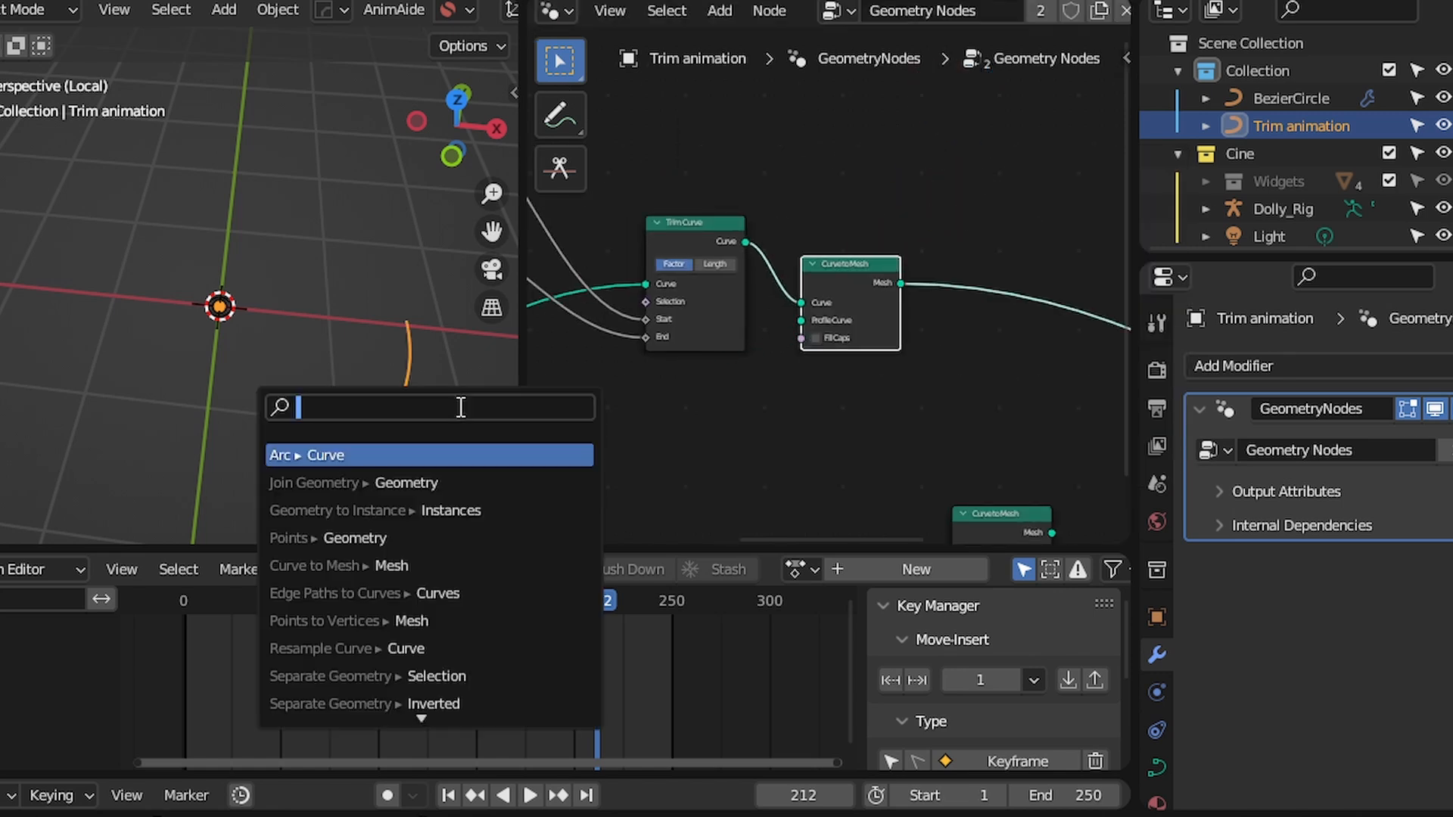
{"action": "type", "text": "circ"}
{"action": "key", "text": "Down"}
{"action": "key", "text": "Return"}
{"action": "left_click", "coordinate": [457, 406]}
{"action": "scroll", "coordinate": [572, 459], "scroll_direction": "up", "scroll_amount": 4}
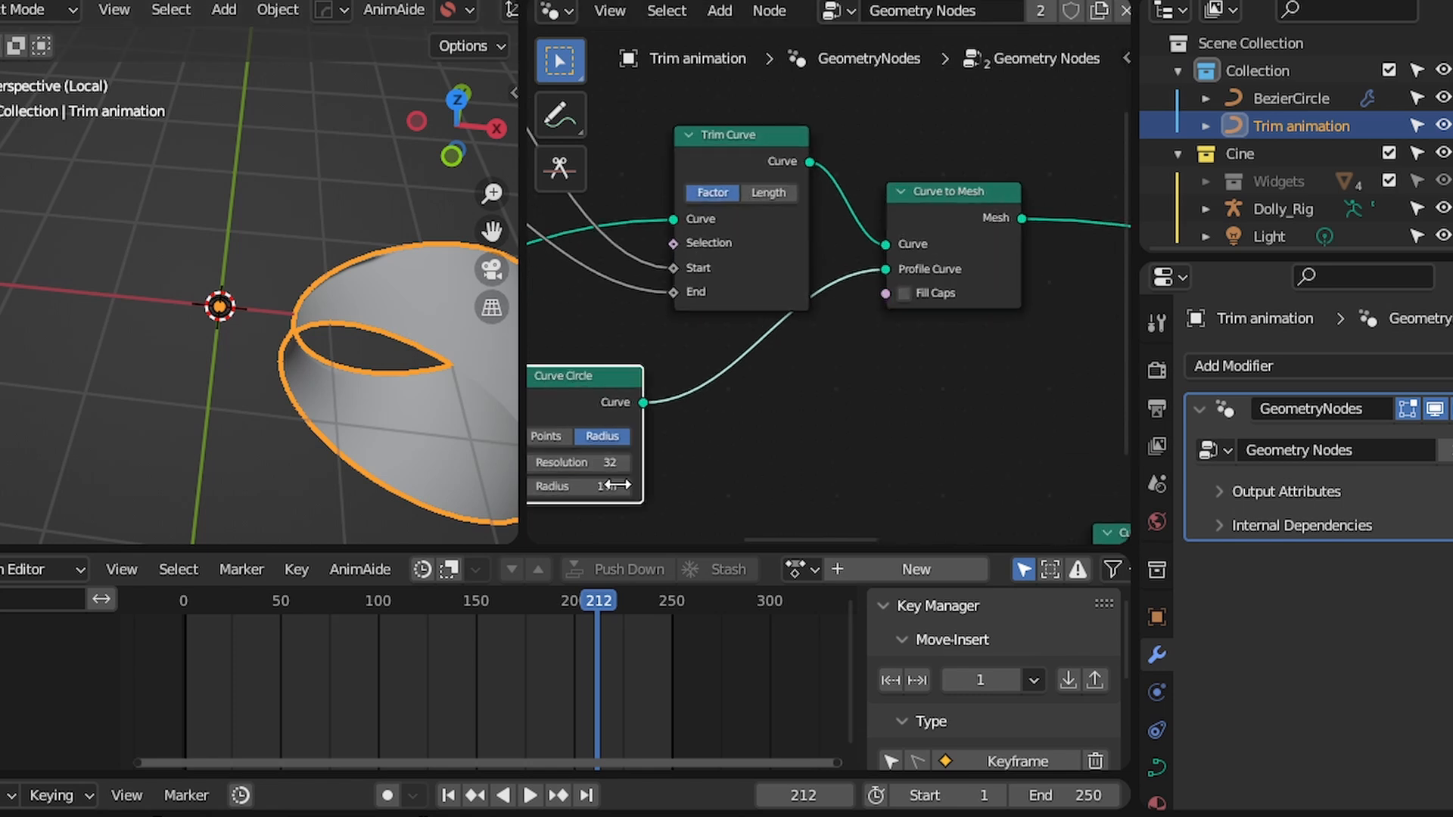
Set the Curve Circle radius to 0.11 m, enable Fill Caps on Curve to Mesh, and view the animated tube without overlays
{"action": "left_click_drag", "start_coordinate": [581, 488], "coordinate": [544, 488]}
{"action": "middle_click_drag", "start_coordinate": [250, 356], "coordinate": [249, 318]}
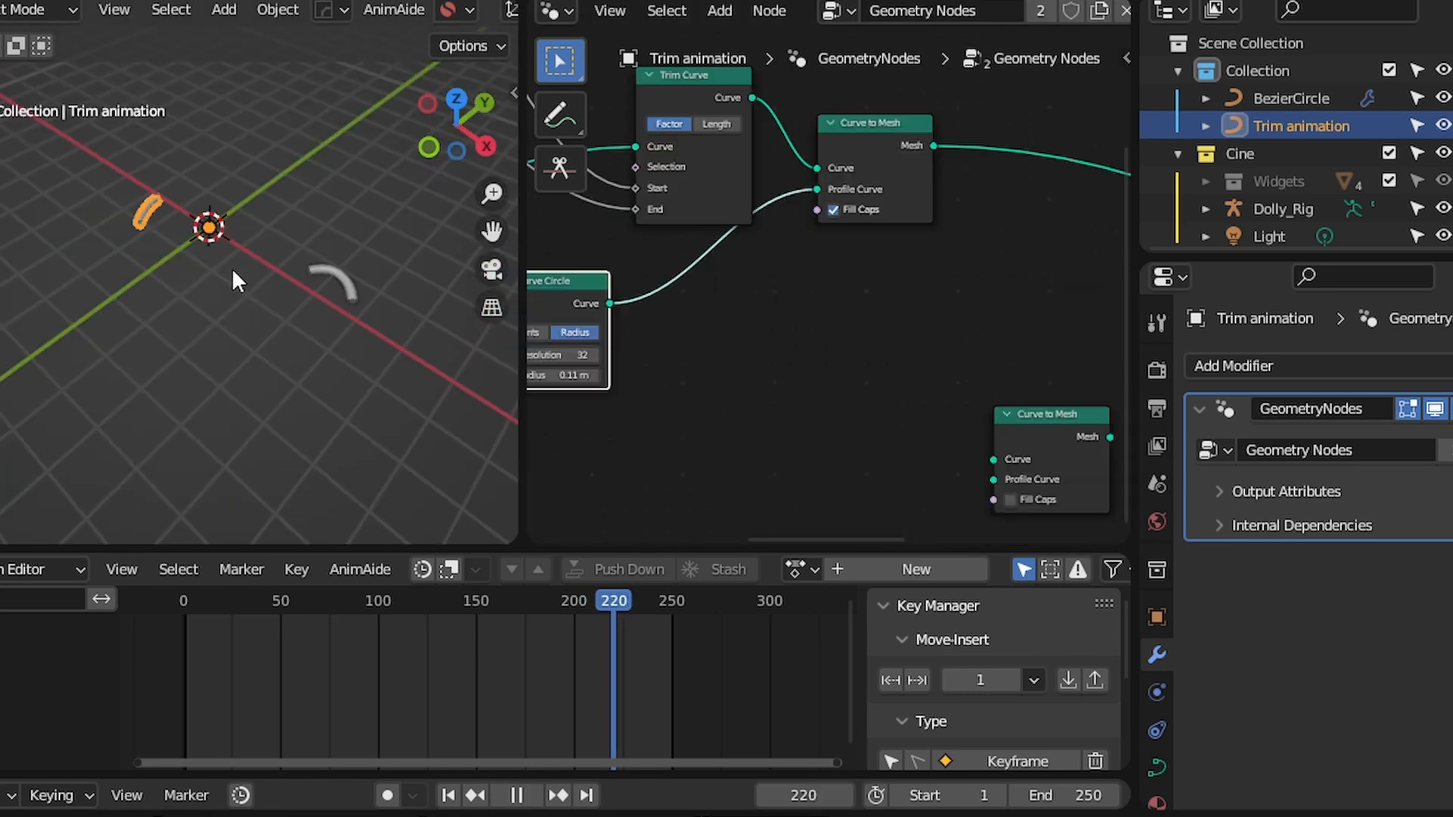
{"action": "middle_click_drag", "start_coordinate": [232, 271], "coordinate": [204, 293]}
{"action": "scroll", "coordinate": [205, 294], "scroll_direction": "up", "scroll_amount": 2}
{"action": "key", "text": "shift+alt+z"}
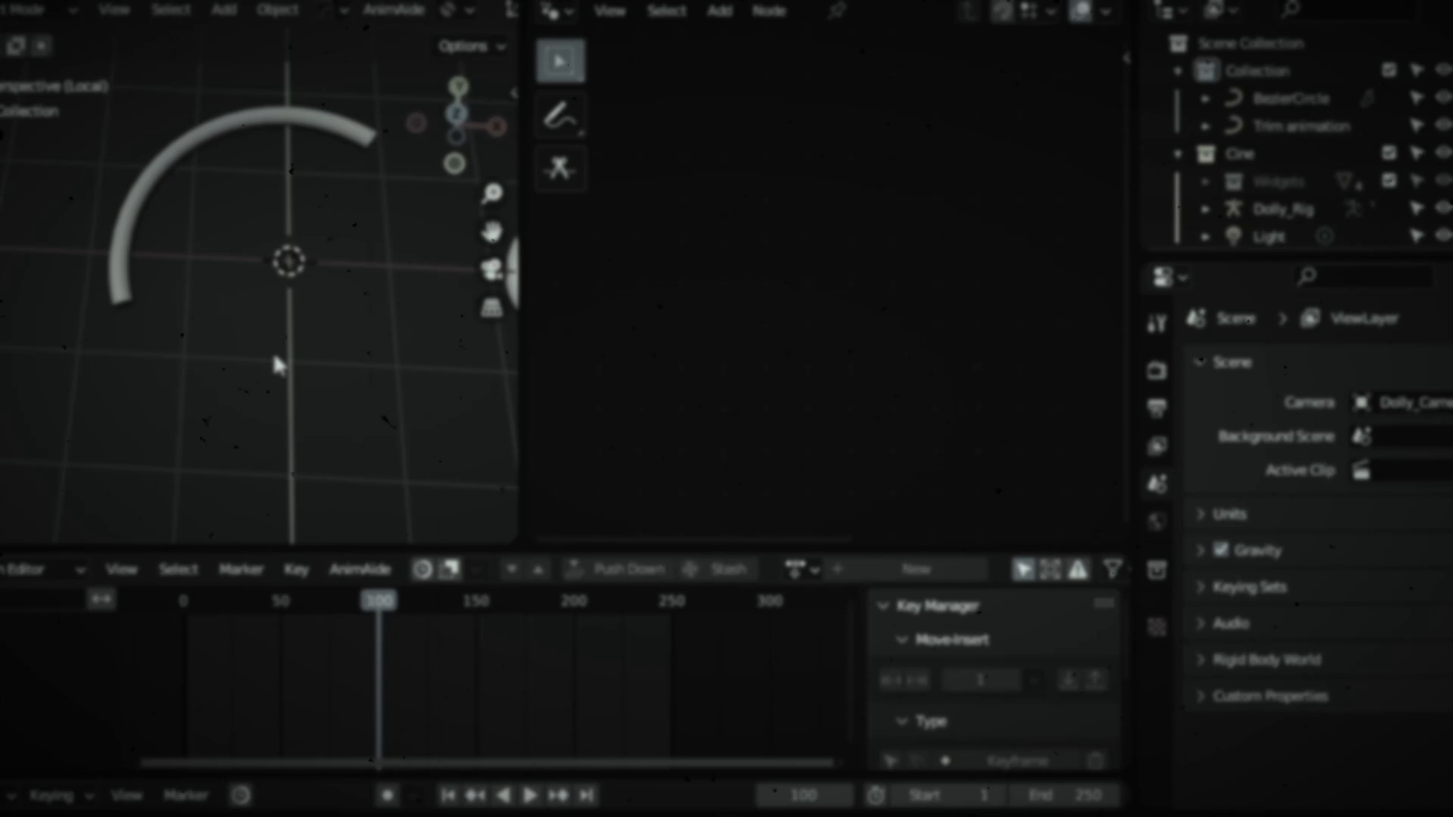
Select the Trim animation tube and insert a Transform Geometry node between Trim Curve and Curve to Mesh
{"action": "middle_click_drag", "start_coordinate": [276, 342], "coordinate": [176, 333]}
{"action": "left_click", "coordinate": [178, 268]}
{"action": "middle_click_drag", "start_coordinate": [178, 269], "coordinate": [301, 333]}
{"action": "scroll", "coordinate": [811, 348], "scroll_direction": "up", "scroll_amount": 3}
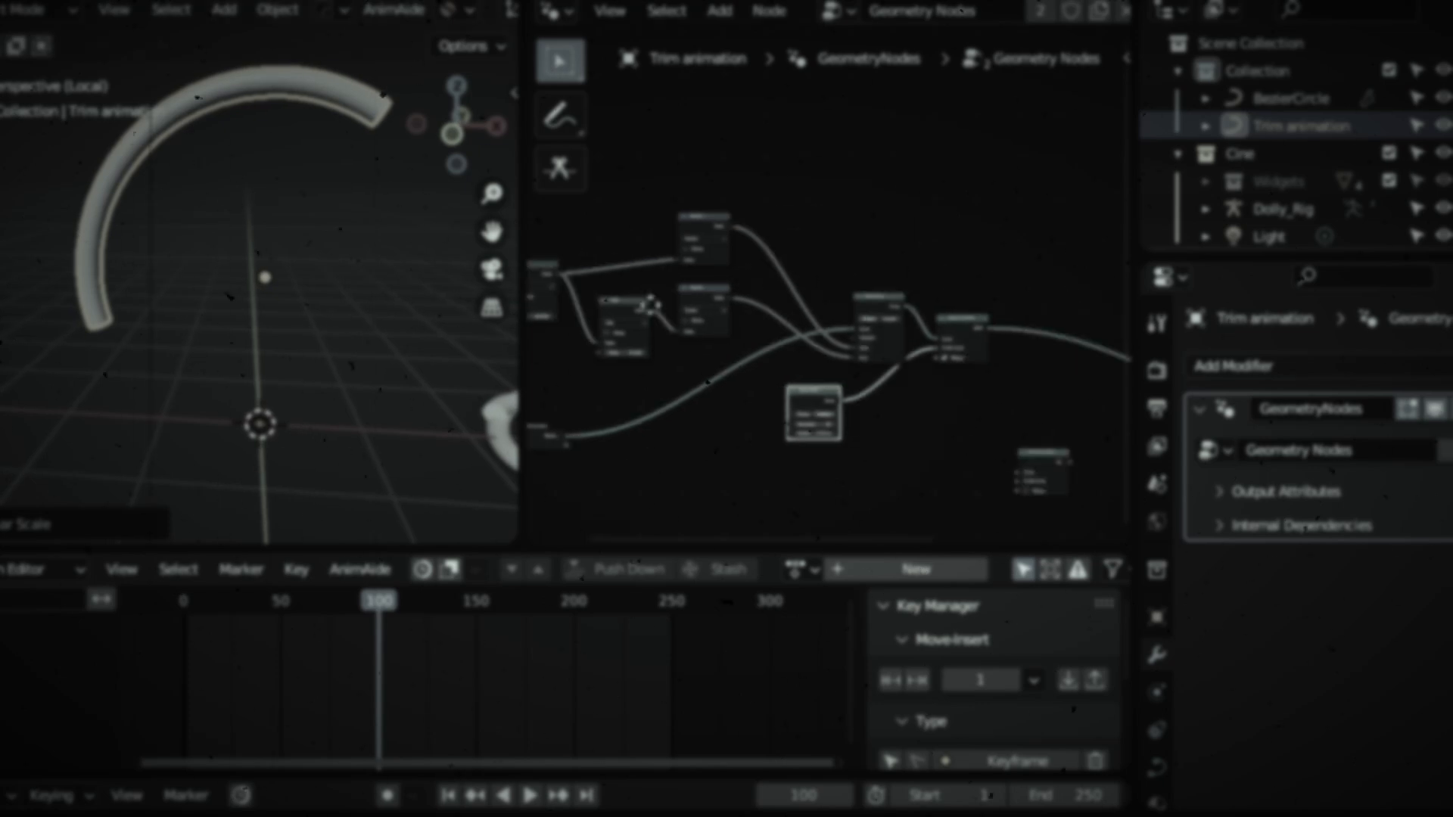
{"action": "key", "text": "shift+a"}
{"action": "type", "text": "tr"}
{"action": "key", "text": "Return"}
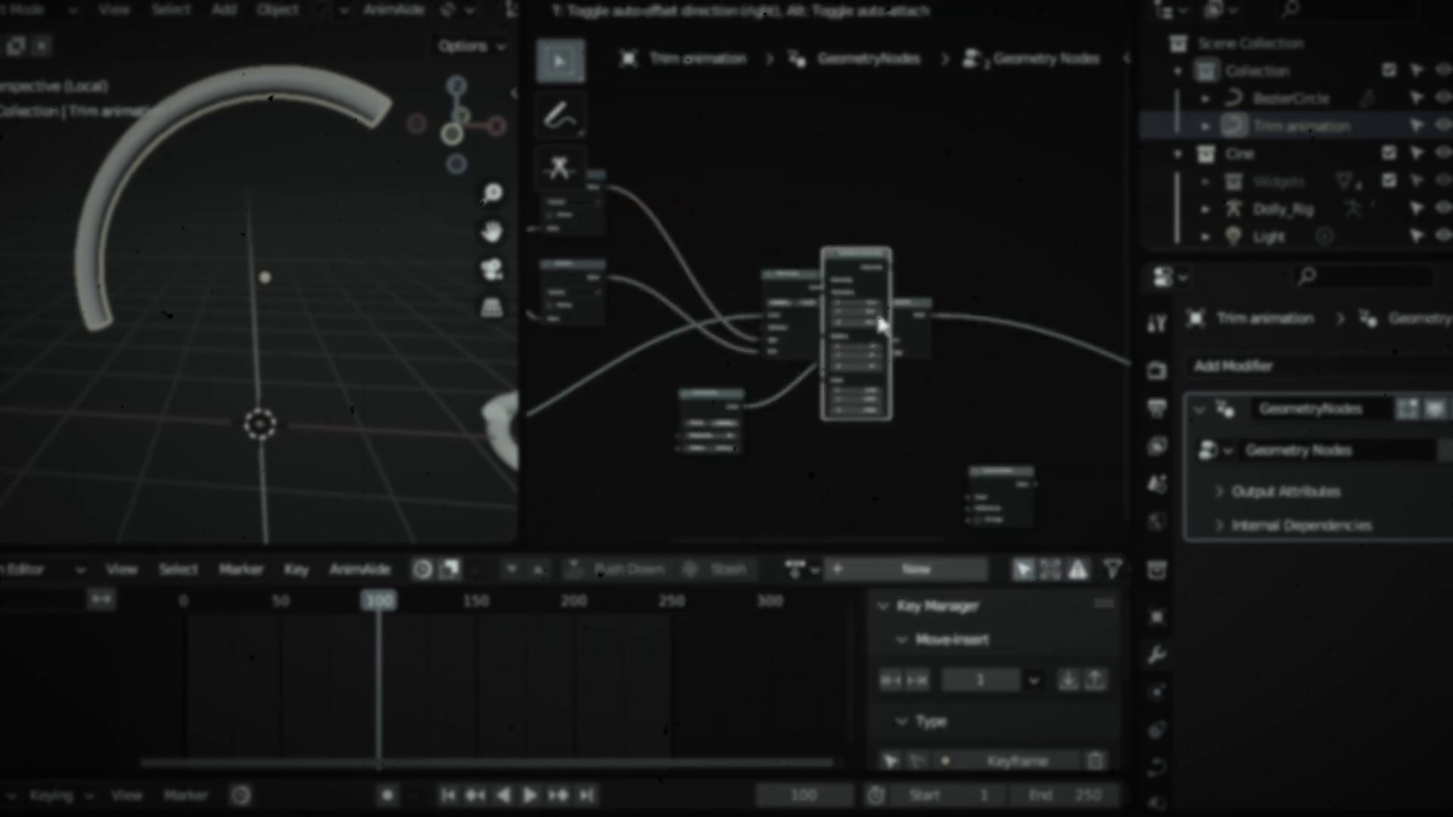
{"action": "left_click", "coordinate": [832, 382]}
Add a Value node of 0.410 and link it to the Transform Geometry node's Scale
{"action": "key", "text": "shift+a"}
{"action": "type", "text": "va"}
{"action": "key", "text": "Return"}
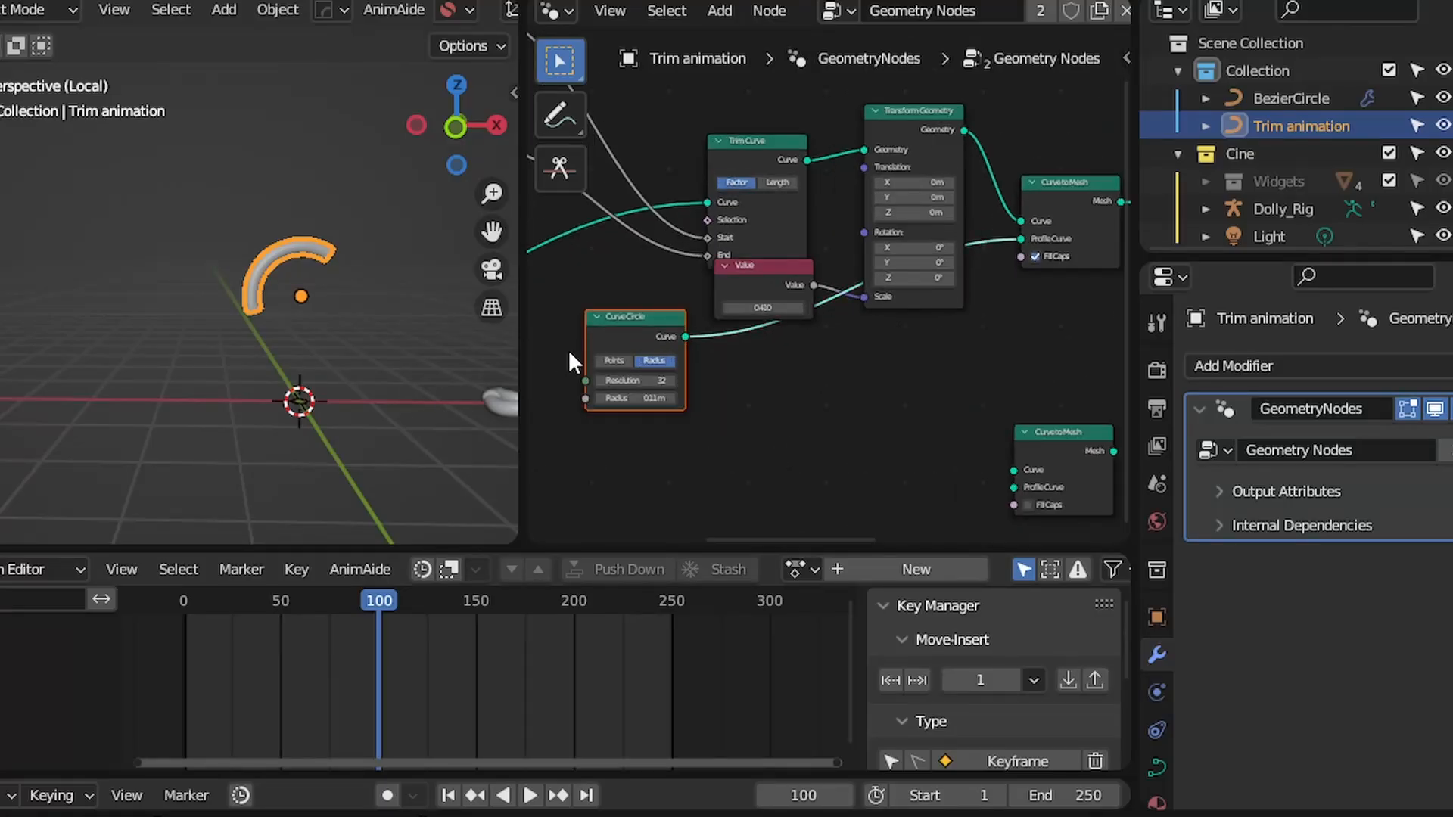
Move the Curve Circle node below Transform Geometry and delete the unconnected Curve to Mesh node
{"action": "key", "text": "g"}
{"action": "left_click", "coordinate": [910, 362]}
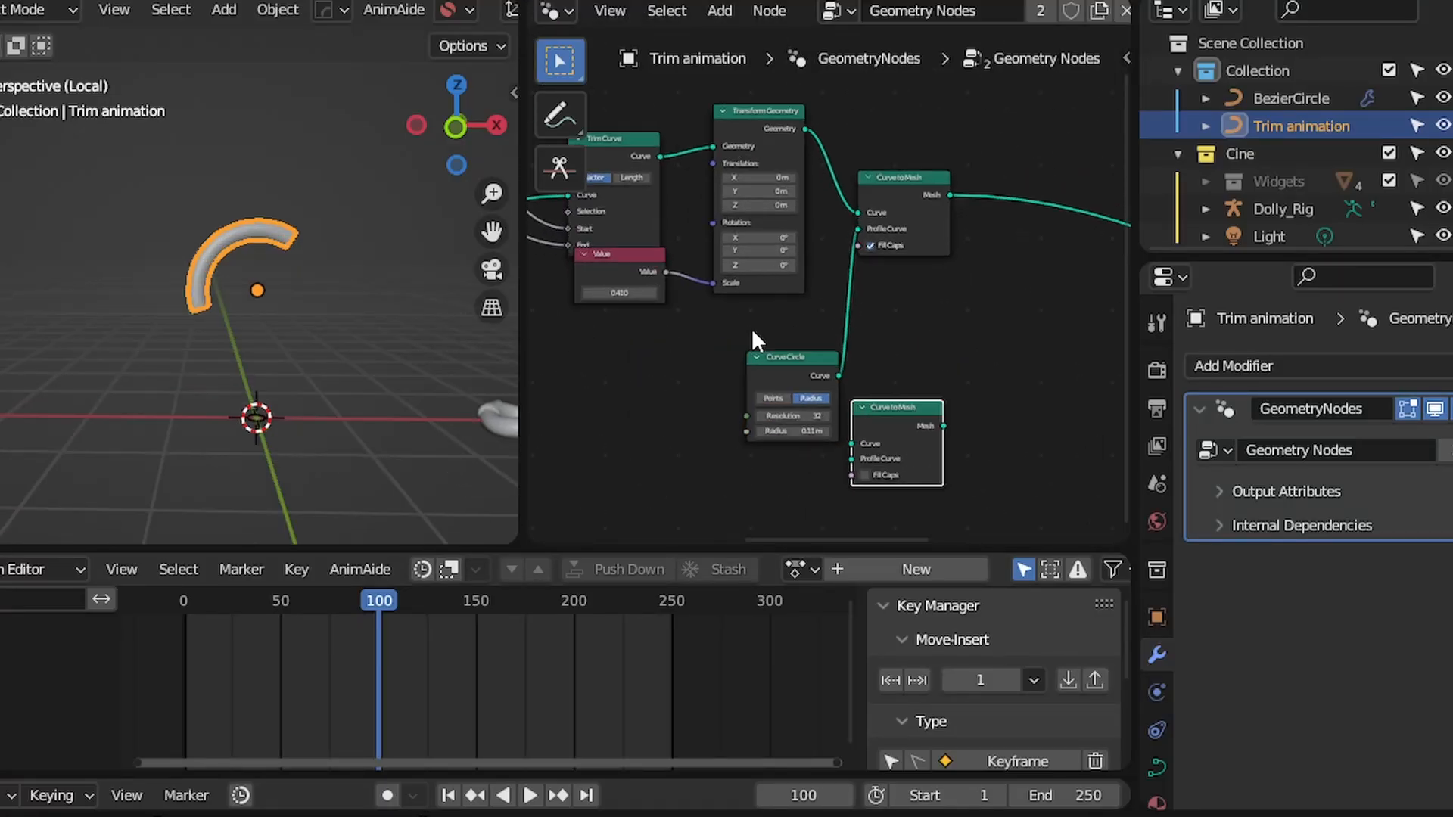
{"action": "scroll", "coordinate": [751, 328], "scroll_direction": "up", "scroll_amount": 2}
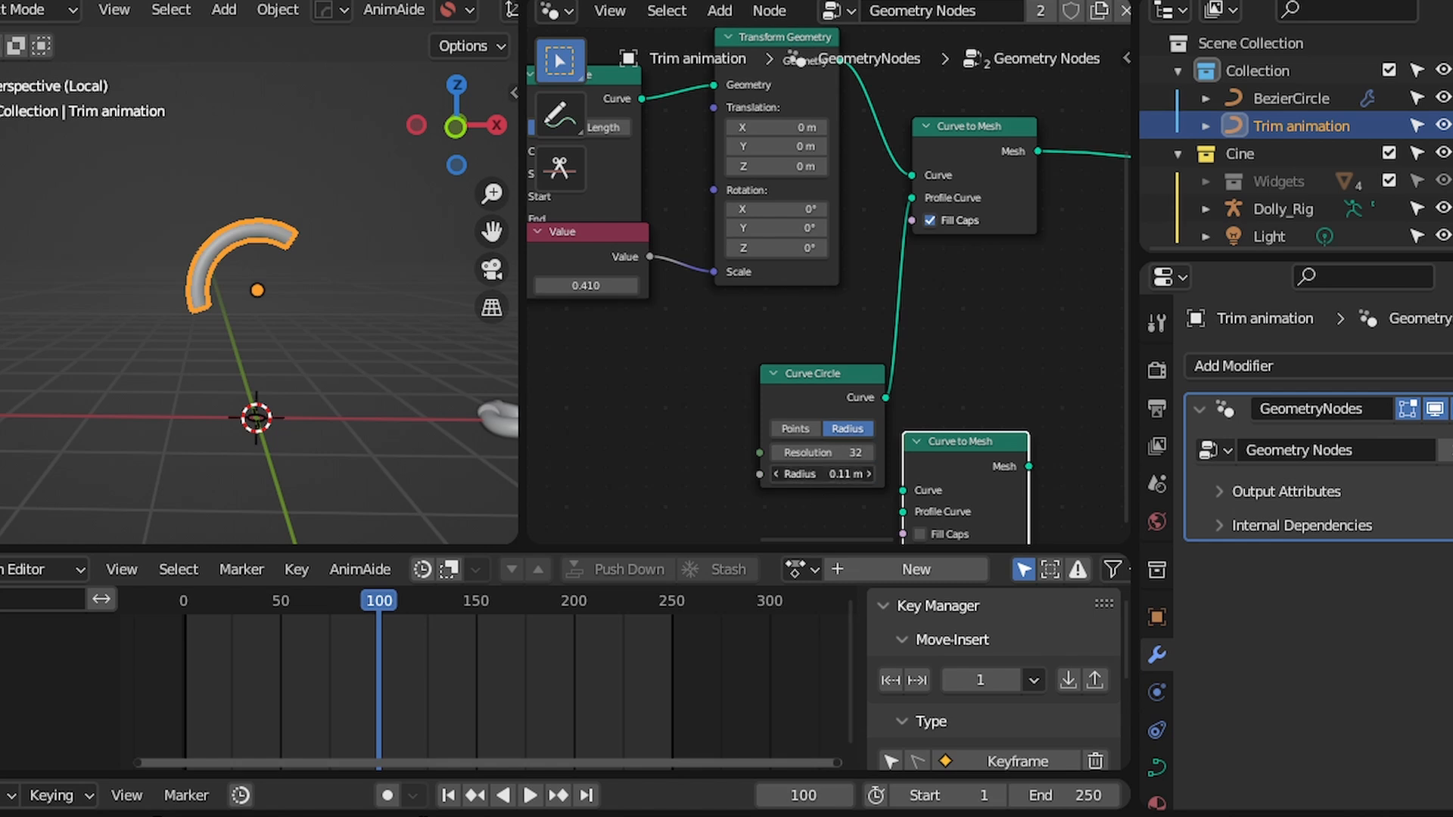
{"action": "key", "text": "x"}
{"action": "scroll", "coordinate": [847, 329], "scroll_direction": "down", "scroll_amount": 1}
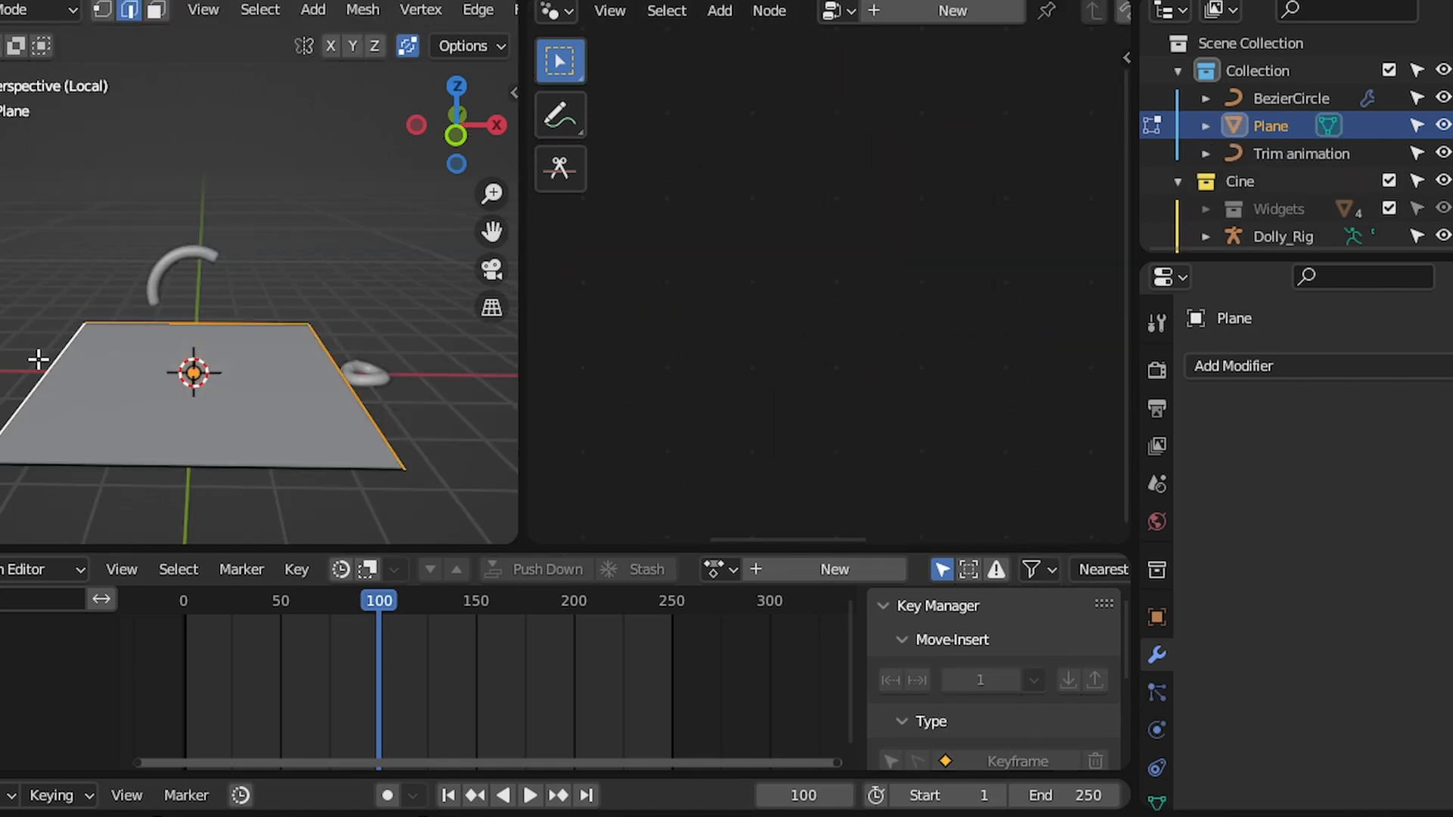
Extrude the plane's outer edges upward into backdrop walls, return to Object Mode, and look through the camera
{"action": "key", "text": "e"}
{"action": "left_click", "coordinate": [303, 299]}
{"action": "key", "text": "ctrl+Tab"}
{"action": "left_click", "coordinate": [65, 330]}
{"action": "key", "text": "KP_0"}
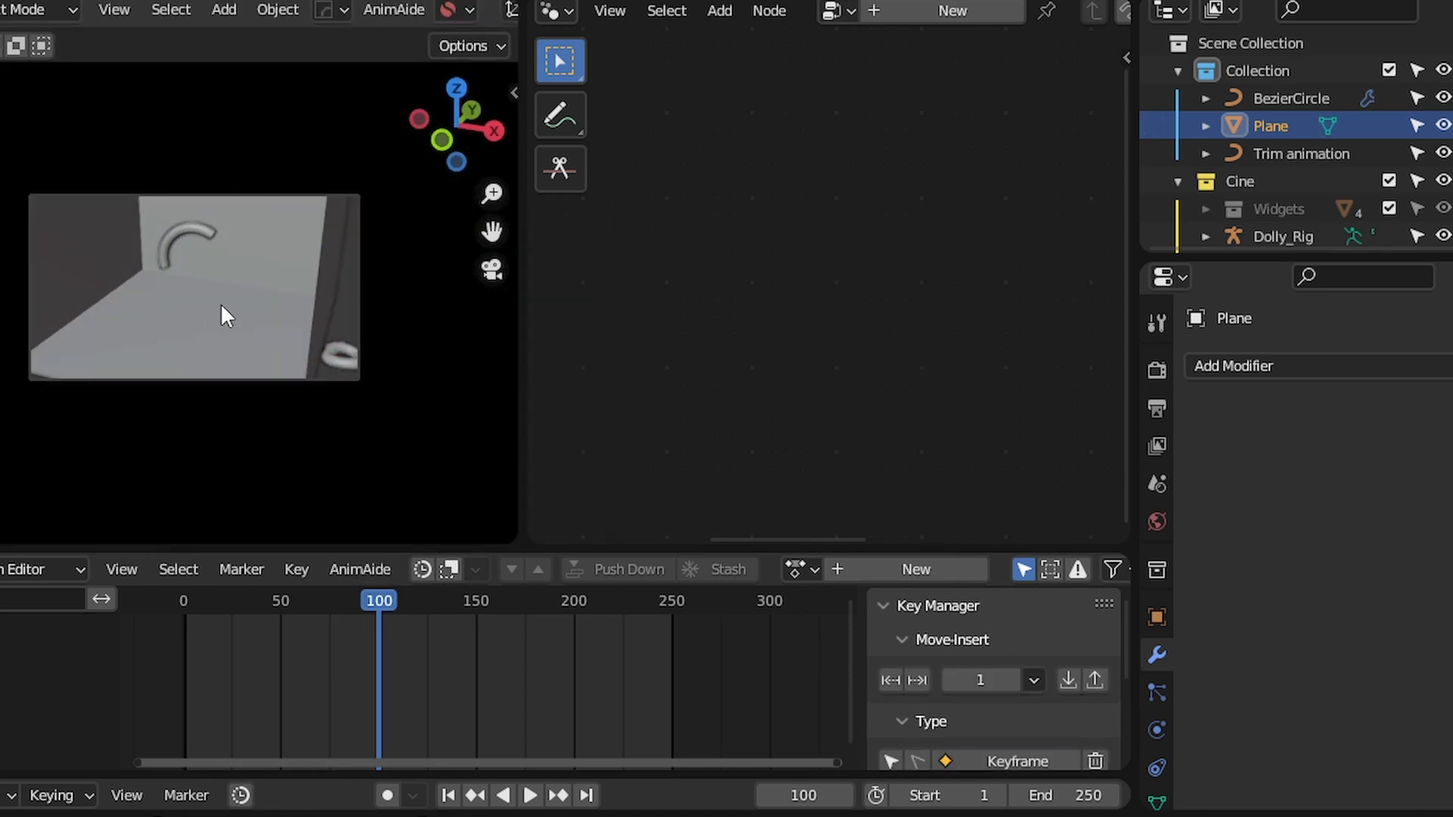
Delete Dolly_Rig together with its Widgets from the Cine collection
{"action": "key", "text": "KP_Divide"}
{"action": "scroll", "coordinate": [319, 287], "scroll_direction": "down", "scroll_amount": 4}
{"action": "scroll", "coordinate": [1250, 153], "scroll_direction": "down", "scroll_amount": 4}
{"action": "left_click", "coordinate": [1271, 76]}
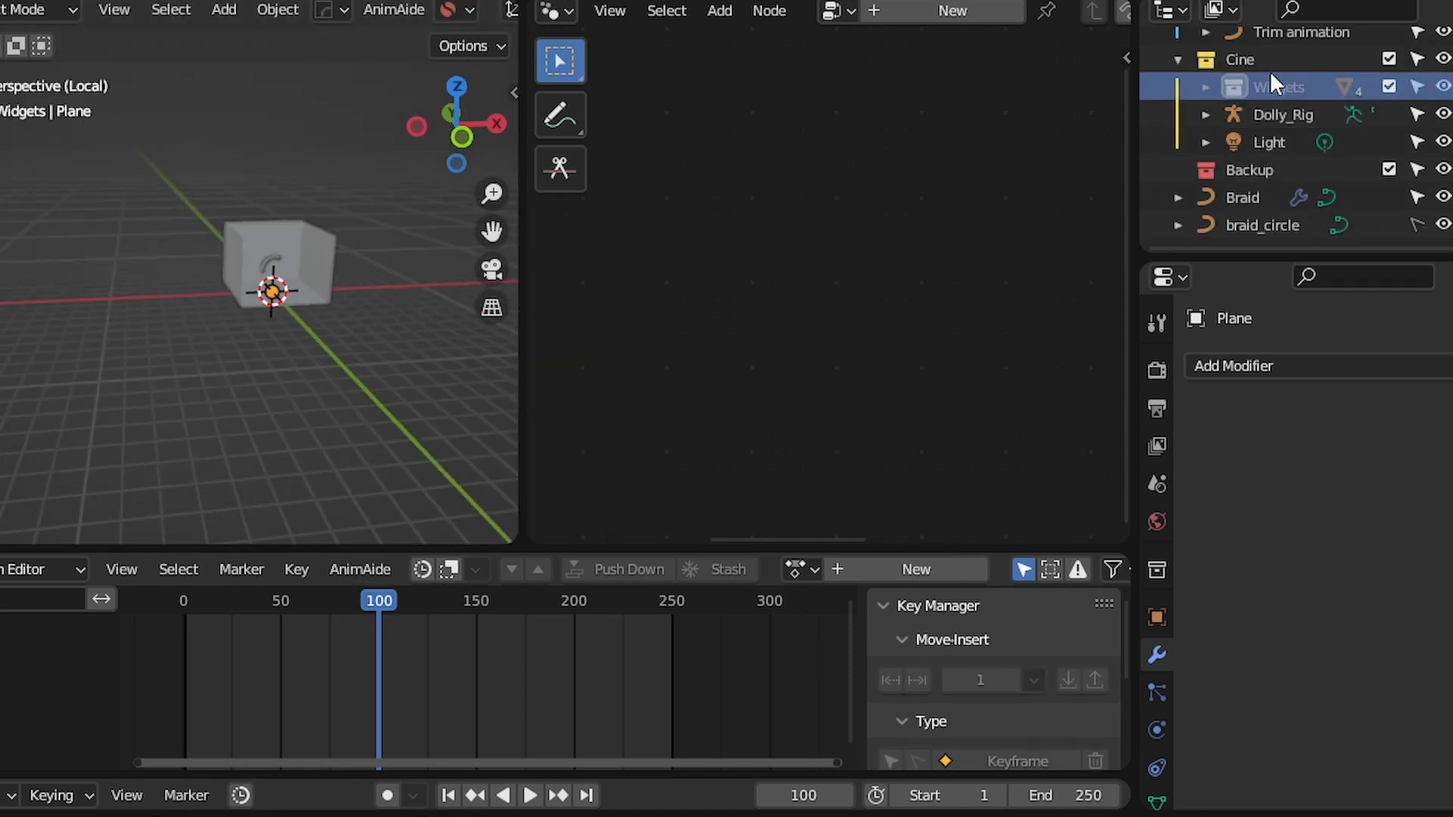
{"action": "left_click", "coordinate": [1237, 66]}
{"action": "left_click", "coordinate": [1286, 113]}
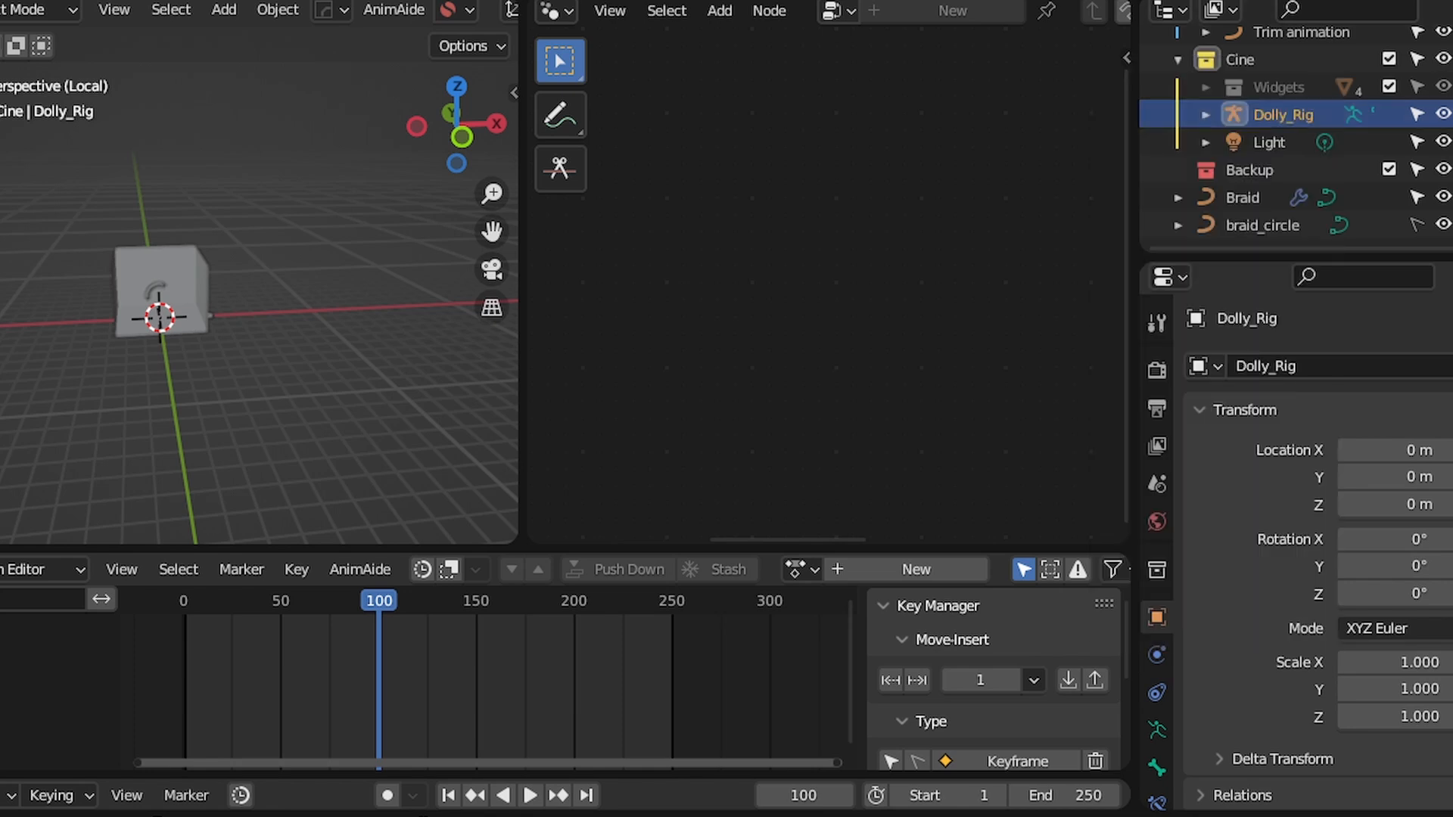
{"action": "right_click", "coordinate": [1276, 65]}
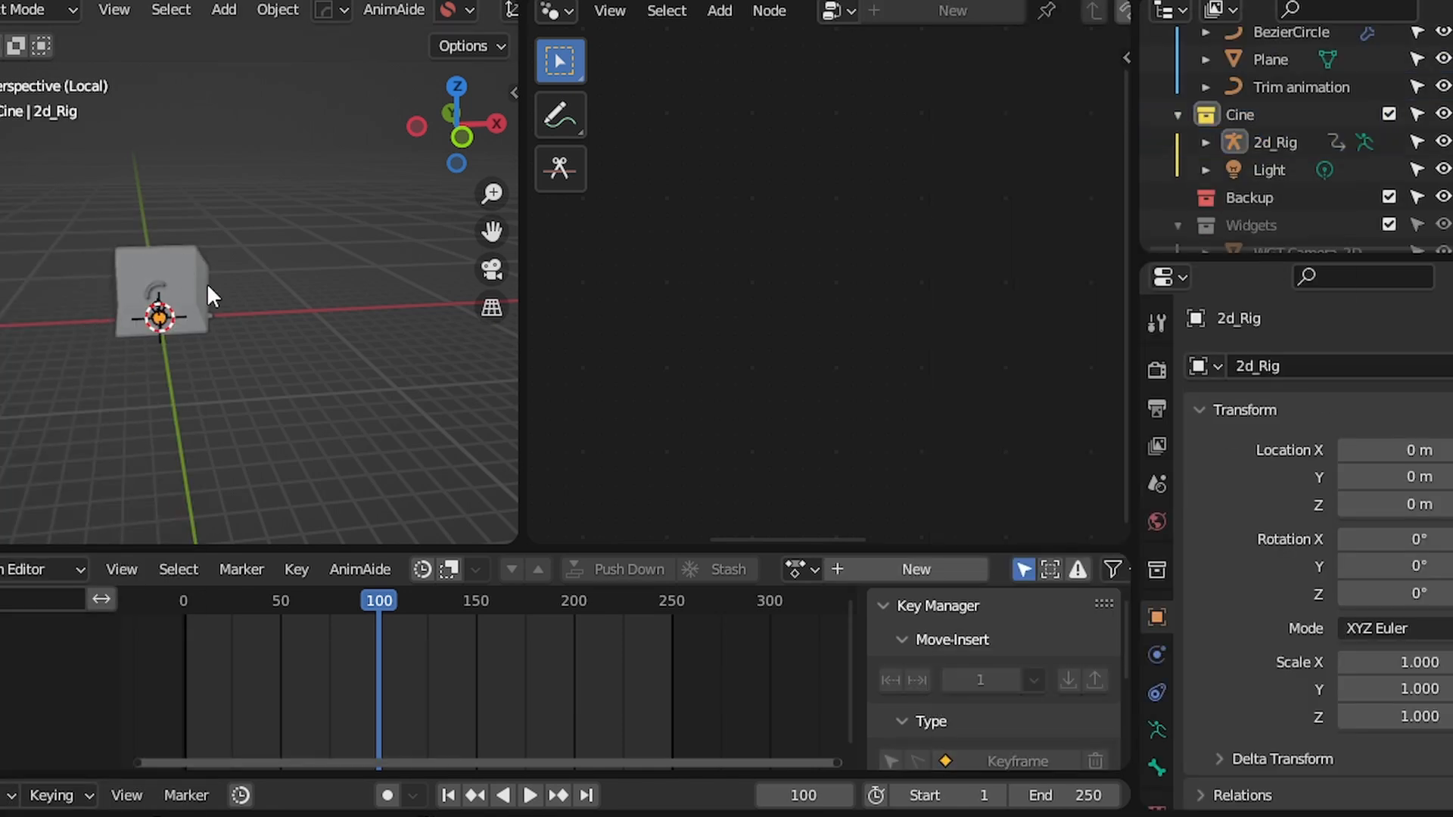
Undo the added 2d_Rig and add a standard camera to the Cine collection instead
{"action": "key", "text": "w"}
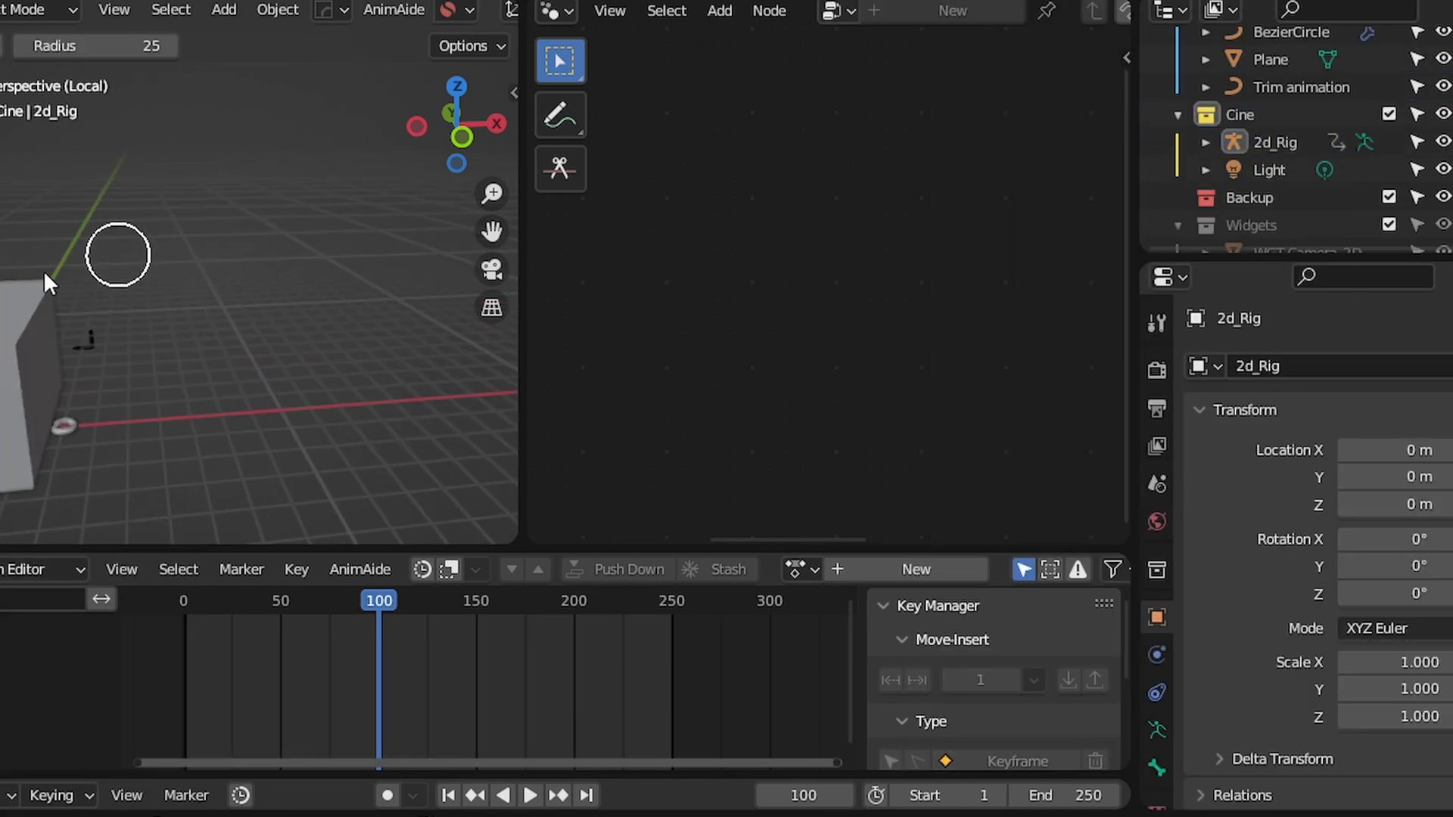
{"action": "key", "text": "ctrl+z"}
{"action": "key", "text": "shift+a"}
{"action": "key", "text": "Return"}
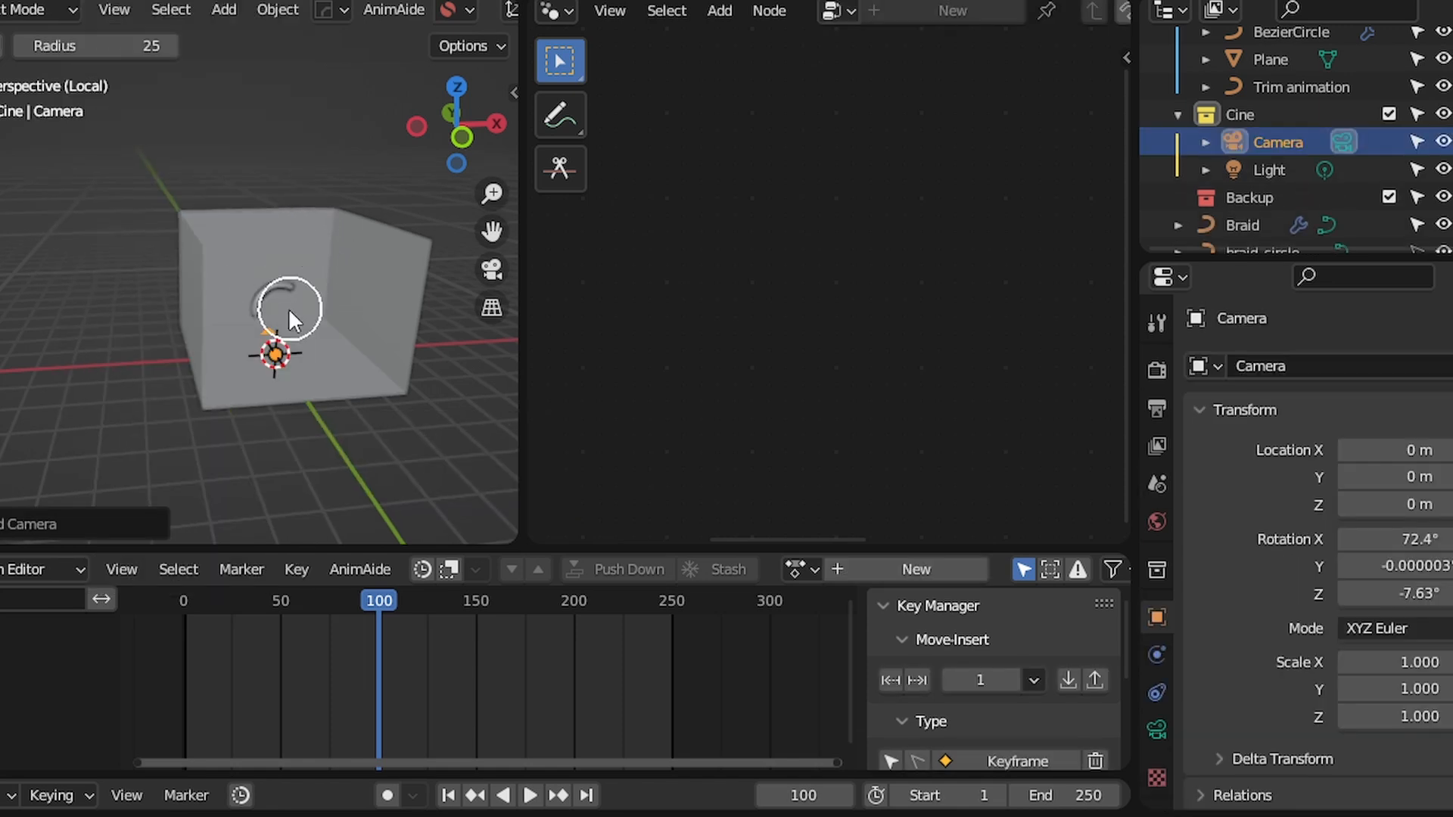
{"action": "scroll", "coordinate": [288, 307], "scroll_direction": "up", "scroll_amount": 4}
{"action": "scroll", "coordinate": [126, 369], "scroll_direction": "down", "scroll_amount": 3}
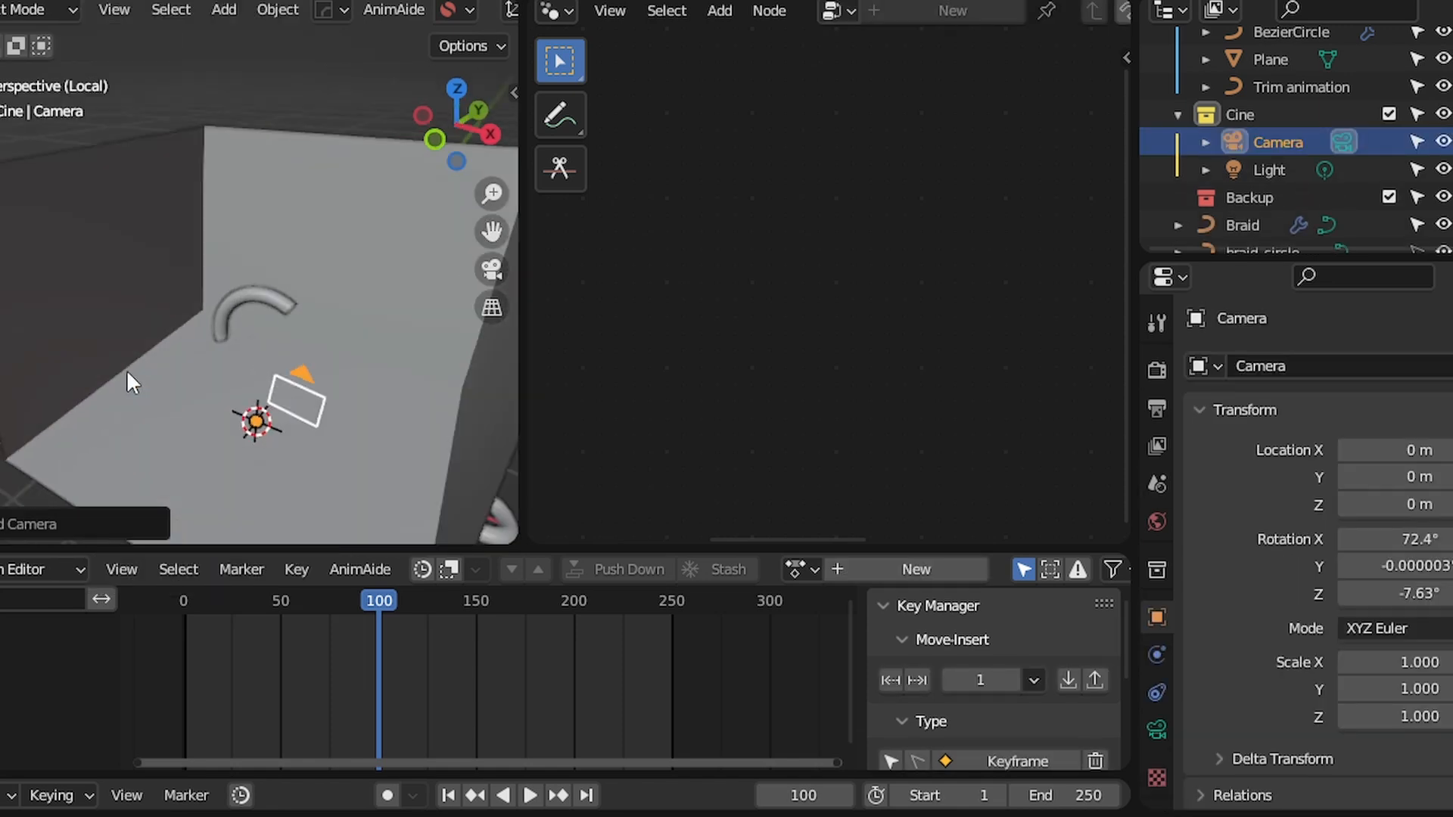
Clear the camera's rotation and move it back along global Y to about -4.605 m
{"action": "key", "text": "alt+r"}
{"action": "scroll", "coordinate": [235, 383], "scroll_direction": "down", "scroll_amount": 3}
{"action": "key", "text": "g"}
{"action": "key", "text": "y"}
{"action": "key", "text": "Return"}
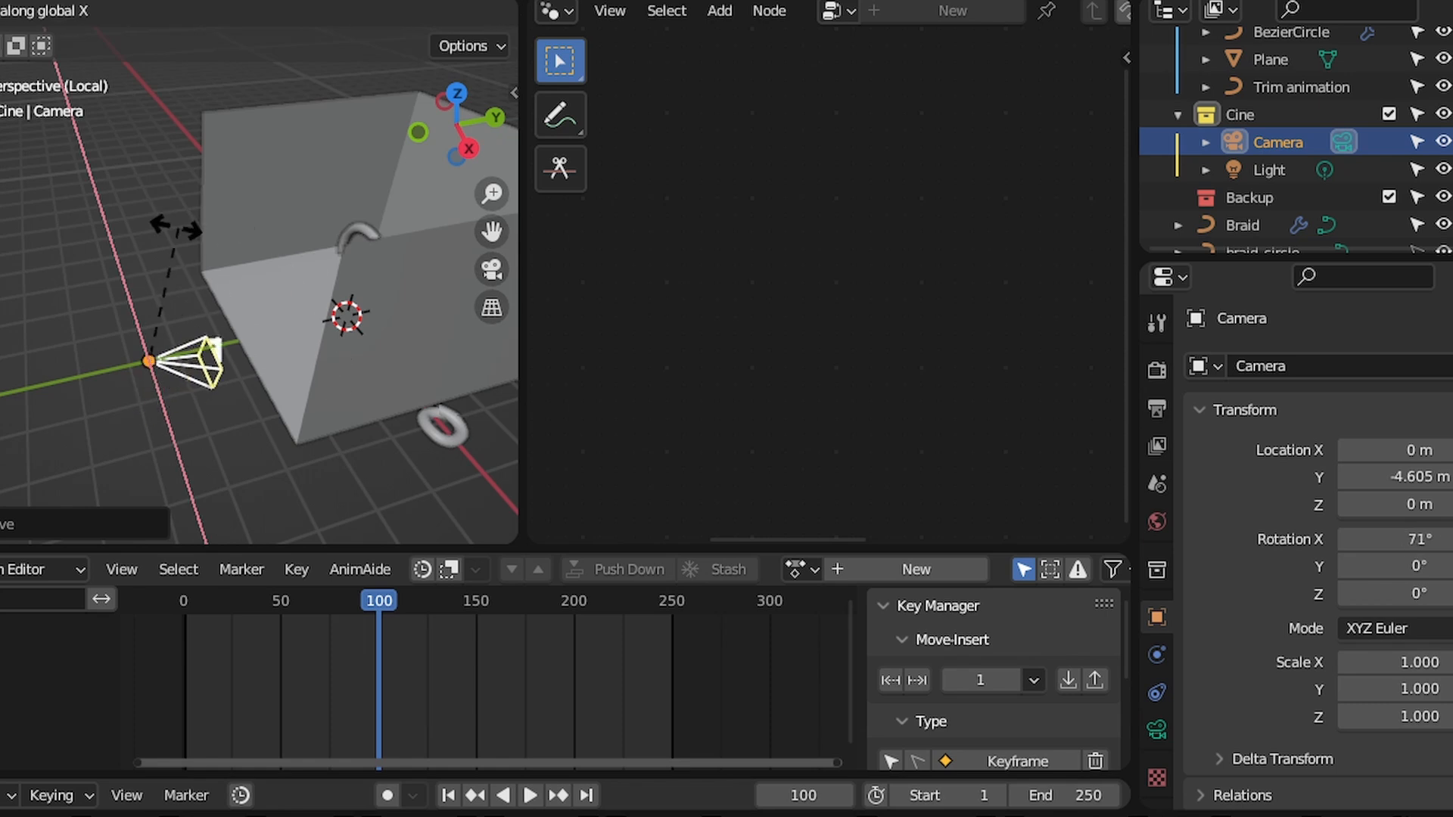
Rotate the camera 90° about X, look through it, and set its Z height to about 1.69 m
{"action": "type", "text": "rx"}
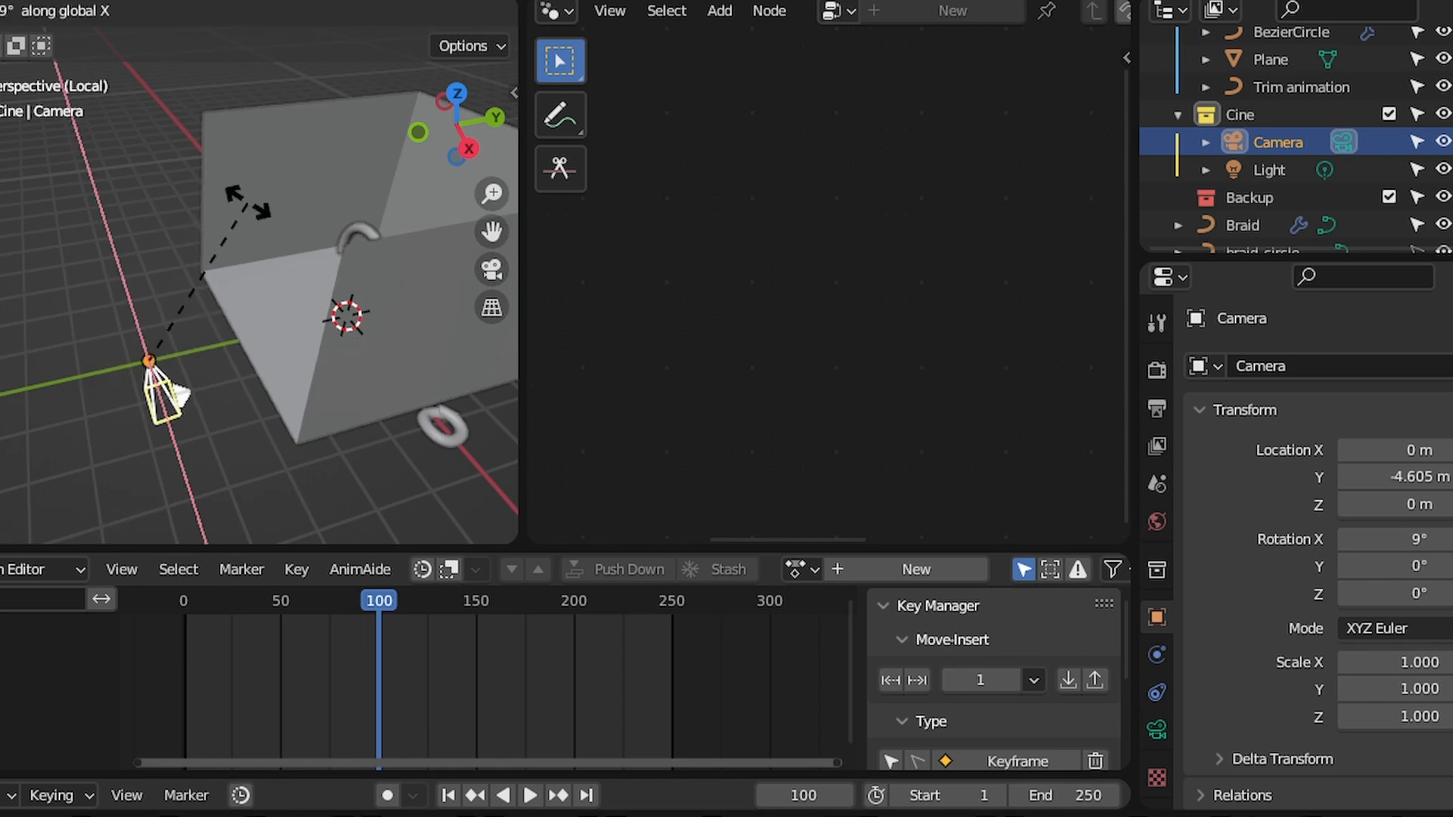
{"action": "type", "text": "90"}
{"action": "key", "text": "Return"}
{"action": "key", "text": "KP_0"}
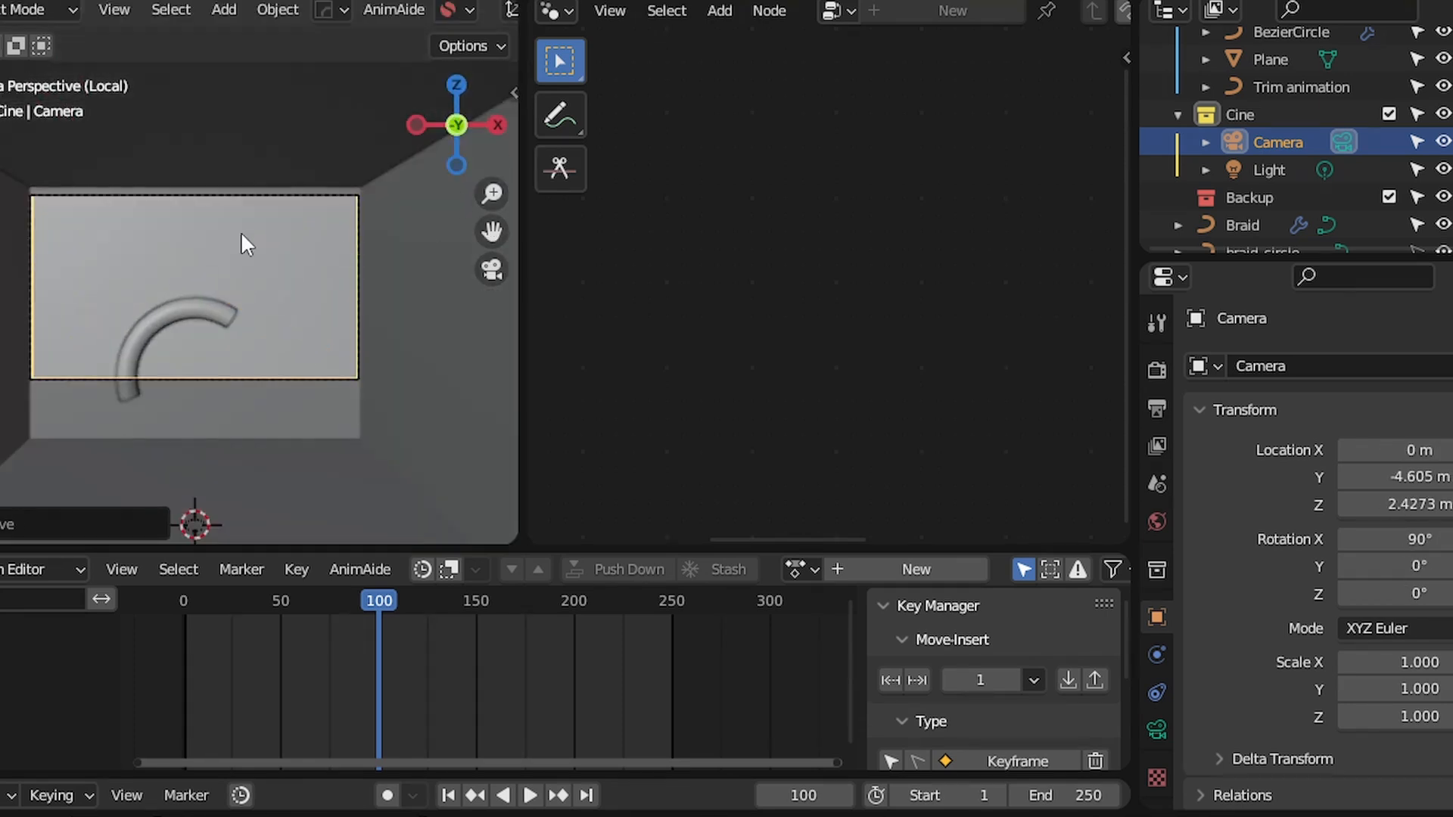
{"action": "key", "text": "g"}
{"action": "key", "text": "z"}
{"action": "left_click", "coordinate": [289, 267]}
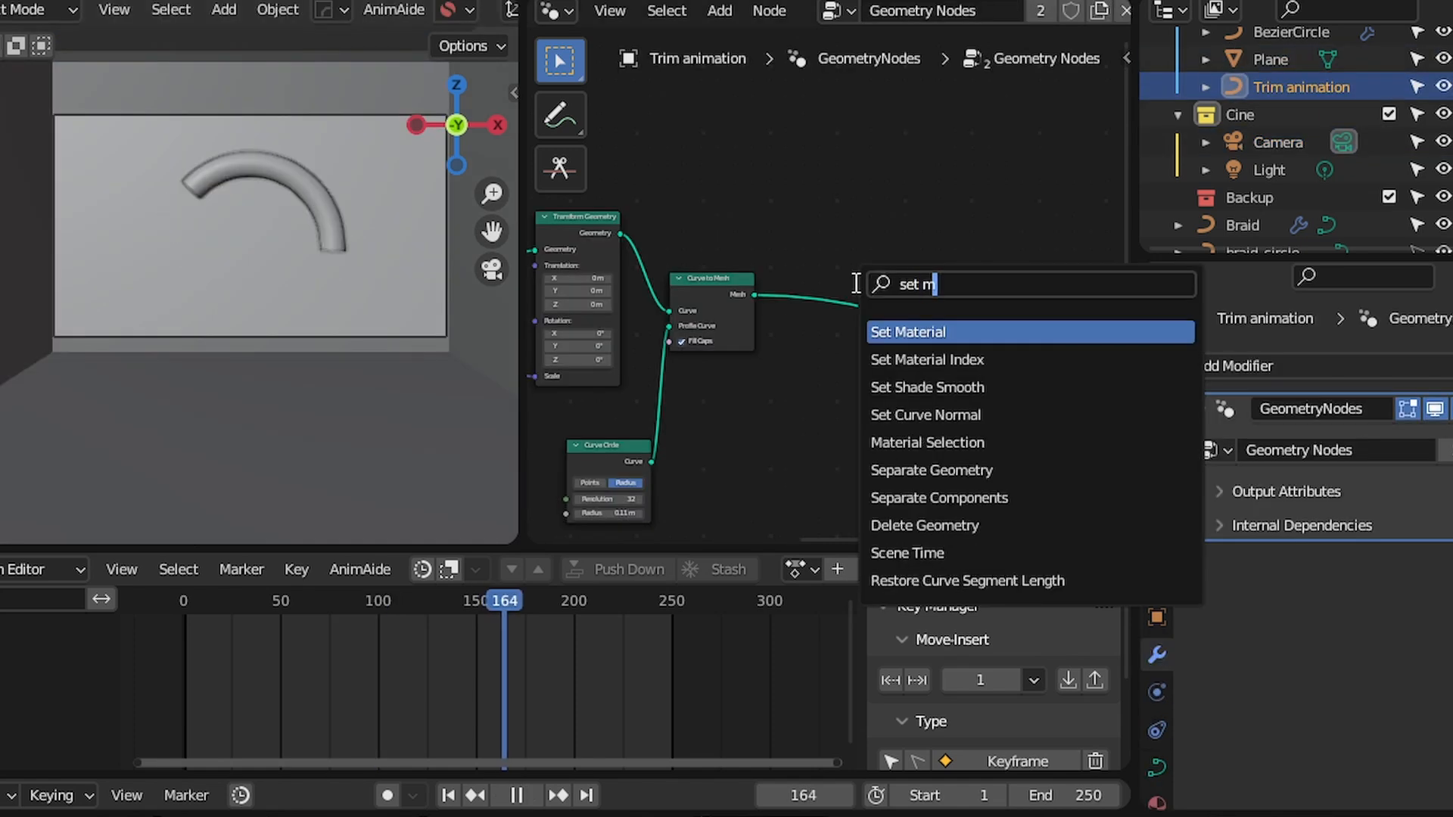
Insert a Set Material node after Curve to Mesh and display the object's material nodes in a second editor
{"action": "key", "text": "Return"}
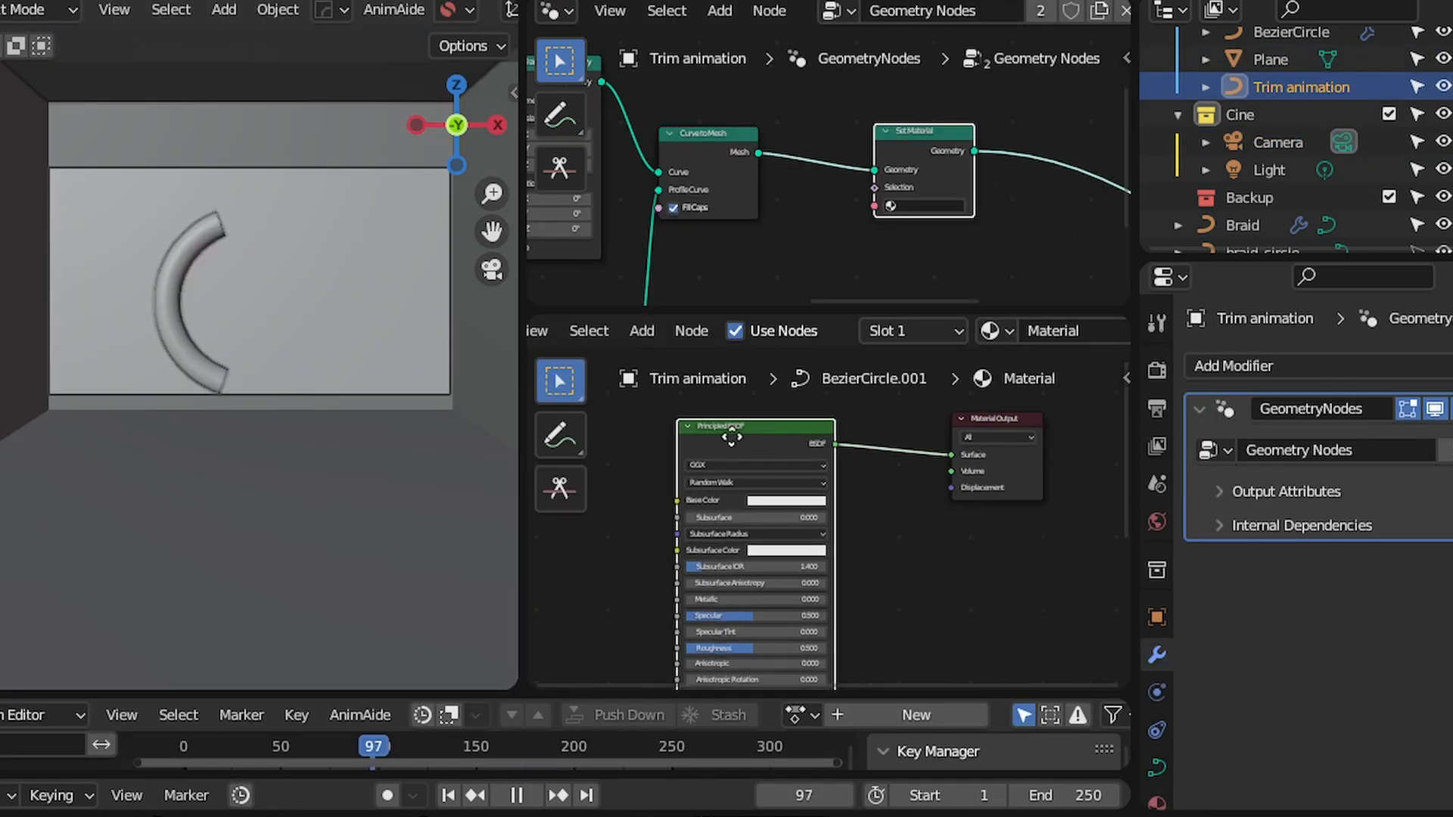
{"action": "scroll", "coordinate": [953, 174], "scroll_direction": "up", "scroll_amount": 3}
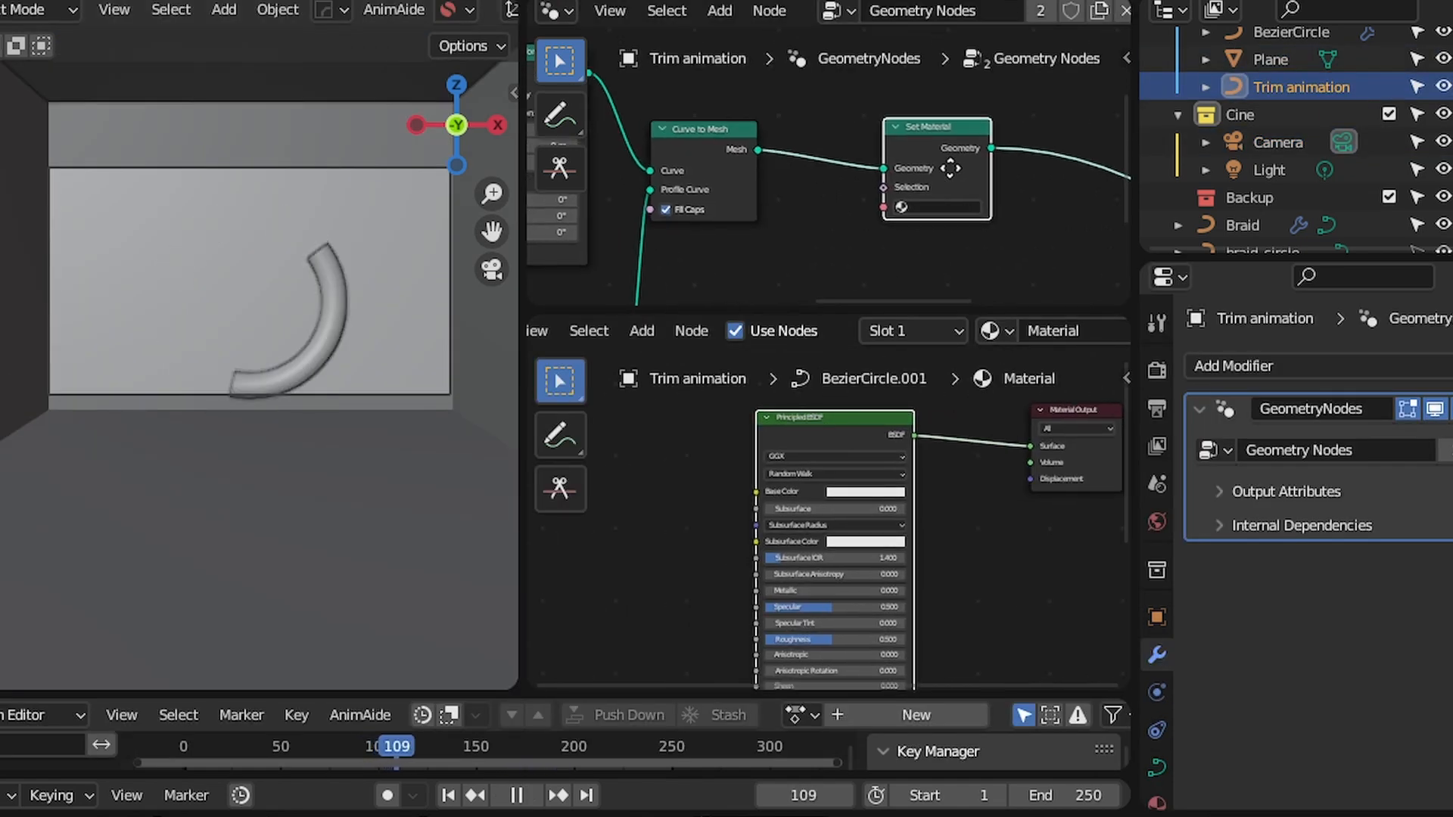
Select the camera by its frame and stop the animation playback at frame 184
{"action": "left_click", "coordinate": [271, 387]}
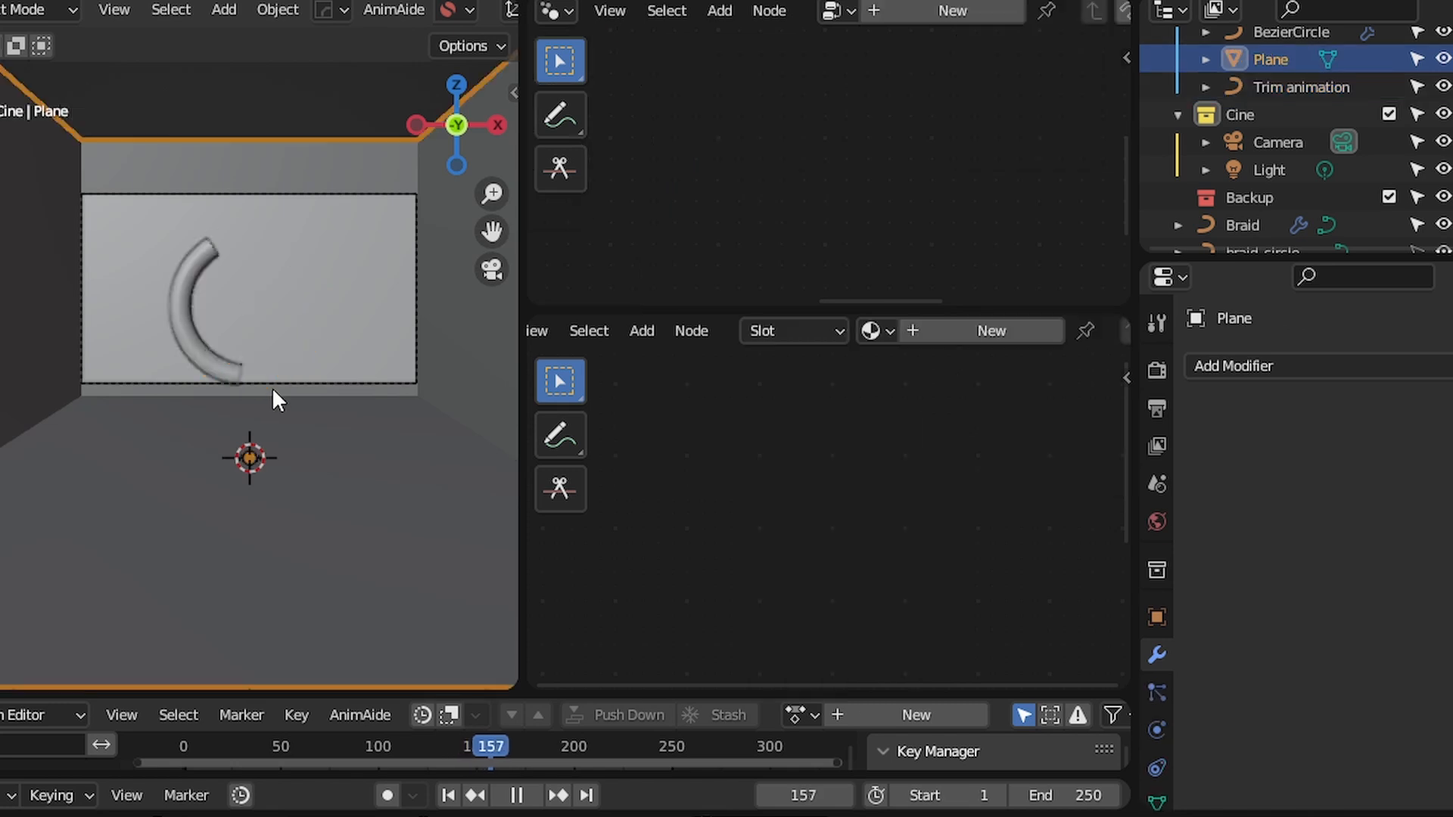
{"action": "left_click", "coordinate": [278, 382]}
{"action": "key", "text": "space"}
{"action": "key", "text": "n"}
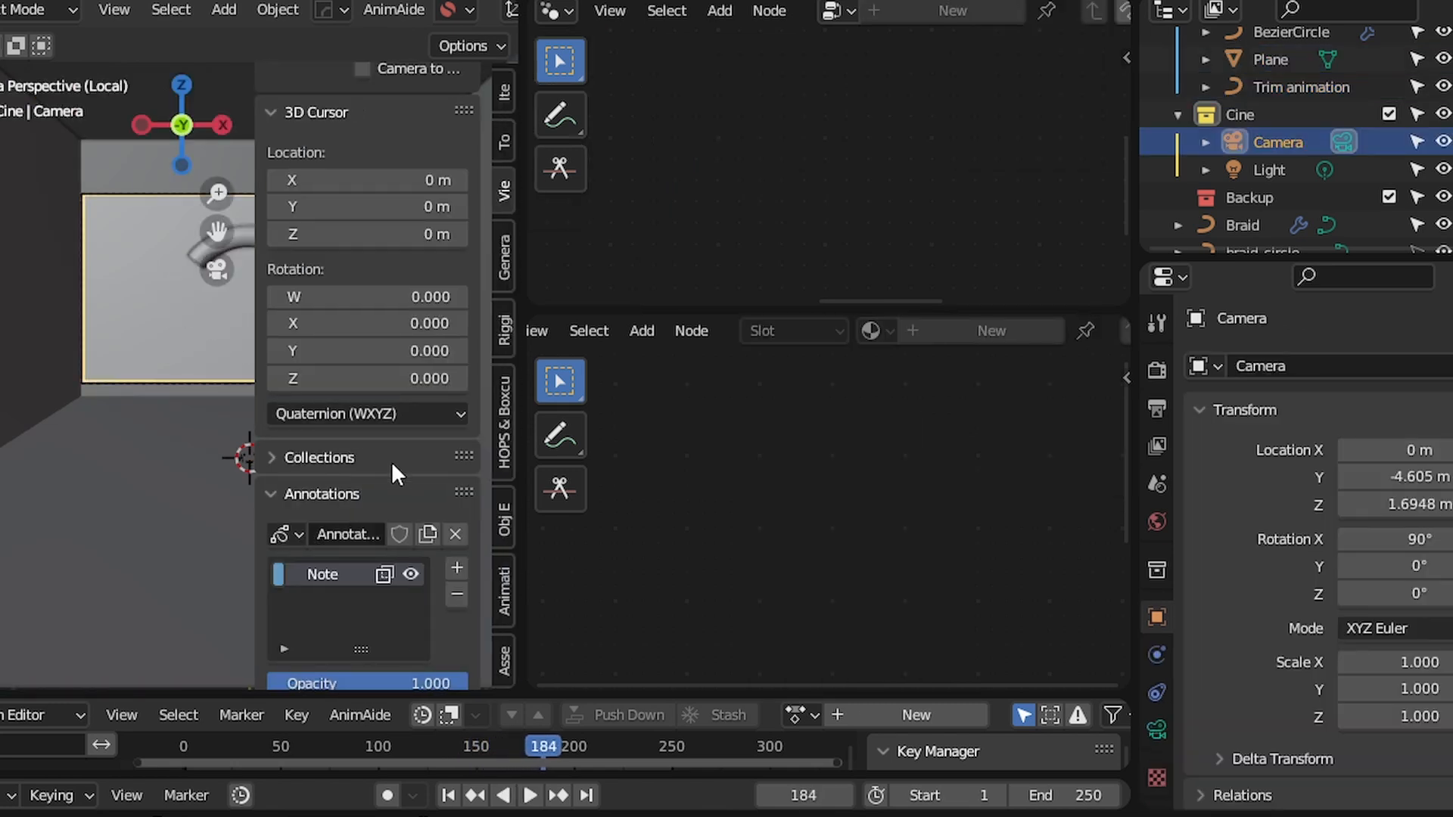
{"action": "key", "text": "n"}
Turn on the Center composition guide in the camera's viewport display settings
{"action": "left_click", "coordinate": [1153, 718]}
{"action": "scroll", "coordinate": [1216, 600], "scroll_direction": "down", "scroll_amount": 15}
{"action": "scroll", "coordinate": [1411, 575], "scroll_direction": "up", "scroll_amount": 3}
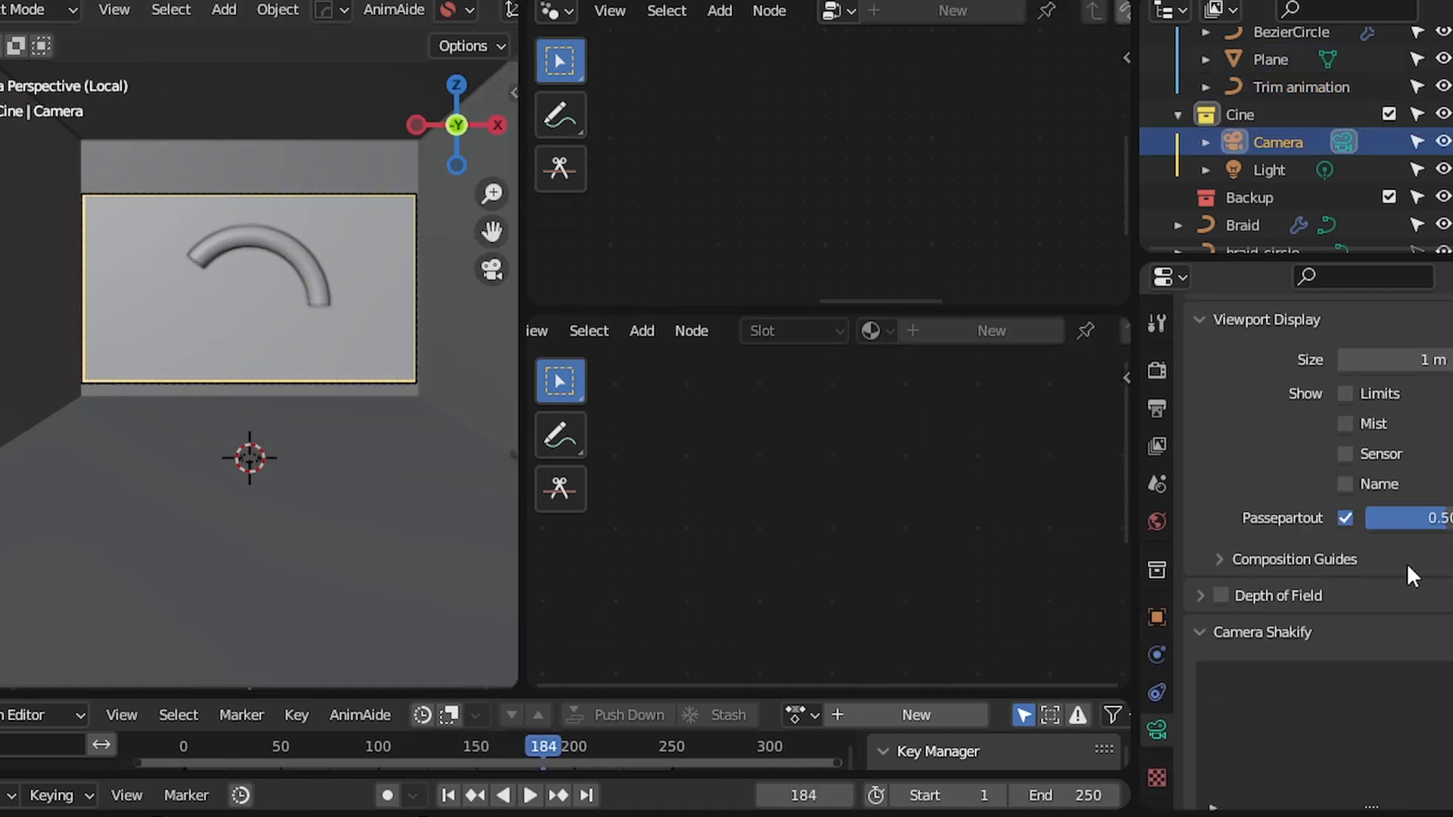
{"action": "scroll", "coordinate": [1263, 518], "scroll_direction": "down", "scroll_amount": 3}
{"action": "scroll", "coordinate": [1258, 454], "scroll_direction": "up", "scroll_amount": 5}
{"action": "left_click", "coordinate": [1259, 371]}
{"action": "left_click", "coordinate": [1247, 460]}
{"action": "scroll", "coordinate": [1248, 464], "scroll_direction": "down", "scroll_amount": 7}
{"action": "left_click", "coordinate": [1250, 459]}
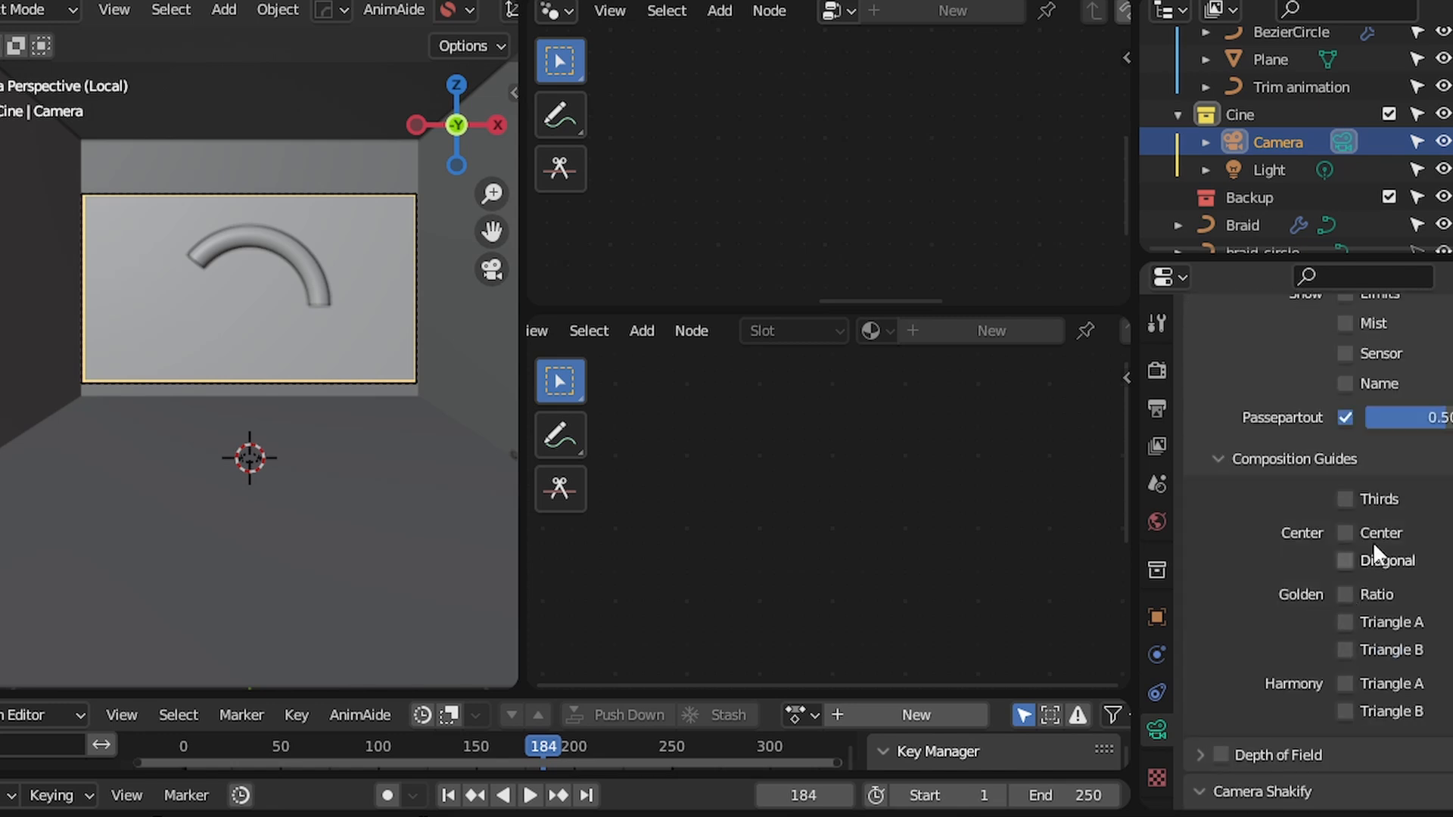
Round and smooth the backdrop plane's corners, and move the camera along global Y to reframe the backdrop
{"action": "left_click", "coordinate": [231, 312]}
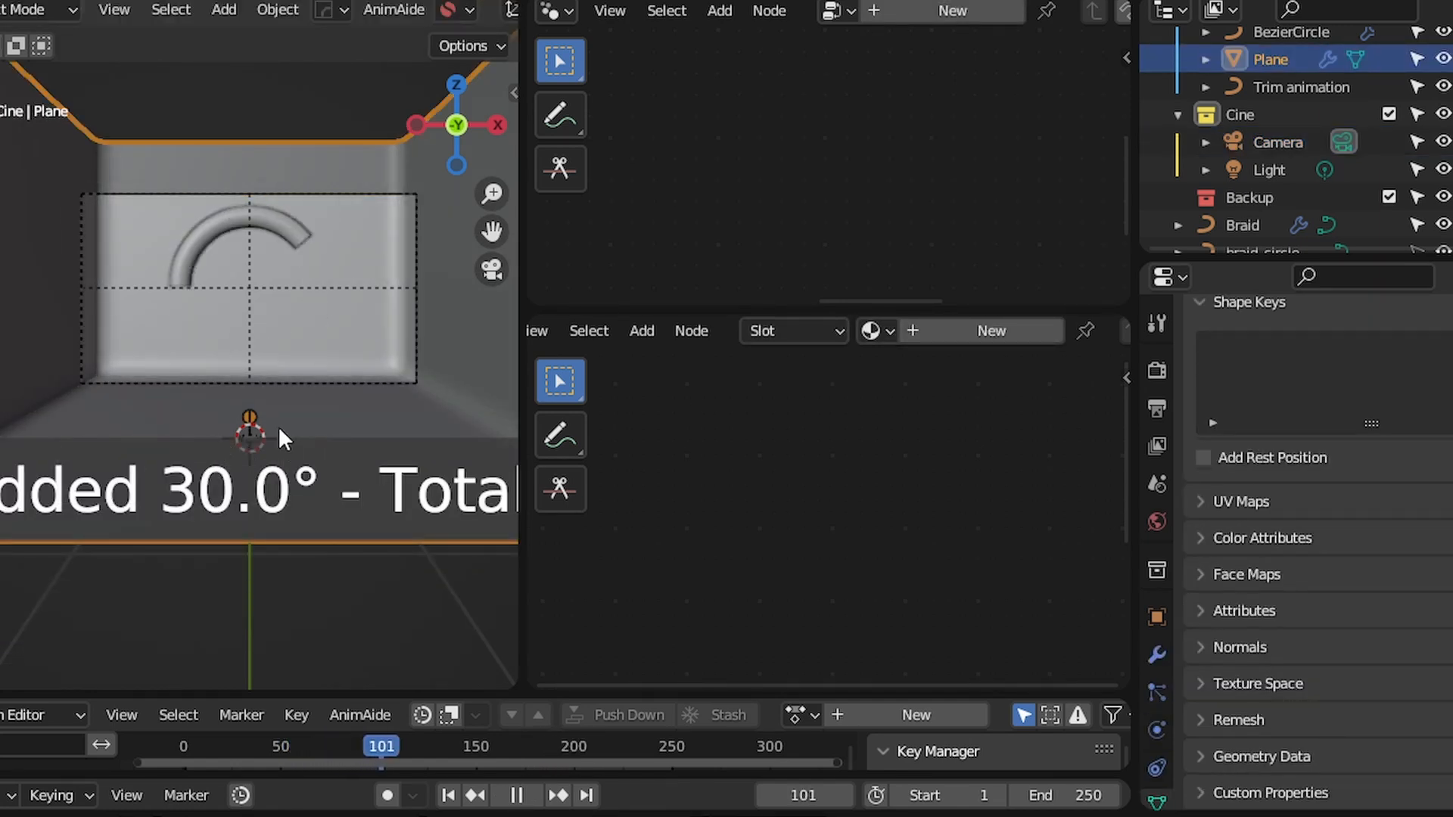
{"action": "left_click", "coordinate": [383, 368]}
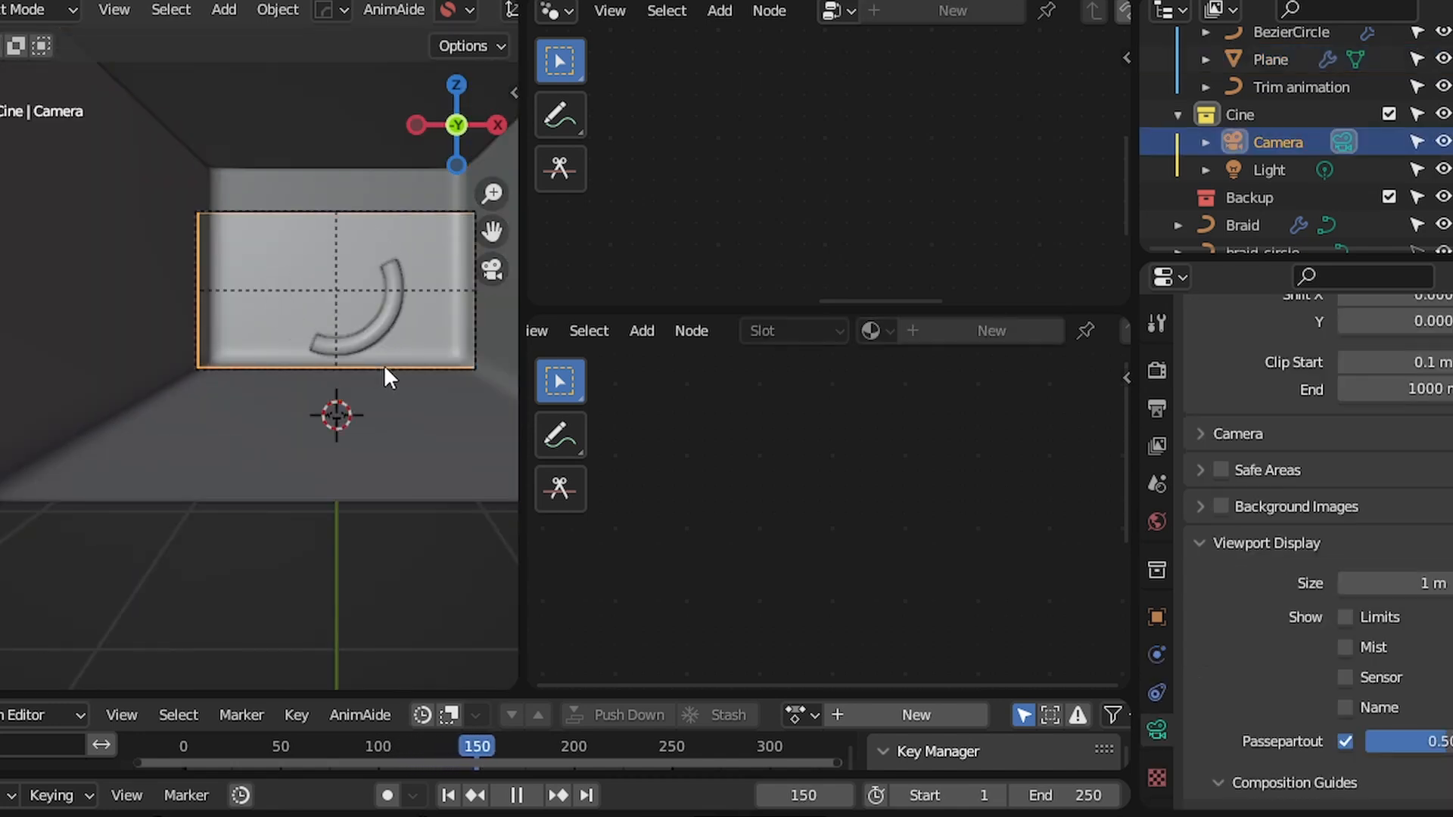
{"action": "key", "text": "g"}
{"action": "key", "text": "y"}
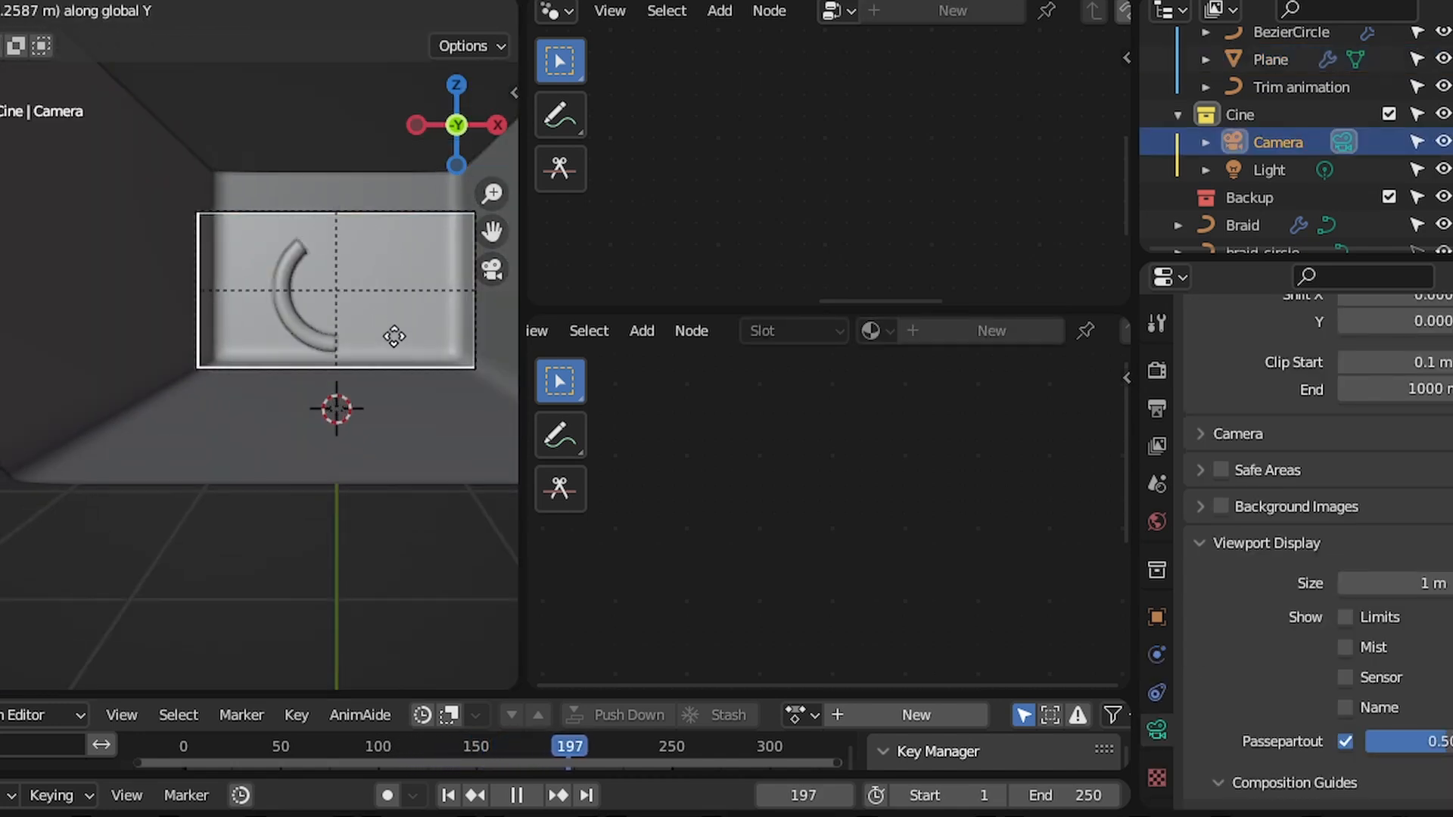
{"action": "left_click", "coordinate": [393, 336]}
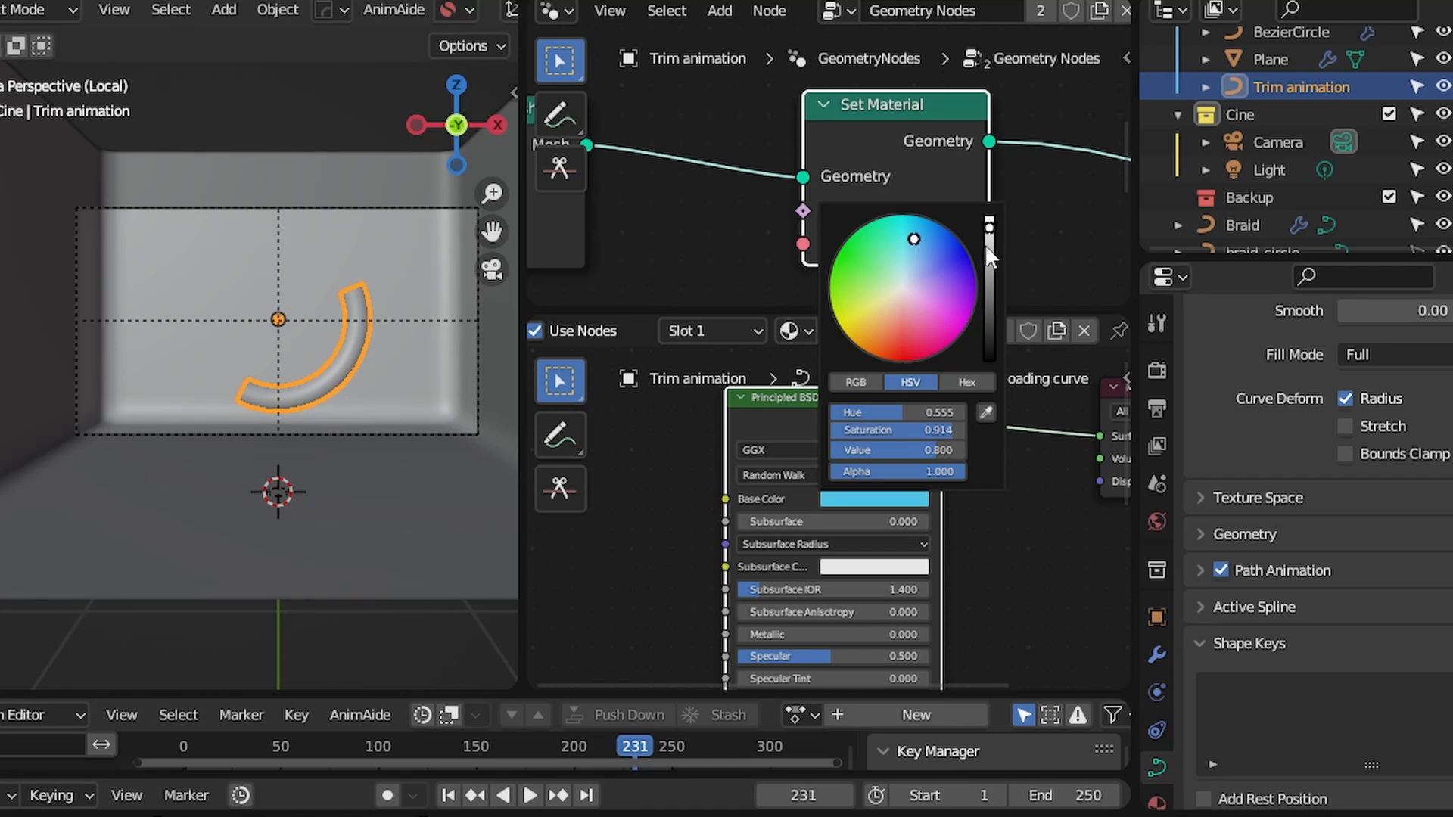
Give the loading curve material a light blue base color and show the viewport in rendered shading
{"action": "key", "text": "z"}
{"action": "left_click", "coordinate": [420, 347]}
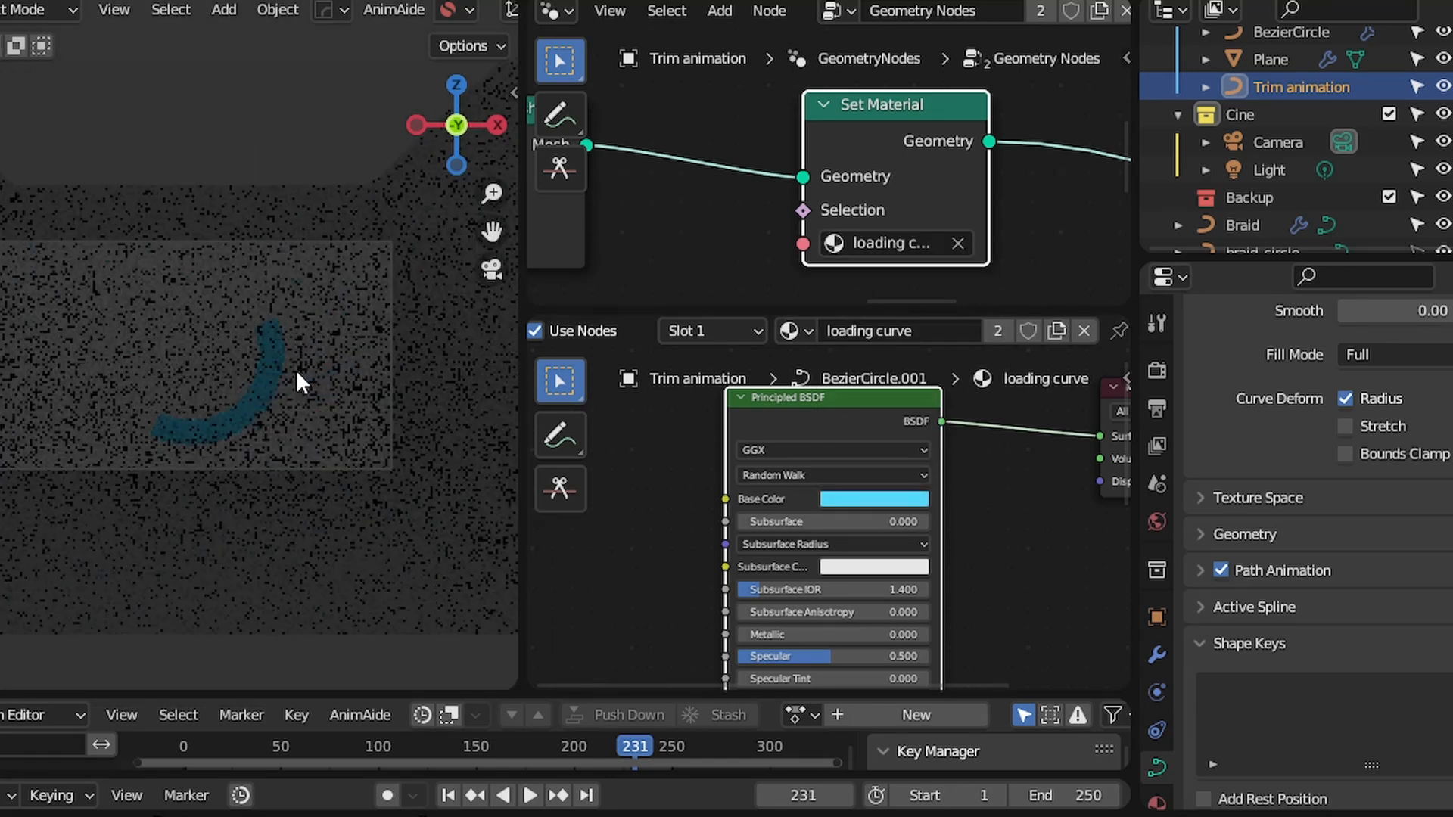
Change the scene's render engine from Cycles to Eevee
{"action": "left_click", "coordinate": [1156, 370]}
{"action": "scroll", "coordinate": [1332, 379], "scroll_direction": "up", "scroll_amount": 3}
{"action": "left_click", "coordinate": [1362, 365]}
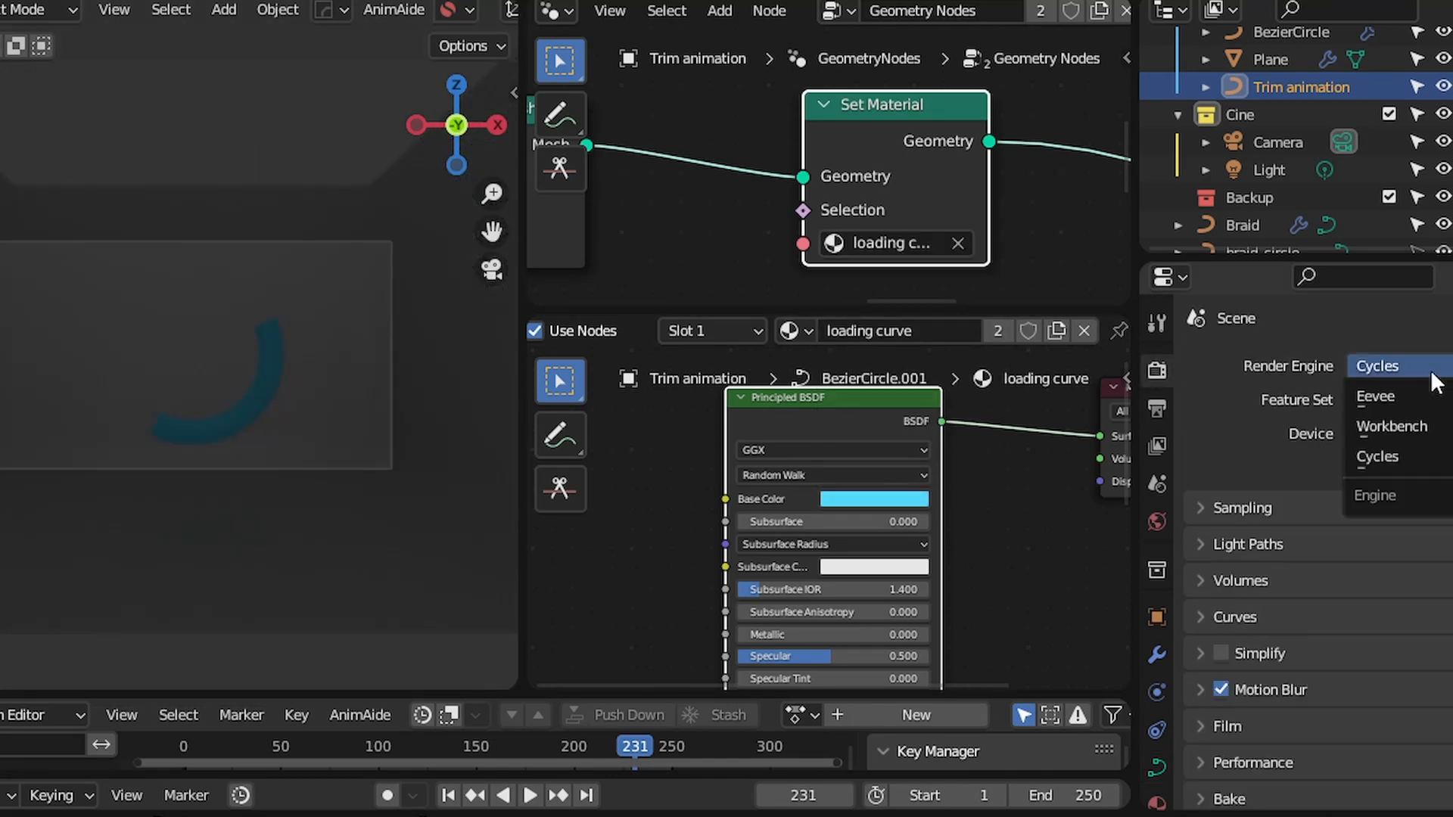
{"action": "left_click", "coordinate": [1378, 393]}
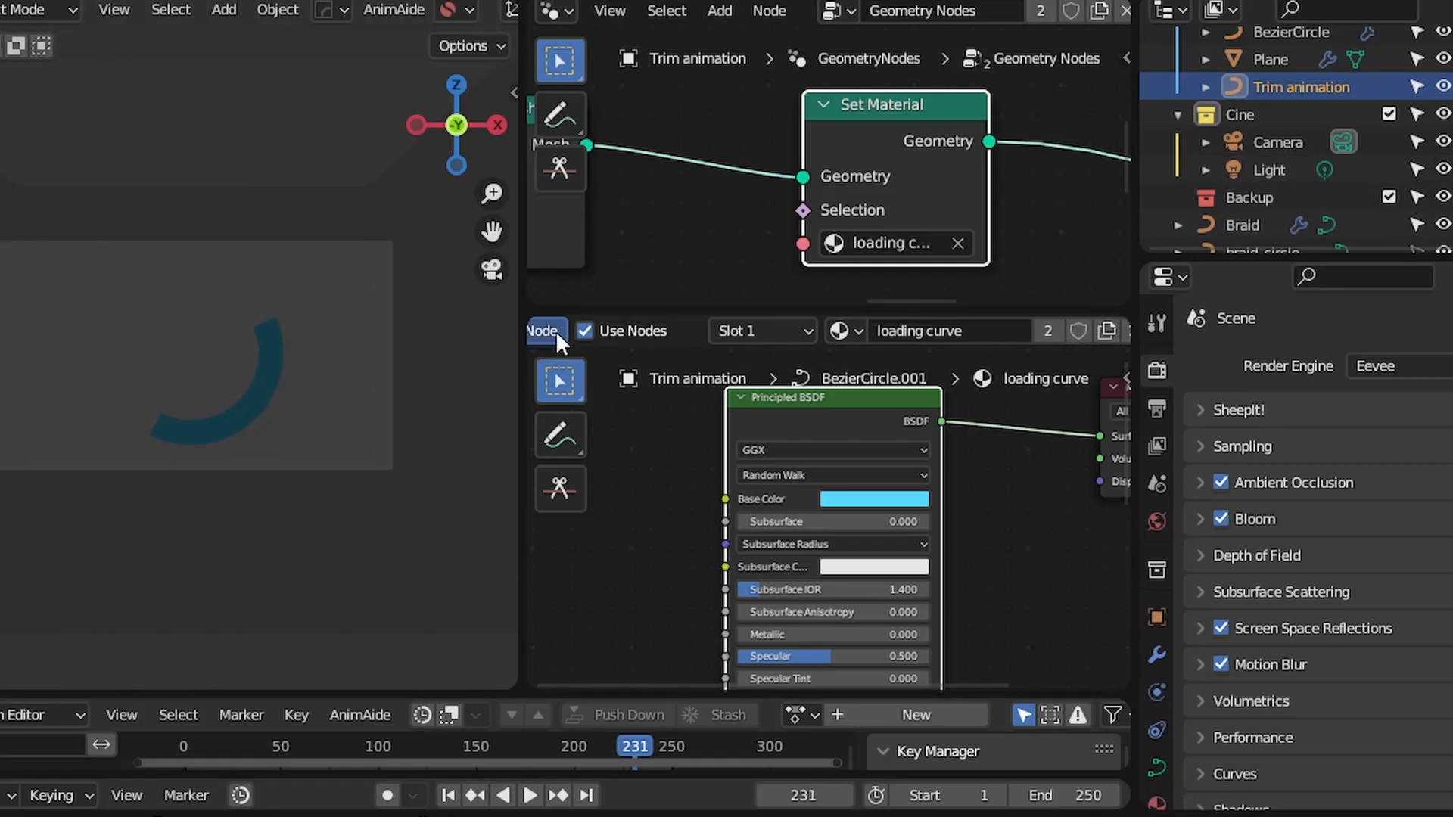
Show a 3D viewport in place of the shader node editor and select the light in the Cine collection
{"action": "scroll", "coordinate": [555, 330], "scroll_direction": "up", "scroll_amount": 3}
{"action": "scroll", "coordinate": [575, 147], "scroll_direction": "up", "scroll_amount": 2}
{"action": "scroll", "coordinate": [557, 332], "scroll_direction": "up", "scroll_amount": 2}
{"action": "left_click", "coordinate": [557, 330]}
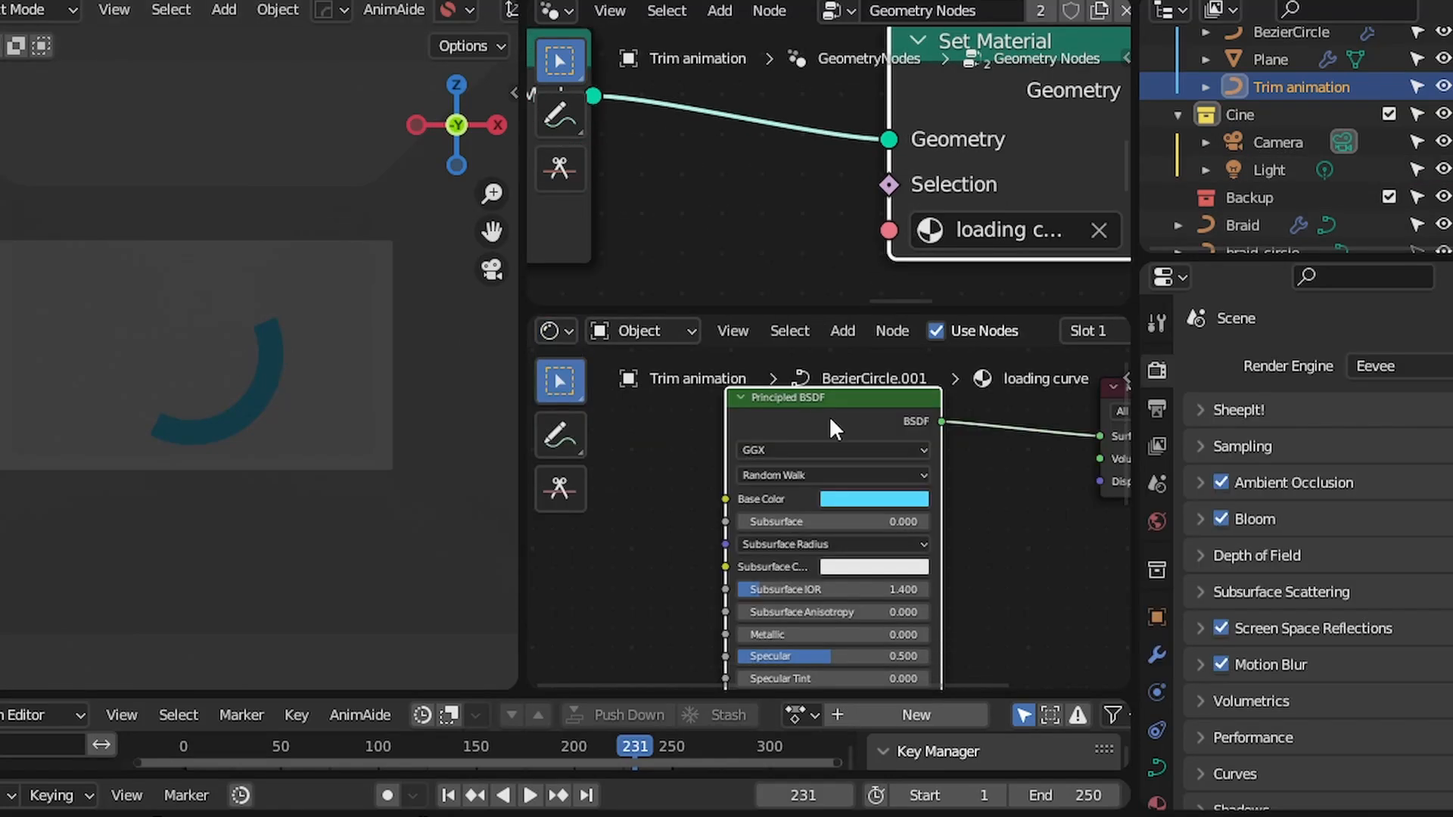
{"action": "scroll", "coordinate": [832, 421], "scroll_direction": "down", "scroll_amount": 4}
{"action": "left_click", "coordinate": [558, 331]}
{"action": "left_click", "coordinate": [652, 404]}
{"action": "scroll", "coordinate": [825, 499], "scroll_direction": "down", "scroll_amount": 4}
{"action": "middle_click_drag", "start_coordinate": [837, 500], "coordinate": [847, 533]}
{"action": "scroll", "coordinate": [847, 523], "scroll_direction": "up", "scroll_amount": 1}
{"action": "left_click", "coordinate": [854, 461]}
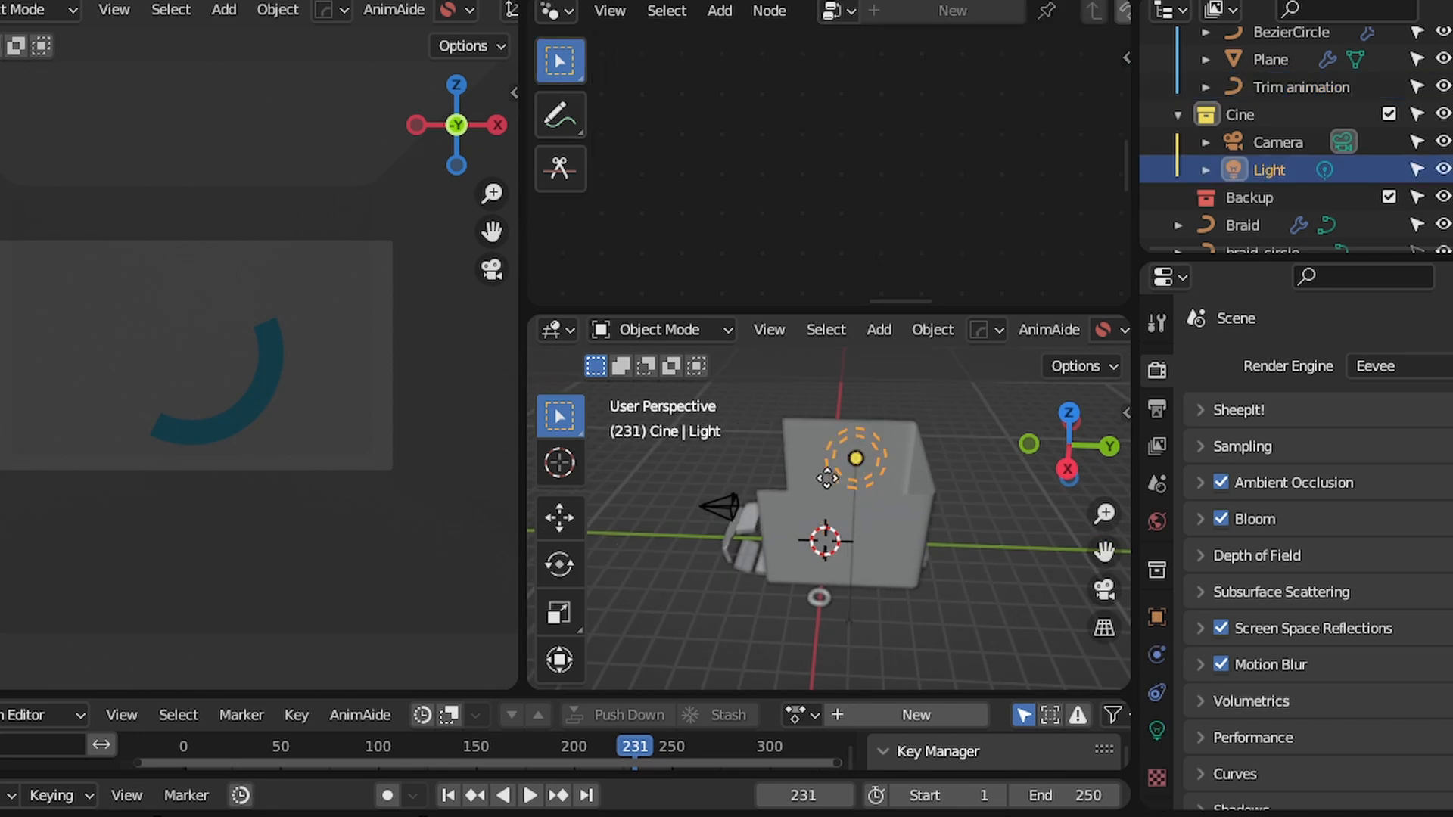
Move the light along global X and then along global Z to place it above the loading curve
{"action": "middle_click_drag", "start_coordinate": [828, 478], "coordinate": [983, 507]}
{"action": "key", "text": "g"}
{"action": "key", "text": "x"}
{"action": "left_click", "coordinate": [867, 446]}
{"action": "key", "text": "g"}
{"action": "key", "text": "z"}
{"action": "left_click", "coordinate": [856, 557]}
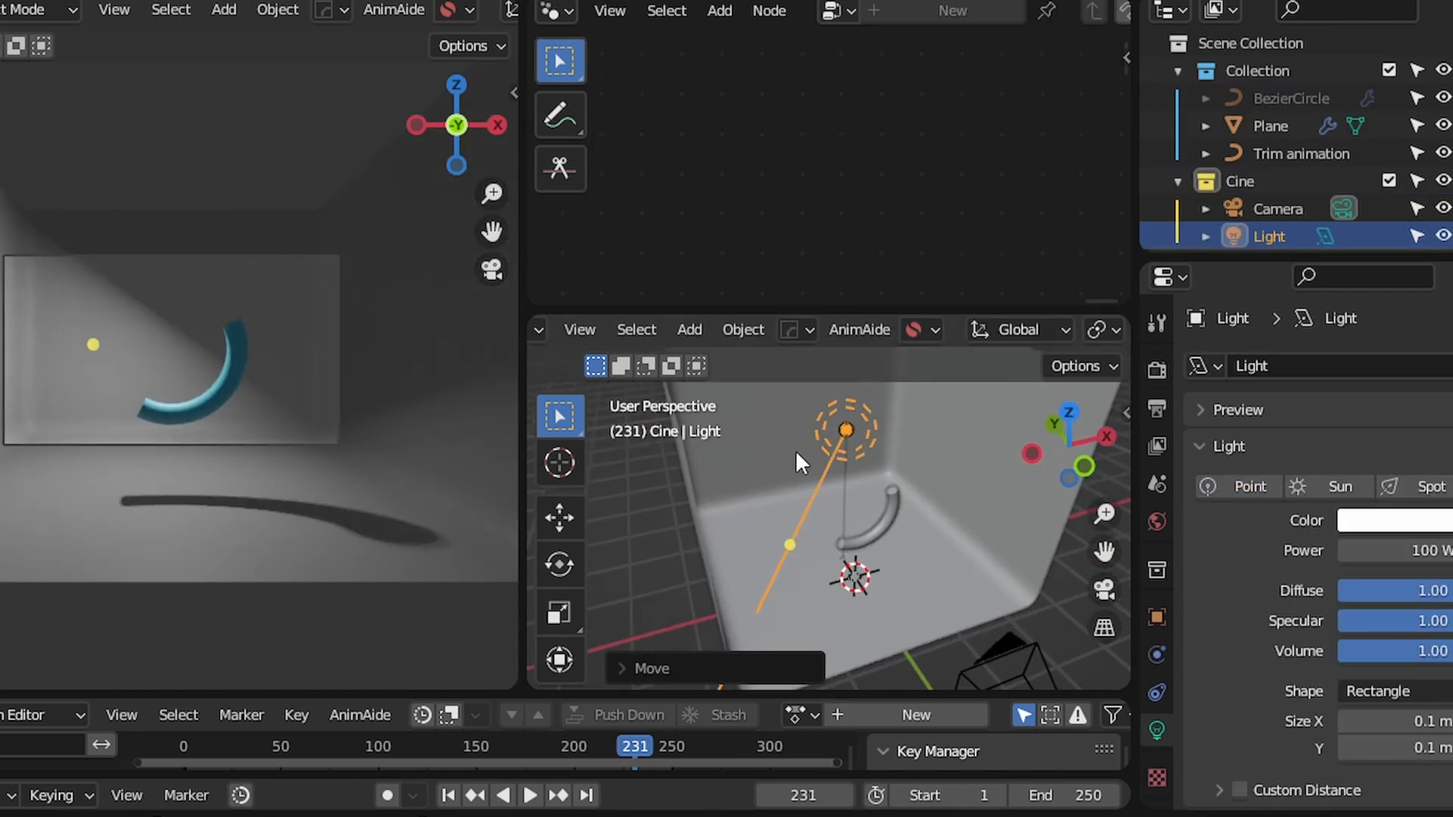
Clear the area light's rotation so it points straight down, and scale the light up
{"action": "key", "text": "alt+r"}
{"action": "key", "text": "s"}
{"action": "left_click", "coordinate": [931, 515]}
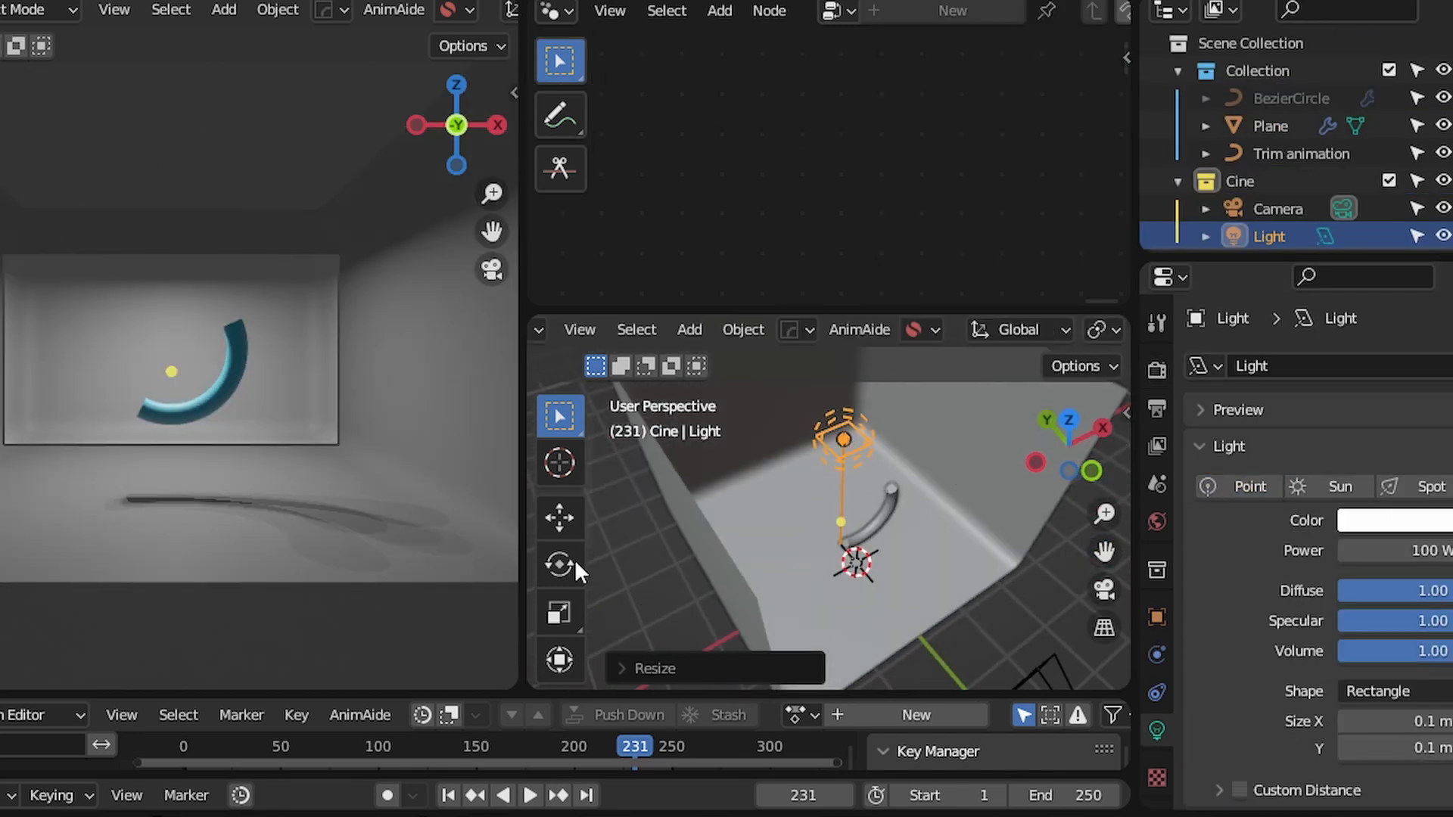
{"action": "key", "text": "s"}
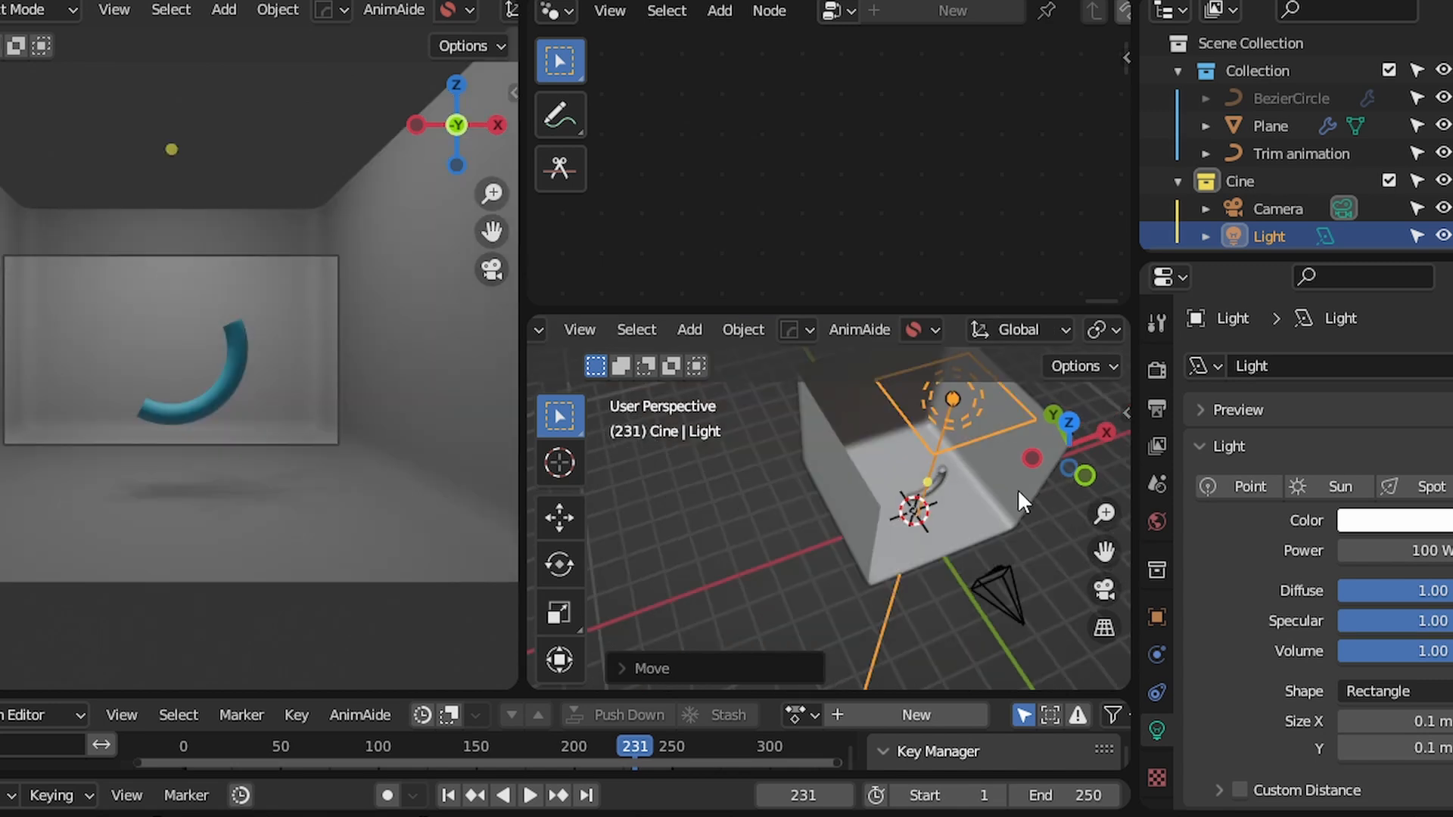
Open the backdrop plane's mesh for editing in face selection mode
{"action": "left_click", "coordinate": [1017, 490]}
{"action": "key", "text": "Tab"}
{"action": "middle_click_drag", "start_coordinate": [1017, 491], "coordinate": [966, 537]}
{"action": "scroll", "coordinate": [967, 541], "scroll_direction": "down", "scroll_amount": 2}
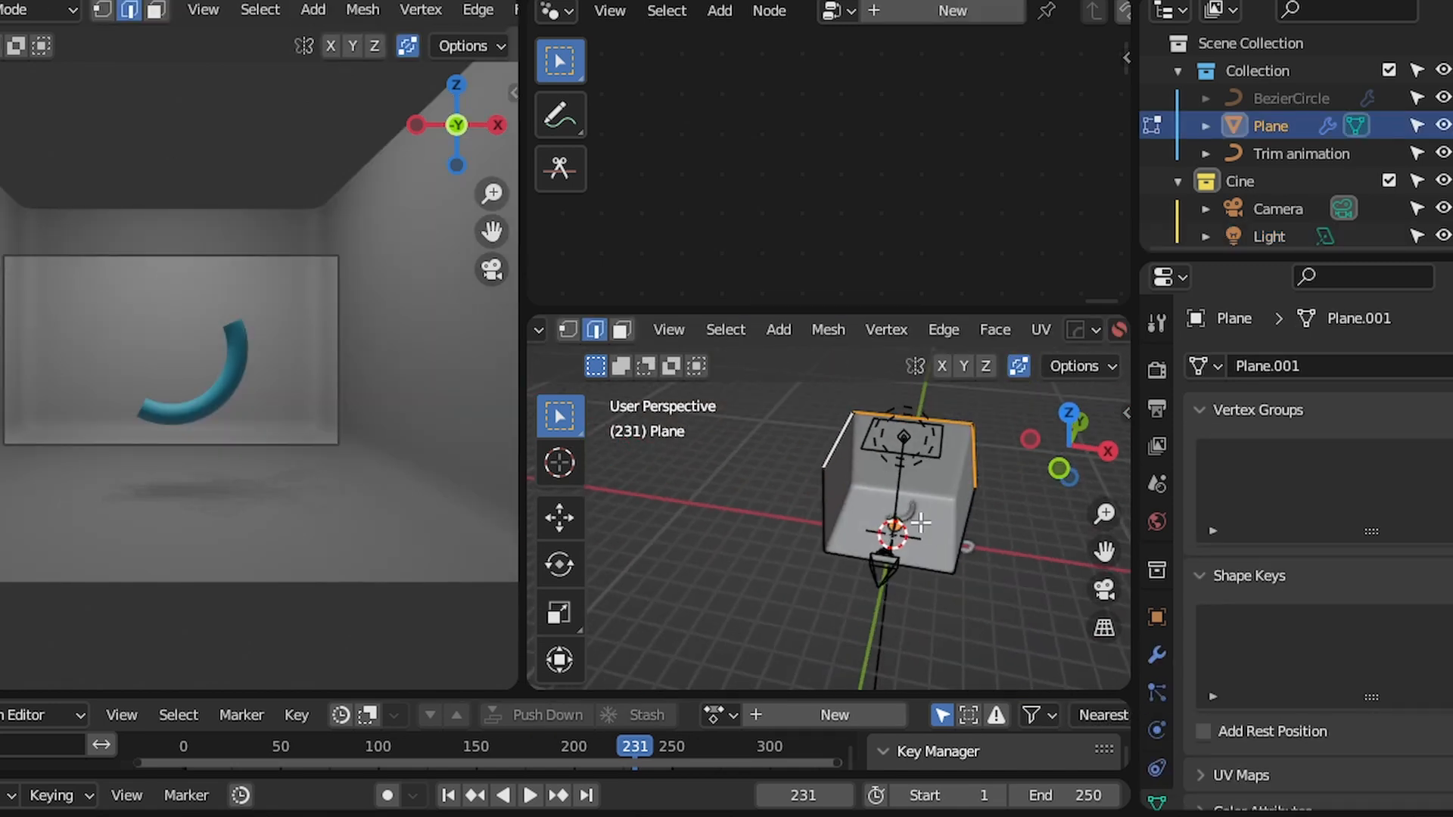
{"action": "scroll", "coordinate": [966, 545], "scroll_direction": "up", "scroll_amount": 1}
{"action": "key", "text": "3"}
{"action": "middle_click_drag", "start_coordinate": [916, 455], "coordinate": [870, 469]}
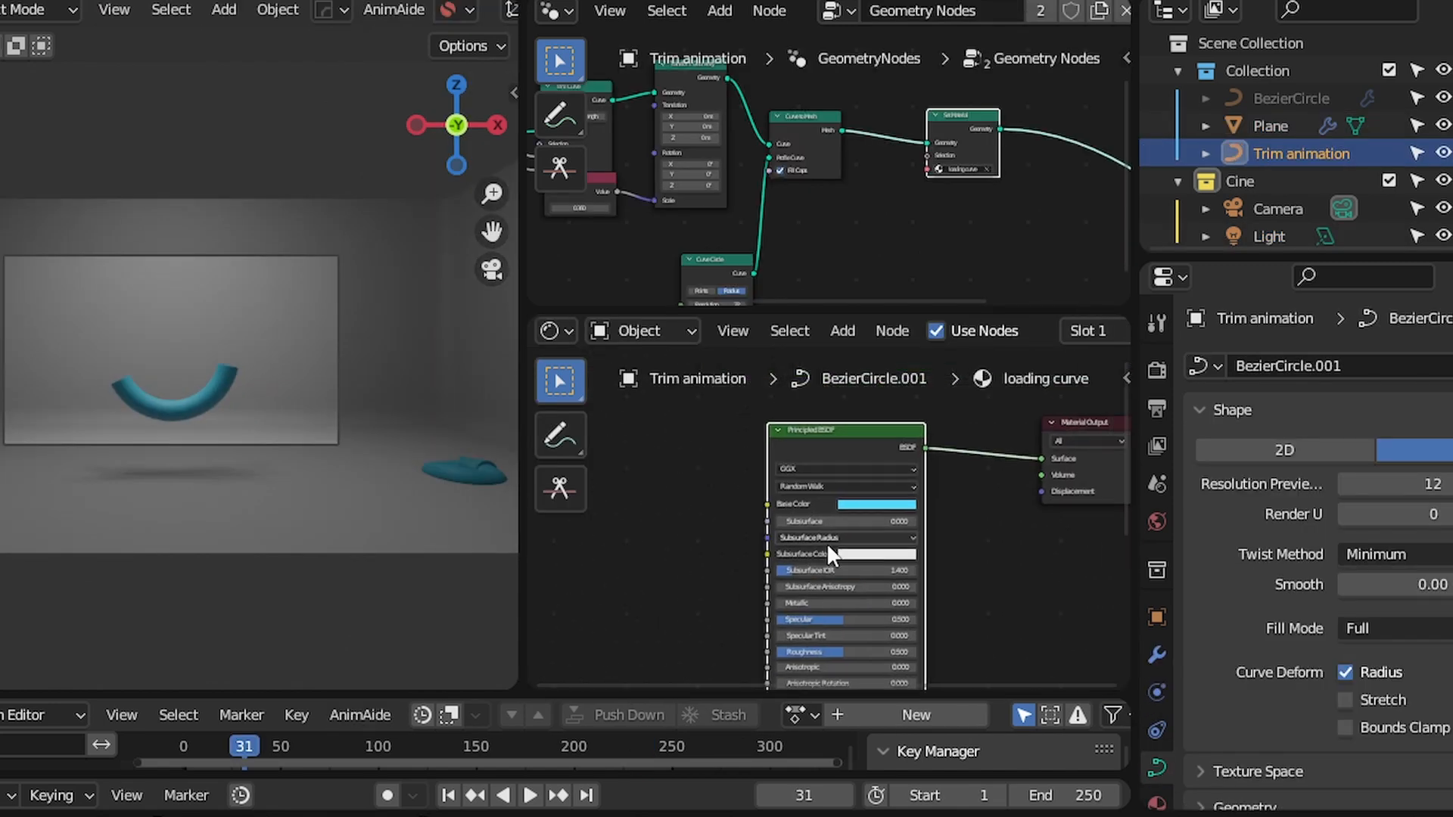
Set the emission color of the loading curve's Principled BSDF to a bright, saturated blue and check it through the camera
{"action": "key", "text": "shift+a"}
{"action": "middle_click_drag", "start_coordinate": [1046, 507], "coordinate": [1010, 287]}
{"action": "scroll", "coordinate": [889, 510], "scroll_direction": "down", "scroll_amount": 1}
{"action": "scroll", "coordinate": [814, 746], "scroll_direction": "up", "scroll_amount": 3}
{"action": "scroll", "coordinate": [800, 572], "scroll_direction": "up", "scroll_amount": 5}
{"action": "scroll", "coordinate": [802, 569], "scroll_direction": "up", "scroll_amount": 2}
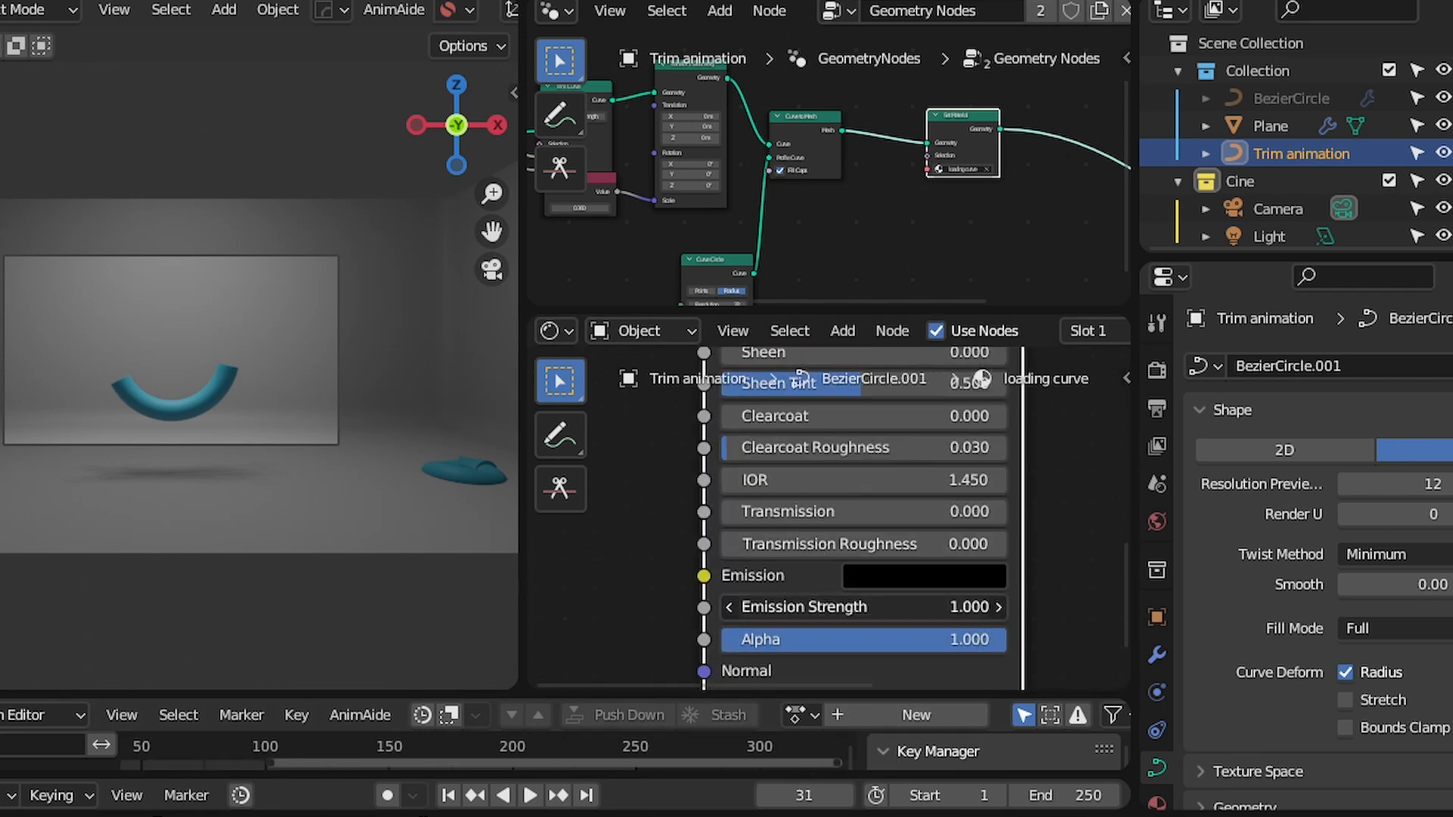
{"action": "key", "text": "BackSpace"}
{"action": "left_click", "coordinate": [904, 579]}
{"action": "left_click_drag", "start_coordinate": [1087, 347], "coordinate": [1088, 155]}
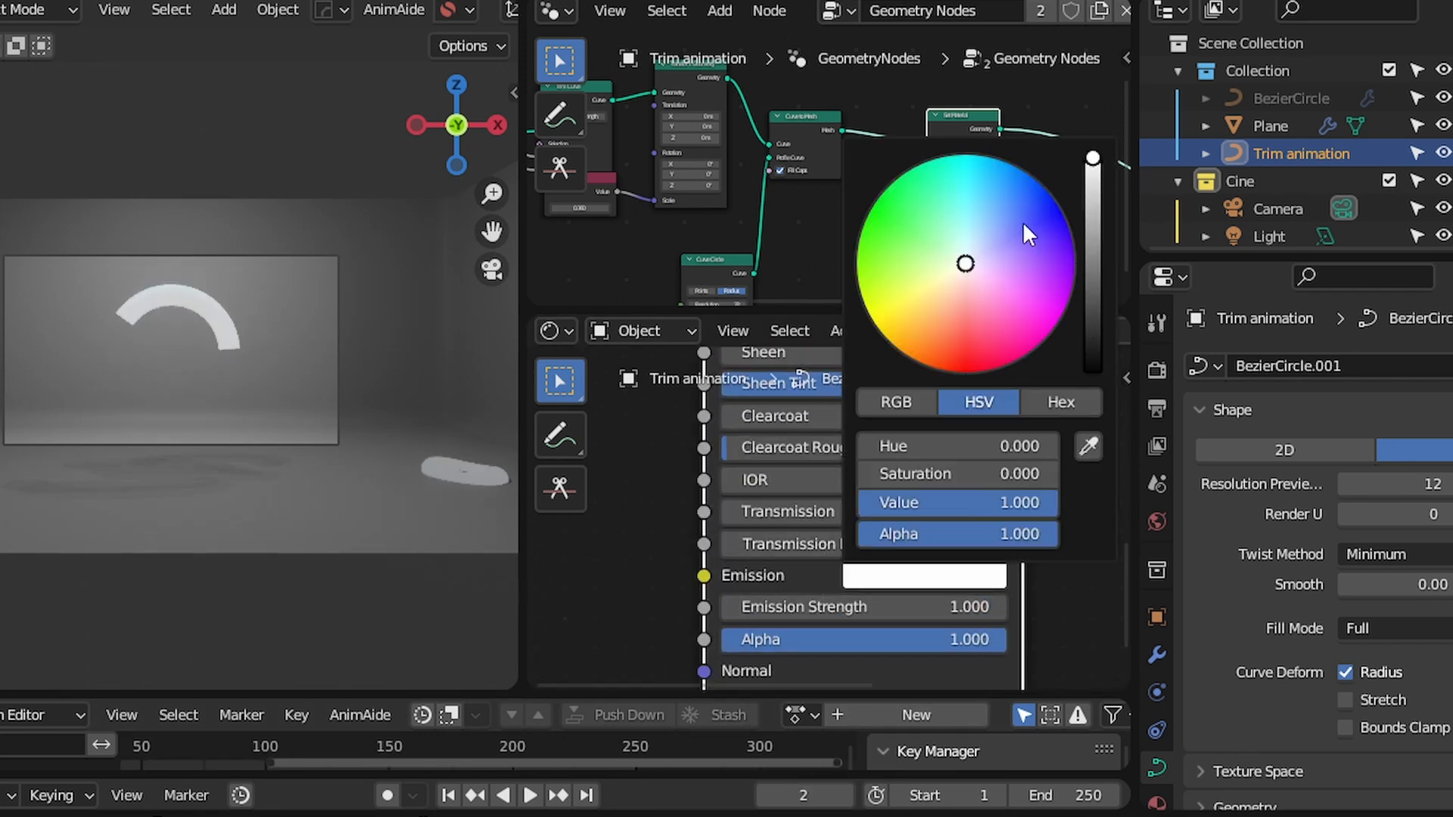
{"action": "left_click_drag", "start_coordinate": [1024, 223], "coordinate": [1037, 181]}
{"action": "key", "text": "KP_Decimal"}
{"action": "middle_click_drag", "start_coordinate": [227, 253], "coordinate": [270, 238]}
{"action": "key", "text": "KP_0"}
{"action": "scroll", "coordinate": [801, 494], "scroll_direction": "down", "scroll_amount": 3}
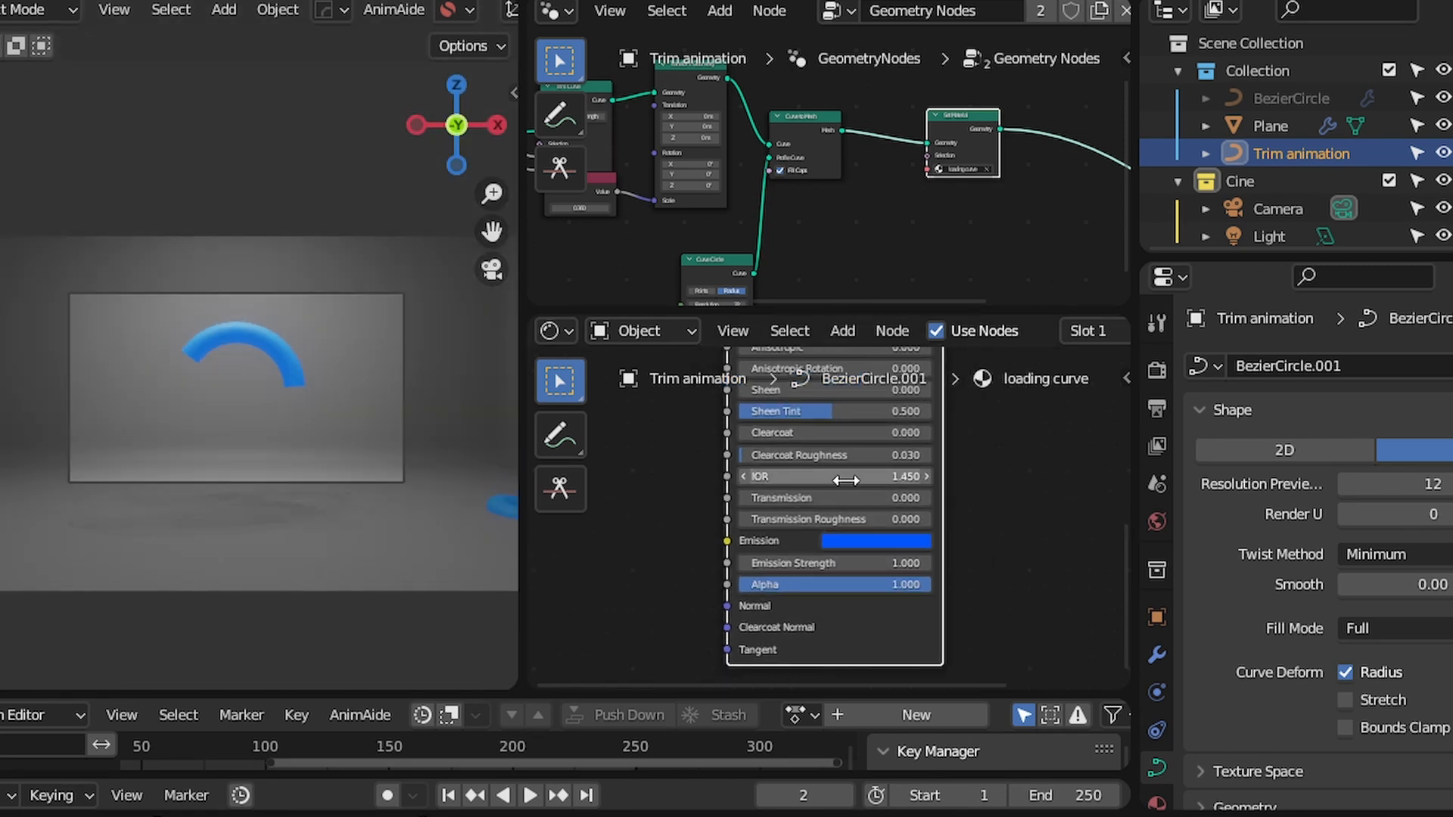
Add a Layer Weight node to the loading curve material and preview its Fresnel output on the tube up close
{"action": "scroll", "coordinate": [733, 522], "scroll_direction": "up", "scroll_amount": 2}
{"action": "scroll", "coordinate": [735, 499], "scroll_direction": "down", "scroll_amount": 3}
{"action": "key", "text": "shift+a"}
{"action": "key", "text": "s"}
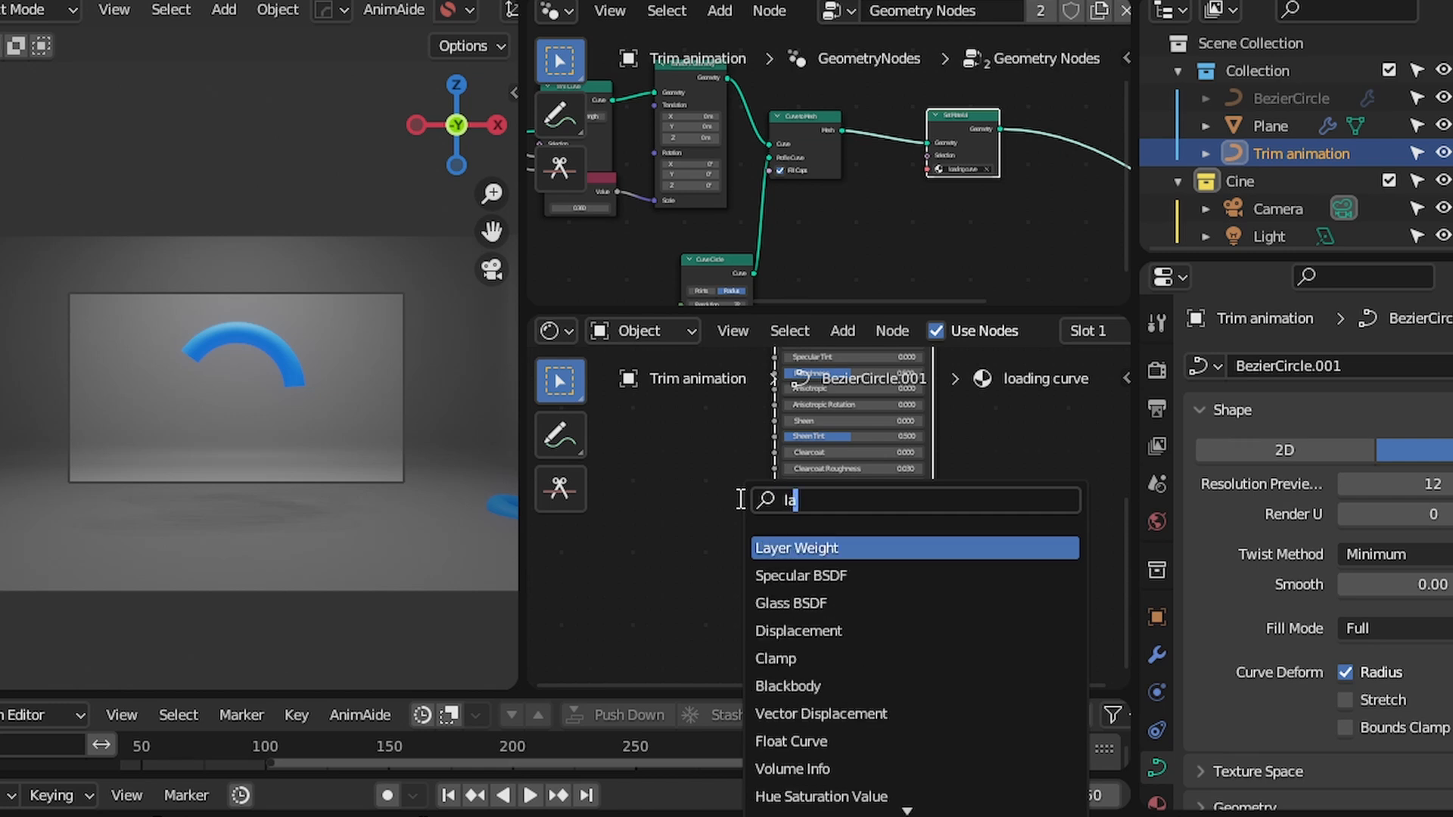
{"action": "type", "text": "la"}
{"action": "key", "text": "Return"}
{"action": "left_click", "coordinate": [833, 494]}
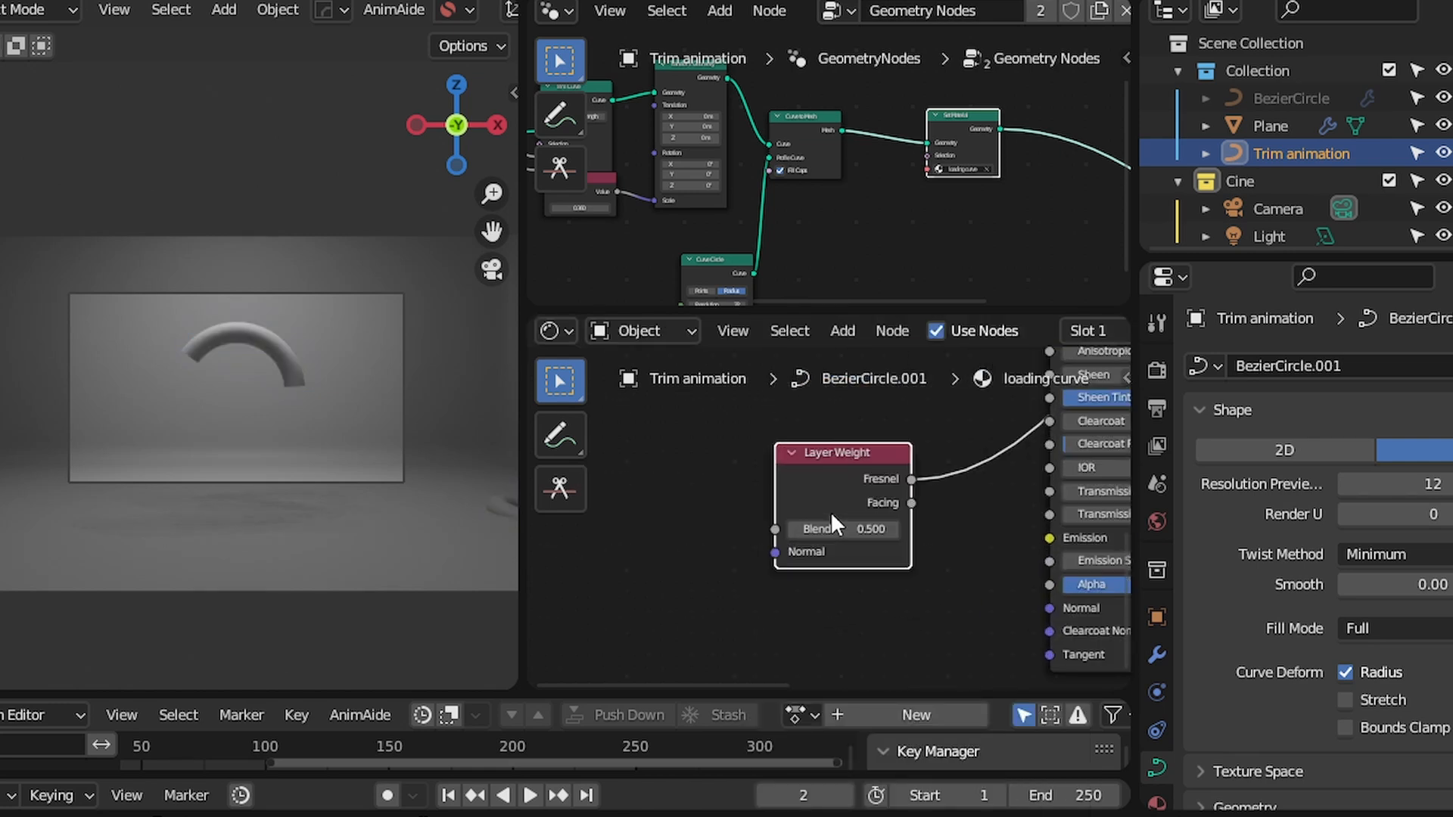
{"action": "scroll", "coordinate": [843, 522], "scroll_direction": "up", "scroll_amount": 2}
{"action": "scroll", "coordinate": [325, 416], "scroll_direction": "up", "scroll_amount": 4}
{"action": "middle_click_drag", "start_coordinate": [326, 412], "coordinate": [206, 384]}
{"action": "scroll", "coordinate": [336, 446], "scroll_direction": "up", "scroll_amount": 3}
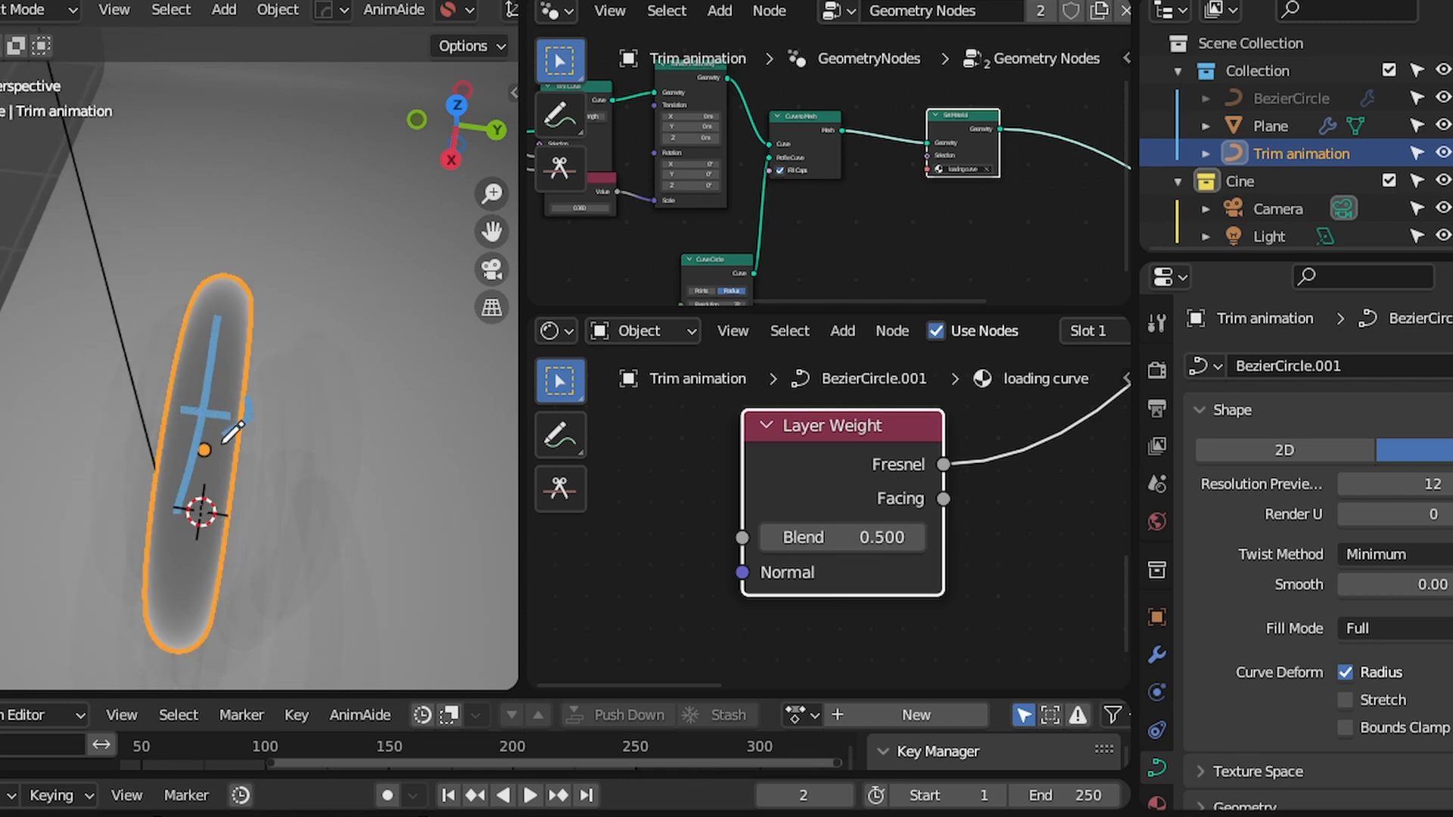
{"action": "key", "text": "KP_0"}
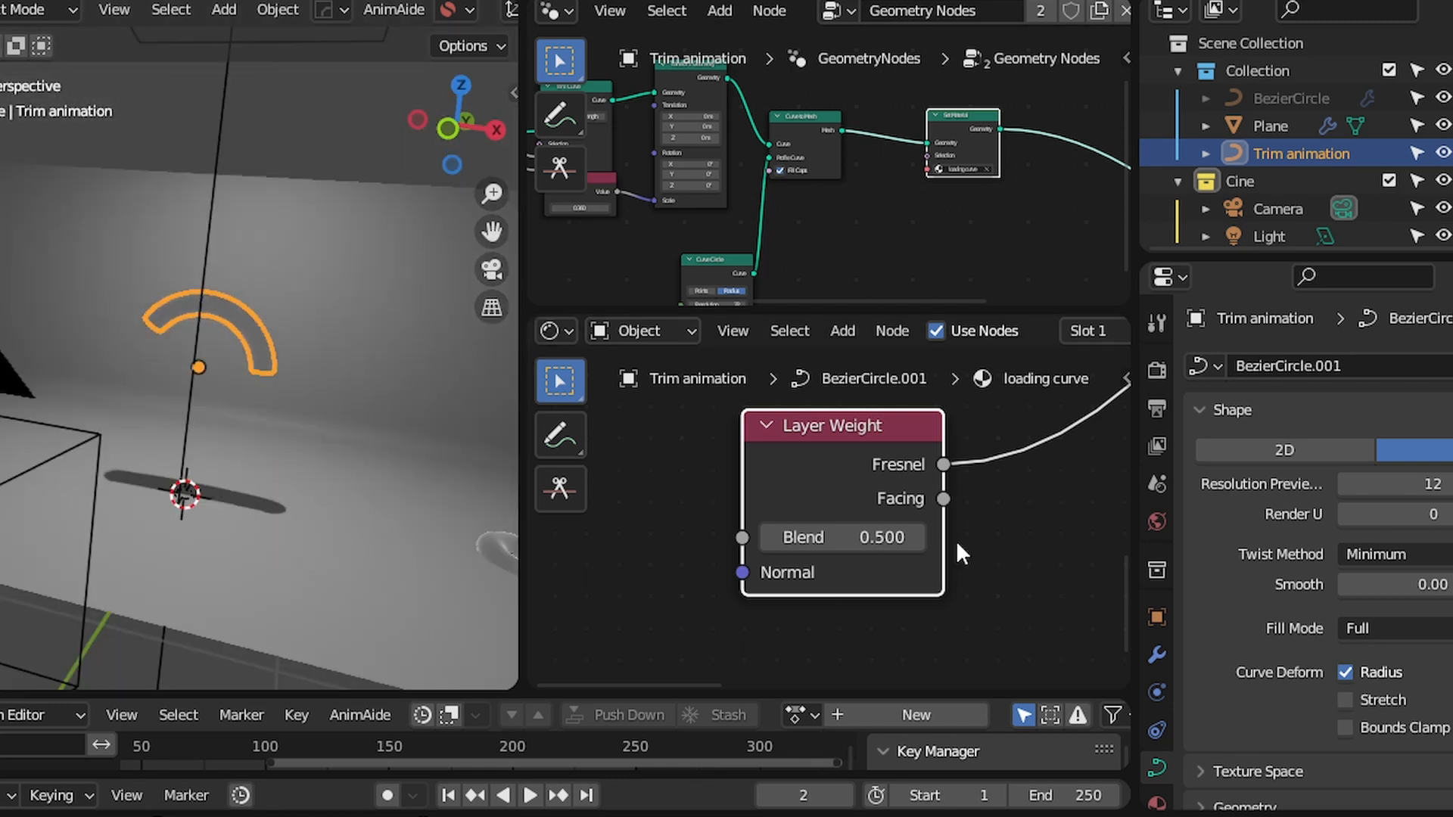
Add a Math node fed by the Layer Weight's Fresnel output and set its operation to Multiply Add
{"action": "scroll", "coordinate": [878, 509], "scroll_direction": "down", "scroll_amount": 3}
{"action": "middle_click_drag", "start_coordinate": [929, 477], "coordinate": [675, 458]}
{"action": "left_click_drag", "start_coordinate": [667, 452], "coordinate": [821, 387]}
{"action": "type", "text": "math"}
{"action": "key", "text": "Return"}
{"action": "left_click", "coordinate": [789, 488]}
{"action": "left_click", "coordinate": [793, 489]}
{"action": "key", "text": "u"}
Set the Multiply Add node's multiplier to 17.5 and addend to -2.2, and turn on Clamp
{"action": "middle_click_drag", "start_coordinate": [178, 412], "coordinate": [153, 448]}
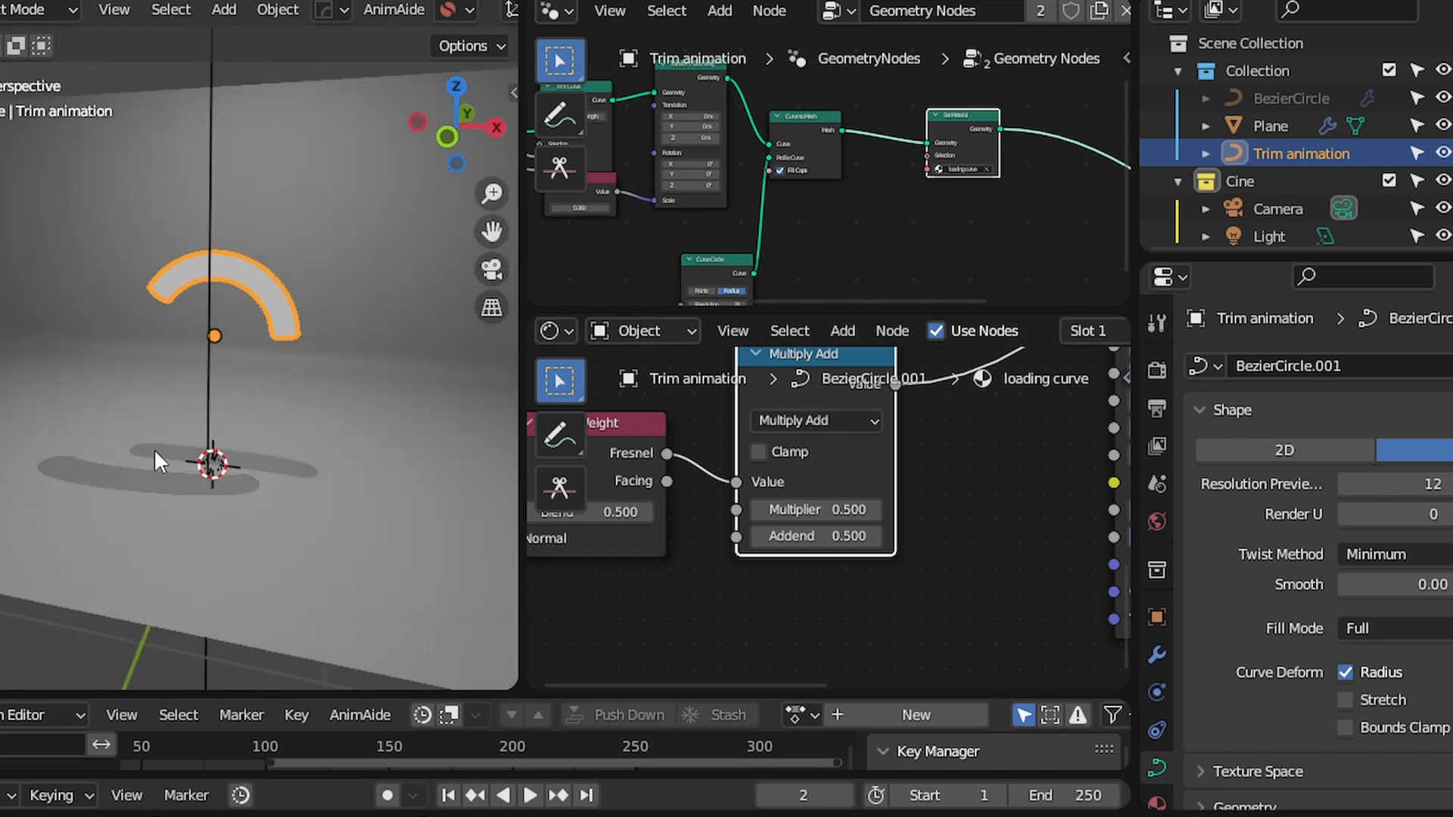
{"action": "scroll", "coordinate": [287, 326], "scroll_direction": "up", "scroll_amount": 5}
{"action": "middle_click_drag", "start_coordinate": [320, 298], "coordinate": [241, 483], "text": "shift"}
{"action": "left_click_drag", "start_coordinate": [835, 512], "coordinate": [962, 512]}
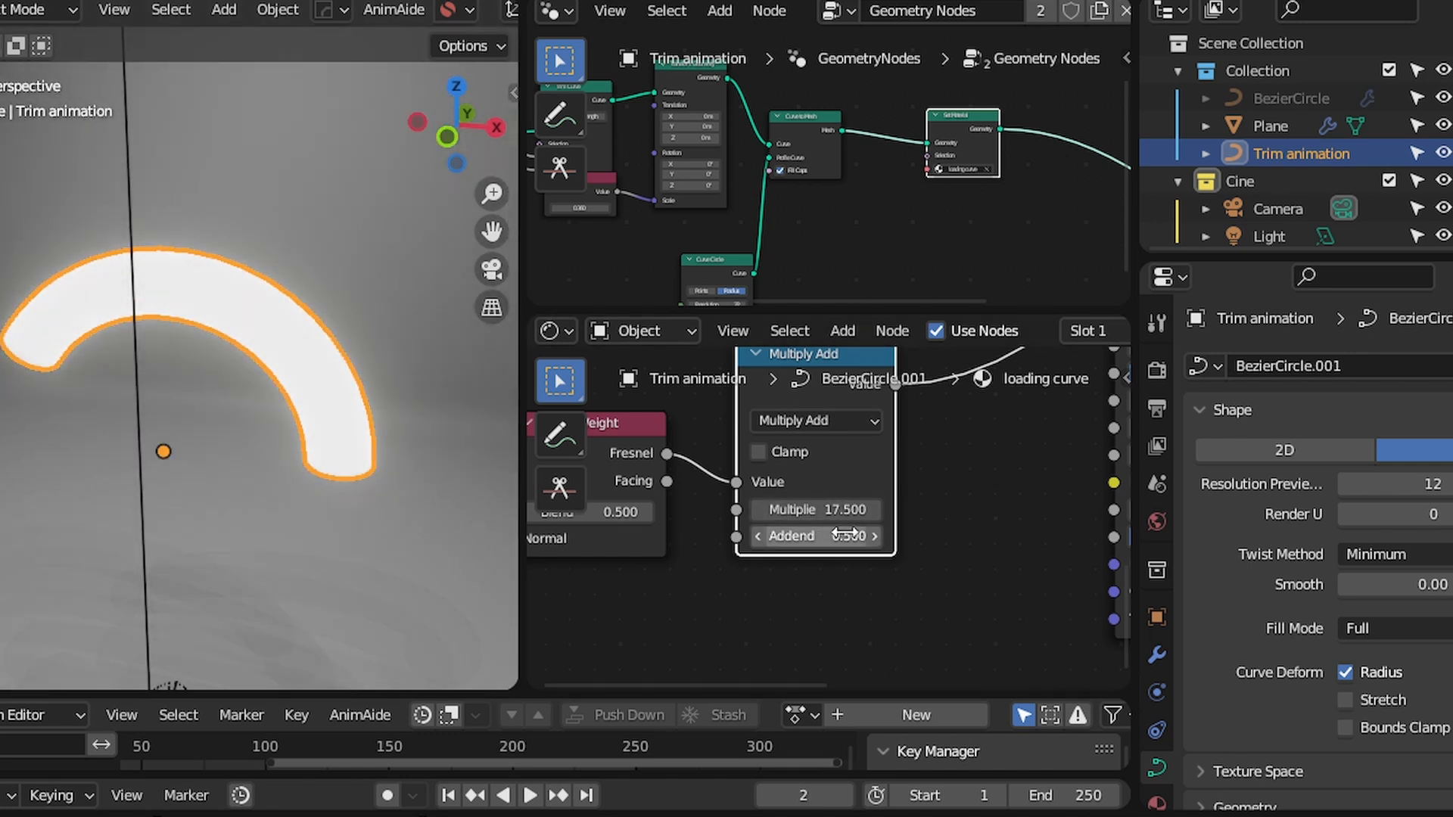
{"action": "left_click_drag", "start_coordinate": [817, 536], "coordinate": [800, 536]}
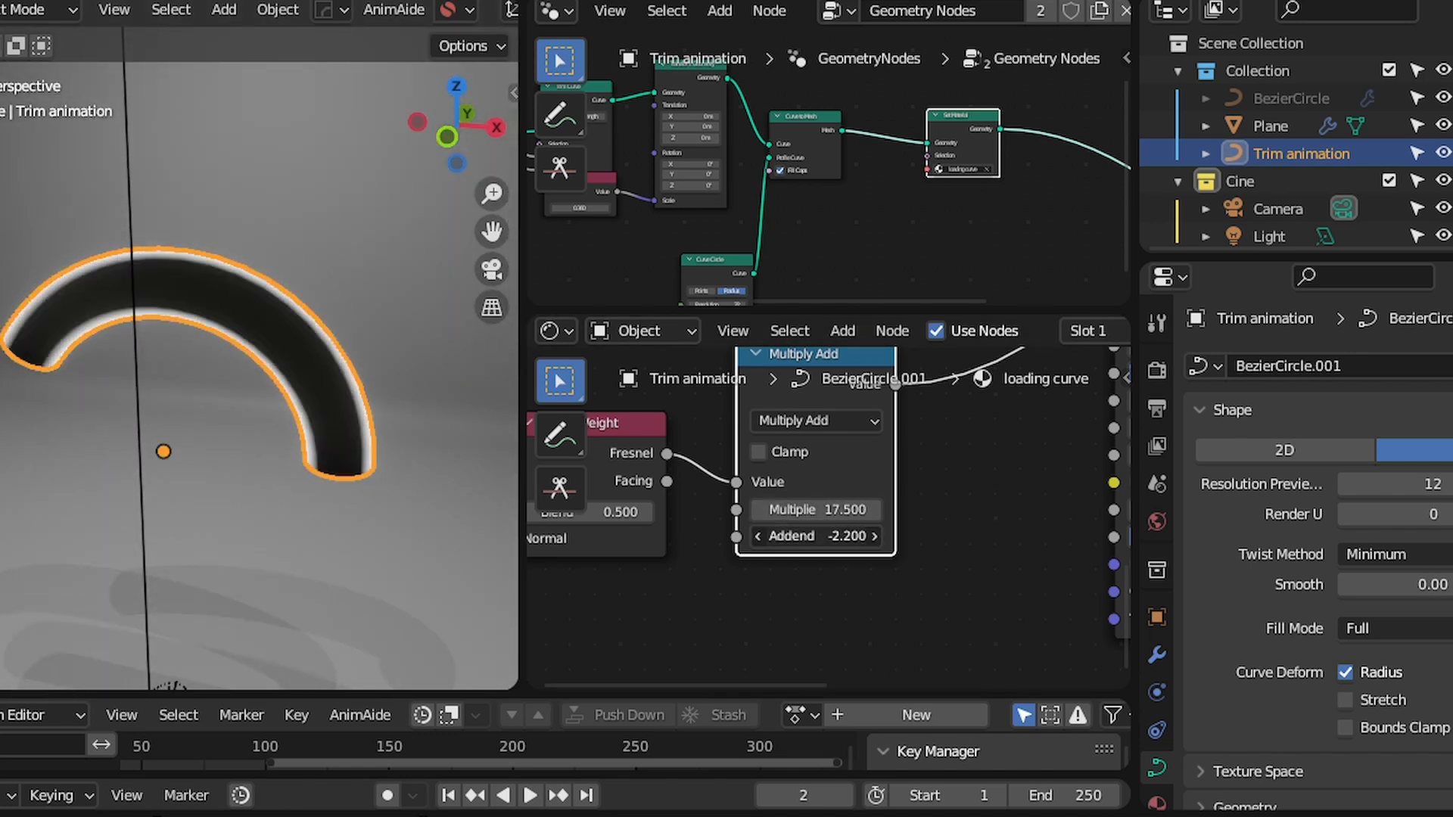
{"action": "mouse_move", "coordinate": [257, 361]}
{"action": "middle_mouse_down"}
{"action": "mouse_move", "coordinate": [225, 344]}
{"action": "mouse_move", "coordinate": [271, 330]}
{"action": "mouse_move", "coordinate": [257, 353]}
{"action": "middle_mouse_up"}
{"action": "key", "text": "d"}
{"action": "left_click_drag", "start_coordinate": [249, 312], "coordinate": [259, 318]}
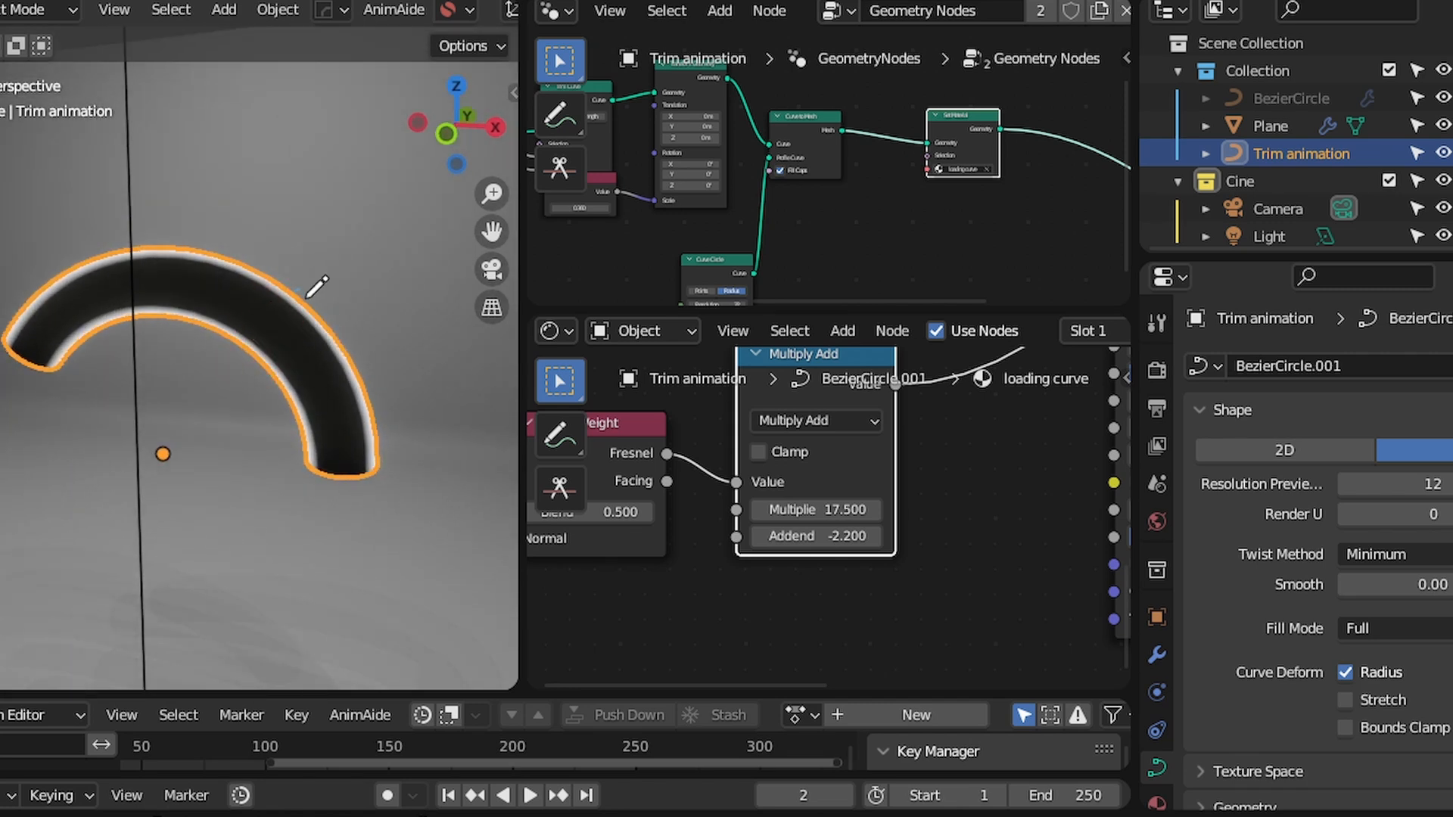
{"action": "left_click", "coordinate": [760, 454]}
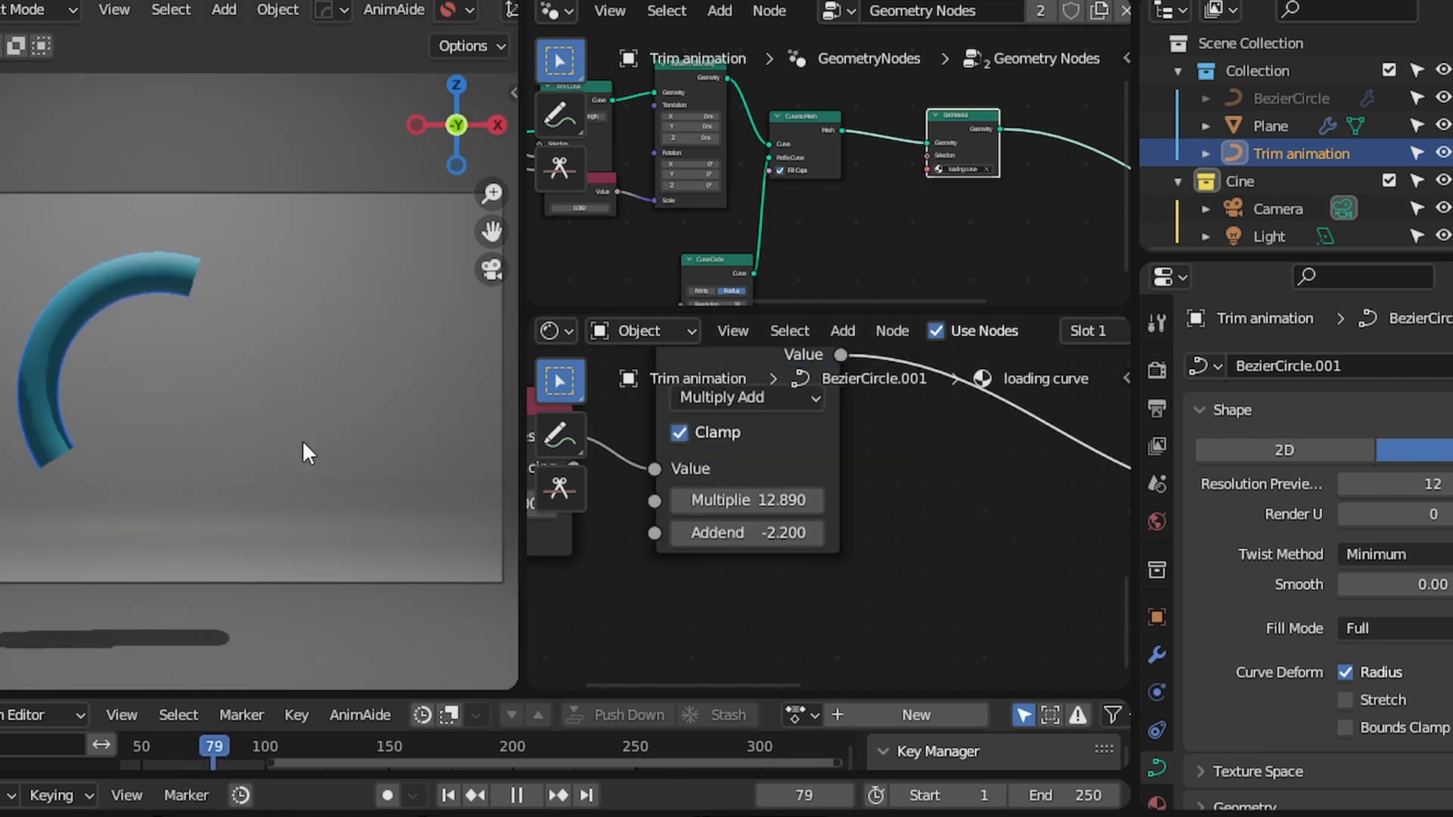
Adjust the Multiply Add node to a multiplier of 8.79 and an addend of -0.84, and play the animation without overlays
{"action": "key", "text": "space"}
{"action": "scroll", "coordinate": [130, 306], "scroll_direction": "up", "scroll_amount": 6}
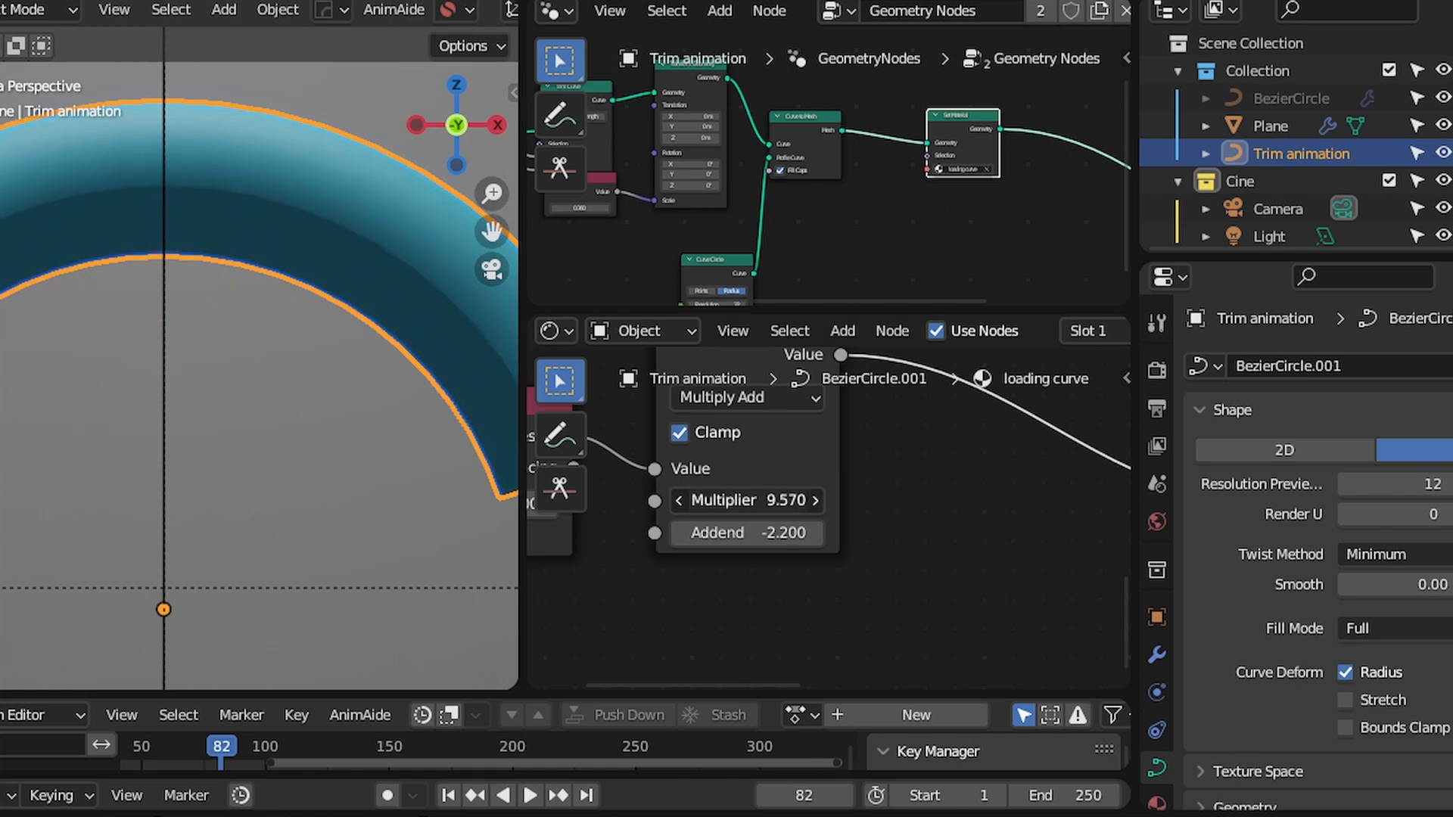
{"action": "mouse_move", "coordinate": [747, 533]}
{"action": "left_mouse_down"}
{"action": "mouse_move", "coordinate": [814, 533]}
{"action": "mouse_move", "coordinate": [742, 533]}
{"action": "left_mouse_up"}
{"action": "scroll", "coordinate": [598, 227], "scroll_direction": "down", "scroll_amount": 2}
{"action": "scroll", "coordinate": [336, 280], "scroll_direction": "down", "scroll_amount": 5}
{"action": "key", "text": "alt+shift+z"}
{"action": "key", "text": "space"}
{"action": "scroll", "coordinate": [340, 307], "scroll_direction": "down", "scroll_amount": 4}
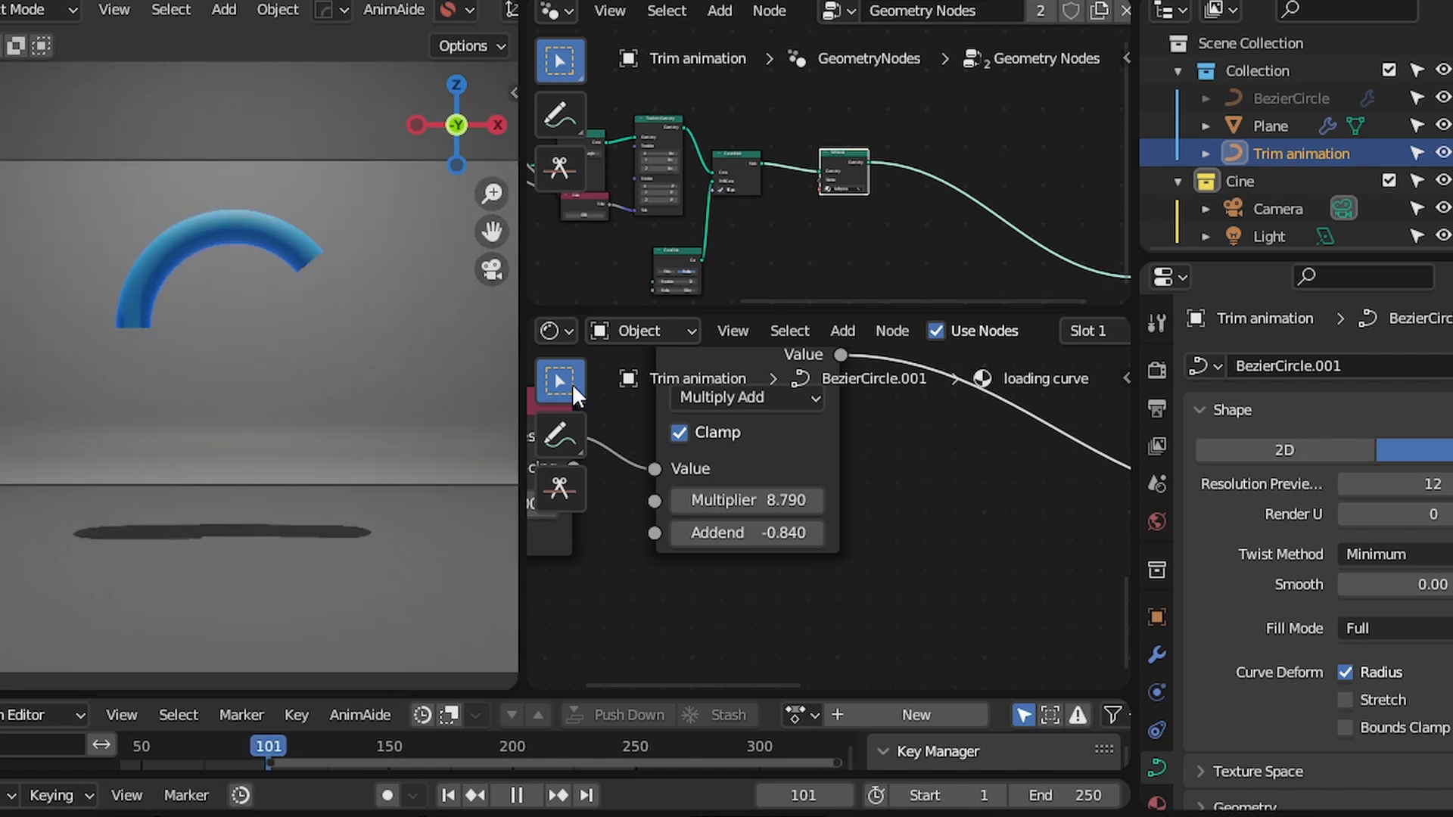
{"action": "scroll", "coordinate": [652, 528], "scroll_direction": "down", "scroll_amount": 5}
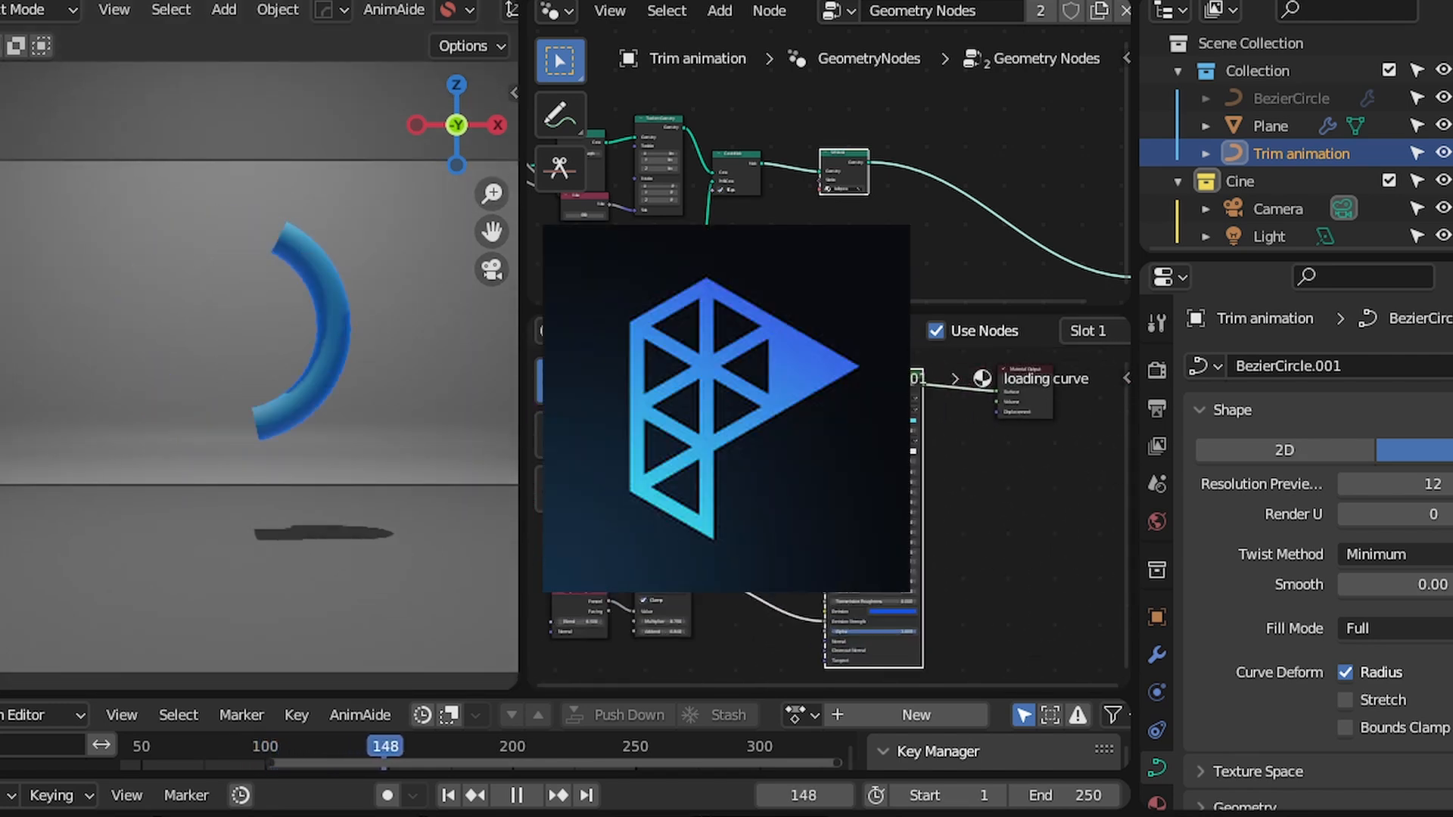
{"action": "scroll", "coordinate": [652, 528], "scroll_direction": "down", "scroll_amount": 3}
{"action": "scroll", "coordinate": [696, 522], "scroll_direction": "up", "scroll_amount": 3}
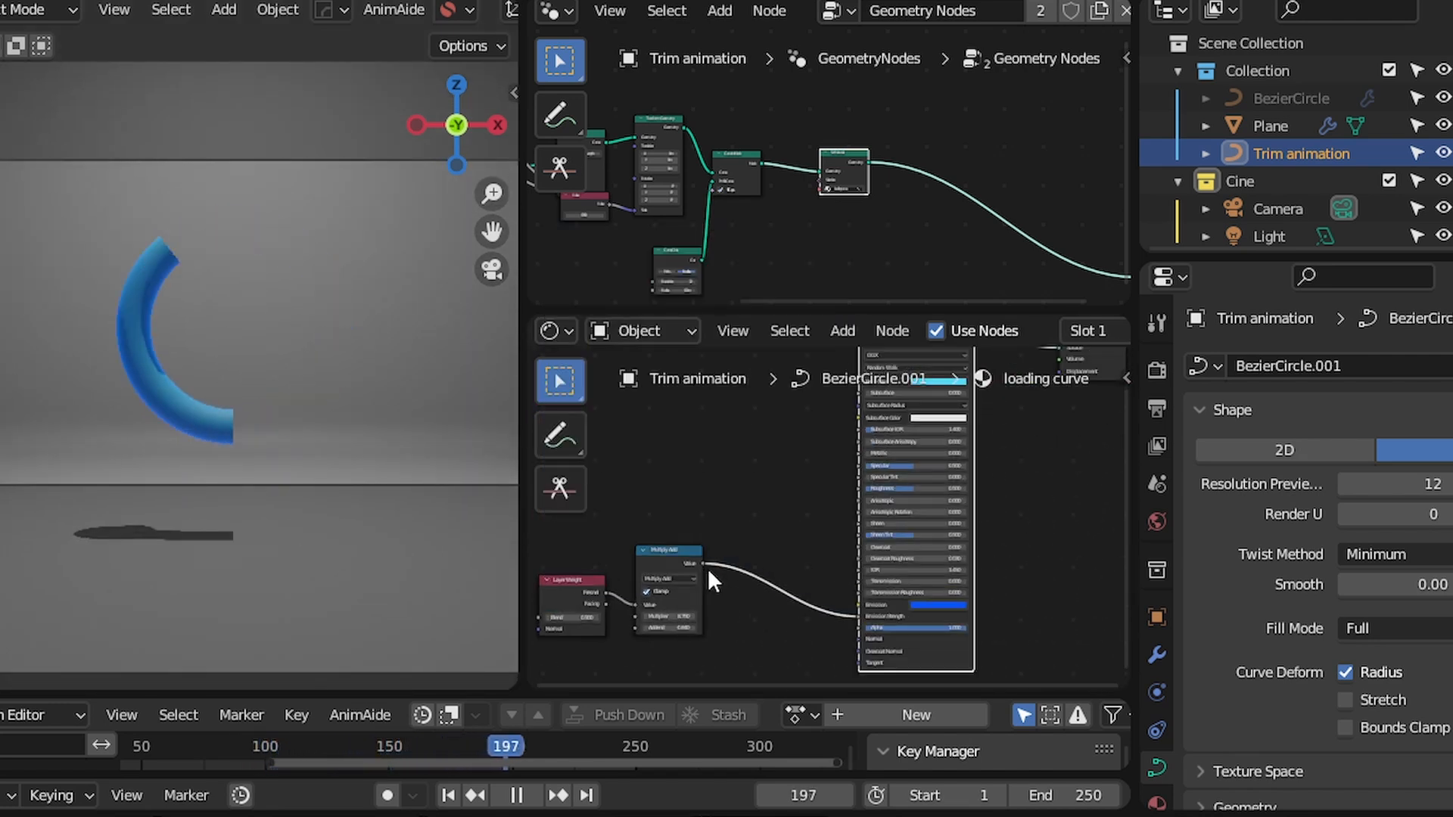
{"action": "scroll", "coordinate": [796, 478], "scroll_direction": "down", "scroll_amount": 2}
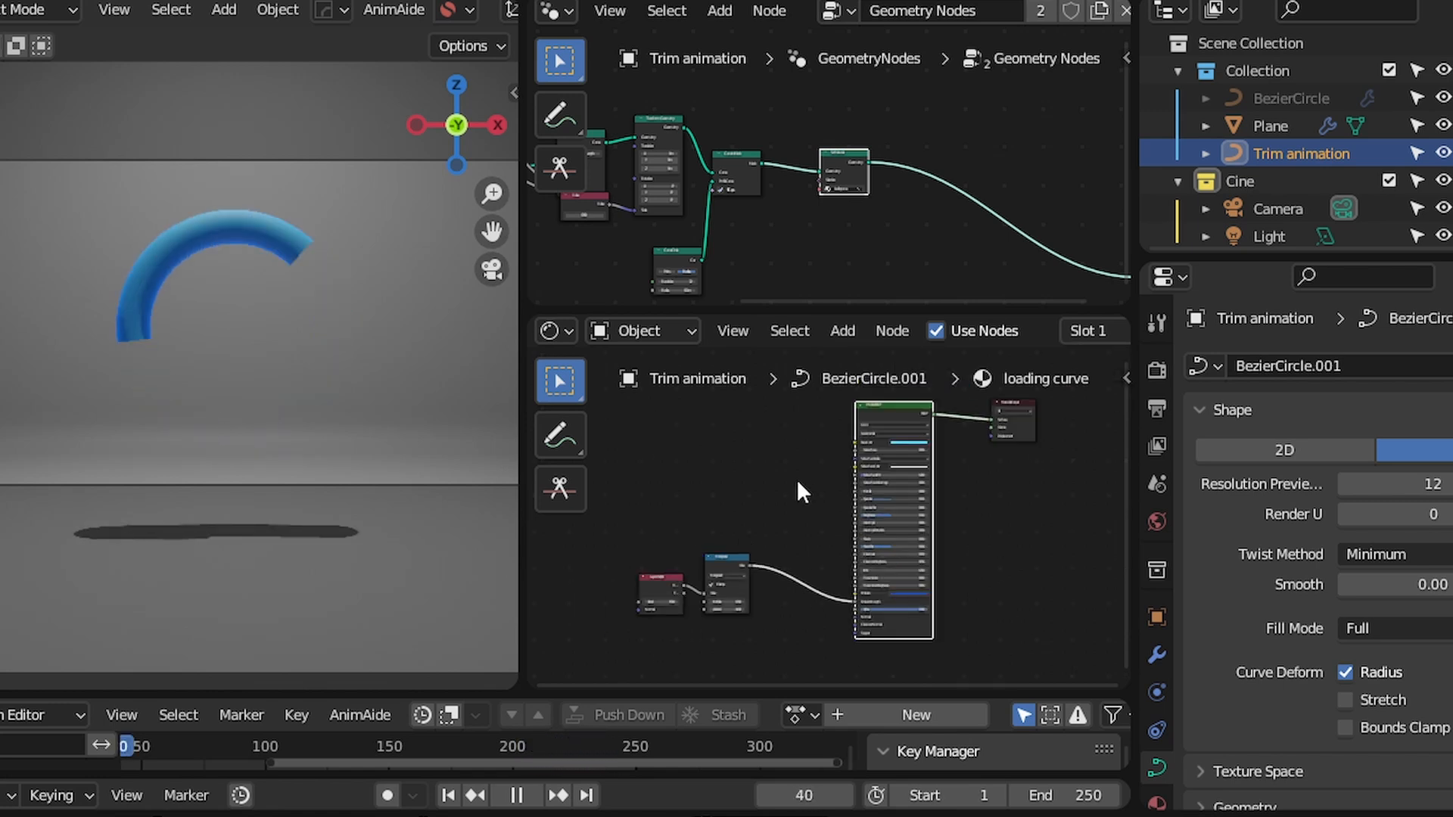
Give the backdrop plane a new material with a near-black base color and play the animation
{"action": "left_click", "coordinate": [415, 287]}
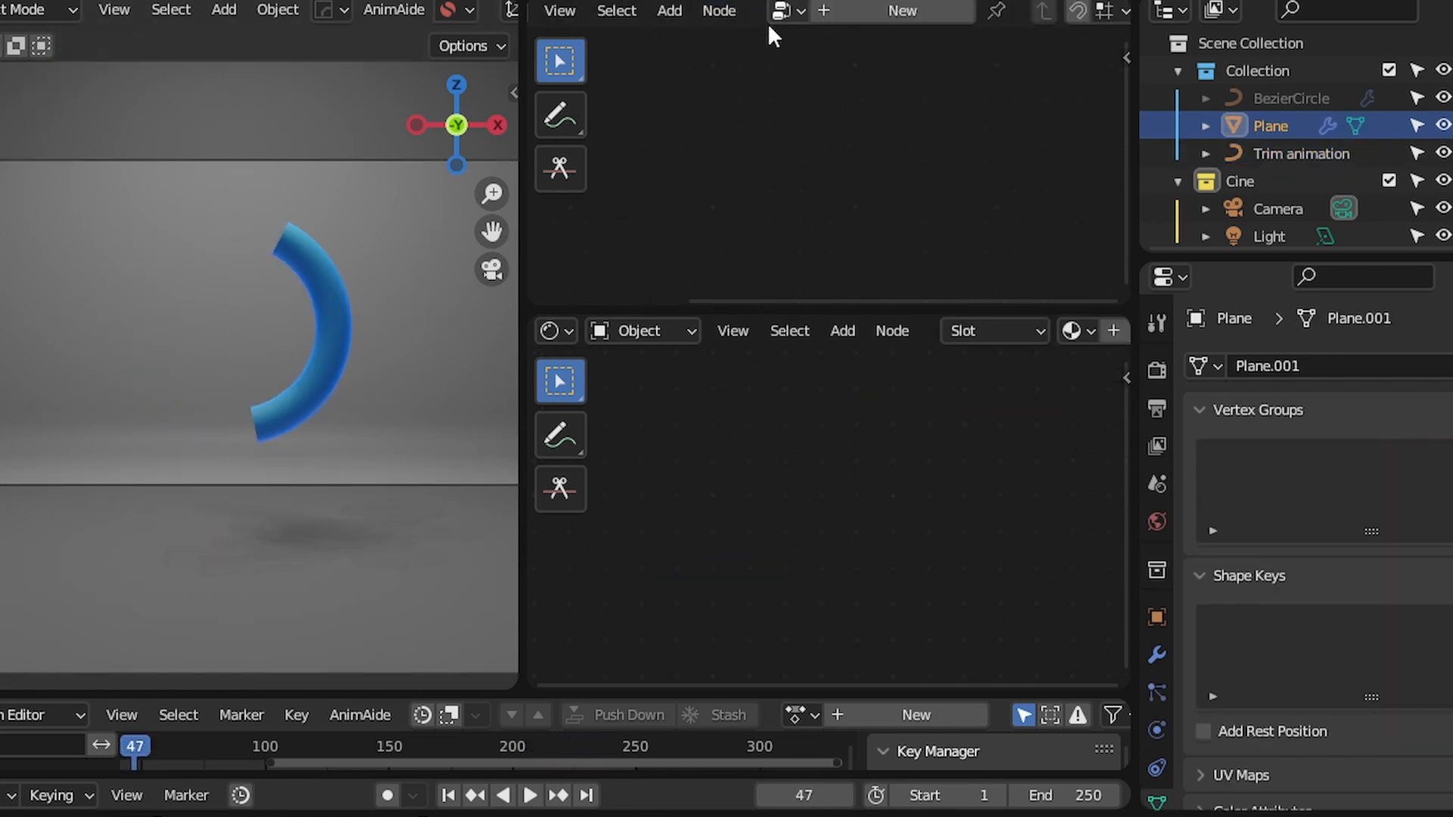
{"action": "scroll", "coordinate": [1014, 333], "scroll_direction": "down", "scroll_amount": 5}
{"action": "left_click", "coordinate": [935, 332]}
{"action": "scroll", "coordinate": [924, 484], "scroll_direction": "up", "scroll_amount": 1}
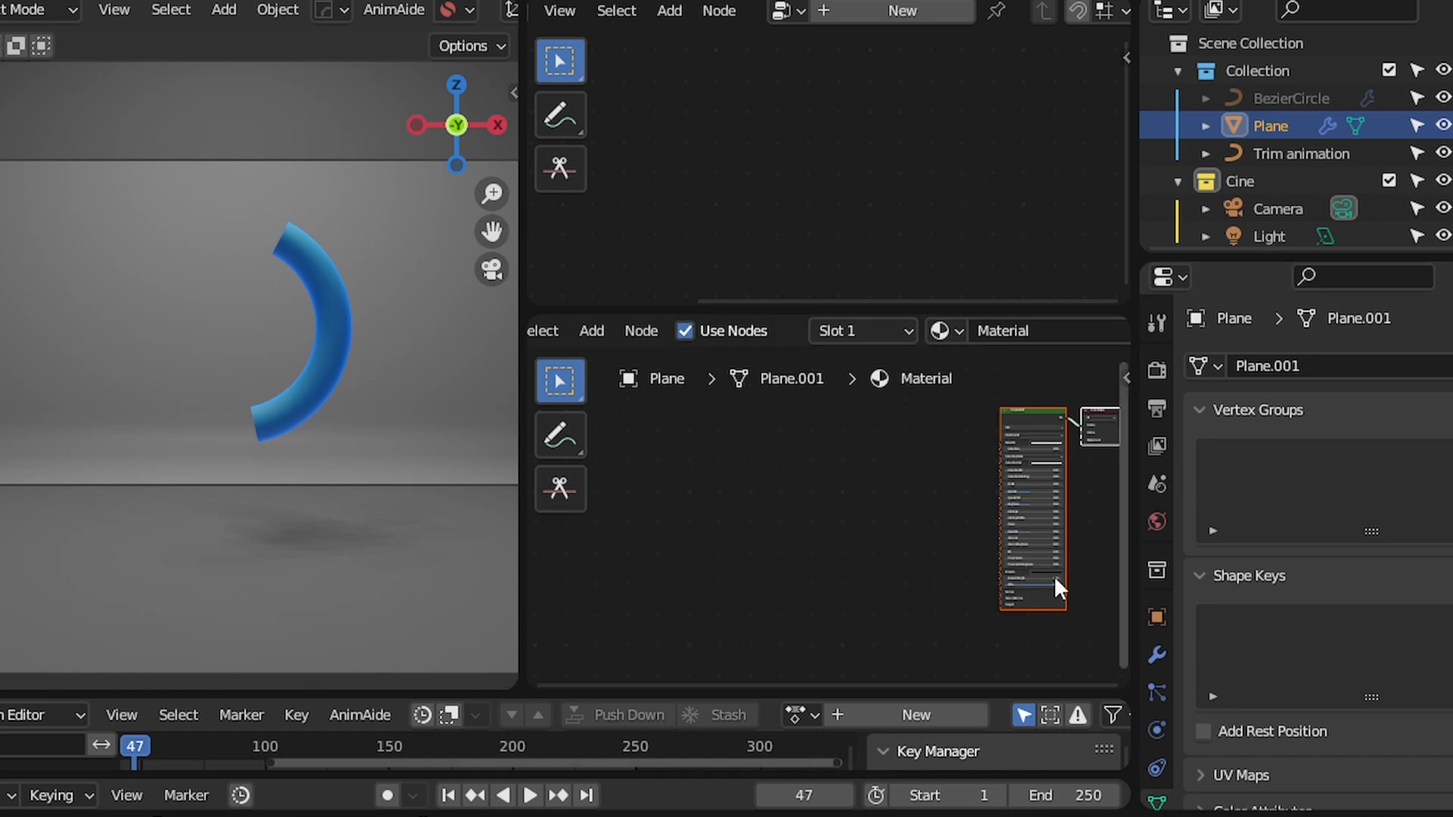
{"action": "left_click", "coordinate": [878, 585]}
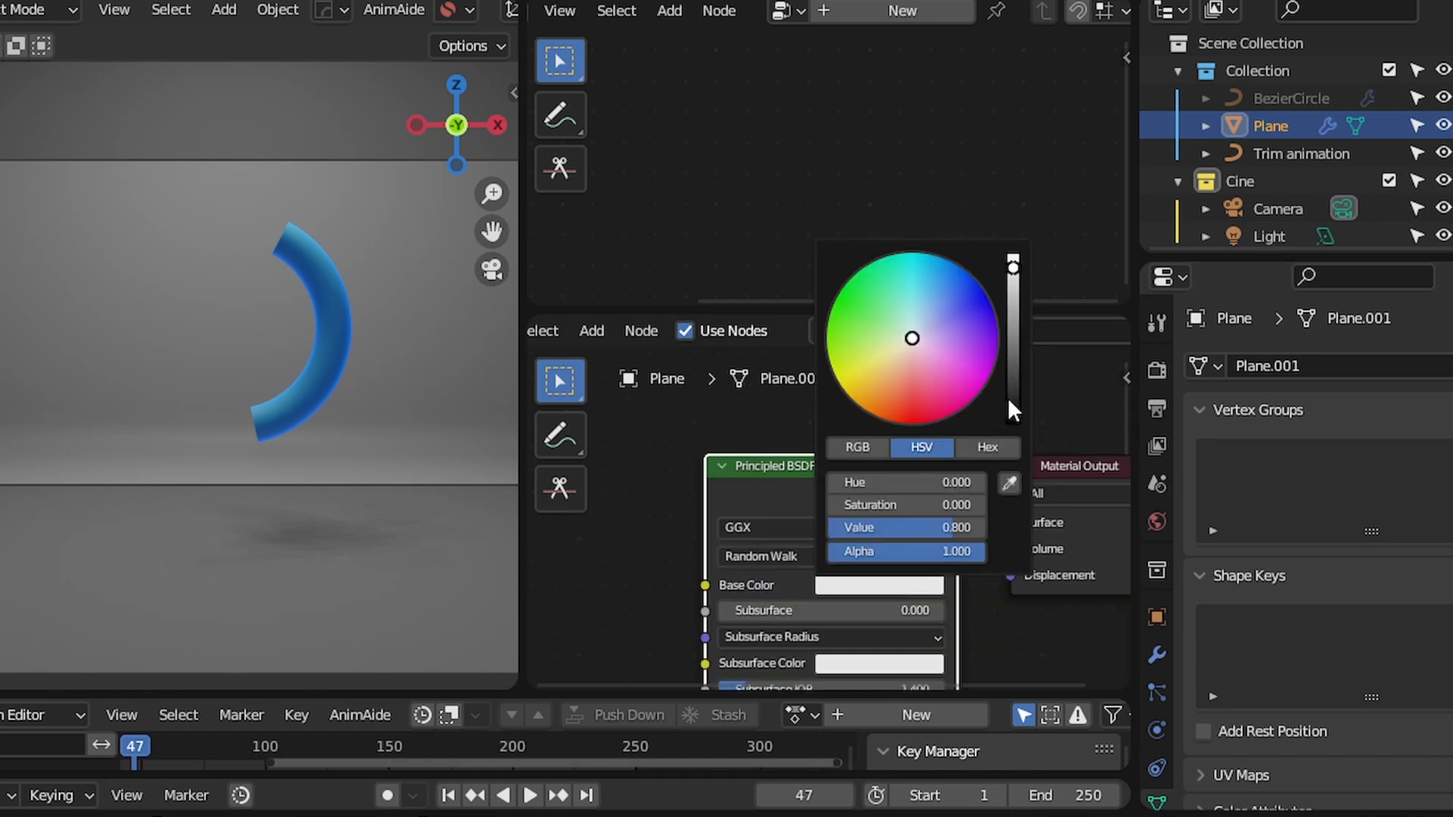
{"action": "left_click_drag", "start_coordinate": [1011, 398], "coordinate": [1014, 375]}
{"action": "key", "text": "space"}
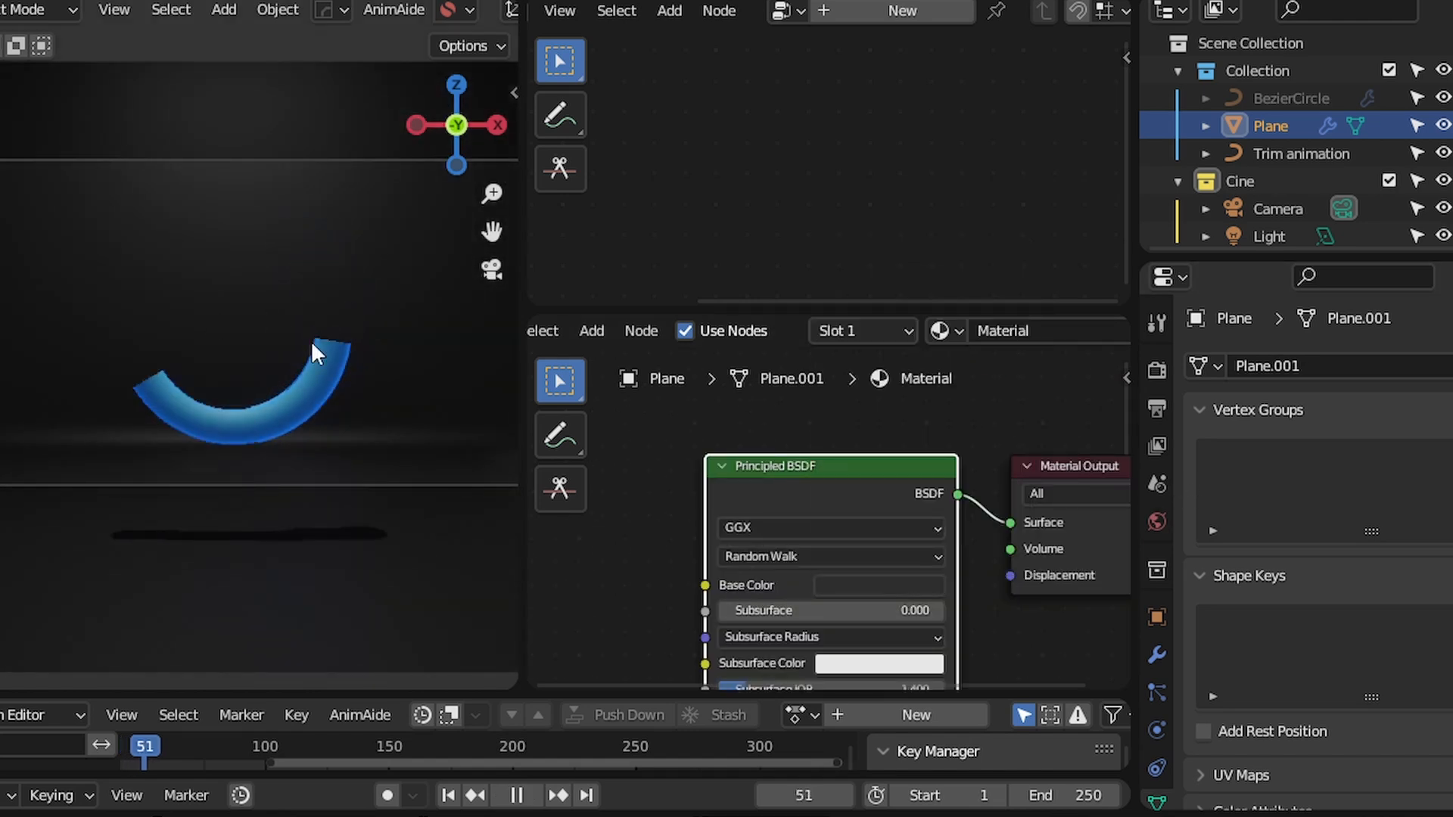
Set the backdrop material's roughness to 0.372 and lower its specular value
{"action": "scroll", "coordinate": [829, 452], "scroll_direction": "down", "scroll_amount": 2}
{"action": "middle_click_drag", "start_coordinate": [848, 604], "coordinate": [869, 516]}
{"action": "scroll", "coordinate": [869, 516], "scroll_direction": "up", "scroll_amount": 2}
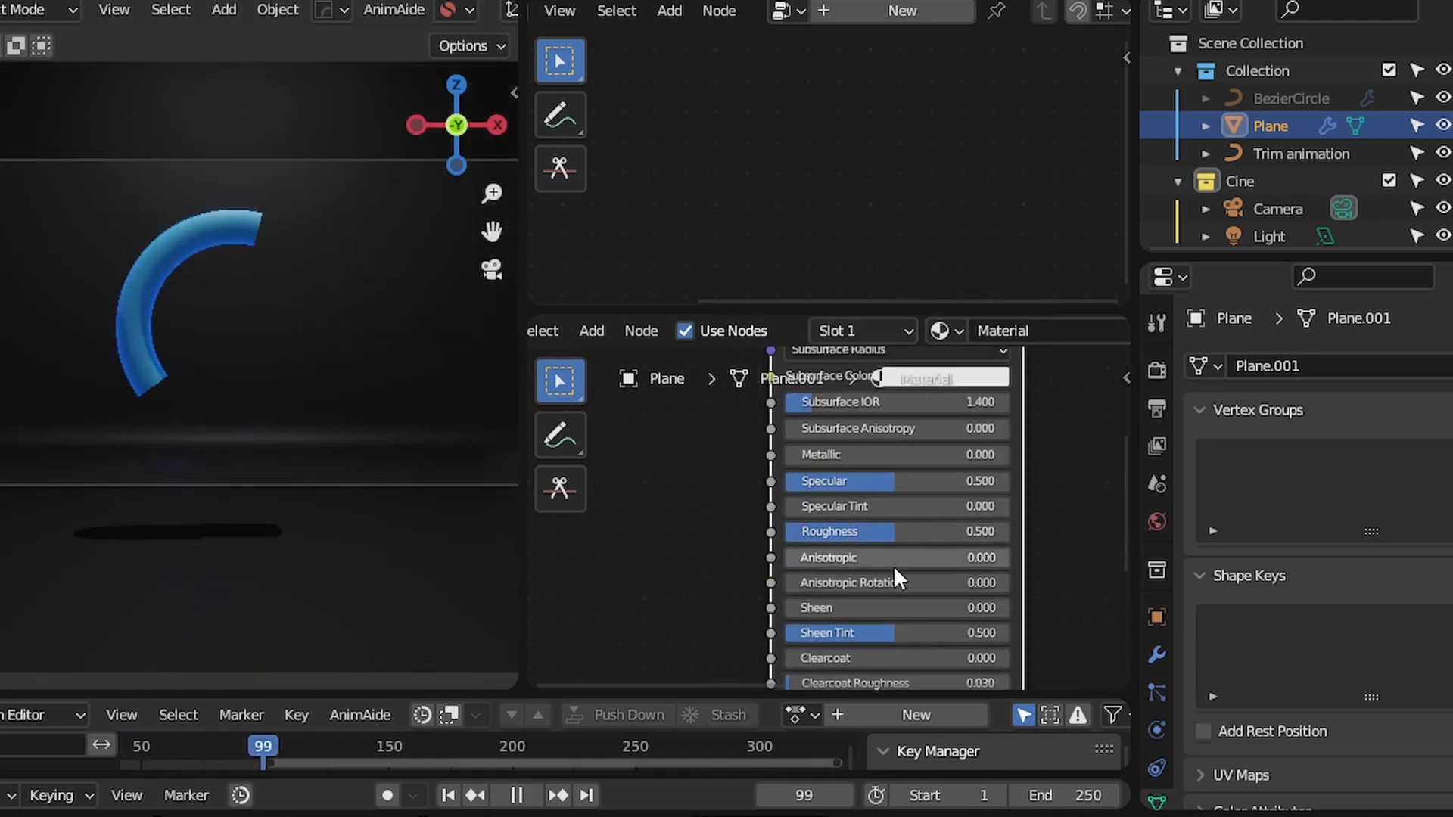
{"action": "left_click_drag", "start_coordinate": [893, 532], "coordinate": [855, 533]}
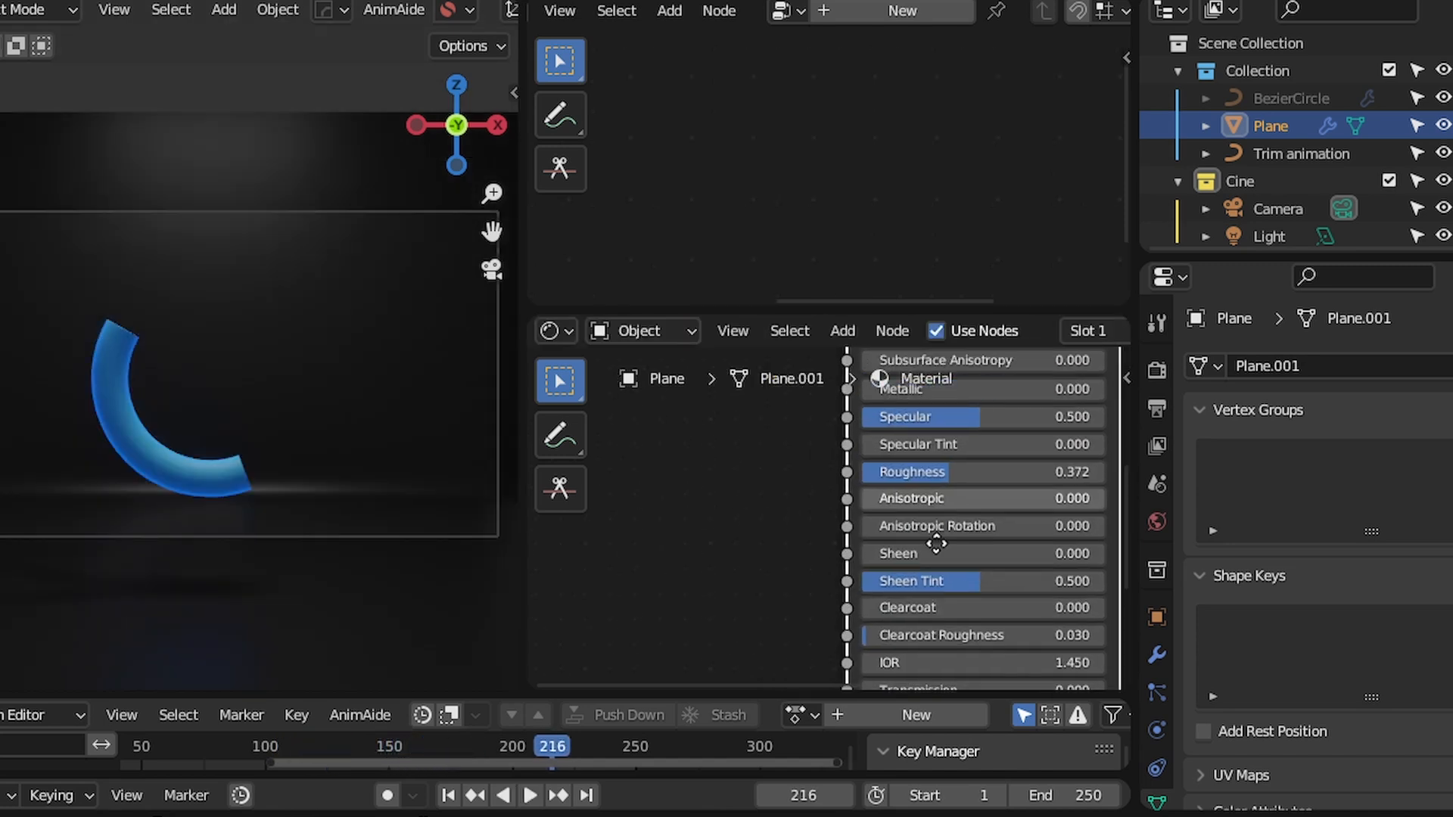
{"action": "middle_click_drag", "start_coordinate": [937, 543], "coordinate": [925, 616]}
{"action": "left_click_drag", "start_coordinate": [943, 490], "coordinate": [822, 505]}
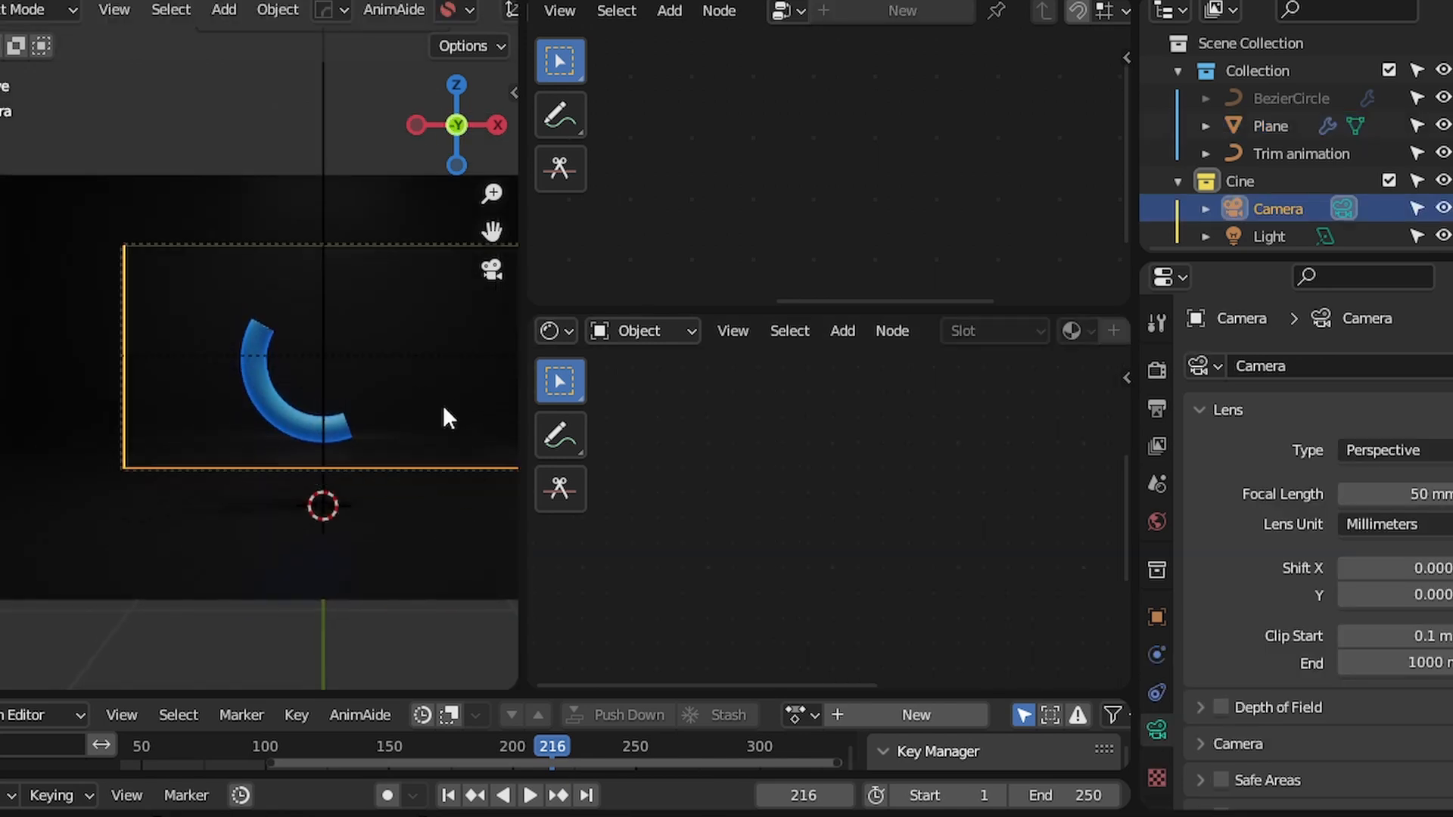
Move the camera down along global Z to reframe the loading curve, and play the animation
{"action": "key", "text": "y"}
{"action": "key", "text": "z"}
{"action": "left_click", "coordinate": [441, 419]}
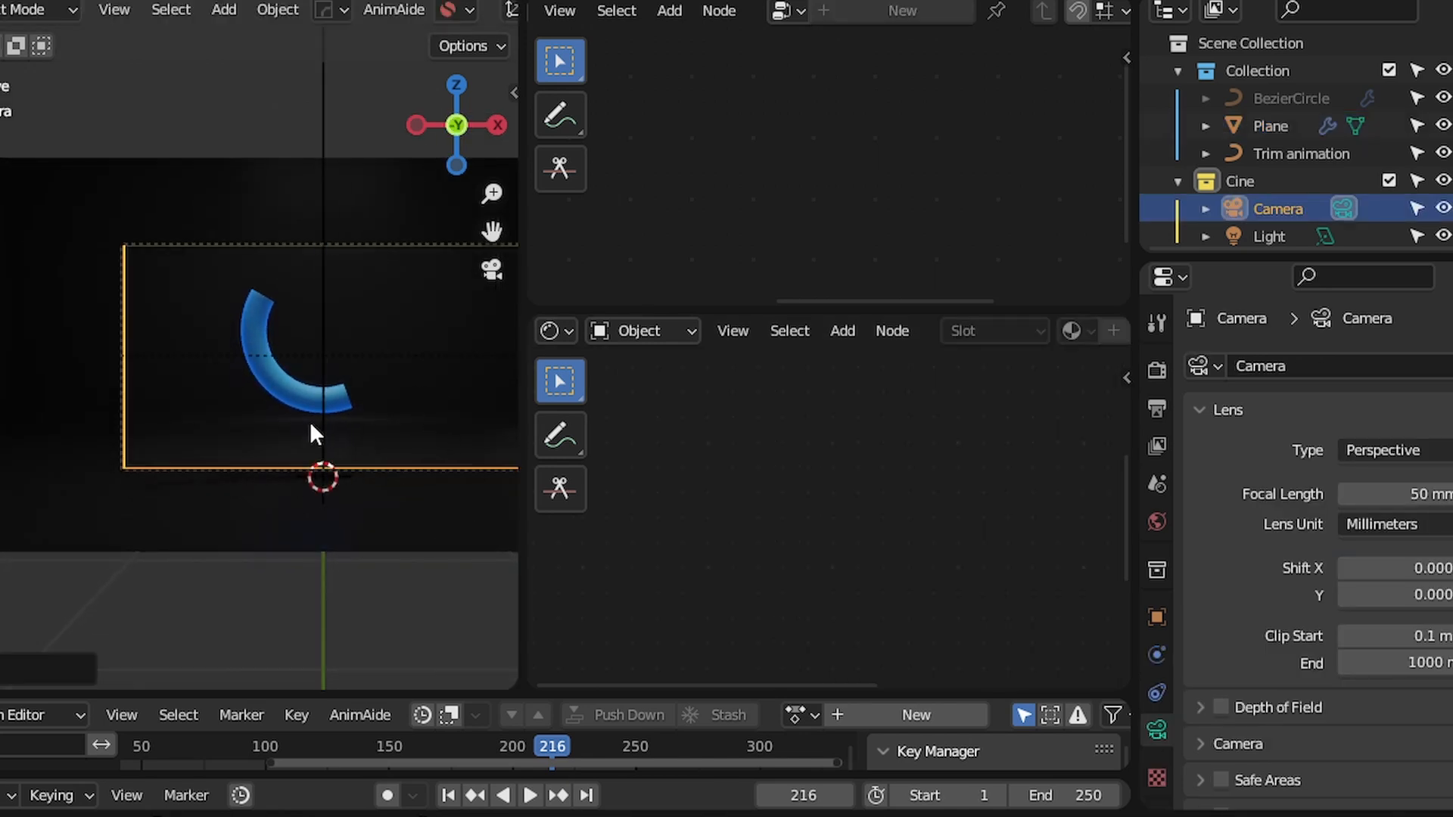
{"action": "key", "text": "space"}
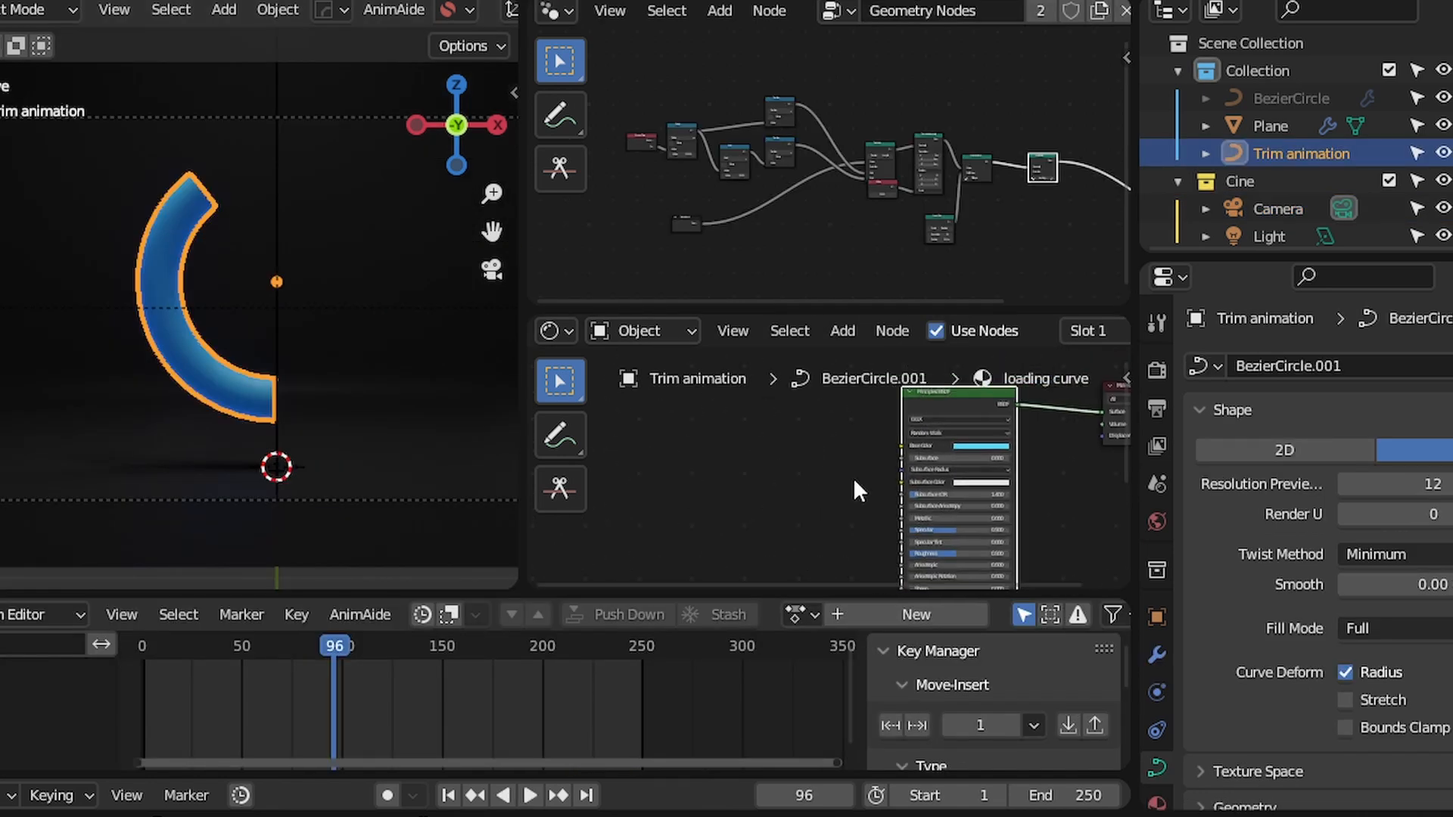
{"action": "key", "text": "shift+a"}
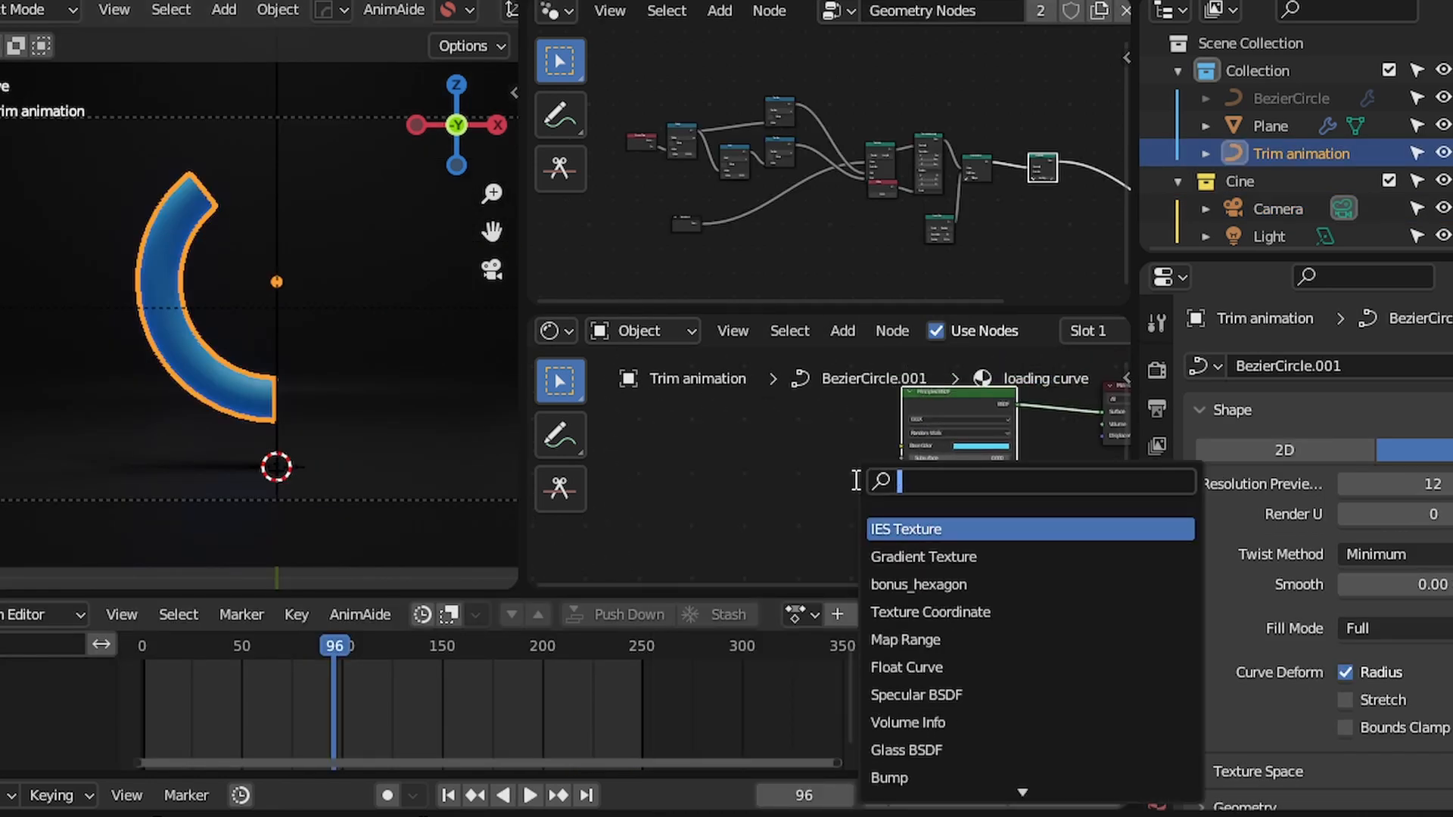
{"action": "type", "text": "gra"}
{"action": "key", "text": "Return"}
{"action": "right_click", "coordinate": [845, 454]}
{"action": "scroll", "coordinate": [810, 436], "scroll_direction": "up", "scroll_amount": 1}
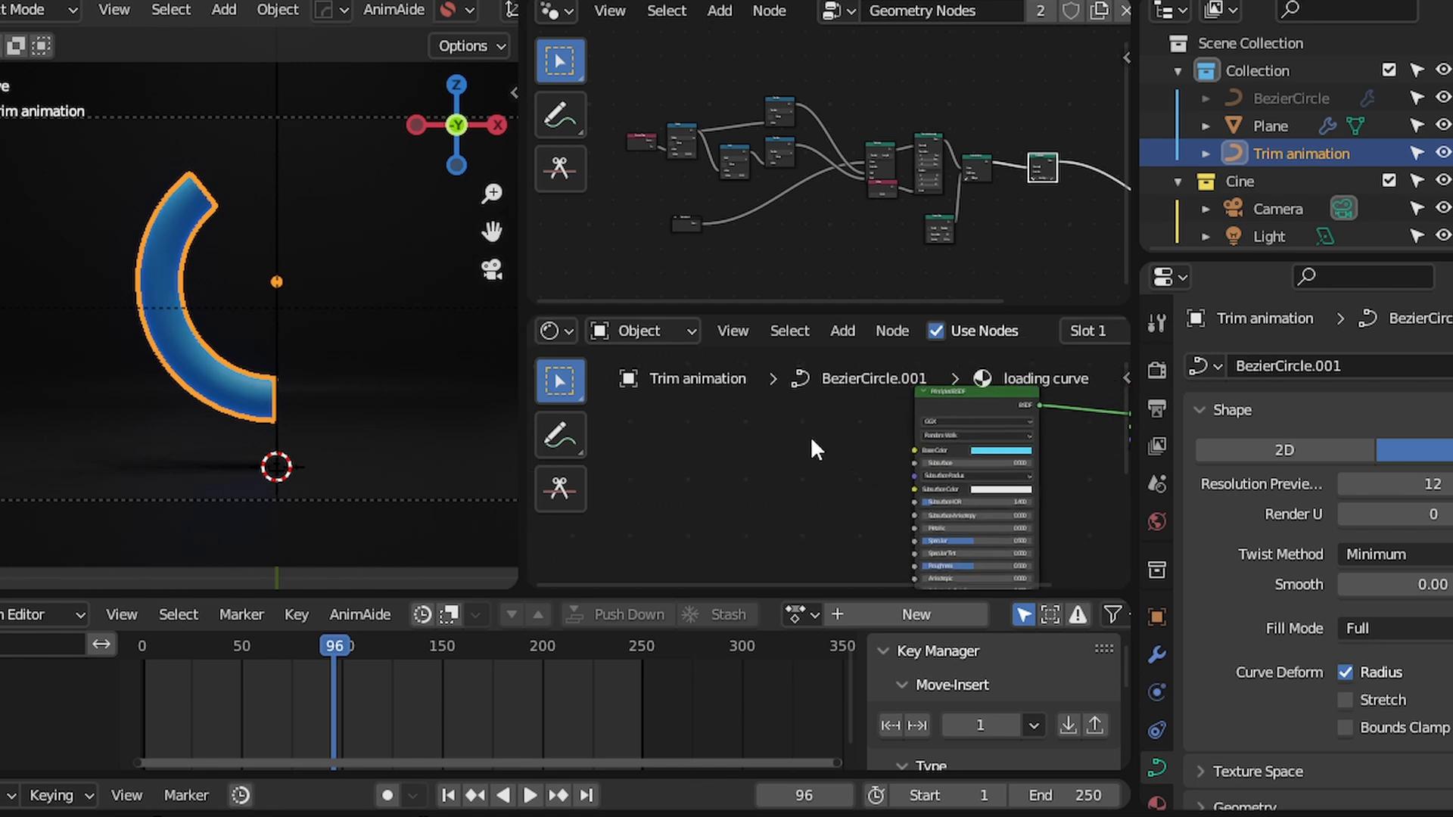
Add Texture Coordinate and Mapping nodes to the loading curve material, and delete the extra nodes that come with them
{"action": "key", "text": "shift+a"}
{"action": "type", "text": "ssep"}
{"action": "key", "text": "Return"}
{"action": "left_click", "coordinate": [646, 412]}
{"action": "key", "text": "ctrl+t"}
{"action": "middle_click_drag", "start_coordinate": [723, 438], "coordinate": [828, 440]}
{"action": "left_click", "coordinate": [841, 453]}
{"action": "key", "text": "x"}
{"action": "left_click", "coordinate": [732, 452]}
{"action": "key", "text": "x"}
{"action": "middle_click_drag", "start_coordinate": [704, 483], "coordinate": [840, 466]}
{"action": "scroll", "coordinate": [840, 466], "scroll_direction": "up", "scroll_amount": 2}
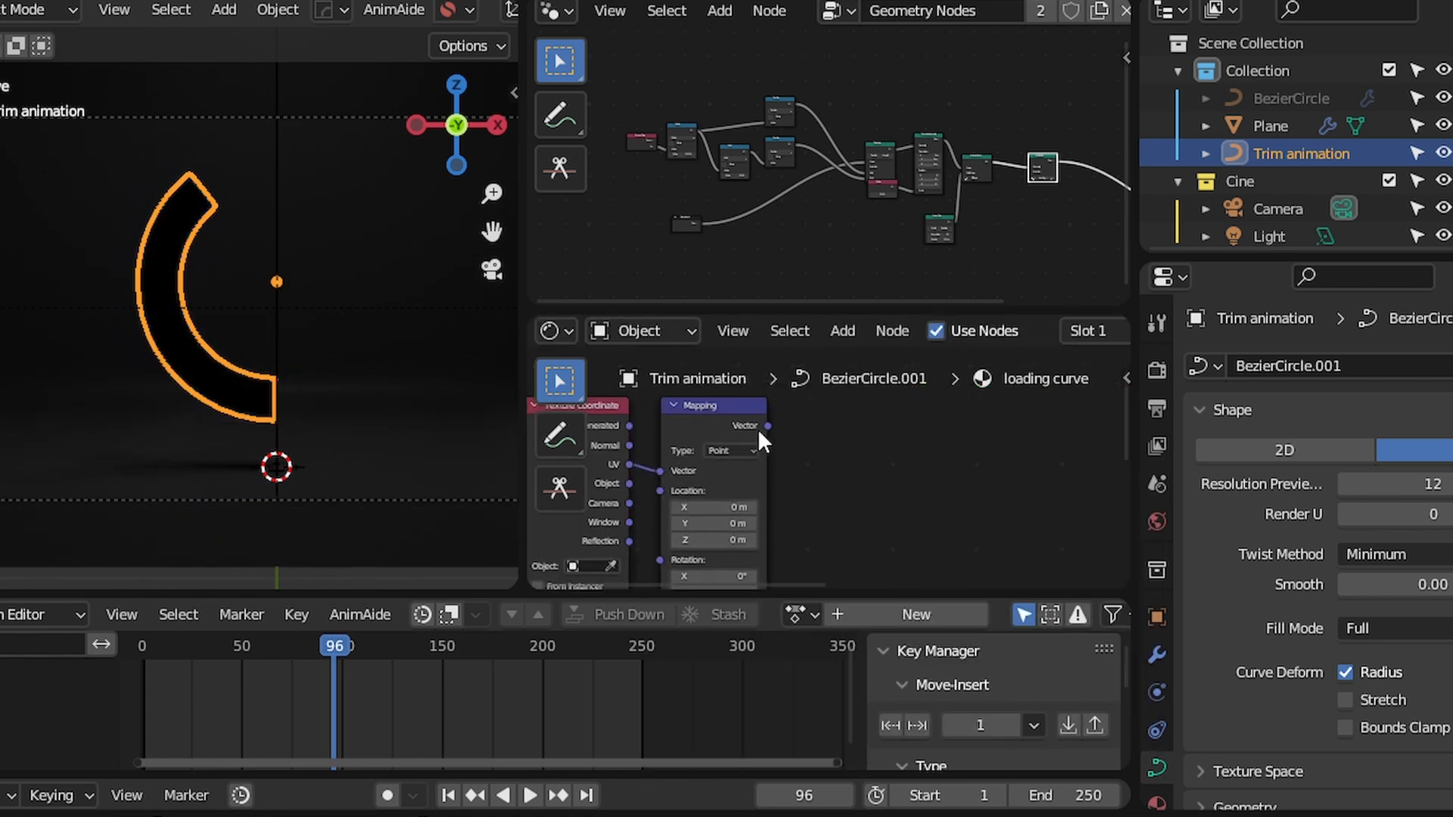
Add a Separate XYZ node fed by the Mapping vector and place it beside the Mapping node
{"action": "left_click_drag", "start_coordinate": [768, 426], "coordinate": [837, 482]}
{"action": "type", "text": "sepa"}
{"action": "key", "text": "Return"}
{"action": "left_click", "coordinate": [838, 482]}
{"action": "middle_click_drag", "start_coordinate": [727, 454], "coordinate": [818, 548]}
{"action": "scroll", "coordinate": [819, 548], "scroll_direction": "up", "scroll_amount": 1}
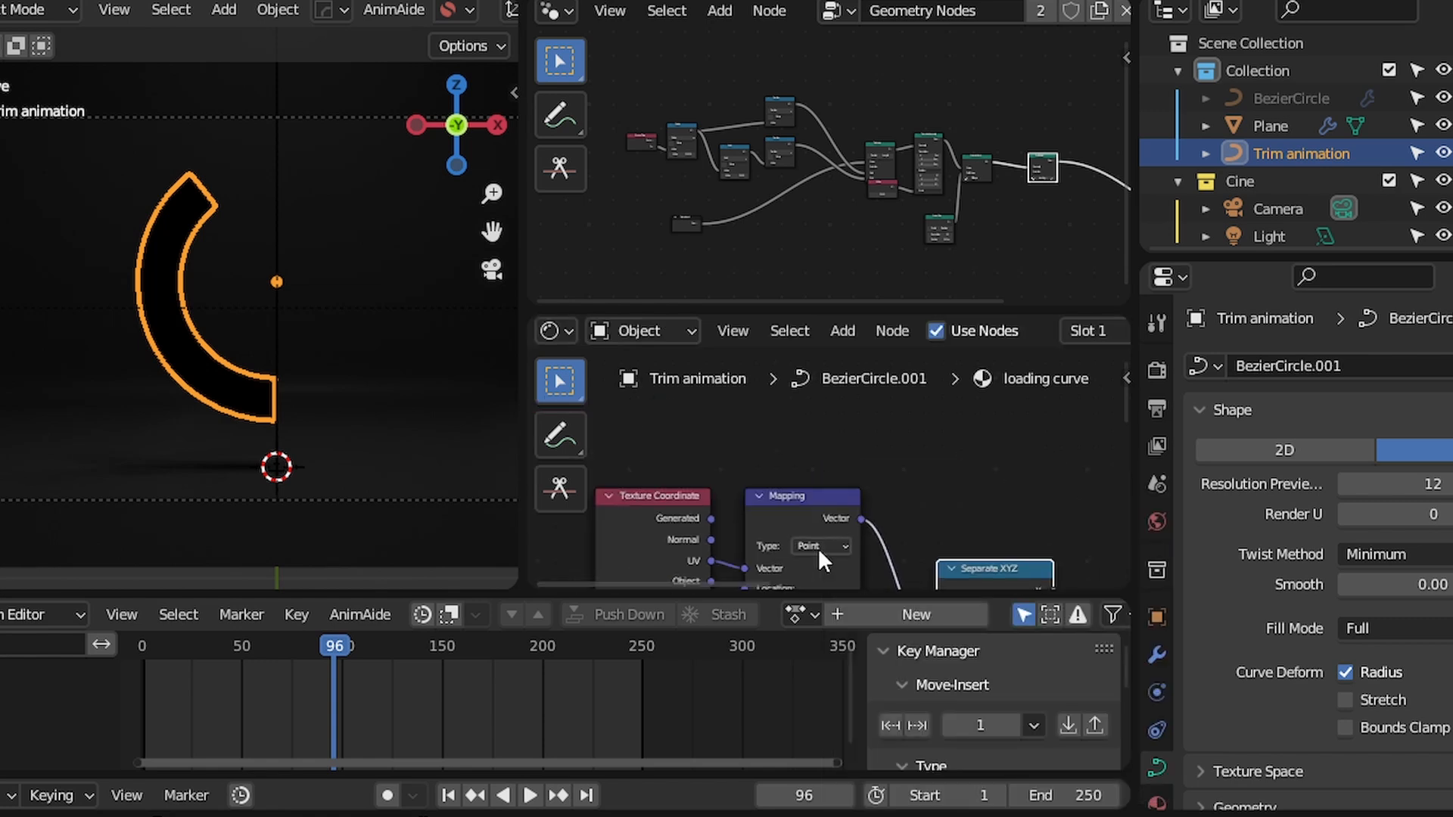
{"action": "key", "text": "g"}
{"action": "left_click", "coordinate": [847, 458]}
Feed the Mapping node with Generated coordinates and preview the Separate XYZ node's X output on the curve
{"action": "middle_click_drag", "start_coordinate": [662, 503], "coordinate": [705, 441]}
{"action": "scroll", "coordinate": [738, 452], "scroll_direction": "up", "scroll_amount": 2}
{"action": "middle_click_drag", "start_coordinate": [779, 530], "coordinate": [641, 484]}
{"action": "scroll", "coordinate": [641, 484], "scroll_direction": "down", "scroll_amount": 2}
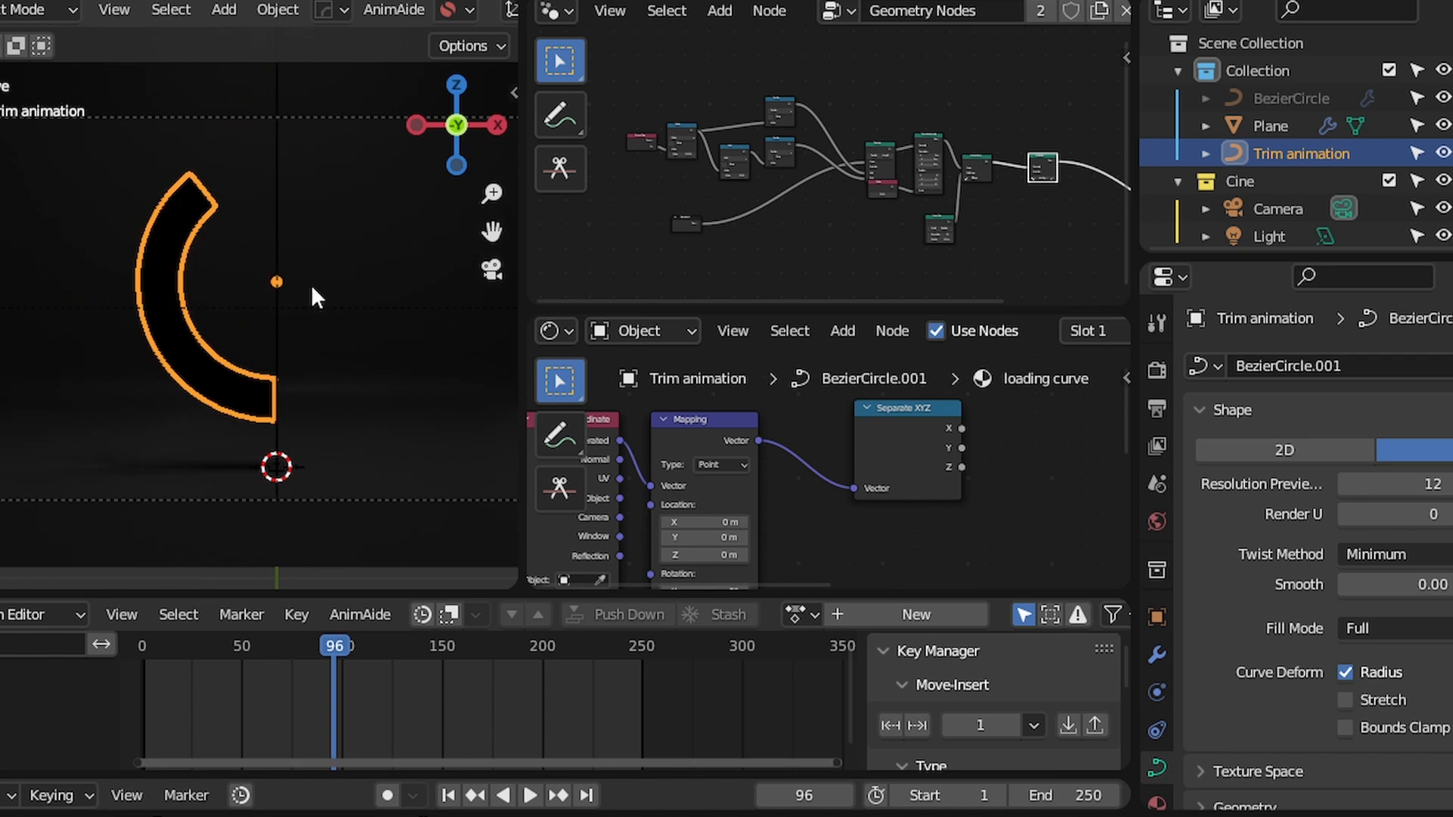
{"action": "scroll", "coordinate": [685, 480], "scroll_direction": "down", "scroll_amount": 2}
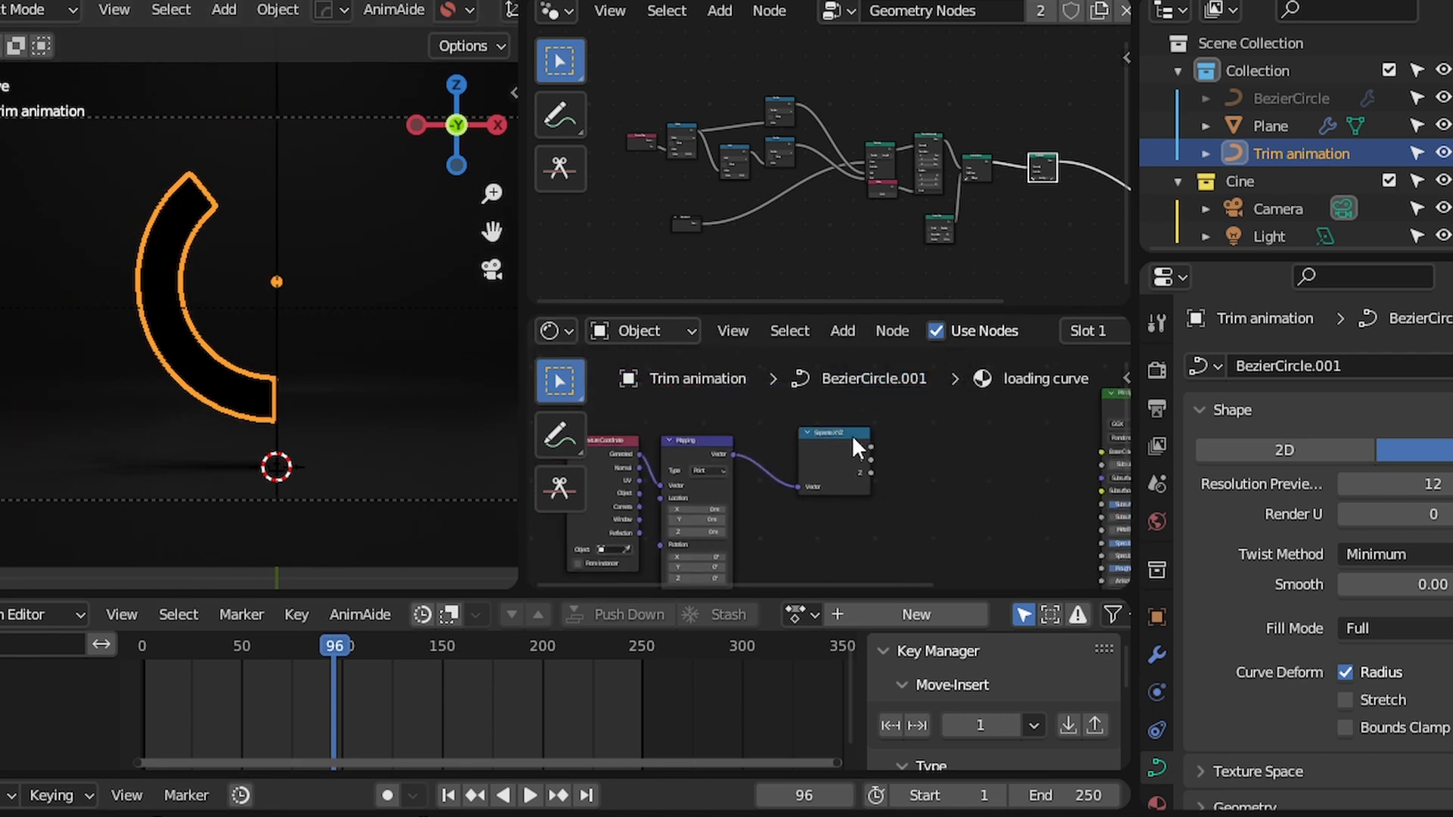
{"action": "left_click", "coordinate": [854, 448], "text": "ctrl+shift"}
{"action": "scroll", "coordinate": [841, 456], "scroll_direction": "up", "scroll_amount": 1}
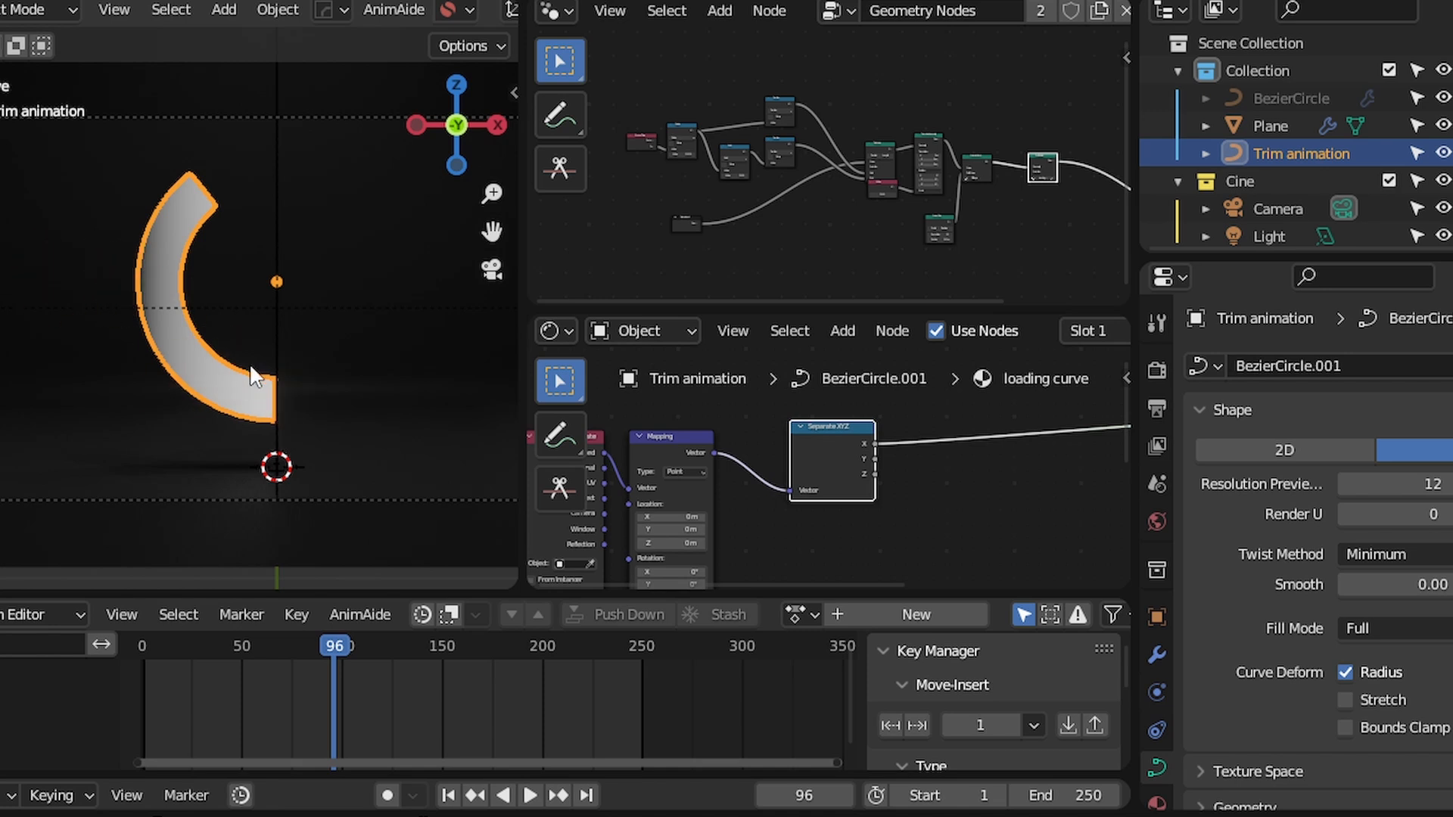
Scrub back and forth through the frames to examine how the Generated-coordinate gradient behaves as the curve moves
{"action": "scroll", "coordinate": [321, 333], "scroll_direction": "down", "scroll_amount": 16, "text": "alt"}
{"action": "scroll", "coordinate": [344, 366], "scroll_direction": "up", "scroll_amount": 11, "text": "alt"}
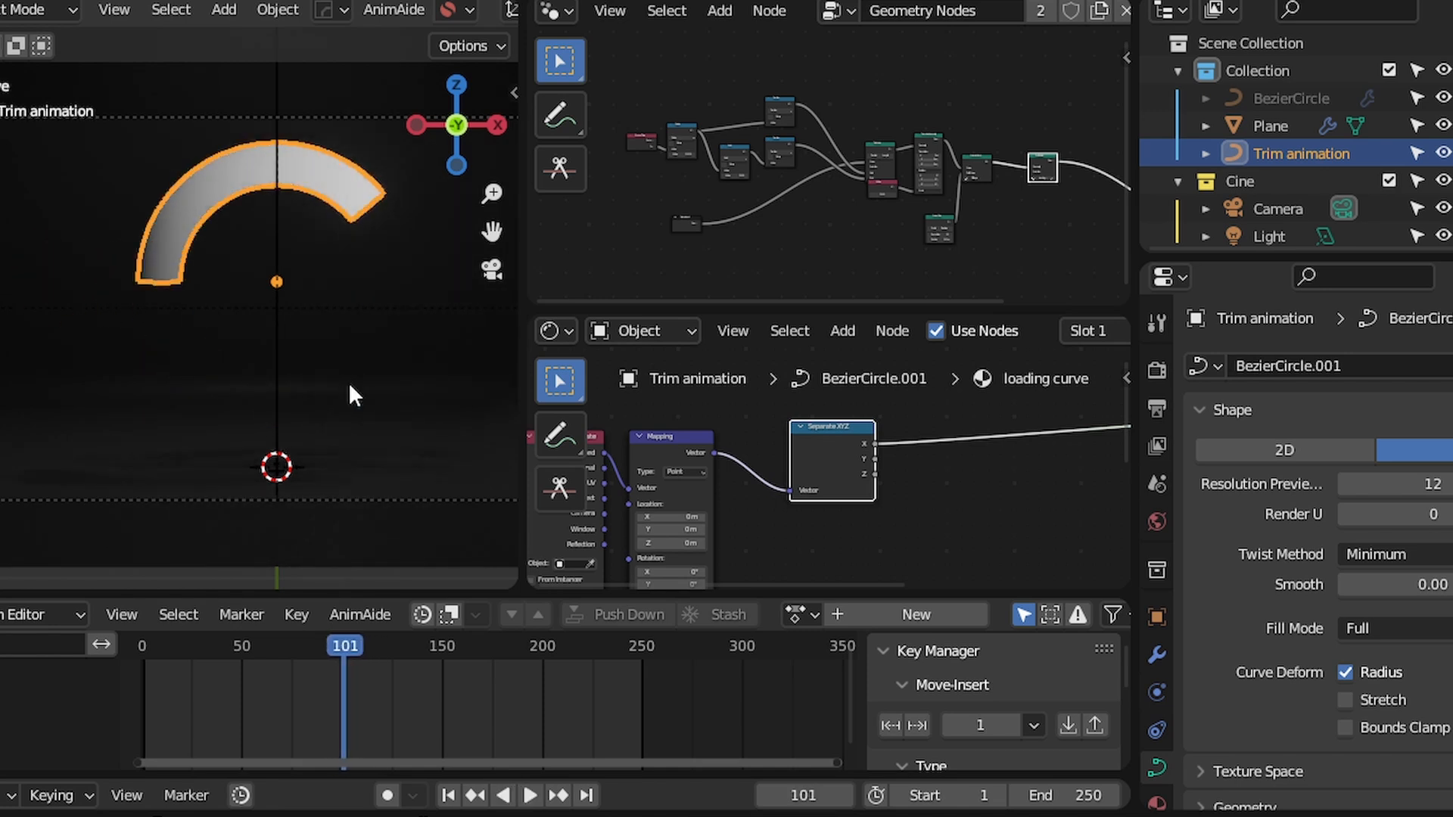
{"action": "scroll", "coordinate": [247, 335], "scroll_direction": "up", "scroll_amount": 5, "text": "alt"}
{"action": "scroll", "coordinate": [166, 376], "scroll_direction": "down", "scroll_amount": 5, "text": "alt"}
{"action": "scroll", "coordinate": [189, 334], "scroll_direction": "down", "scroll_amount": 1, "text": "alt"}
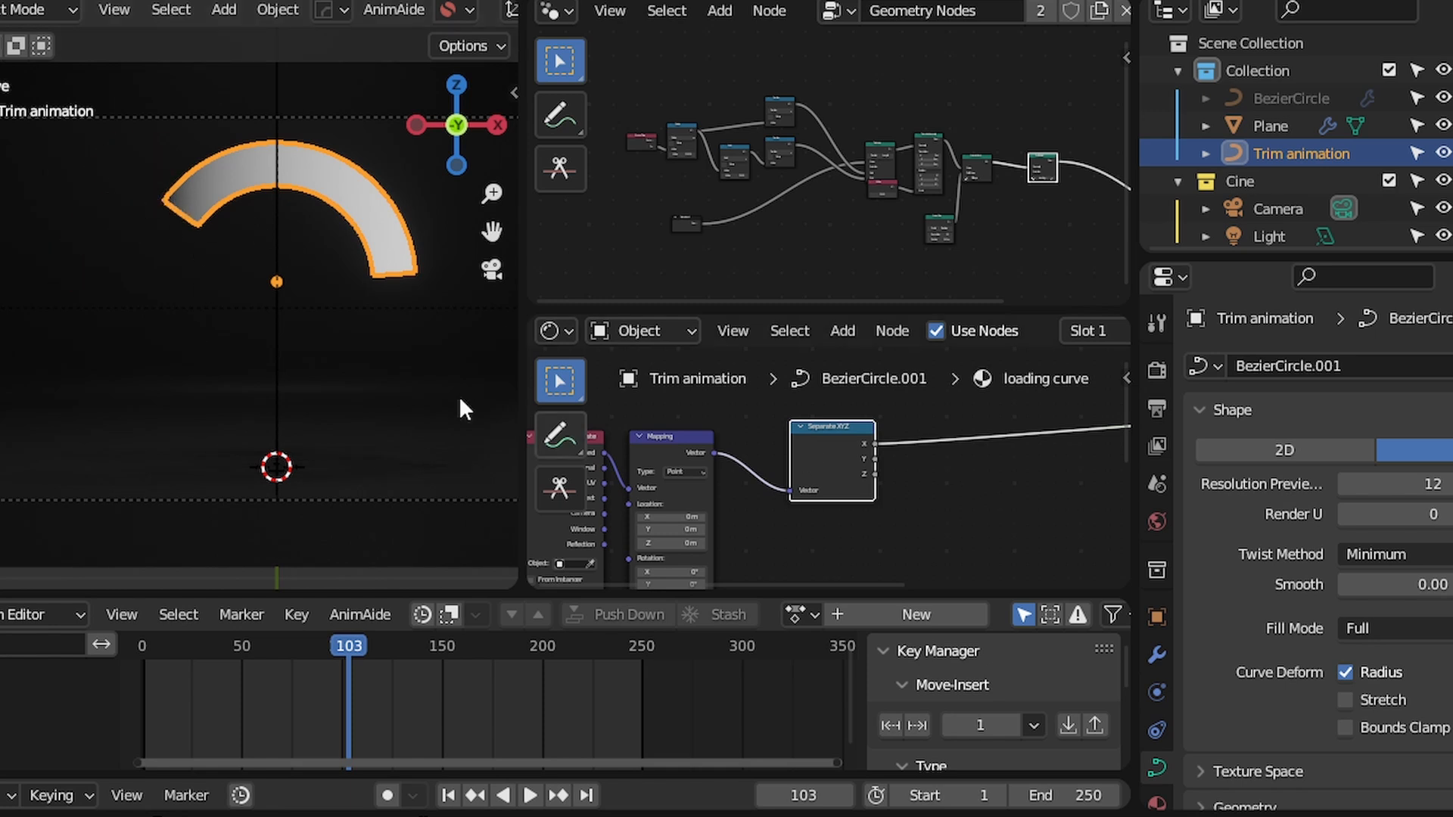
{"action": "scroll", "coordinate": [206, 278], "scroll_direction": "down", "scroll_amount": 13, "text": "alt"}
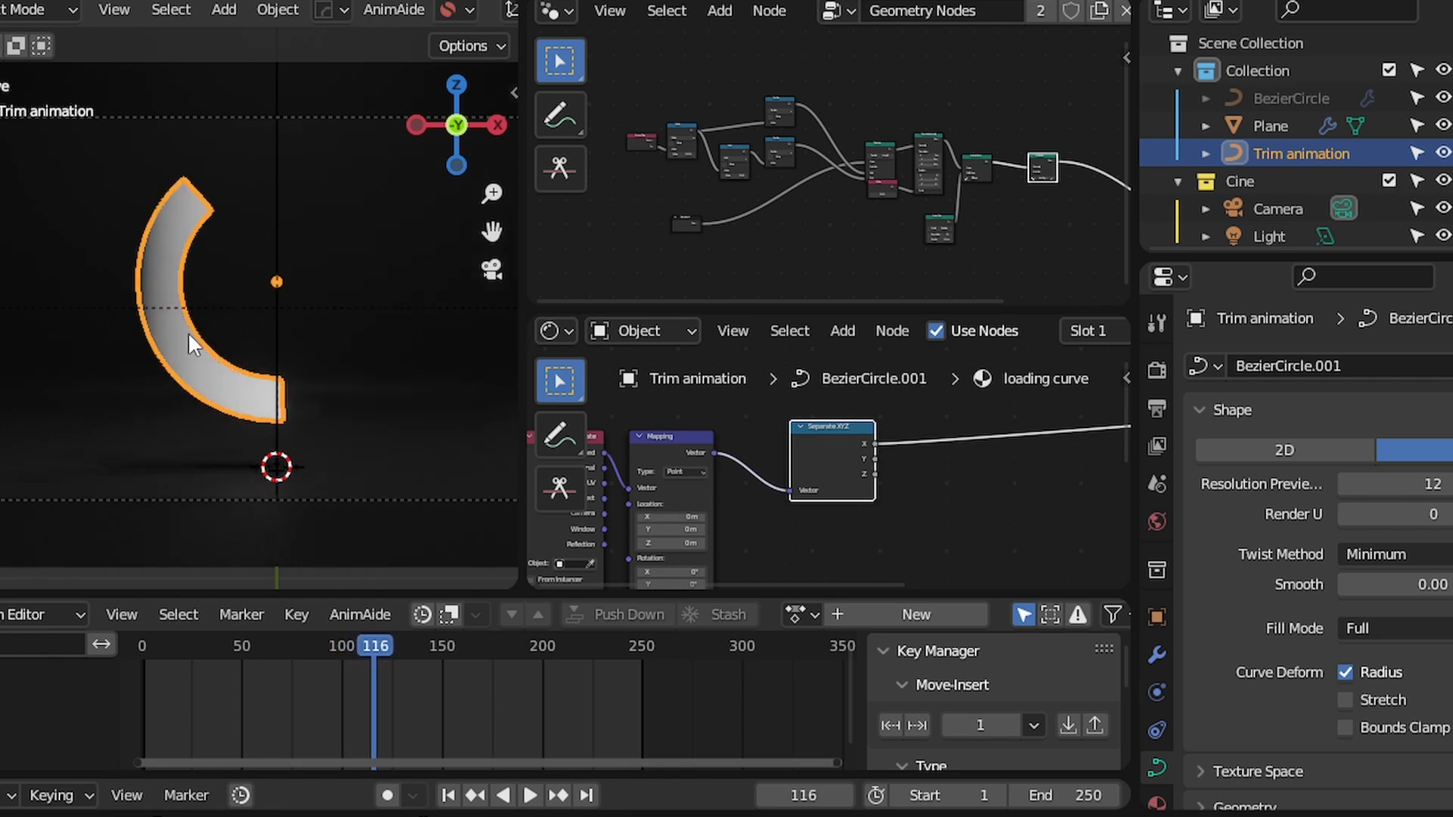
{"action": "scroll", "coordinate": [248, 346], "scroll_direction": "up", "scroll_amount": 13, "text": "alt"}
{"action": "scroll", "coordinate": [227, 214], "scroll_direction": "down", "scroll_amount": 12, "text": "alt"}
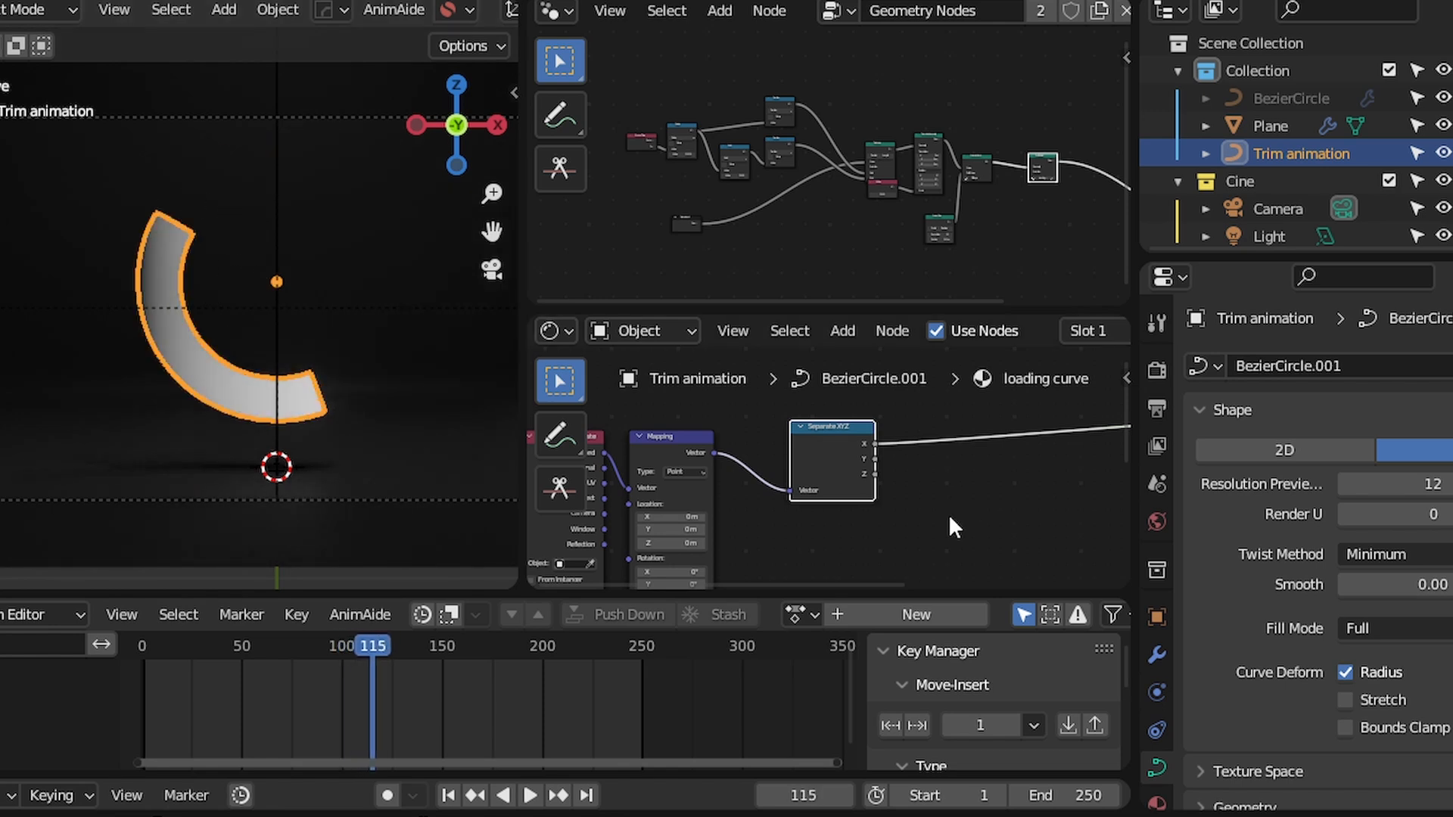
Feed the Mapping node with Object coordinates instead of Generated, and scrub the frames to check the Y gradient
{"action": "scroll", "coordinate": [933, 446], "scroll_direction": "up", "scroll_amount": 3}
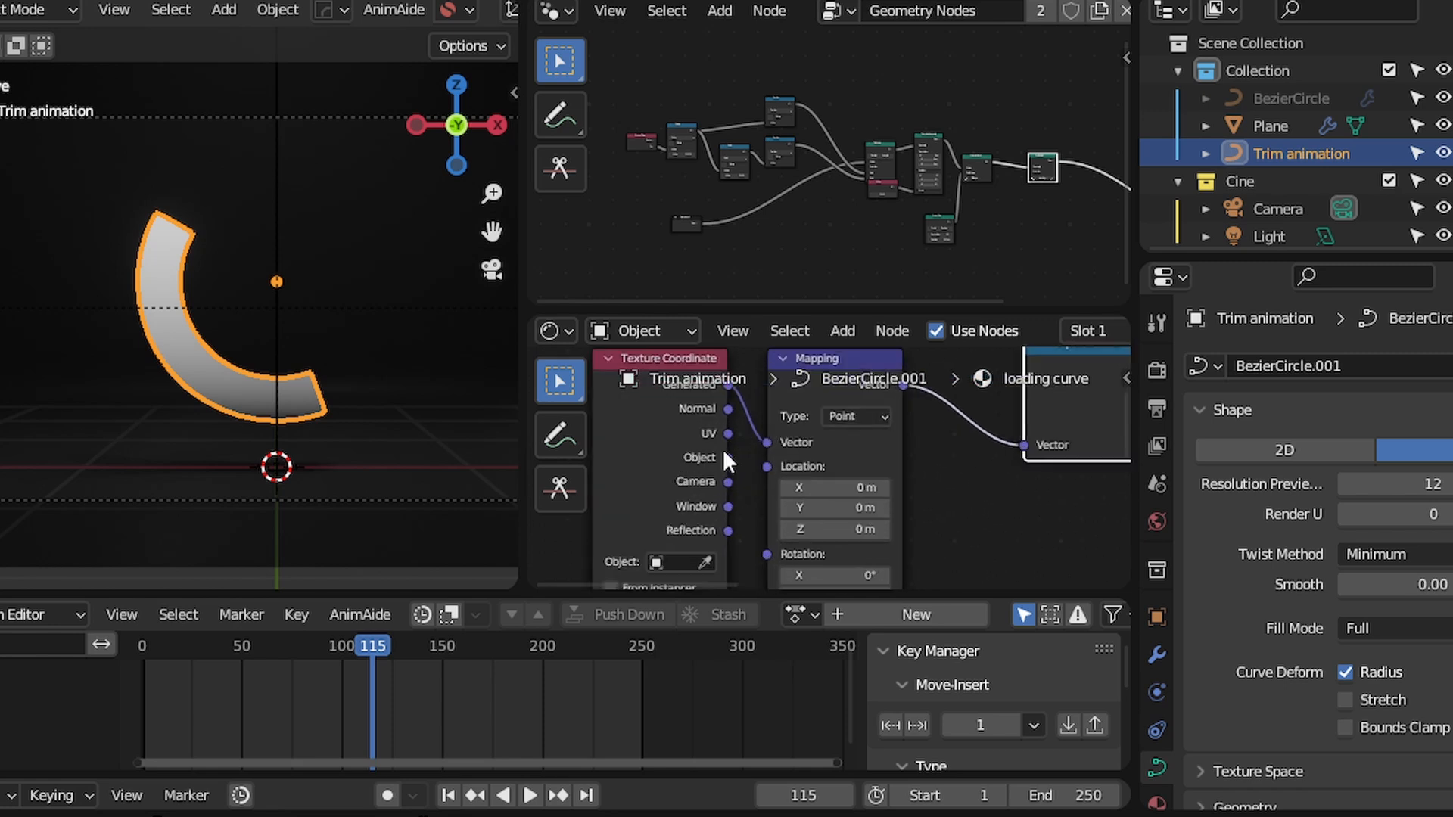
{"action": "left_click_drag", "start_coordinate": [726, 457], "coordinate": [768, 441]}
{"action": "scroll", "coordinate": [325, 424], "scroll_direction": "down", "scroll_amount": 8, "text": "alt"}
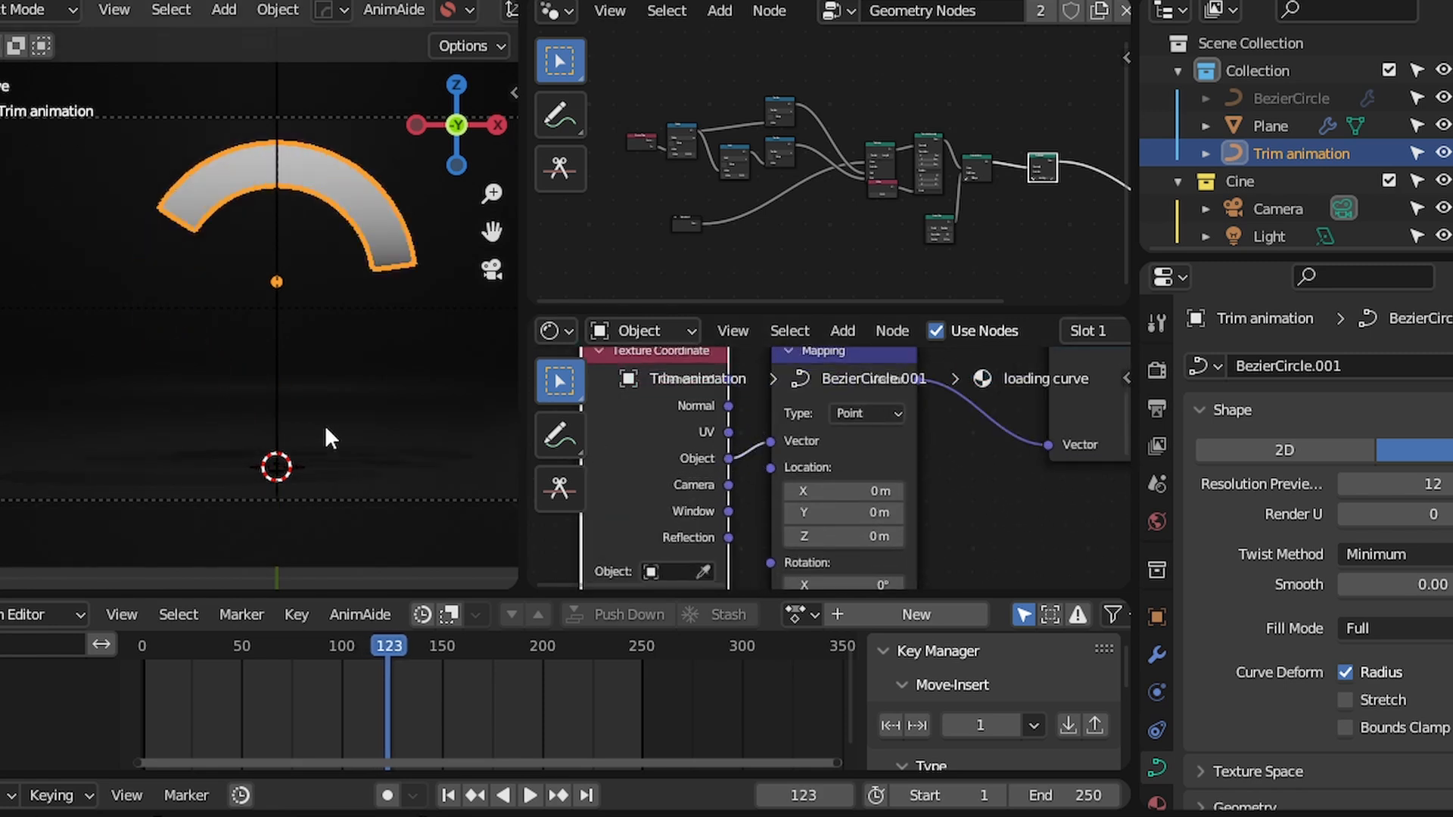
{"action": "scroll", "coordinate": [325, 424], "scroll_direction": "up", "scroll_amount": 5, "text": "alt"}
{"action": "scroll", "coordinate": [310, 413], "scroll_direction": "down", "scroll_amount": 5, "text": "alt"}
{"action": "scroll", "coordinate": [227, 340], "scroll_direction": "up", "scroll_amount": 5, "text": "alt"}
{"action": "scroll", "coordinate": [163, 279], "scroll_direction": "down", "scroll_amount": 4, "text": "alt"}
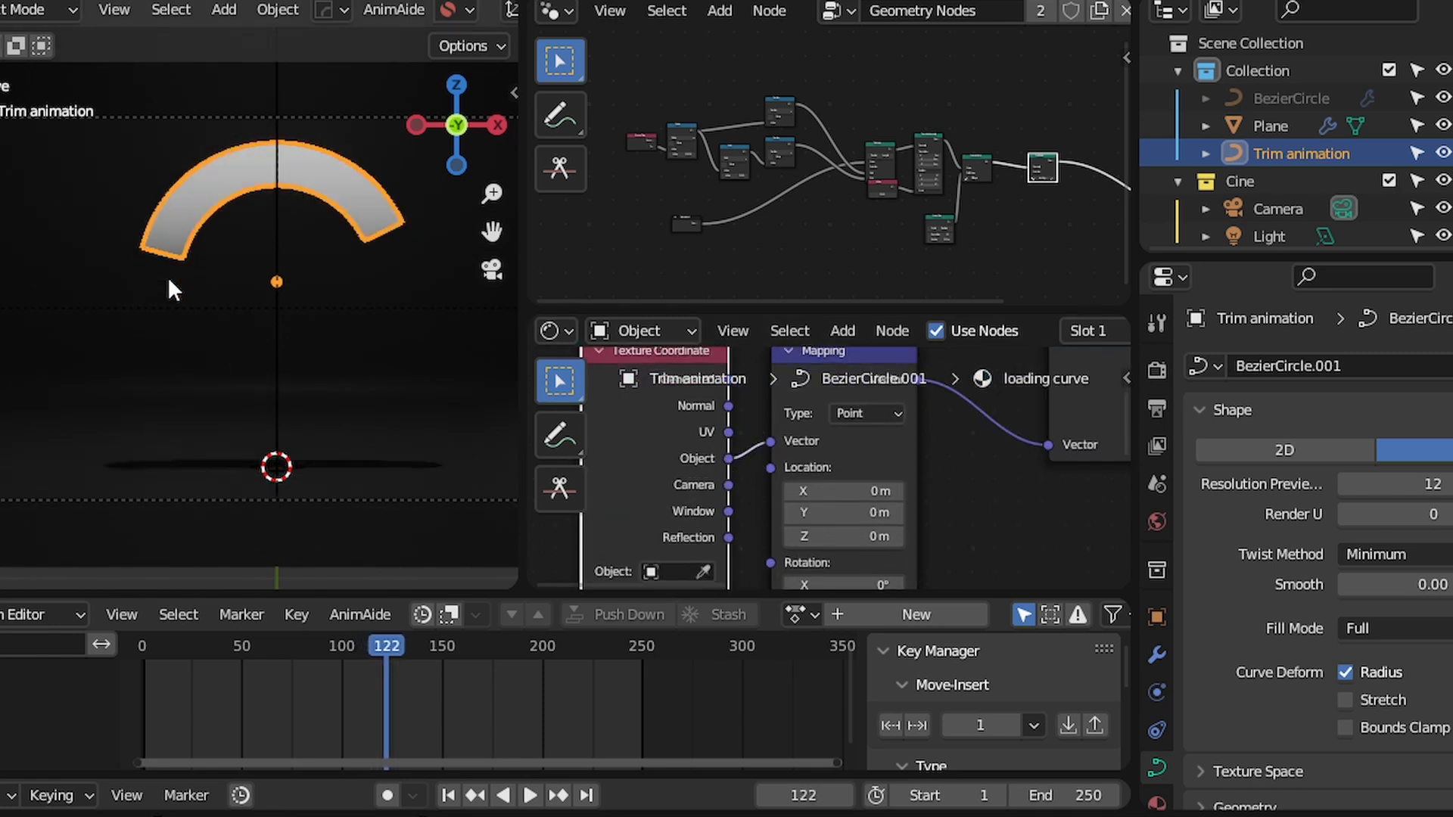
{"action": "scroll", "coordinate": [166, 275], "scroll_direction": "down", "scroll_amount": 20, "text": "alt"}
{"action": "scroll", "coordinate": [175, 286], "scroll_direction": "up", "scroll_amount": 9, "text": "alt"}
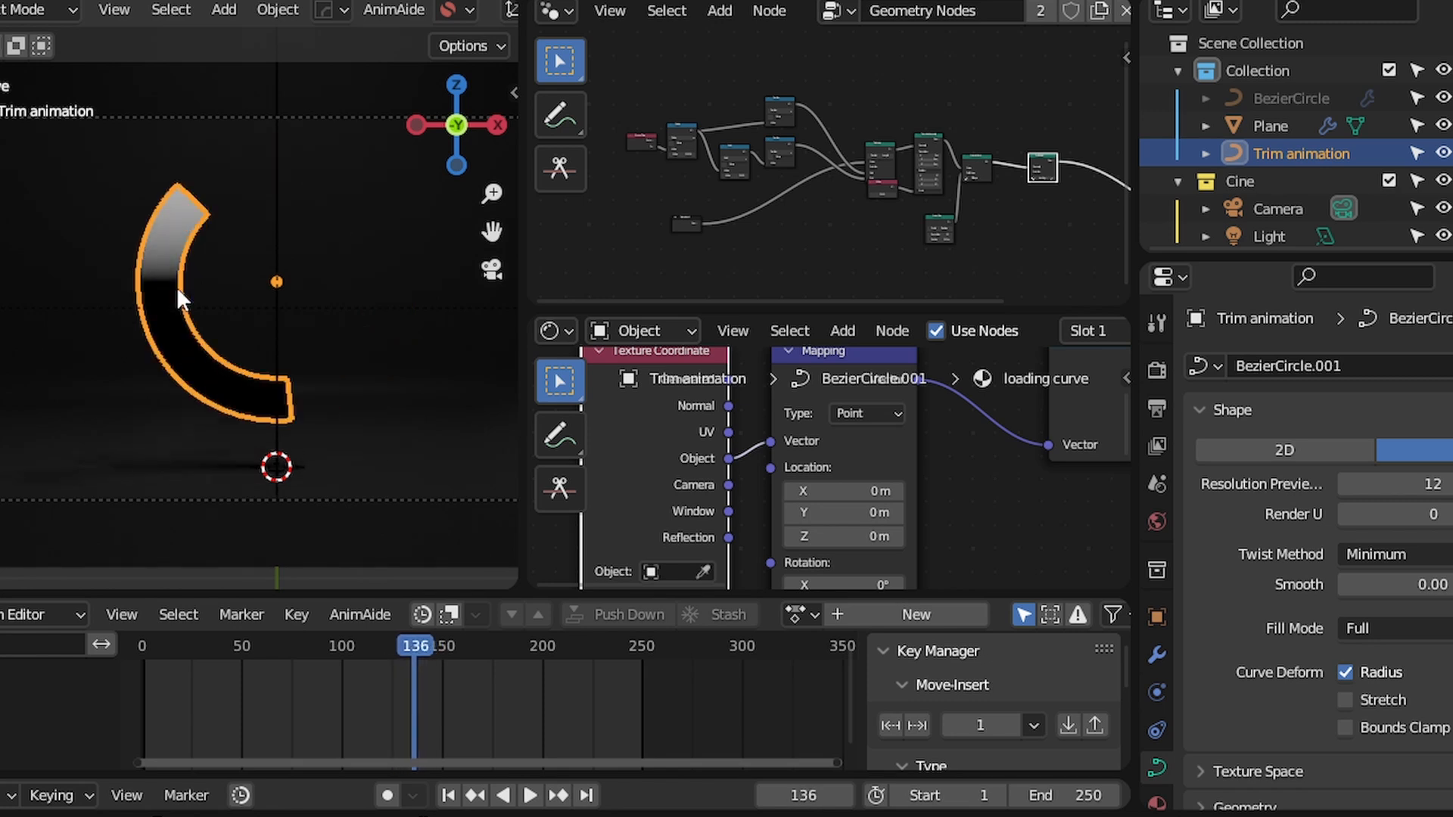
Mark the gradient's black cutoff on the curve with a horizontal annotation line, and clear it again
{"action": "scroll", "coordinate": [150, 273], "scroll_direction": "up", "scroll_amount": 4}
{"action": "left_click_drag", "start_coordinate": [106, 286], "coordinate": [338, 285]}
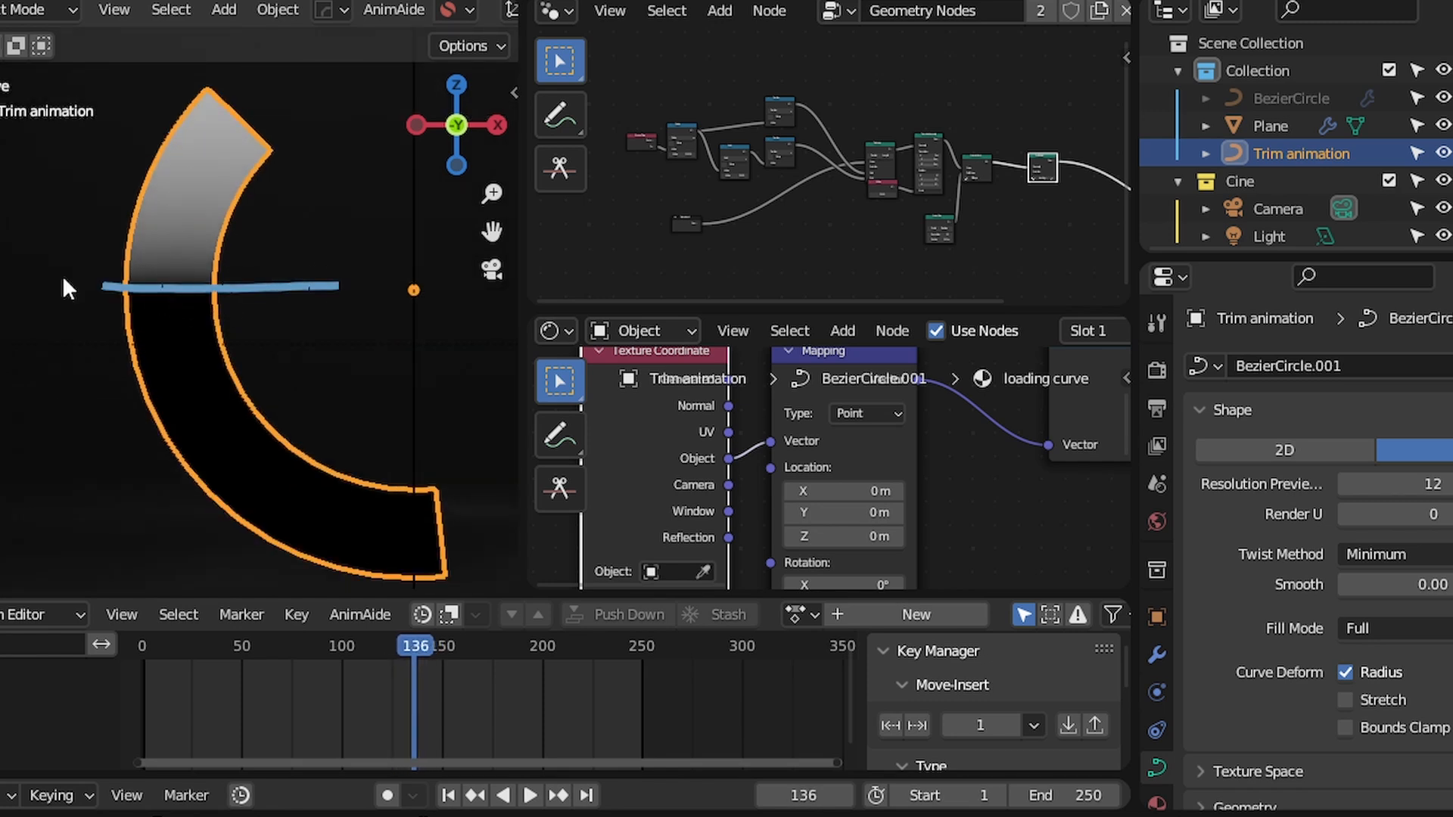
{"action": "scroll", "coordinate": [394, 303], "scroll_direction": "down", "scroll_amount": 3}
{"action": "middle_click_drag", "start_coordinate": [339, 345], "coordinate": [202, 353], "text": "shift"}
{"action": "scroll", "coordinate": [1317, 530], "scroll_direction": "down", "scroll_amount": 5}
{"action": "scroll", "coordinate": [697, 423], "scroll_direction": "down", "scroll_amount": 3}
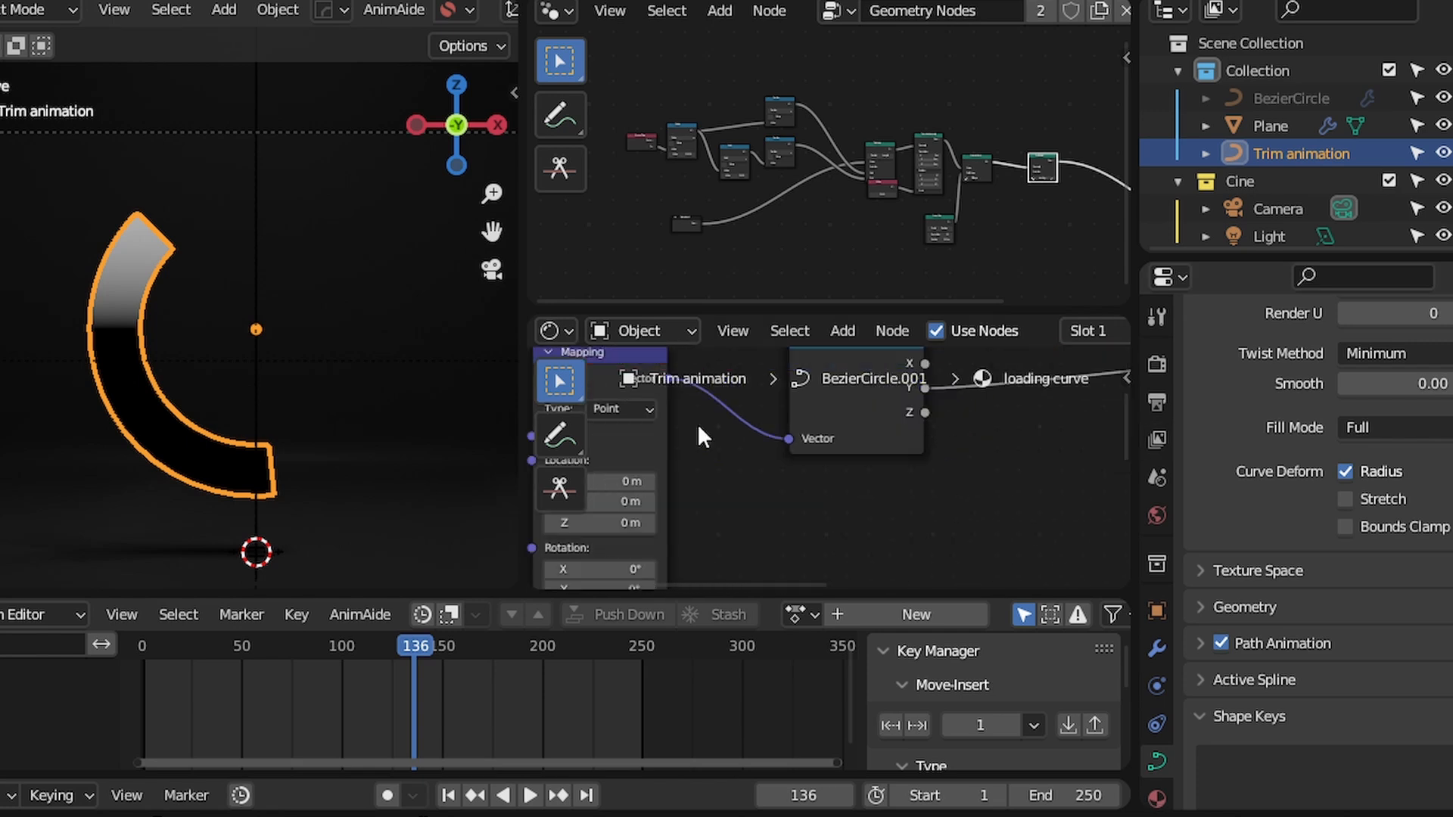
Insert a Math node after the Separate XYZ node's Y output and set its operation to Multiply Add
{"action": "key", "text": "shift+a"}
{"action": "type", "text": "map ra"}
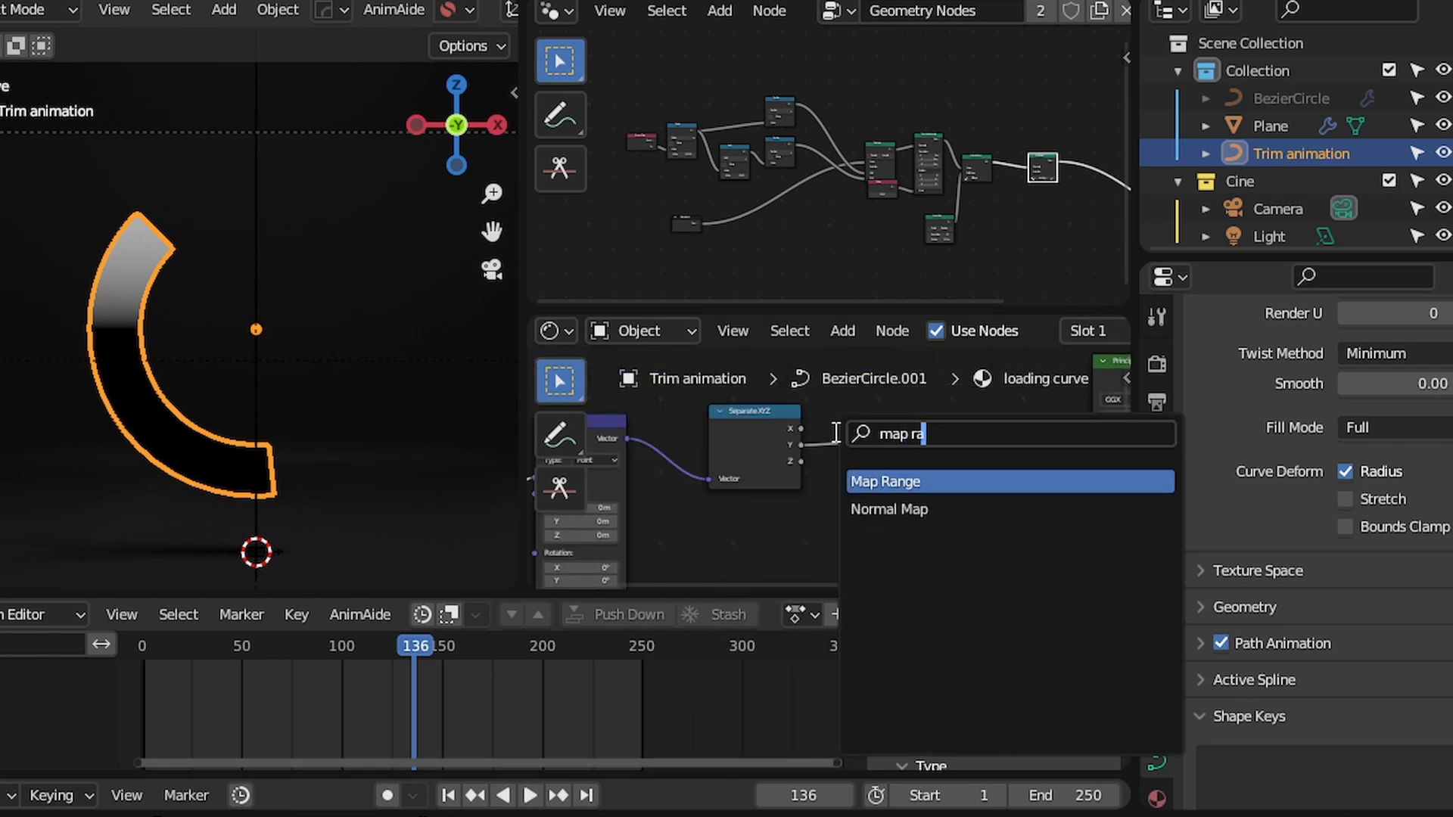
{"action": "key", "text": "BackSpace"}
{"action": "left_click", "coordinate": [862, 505]}
{"action": "left_click", "coordinate": [905, 467]}
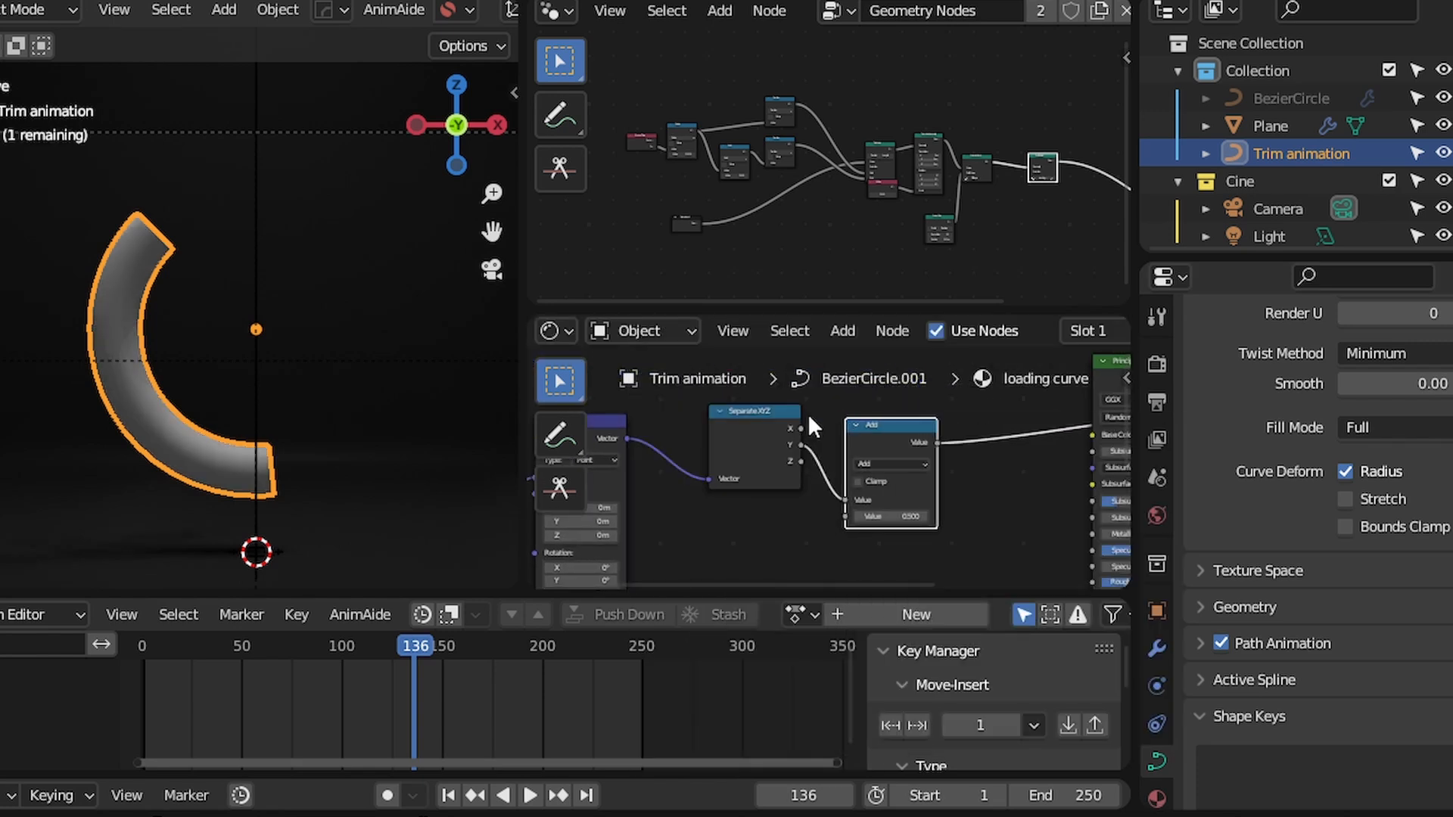
{"action": "scroll", "coordinate": [905, 467], "scroll_direction": "up", "scroll_amount": 2}
{"action": "left_click", "coordinate": [908, 479]}
{"action": "left_click", "coordinate": [254, 595]}
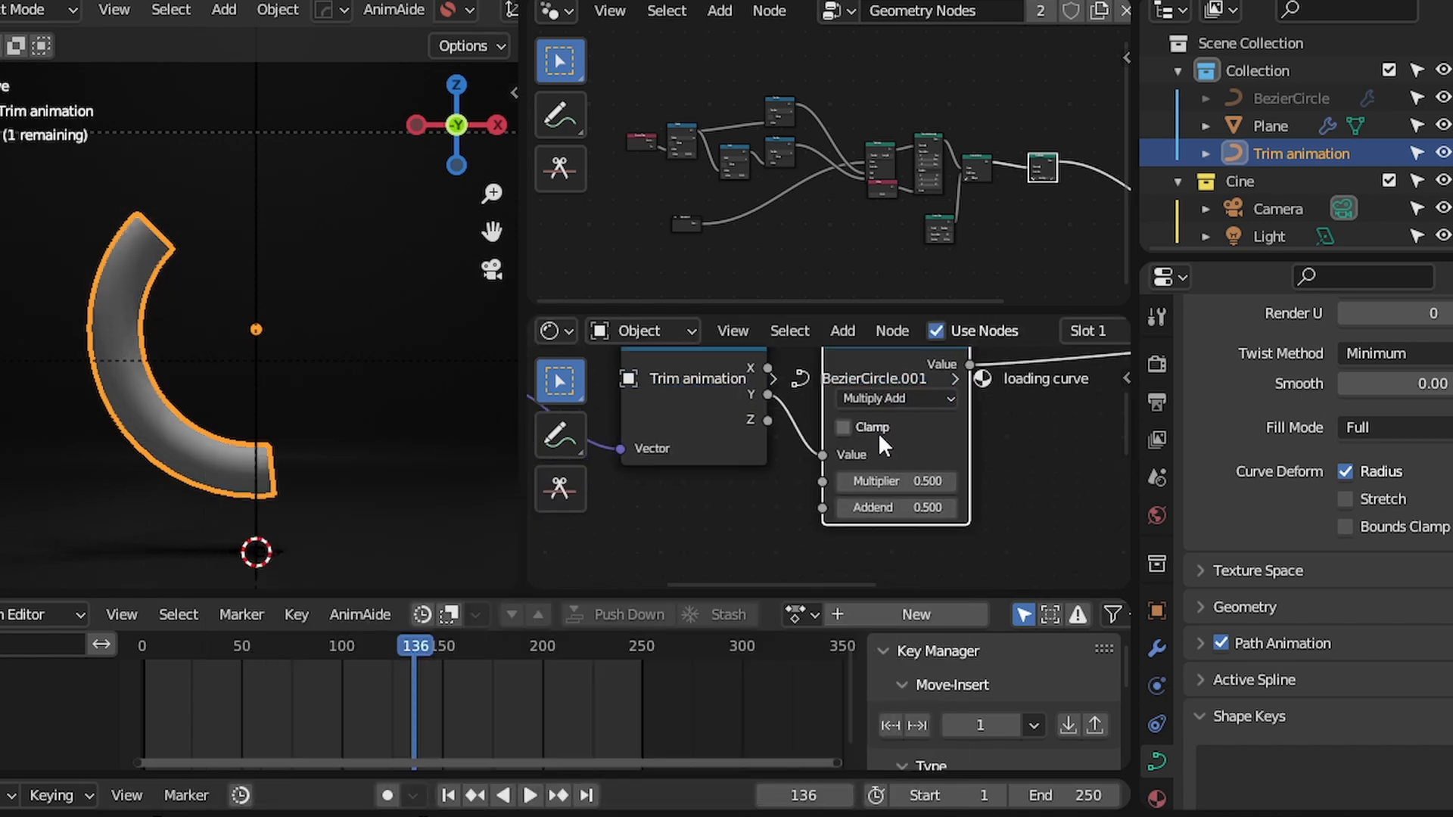
Set the new Multiply Add node's multiplier to 0.480 and adjust its addend to even out the gradient
{"action": "scroll", "coordinate": [889, 454], "scroll_direction": "up", "scroll_amount": 2}
{"action": "left_click_drag", "start_coordinate": [902, 480], "coordinate": [862, 491]}
{"action": "mouse_move", "coordinate": [900, 524]}
{"action": "left_mouse_down"}
{"action": "mouse_move", "coordinate": [976, 524]}
{"action": "mouse_move", "coordinate": [889, 524]}
{"action": "mouse_move", "coordinate": [871, 492]}
{"action": "left_mouse_up"}
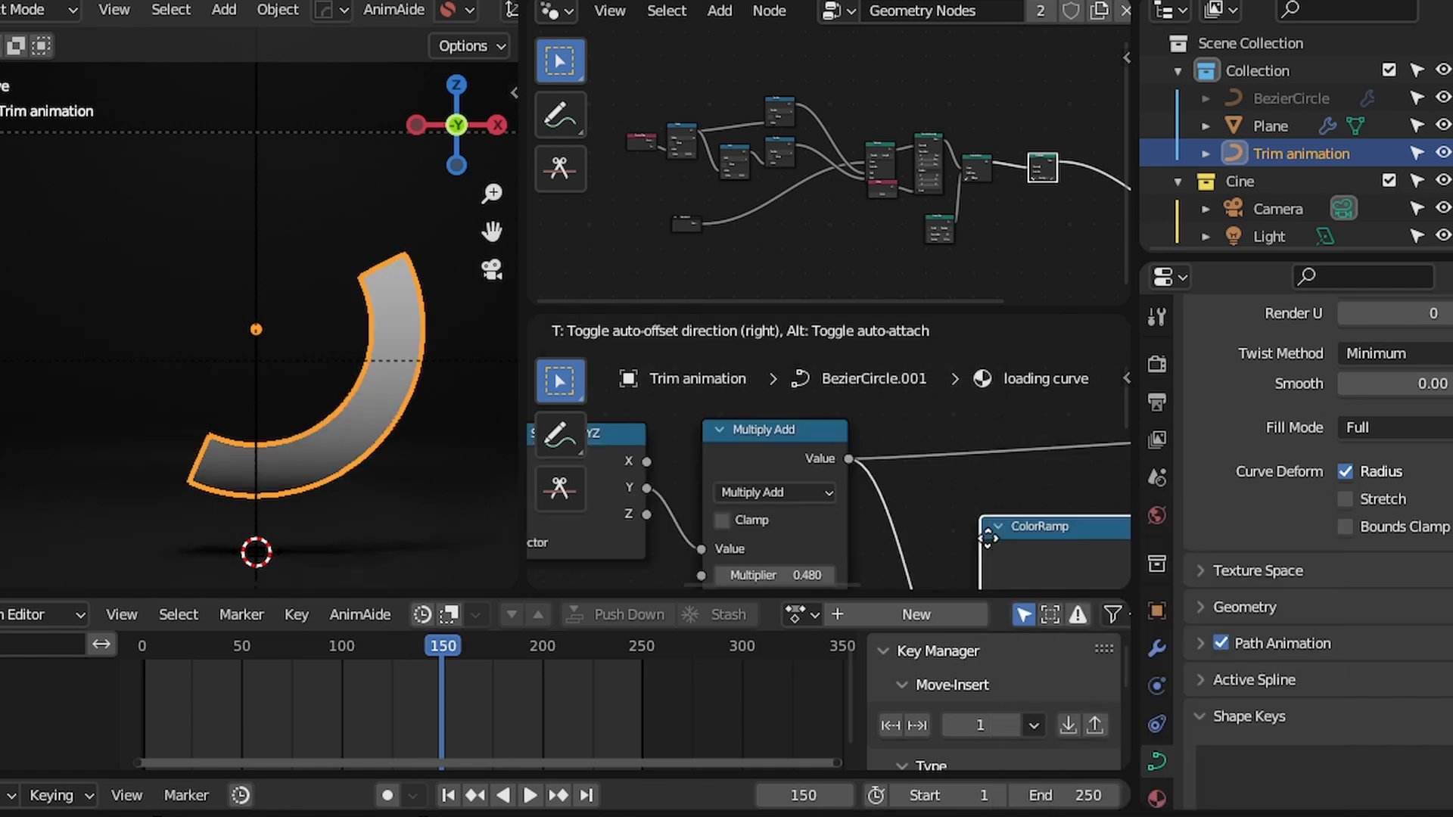
Place a ColorRamp node fed by the Multiply Add value, with light cyan as its first stop
{"action": "left_click", "coordinate": [939, 497]}
{"action": "middle_click_drag", "start_coordinate": [990, 507], "coordinate": [752, 498]}
{"action": "scroll", "coordinate": [779, 478], "scroll_direction": "up", "scroll_amount": 2}
{"action": "left_click", "coordinate": [778, 486]}
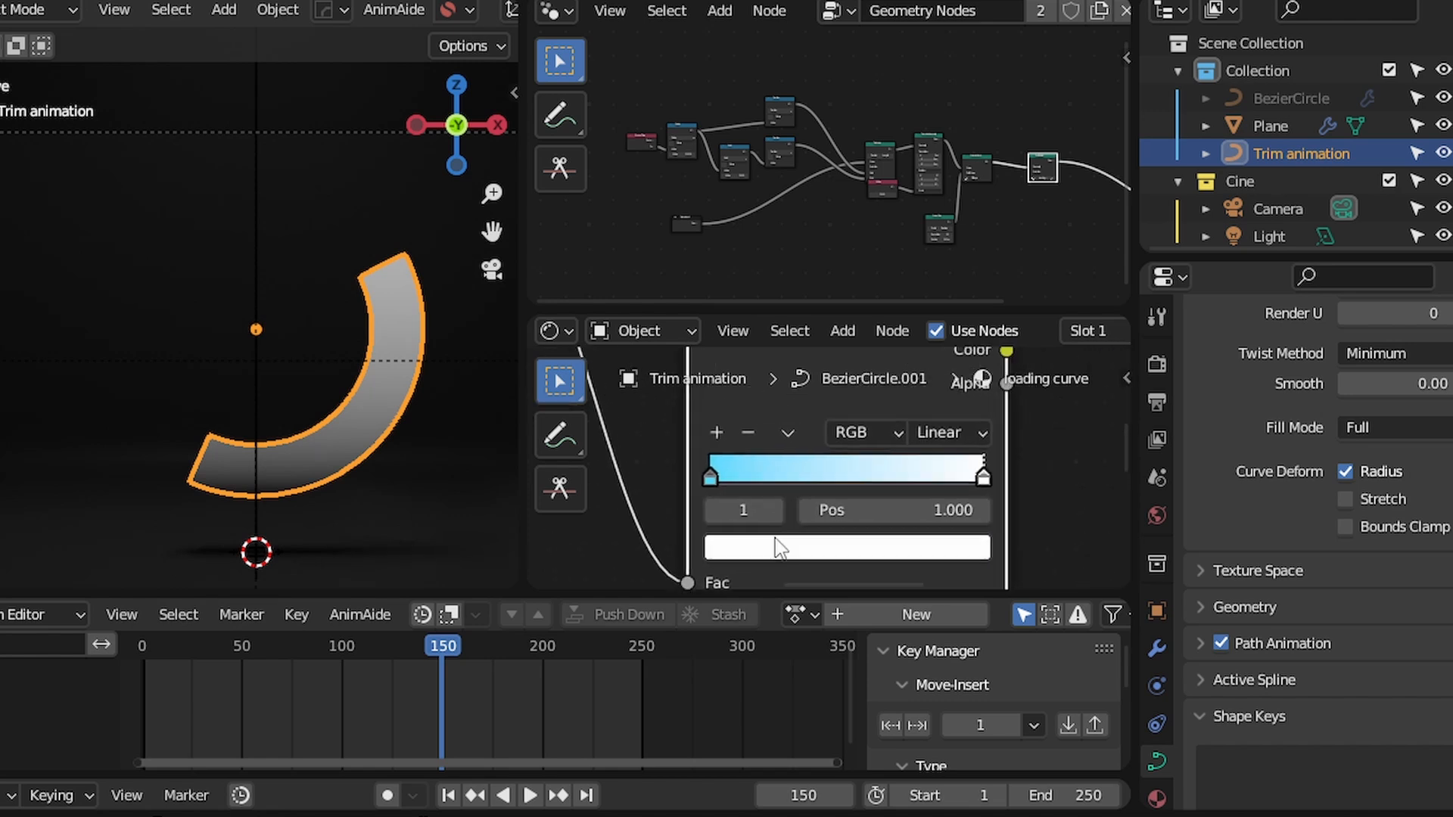
Color the ColorRamp's end stop dark blue with hue 0.661, saturation 1.000 and value 0.344
{"action": "left_click", "coordinate": [832, 544]}
{"action": "left_click_drag", "start_coordinate": [786, 442], "coordinate": [794, 443]}
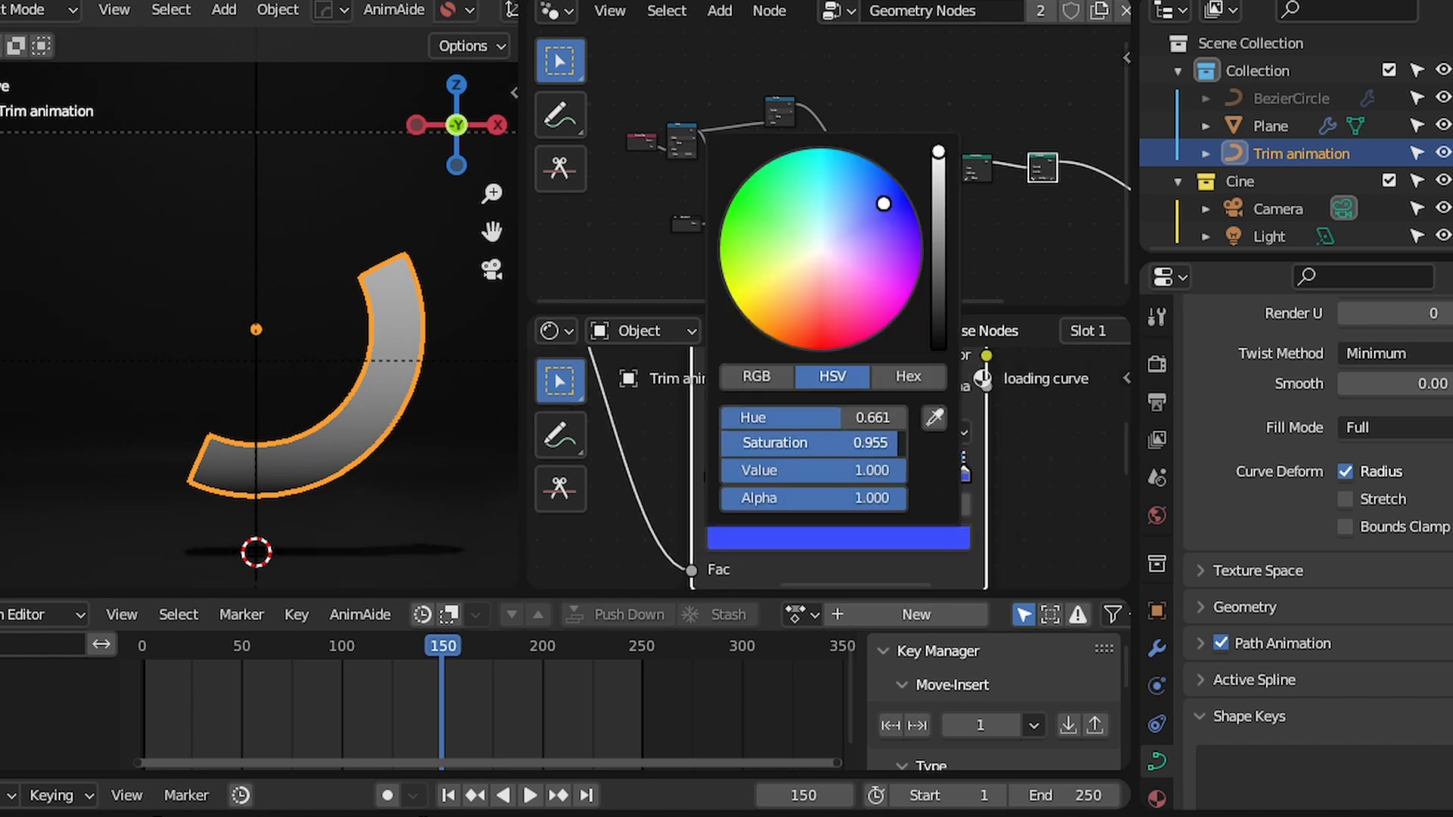
{"action": "left_click_drag", "start_coordinate": [871, 470], "coordinate": [671, 460]}
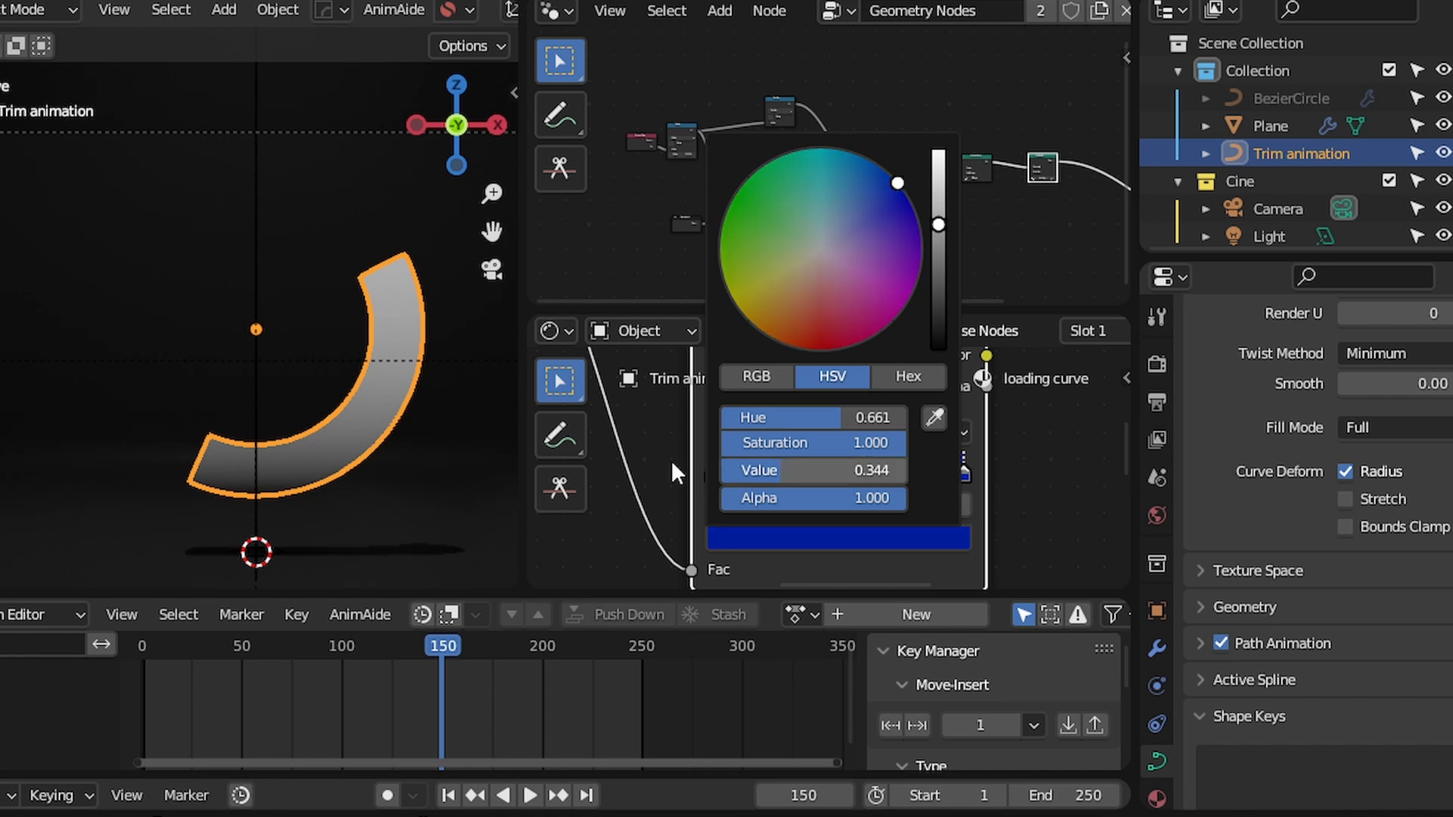
Connect the ColorRamp's color to the Principled BSDF base color, restore the shader output and play the animation
{"action": "middle_click_drag", "start_coordinate": [924, 454], "coordinate": [716, 499]}
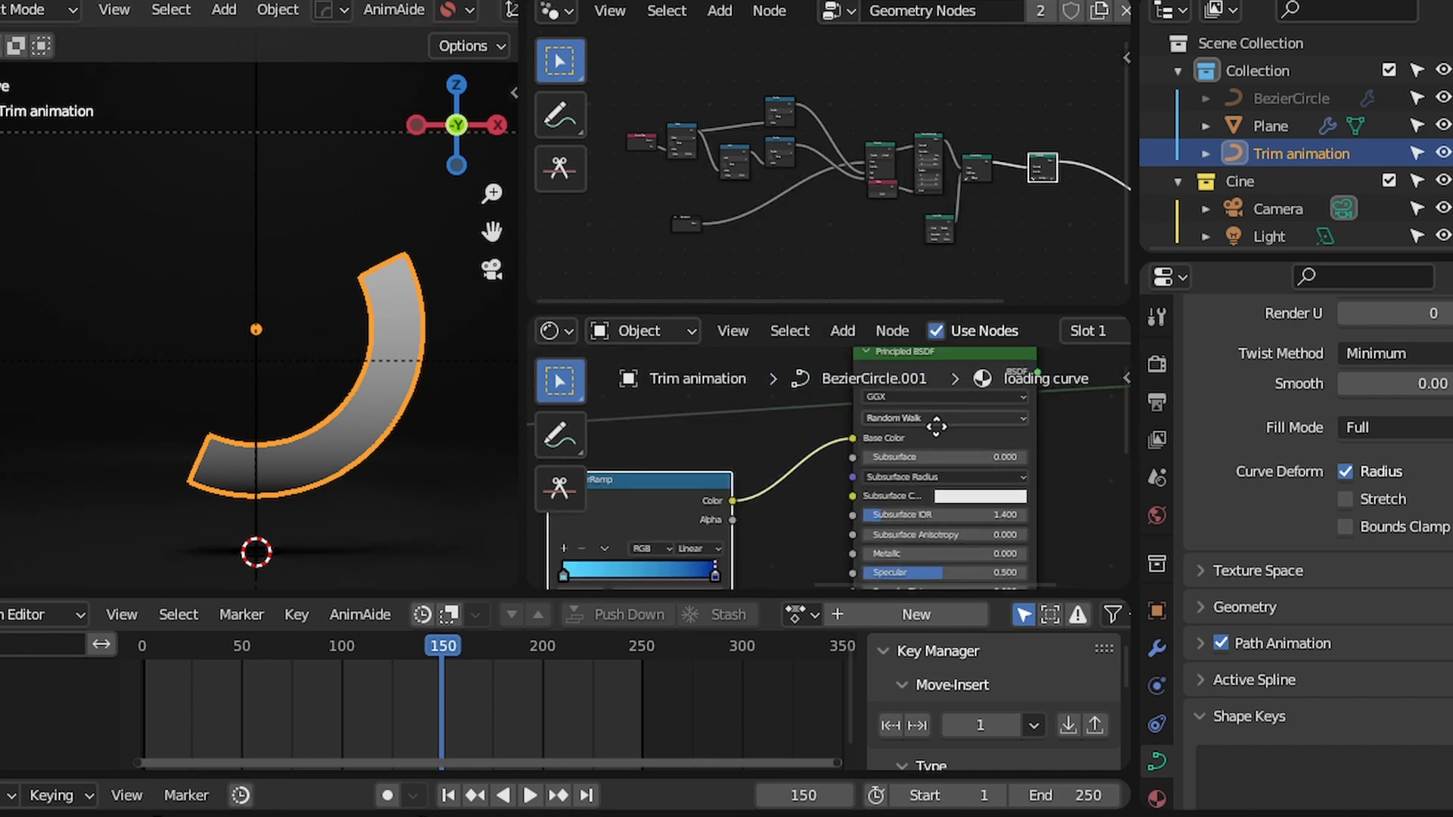
{"action": "middle_click_drag", "start_coordinate": [936, 426], "coordinate": [853, 470]}
{"action": "key", "text": "space"}
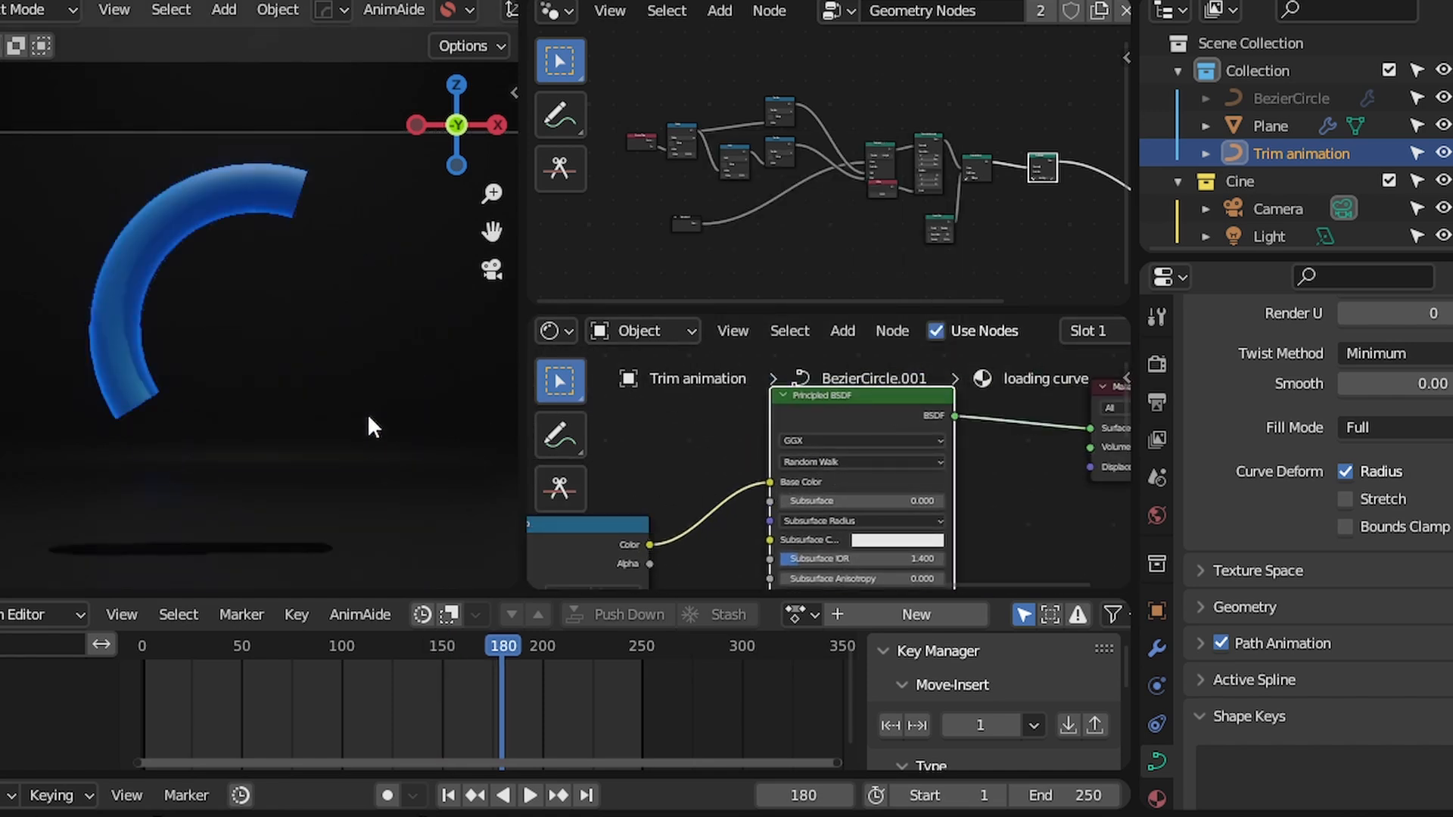
Recolor the ColorRamp's end stop purple, keeping it at position 1.000
{"action": "middle_click_drag", "start_coordinate": [645, 541], "coordinate": [775, 508]}
{"action": "scroll", "coordinate": [832, 491], "scroll_direction": "up", "scroll_amount": 3}
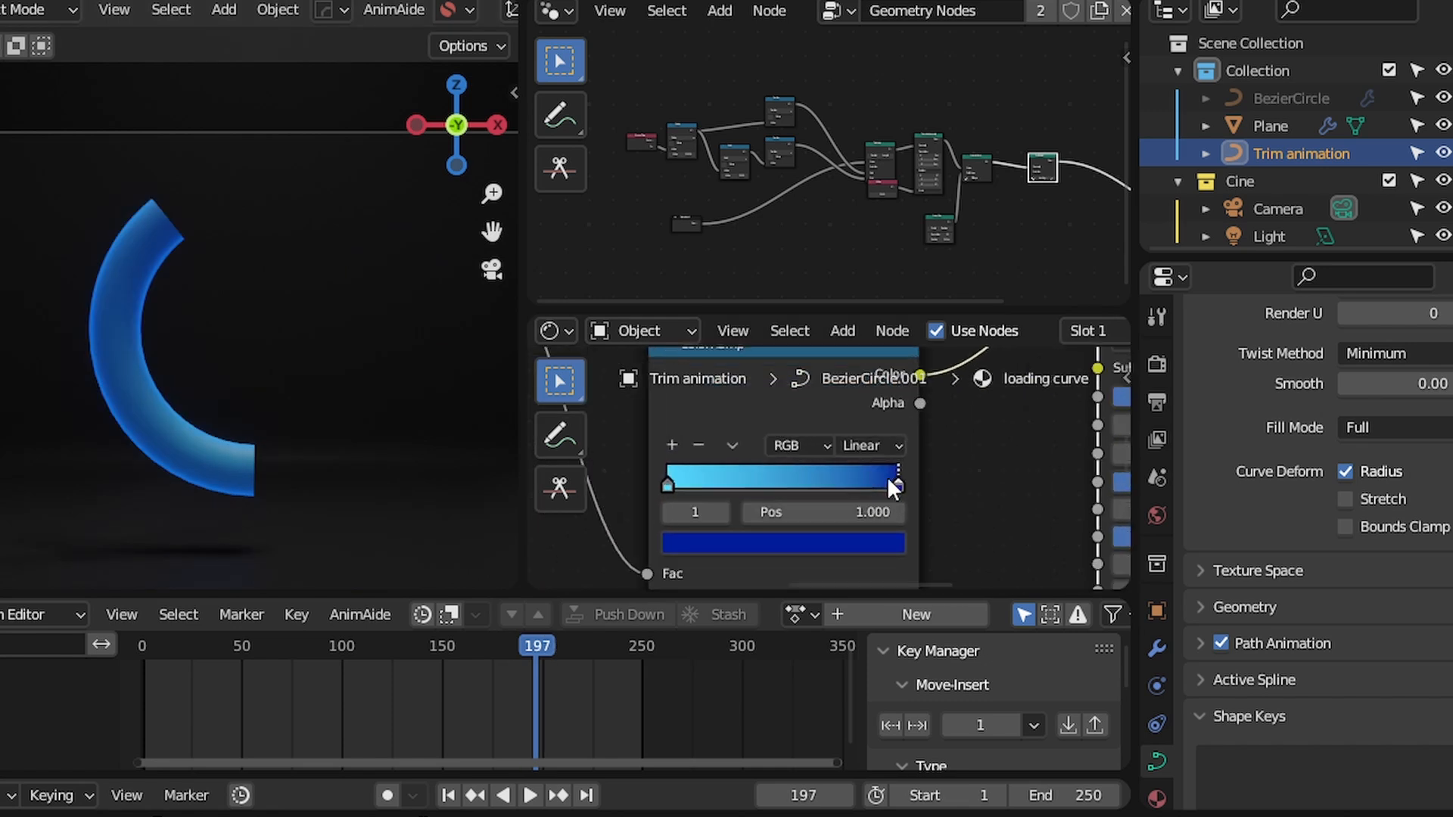
{"action": "left_click_drag", "start_coordinate": [889, 479], "coordinate": [819, 483]}
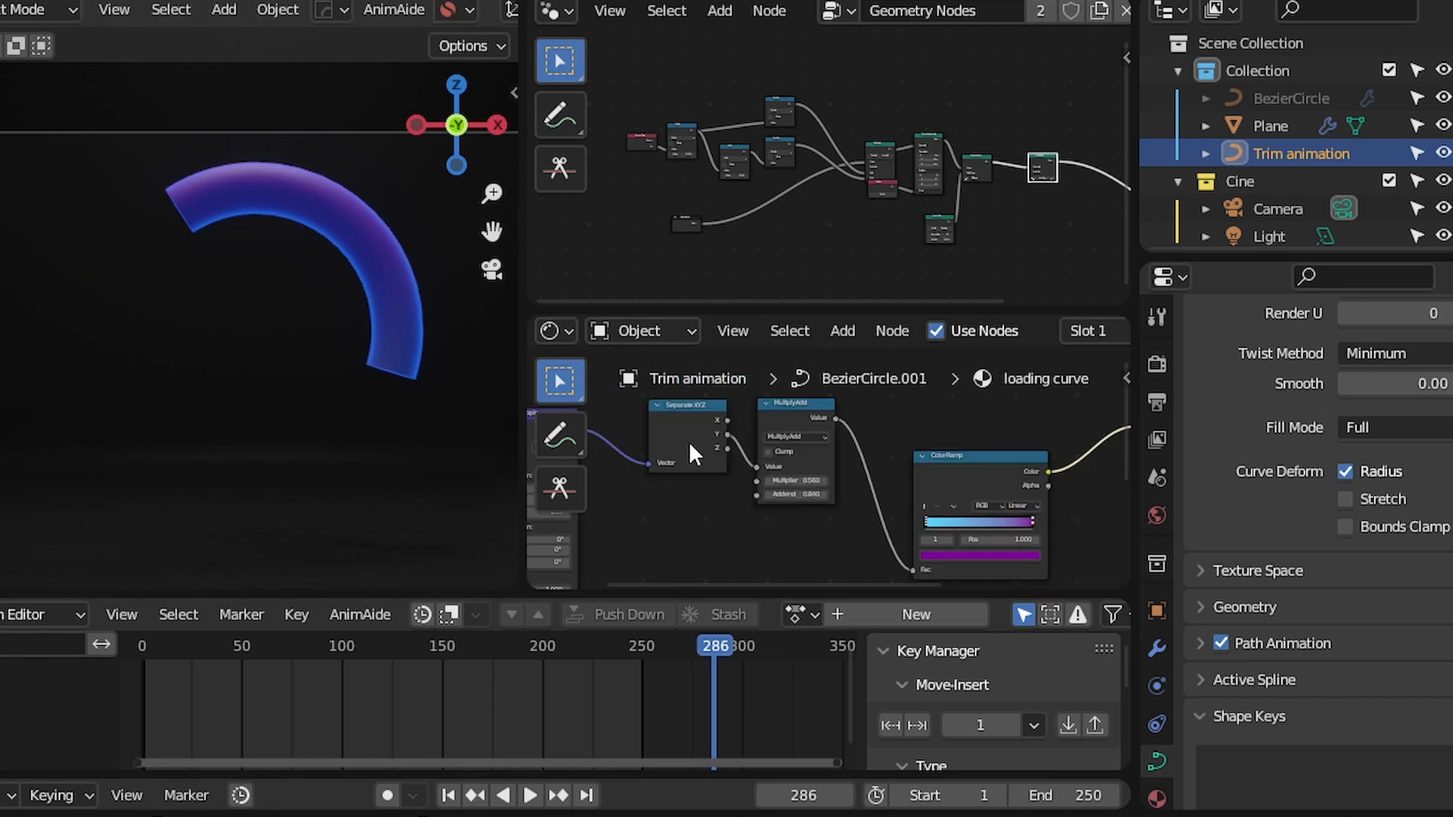
Flip the ColorRamp so that purple is at the start and cyan at the end
{"action": "scroll", "coordinate": [697, 445], "scroll_direction": "left", "scroll_amount": 8, "text": "ctrl"}
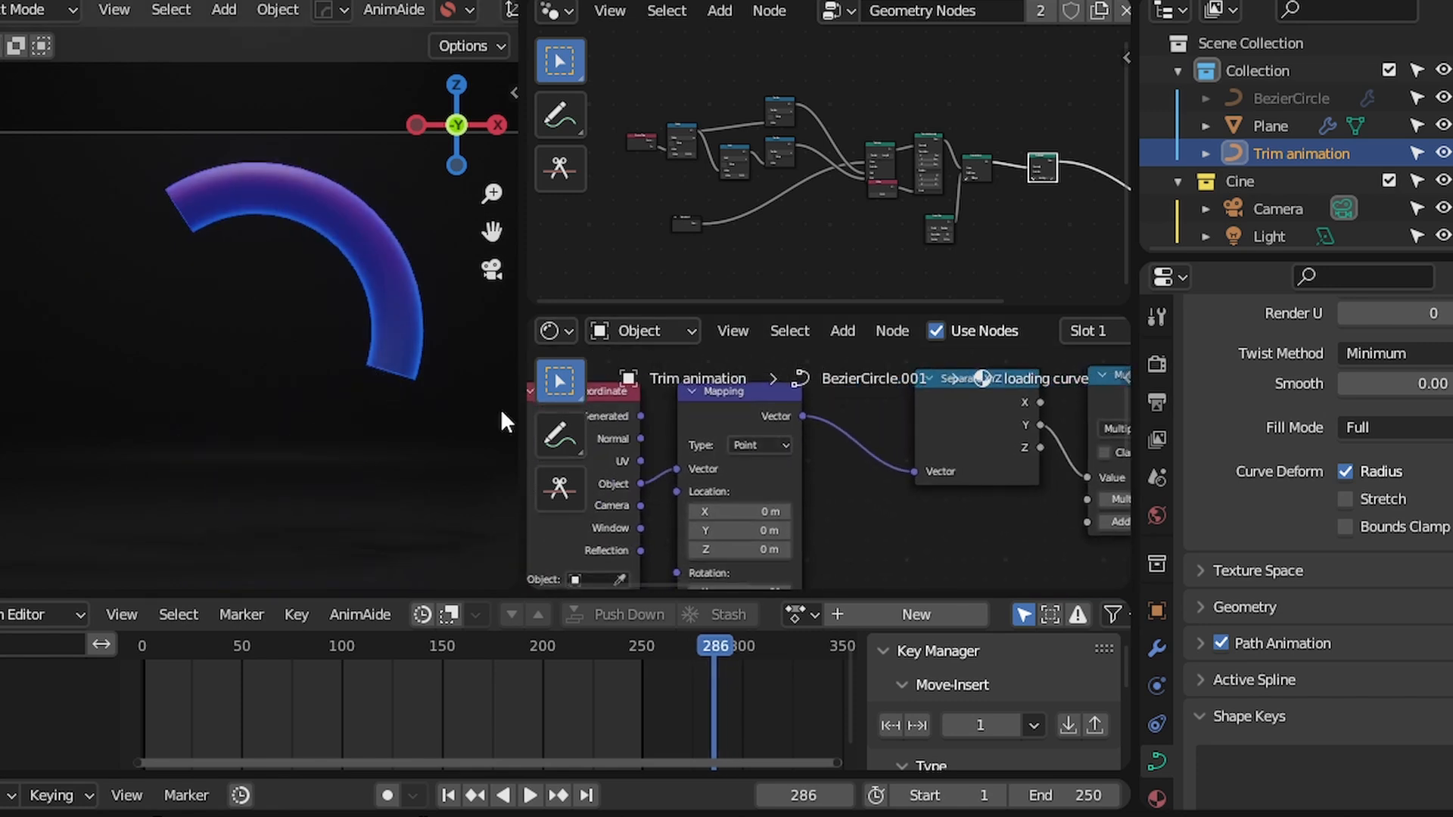
{"action": "scroll", "coordinate": [605, 504], "scroll_direction": "right", "scroll_amount": 8, "text": "ctrl"}
{"action": "left_click", "coordinate": [1009, 503]}
{"action": "left_click", "coordinate": [1020, 517]}
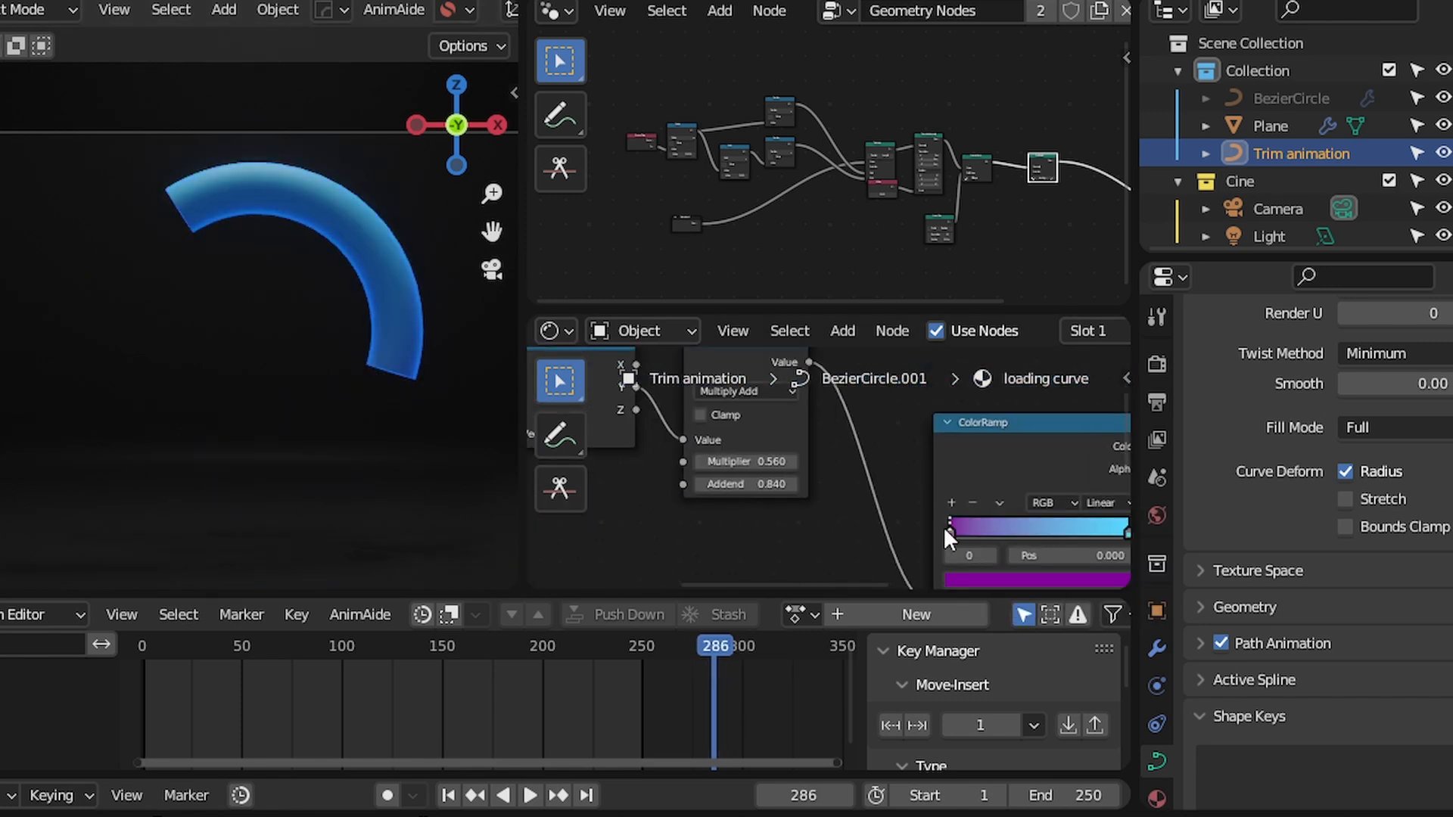
Switch the ColorRamp to HSV with Near interpolation and scrub the frames to check the blend
{"action": "scroll", "coordinate": [951, 525], "scroll_direction": "up", "scroll_amount": 4}
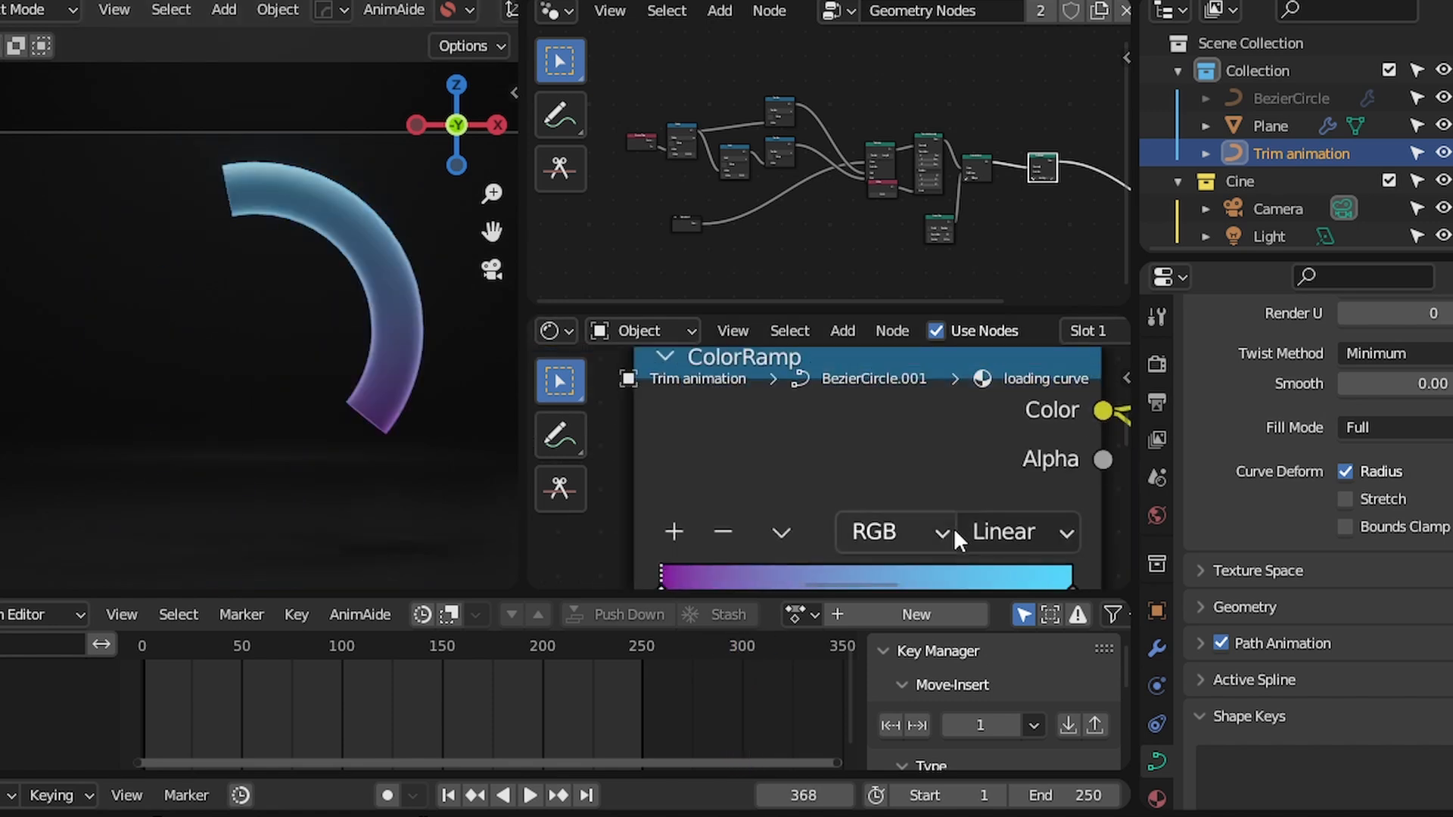
{"action": "scroll", "coordinate": [946, 529], "scroll_direction": "down", "scroll_amount": 1, "text": "ctrl"}
{"action": "scroll", "coordinate": [874, 250], "scroll_direction": "down", "scroll_amount": 1}
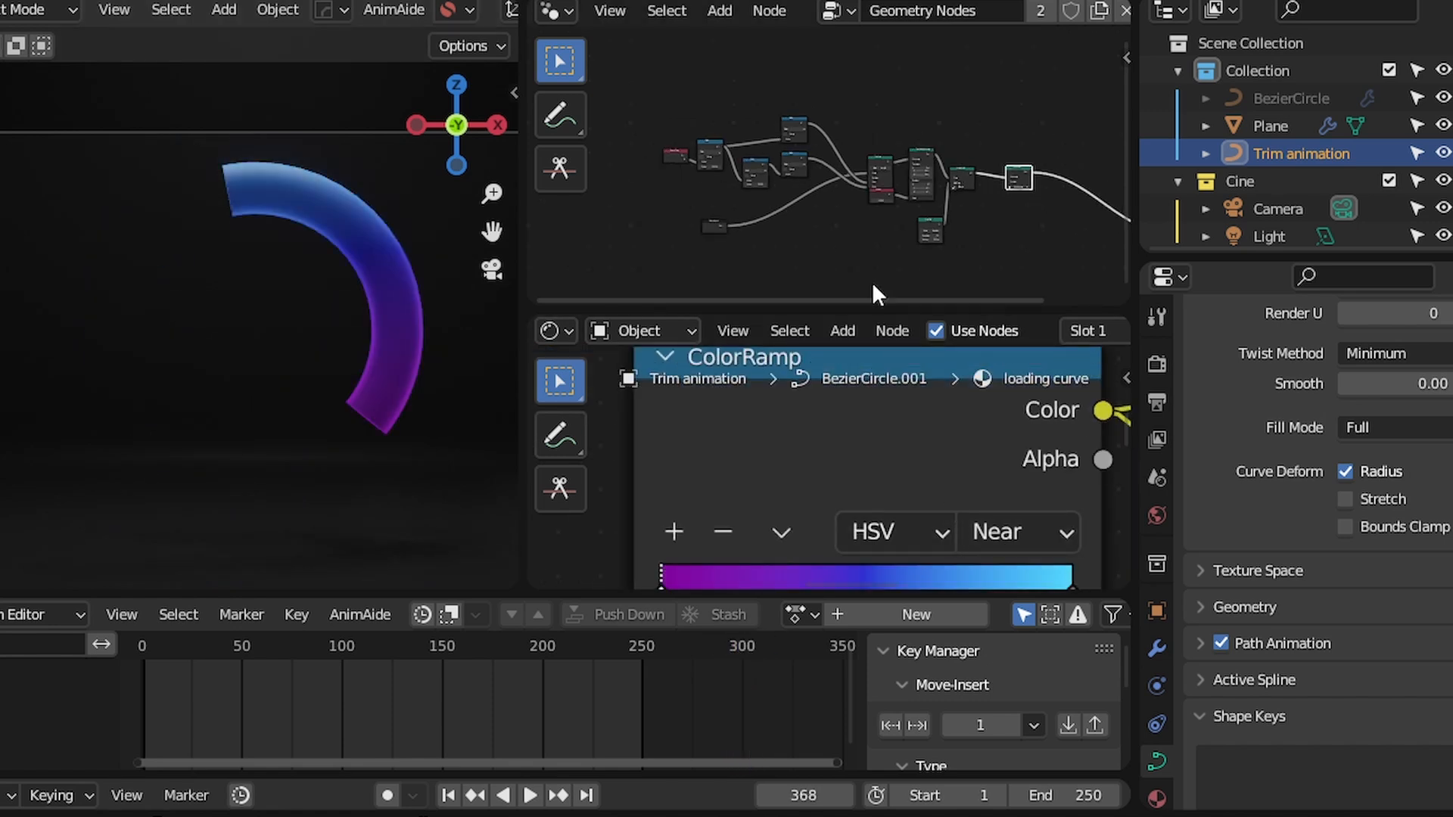
{"action": "scroll", "coordinate": [878, 444], "scroll_direction": "down", "scroll_amount": 2}
{"action": "middle_click_drag", "start_coordinate": [878, 444], "coordinate": [829, 452]}
{"action": "scroll", "coordinate": [829, 453], "scroll_direction": "up", "scroll_amount": 4}
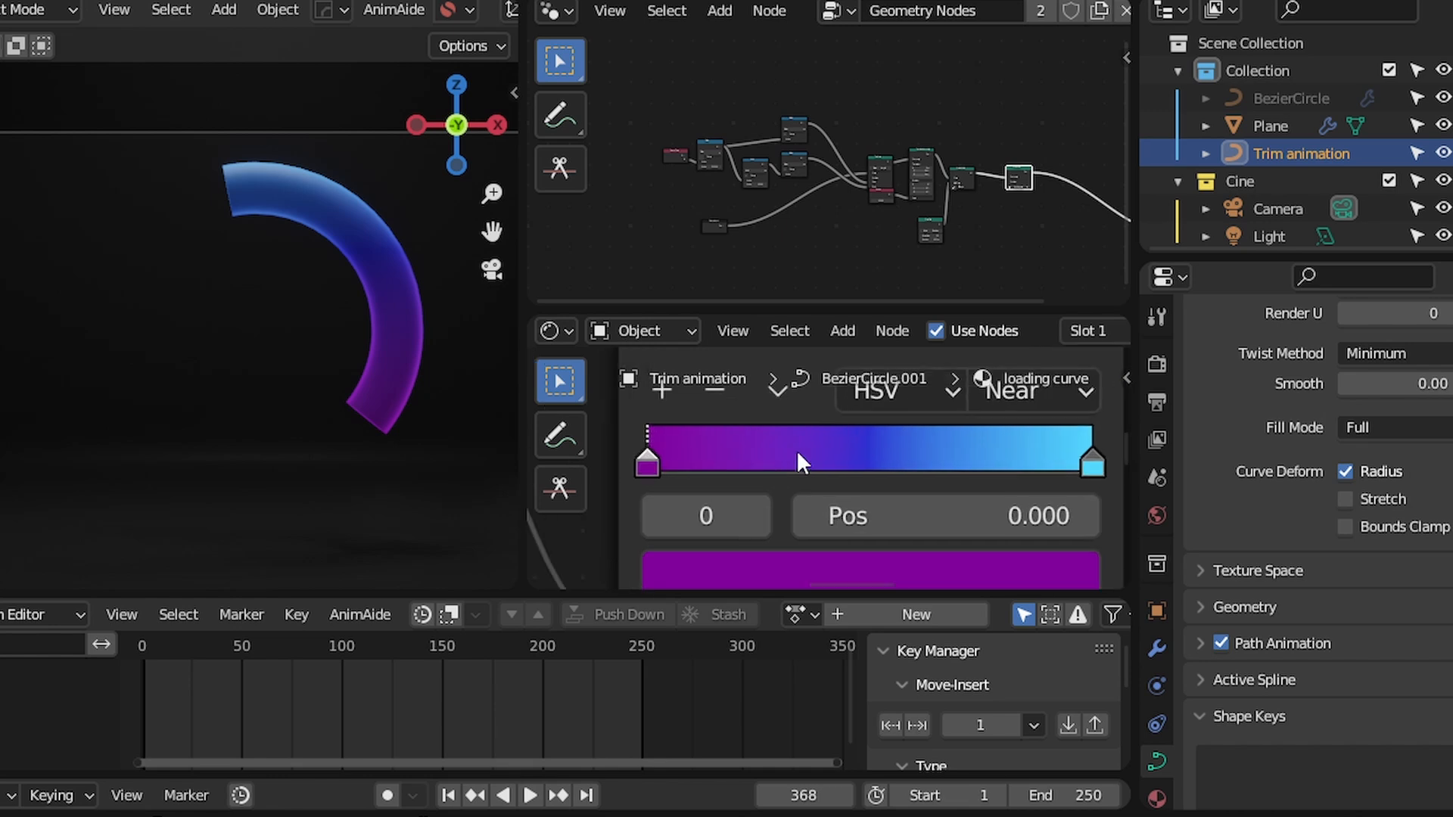
{"action": "scroll", "coordinate": [859, 463], "scroll_direction": "up", "scroll_amount": 2}
{"action": "scroll", "coordinate": [859, 469], "scroll_direction": "down", "scroll_amount": 1}
{"action": "scroll", "coordinate": [434, 388], "scroll_direction": "down", "scroll_amount": 4, "text": "alt"}
{"action": "scroll", "coordinate": [439, 390], "scroll_direction": "up", "scroll_amount": 1, "text": "alt"}
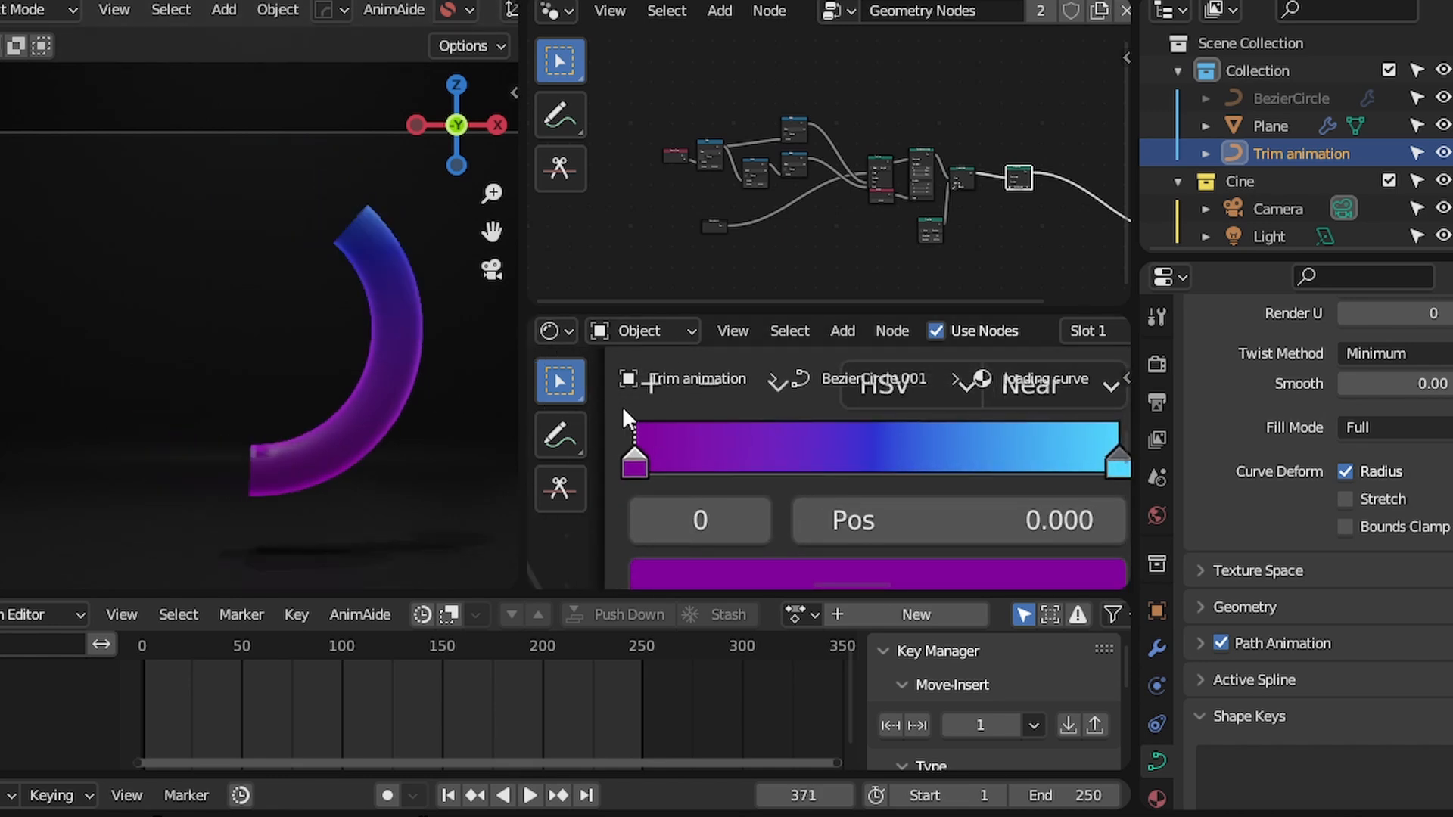
Return the ColorRamp to RGB color mode with Linear interpolation
{"action": "scroll", "coordinate": [878, 477], "scroll_direction": "down", "scroll_amount": 3}
{"action": "middle_click_drag", "start_coordinate": [878, 477], "coordinate": [756, 462]}
{"action": "scroll", "coordinate": [778, 453], "scroll_direction": "down", "scroll_amount": 1}
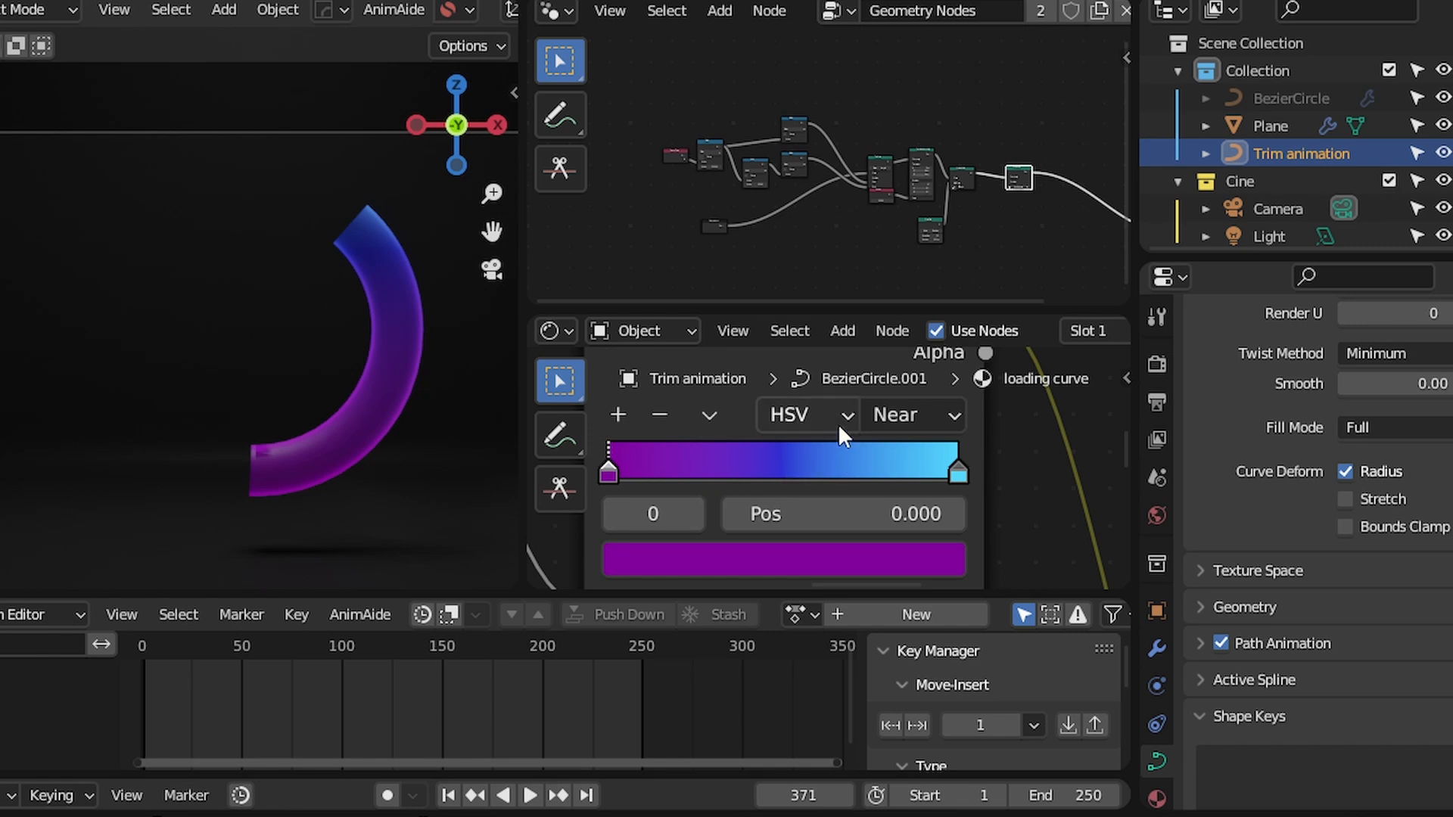
{"action": "scroll", "coordinate": [837, 421], "scroll_direction": "up", "scroll_amount": 1, "text": "ctrl"}
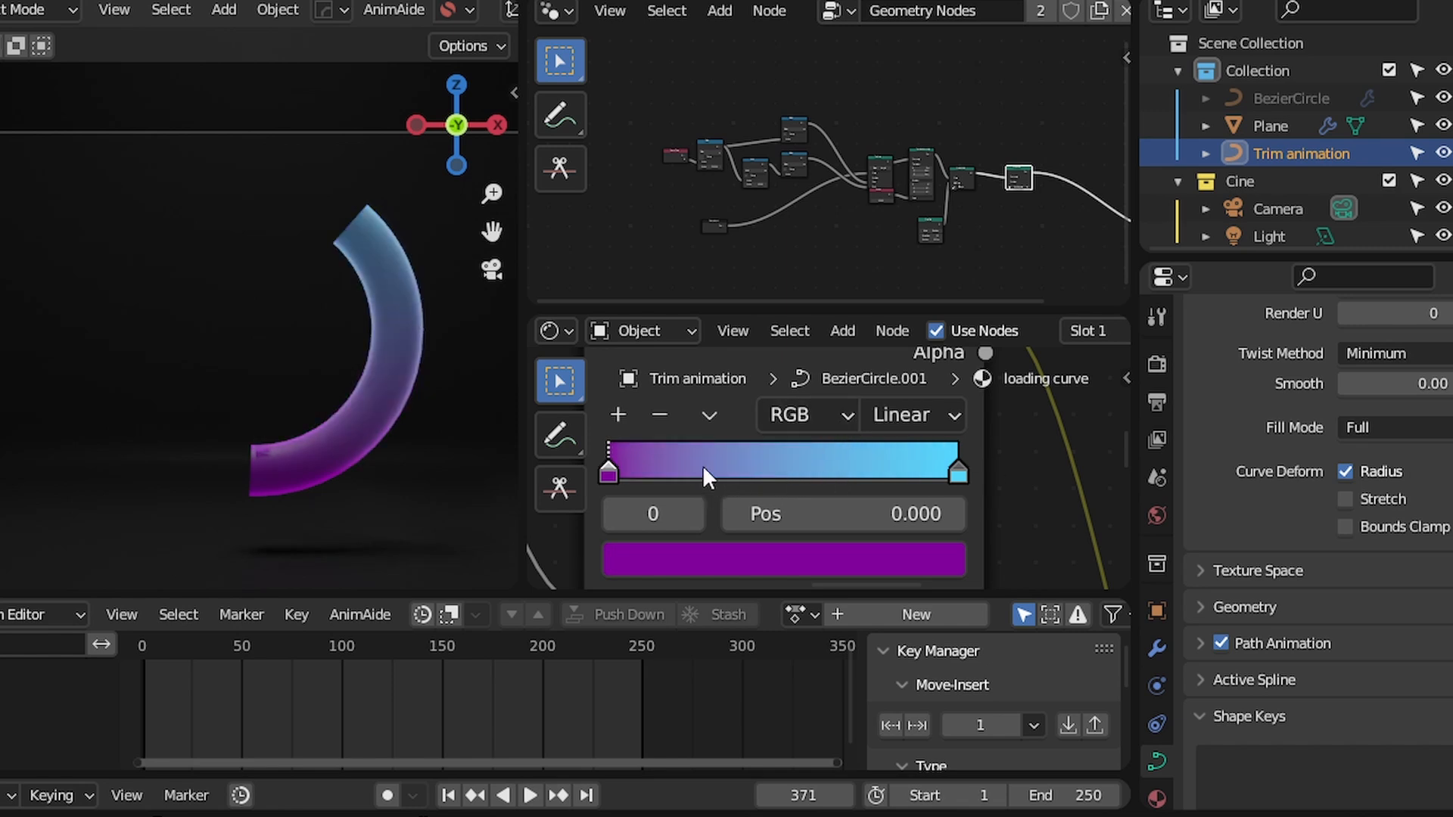
{"action": "scroll", "coordinate": [711, 475], "scroll_direction": "up", "scroll_amount": 2}
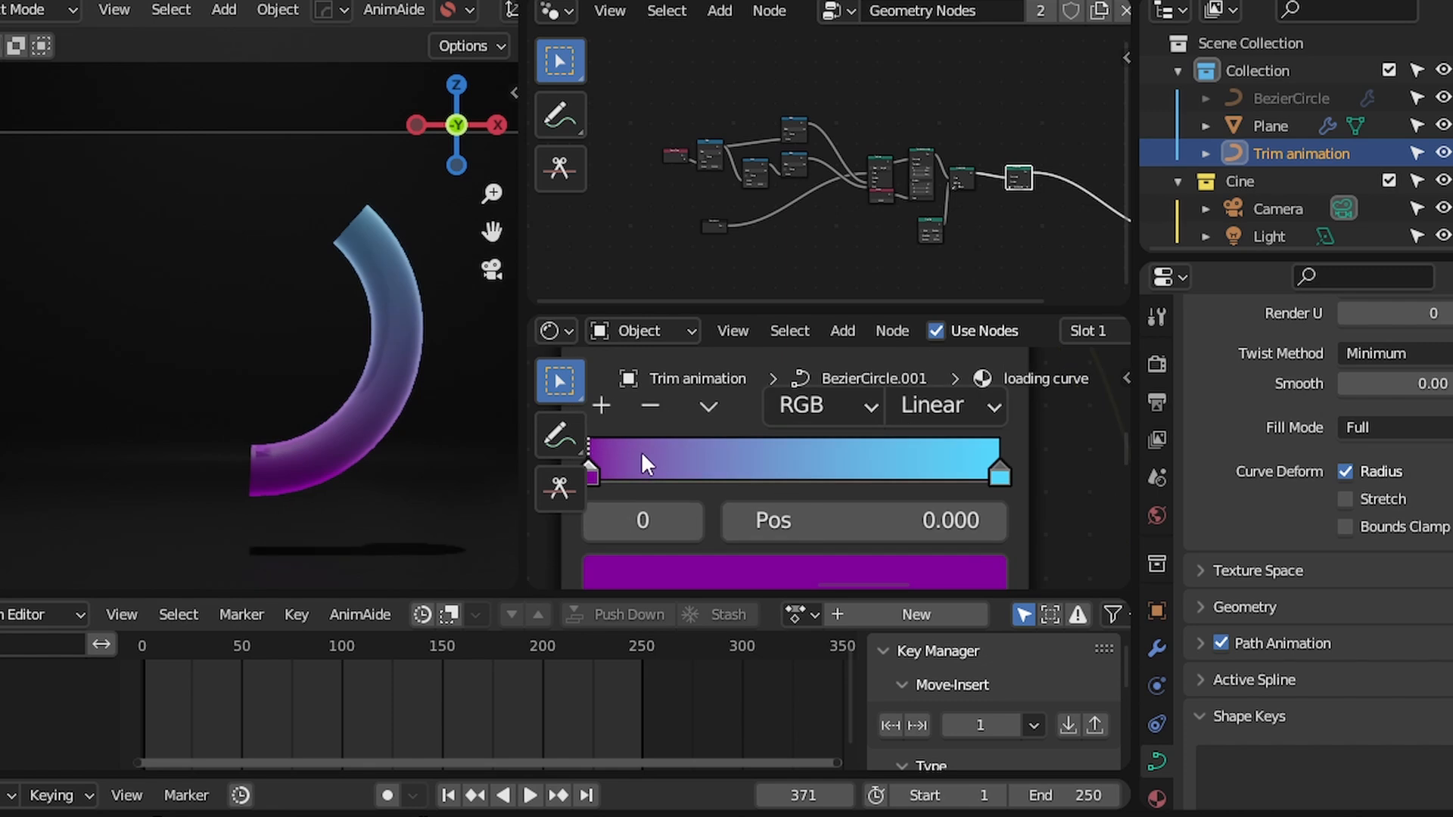
Compare the ColorRamp's HSL and RGB modes, settle on HSV with Near interpolation, and adjust the Multiplier of the Multiply Add node feeding it
{"action": "scroll", "coordinate": [748, 489], "scroll_direction": "down", "scroll_amount": 2}
{"action": "left_click_drag", "start_coordinate": [661, 476], "coordinate": [589, 478]}
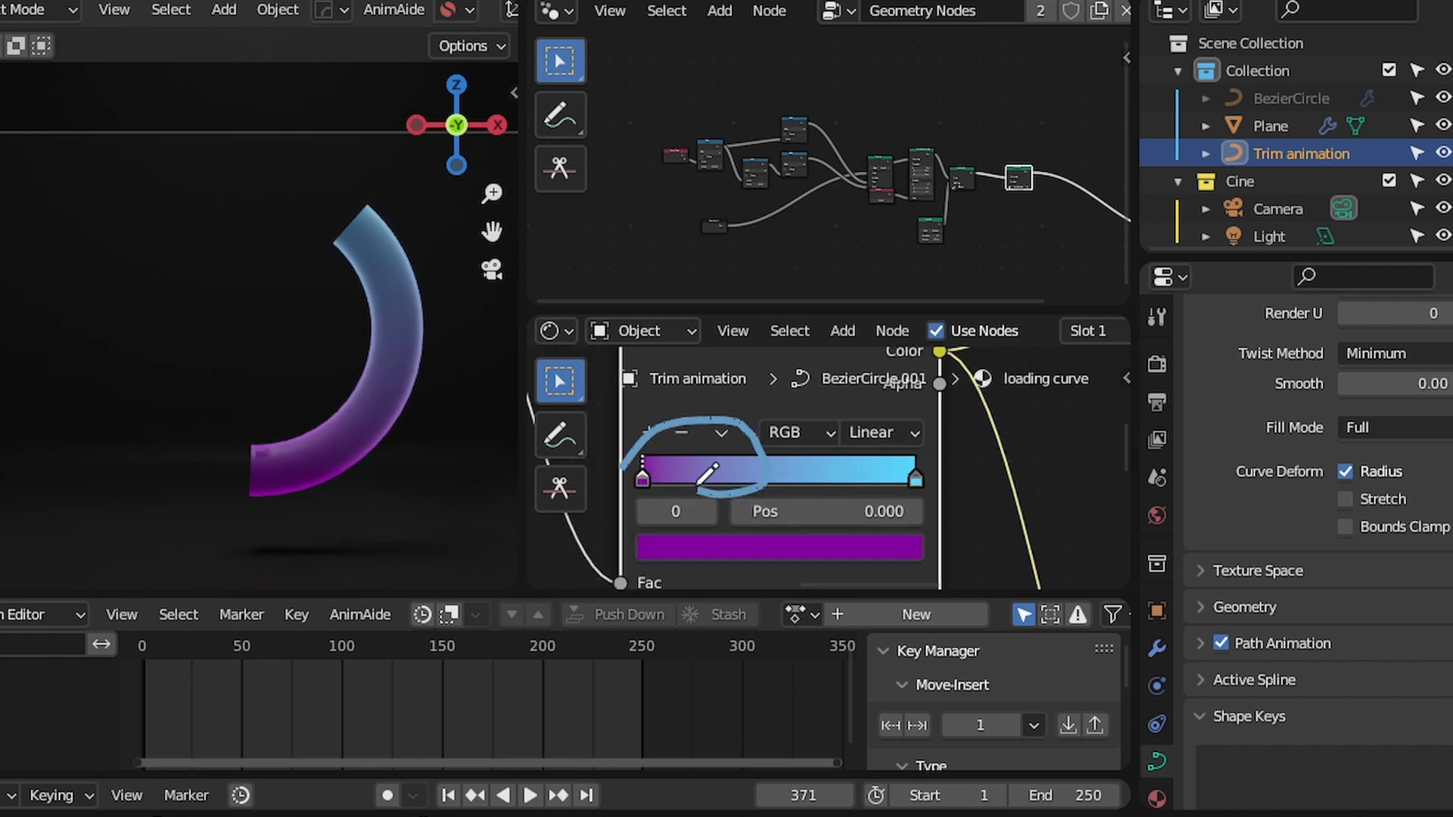
{"action": "right_click", "coordinate": [781, 497]}
{"action": "scroll", "coordinate": [788, 433], "scroll_direction": "down", "scroll_amount": 1, "text": "ctrl"}
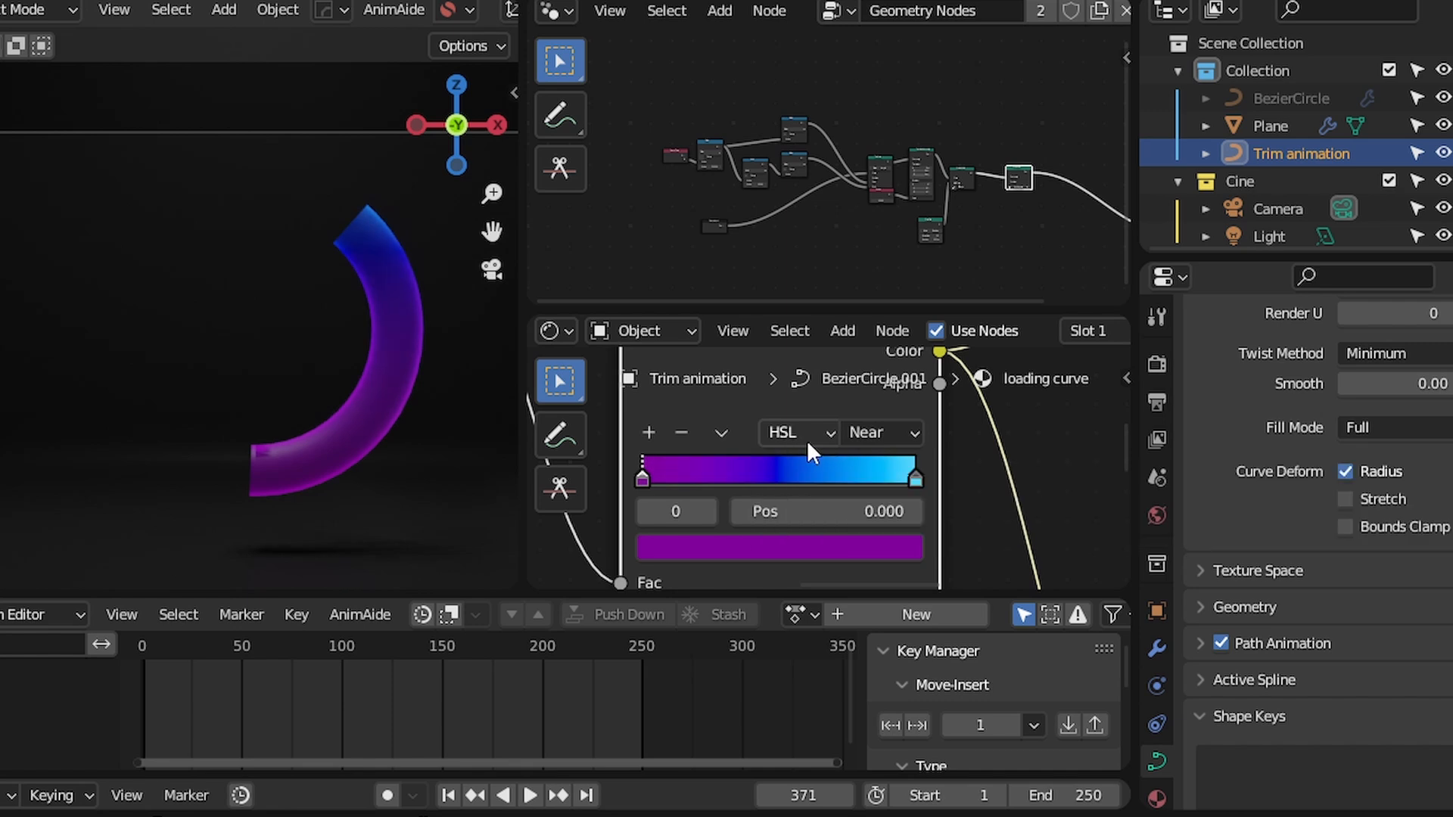
{"action": "scroll", "coordinate": [807, 442], "scroll_direction": "down", "scroll_amount": 1, "text": "ctrl"}
{"action": "scroll", "coordinate": [738, 480], "scroll_direction": "up", "scroll_amount": 1}
{"action": "scroll", "coordinate": [801, 434], "scroll_direction": "up", "scroll_amount": 2, "text": "ctrl"}
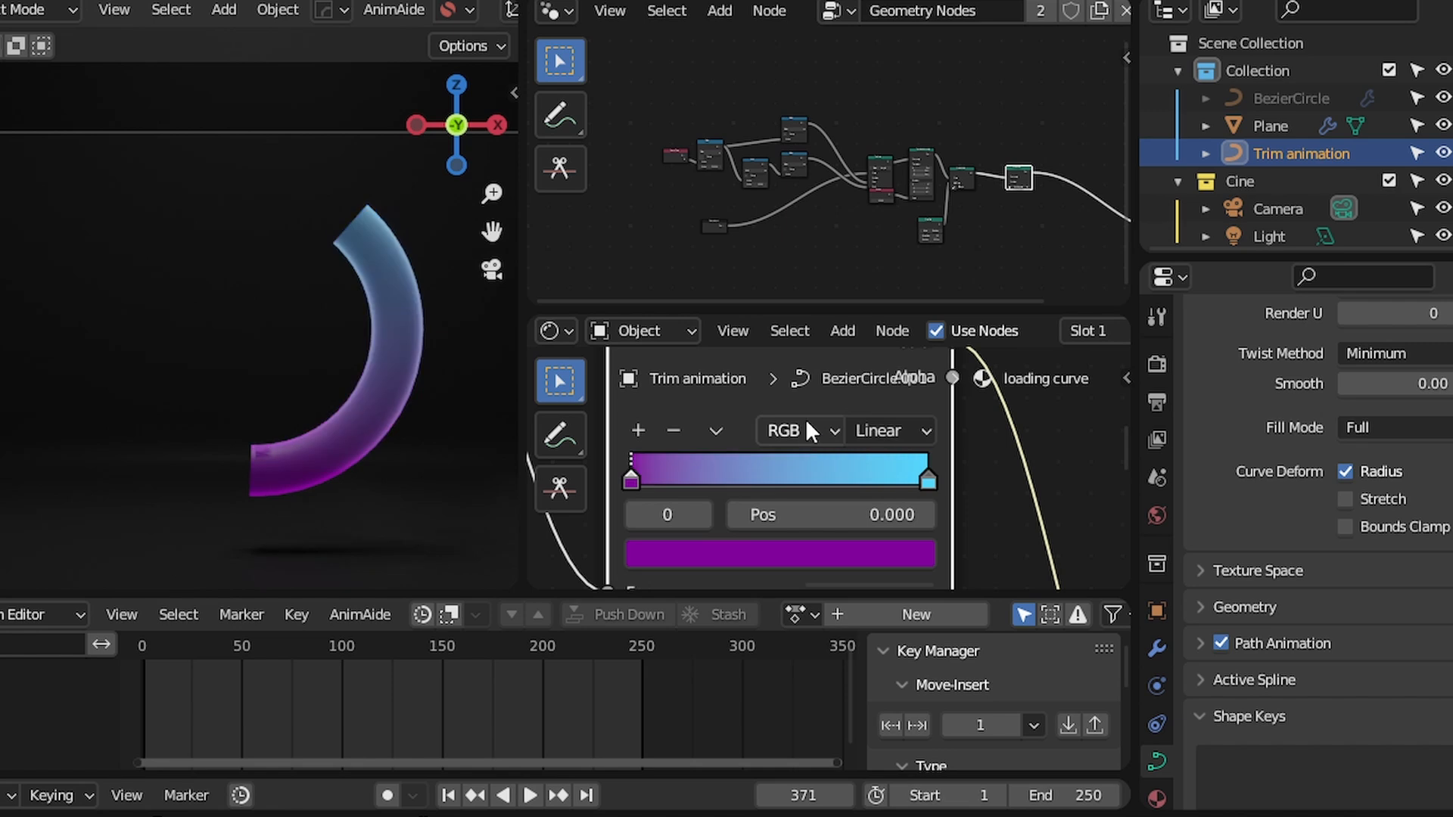
{"action": "scroll", "coordinate": [814, 425], "scroll_direction": "down", "scroll_amount": 1, "text": "ctrl"}
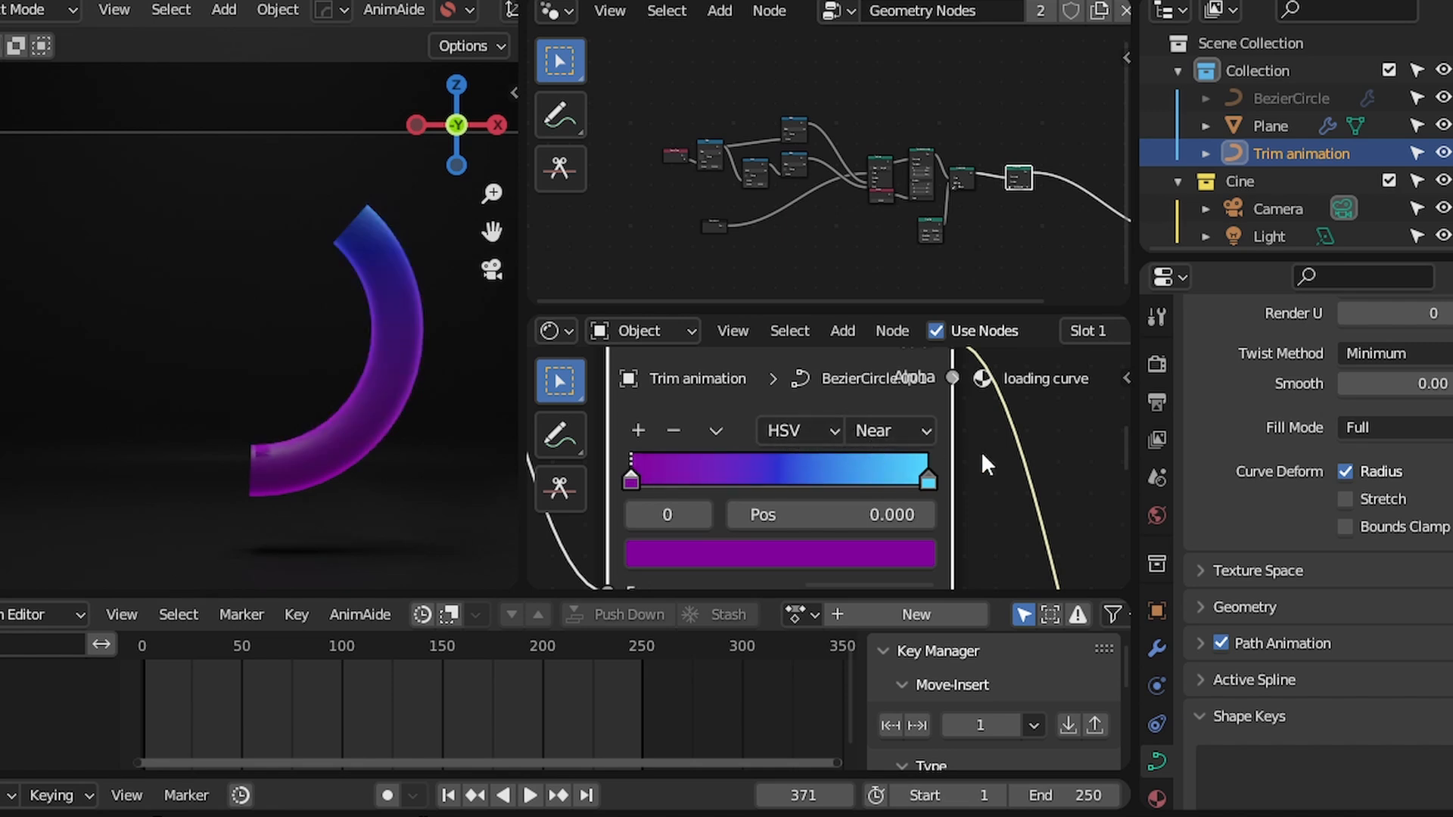
{"action": "scroll", "coordinate": [829, 464], "scroll_direction": "up", "scroll_amount": 5, "text": "ctrl"}
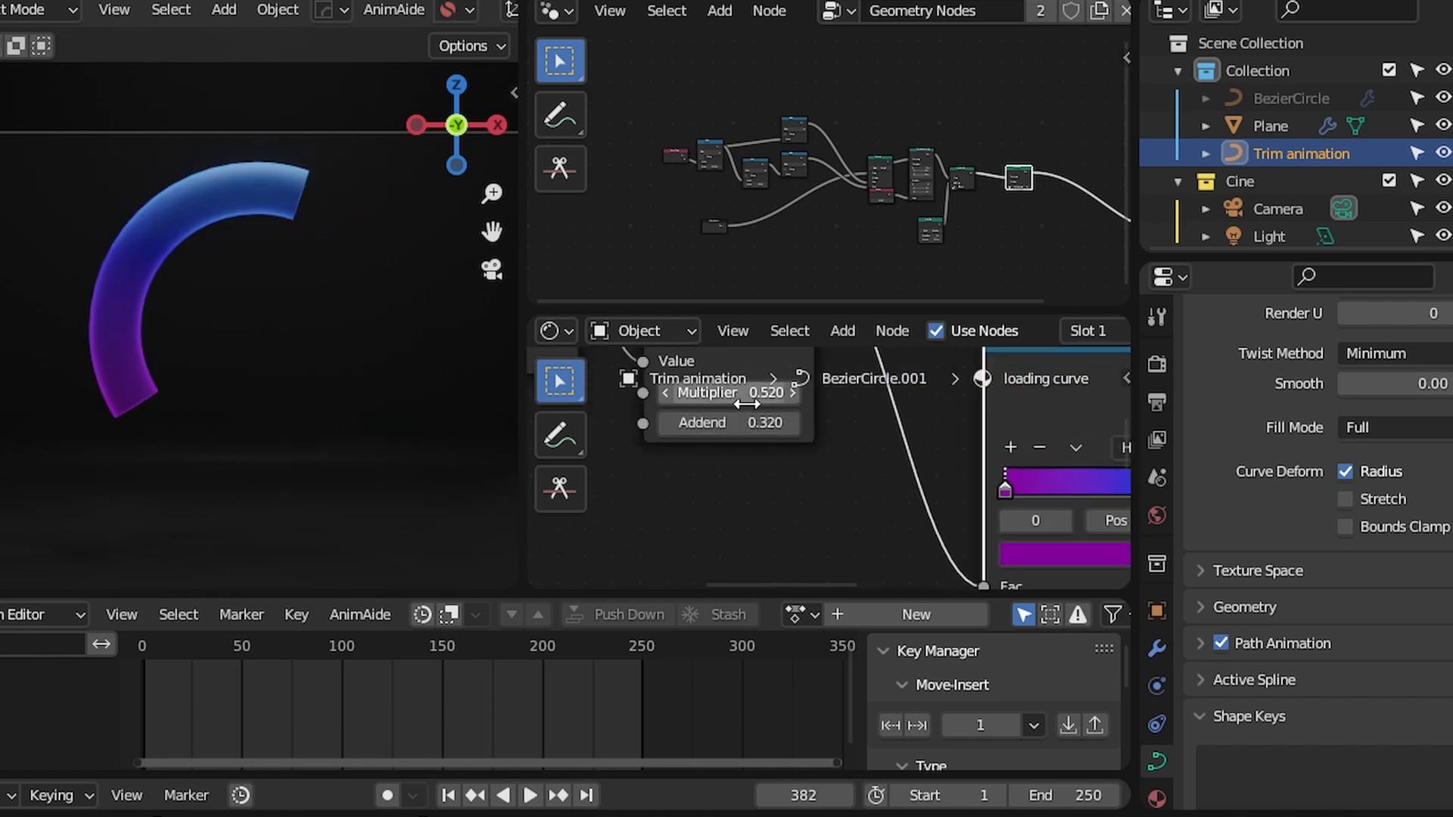
{"action": "left_click_drag", "start_coordinate": [750, 401], "coordinate": [726, 401]}
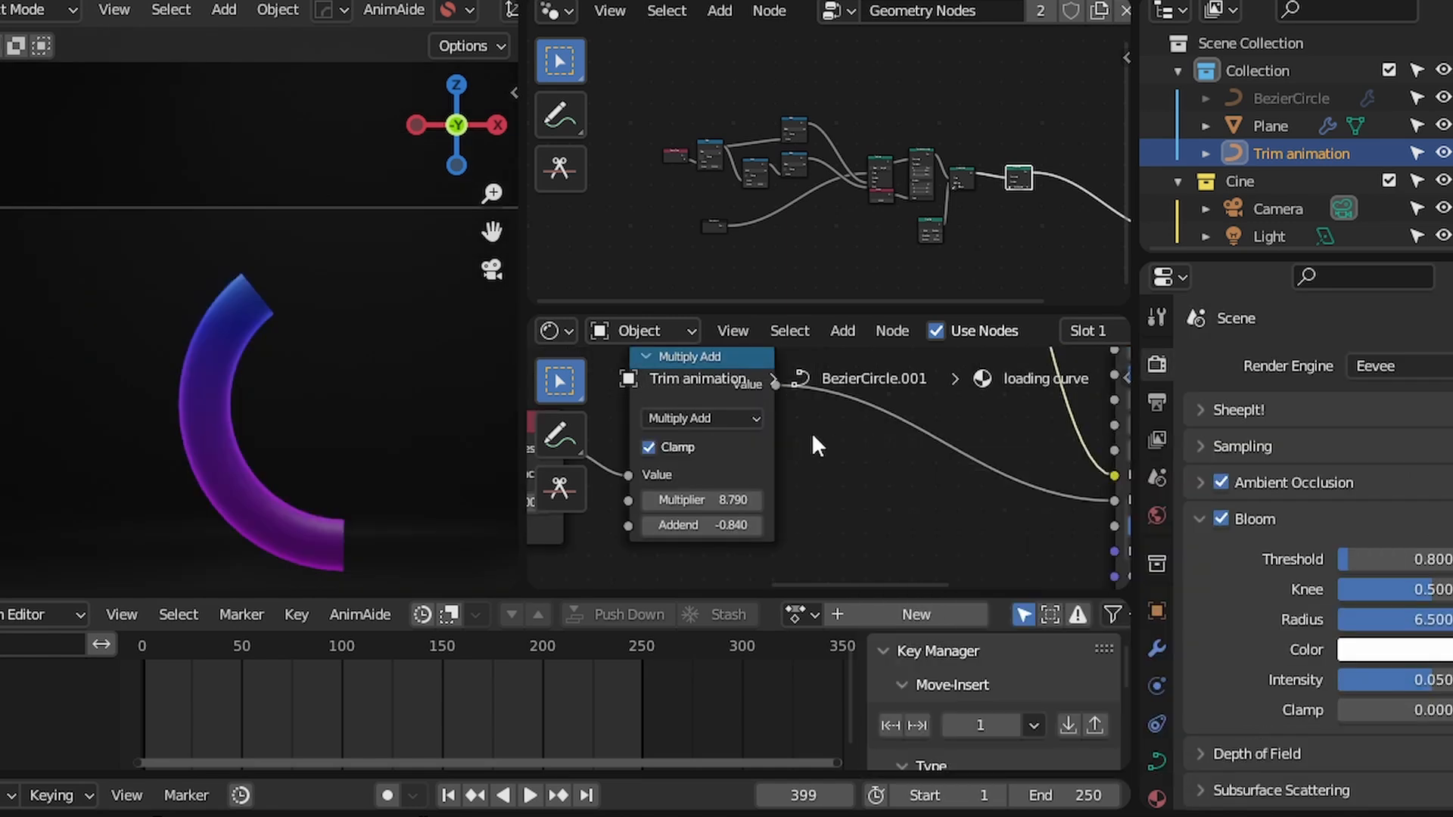
Insert a Map Range node between the Multiply Add node and the tube's emission strength, and raise its To Max value
{"action": "left_click_drag", "start_coordinate": [763, 403], "coordinate": [820, 423]}
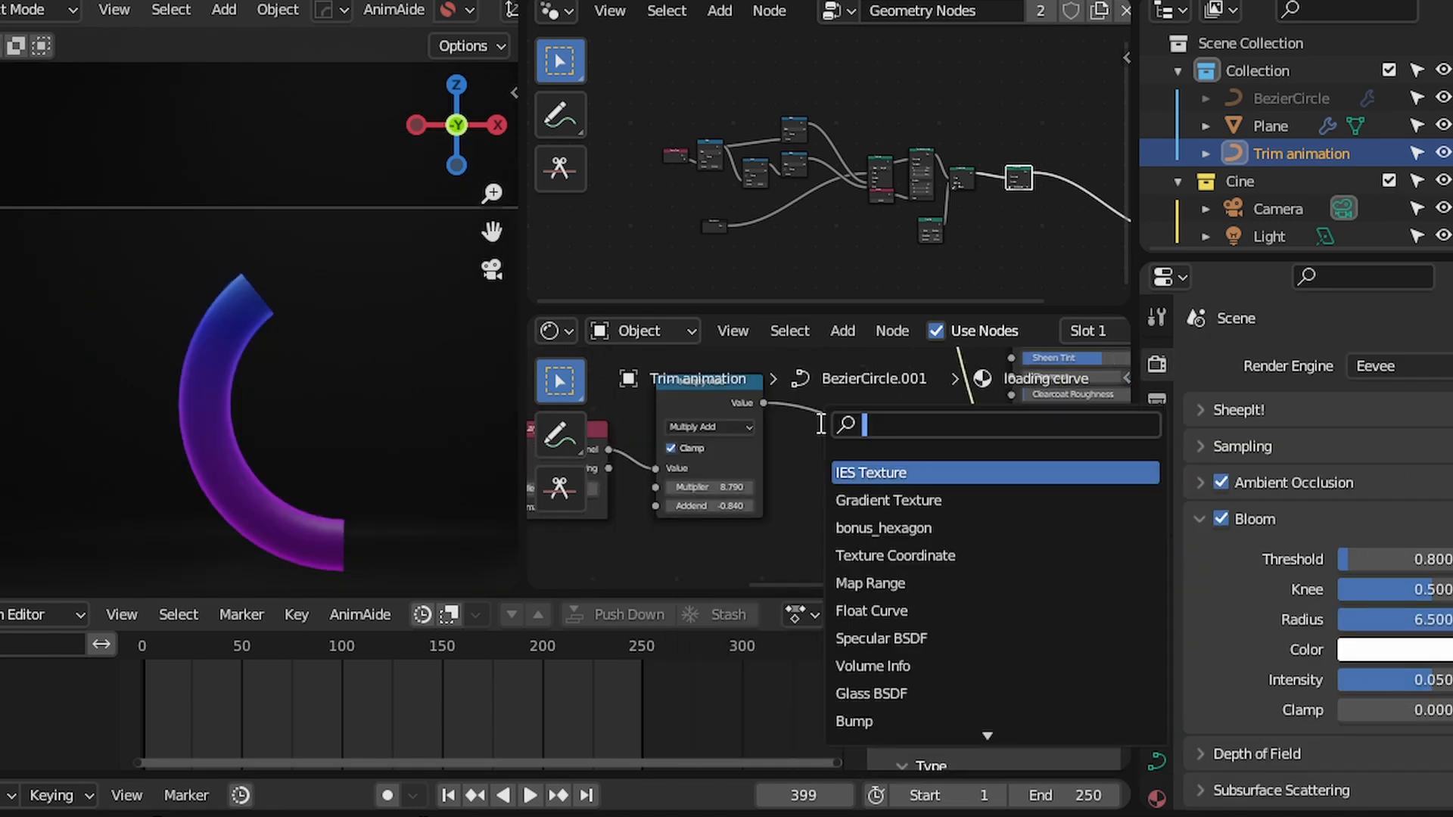
{"action": "type", "text": "map r"}
{"action": "key", "text": "Return"}
{"action": "left_click", "coordinate": [822, 428]}
{"action": "scroll", "coordinate": [846, 522], "scroll_direction": "up", "scroll_amount": 4}
{"action": "middle_click_drag", "start_coordinate": [846, 526], "coordinate": [856, 464]}
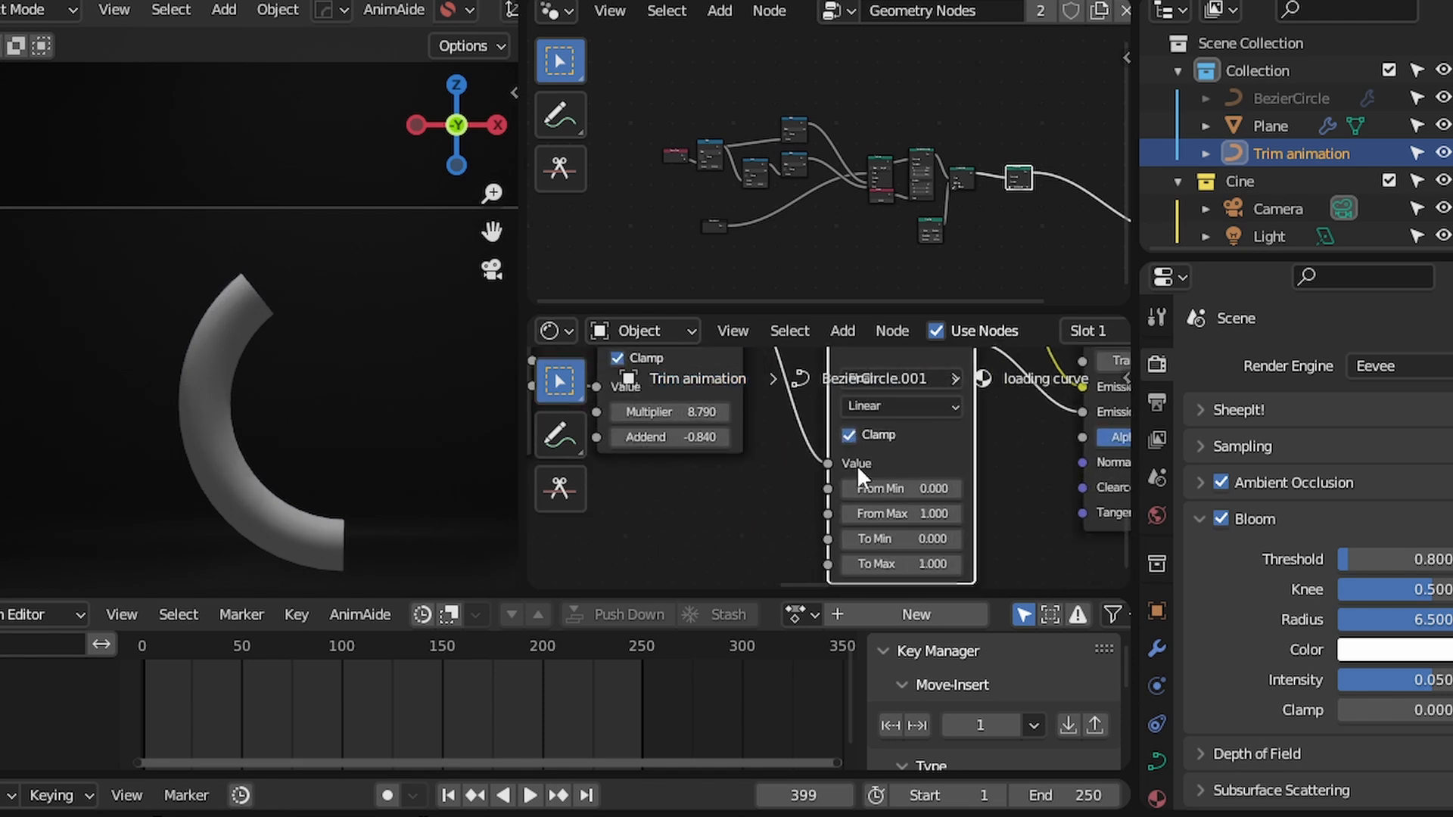
{"action": "middle_click_drag", "start_coordinate": [891, 563], "coordinate": [862, 493]}
{"action": "left_click_drag", "start_coordinate": [865, 505], "coordinate": [967, 497]}
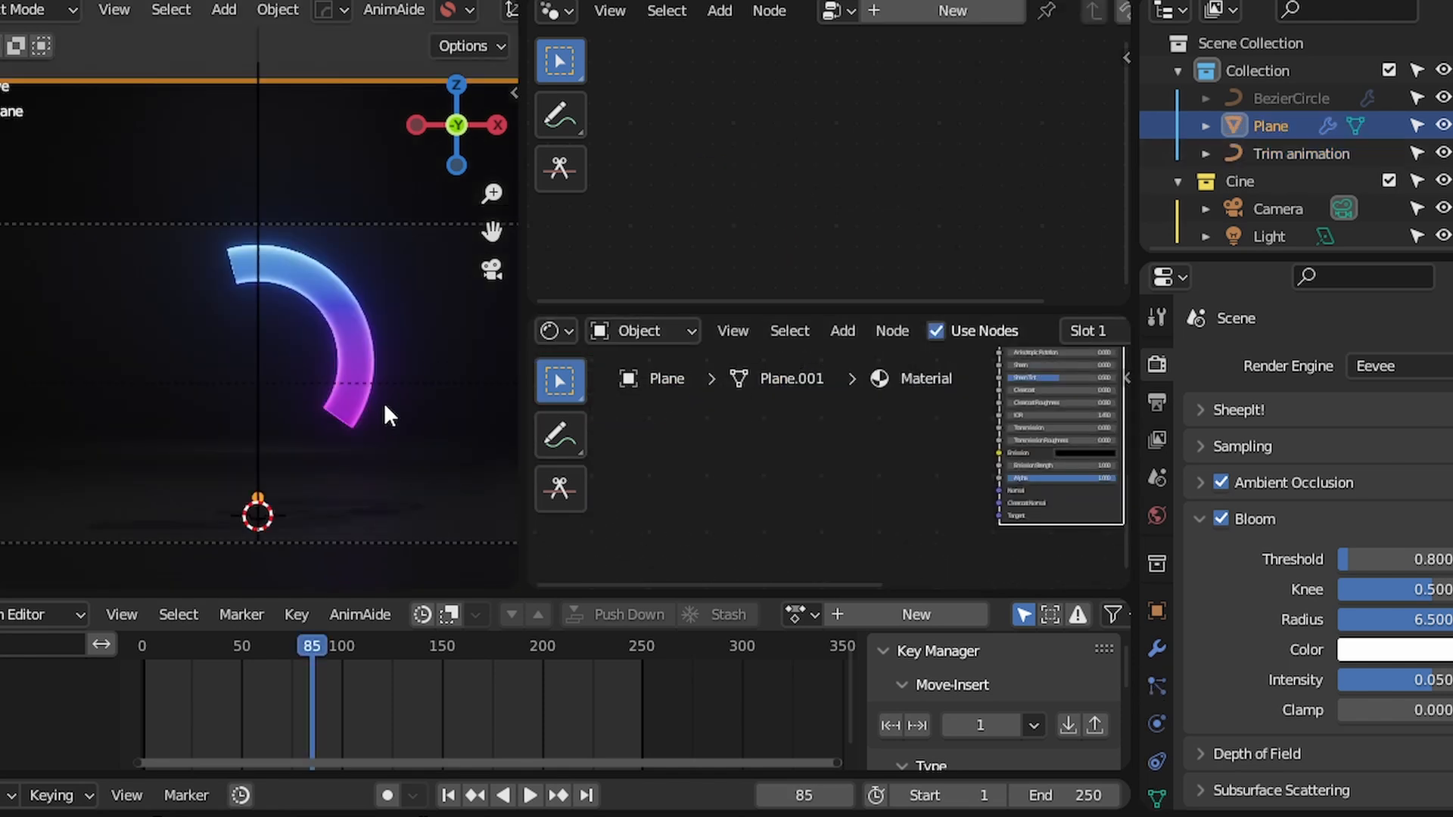
Preview the animation with the viewport overlays hidden, and adjust the angle-limited bevel on the backdrop plane
{"action": "key", "text": "ctrl+Tab"}
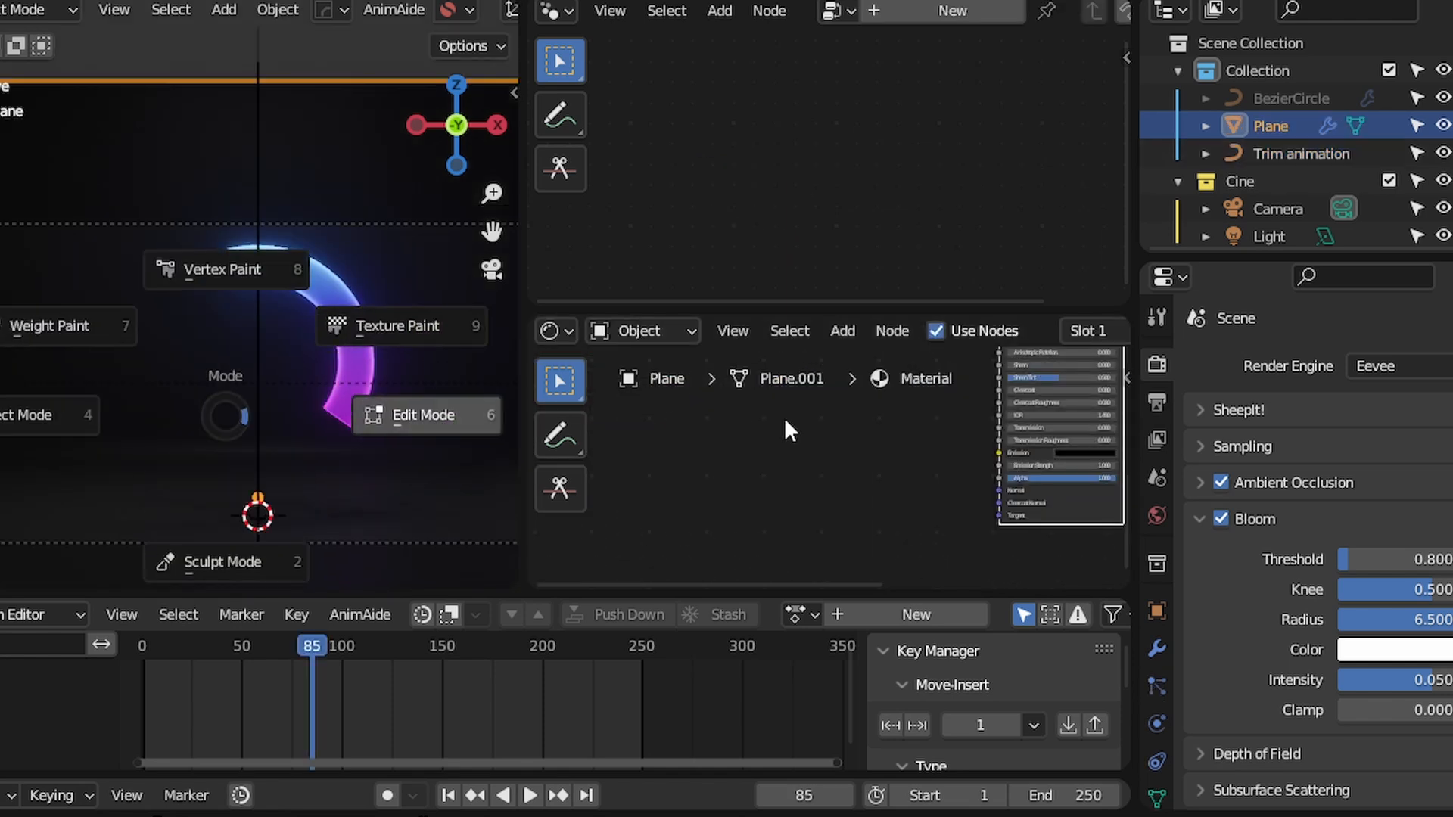
{"action": "key", "text": "Tab"}
{"action": "key", "text": "q"}
{"action": "left_click", "coordinate": [170, 372]}
{"action": "left_click", "coordinate": [222, 350]}
{"action": "key", "text": "alt+shift+z"}
{"action": "scroll", "coordinate": [272, 403], "scroll_direction": "down", "scroll_amount": 2}
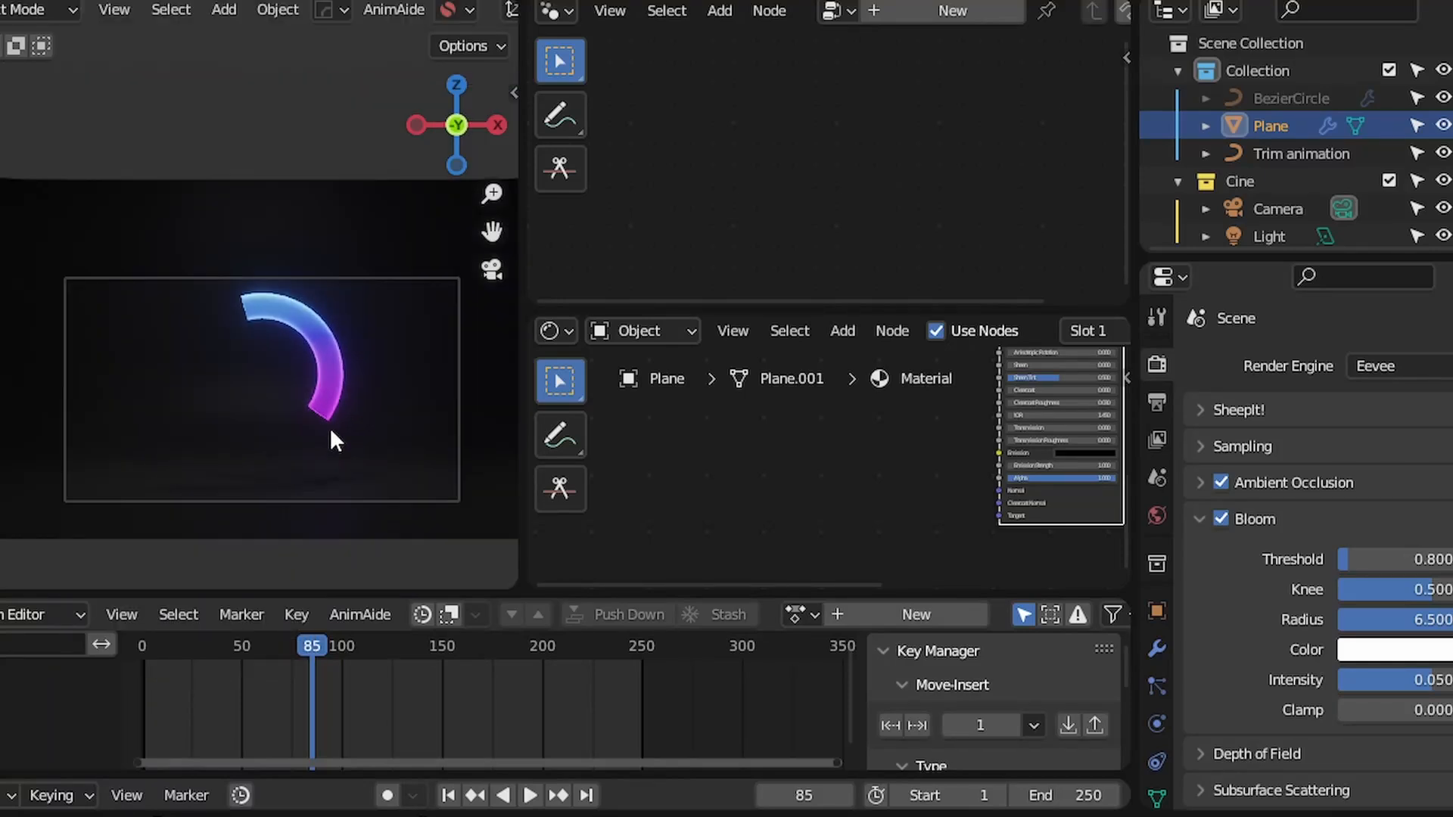
{"action": "middle_click_drag", "start_coordinate": [334, 431], "coordinate": [307, 420], "text": "shift"}
{"action": "key", "text": "space"}
{"action": "key", "text": "space"}
{"action": "key", "text": "q"}
{"action": "left_click", "coordinate": [330, 418]}
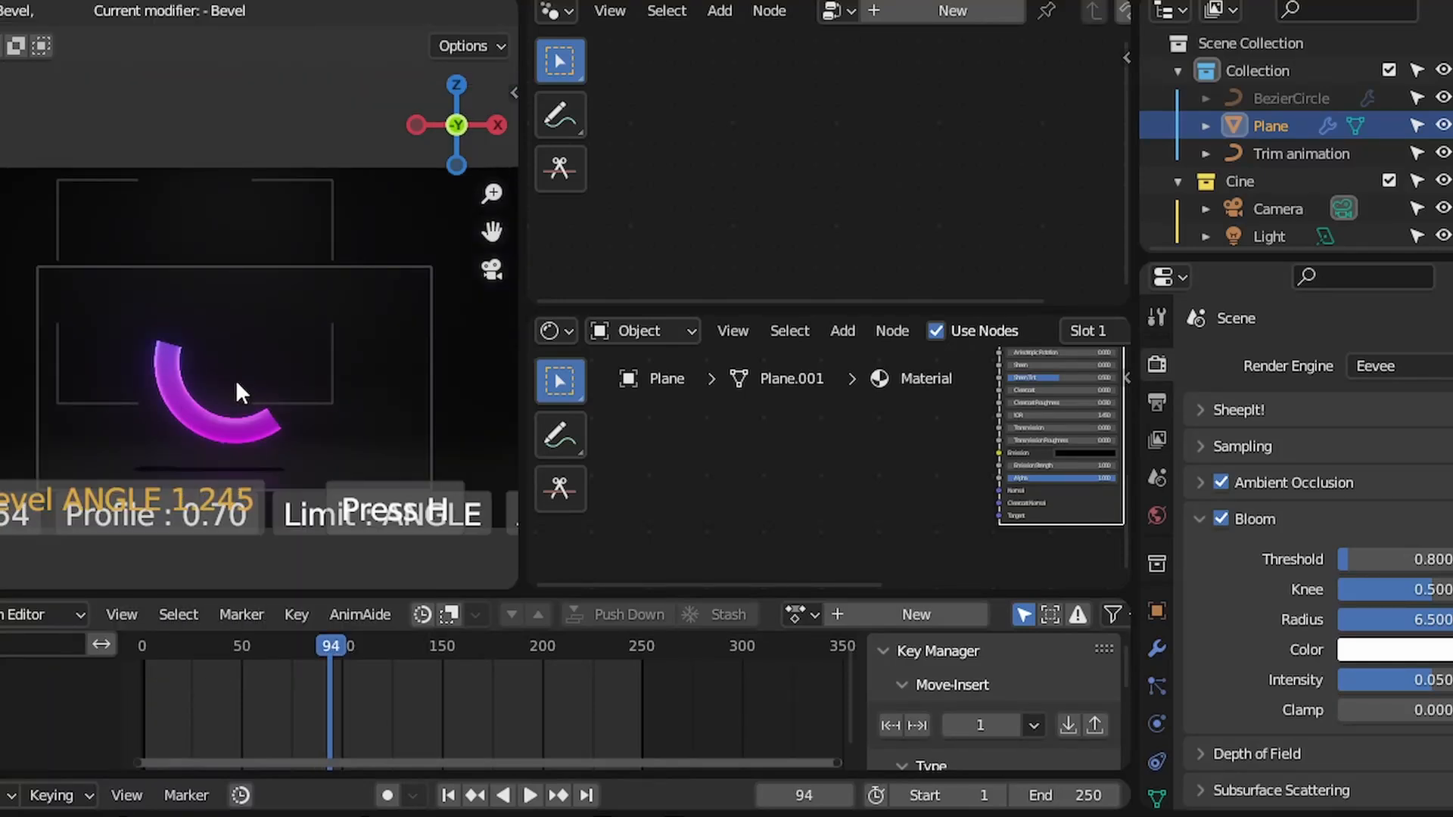
{"action": "key", "text": "shift+a"}
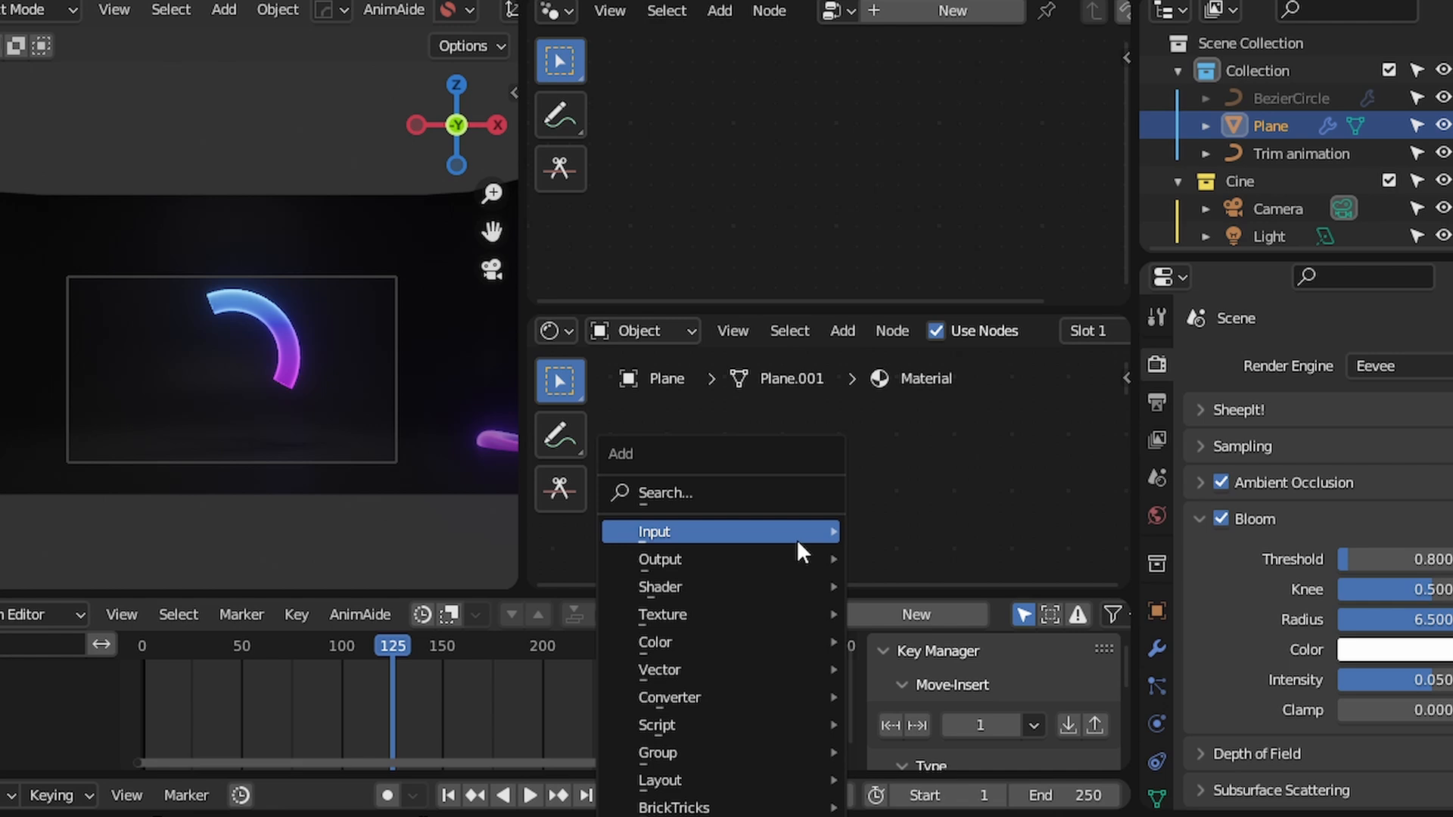
{"action": "type", "text": "s"}
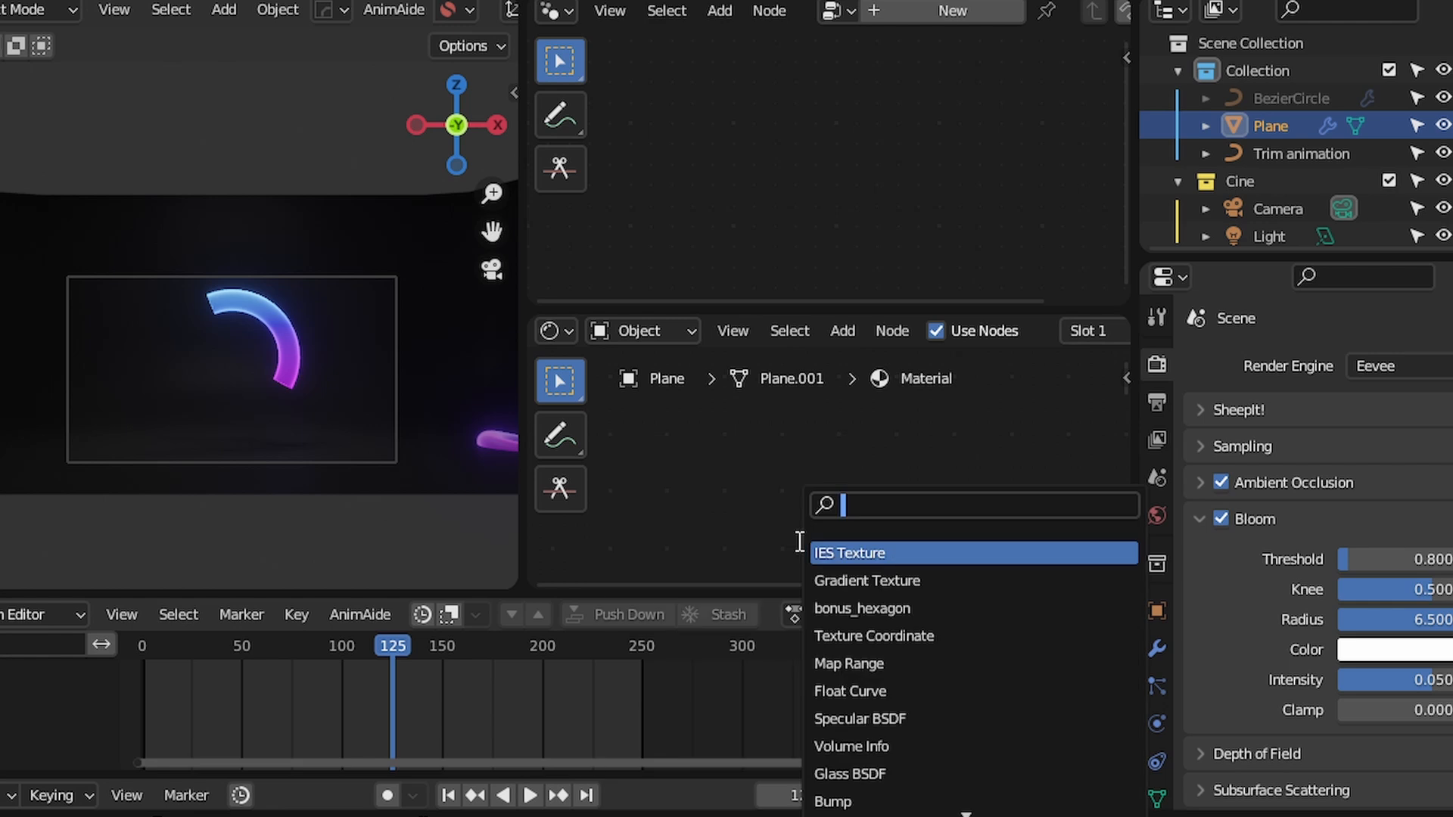
{"action": "type", "text": "gra"}
{"action": "key", "text": "BackSpace"}
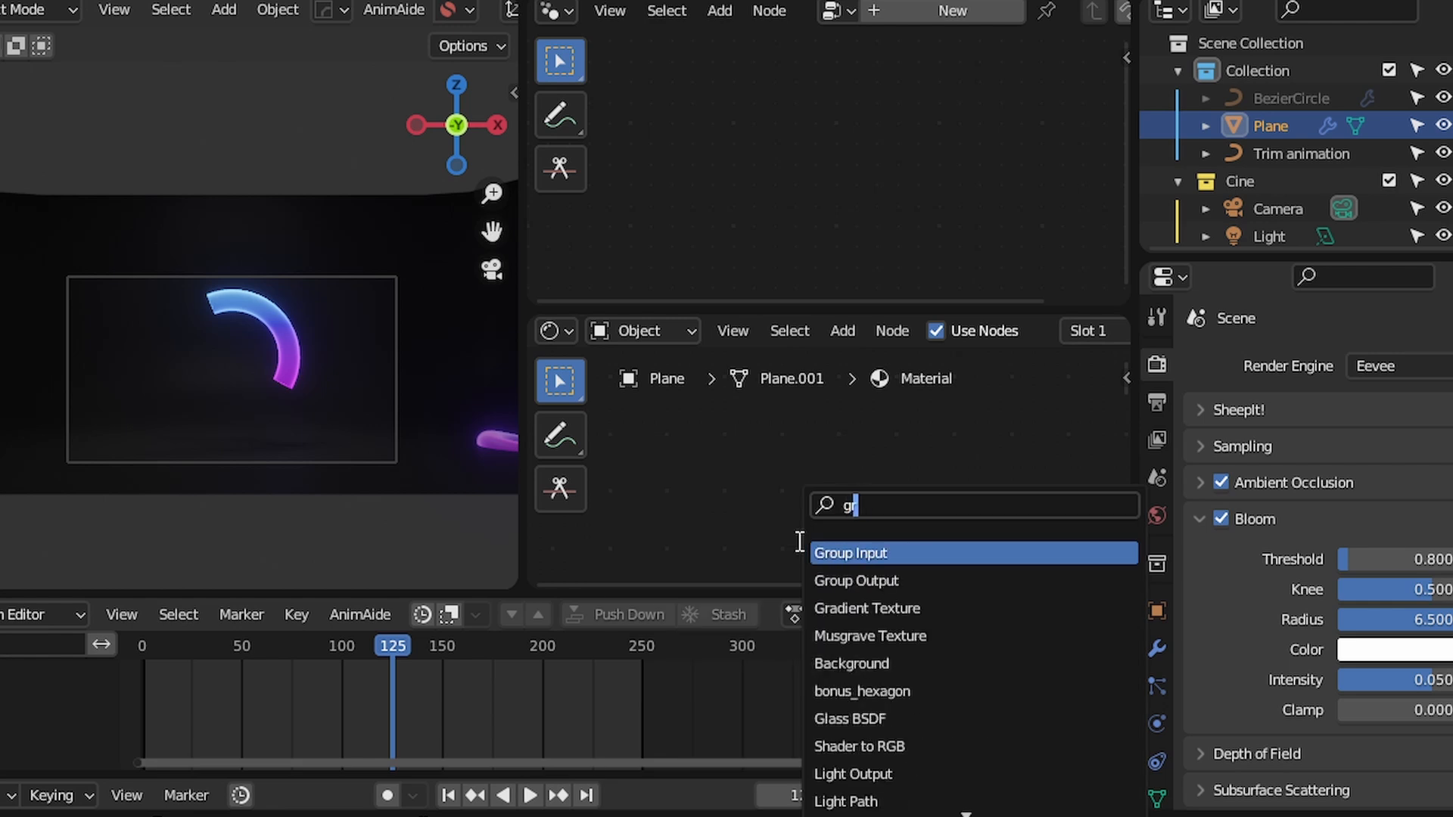
{"action": "type", "text": "a"}
{"action": "key", "text": "BackSpace"}
{"action": "key", "text": "BackSpace"}
{"action": "key", "text": "BackSpace"}
{"action": "type", "text": "sep"}
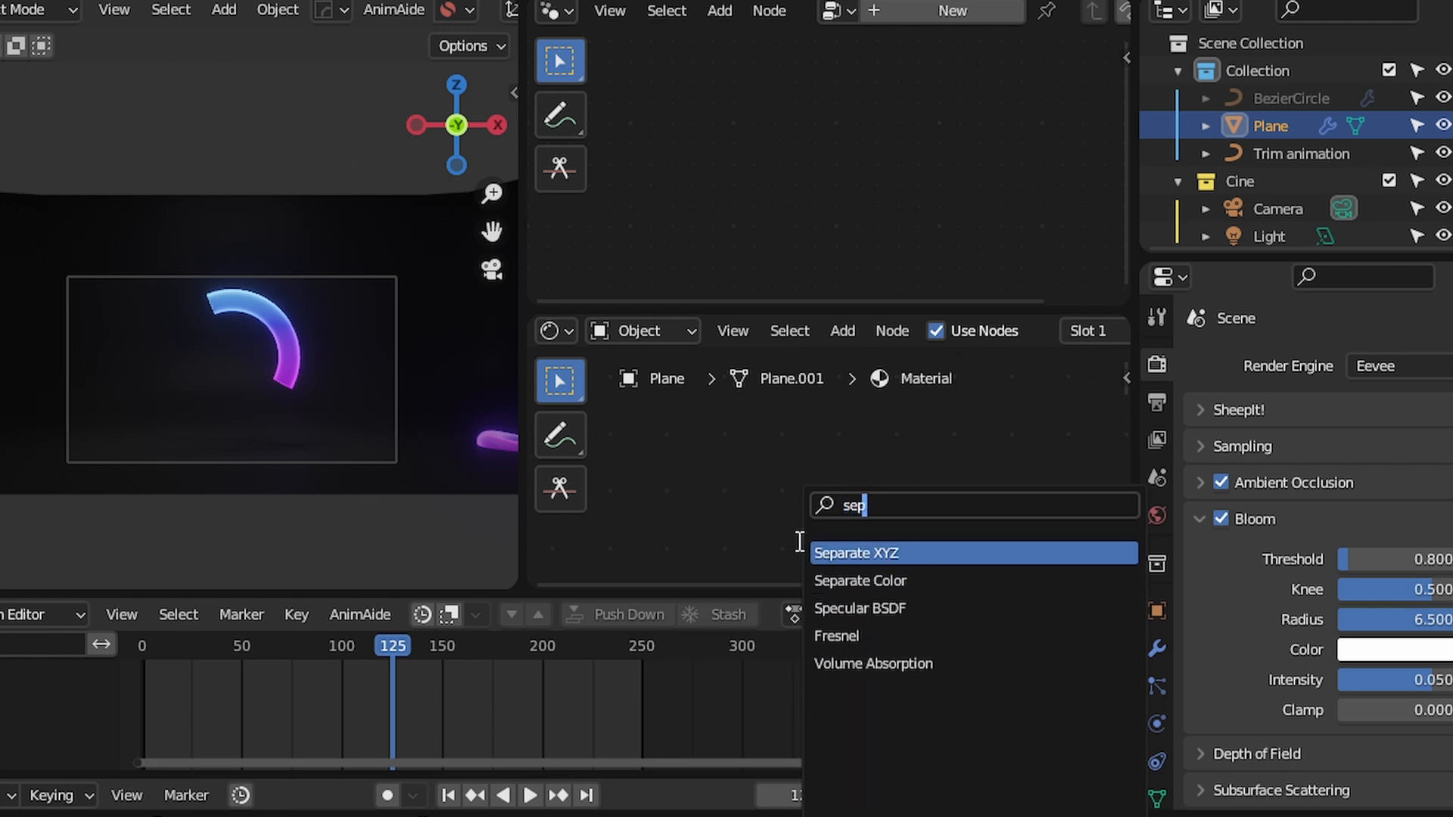
{"action": "key", "text": "Return"}
{"action": "left_click", "coordinate": [805, 463]}
{"action": "middle_click_drag", "start_coordinate": [814, 524], "coordinate": [921, 475]}
{"action": "scroll", "coordinate": [921, 475], "scroll_direction": "up", "scroll_amount": 6}
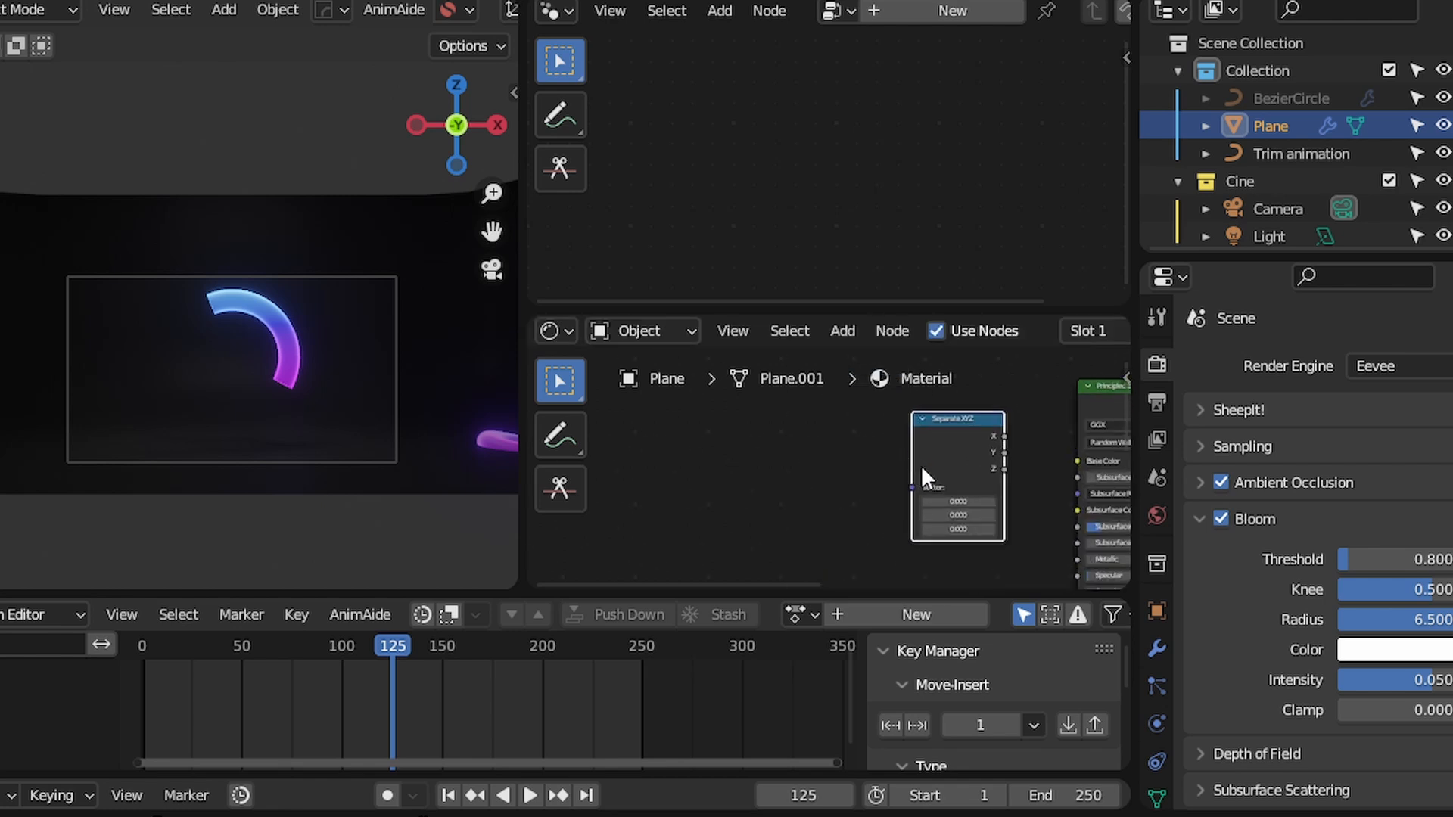
{"action": "left_click_drag", "start_coordinate": [906, 491], "coordinate": [685, 466]}
{"action": "key", "text": "Escape"}
{"action": "scroll", "coordinate": [920, 452], "scroll_direction": "down", "scroll_amount": 6}
{"action": "left_click_drag", "start_coordinate": [964, 443], "coordinate": [835, 456]}
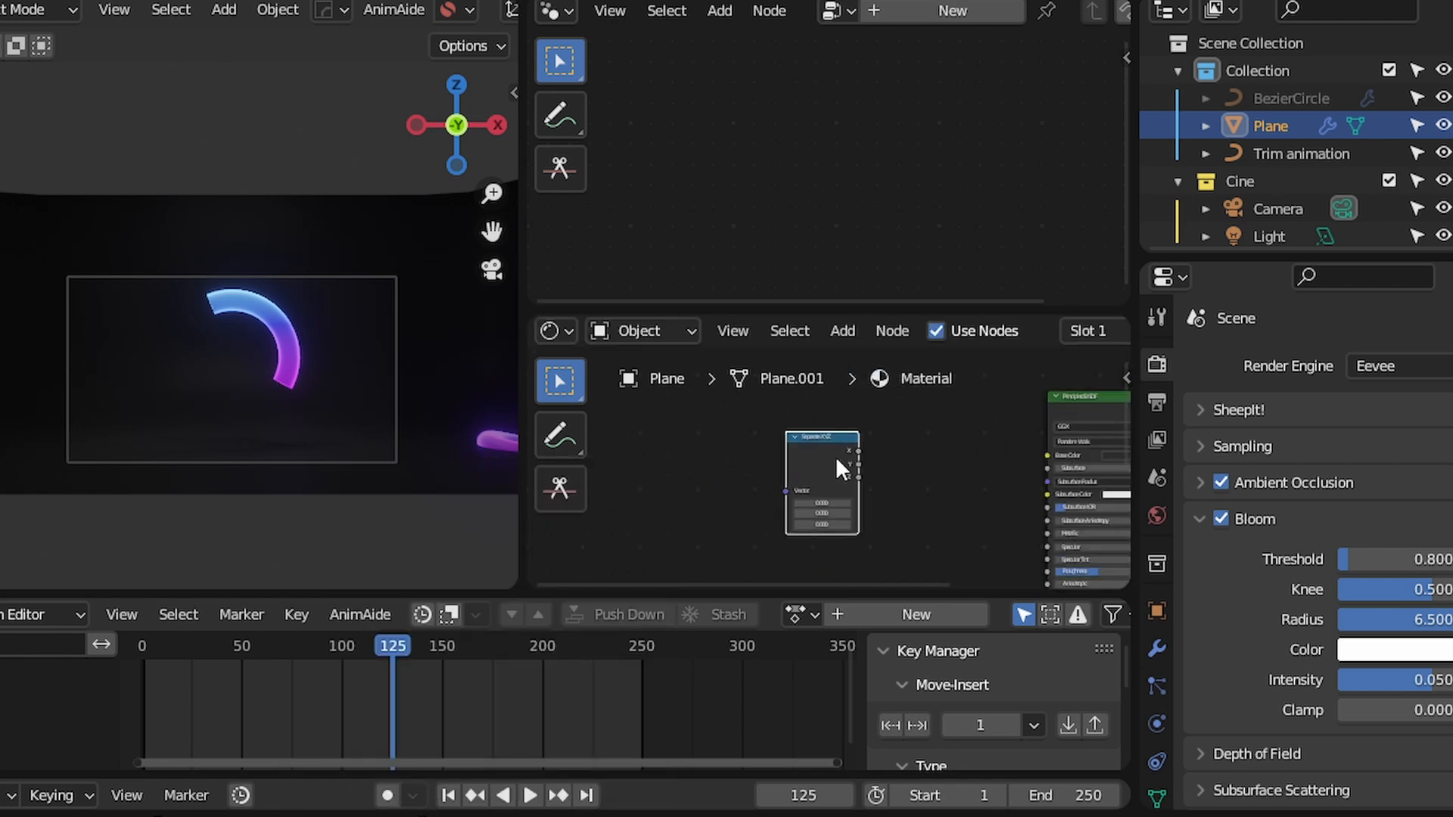
{"action": "key", "text": "x"}
Add a Gradient Texture node to the backdrop plane's material and set its type to Radial
{"action": "middle_click_drag", "start_coordinate": [792, 468], "coordinate": [834, 533]}
{"action": "key", "text": "shift+a"}
{"action": "type", "text": "sgrad"}
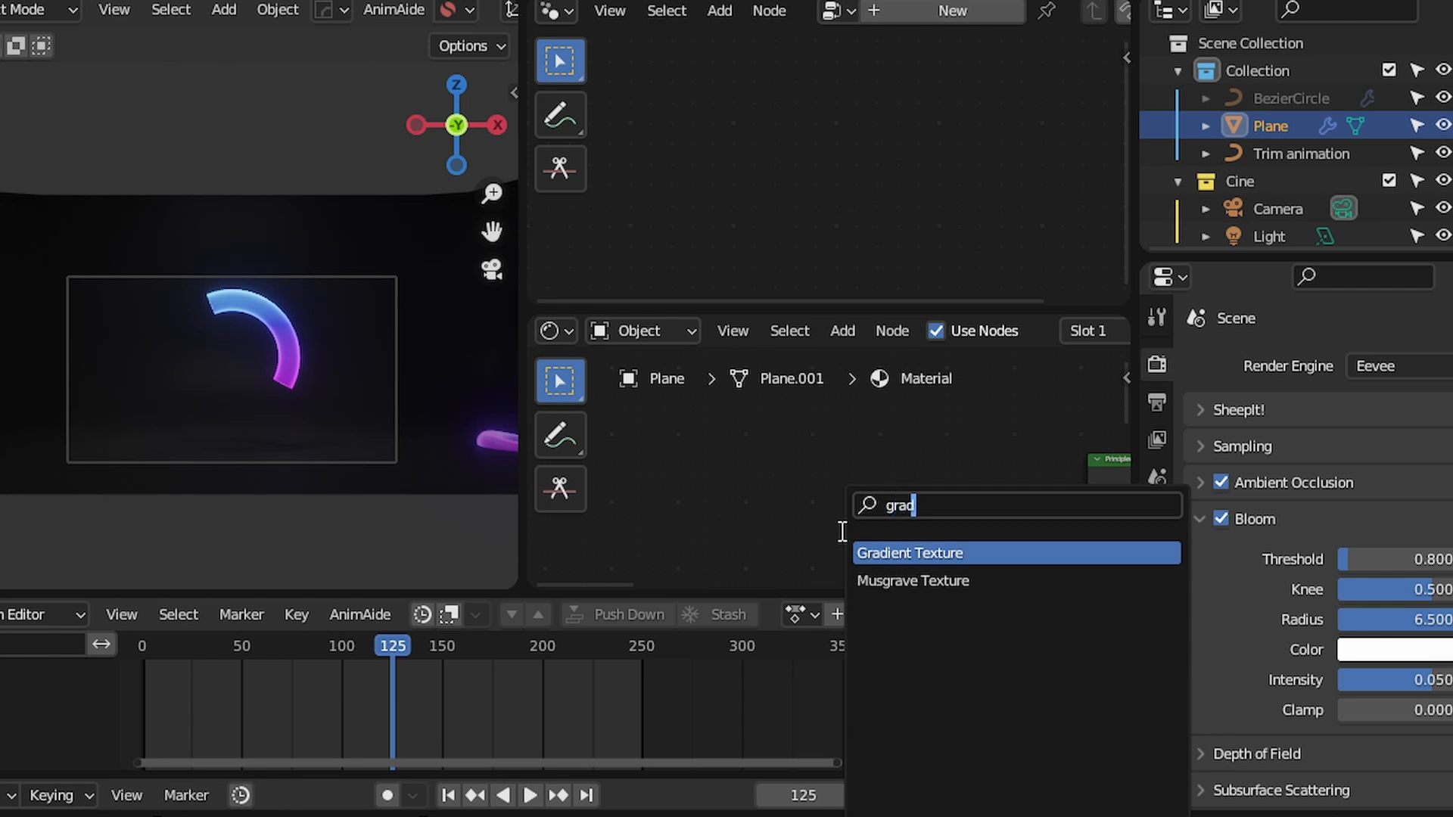
{"action": "key", "text": "Return"}
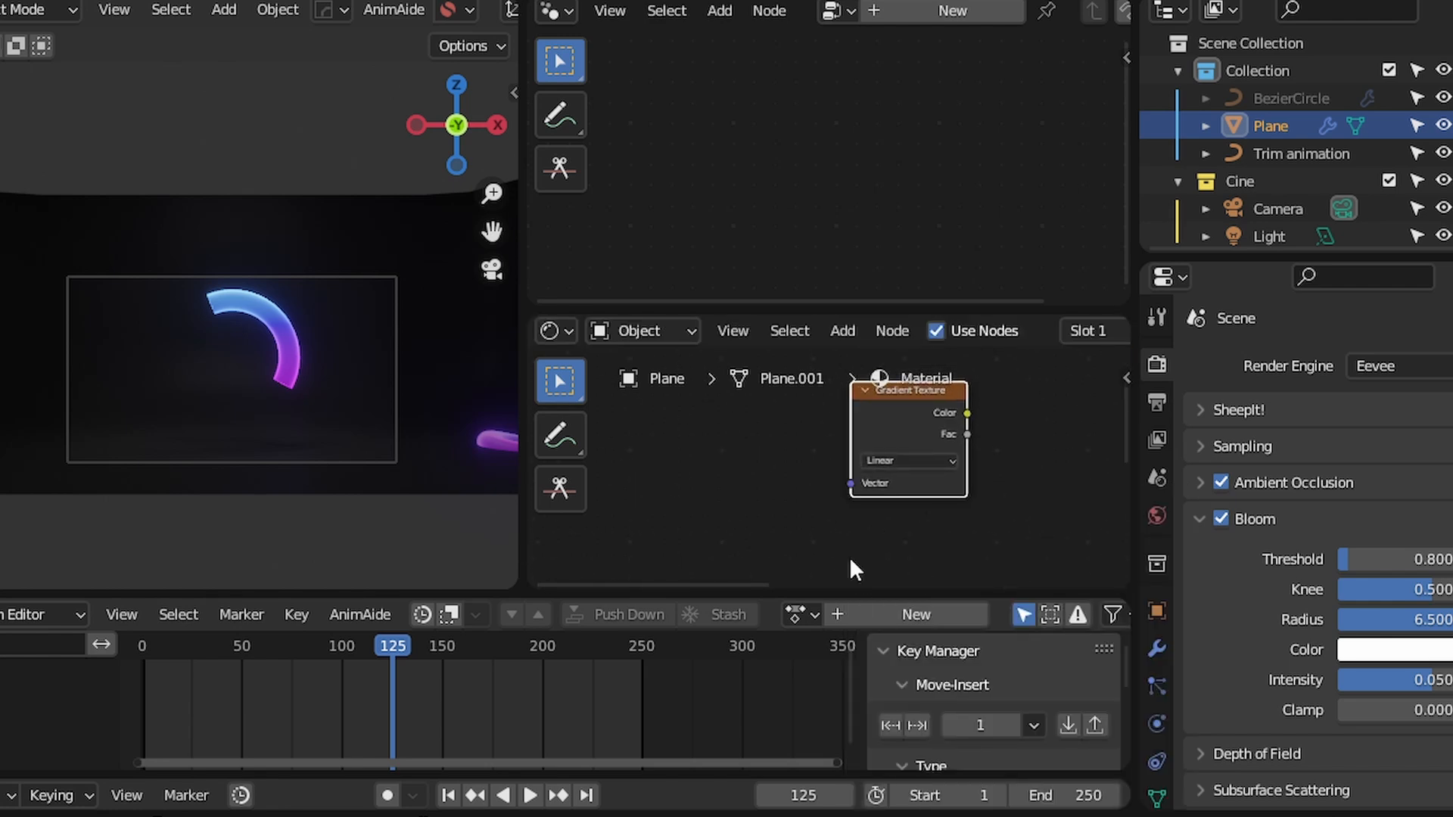
{"action": "left_click", "coordinate": [895, 498]}
{"action": "left_click_drag", "start_coordinate": [950, 415], "coordinate": [954, 460]}
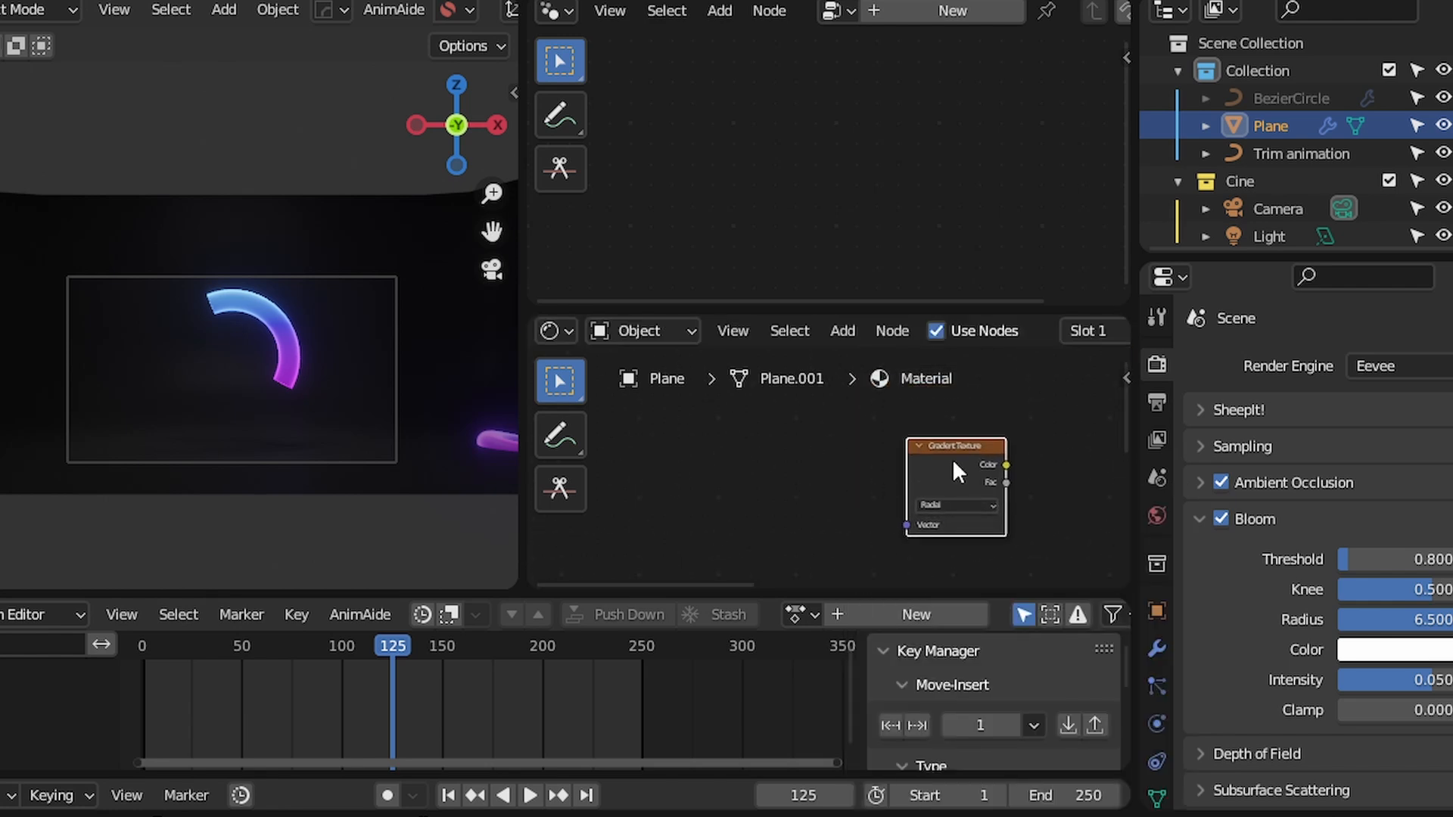
Add Texture Coordinate and Mapping nodes before the gradient, set it to Quadratic Sphere, and preview it on the backdrop
{"action": "key", "text": "ctrl+shift+t"}
{"action": "left_click", "coordinate": [1321, 695]}
{"action": "key", "text": "ctrl+t"}
{"action": "left_click", "coordinate": [802, 454], "text": "ctrl+shift"}
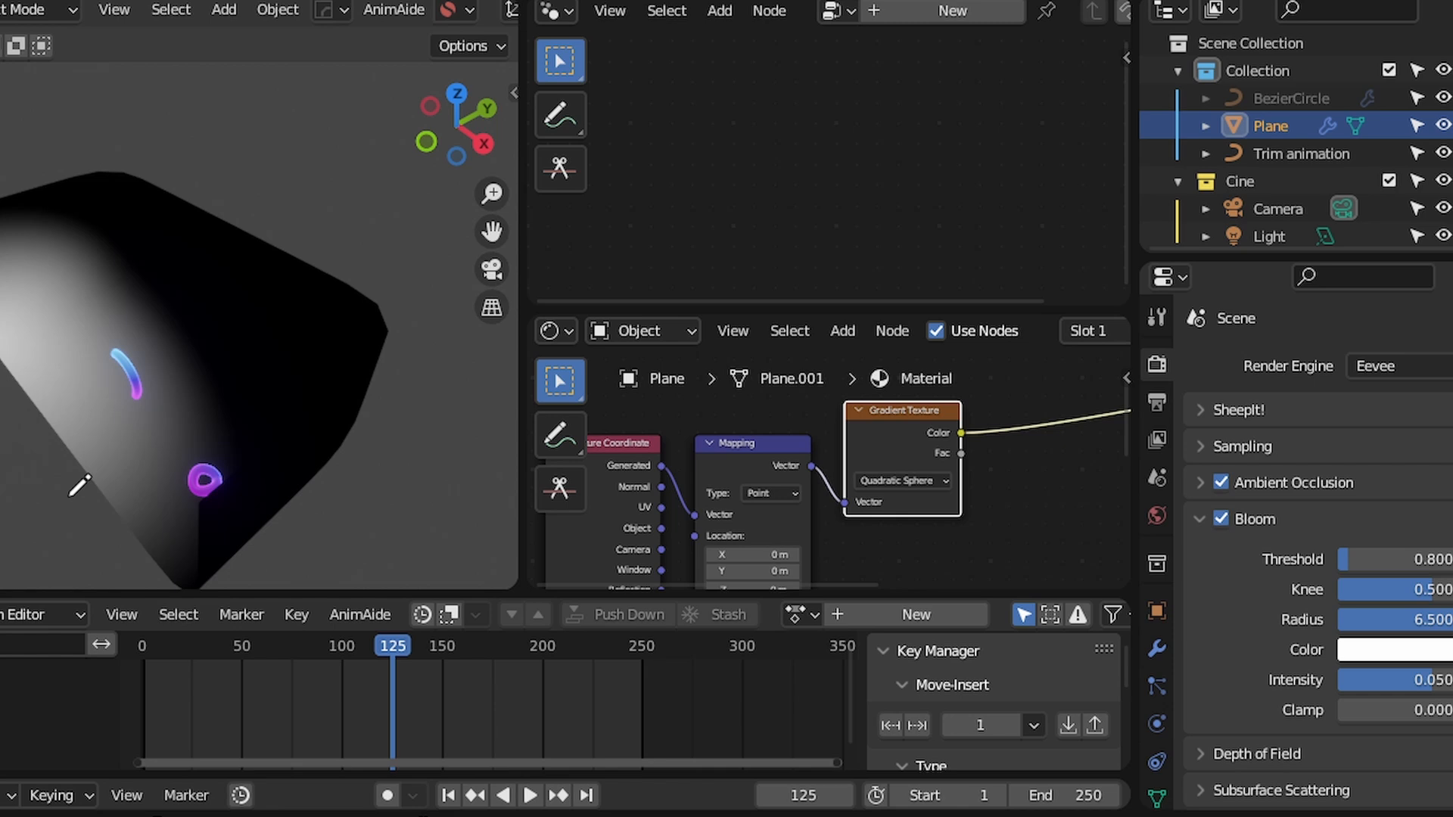
Feed the Mapping node from the Object texture coordinates and set its X location back to 0 m, with overlays shown
{"action": "key", "text": "shift+alt+z"}
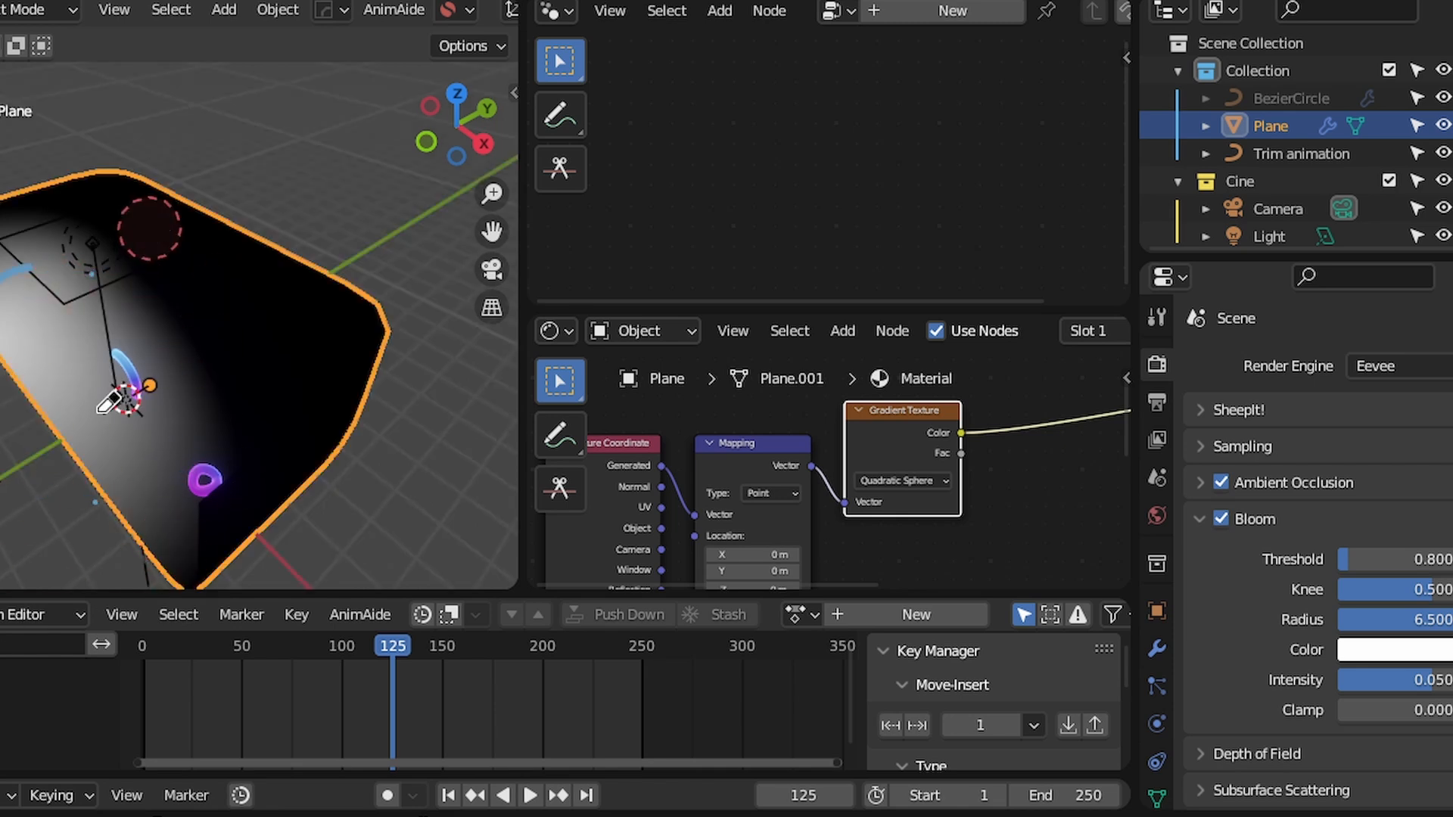
{"action": "middle_click_drag", "start_coordinate": [622, 576], "coordinate": [740, 524]}
{"action": "scroll", "coordinate": [797, 541], "scroll_direction": "up", "scroll_amount": 2}
{"action": "left_click_drag", "start_coordinate": [884, 495], "coordinate": [846, 494]}
{"action": "middle_click_drag", "start_coordinate": [302, 364], "coordinate": [427, 370]}
{"action": "scroll", "coordinate": [799, 480], "scroll_direction": "up", "scroll_amount": 2}
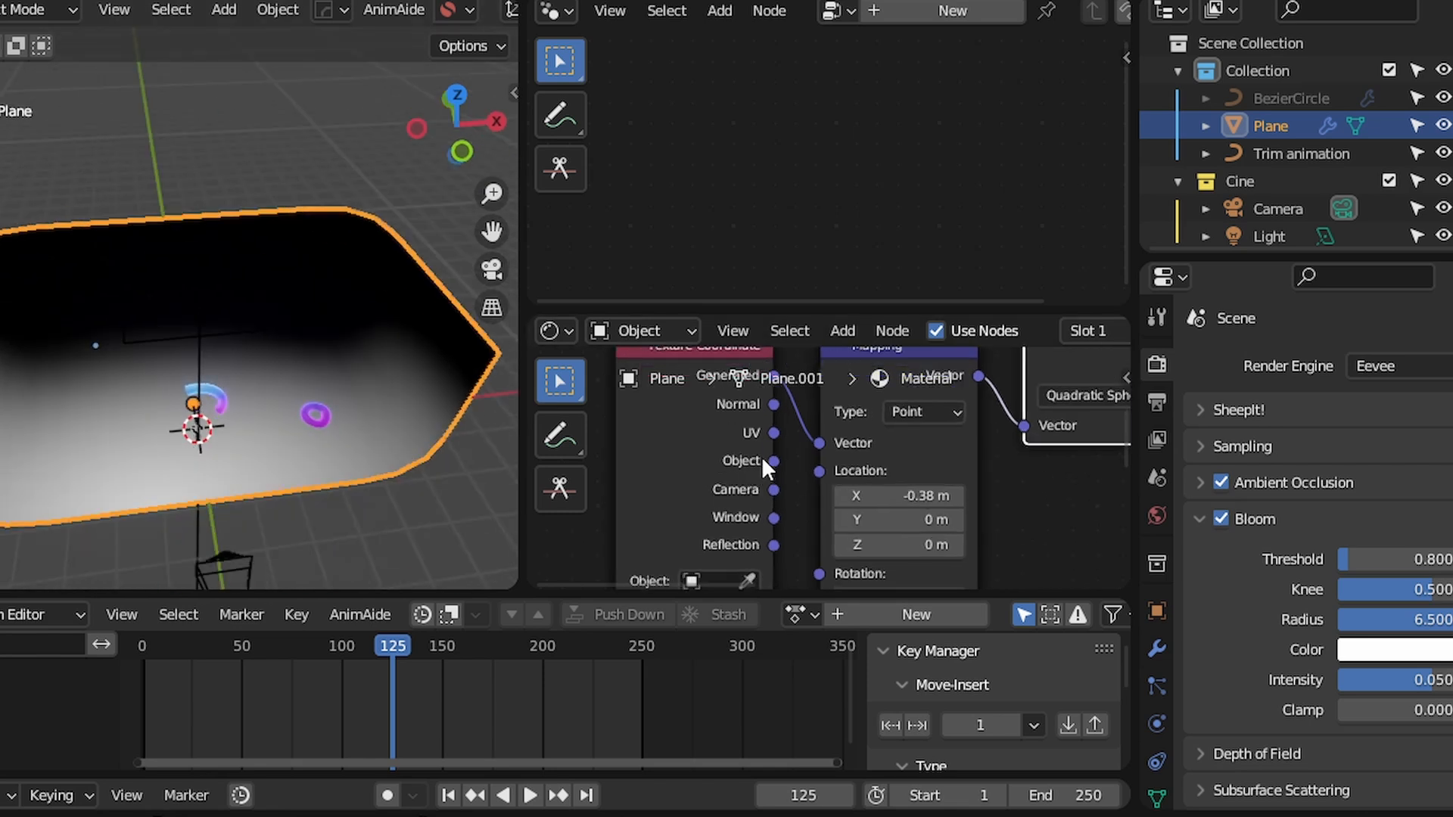
{"action": "left_click_drag", "start_coordinate": [817, 444], "coordinate": [820, 444]}
{"action": "left_click", "coordinate": [902, 497]}
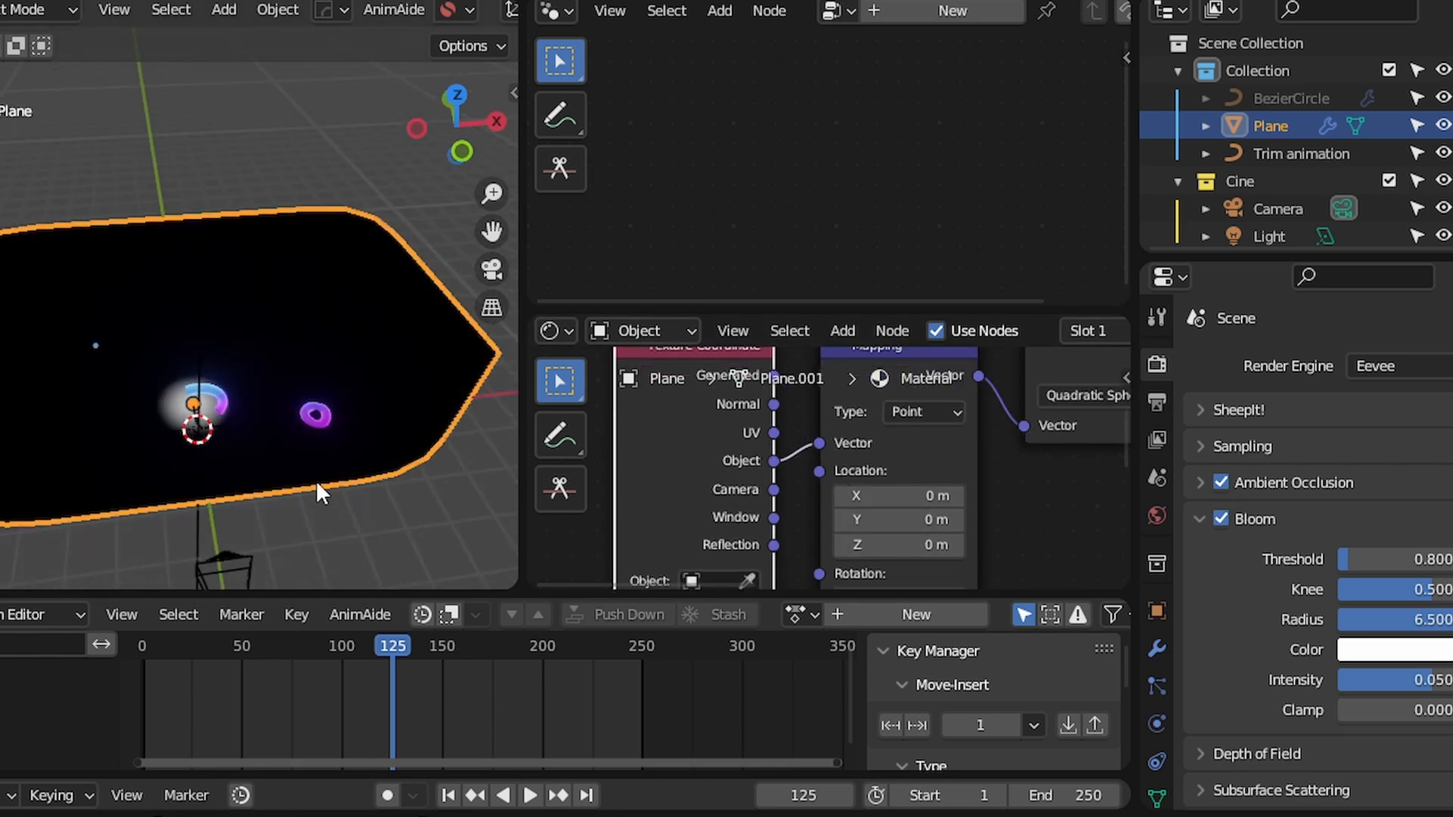
Move the Texture Coordinate and Mapping nodes horizontally away from the Gradient Texture to make room in the backdrop's node tree
{"action": "middle_click_drag", "start_coordinate": [318, 492], "coordinate": [341, 484]}
{"action": "scroll", "coordinate": [999, 488], "scroll_direction": "down", "scroll_amount": 2}
{"action": "middle_click_drag", "start_coordinate": [1007, 491], "coordinate": [973, 409]}
{"action": "scroll", "coordinate": [782, 429], "scroll_direction": "down", "scroll_amount": 4}
{"action": "left_click", "coordinate": [763, 446]}
{"action": "key", "text": "g"}
{"action": "key", "text": "x"}
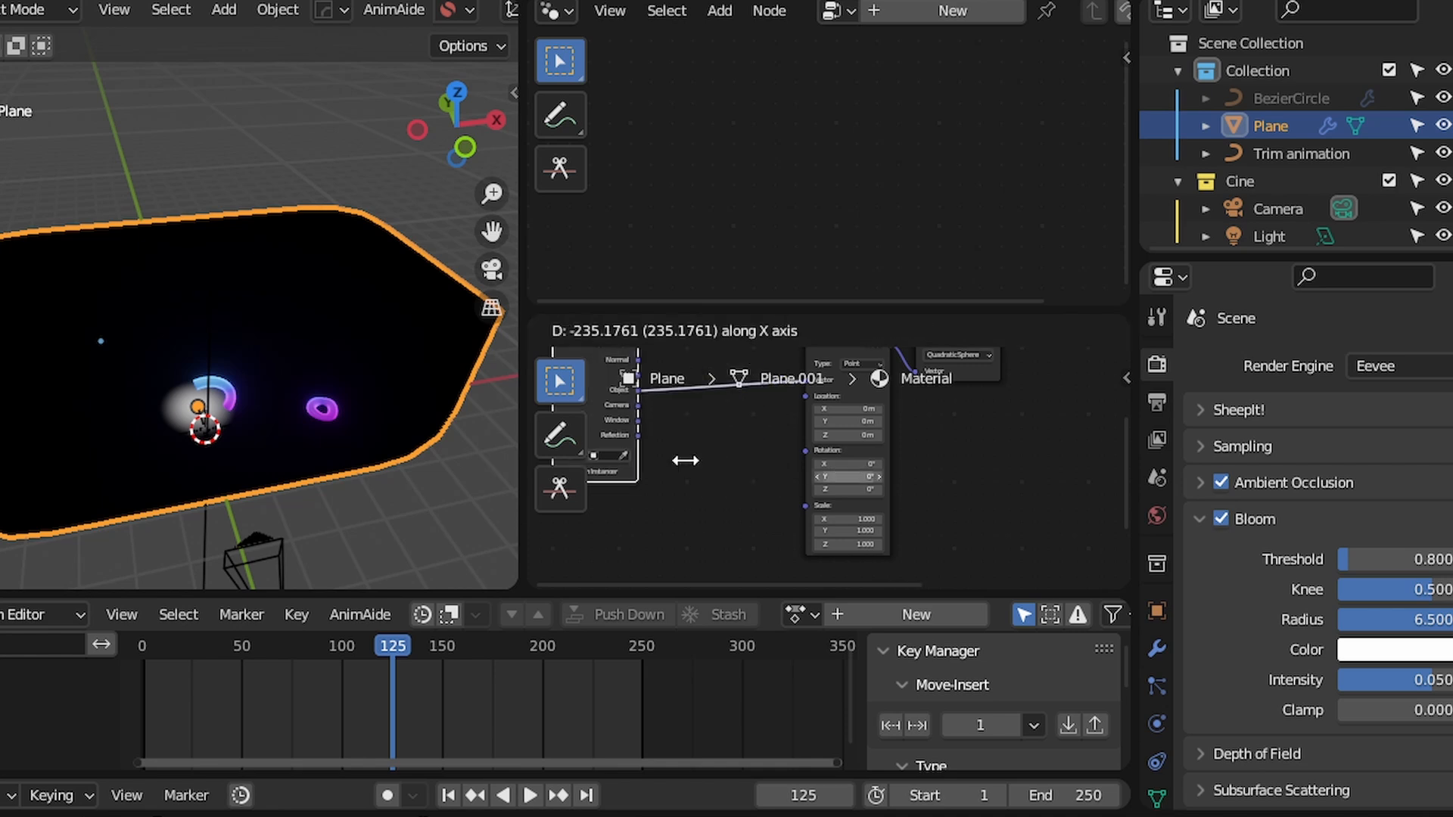
{"action": "left_click", "coordinate": [670, 458]}
{"action": "middle_click_drag", "start_coordinate": [982, 482], "coordinate": [986, 526]}
{"action": "left_click", "coordinate": [840, 522]}
{"action": "key", "text": "g"}
{"action": "key", "text": "x"}
{"action": "left_click", "coordinate": [757, 492]}
Lower the Mapping node's scale to 0.150 and set its Y location to -0.56 m to enlarge and shift the backdrop gradient
{"action": "middle_click_drag", "start_coordinate": [757, 488], "coordinate": [790, 345]}
{"action": "scroll", "coordinate": [827, 468], "scroll_direction": "up", "scroll_amount": 3}
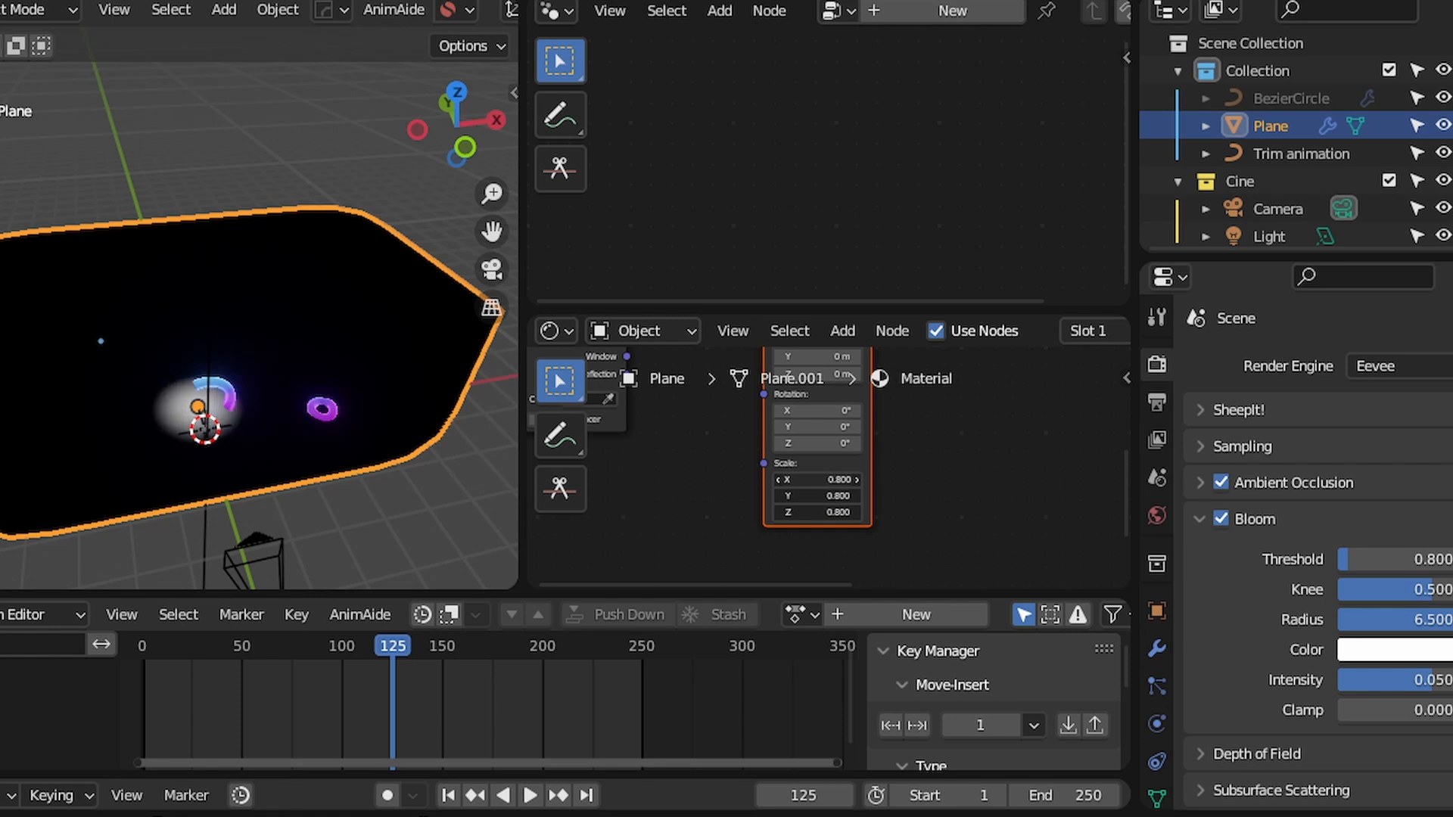
{"action": "left_click_drag", "start_coordinate": [817, 480], "coordinate": [761, 480]}
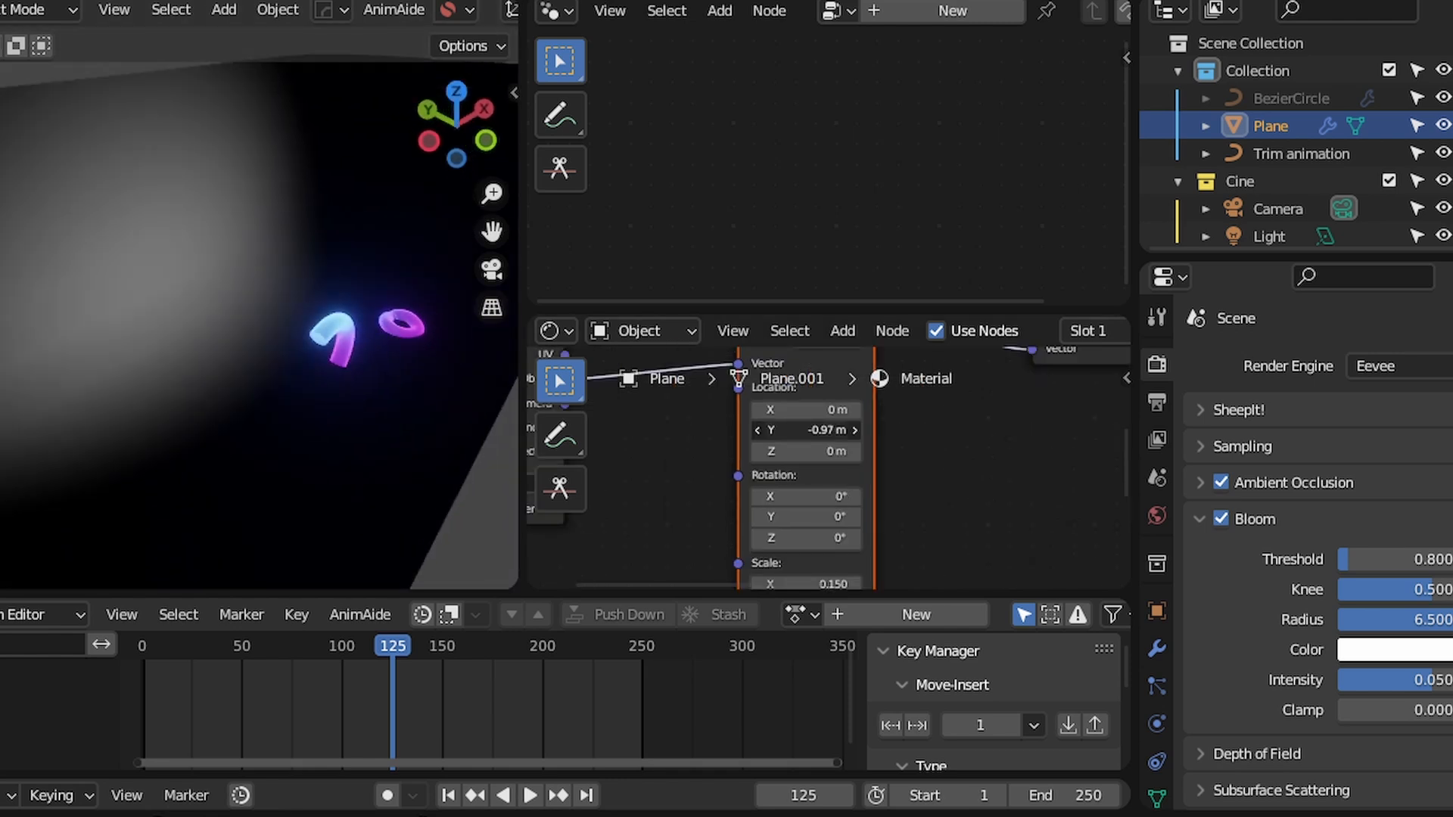
{"action": "left_click_drag", "start_coordinate": [806, 430], "coordinate": [851, 430]}
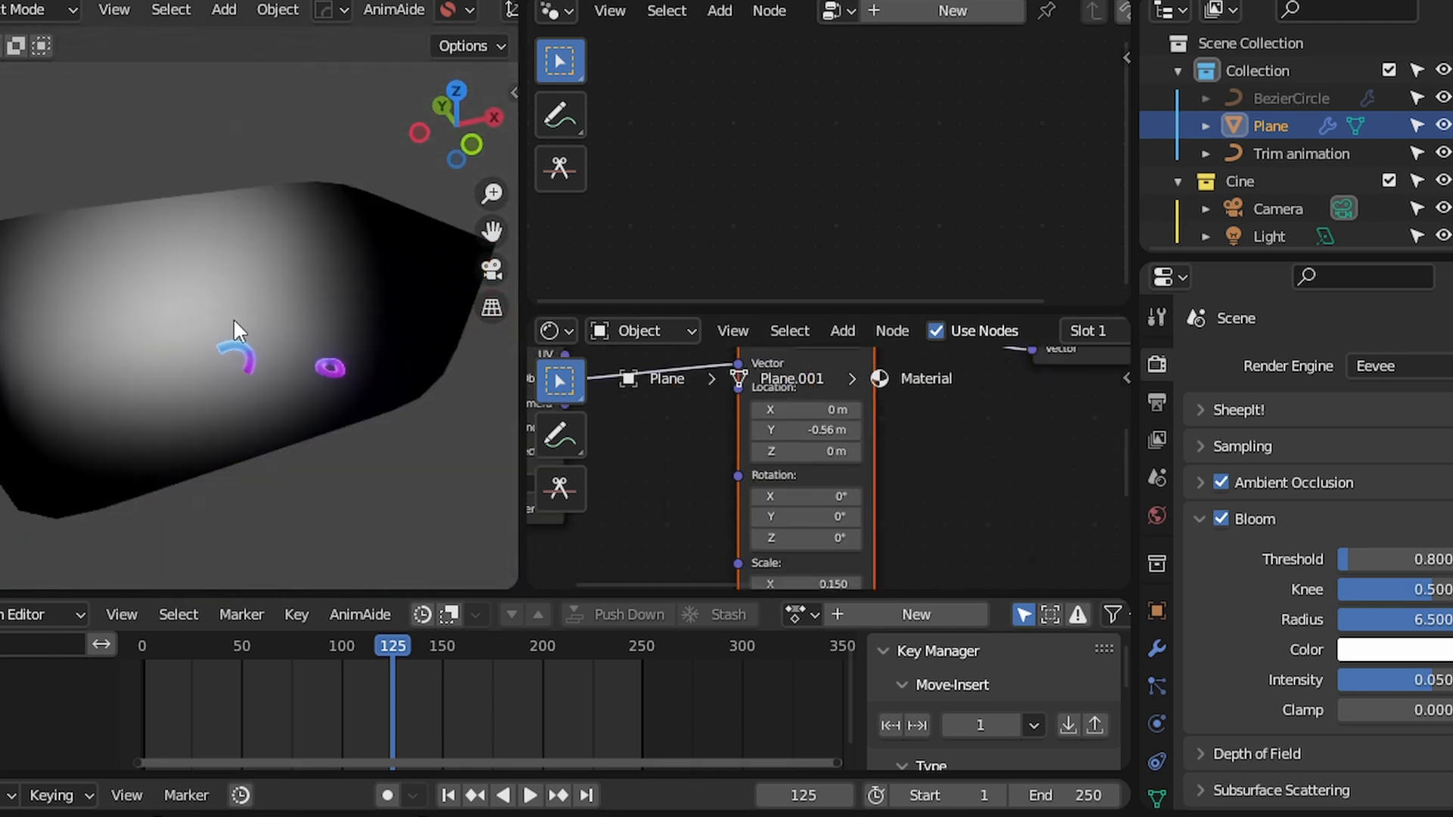
Add a UV sphere to the scene, show the overlays, and scale the sphere up to illustrate the spherical gradient
{"action": "middle_click_drag", "start_coordinate": [233, 327], "coordinate": [279, 291]}
{"action": "key", "text": "shift+a"}
{"action": "mouse_move", "coordinate": [184, 25]}
{"action": "left_click", "coordinate": [370, 105]}
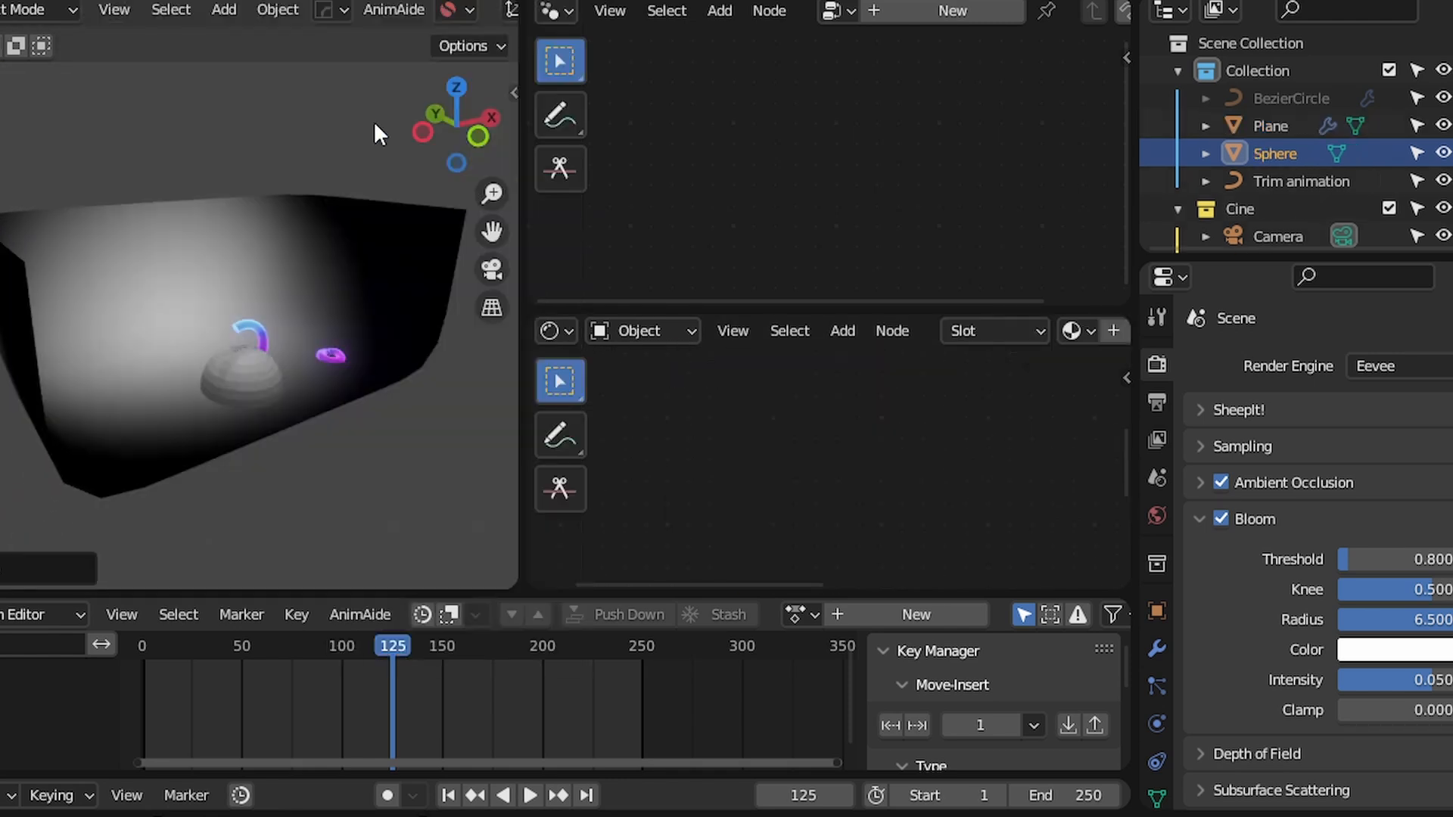
{"action": "key", "text": "shift+alt+z"}
{"action": "key", "text": "s"}
{"action": "left_click", "coordinate": [142, 292]}
{"action": "key", "text": "z"}
Move the large sphere along the Y axis toward the backdrop and then along the Z axis
{"action": "middle_click_drag", "start_coordinate": [142, 292], "coordinate": [173, 340]}
{"action": "key", "text": "g"}
{"action": "key", "text": "y"}
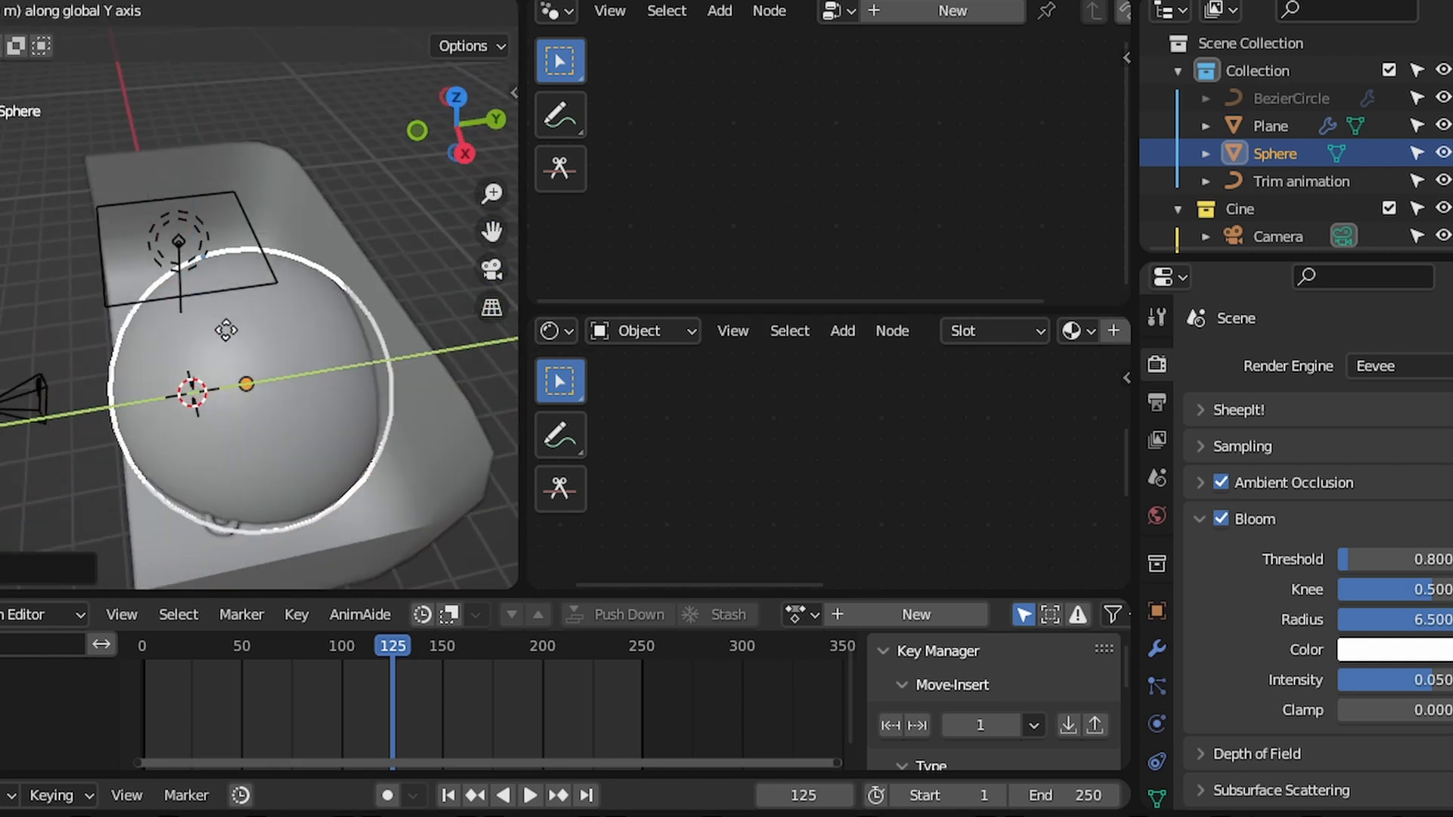
{"action": "left_click", "coordinate": [314, 311]}
{"action": "middle_click_drag", "start_coordinate": [315, 312], "coordinate": [370, 276]}
{"action": "key", "text": "g"}
{"action": "key", "text": "z"}
{"action": "left_click", "coordinate": [231, 209]}
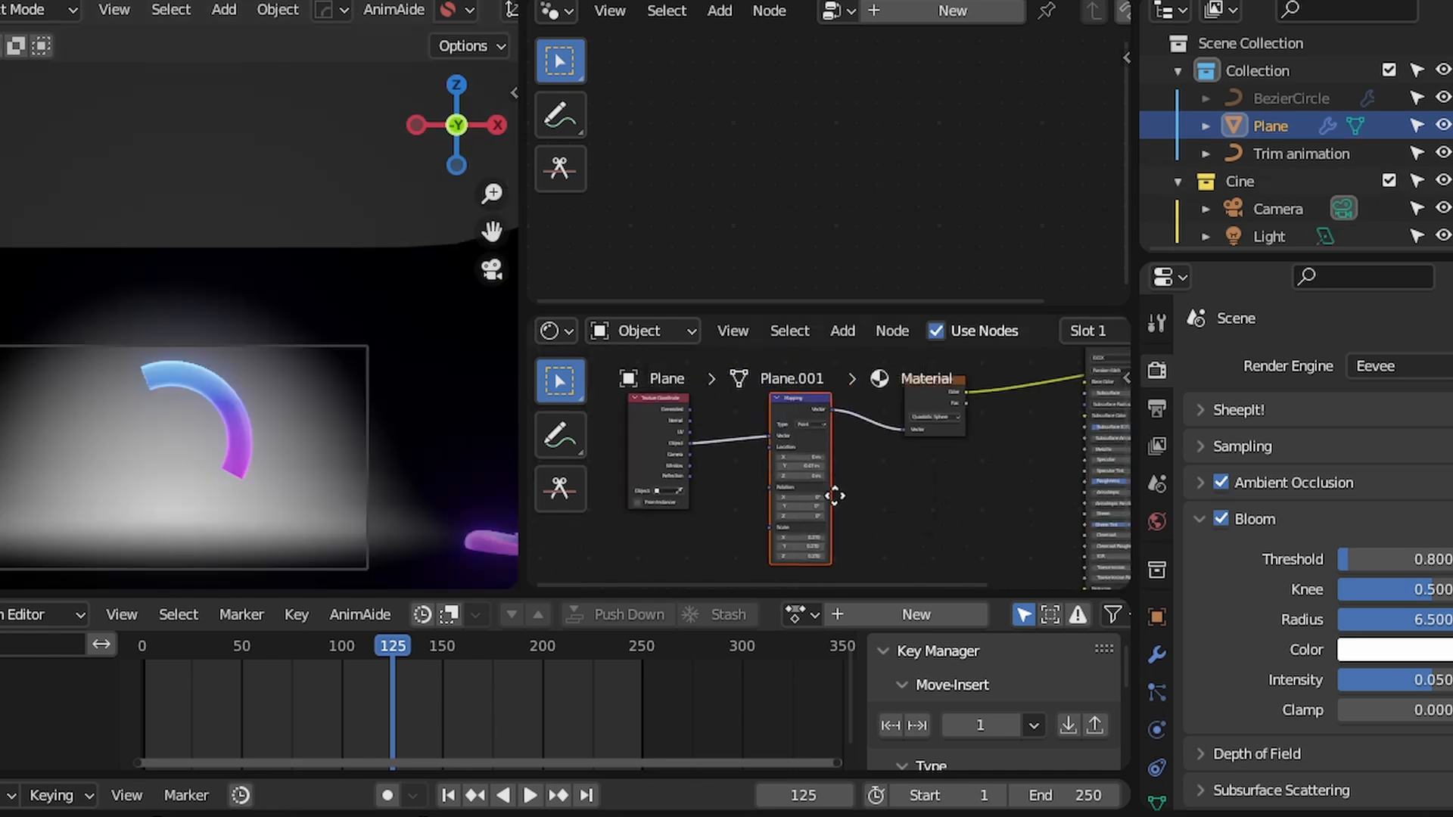
Move the Texture Coordinate, Mapping and Gradient Texture nodes together along X, away from the Principled BSDF
{"action": "scroll", "coordinate": [873, 484], "scroll_direction": "up", "scroll_amount": 3}
{"action": "middle_click_drag", "start_coordinate": [834, 496], "coordinate": [1000, 399]}
{"action": "left_click_drag", "start_coordinate": [958, 476], "coordinate": [603, 373]}
{"action": "middle_click_drag", "start_coordinate": [814, 441], "coordinate": [798, 541]}
{"action": "key", "text": "g"}
{"action": "middle_click_drag", "start_coordinate": [841, 499], "coordinate": [776, 490]}
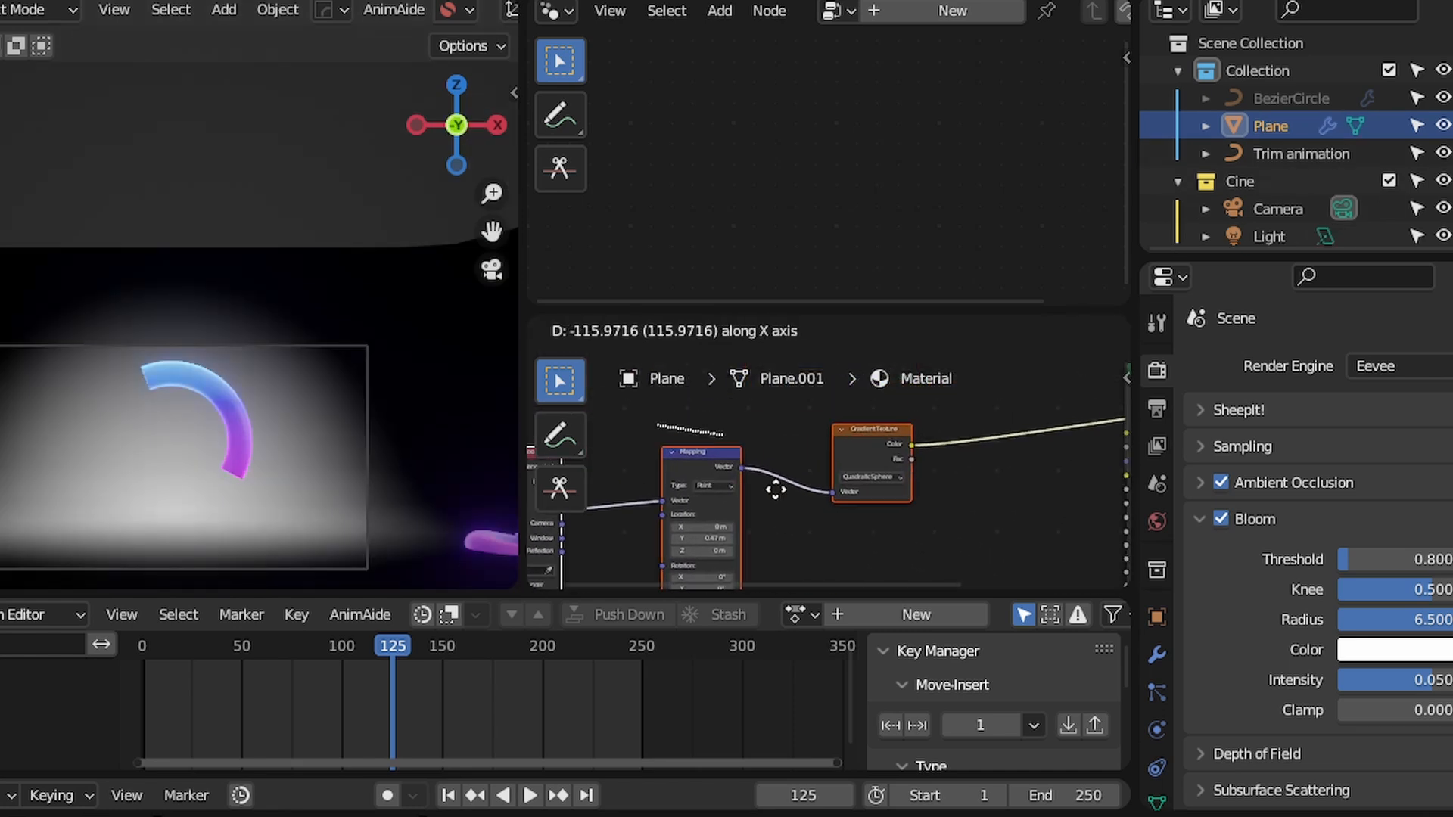
{"action": "left_click", "coordinate": [775, 489]}
Add a ColorRamp node fed by the Gradient Texture's Color output and place it before the Principled BSDF
{"action": "scroll", "coordinate": [929, 442], "scroll_direction": "up", "scroll_amount": 2}
{"action": "left_click_drag", "start_coordinate": [854, 444], "coordinate": [940, 472]}
{"action": "type", "text": "ramp"}
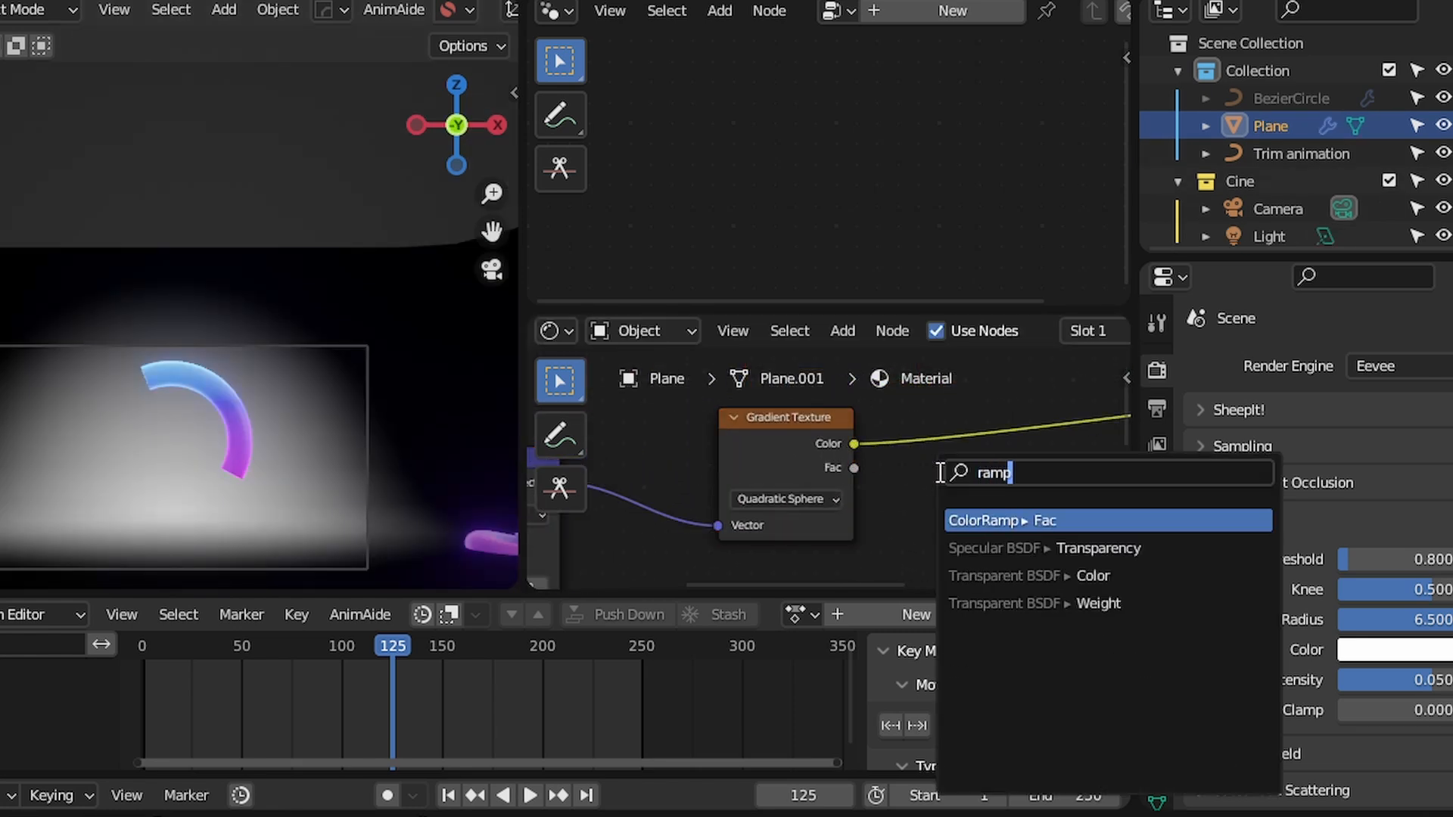
{"action": "key", "text": "Return"}
{"action": "left_click", "coordinate": [941, 451]}
{"action": "scroll", "coordinate": [967, 452], "scroll_direction": "down", "scroll_amount": 3}
{"action": "middle_click_drag", "start_coordinate": [967, 451], "coordinate": [644, 518]}
{"action": "scroll", "coordinate": [1026, 471], "scroll_direction": "up", "scroll_amount": 3}
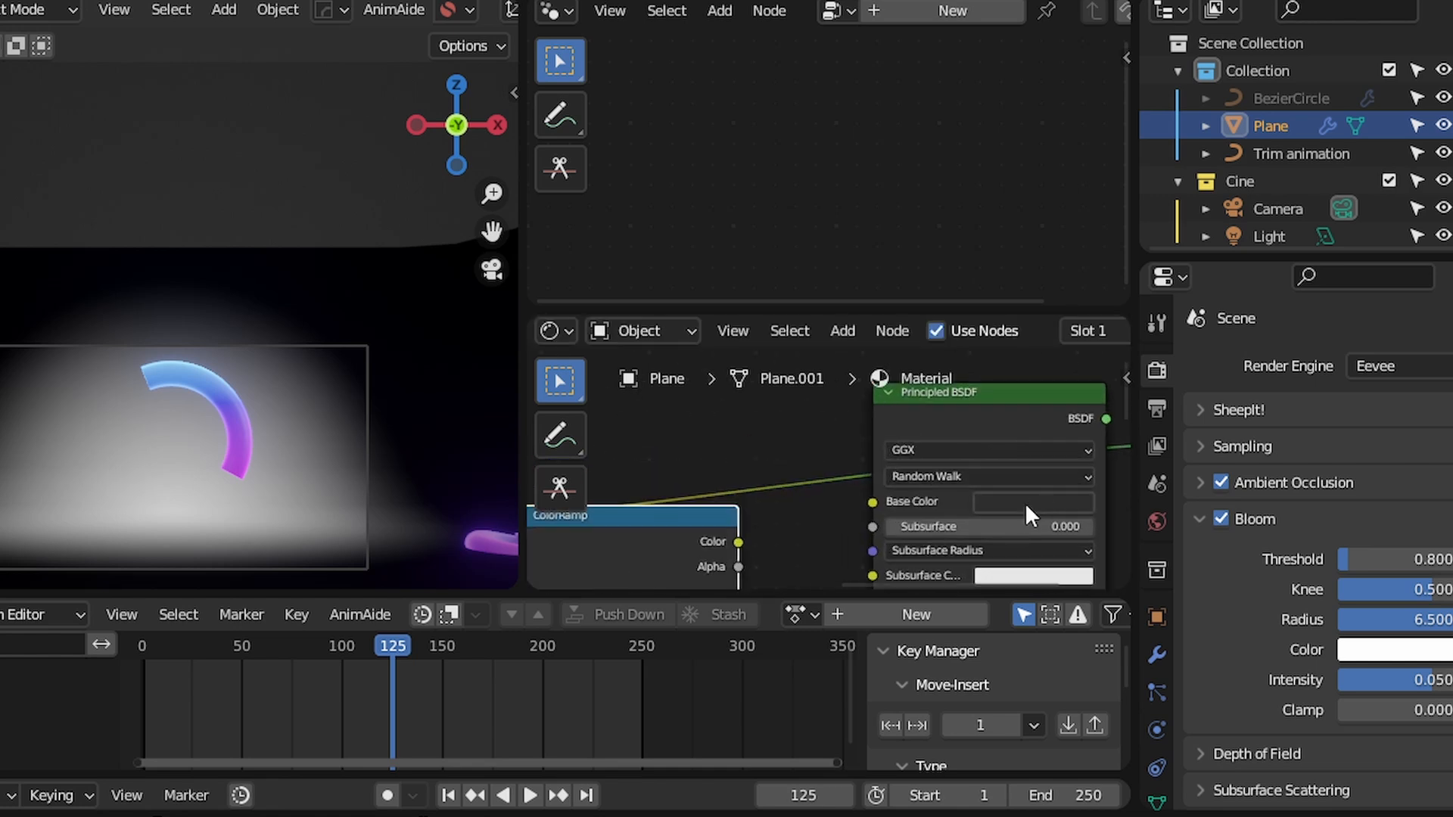
Tint the ColorRamp's black stop a very dark bluish grey with Value 0.027, adjusting its Hue and Saturation
{"action": "middle_click_drag", "start_coordinate": [701, 450], "coordinate": [881, 350]}
{"action": "middle_click_drag", "start_coordinate": [817, 558], "coordinate": [834, 476]}
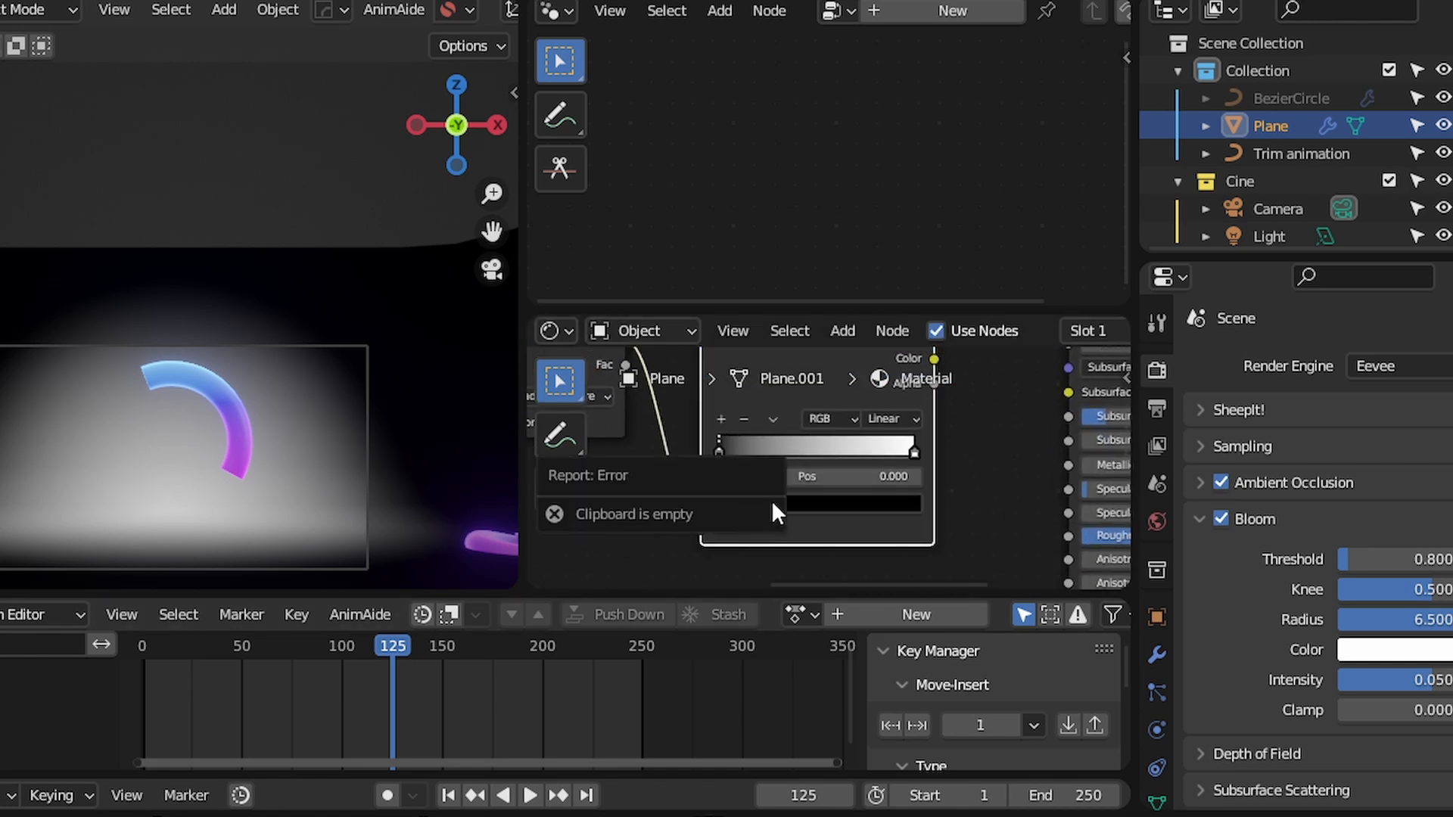
{"action": "scroll", "coordinate": [753, 498], "scroll_direction": "up", "scroll_amount": 1}
{"action": "left_click", "coordinate": [798, 498]}
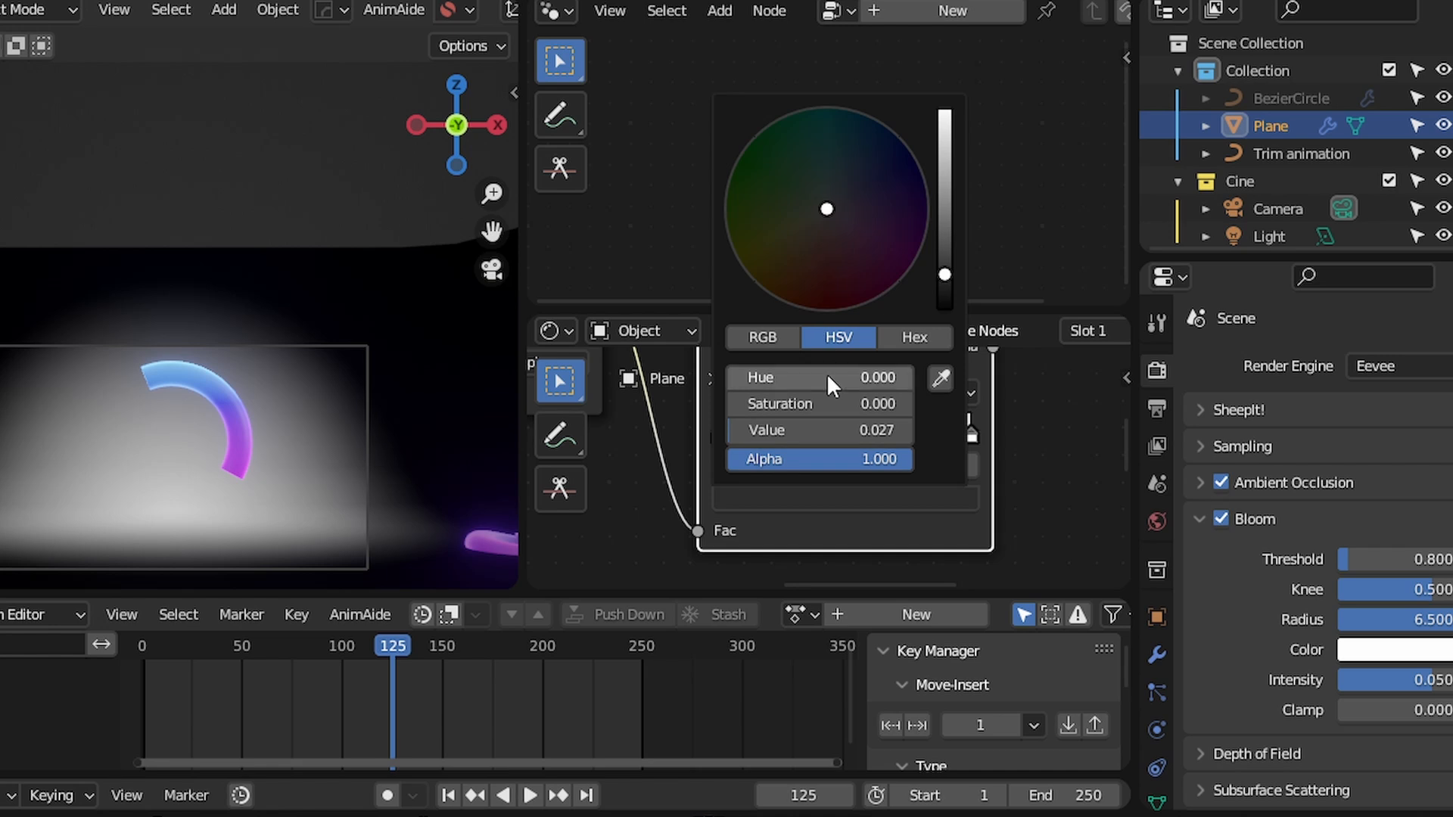
{"action": "left_click_drag", "start_coordinate": [821, 405], "coordinate": [821, 404]}
{"action": "left_click_drag", "start_coordinate": [821, 378], "coordinate": [836, 378]}
{"action": "left_click_drag", "start_coordinate": [821, 404], "coordinate": [822, 404]}
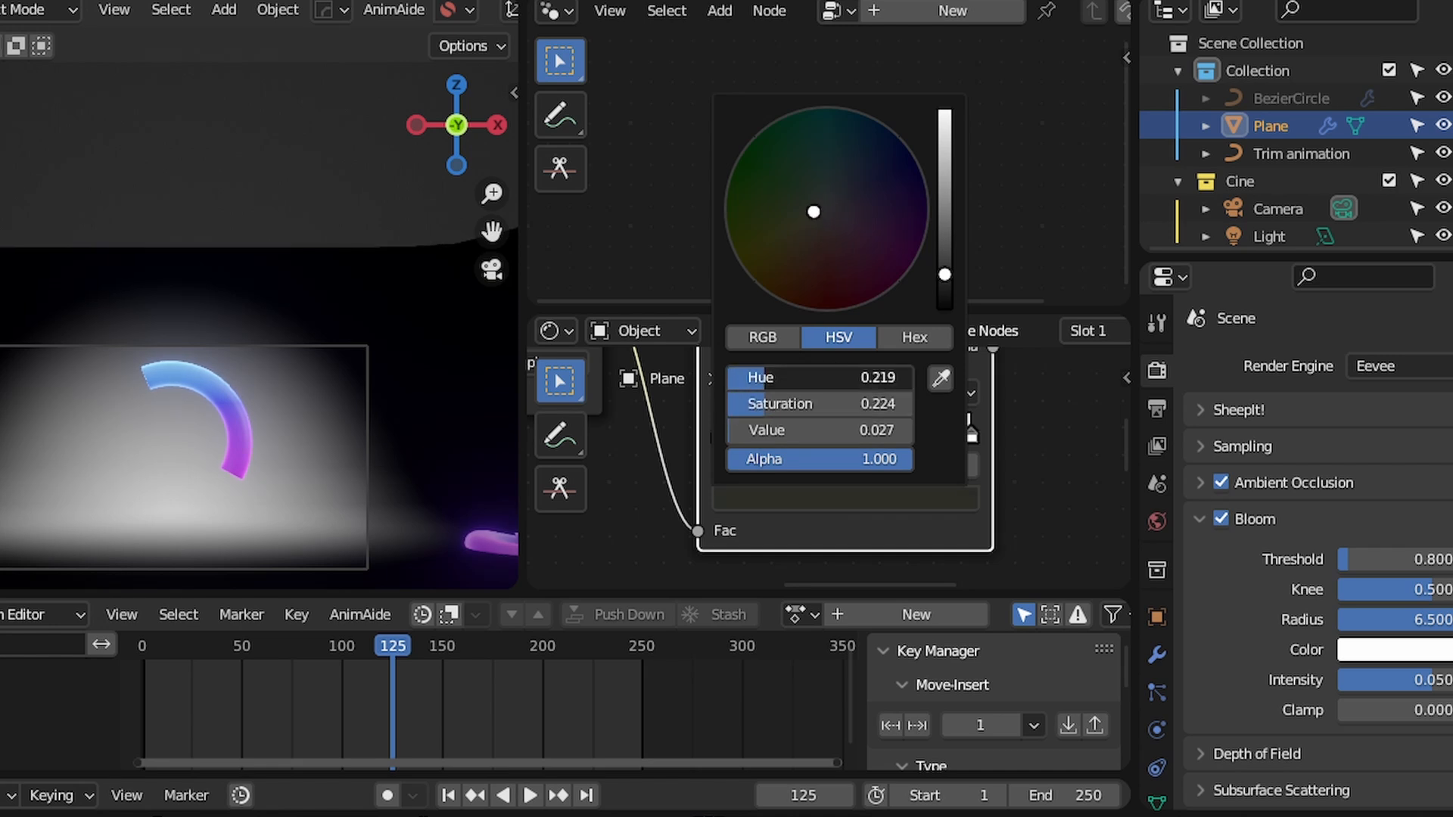
{"action": "left_click_drag", "start_coordinate": [853, 404], "coordinate": [842, 404]}
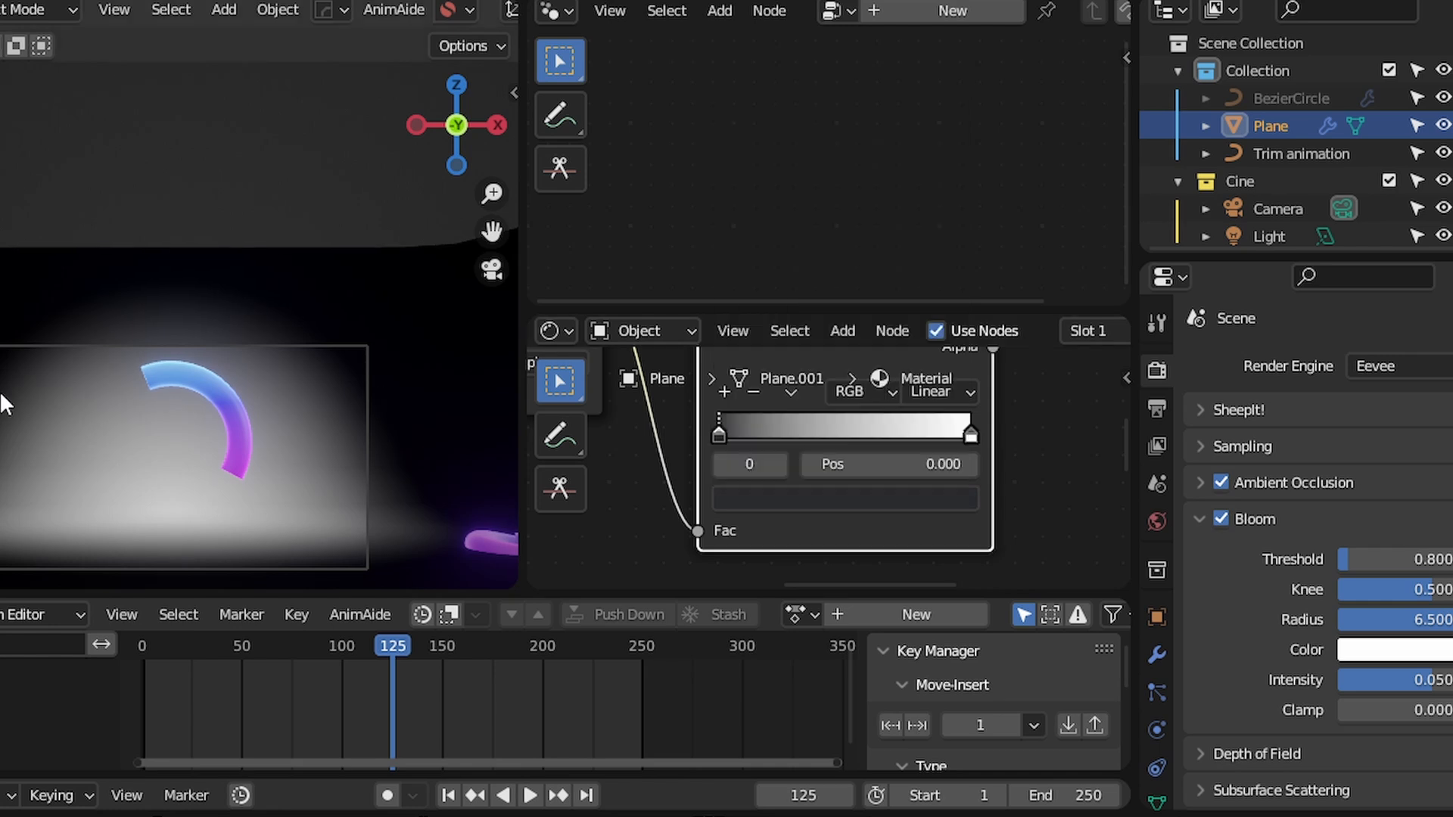
Link the ColorRamp's Color output to the Principled BSDF's Base Color and route the Principled BSDF to the material output
{"action": "scroll", "coordinate": [764, 488], "scroll_direction": "down", "scroll_amount": 4}
{"action": "middle_click_drag", "start_coordinate": [776, 483], "coordinate": [705, 507]}
{"action": "scroll", "coordinate": [712, 503], "scroll_direction": "down", "scroll_amount": 2}
{"action": "middle_click_drag", "start_coordinate": [784, 448], "coordinate": [743, 510]}
{"action": "scroll", "coordinate": [743, 511], "scroll_direction": "up", "scroll_amount": 4}
{"action": "left_click", "coordinate": [756, 464], "text": "ctrl+shift"}
{"action": "left_click_drag", "start_coordinate": [782, 461], "coordinate": [912, 422]}
{"action": "middle_click_drag", "start_coordinate": [988, 381], "coordinate": [860, 473]}
{"action": "left_click", "coordinate": [861, 441], "text": "ctrl+shift"}
Flip the ColorRamp so its light stop is at position 0 and its dark stop at position 1
{"action": "scroll", "coordinate": [856, 439], "scroll_direction": "up", "scroll_amount": 3}
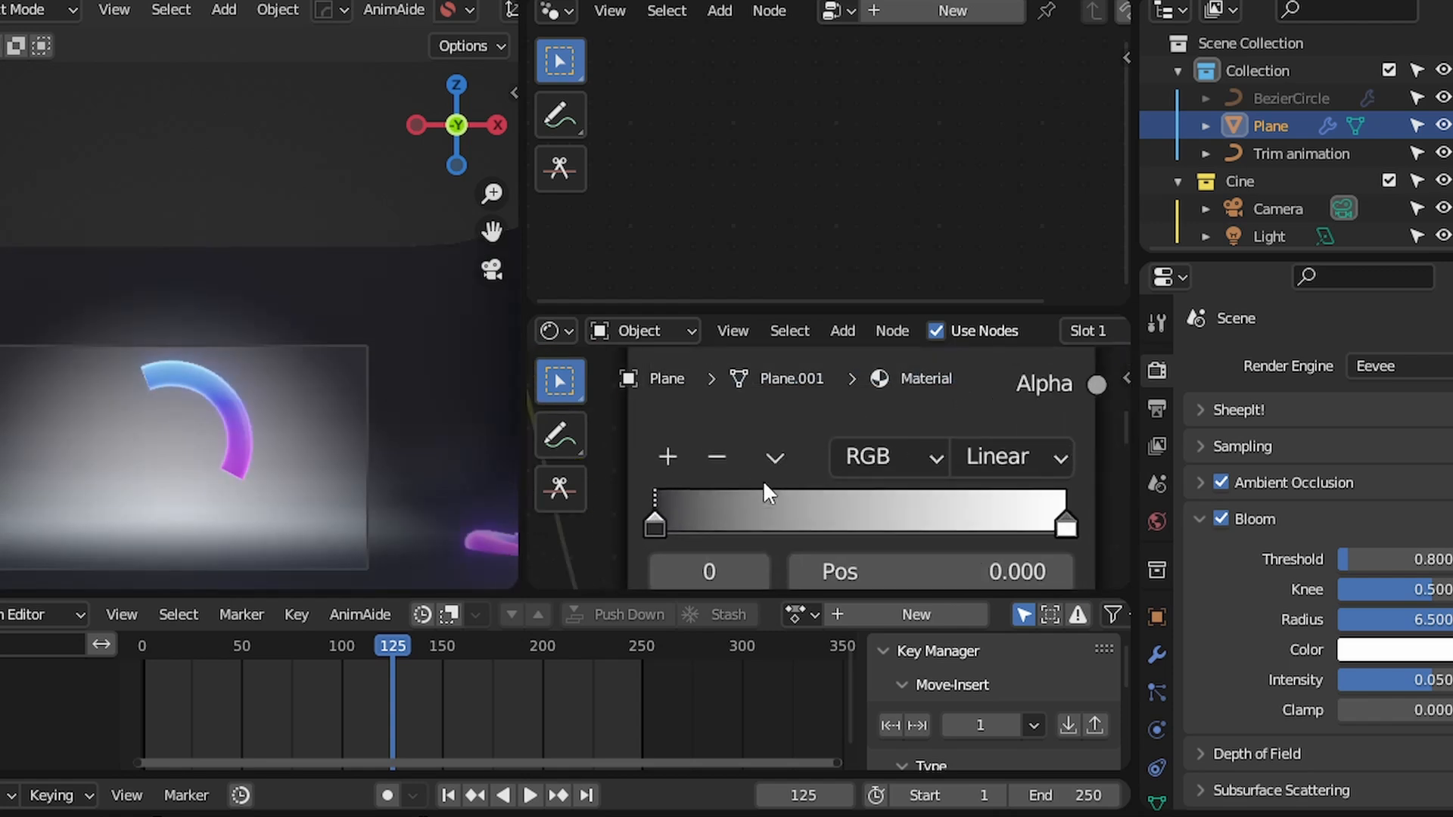
{"action": "left_click", "coordinate": [763, 475]}
{"action": "left_click", "coordinate": [815, 499]}
{"action": "scroll", "coordinate": [815, 499], "scroll_direction": "down", "scroll_amount": 1}
{"action": "scroll", "coordinate": [865, 499], "scroll_direction": "up", "scroll_amount": 2}
{"action": "scroll", "coordinate": [873, 493], "scroll_direction": "down", "scroll_amount": 2}
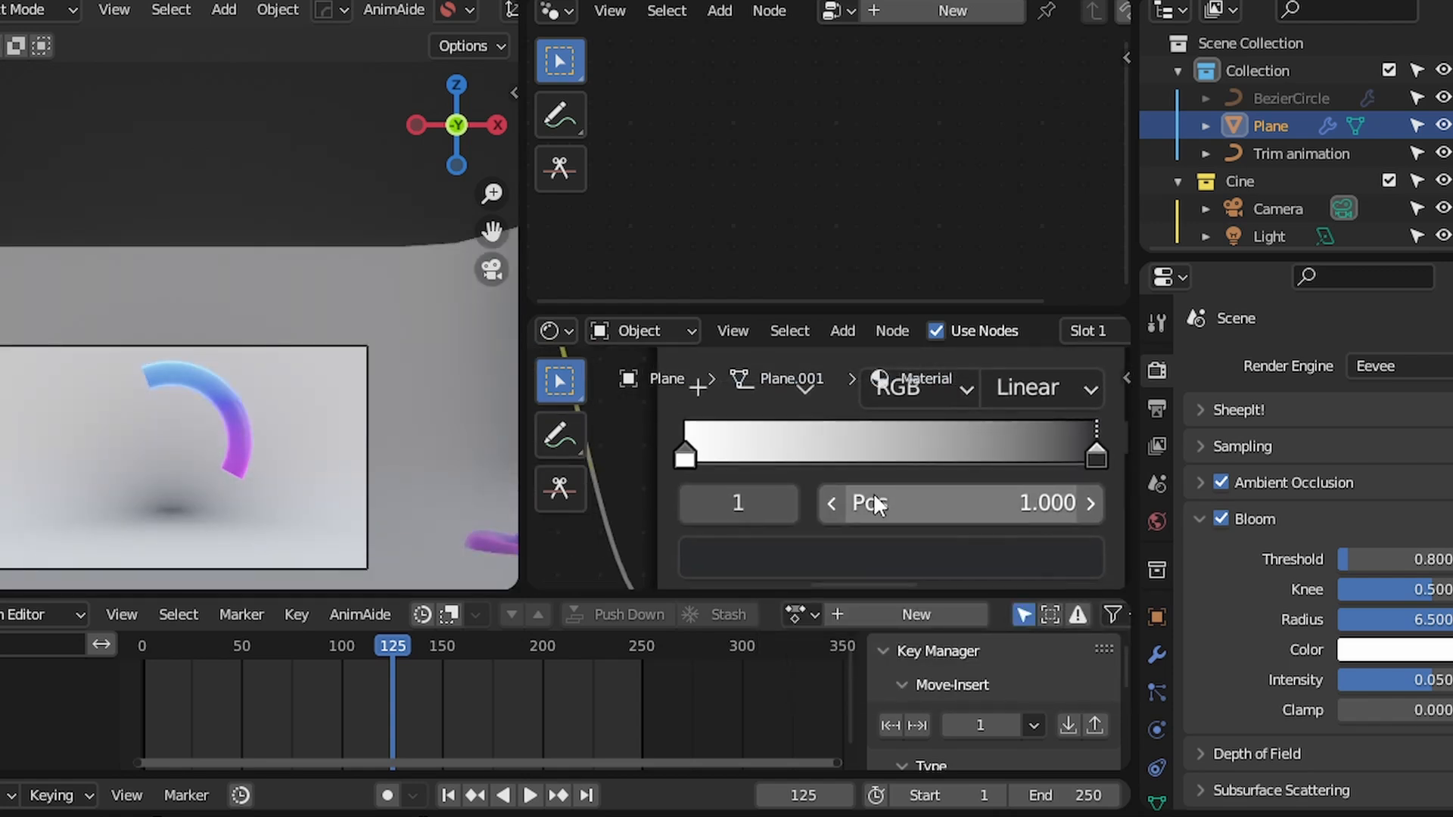
Change the ColorRamp's white stop to a muted blue-green colour
{"action": "left_click", "coordinate": [756, 468]}
{"action": "left_click", "coordinate": [885, 539]}
{"action": "left_click", "coordinate": [846, 276]}
{"action": "mouse_move", "coordinate": [845, 276]}
{"action": "left_mouse_down"}
{"action": "mouse_move", "coordinate": [837, 135]}
{"action": "mouse_move", "coordinate": [866, 151]}
{"action": "mouse_move", "coordinate": [867, 189]}
{"action": "left_mouse_up"}
Add a Math node on the link between the Gradient Texture and the ColorRamp
{"action": "scroll", "coordinate": [819, 426], "scroll_direction": "up", "scroll_amount": 2}
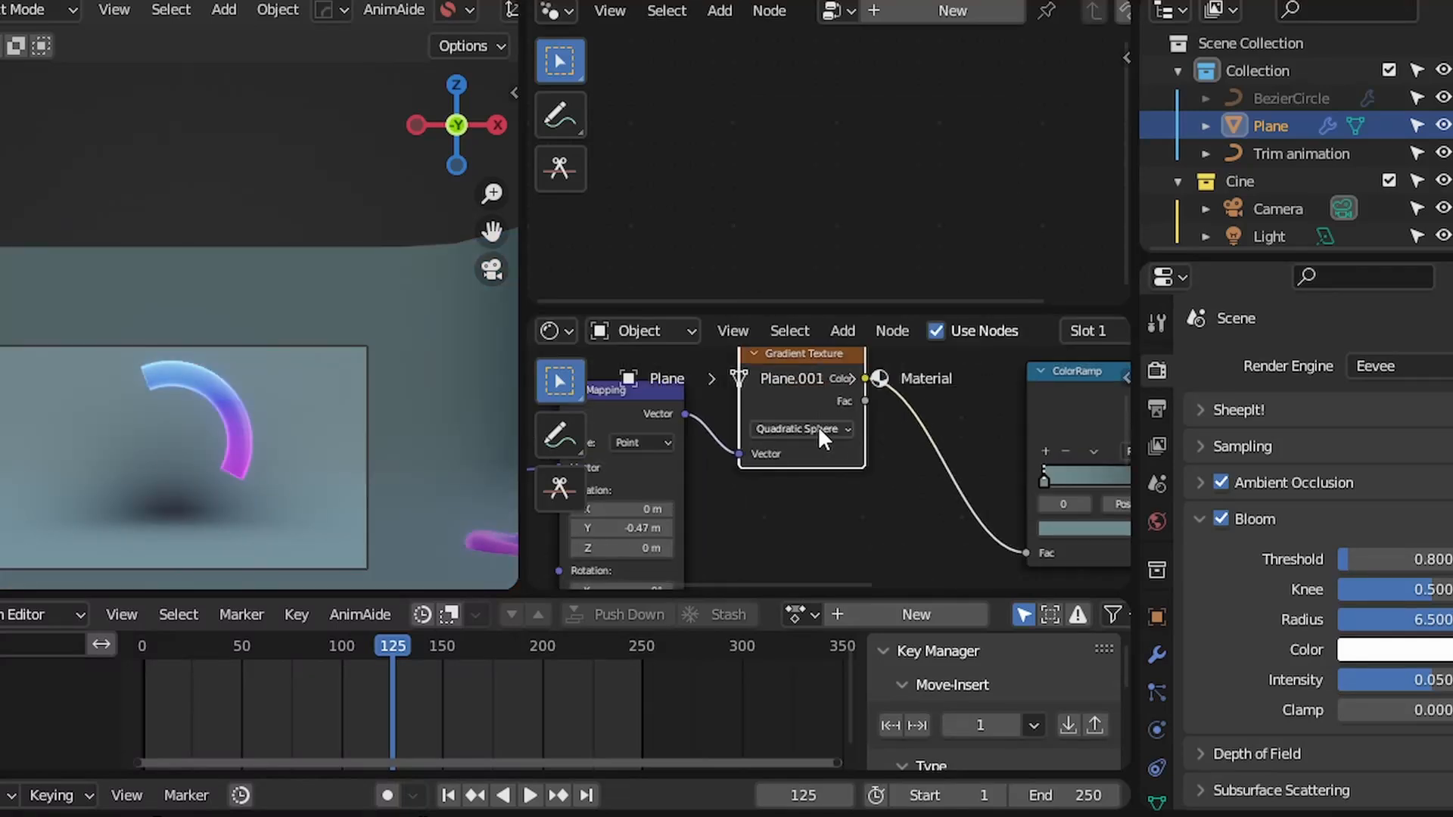
{"action": "key", "text": "shift+a"}
{"action": "type", "text": "ma"}
{"action": "key", "text": "Return"}
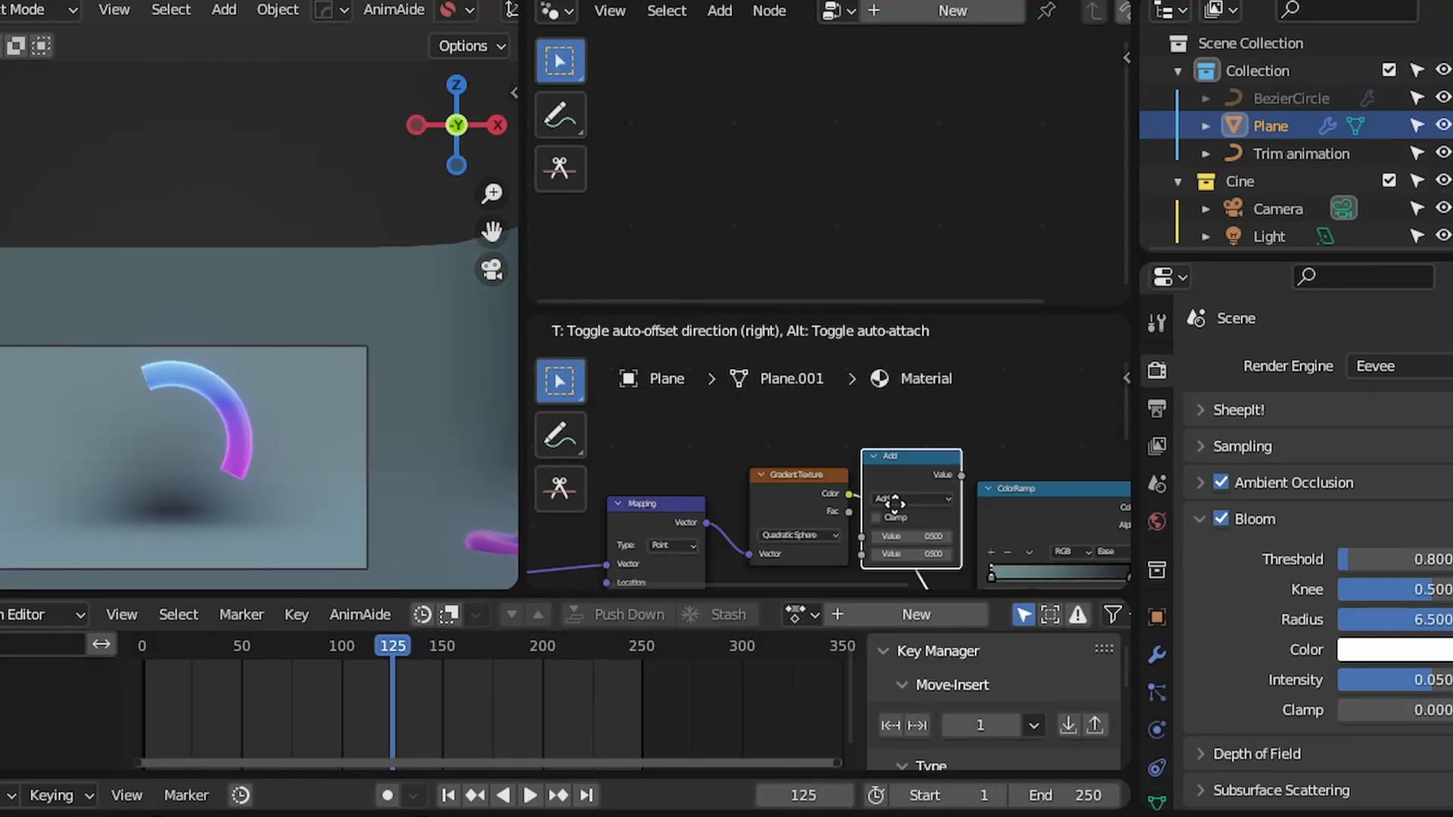
{"action": "left_click", "coordinate": [822, 465]}
Set the Math node to Multiply Add with a Multiplier of about -1.09, and adjust the Addend to darken the backdrop's outer area
{"action": "left_click", "coordinate": [892, 430]}
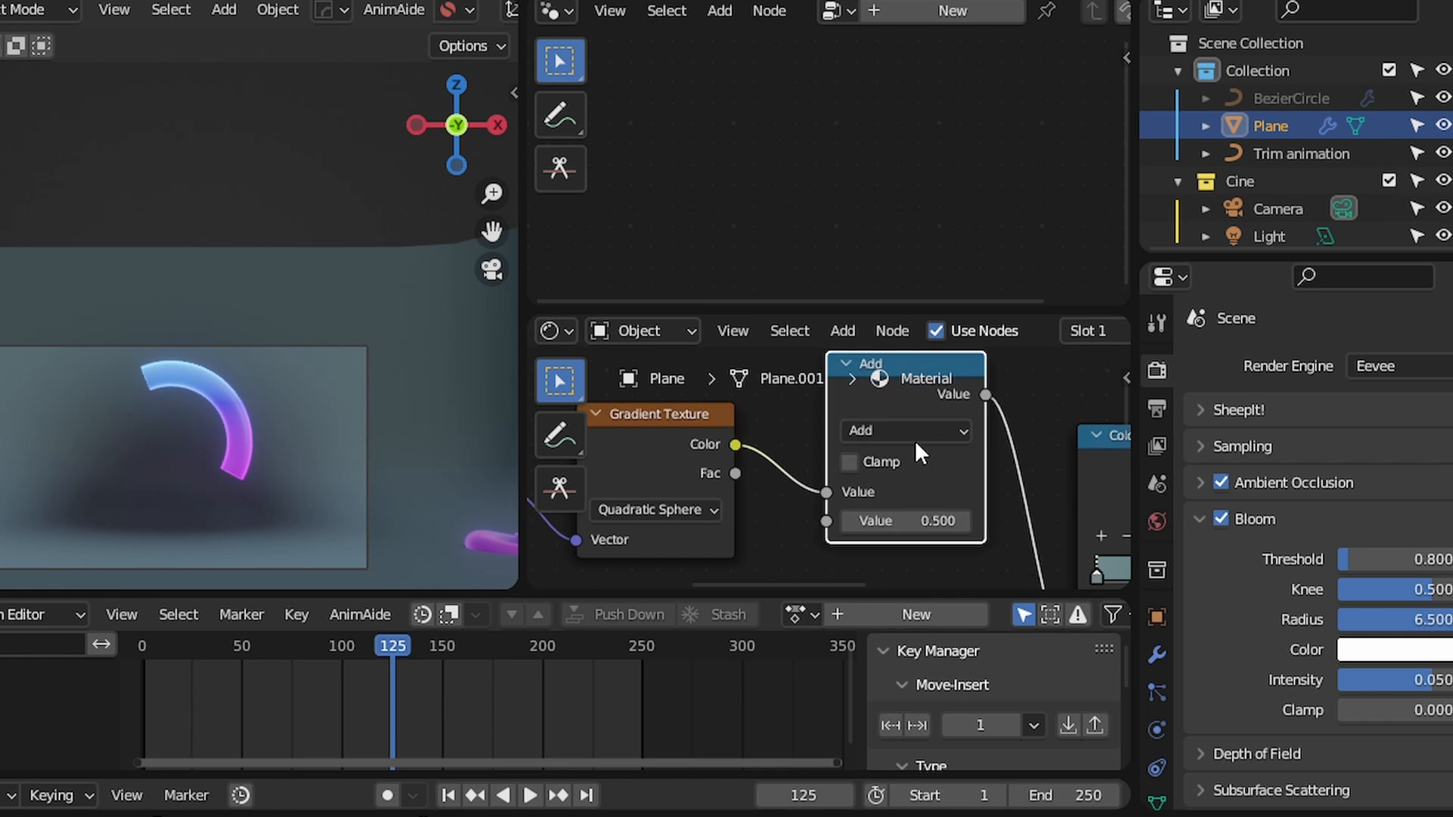
{"action": "left_click", "coordinate": [914, 434]}
{"action": "left_click", "coordinate": [902, 483]}
{"action": "scroll", "coordinate": [902, 483], "scroll_direction": "up", "scroll_amount": 2}
{"action": "left_click", "coordinate": [878, 488]}
{"action": "type", "text": "3.5"}
{"action": "key", "text": "Return"}
{"action": "left_click_drag", "start_coordinate": [884, 515], "coordinate": [787, 488]}
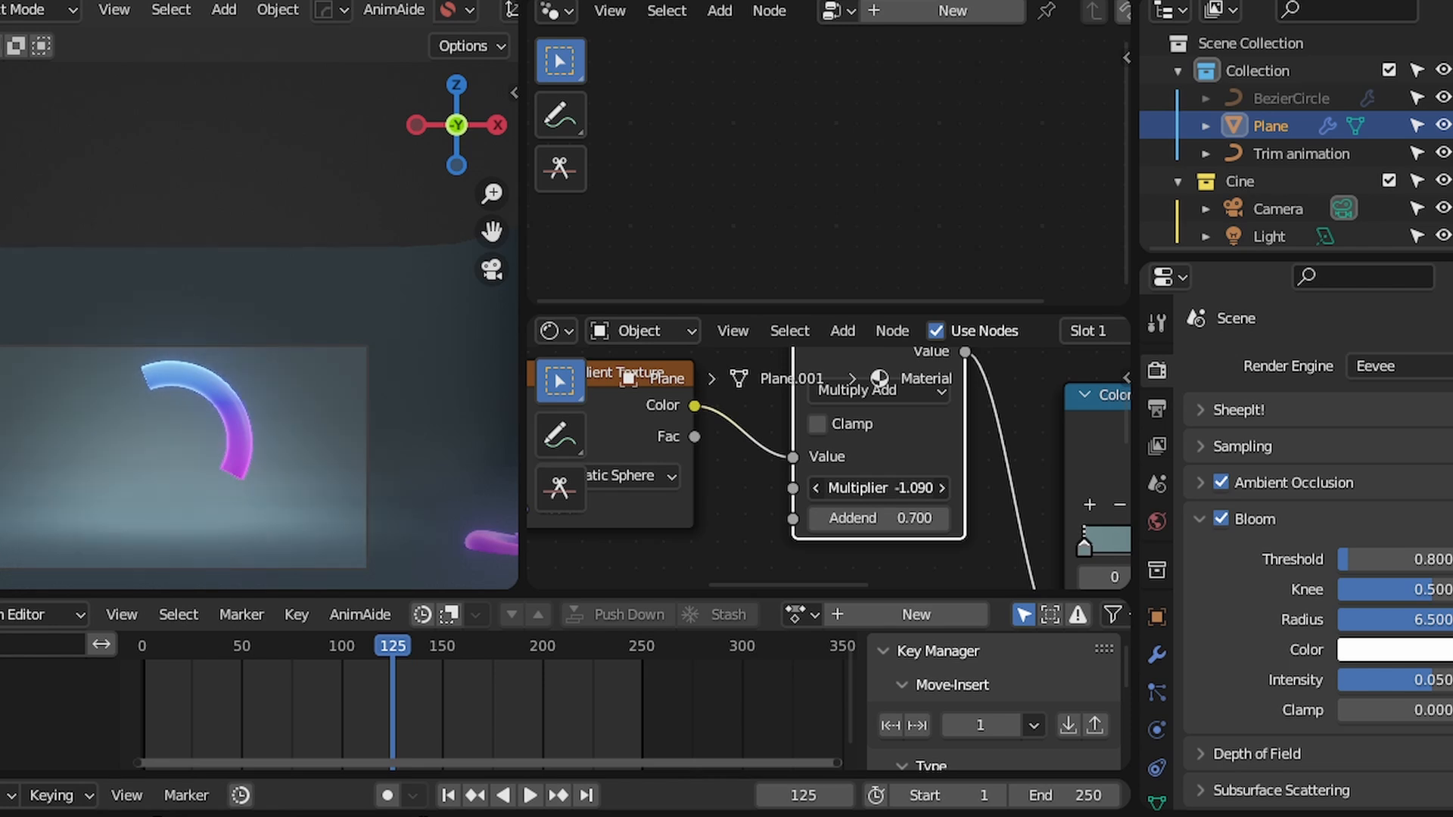
{"action": "left_click_drag", "start_coordinate": [902, 507], "coordinate": [935, 518]}
Recolour the ColorRamp's light stop to a muted purple with Hue about 0.756 and Saturation 0.484
{"action": "scroll", "coordinate": [908, 518], "scroll_direction": "down", "scroll_amount": 3}
{"action": "middle_click_drag", "start_coordinate": [1060, 529], "coordinate": [763, 506]}
{"action": "scroll", "coordinate": [708, 557], "scroll_direction": "up", "scroll_amount": 4}
{"action": "left_click", "coordinate": [708, 548]}
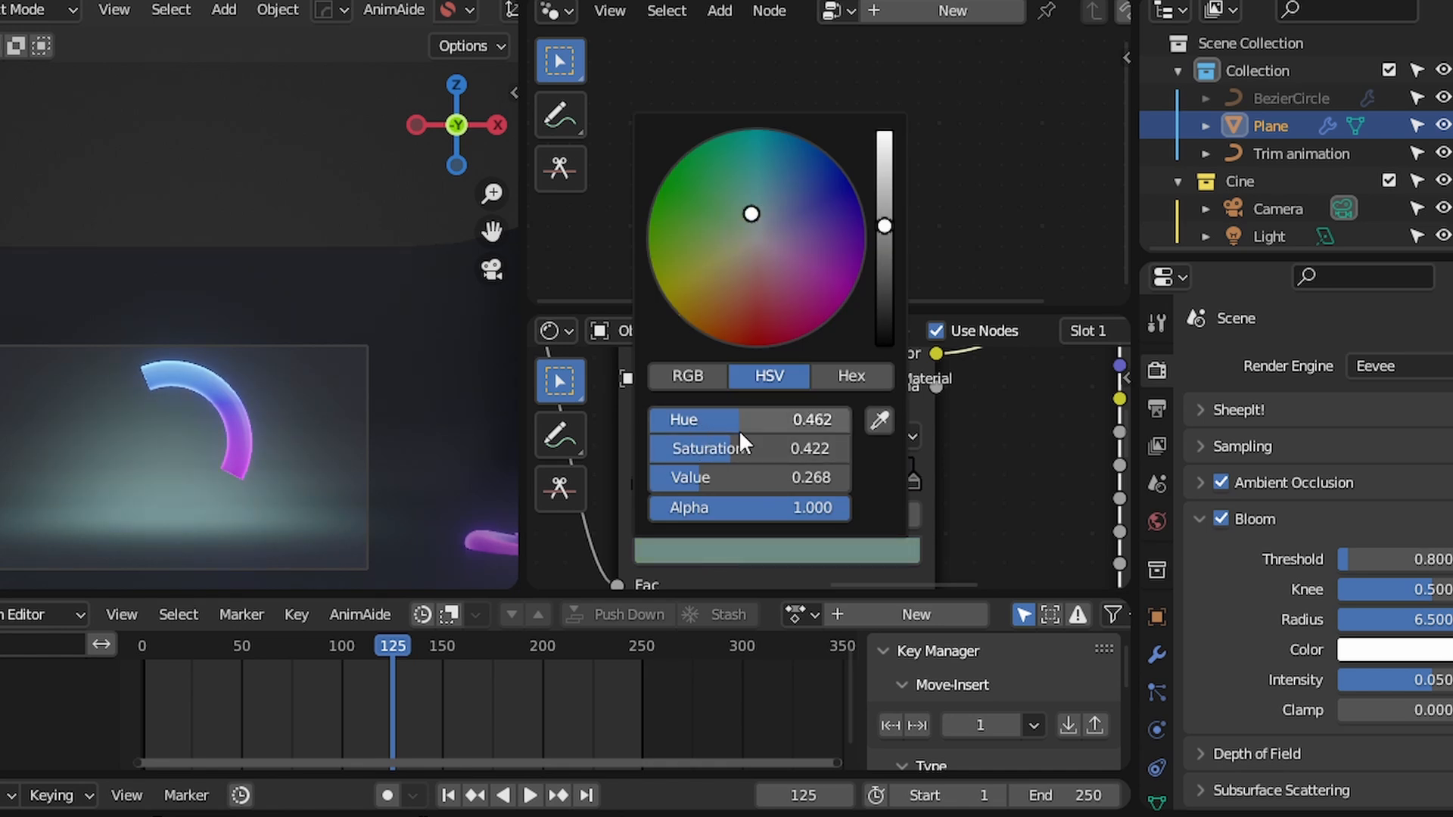
{"action": "left_click_drag", "start_coordinate": [750, 210], "coordinate": [784, 229]}
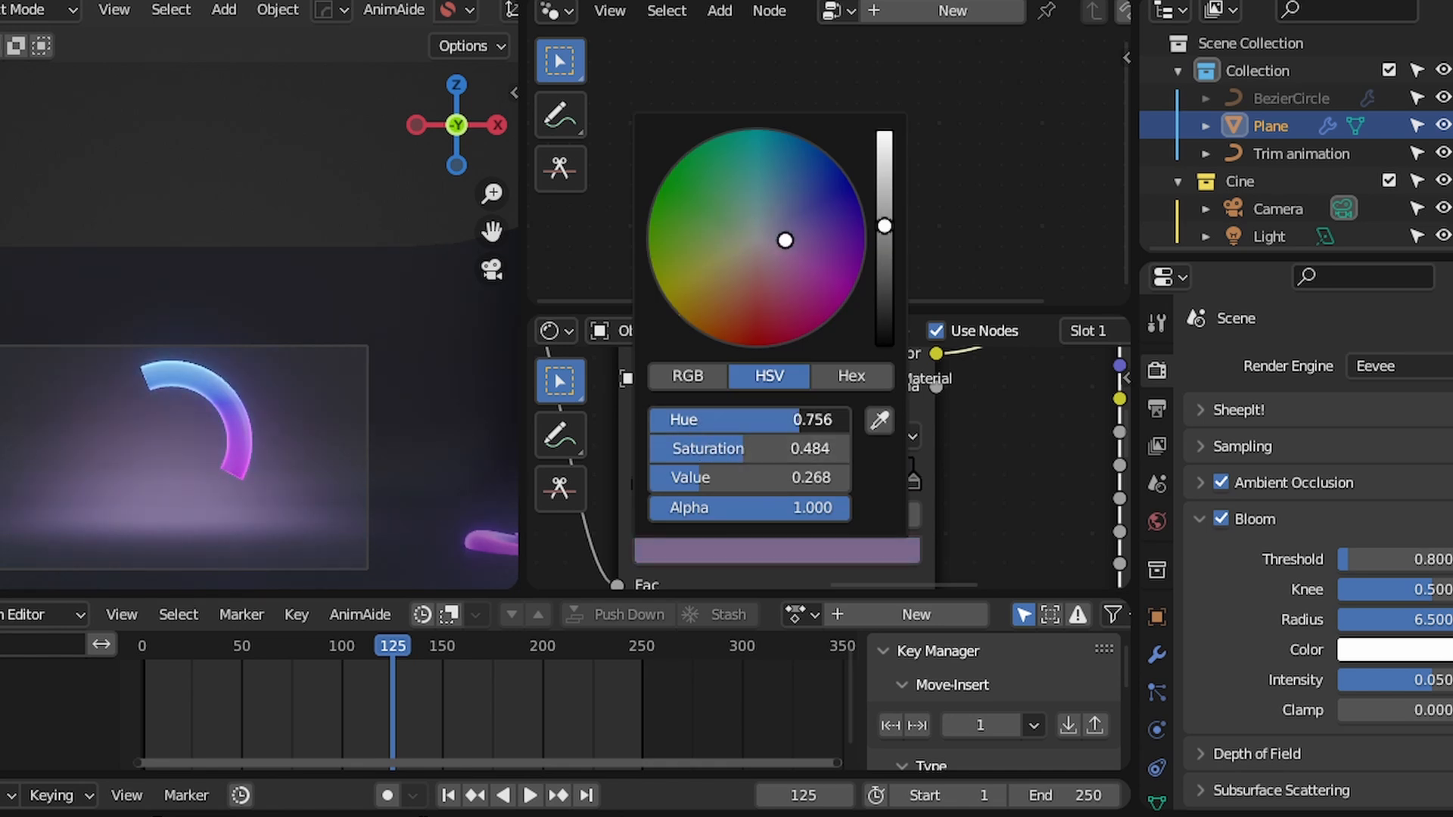
Set the hue of the first ColorRamp stop in the Plane's material to 0.676
{"action": "left_click_drag", "start_coordinate": [717, 456], "coordinate": [731, 424]}
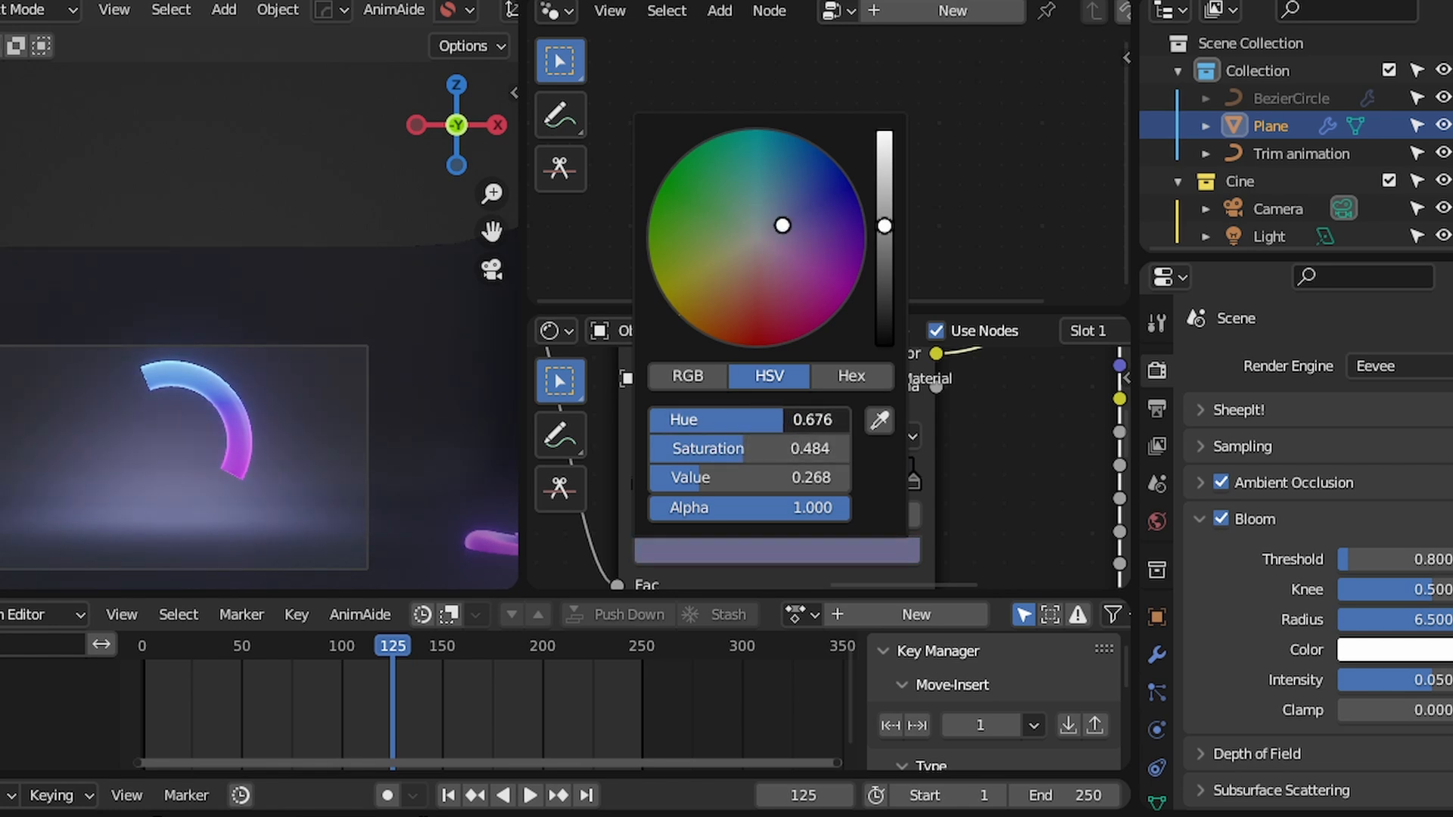
{"action": "key", "text": "Home"}
{"action": "key", "text": "Home"}
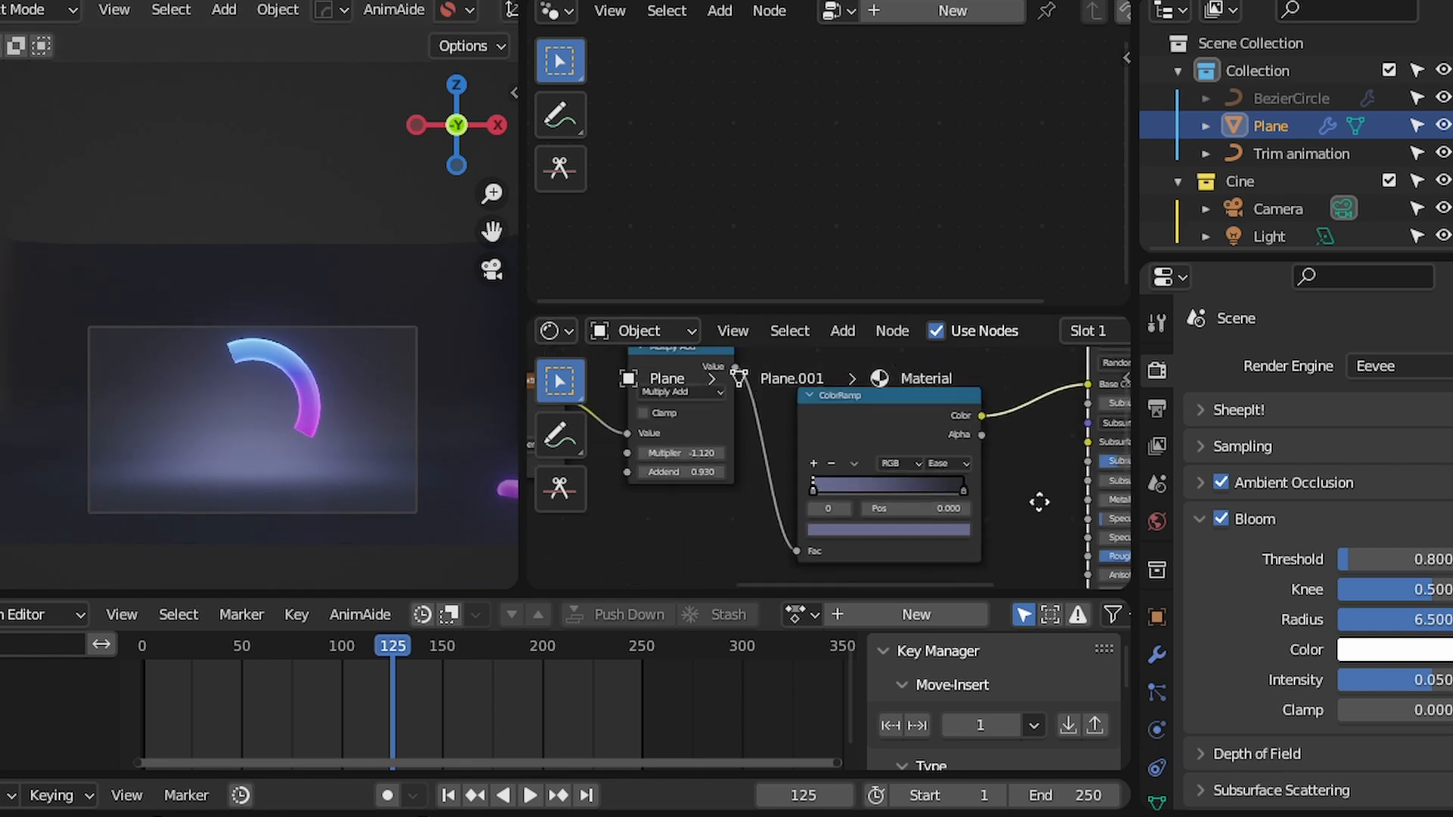
Select the Trim animation curve and scrub back and forth through its animation to examine how the gradient sits on the arc
{"action": "key", "text": "space"}
{"action": "scroll", "coordinate": [338, 440], "scroll_direction": "up", "scroll_amount": 2}
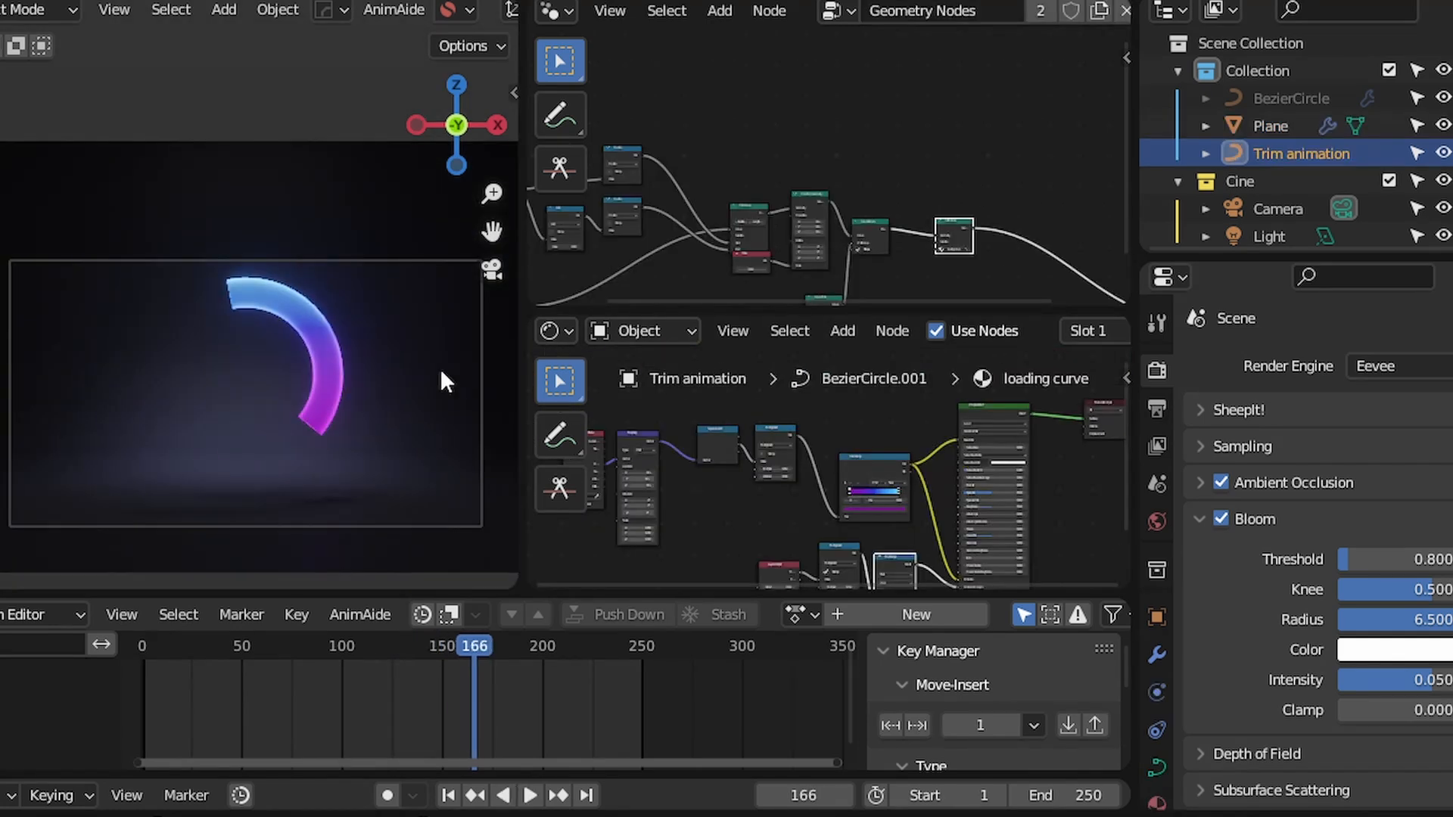
{"action": "scroll", "coordinate": [367, 410], "scroll_direction": "up", "scroll_amount": 5, "text": "alt"}
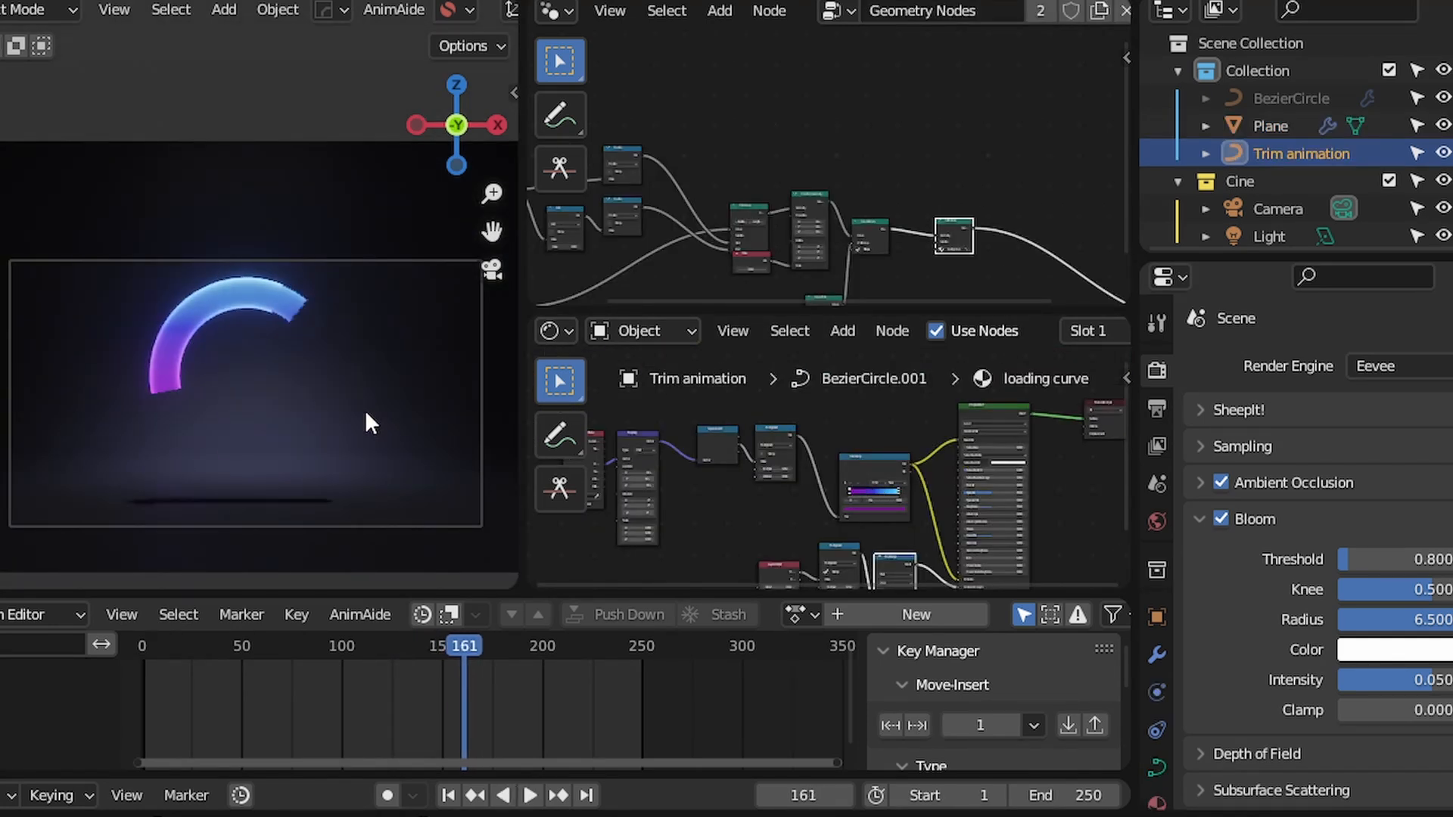
{"action": "scroll", "coordinate": [364, 410], "scroll_direction": "down", "scroll_amount": 3, "text": "alt"}
{"action": "scroll", "coordinate": [365, 410], "scroll_direction": "up", "scroll_amount": 4, "text": "alt"}
{"action": "scroll", "coordinate": [367, 410], "scroll_direction": "down", "scroll_amount": 5, "text": "alt"}
{"action": "scroll", "coordinate": [356, 398], "scroll_direction": "up", "scroll_amount": 6, "text": "alt"}
{"action": "scroll", "coordinate": [356, 398], "scroll_direction": "down", "scroll_amount": 3, "text": "alt"}
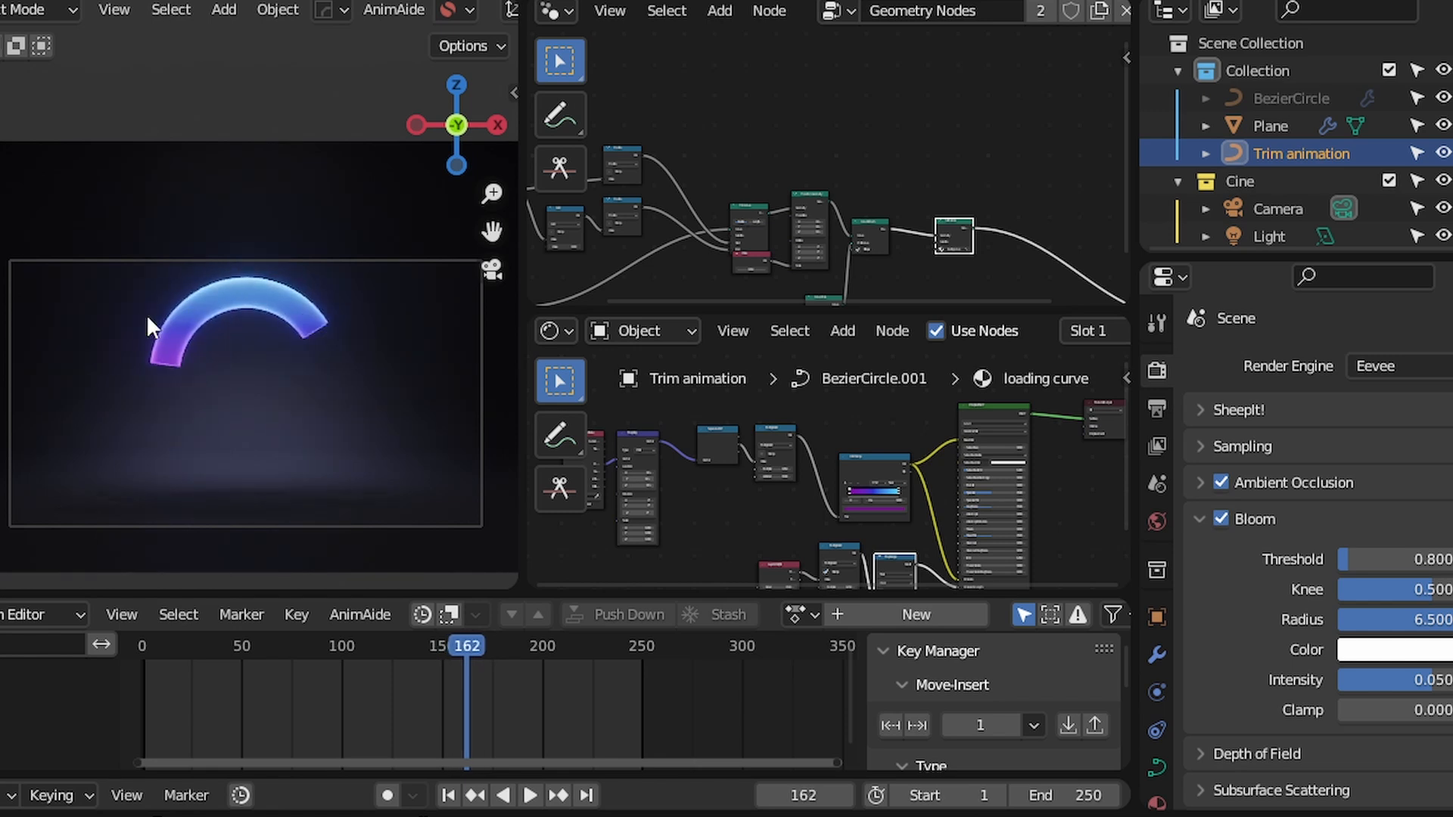
Turn on the viewport overlays and sketch annotation strokes across and along the arc to mark the gradient direction
{"action": "key", "text": "shift+alt+z"}
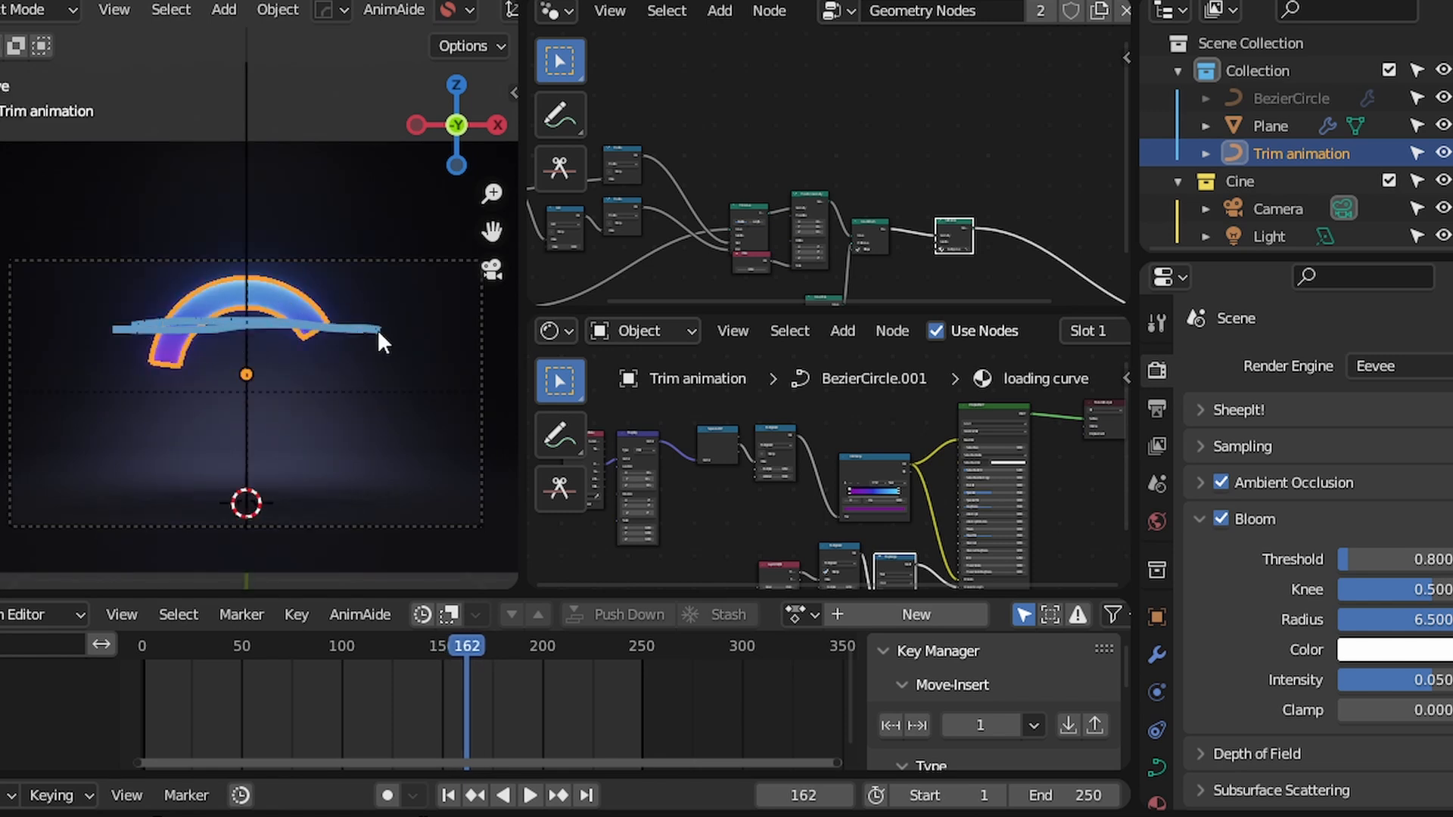
{"action": "scroll", "coordinate": [379, 330], "scroll_direction": "down", "scroll_amount": 7, "text": "alt"}
{"action": "key", "text": "alt+d"}
{"action": "right_click", "coordinate": [172, 324]}
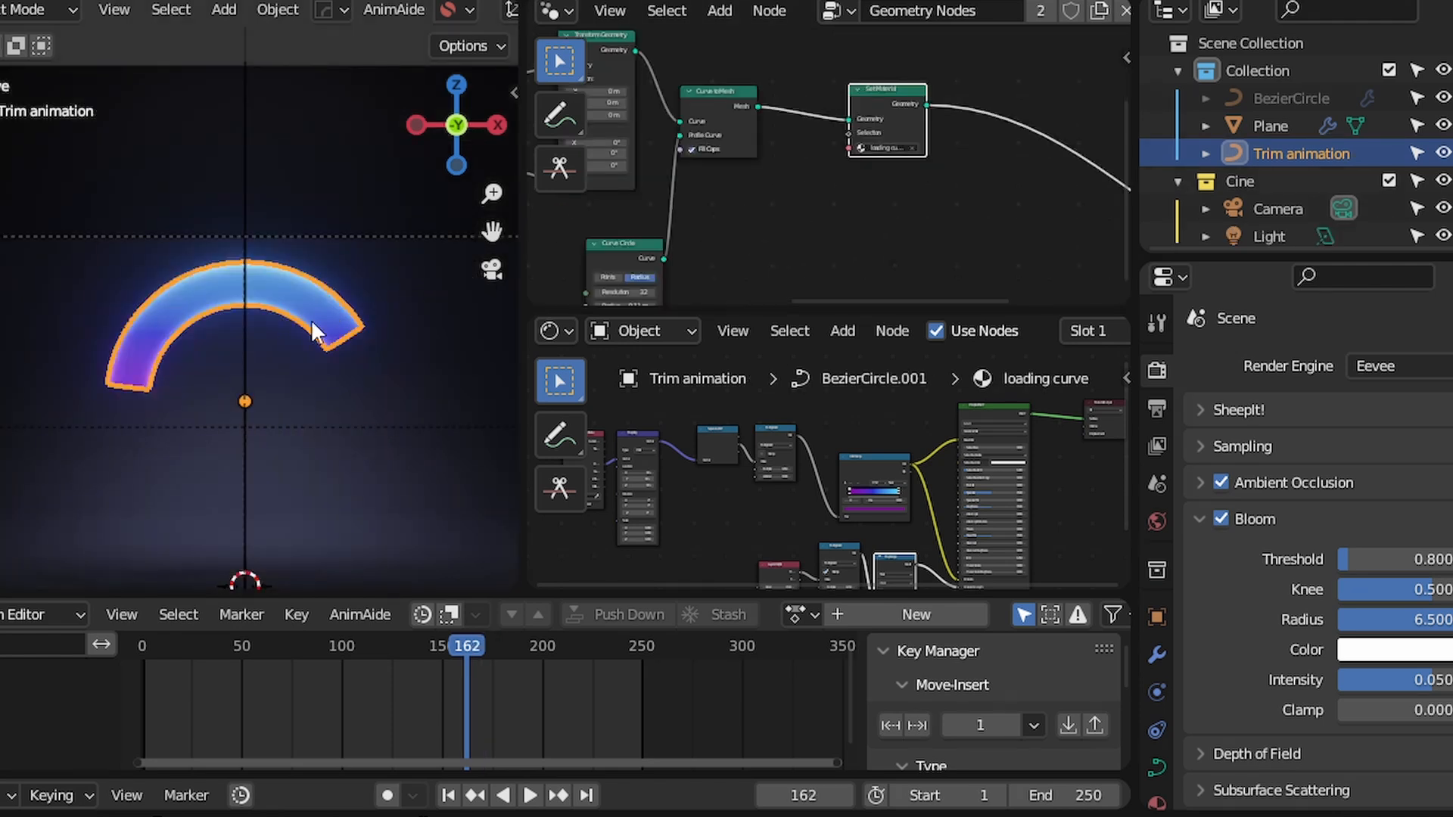
{"action": "mouse_move", "coordinate": [321, 352]}
{"action": "left_mouse_down"}
{"action": "mouse_move", "coordinate": [254, 319]}
{"action": "mouse_move", "coordinate": [145, 398]}
{"action": "left_mouse_up"}
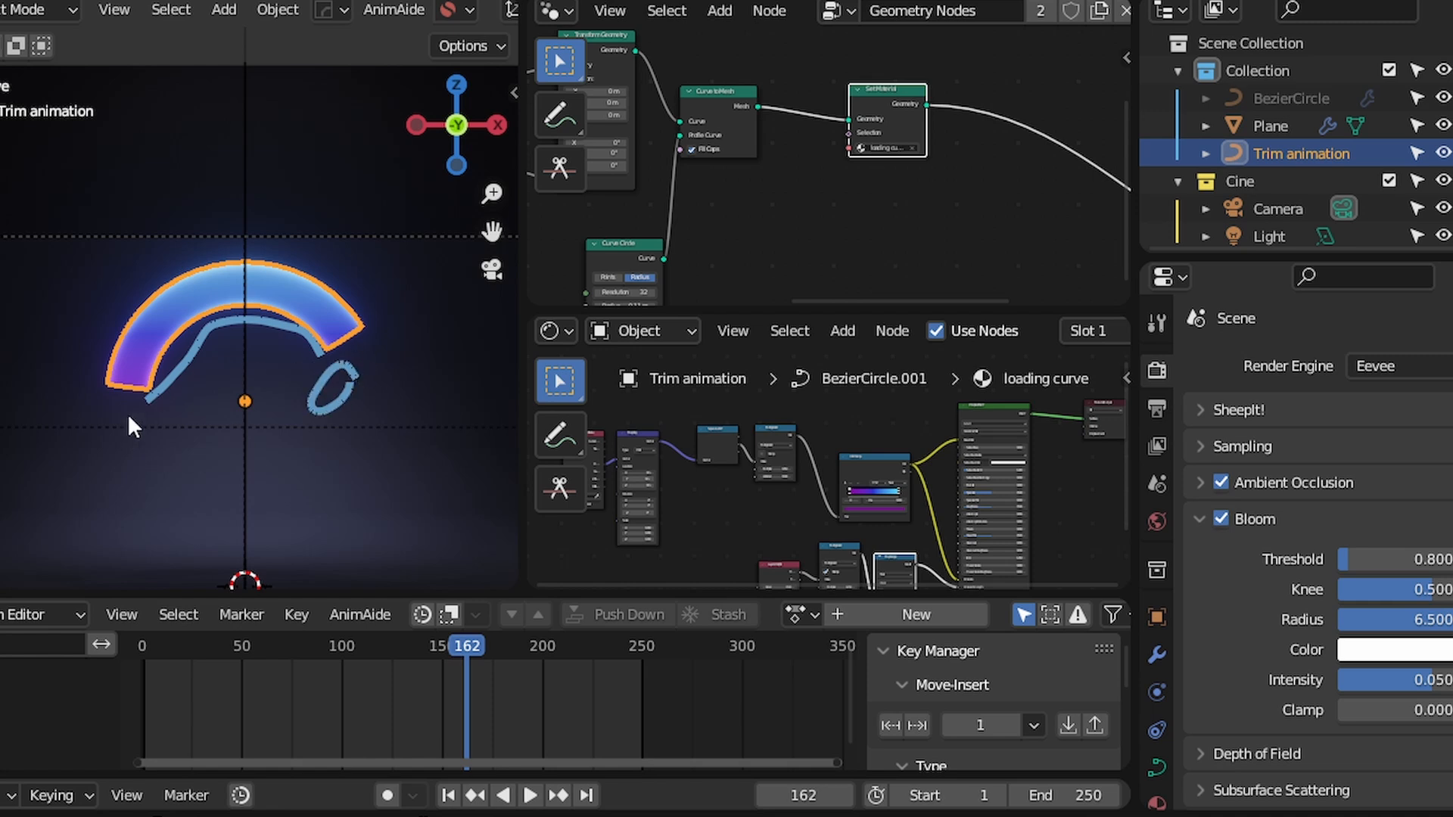
{"action": "scroll", "coordinate": [821, 175], "scroll_direction": "up", "scroll_amount": 2}
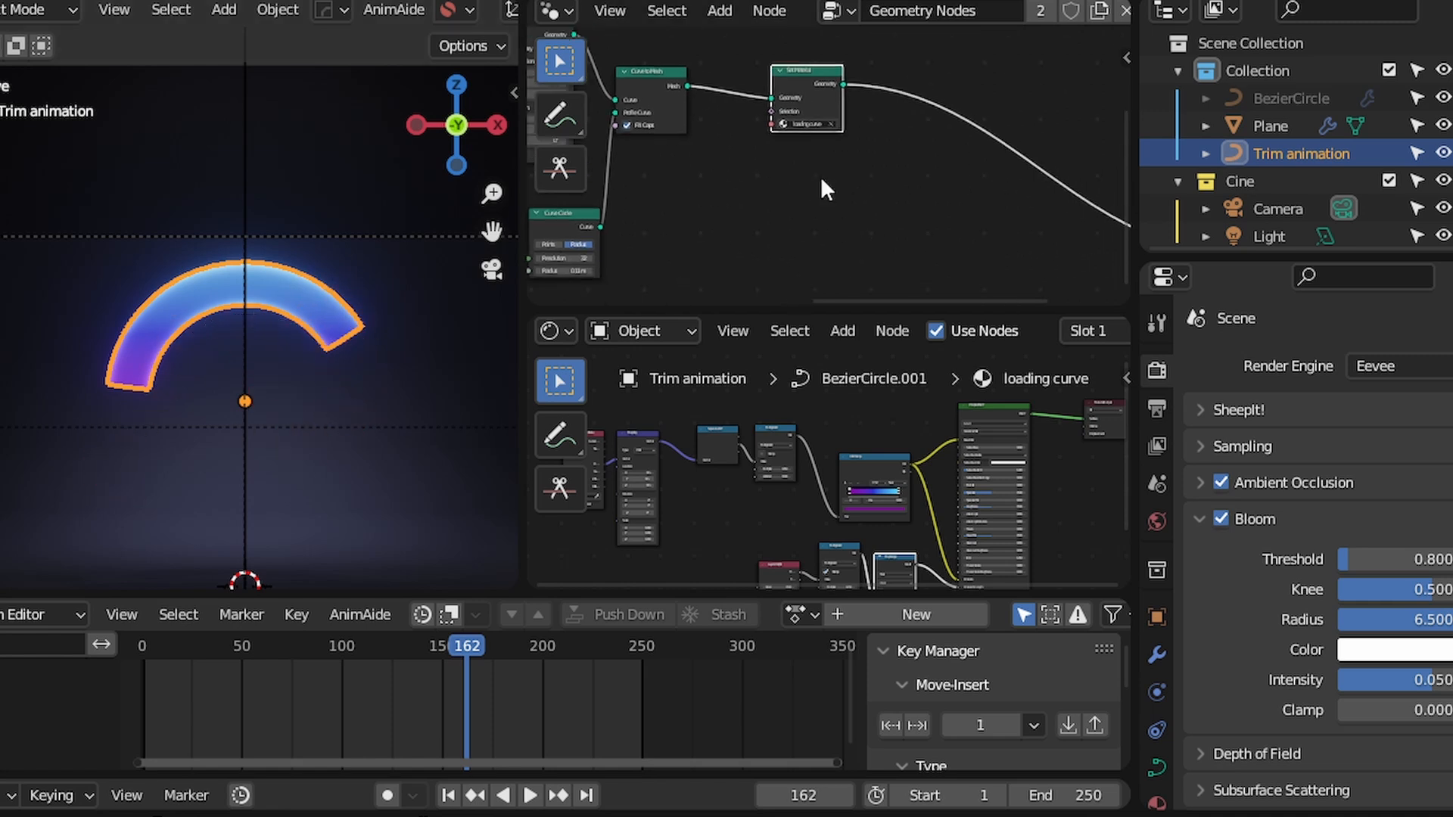
Add a Spline Parameter node to the geometry node tree, below the Set Material node
{"action": "key", "text": "shift+a"}
{"action": "type", "text": "spline"}
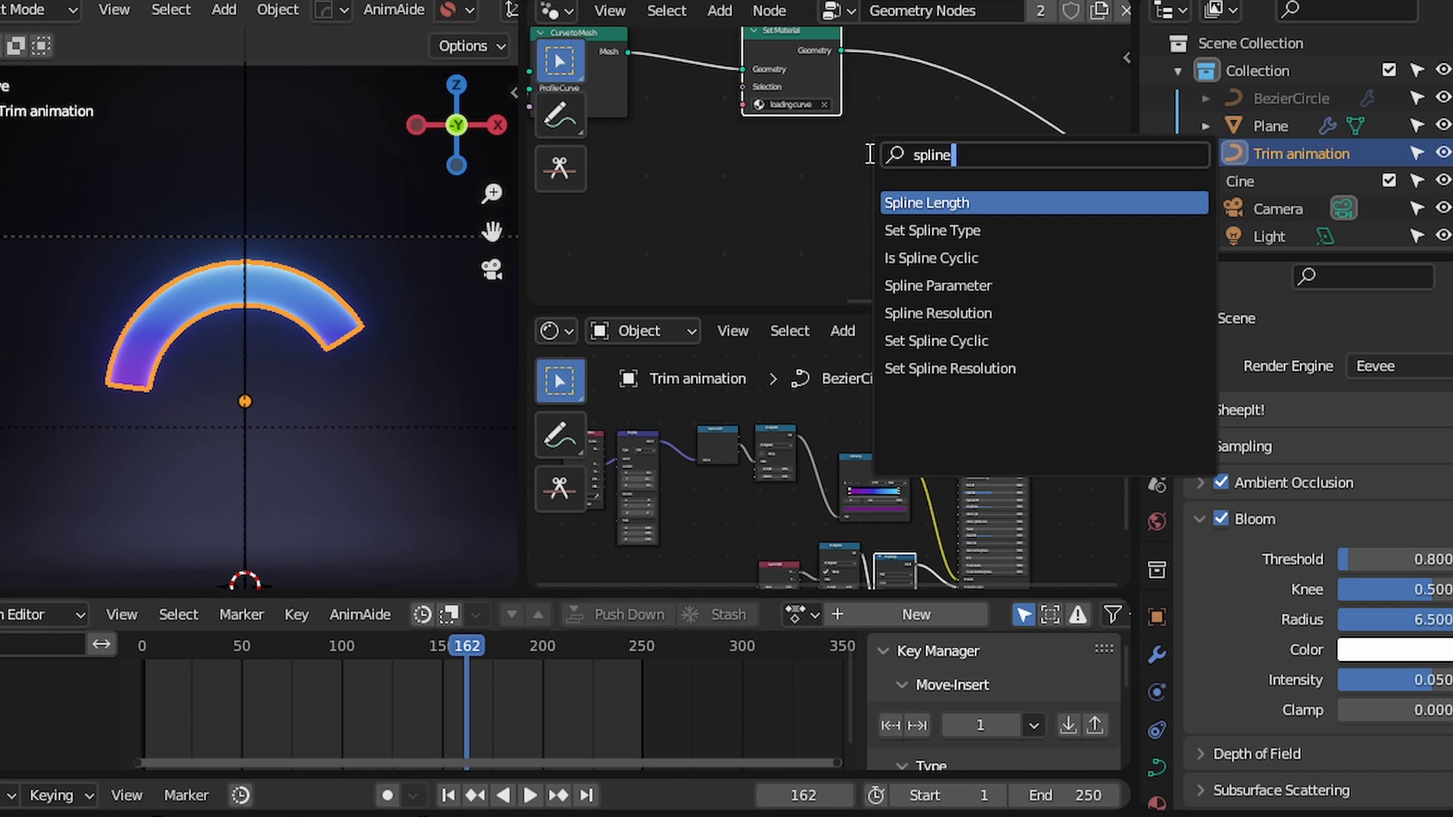
{"action": "key", "text": "Down"}
{"action": "key", "text": "Down"}
{"action": "key", "text": "Down"}
{"action": "key", "text": "Return"}
{"action": "left_click_drag", "start_coordinate": [870, 155], "coordinate": [805, 151]}
{"action": "scroll", "coordinate": [797, 223], "scroll_direction": "up", "scroll_amount": 1}
{"action": "left_click", "coordinate": [798, 222]}
Try inserting a Store Named Attribute node between Curve to Mesh and Set Material
{"action": "key", "text": "shift+a"}
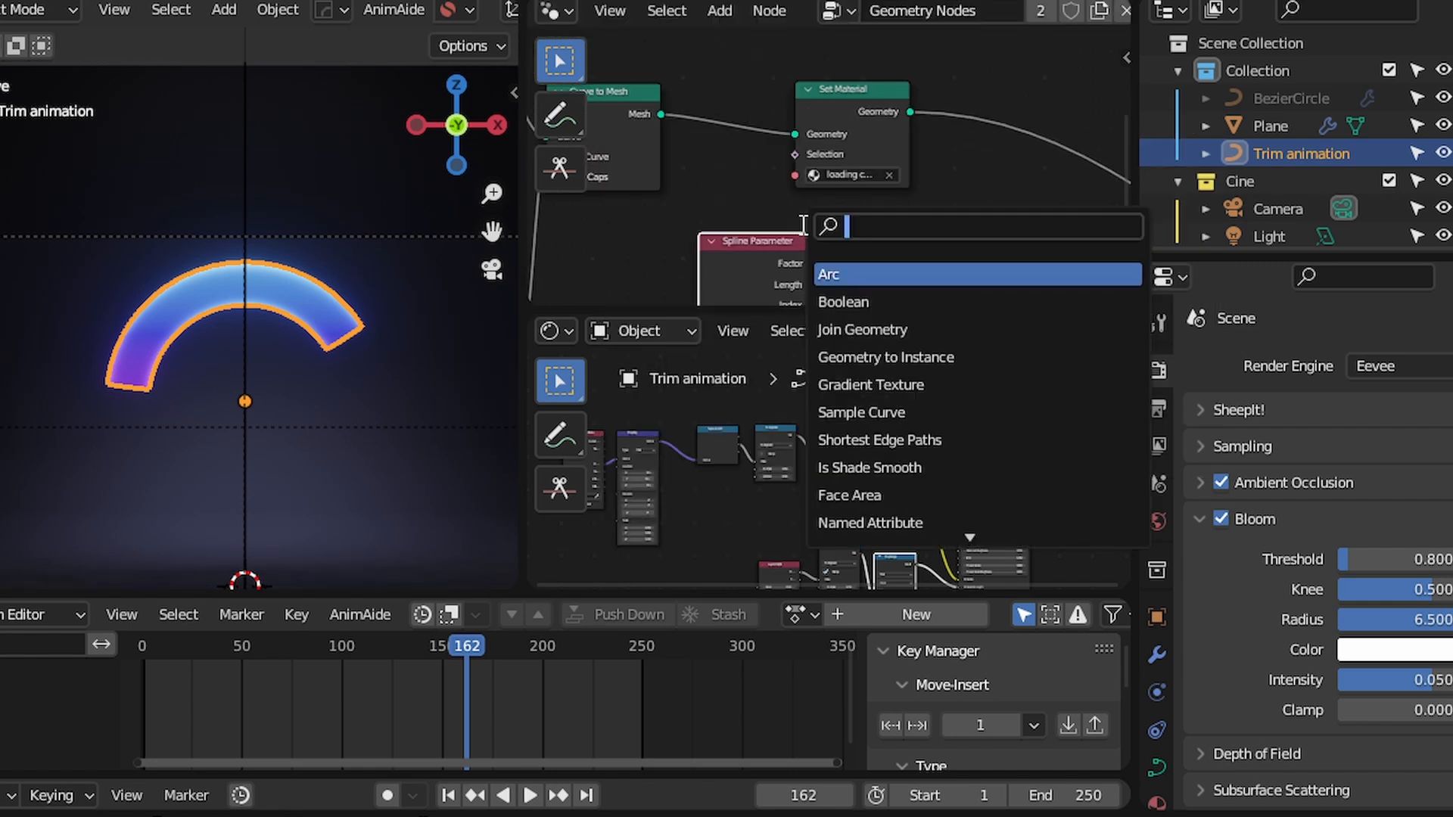
{"action": "type", "text": "store"}
{"action": "key", "text": "Return"}
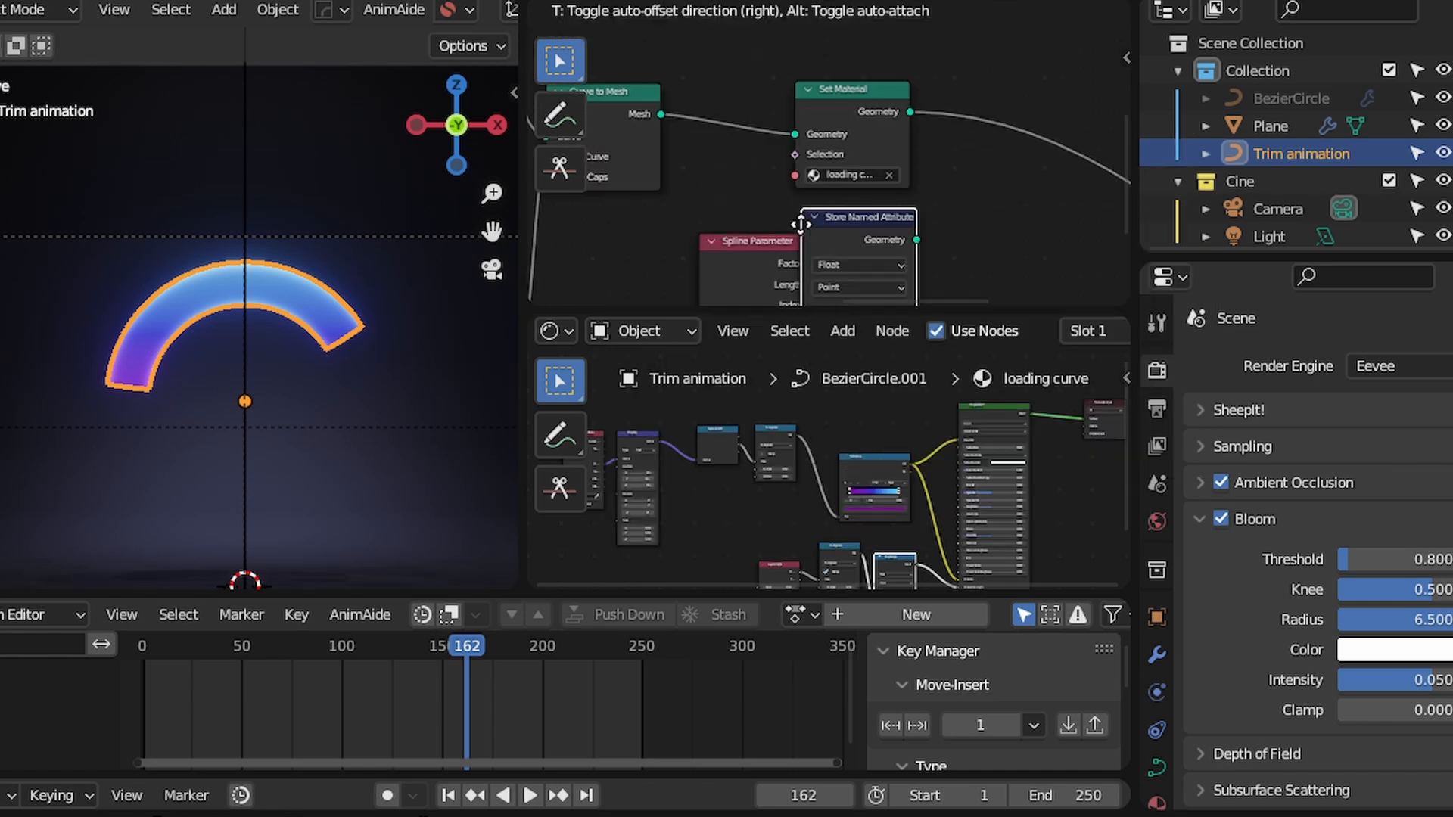
{"action": "left_click", "coordinate": [898, 194]}
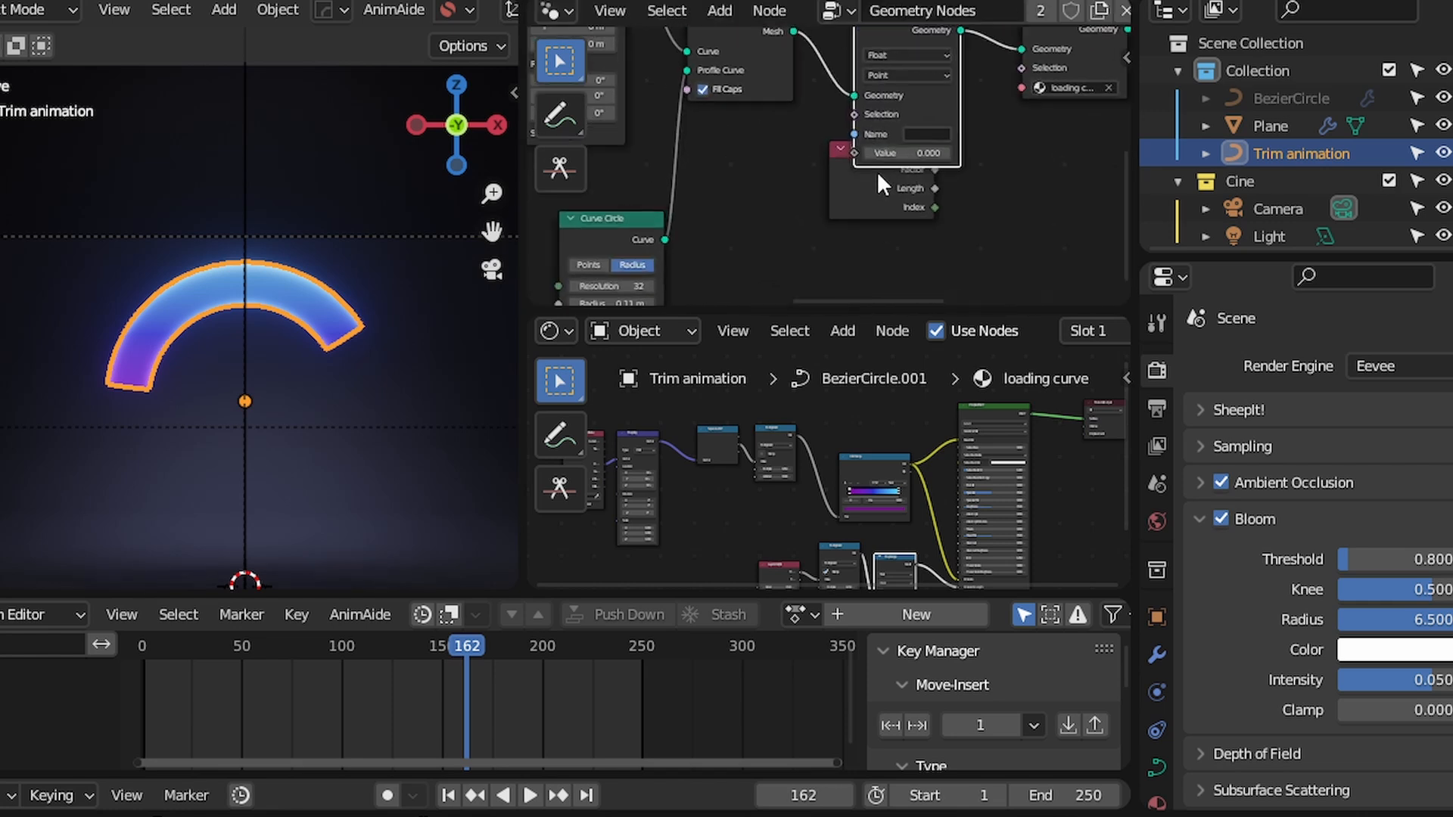
Connect the Spline Parameter's Factor to the stored attribute's Value and preview both nodes in the viewer
{"action": "left_click", "coordinate": [794, 195]}
{"action": "scroll", "coordinate": [802, 212], "scroll_direction": "up", "scroll_amount": 1}
{"action": "left_click_drag", "start_coordinate": [871, 185], "coordinate": [883, 168]}
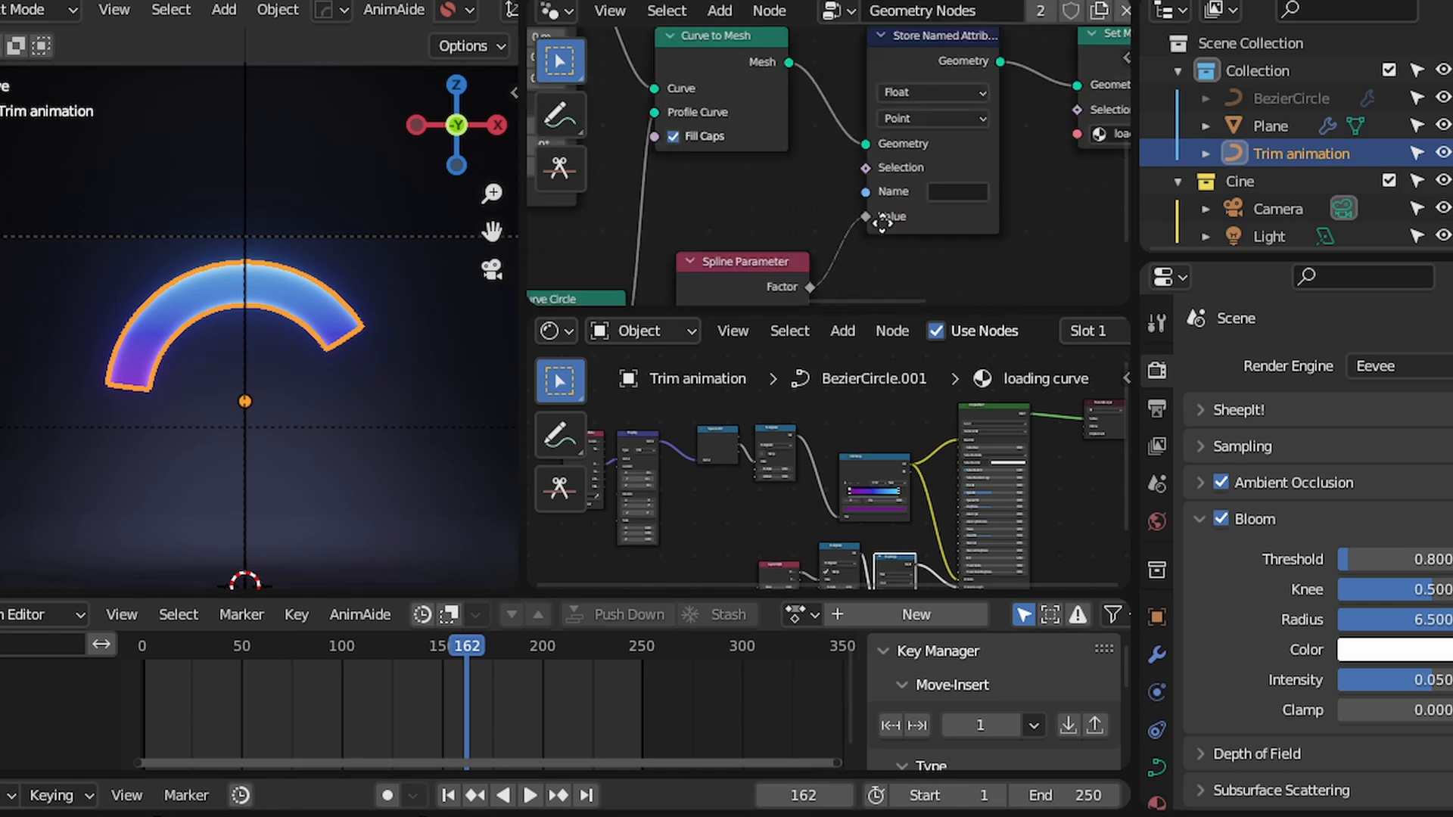
{"action": "left_click", "coordinate": [902, 106], "text": "ctrl+shift"}
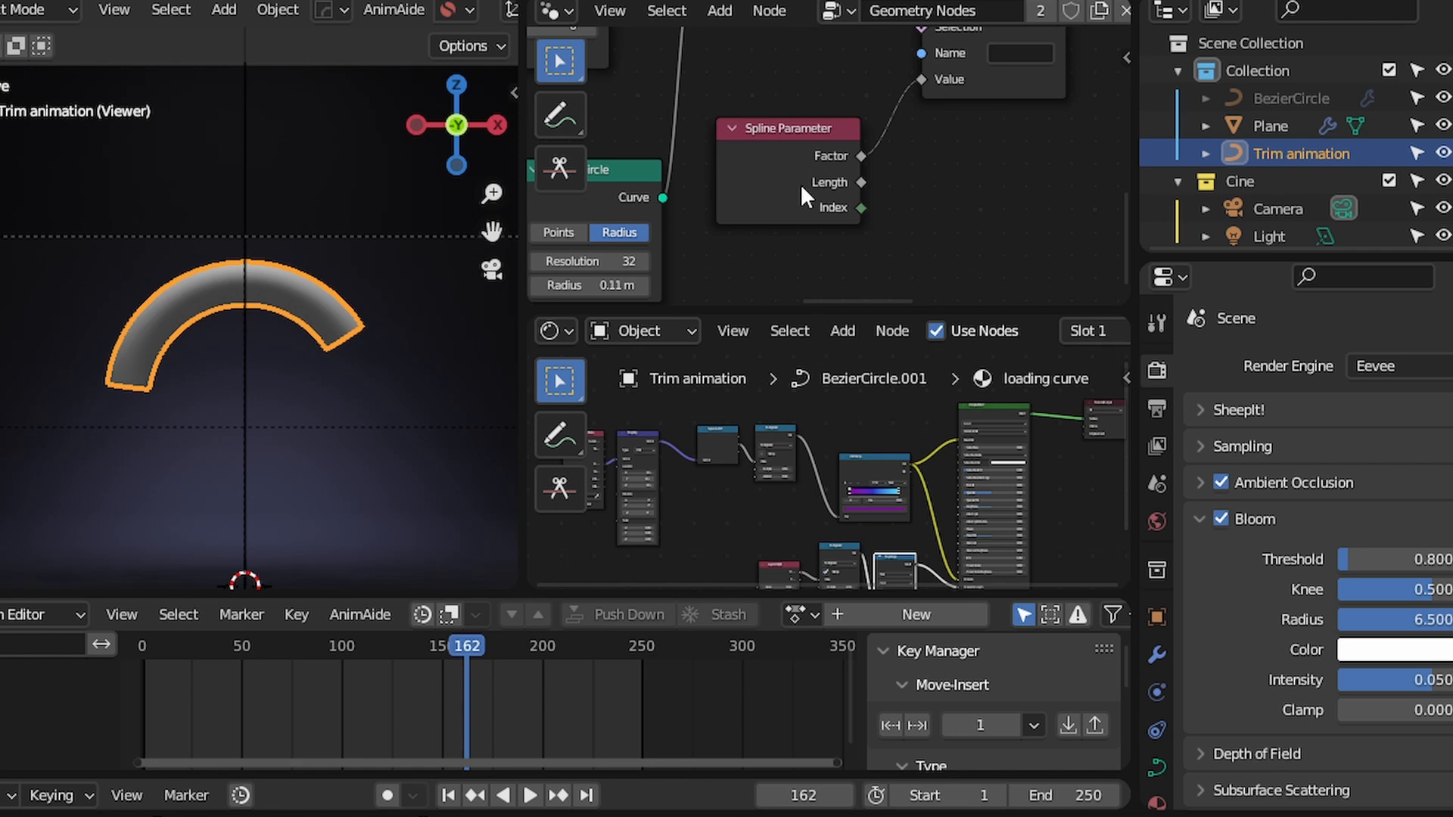
{"action": "left_click", "coordinate": [800, 183], "text": "ctrl+shift"}
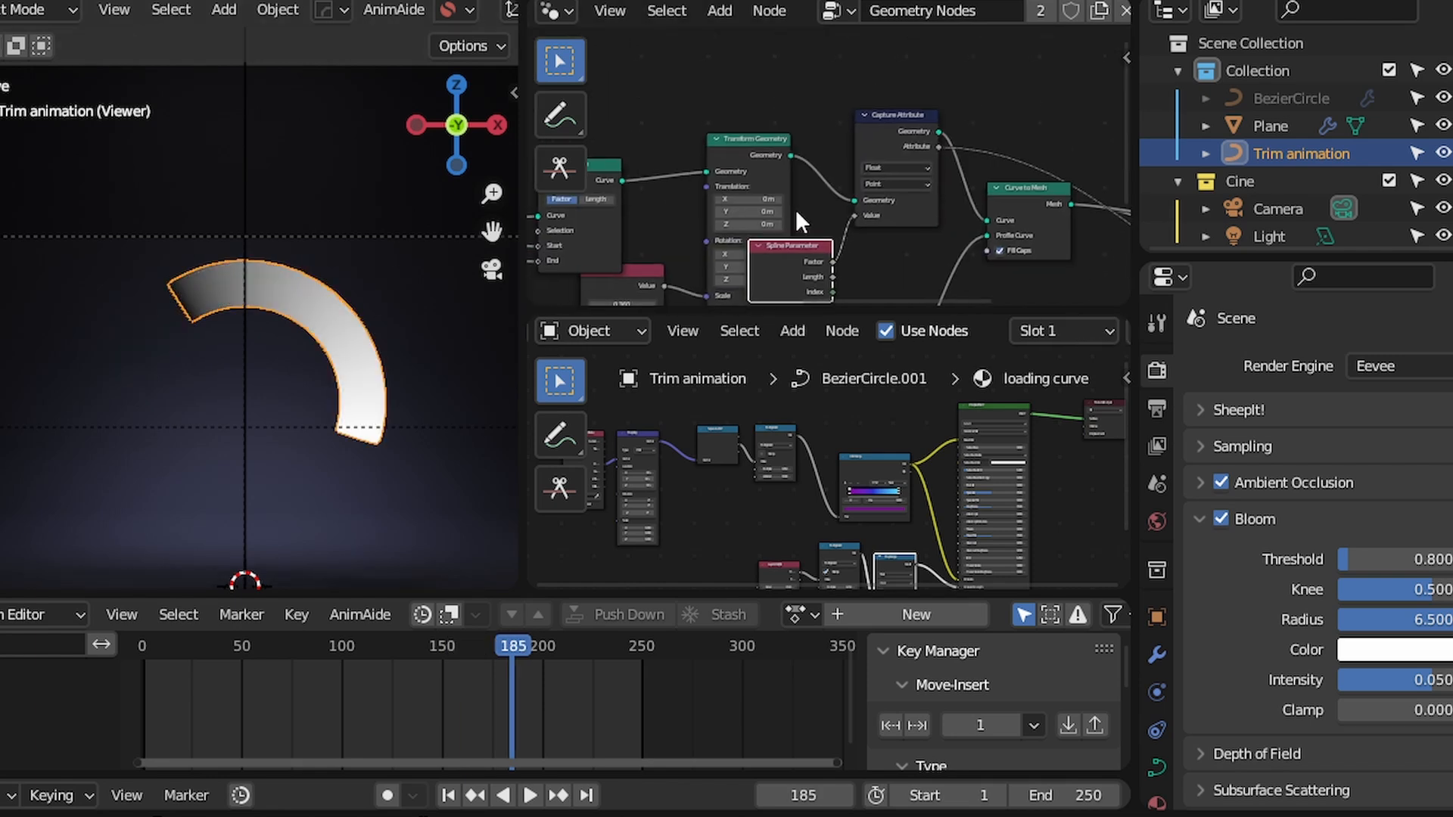
Move the Transform Geometry and Spline Parameter nodes apart so they no longer overlap beside Capture Attribute
{"action": "middle_click_drag", "start_coordinate": [957, 212], "coordinate": [832, 204]}
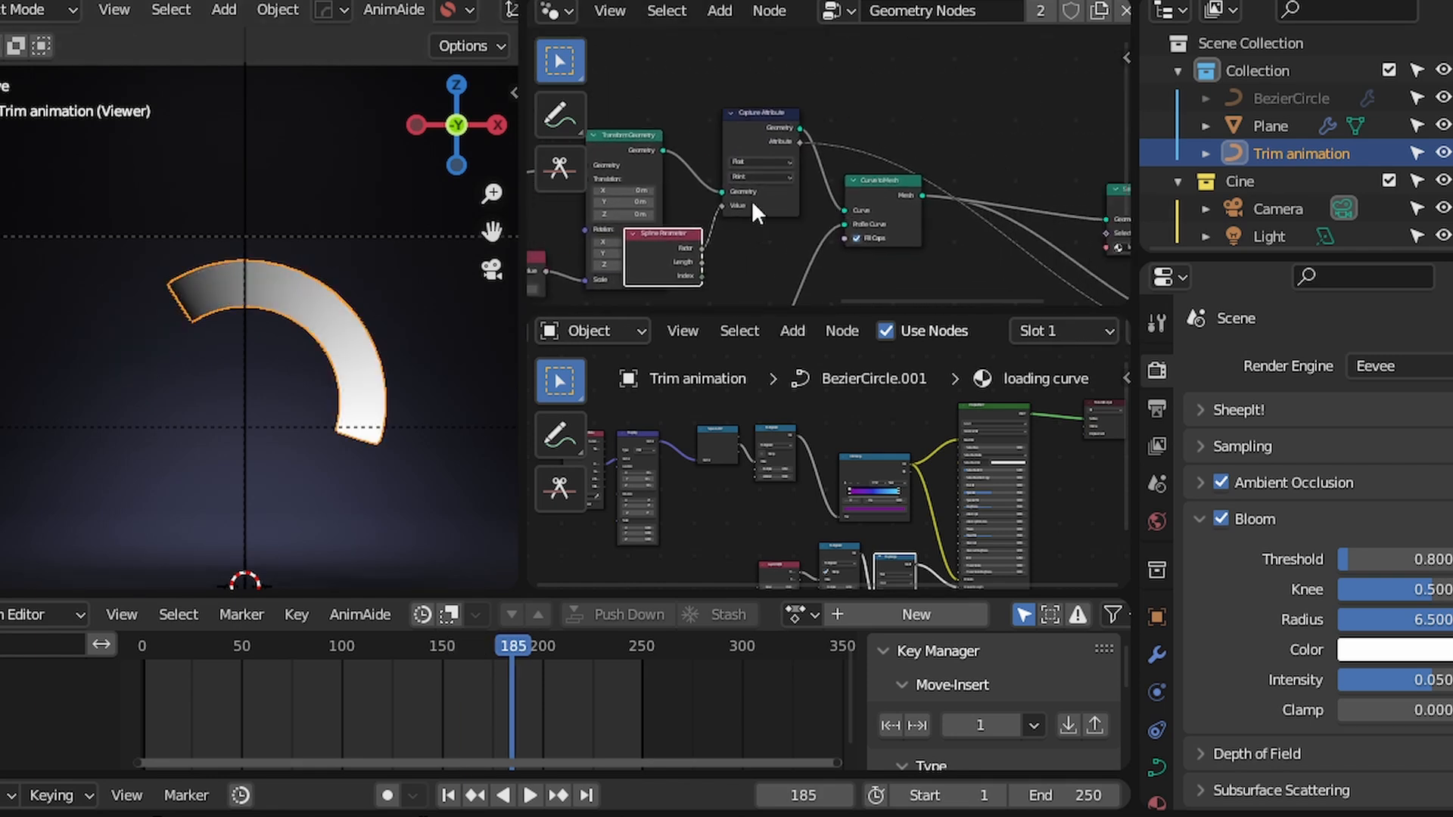
{"action": "scroll", "coordinate": [620, 219], "scroll_direction": "up", "scroll_amount": 2}
{"action": "middle_click_drag", "start_coordinate": [620, 219], "coordinate": [754, 268]}
{"action": "left_click", "coordinate": [740, 261]}
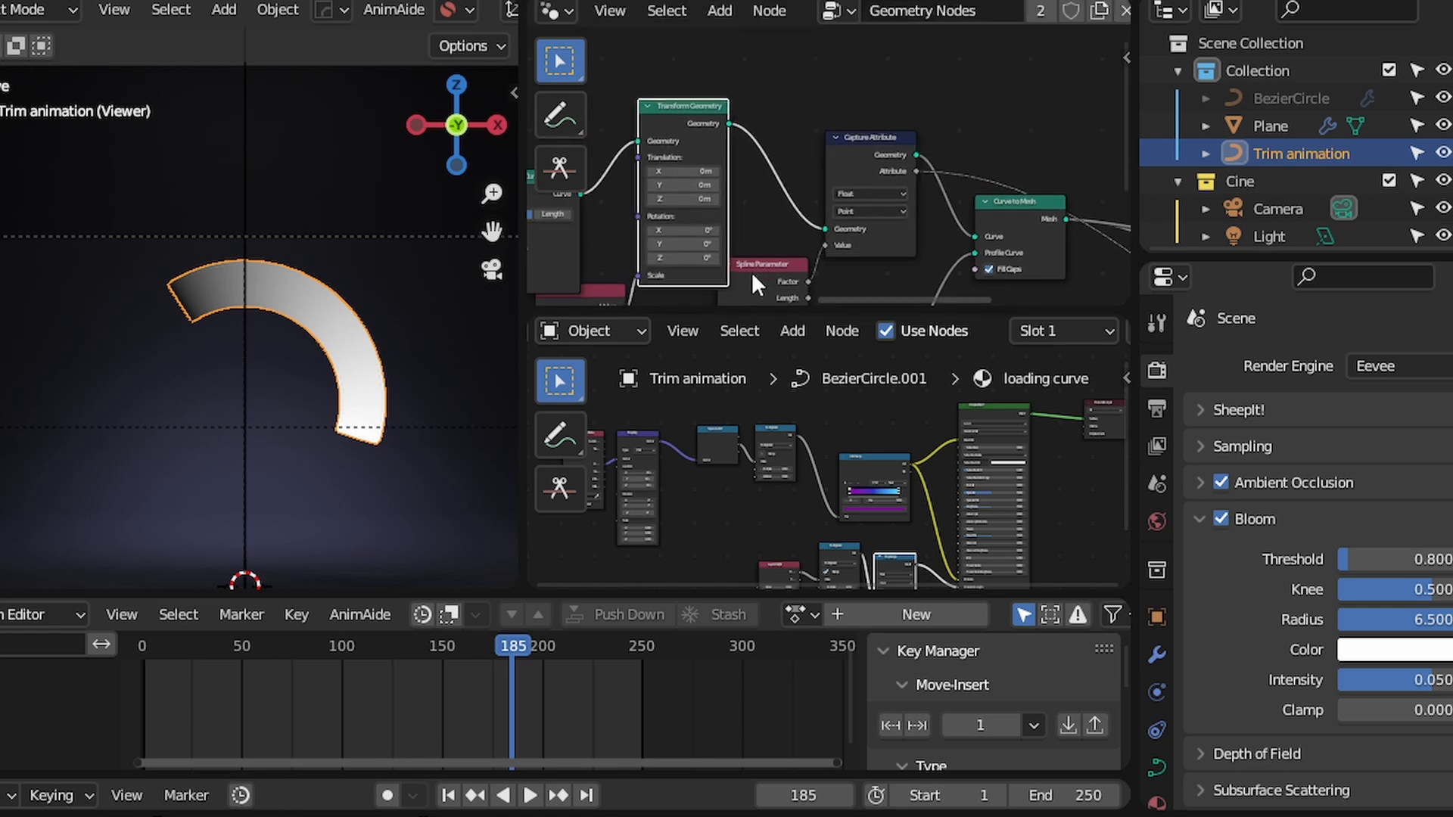
{"action": "left_click_drag", "start_coordinate": [751, 271], "coordinate": [755, 165]}
{"action": "scroll", "coordinate": [756, 205], "scroll_direction": "up", "scroll_amount": 2}
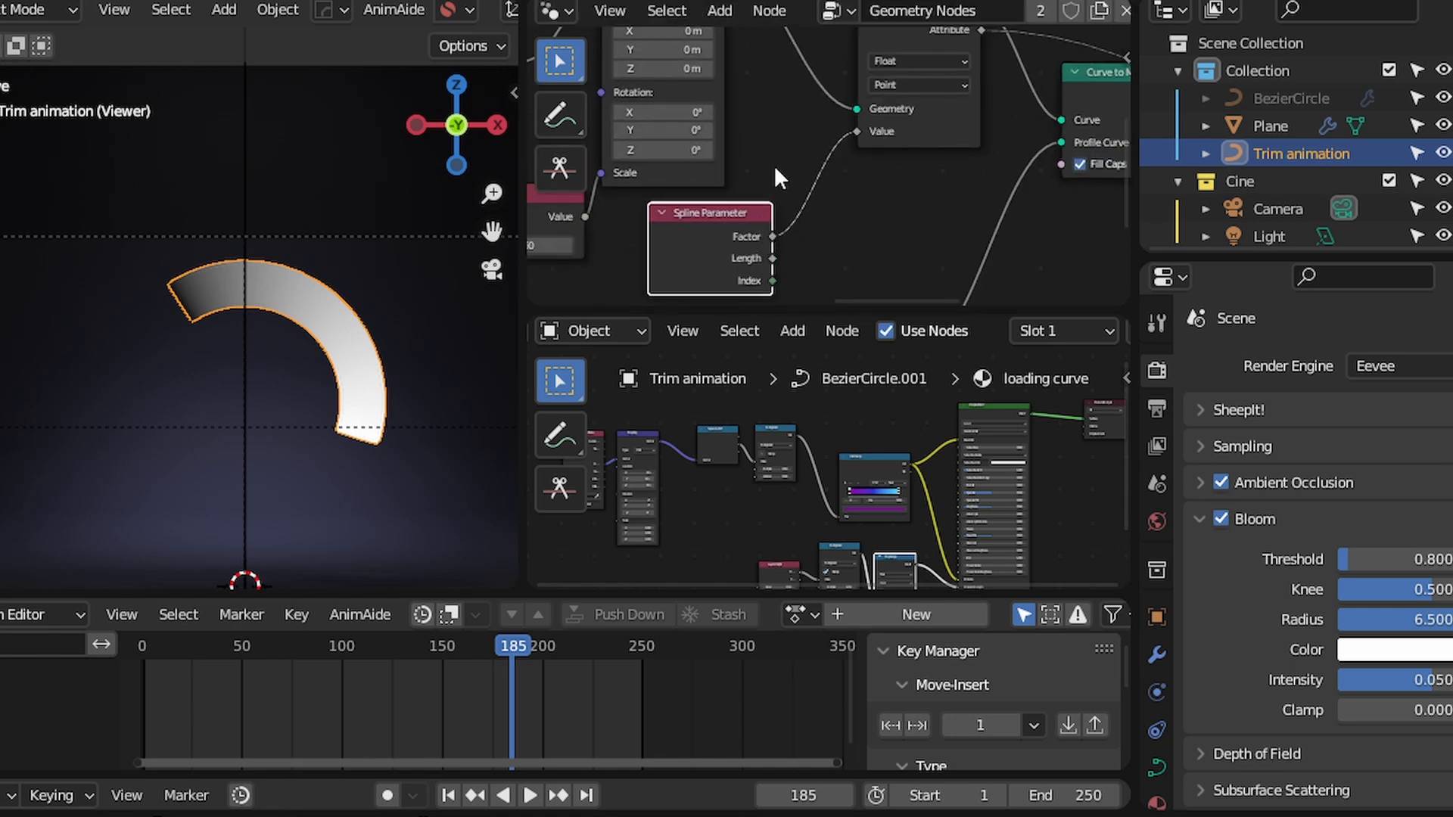
Preview the outputs of the Transform Geometry and Capture Attribute nodes to examine the gradient along the bare curve
{"action": "middle_click_drag", "start_coordinate": [734, 49], "coordinate": [735, 237]}
{"action": "left_click", "coordinate": [765, 234], "text": "ctrl+shift"}
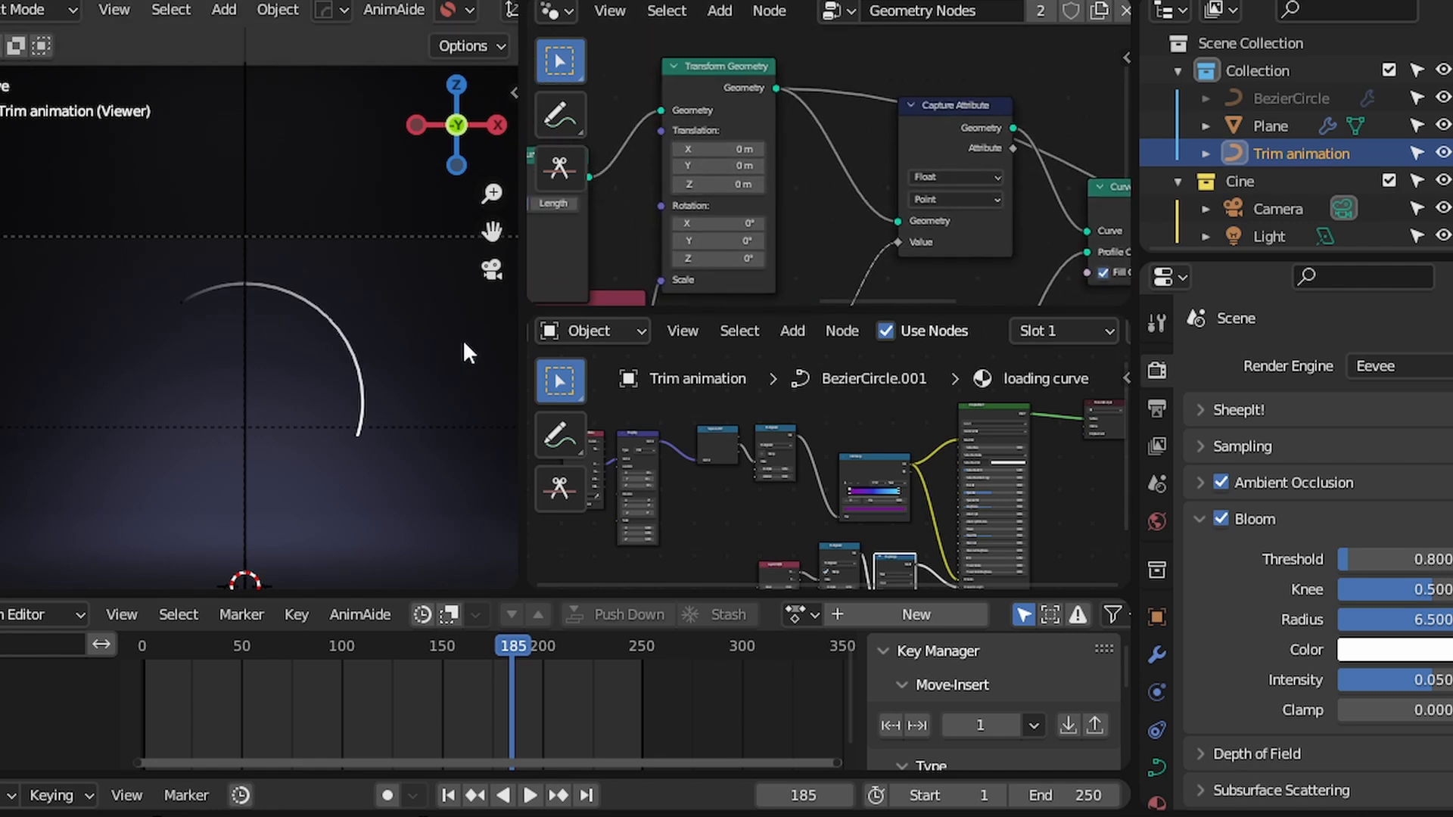
{"action": "scroll", "coordinate": [757, 227], "scroll_direction": "down", "scroll_amount": 1}
{"action": "middle_click_drag", "start_coordinate": [907, 178], "coordinate": [810, 171]}
{"action": "scroll", "coordinate": [718, 157], "scroll_direction": "up", "scroll_amount": 1}
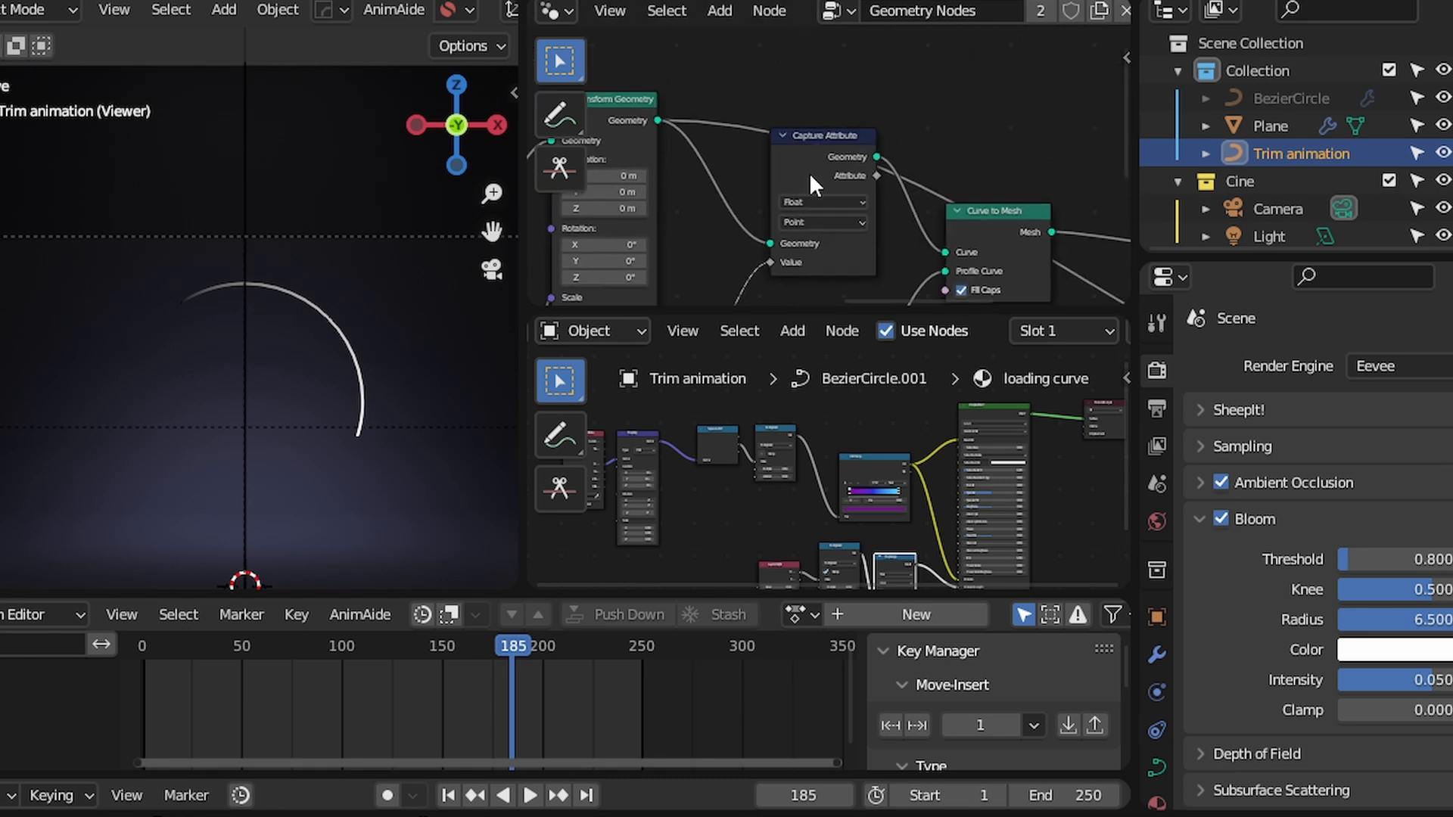
{"action": "left_click", "coordinate": [812, 168]}
{"action": "scroll", "coordinate": [874, 197], "scroll_direction": "right", "scroll_amount": 2}
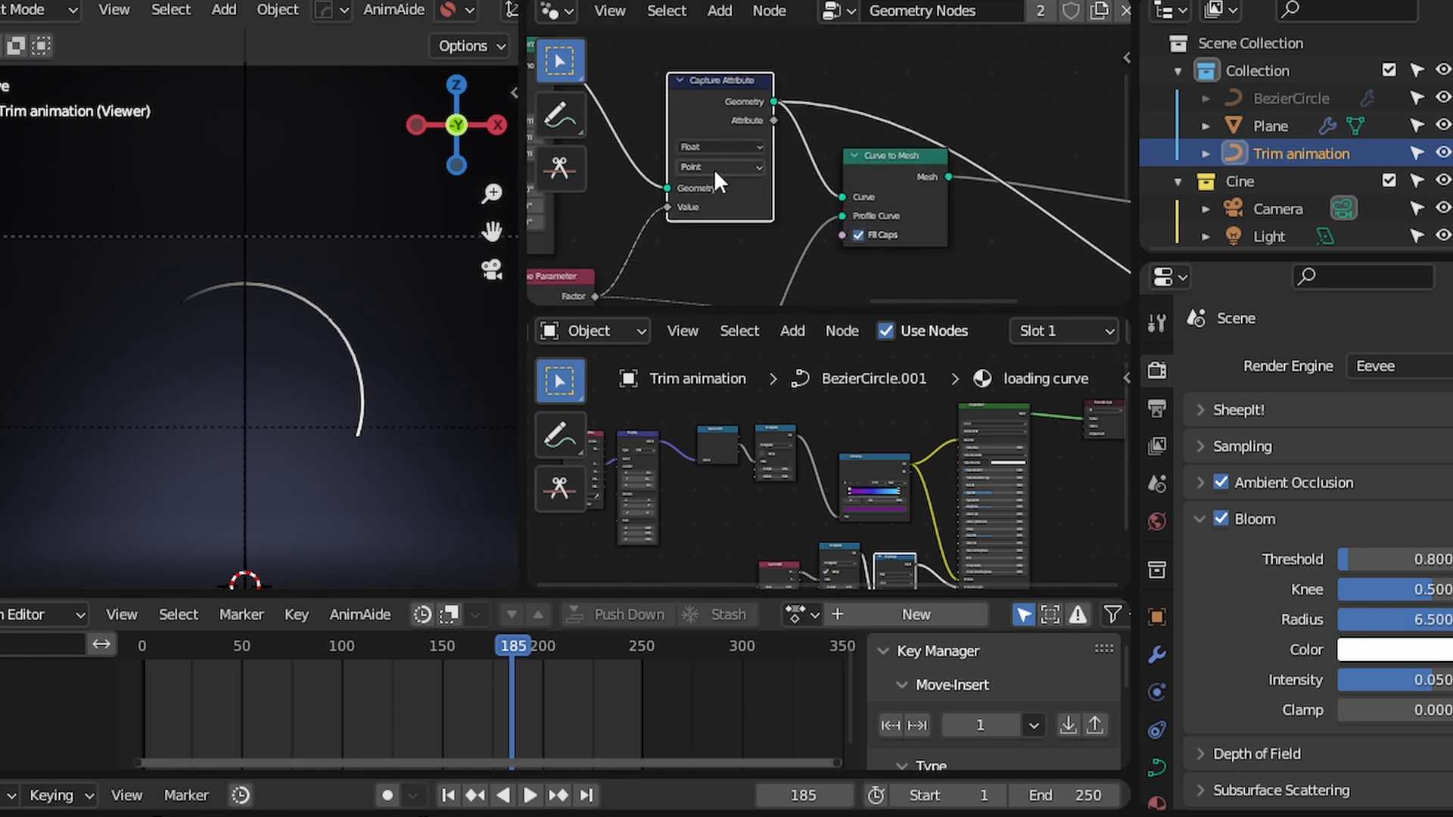
Compare the Curve to Mesh output with the Capture Attribute output in the viewer, ending on the mesh with the captured gradient
{"action": "left_click", "coordinate": [866, 189], "text": "ctrl+shift"}
{"action": "scroll", "coordinate": [748, 157], "scroll_direction": "right", "scroll_amount": 3}
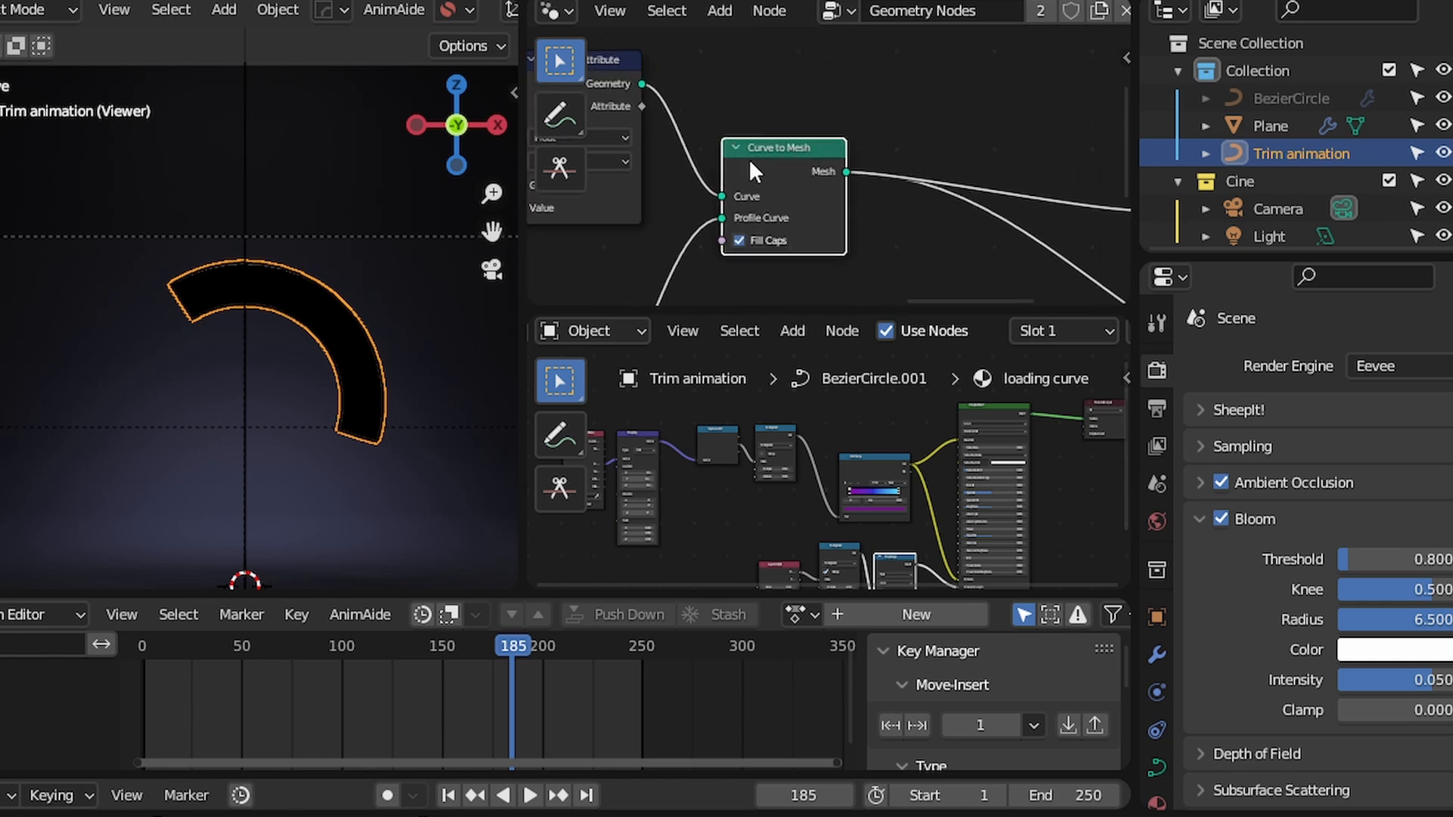
{"action": "left_click", "coordinate": [622, 121], "text": "ctrl+shift"}
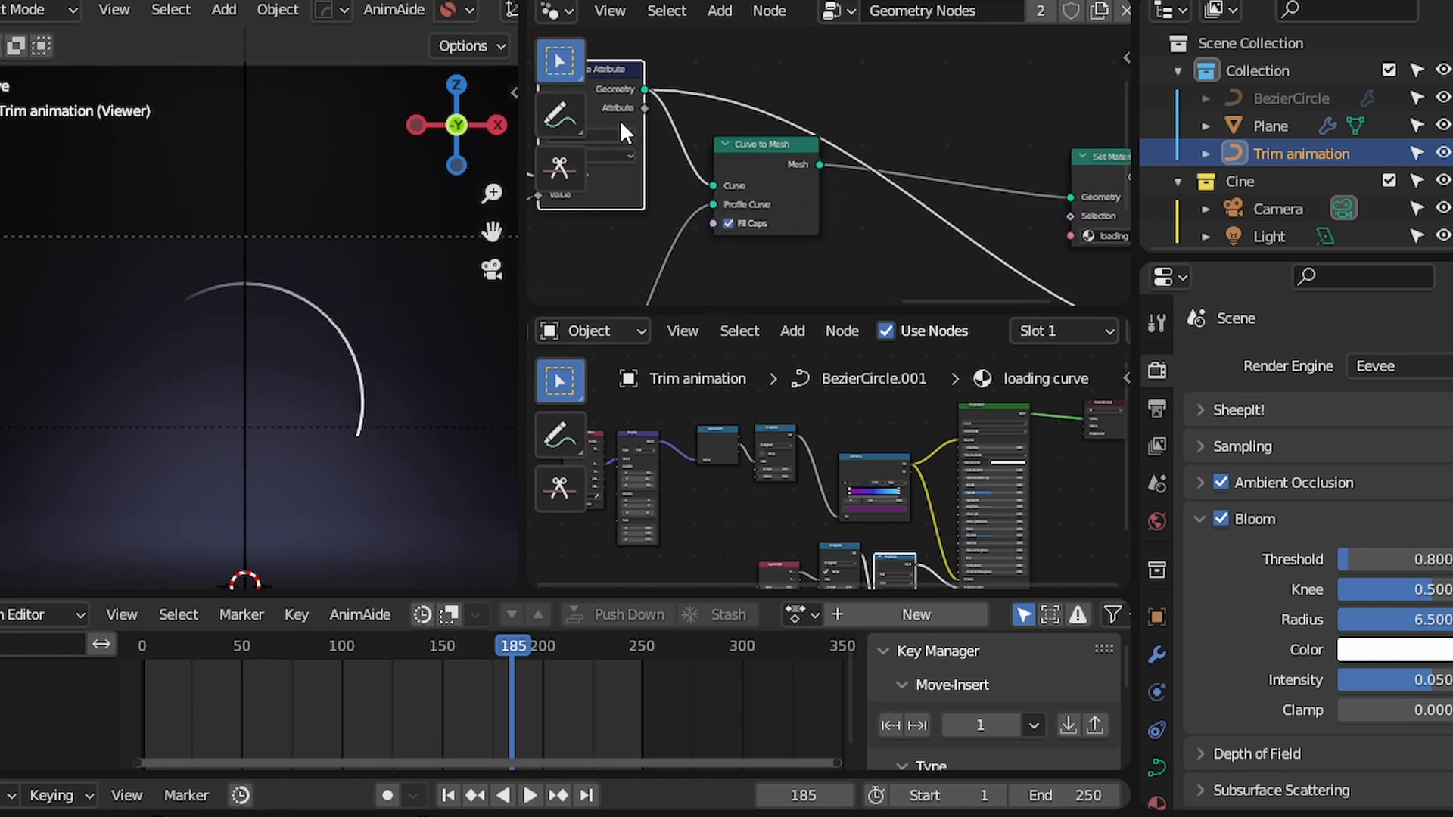
{"action": "left_click", "coordinate": [745, 185], "text": "ctrl+shift"}
{"action": "middle_click_drag", "start_coordinate": [683, 166], "coordinate": [790, 196]}
{"action": "scroll", "coordinate": [179, 302], "scroll_direction": "up", "scroll_amount": 1}
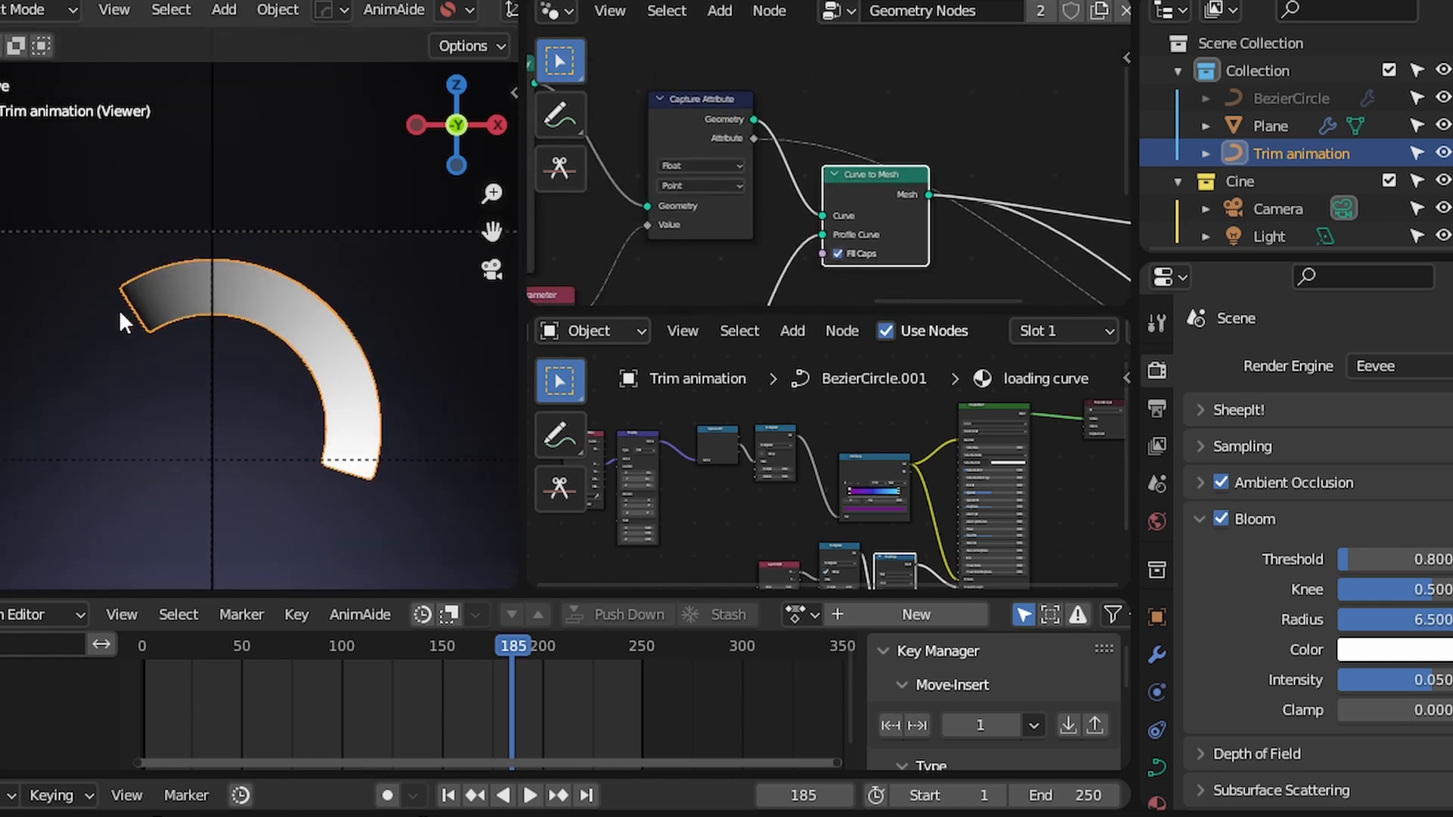
Insert a Store Named Attribute node between Curve to Mesh and Set Material
{"action": "key", "text": "shift+a"}
{"action": "type", "text": "s"}
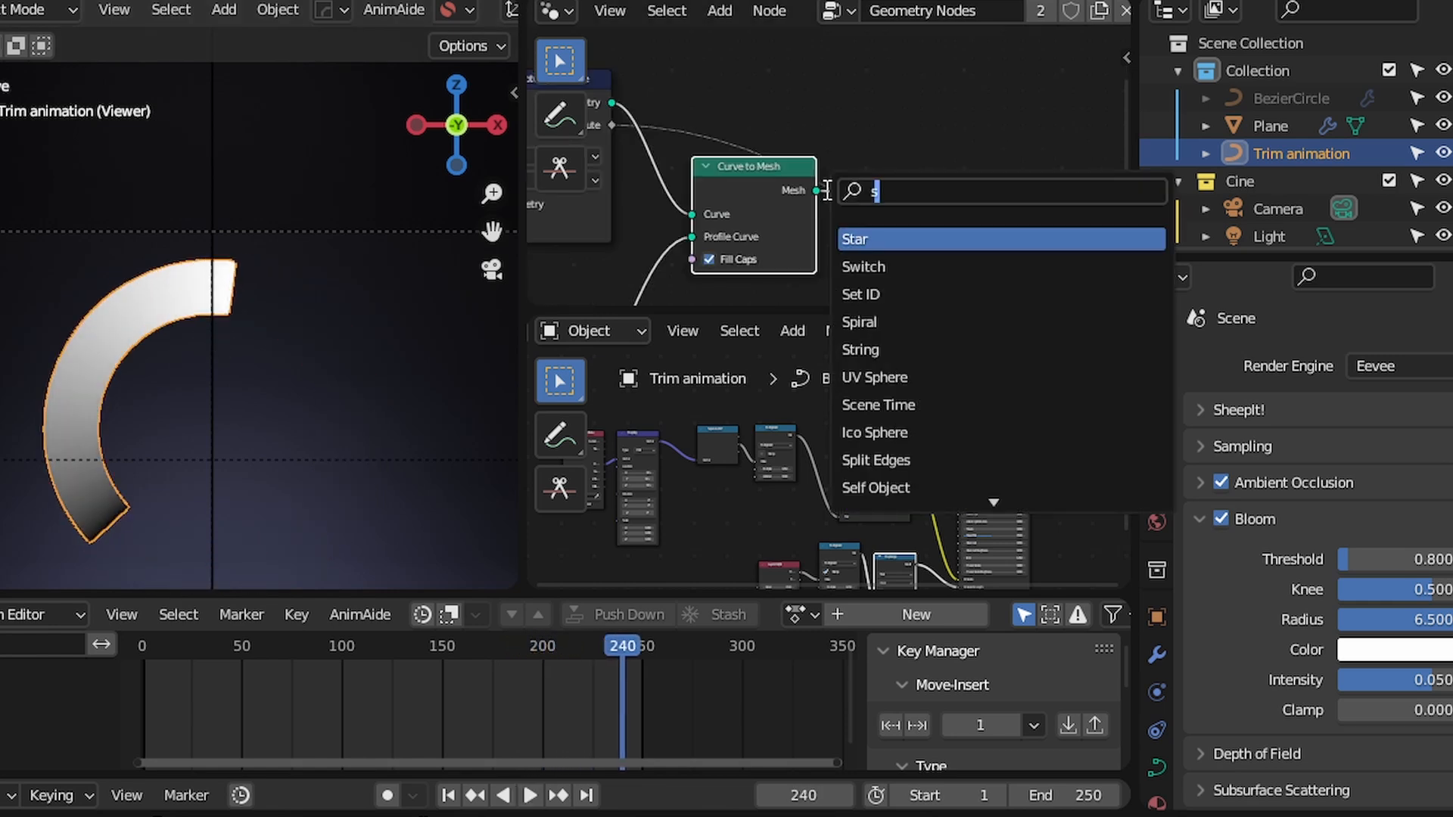
{"action": "type", "text": "tore"}
{"action": "key", "text": "Return"}
{"action": "left_click", "coordinate": [887, 138]}
{"action": "scroll", "coordinate": [804, 138], "scroll_direction": "down", "scroll_amount": 2}
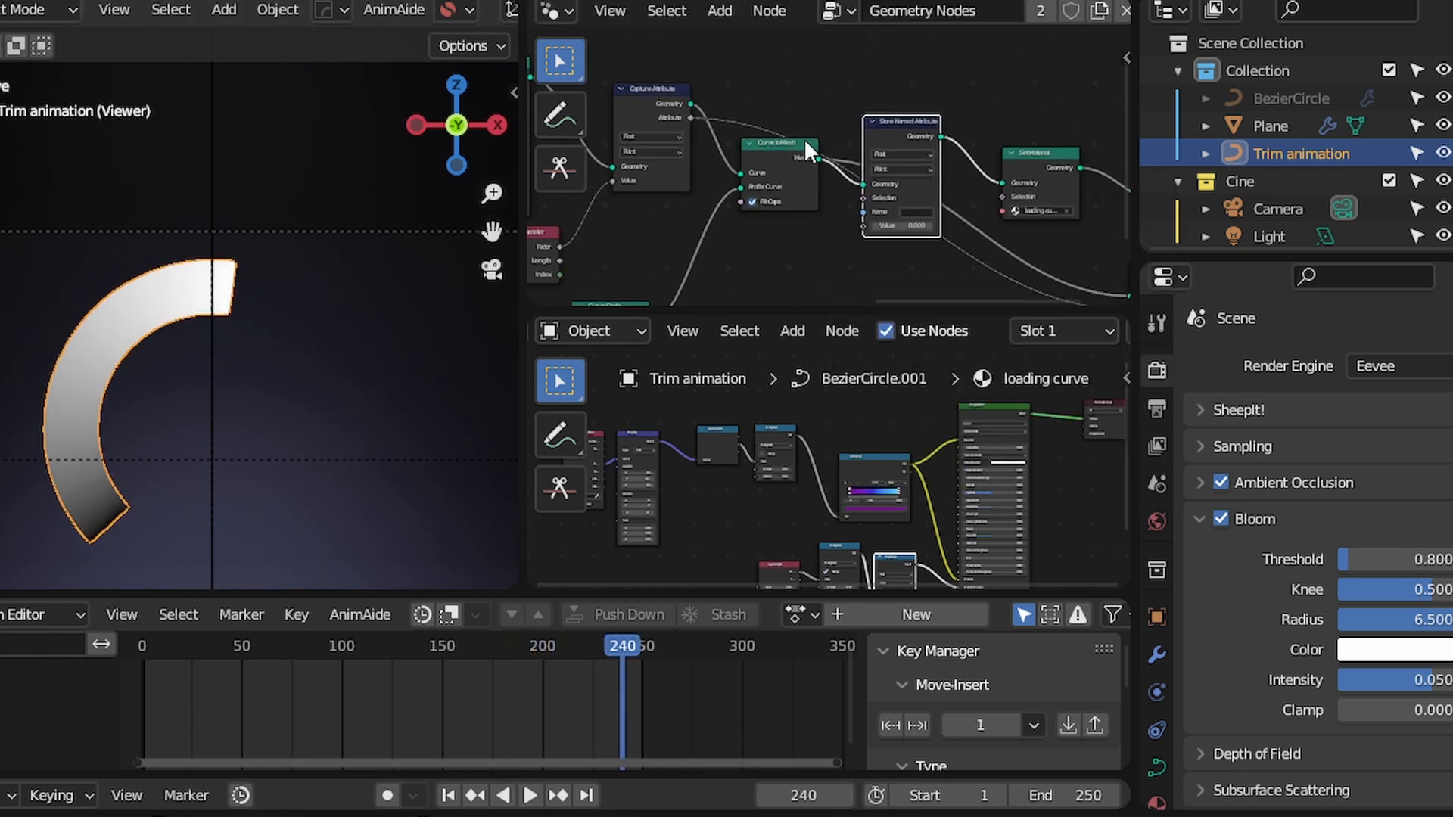
Feed the captured Attribute output into the Store Named Attribute's Value and name the attribute uvcurve
{"action": "scroll", "coordinate": [804, 138], "scroll_direction": "up", "scroll_amount": 3}
{"action": "left_click_drag", "start_coordinate": [662, 103], "coordinate": [930, 228]}
{"action": "scroll", "coordinate": [931, 228], "scroll_direction": "up", "scroll_amount": 2}
{"action": "left_click", "coordinate": [860, 199]}
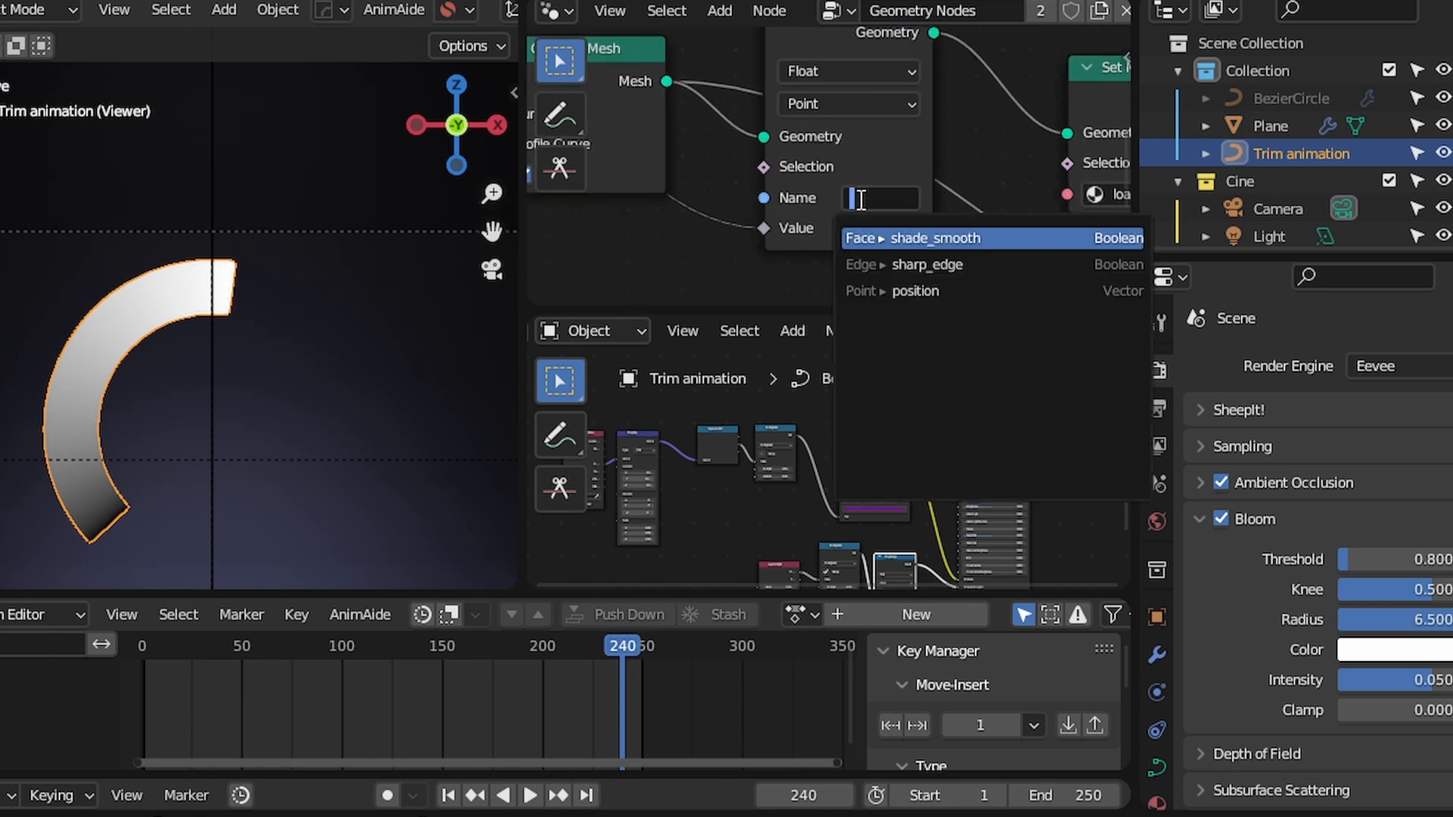
{"action": "type", "text": "uv"}
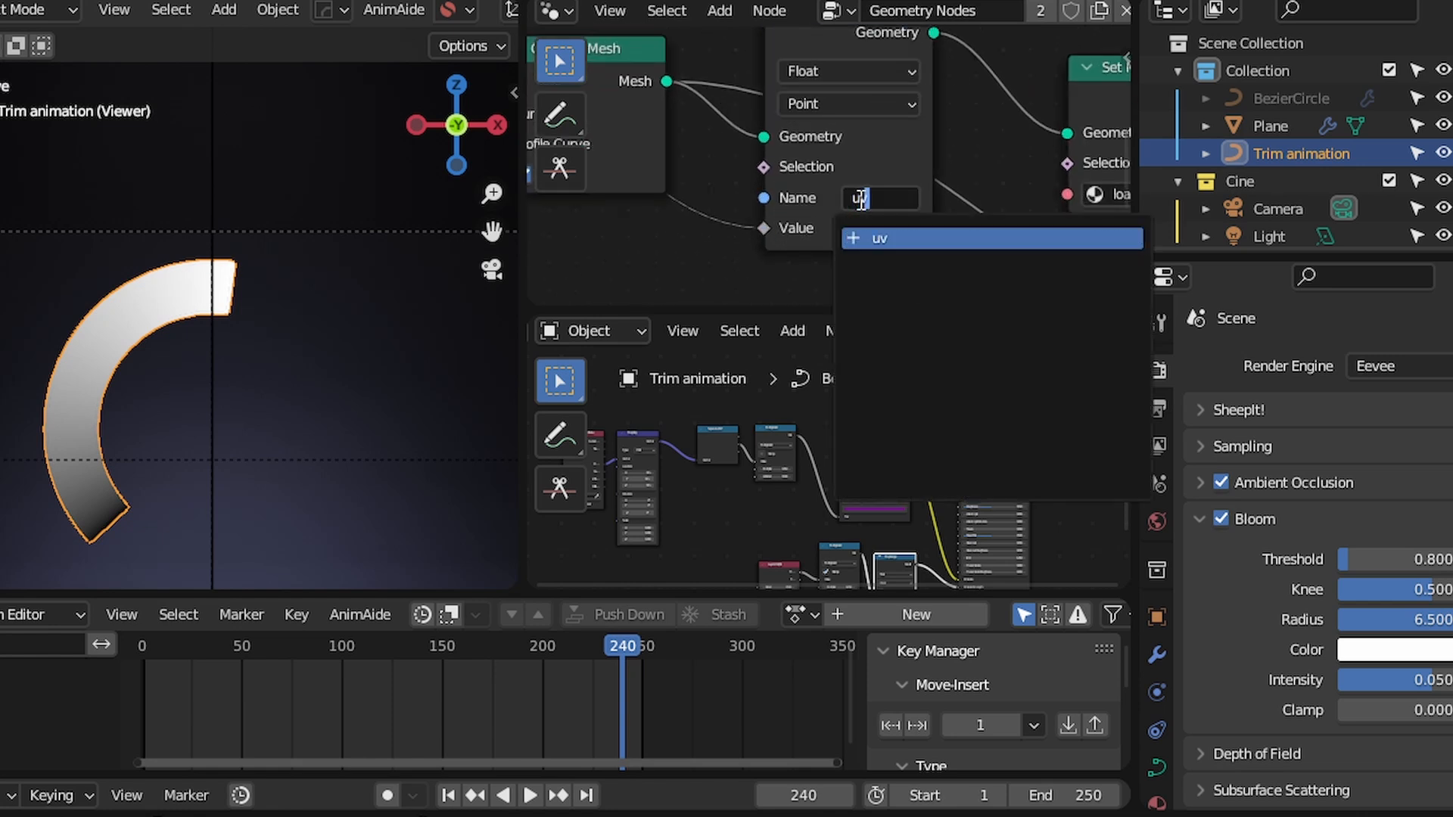
{"action": "type", "text": "curve"}
{"action": "key", "text": "Return"}
{"action": "scroll", "coordinate": [858, 197], "scroll_direction": "down", "scroll_amount": 3}
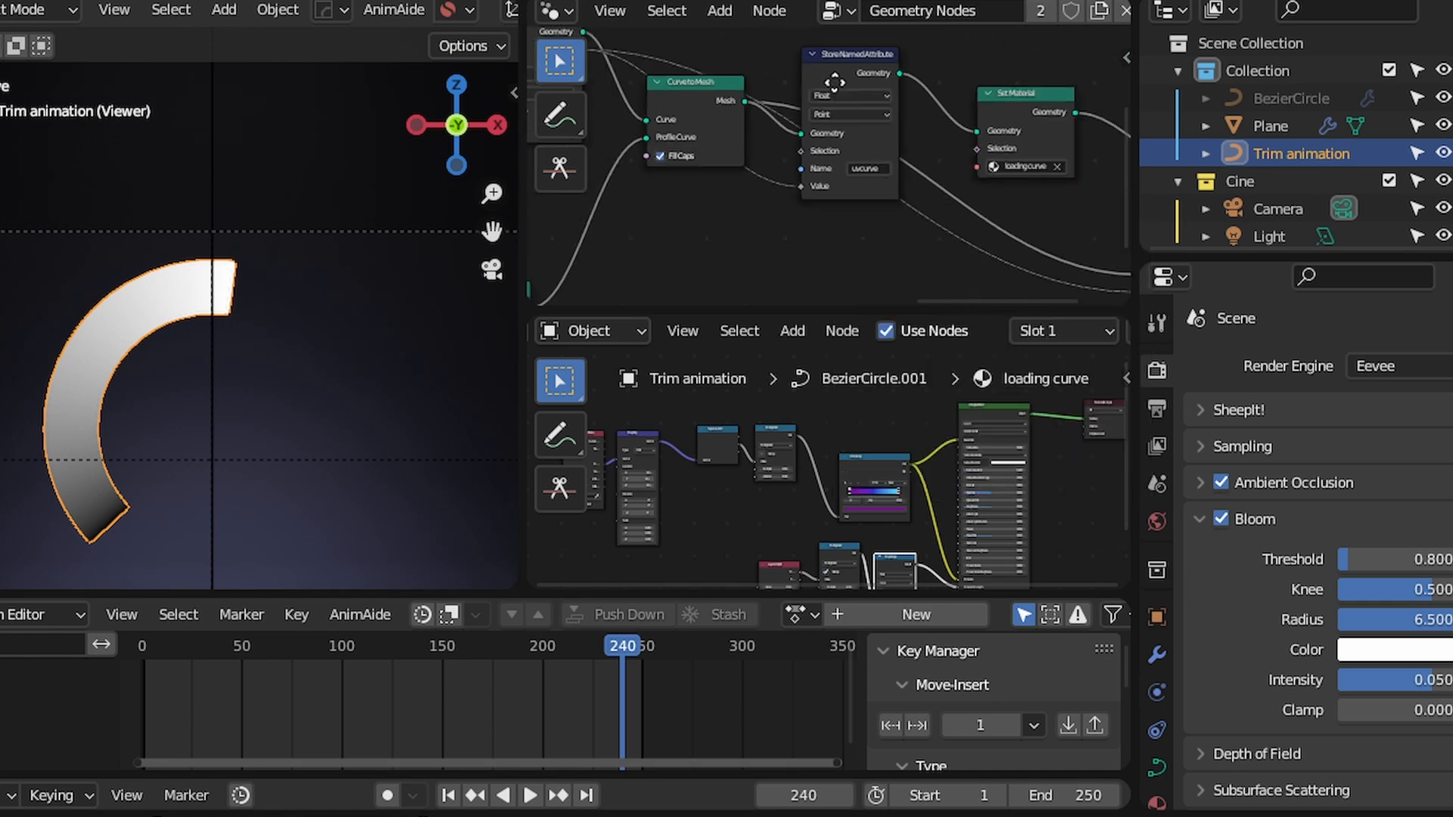
Add an Attribute node to the loading curve material beside the mapping nodes
{"action": "scroll", "coordinate": [765, 482], "scroll_direction": "up", "scroll_amount": 2}
{"action": "scroll", "coordinate": [766, 483], "scroll_direction": "up", "scroll_amount": 2}
{"action": "key", "text": "shift+a"}
{"action": "left_click", "coordinate": [766, 484]}
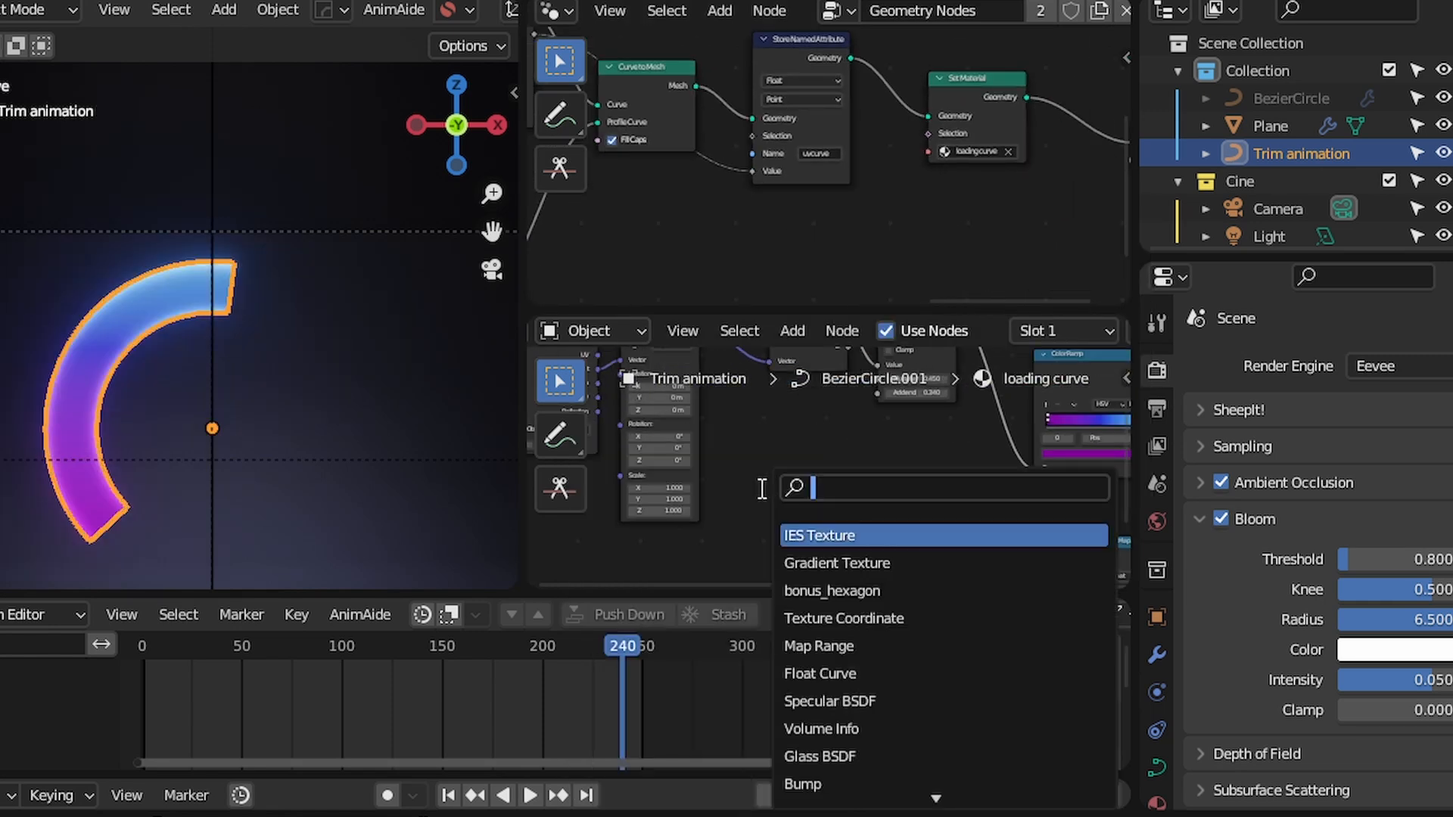
{"action": "type", "text": "attr"}
{"action": "key", "text": "Return"}
{"action": "left_click", "coordinate": [801, 414]}
{"action": "scroll", "coordinate": [760, 489], "scroll_direction": "up", "scroll_amount": 3}
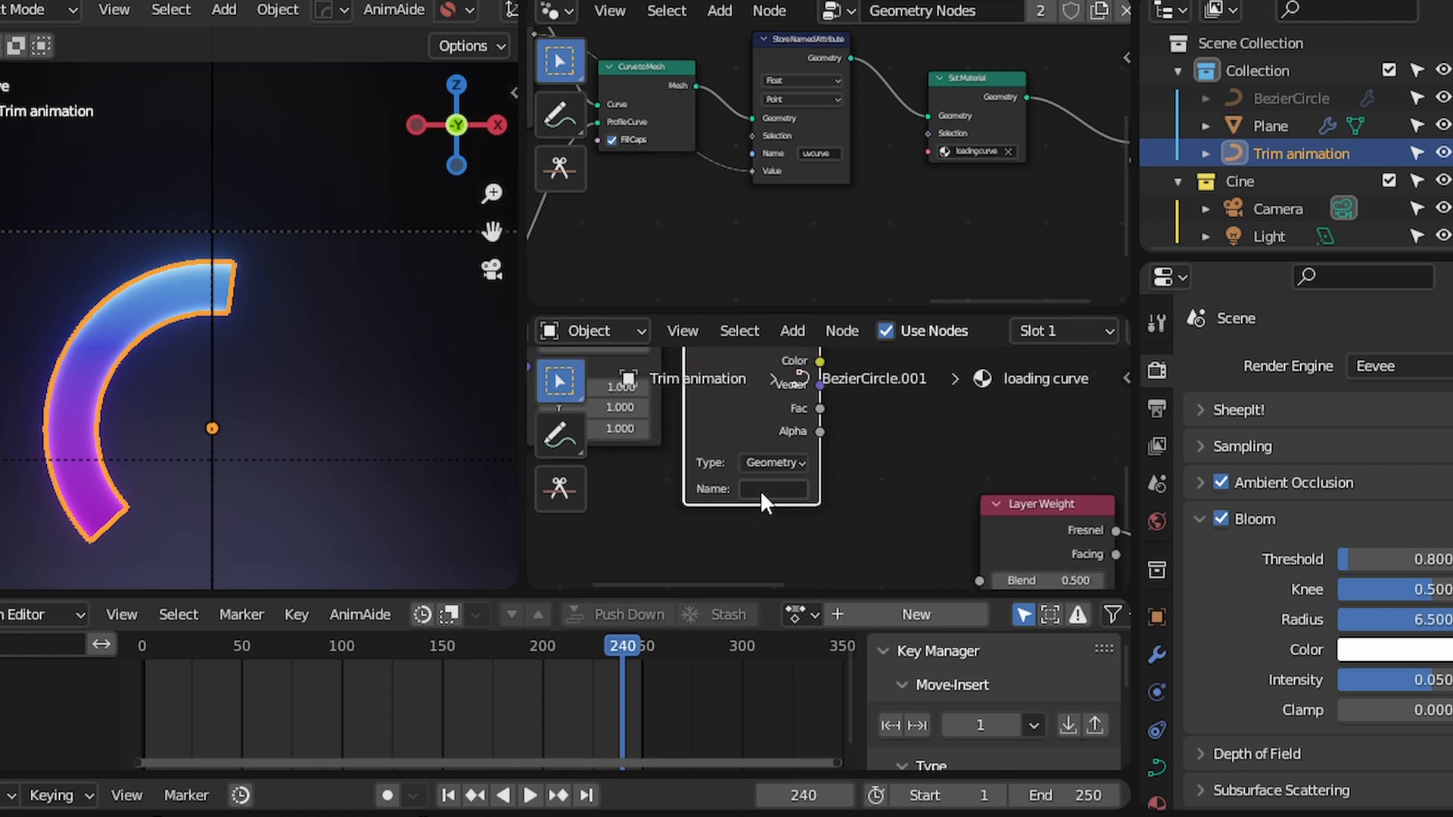
Set the Attribute node's name to uvcurve and preview its output on the curve while the animation plays
{"action": "scroll", "coordinate": [821, 156], "scroll_direction": "up", "scroll_amount": 5}
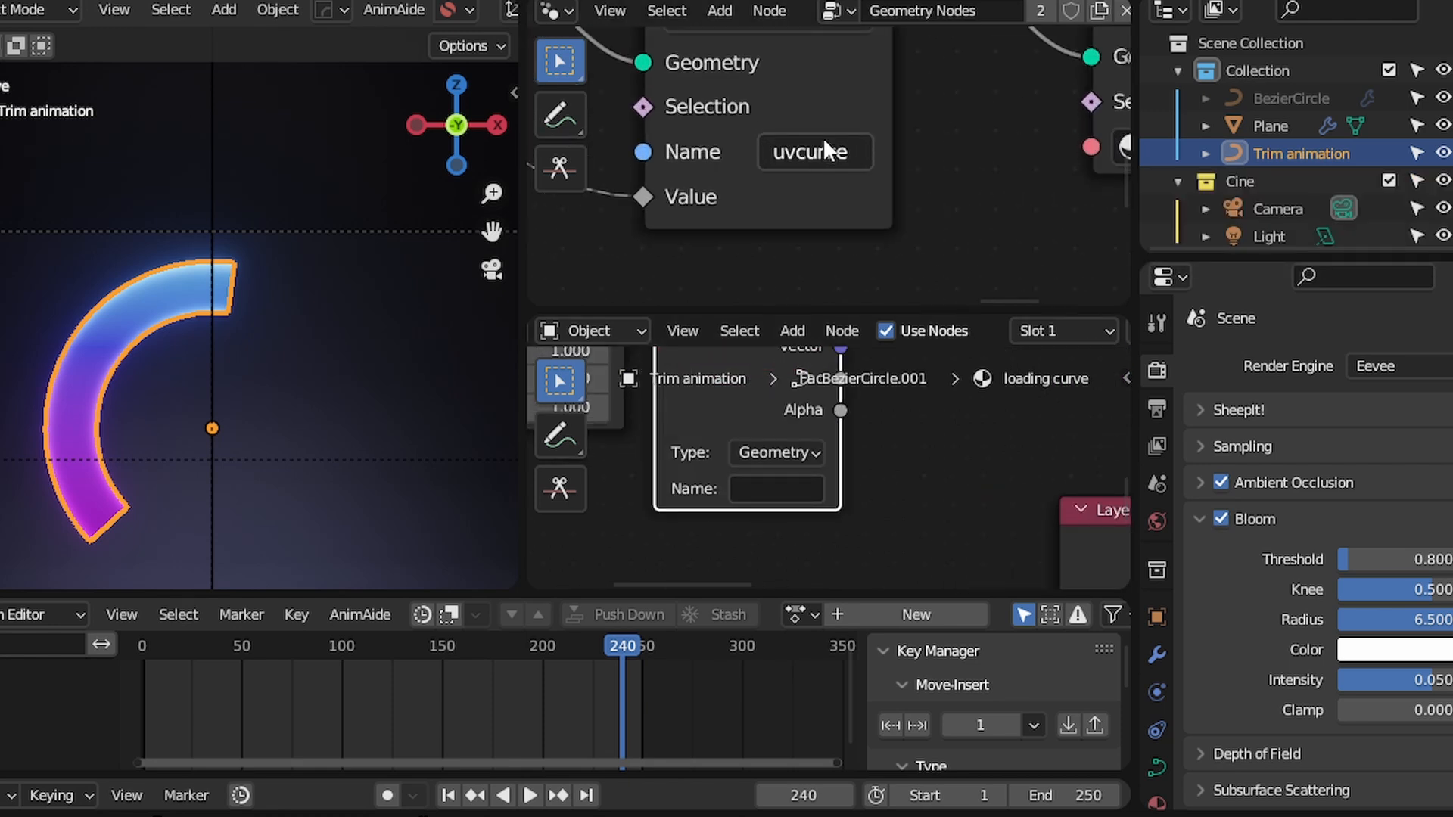
{"action": "scroll", "coordinate": [770, 484], "scroll_direction": "down", "scroll_amount": 4}
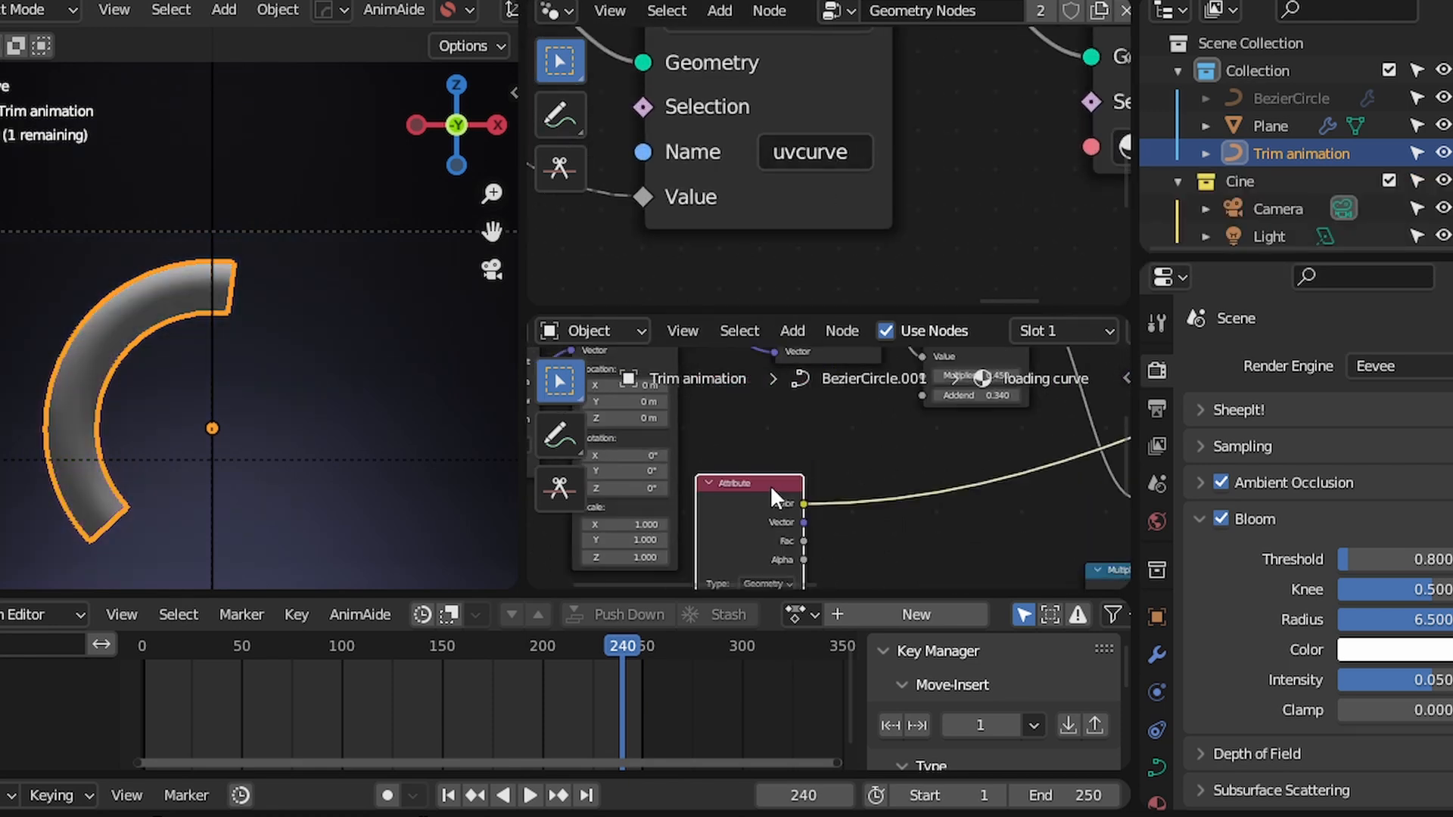
{"action": "scroll", "coordinate": [233, 401], "scroll_direction": "down", "scroll_amount": 3}
{"action": "key", "text": "space"}
{"action": "scroll", "coordinate": [233, 402], "scroll_direction": "up", "scroll_amount": 3}
{"action": "scroll", "coordinate": [814, 507], "scroll_direction": "down", "scroll_amount": 6}
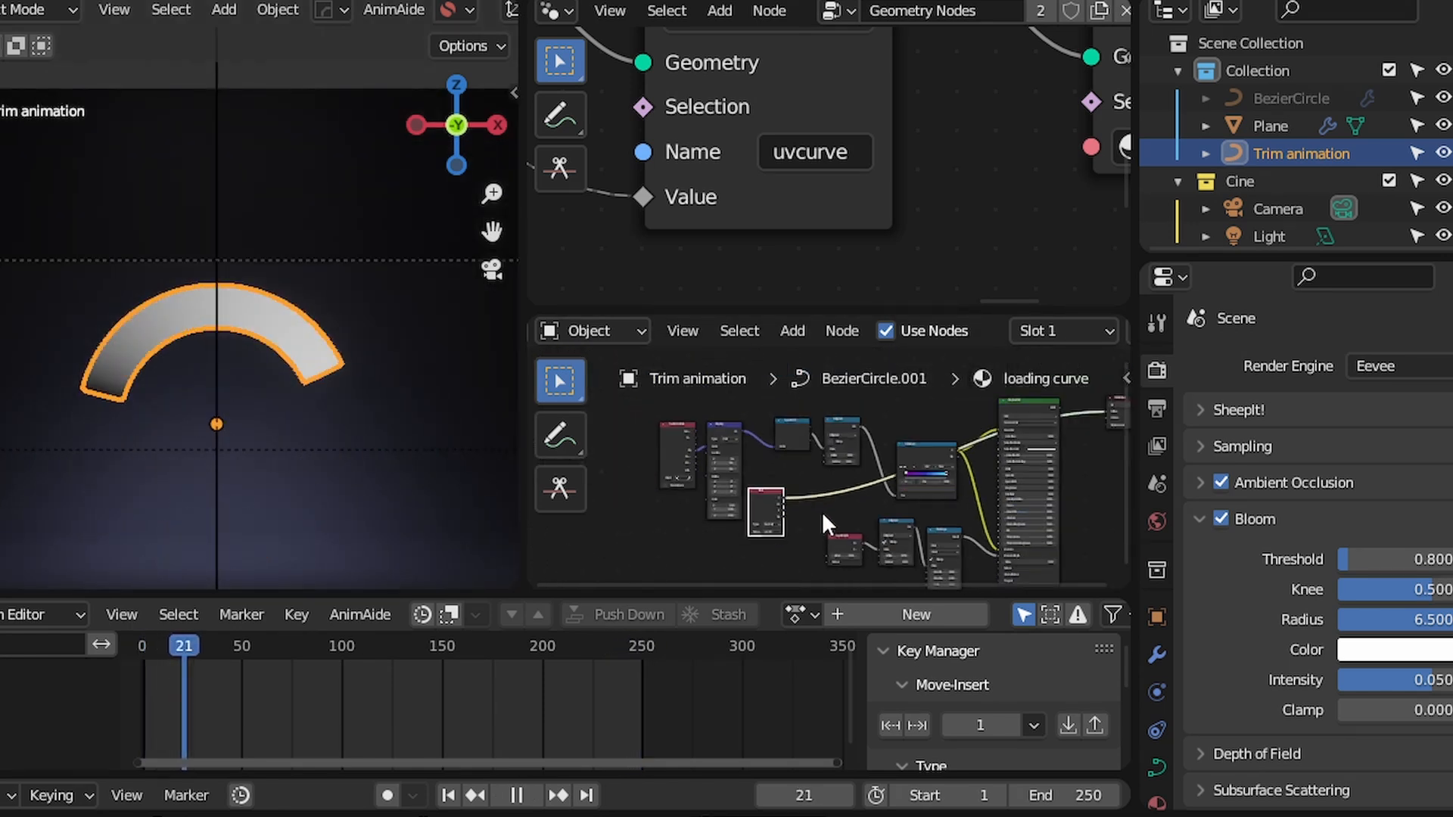
Stop the playback and reposition the Attribute node beneath the mapping nodes of the loading curve material
{"action": "key", "text": "g"}
{"action": "left_click", "coordinate": [877, 521]}
{"action": "scroll", "coordinate": [876, 519], "scroll_direction": "up", "scroll_amount": 2}
{"action": "middle_click_drag", "start_coordinate": [872, 515], "coordinate": [711, 508]}
{"action": "scroll", "coordinate": [751, 393], "scroll_direction": "up", "scroll_amount": 6}
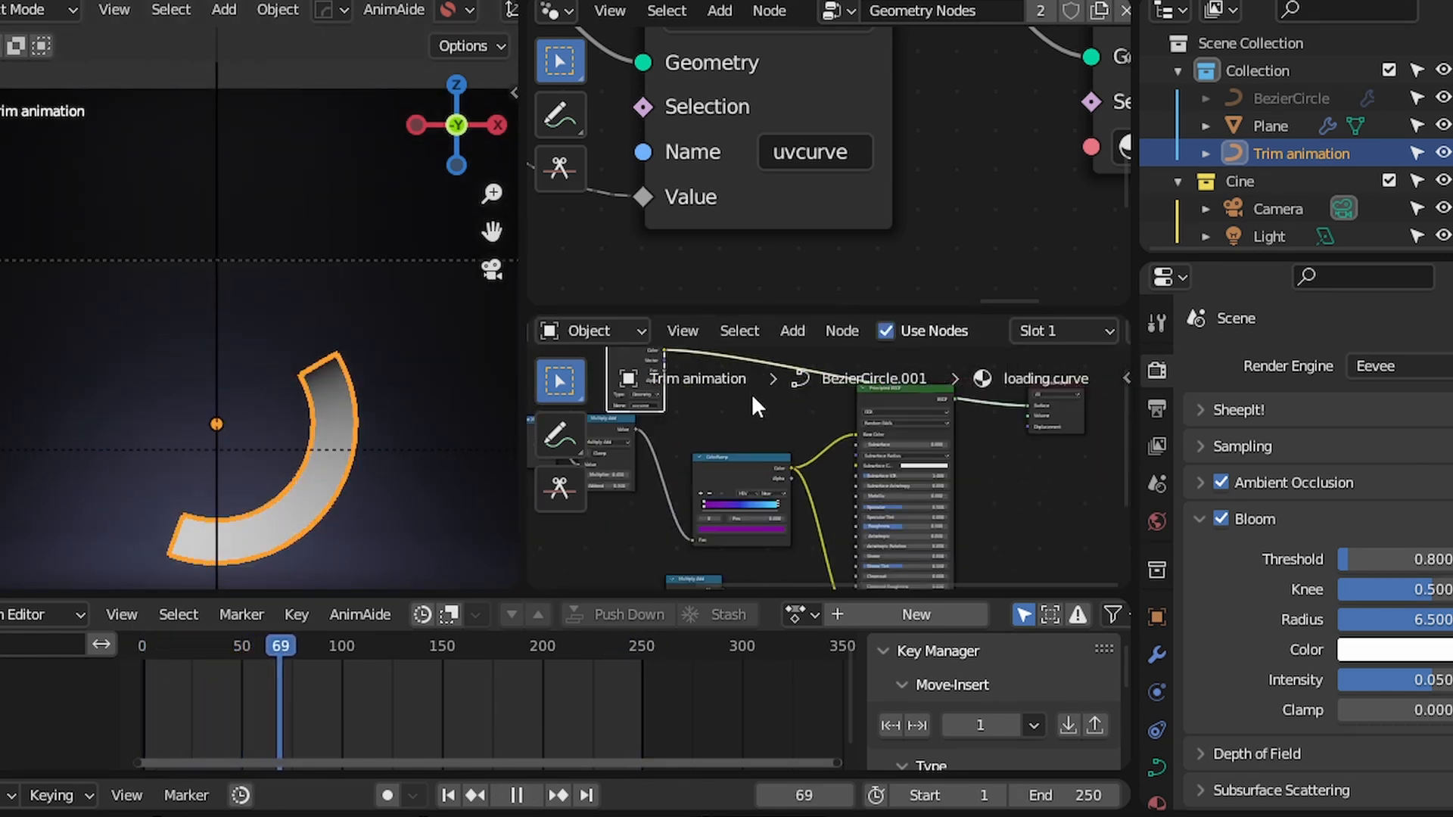
{"action": "key", "text": "space"}
{"action": "scroll", "coordinate": [729, 445], "scroll_direction": "down", "scroll_amount": 2}
{"action": "middle_click_drag", "start_coordinate": [731, 451], "coordinate": [816, 407]}
{"action": "scroll", "coordinate": [749, 436], "scroll_direction": "down", "scroll_amount": 1}
{"action": "scroll", "coordinate": [725, 395], "scroll_direction": "up", "scroll_amount": 2}
{"action": "left_click_drag", "start_coordinate": [724, 396], "coordinate": [586, 546]}
{"action": "scroll", "coordinate": [597, 534], "scroll_direction": "up", "scroll_amount": 4}
{"action": "middle_click_drag", "start_coordinate": [607, 549], "coordinate": [669, 433]}
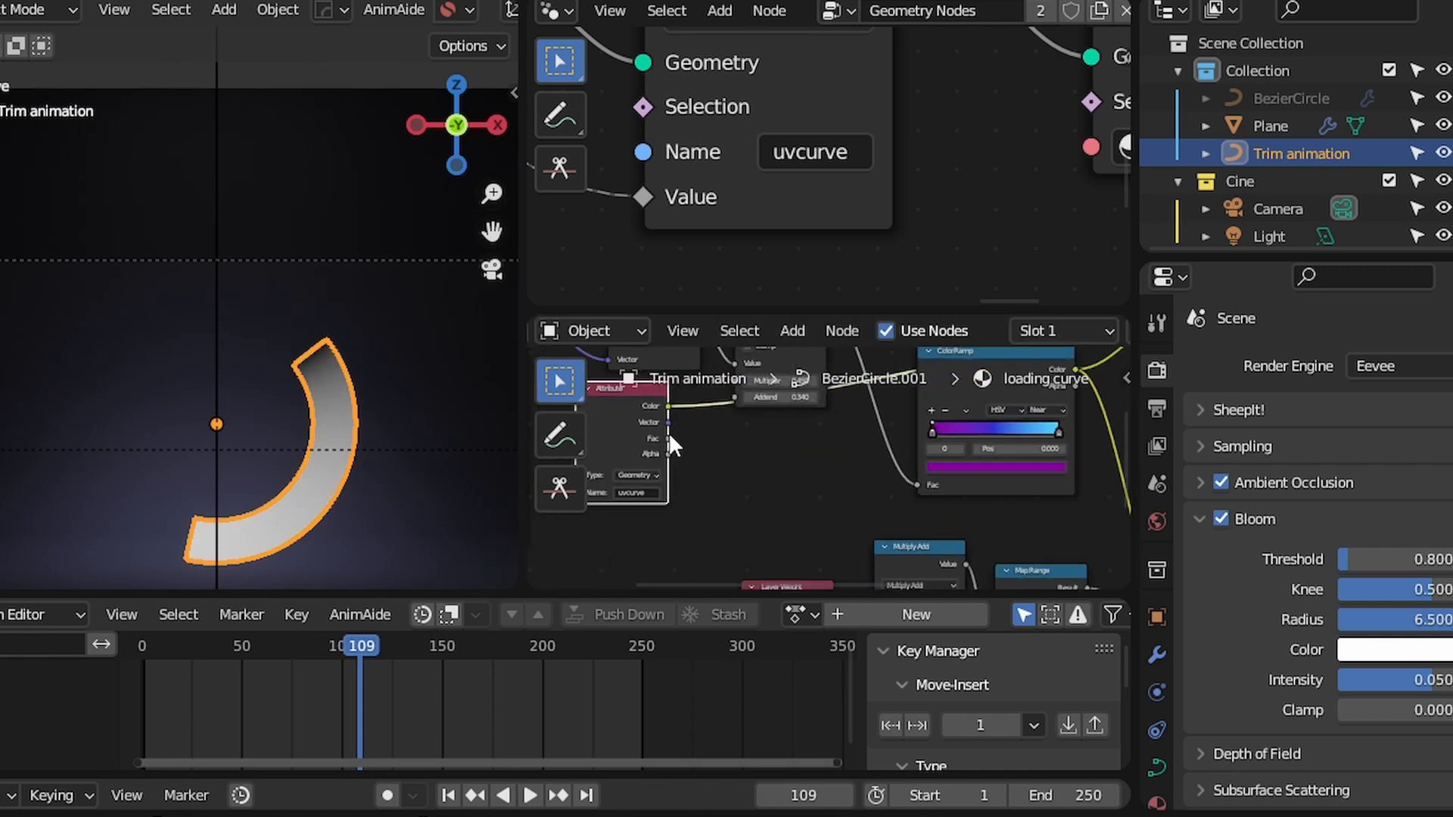
Feed the Attribute node's output into the ColorRamp's Fac and preview the Principled BSDF on the animated curve with overlays hidden
{"action": "scroll", "coordinate": [925, 475], "scroll_direction": "down", "scroll_amount": 1}
{"action": "middle_click_drag", "start_coordinate": [924, 475], "coordinate": [645, 536]}
{"action": "left_click", "coordinate": [893, 393], "text": "ctrl+shift"}
{"action": "key", "text": "space"}
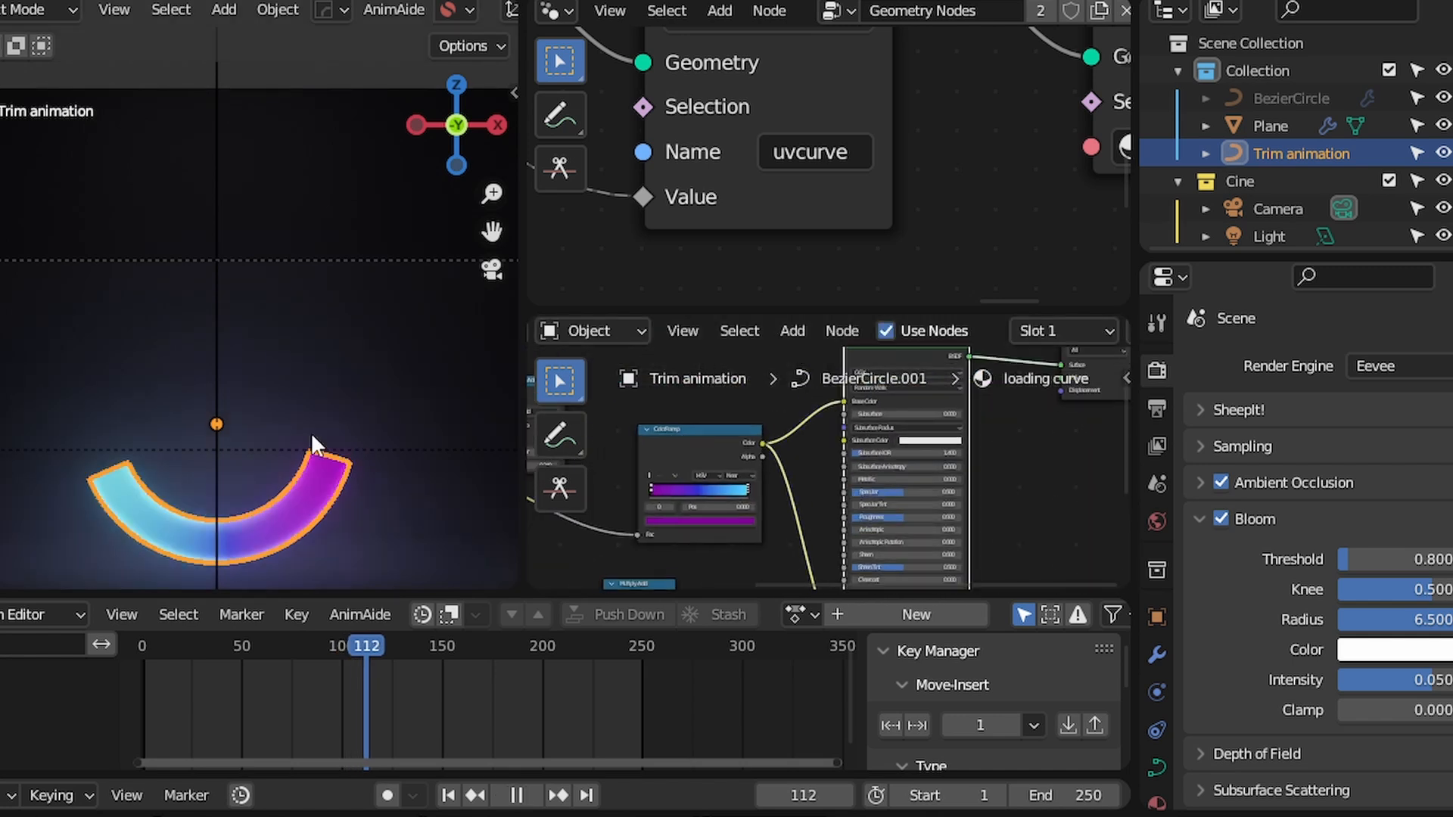
{"action": "key", "text": "alt+shift+z"}
{"action": "key", "text": "space"}
Add a blue stop at about 0.913 on the ColorRamp and delete the cyan end stop
{"action": "middle_click_drag", "start_coordinate": [705, 454], "coordinate": [833, 422]}
{"action": "scroll", "coordinate": [843, 459], "scroll_direction": "up", "scroll_amount": 4}
{"action": "scroll", "coordinate": [813, 453], "scroll_direction": "up", "scroll_amount": 2}
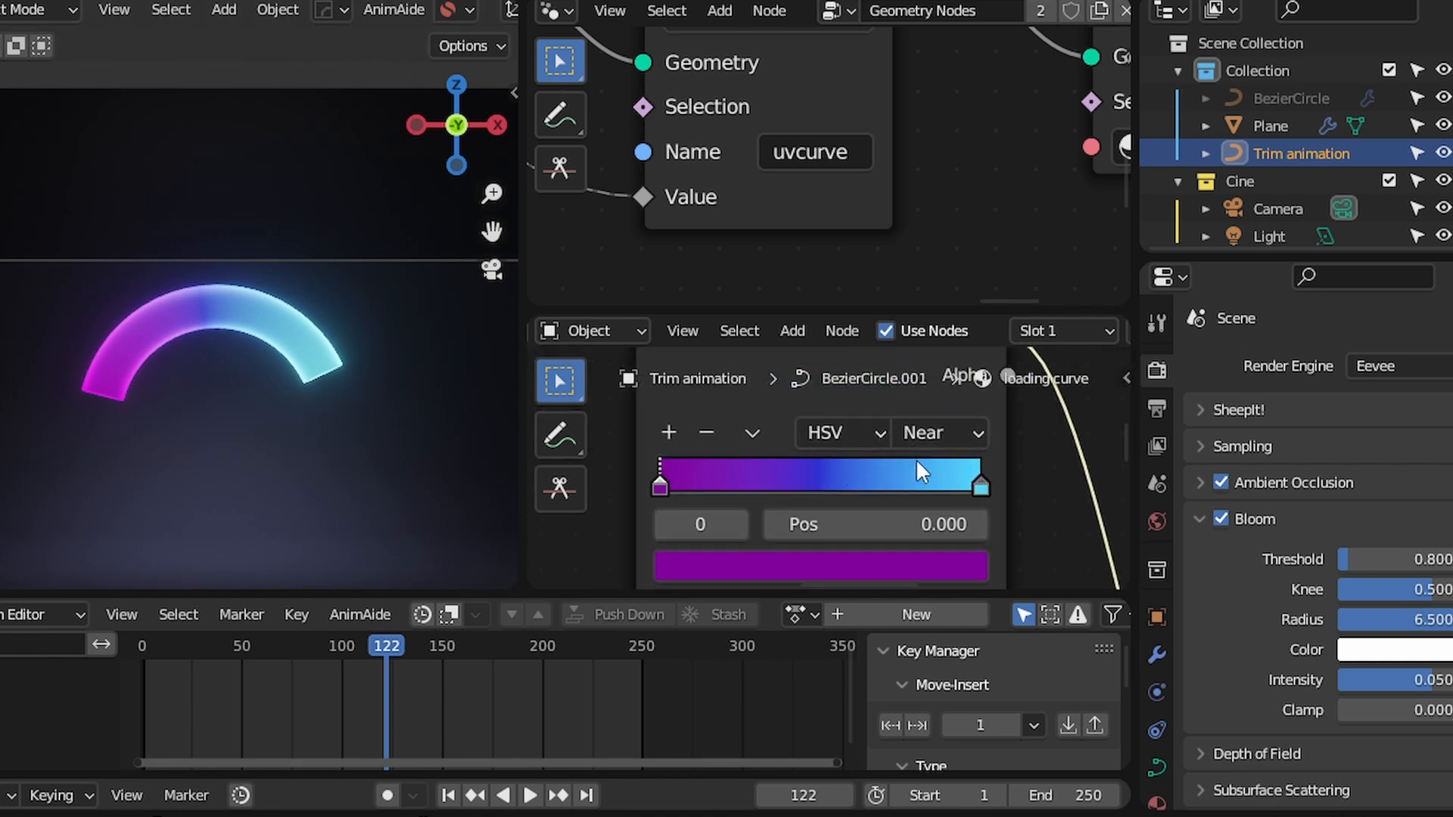
{"action": "left_click", "coordinate": [980, 485]}
{"action": "scroll", "coordinate": [813, 530], "scroll_direction": "down", "scroll_amount": 3}
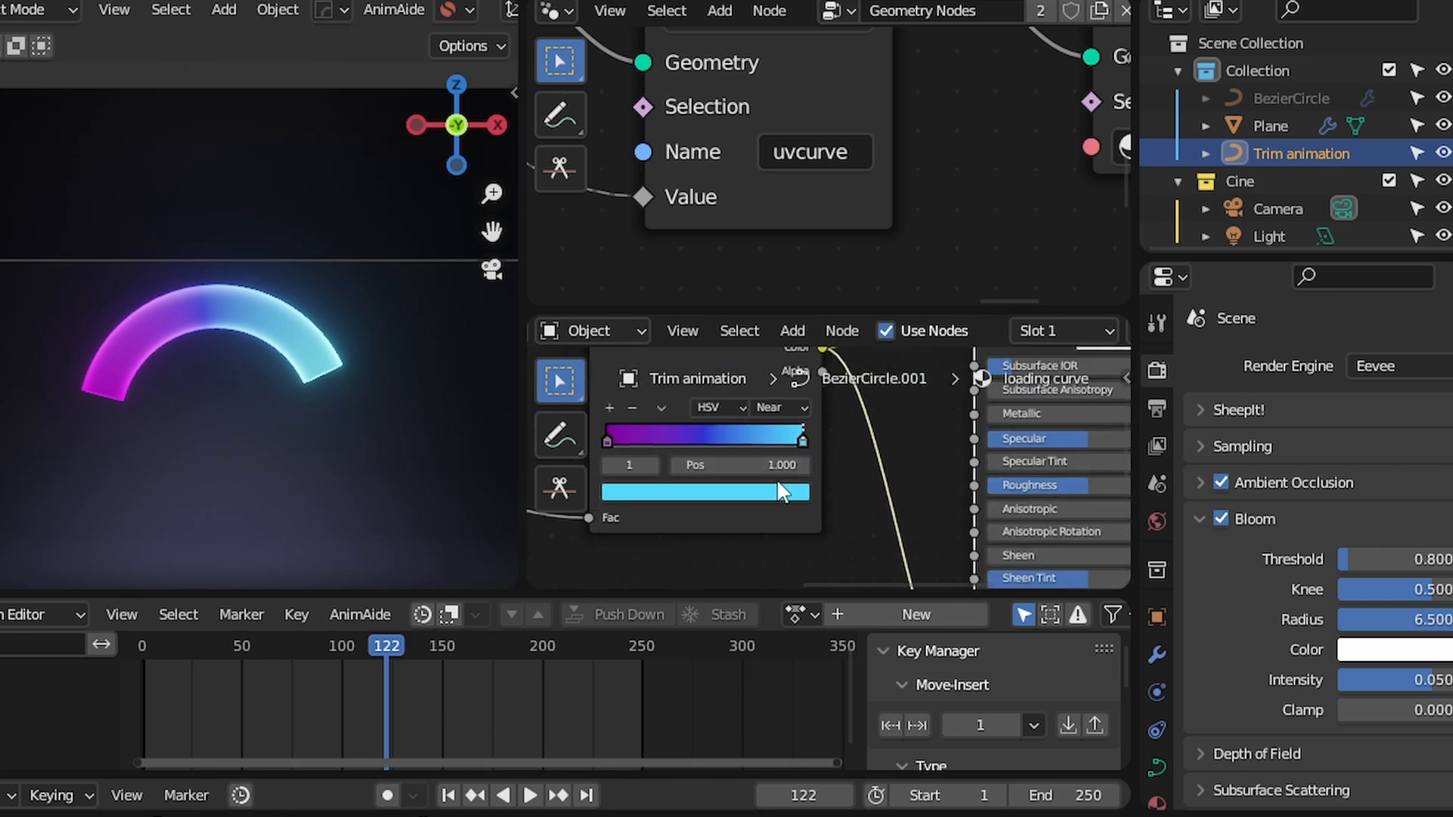
{"action": "left_click", "coordinate": [789, 534]}
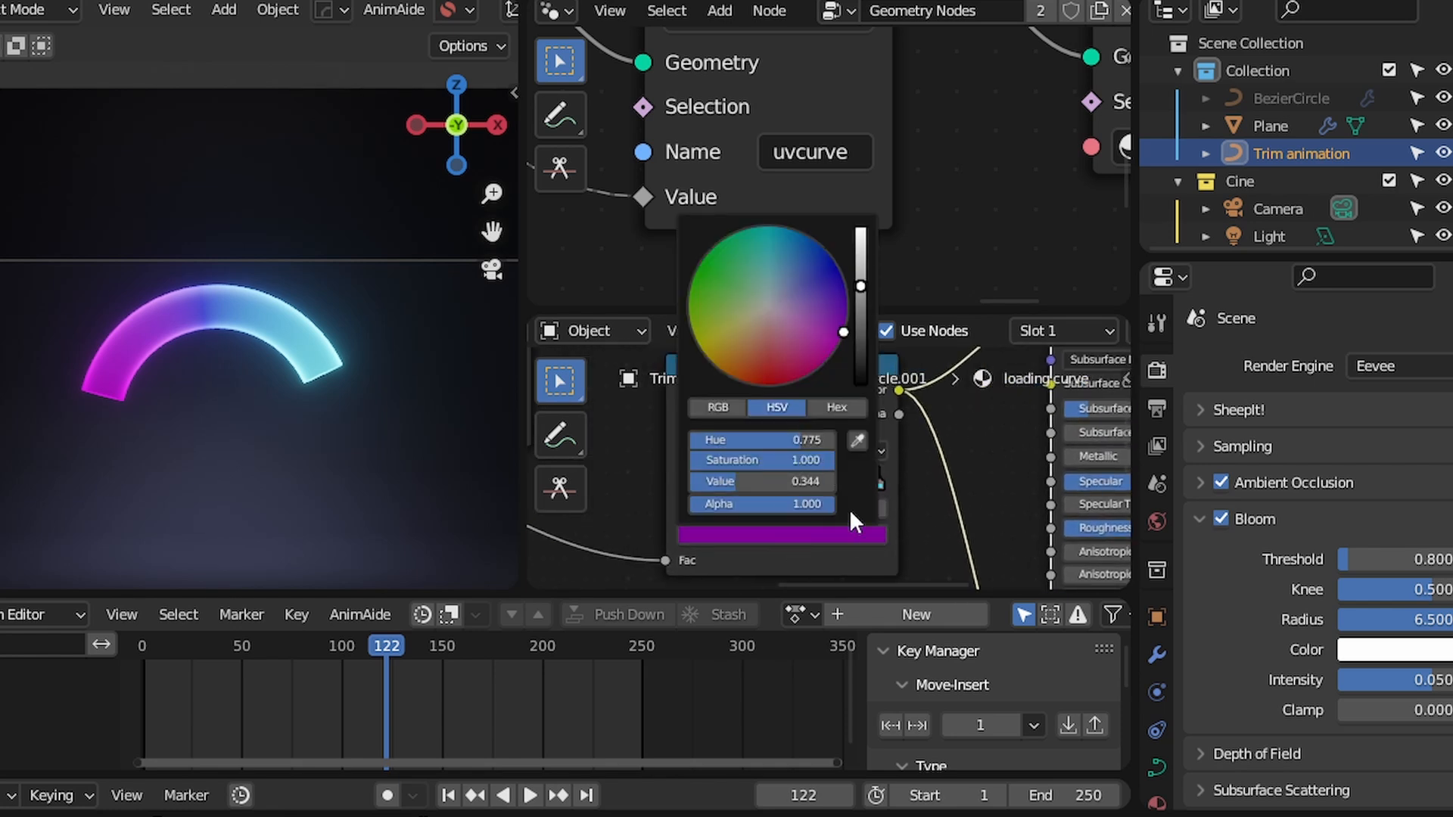
{"action": "left_click", "coordinate": [799, 478], "text": "ctrl"}
{"action": "left_click_drag", "start_coordinate": [808, 480], "coordinate": [851, 485]}
{"action": "left_click", "coordinate": [879, 483]}
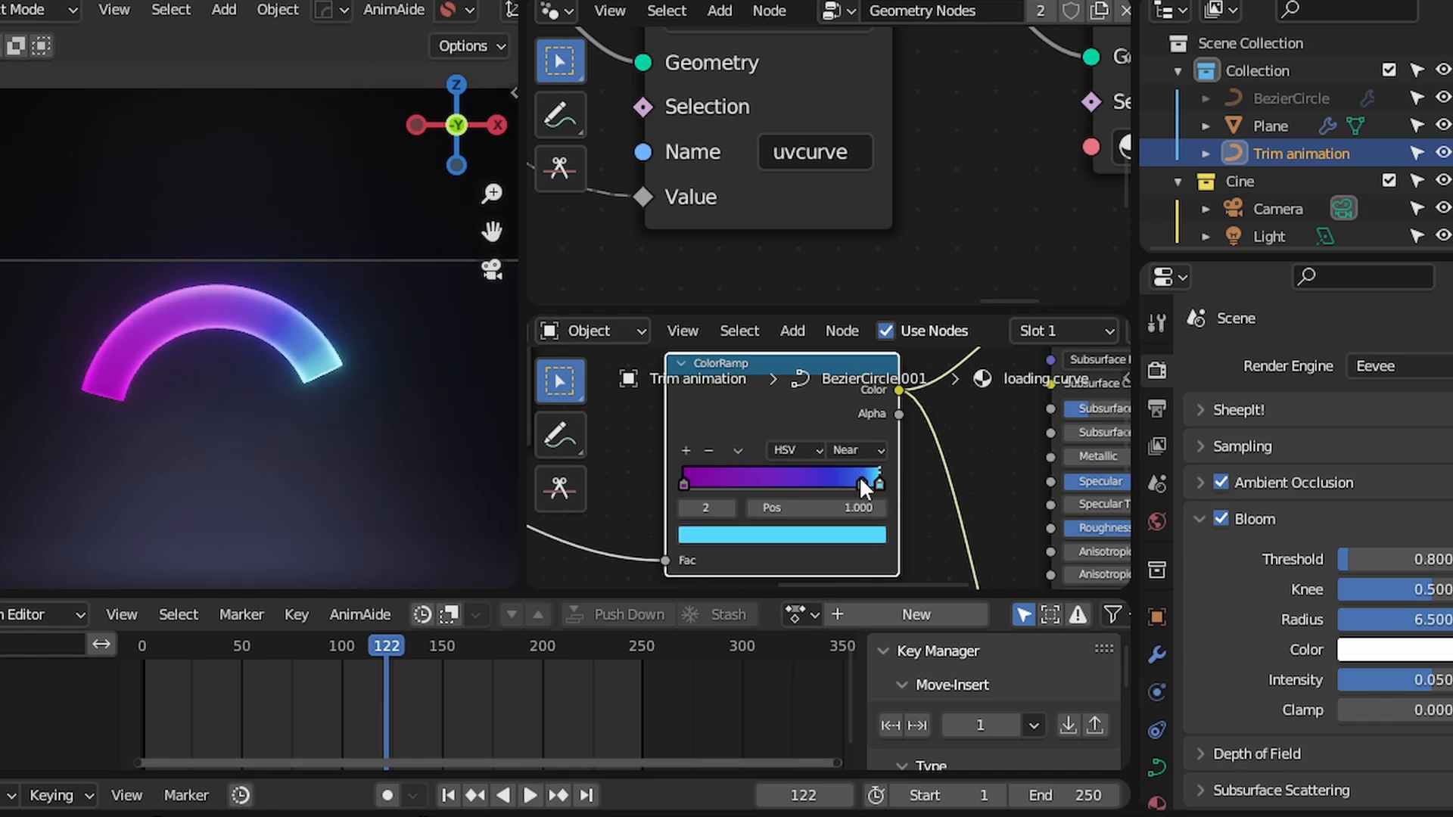
{"action": "left_click", "coordinate": [716, 452]}
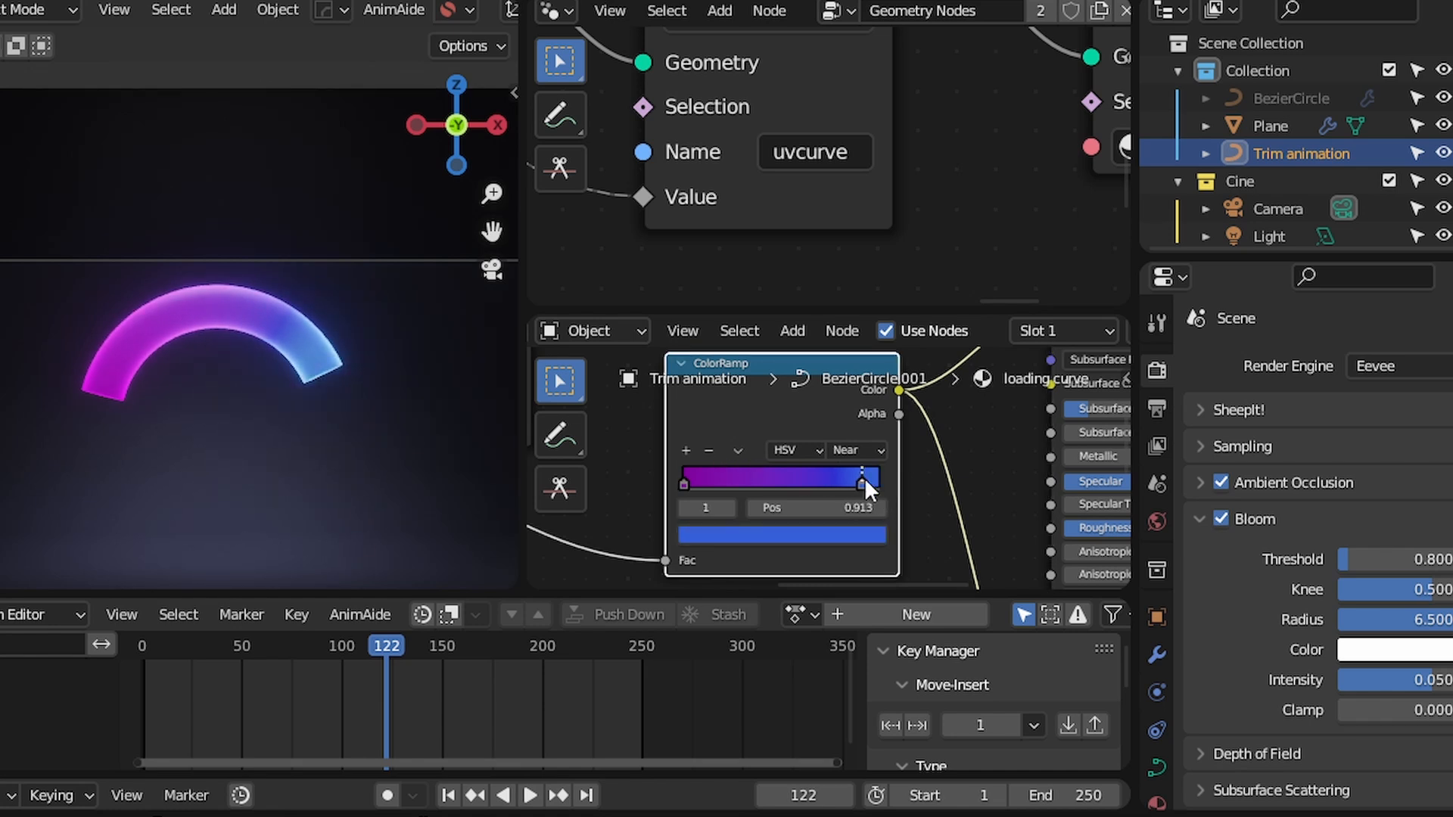
Move the blue stop to the ColorRamp's end, brighten the first stop to light pink and check the animated curve
{"action": "left_click", "coordinate": [696, 485]}
{"action": "left_click", "coordinate": [727, 532]}
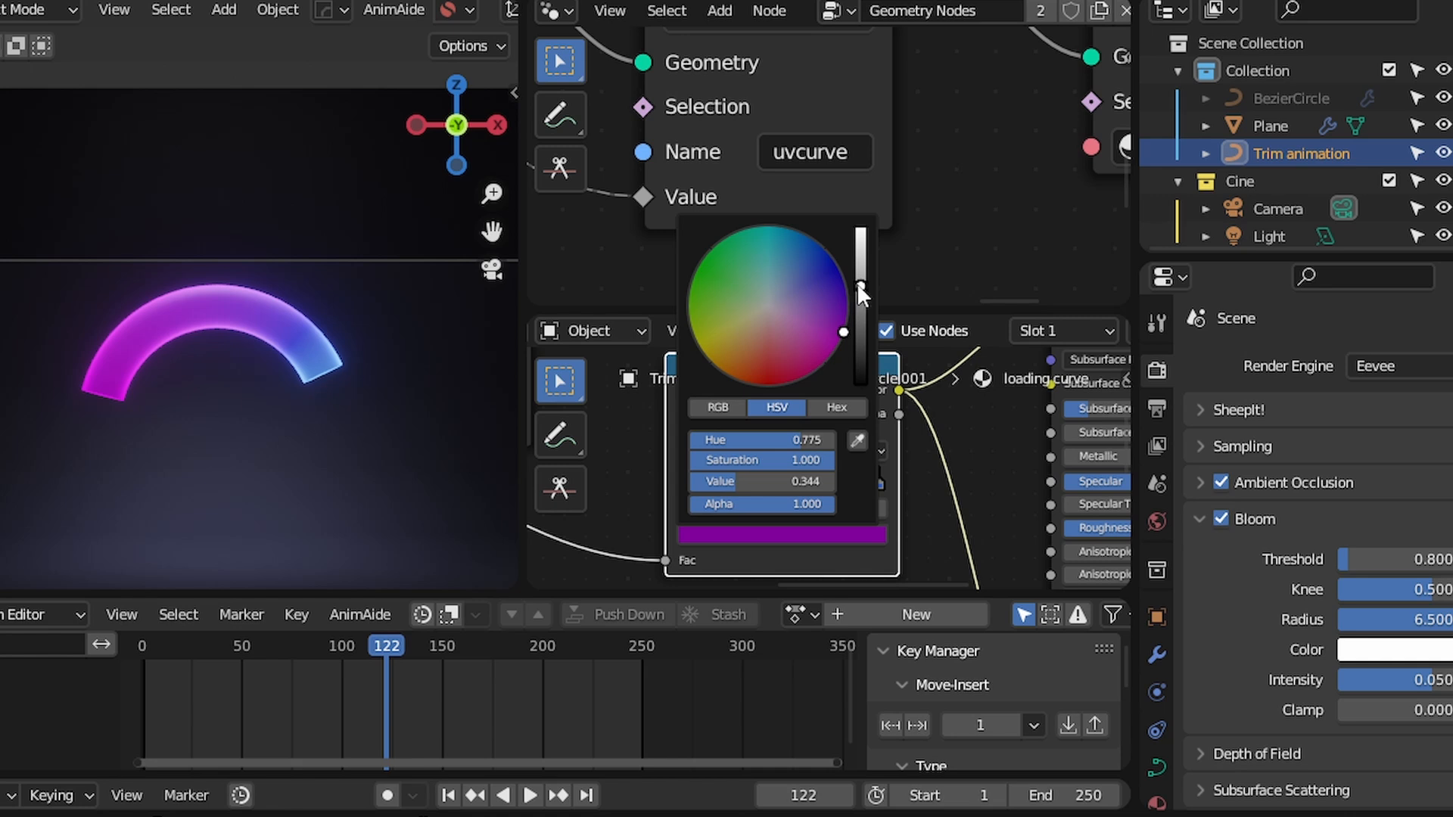
{"action": "left_click_drag", "start_coordinate": [859, 288], "coordinate": [861, 258]}
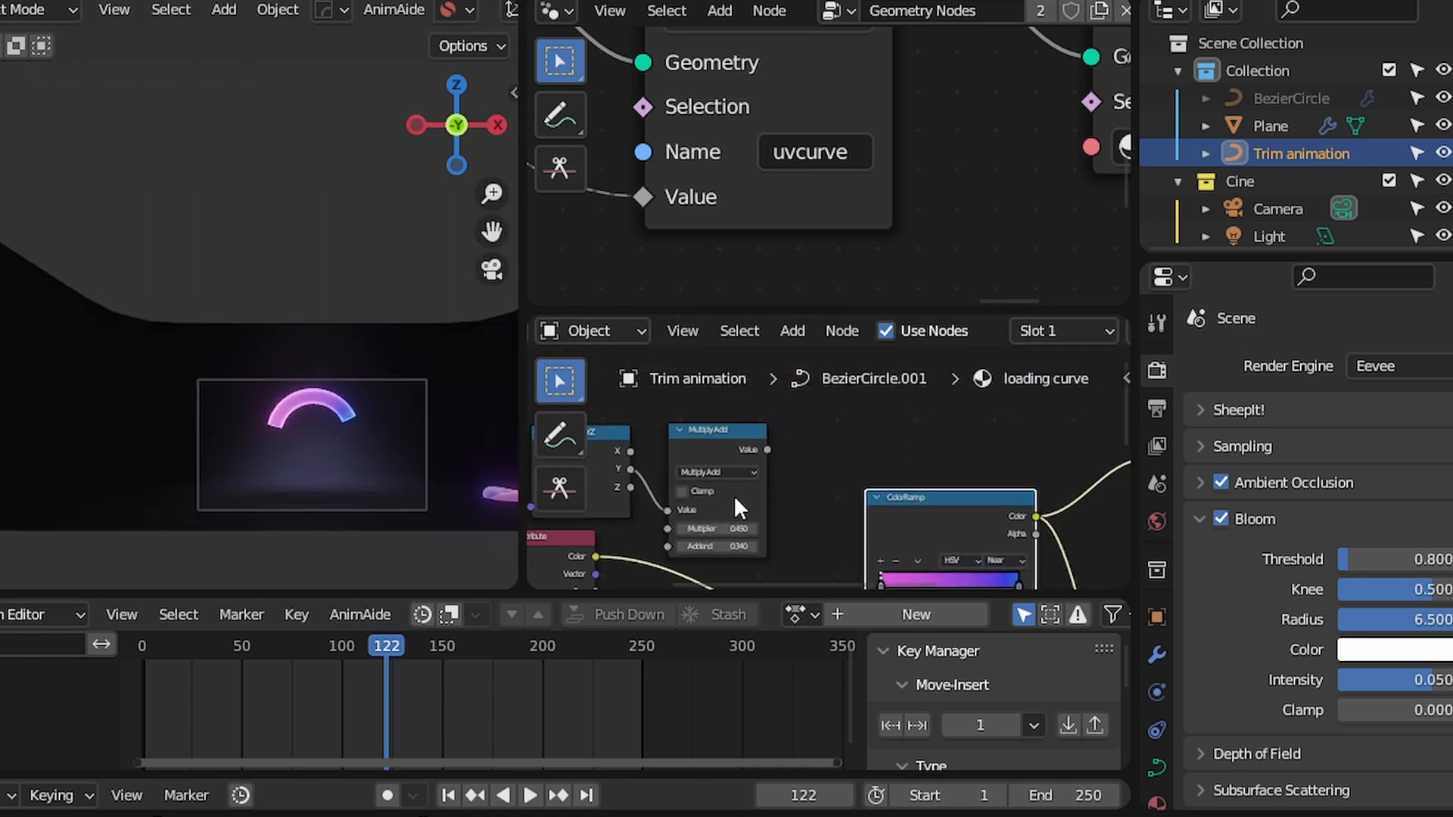
{"action": "scroll", "coordinate": [809, 480], "scroll_direction": "up", "scroll_amount": 6}
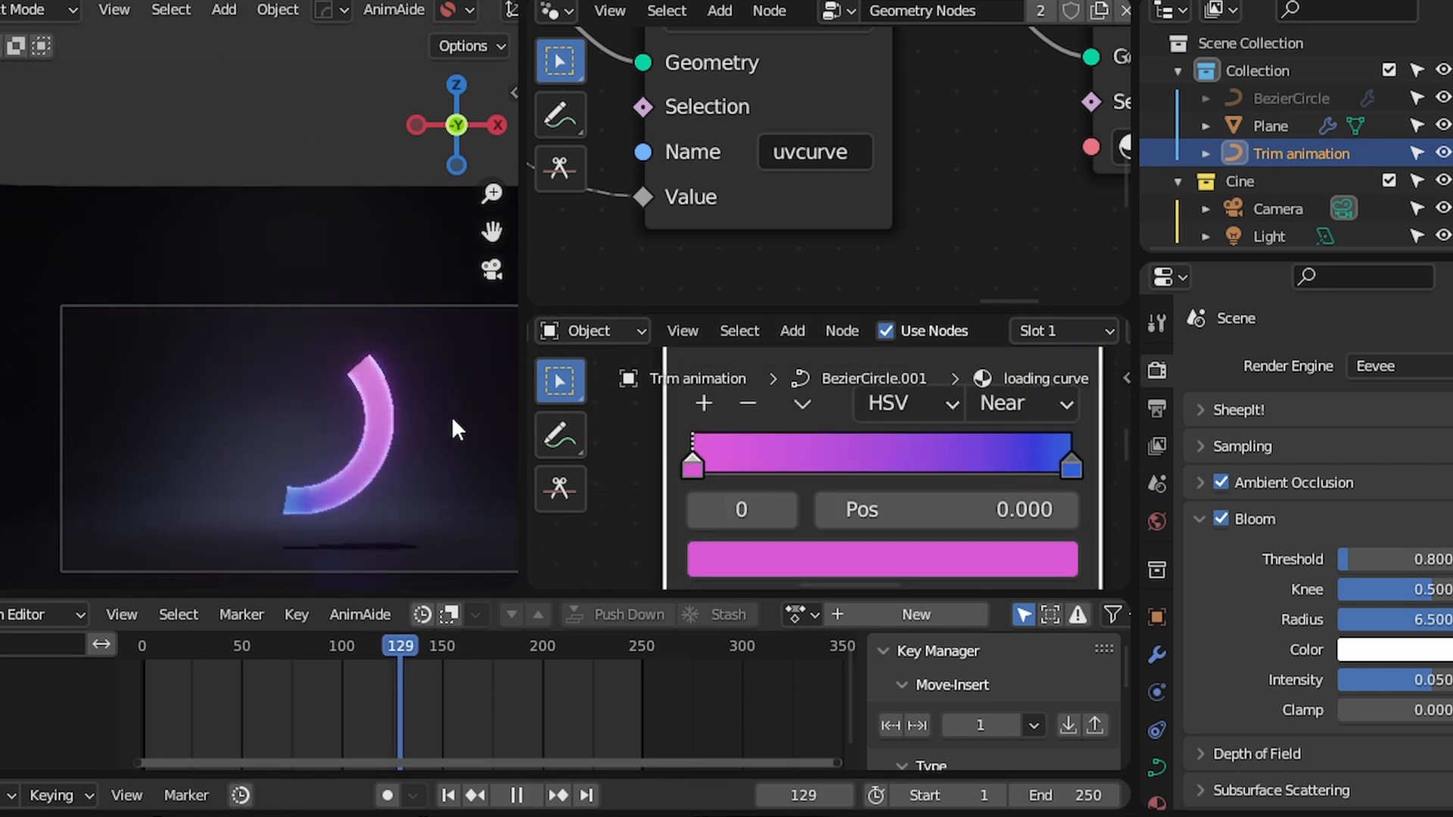
{"action": "scroll", "coordinate": [371, 438], "scroll_direction": "up", "scroll_amount": 4}
{"action": "key", "text": "shift+alt+z"}
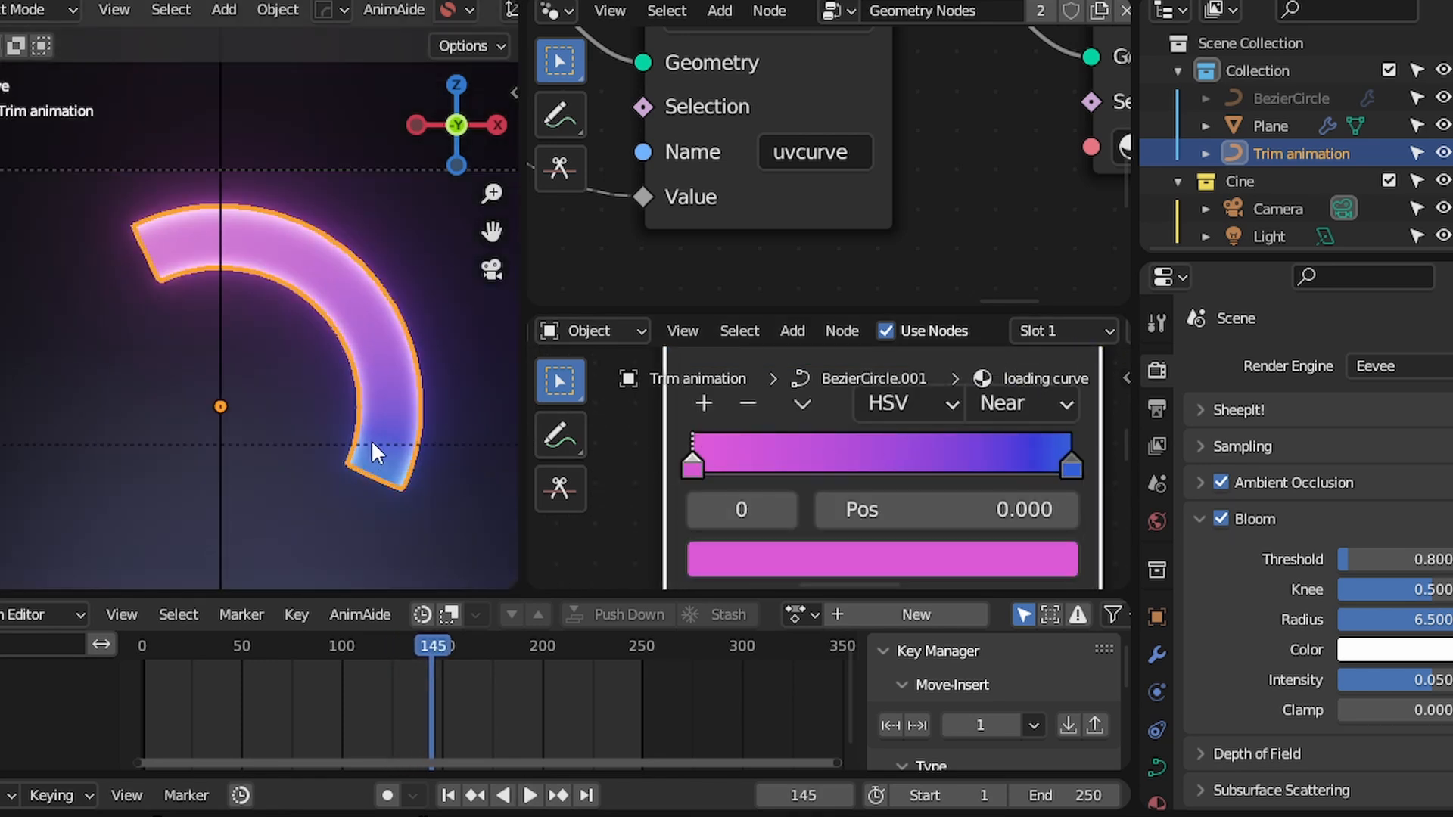
Route the captured spline factor through a Greater Than node into a Viewer to preview it along the curve
{"action": "scroll", "coordinate": [371, 439], "scroll_direction": "down", "scroll_amount": 6}
{"action": "scroll", "coordinate": [704, 266], "scroll_direction": "down", "scroll_amount": 4}
{"action": "middle_click_drag", "start_coordinate": [710, 267], "coordinate": [899, 256]}
{"action": "scroll", "coordinate": [899, 256], "scroll_direction": "down", "scroll_amount": 8}
{"action": "middle_click_drag", "start_coordinate": [807, 186], "coordinate": [867, 127]}
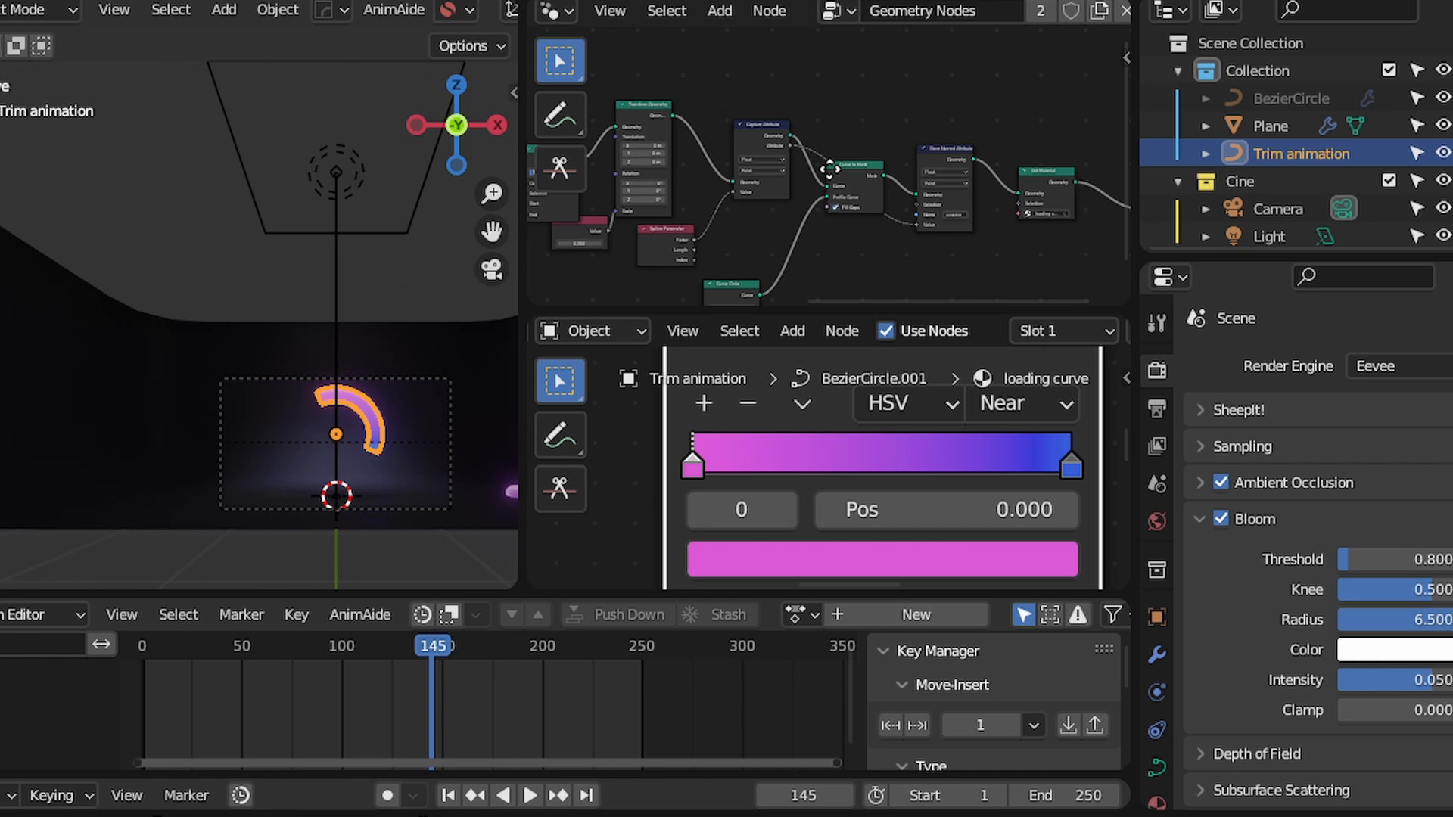
{"action": "scroll", "coordinate": [760, 194], "scroll_direction": "up", "scroll_amount": 8}
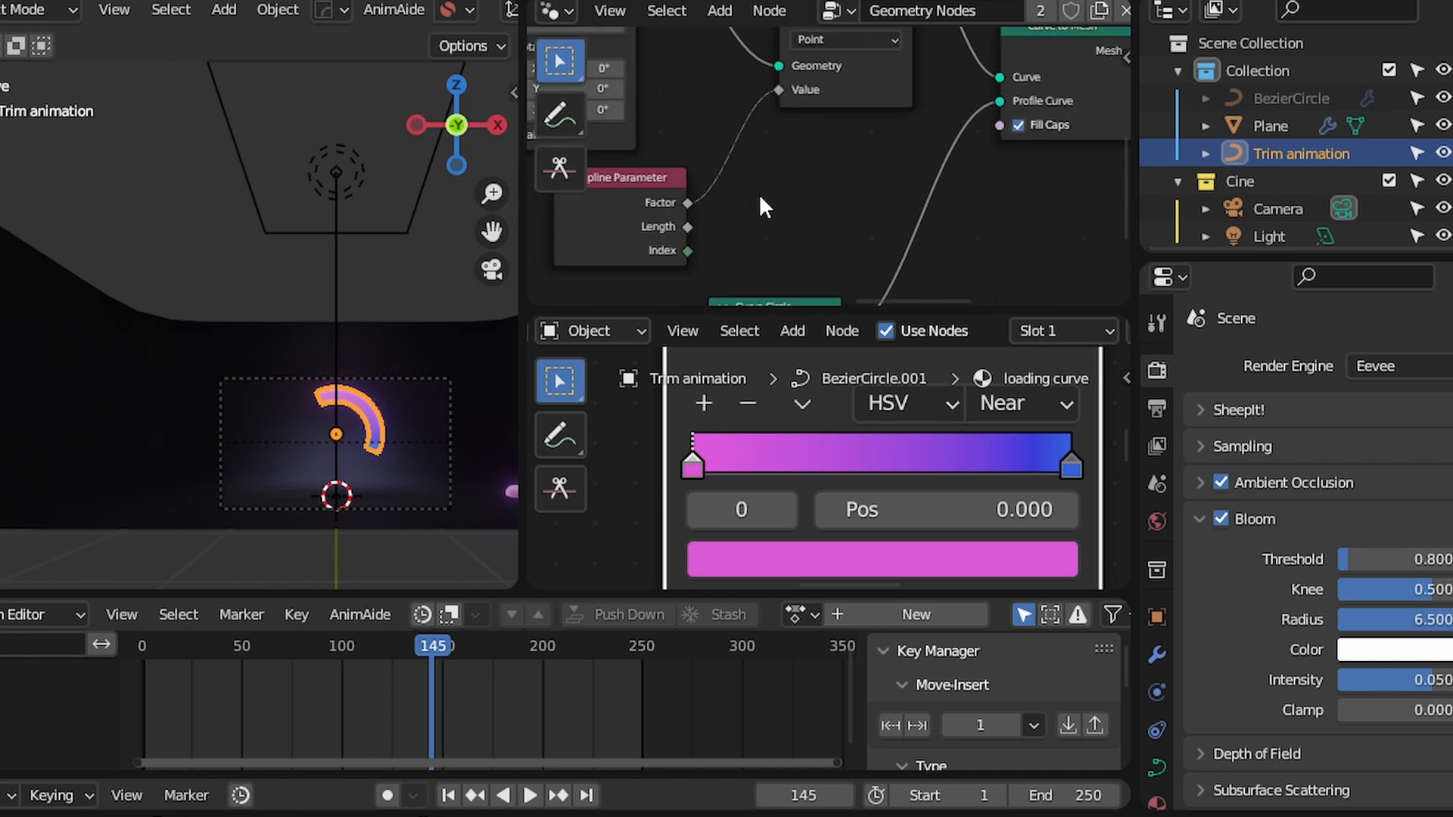
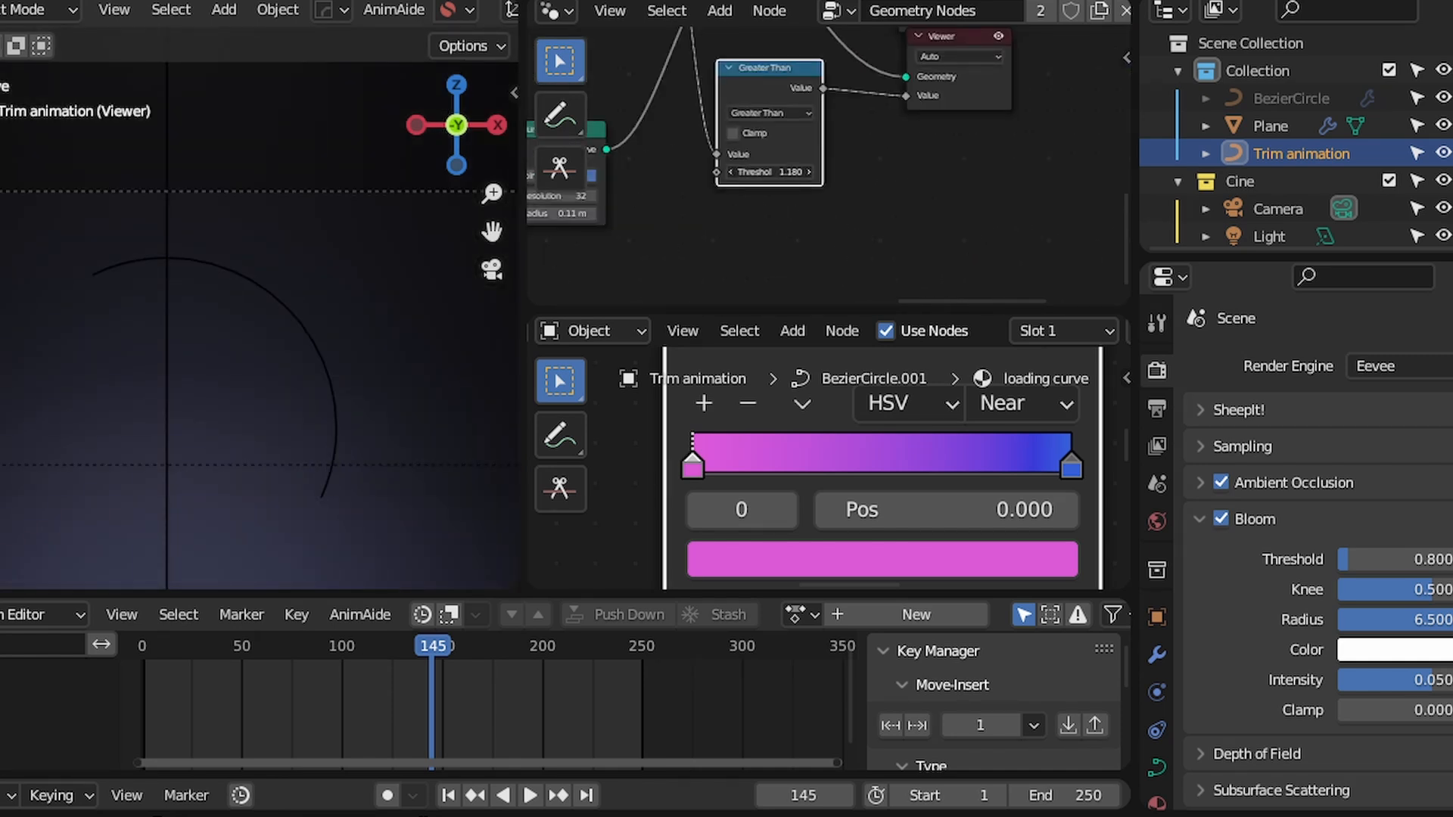
{"action": "scroll", "coordinate": [802, 180], "scroll_direction": "down", "scroll_amount": 7}
{"action": "middle_click_drag", "start_coordinate": [806, 166], "coordinate": [941, 295]}
{"action": "scroll", "coordinate": [815, 221], "scroll_direction": "up", "scroll_amount": 8}
{"action": "scroll", "coordinate": [798, 220], "scroll_direction": "down", "scroll_amount": 2}
{"action": "scroll", "coordinate": [951, 165], "scroll_direction": "down", "scroll_amount": 2}
{"action": "scroll", "coordinate": [951, 165], "scroll_direction": "up", "scroll_amount": 6}
{"action": "middle_click_drag", "start_coordinate": [861, 166], "coordinate": [687, 208]}
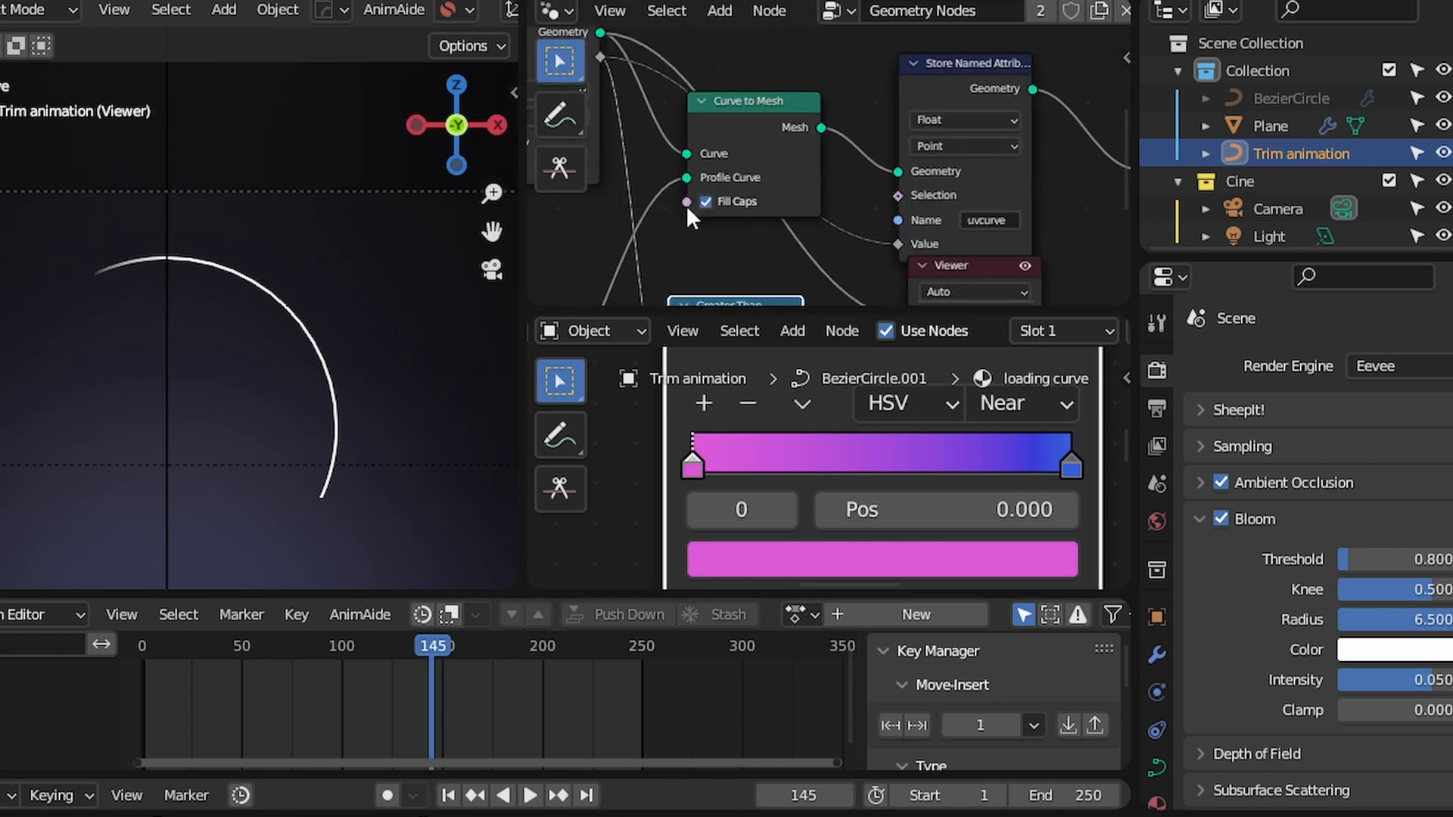
Set the Store Named Attribute node's domain to Face
{"action": "left_click", "coordinate": [969, 145]}
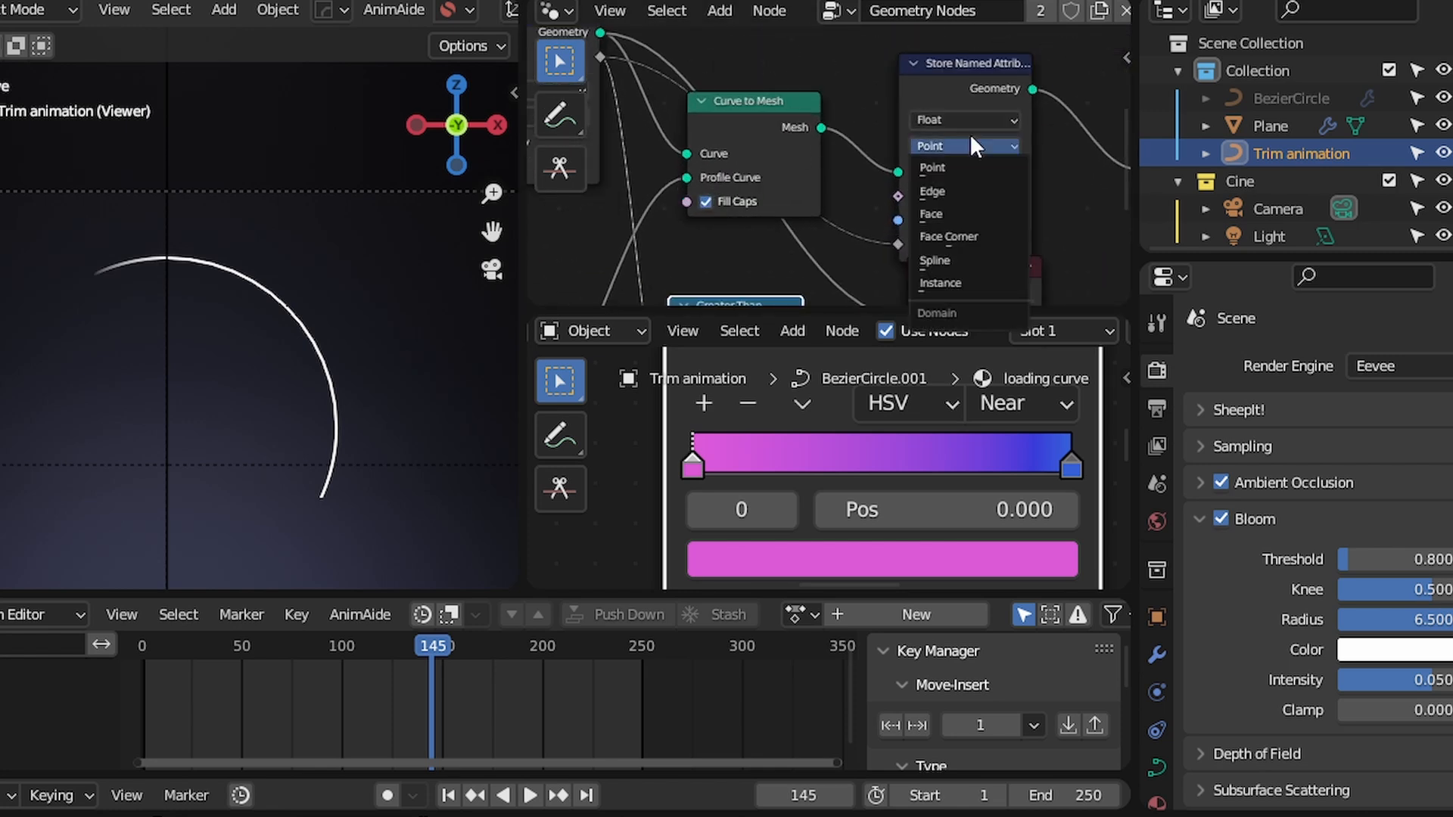
{"action": "left_click", "coordinate": [961, 217]}
{"action": "scroll", "coordinate": [897, 143], "scroll_direction": "down", "scroll_amount": 1}
{"action": "middle_click_drag", "start_coordinate": [927, 211], "coordinate": [878, 180]}
{"action": "scroll", "coordinate": [897, 143], "scroll_direction": "up", "scroll_amount": 2}
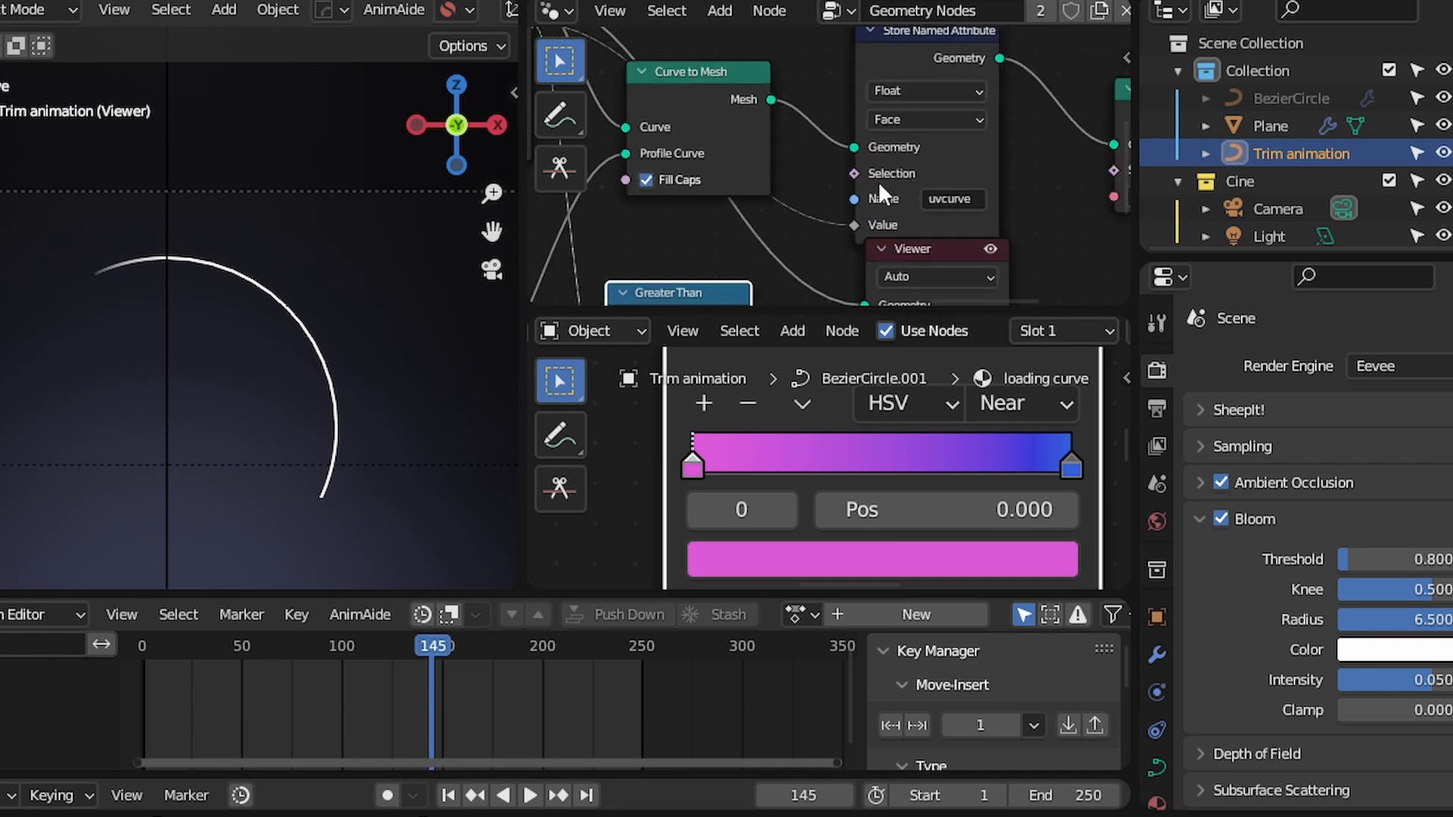
Preview the Store Named Attribute geometry in the Viewer and vary the Greater Than threshold to test the domain's effect
{"action": "scroll", "coordinate": [877, 180], "scroll_direction": "down", "scroll_amount": 4}
{"action": "left_click", "coordinate": [914, 87], "text": "ctrl+shift"}
{"action": "middle_click_drag", "start_coordinate": [944, 142], "coordinate": [849, 95]}
{"action": "middle_click_drag", "start_coordinate": [774, 200], "coordinate": [846, 108]}
{"action": "scroll", "coordinate": [712, 212], "scroll_direction": "up", "scroll_amount": 3}
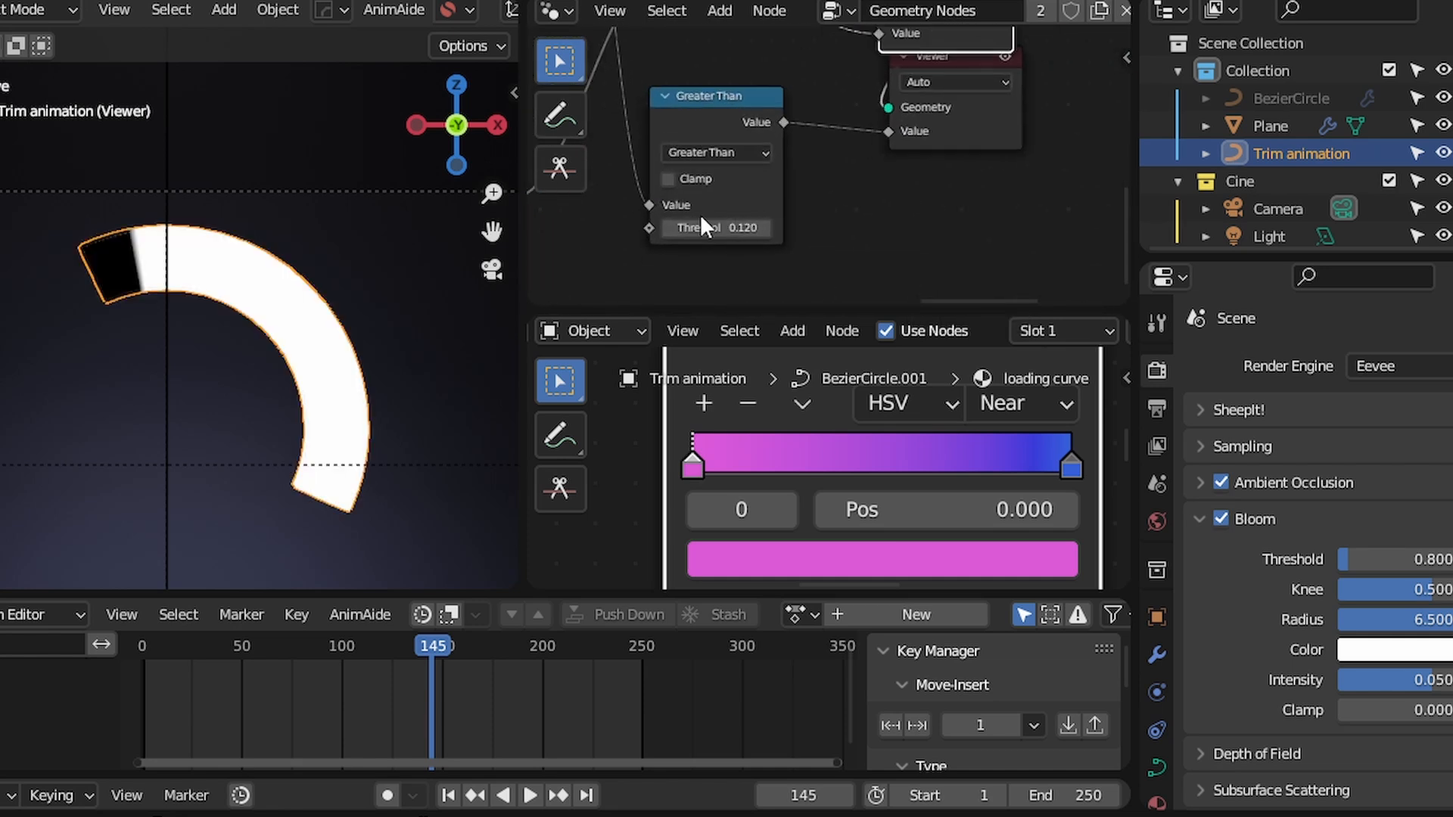
{"action": "left_click_drag", "start_coordinate": [703, 224], "coordinate": [754, 226]}
{"action": "middle_click_drag", "start_coordinate": [908, 87], "coordinate": [824, 164]}
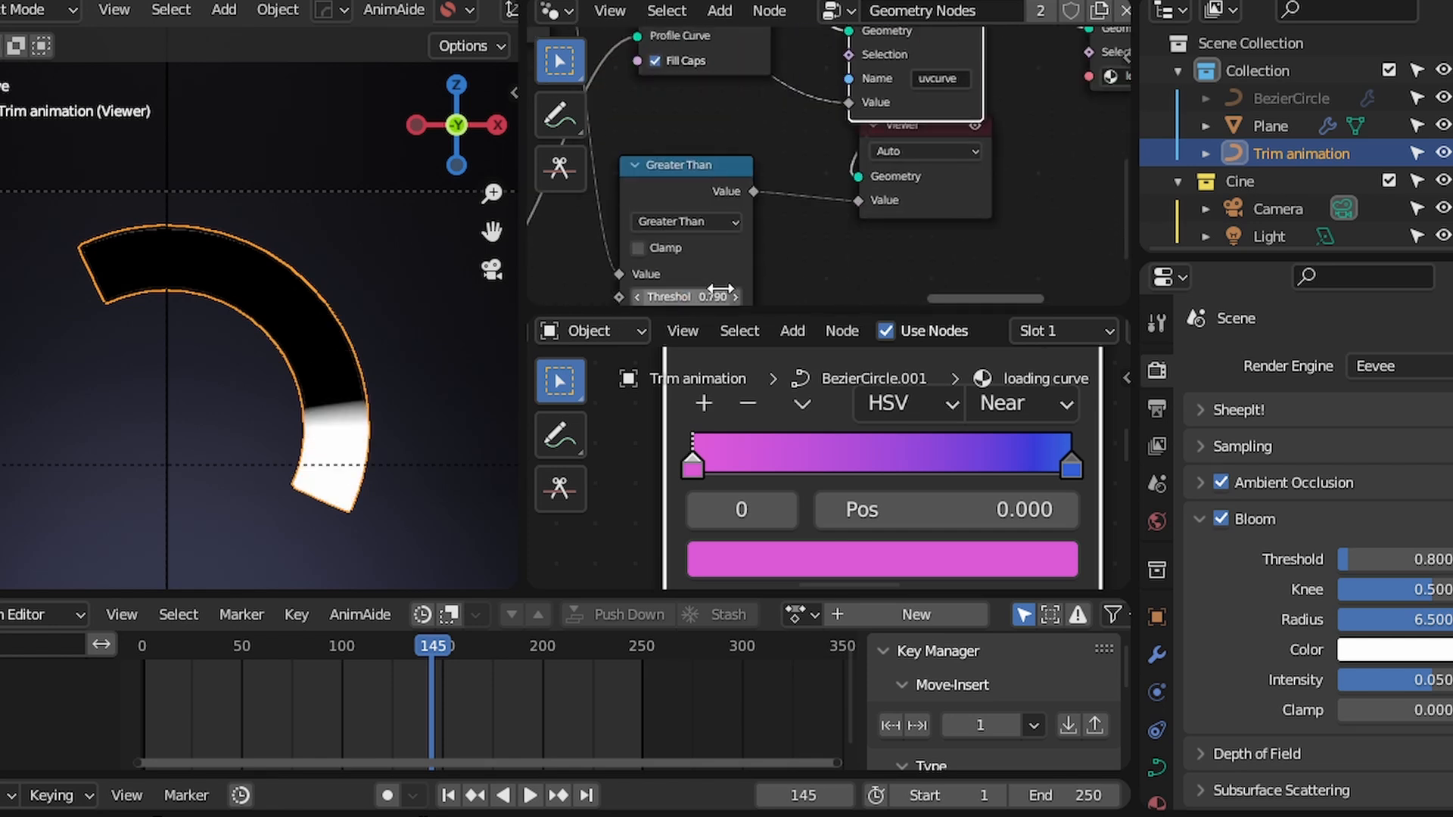
{"action": "left_click_drag", "start_coordinate": [703, 297], "coordinate": [660, 296]}
{"action": "middle_click_drag", "start_coordinate": [875, 132], "coordinate": [819, 270]}
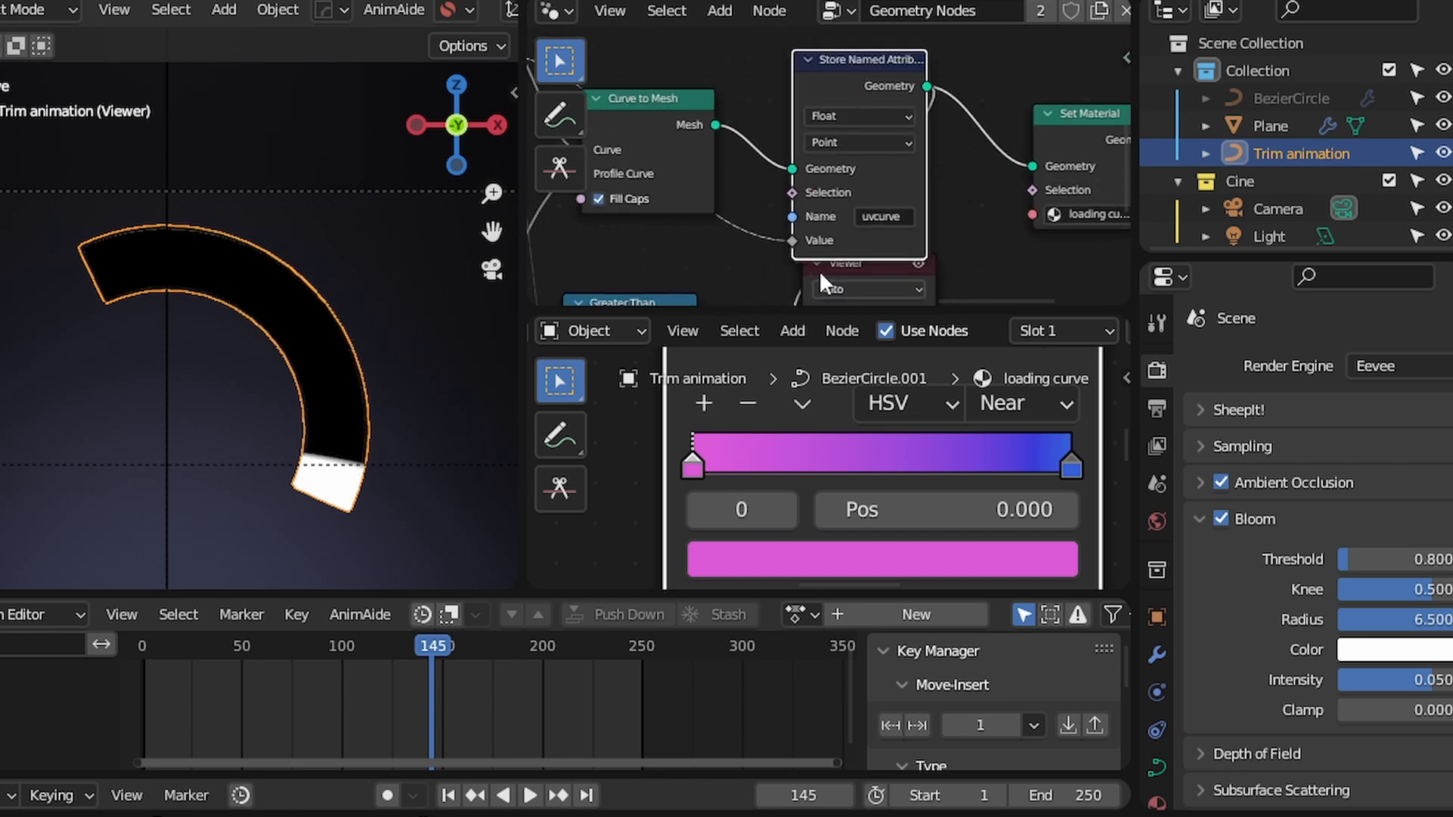
Switch the Store Named Attribute domain to Face again and delete the Viewer and Greater Than nodes
{"action": "left_click", "coordinate": [875, 139]}
{"action": "left_click", "coordinate": [875, 141]}
{"action": "middle_click_drag", "start_coordinate": [840, 220], "coordinate": [815, 105]}
{"action": "scroll", "coordinate": [825, 111], "scroll_direction": "down", "scroll_amount": 4}
{"action": "left_click", "coordinate": [830, 192]}
{"action": "key", "text": "x"}
{"action": "left_click", "coordinate": [645, 231]}
{"action": "key", "text": "x"}
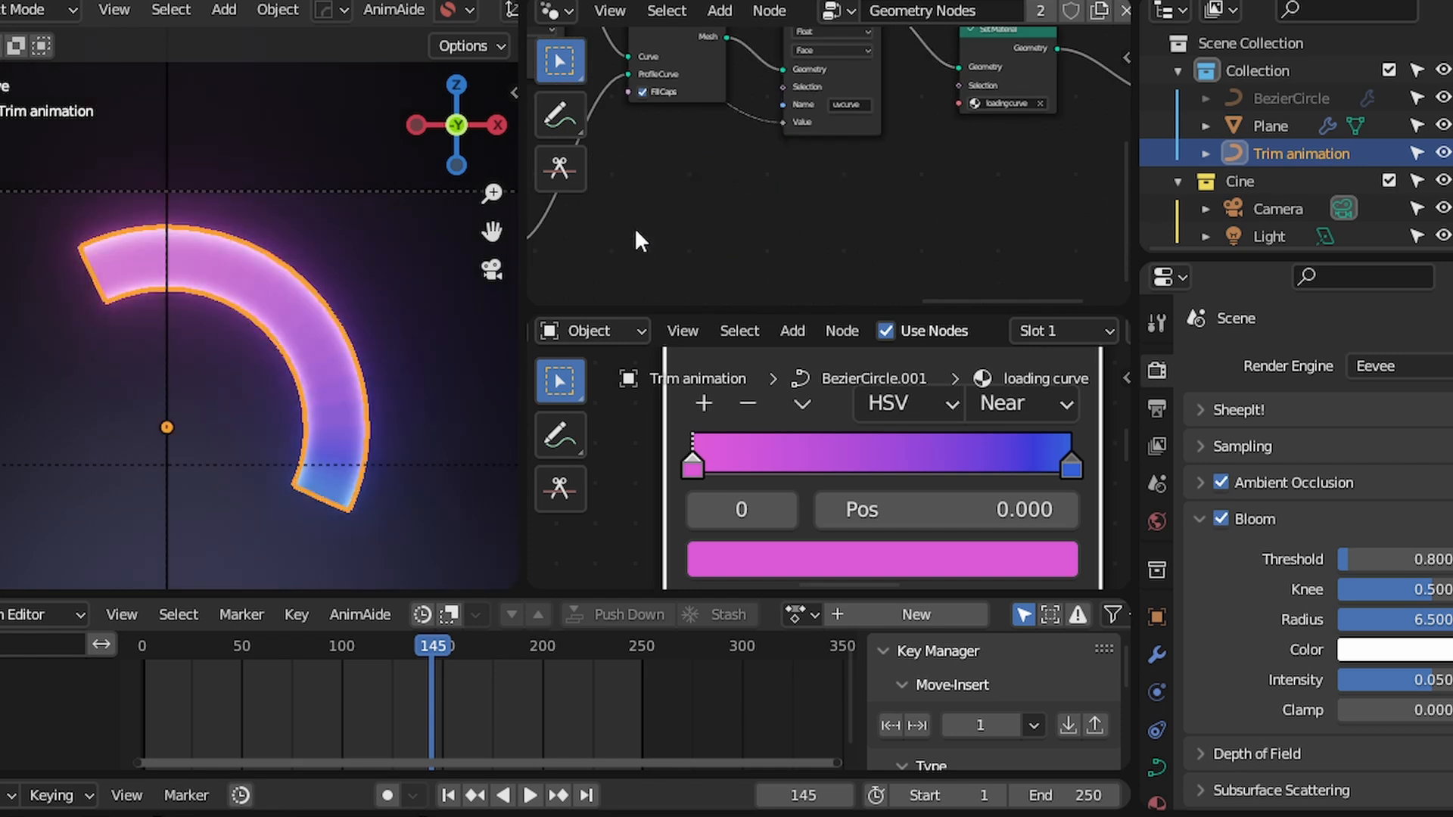
Inspect the curve without overlays from the camera view and set the Store Named Attribute domain to Point
{"action": "scroll", "coordinate": [635, 229], "scroll_direction": "down", "scroll_amount": 1}
{"action": "scroll", "coordinate": [364, 409], "scroll_direction": "up", "scroll_amount": 3}
{"action": "key", "text": "alt+shift+z"}
{"action": "scroll", "coordinate": [356, 405], "scroll_direction": "up", "scroll_amount": 3}
{"action": "middle_click_drag", "start_coordinate": [260, 286], "coordinate": [343, 311]}
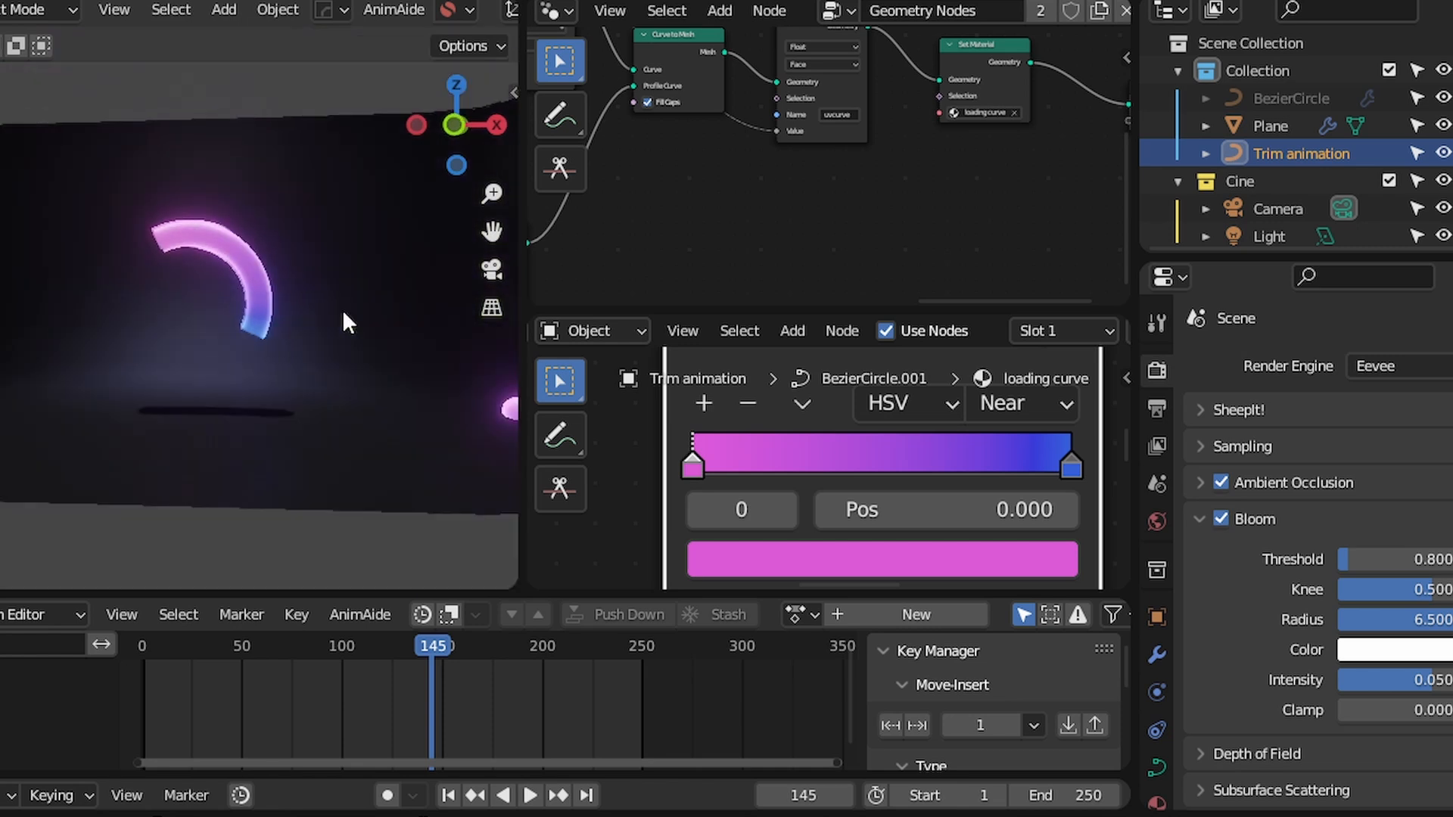
{"action": "key", "text": "KP_0"}
{"action": "scroll", "coordinate": [266, 346], "scroll_direction": "down", "scroll_amount": 2}
{"action": "middle_click_drag", "start_coordinate": [777, 72], "coordinate": [826, 72]}
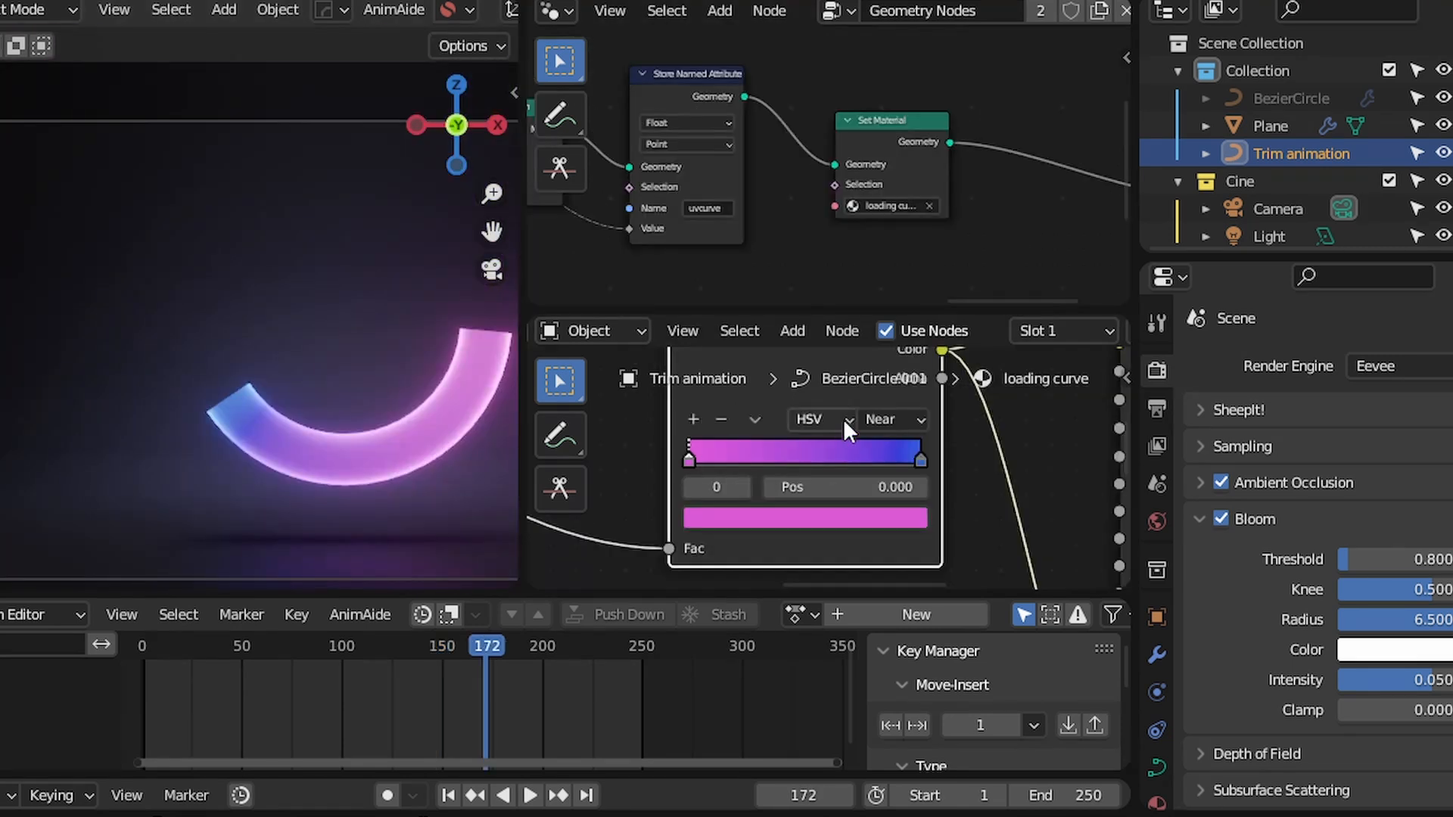
Switch the ColorRamp to RGB mode with Ease interpolation and move the blue stop to 0.968
{"action": "scroll", "coordinate": [843, 419], "scroll_direction": "up", "scroll_amount": 4, "text": "ctrl"}
{"action": "scroll", "coordinate": [901, 416], "scroll_direction": "up", "scroll_amount": 1, "text": "ctrl"}
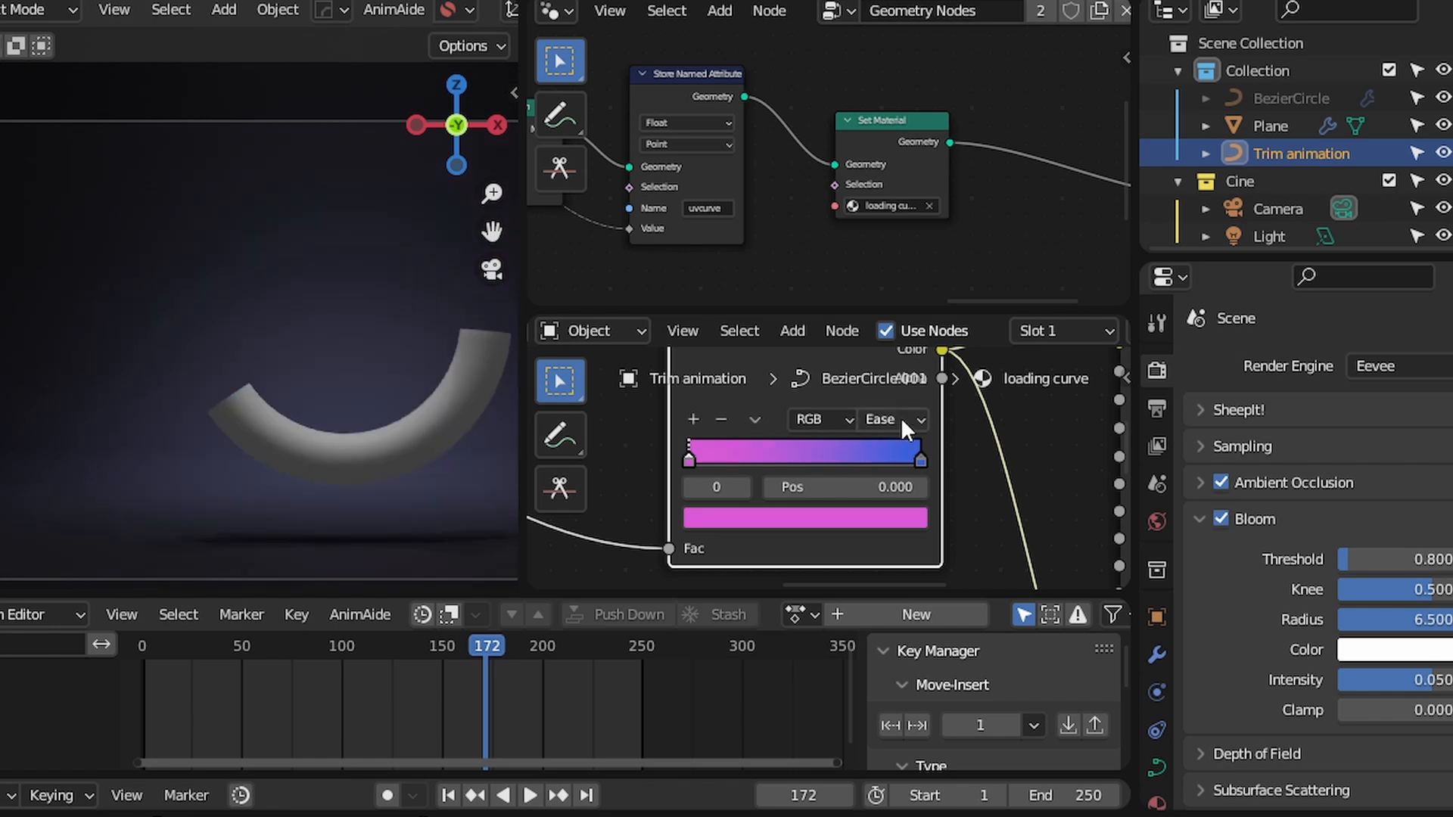
{"action": "left_click_drag", "start_coordinate": [909, 458], "coordinate": [807, 460]}
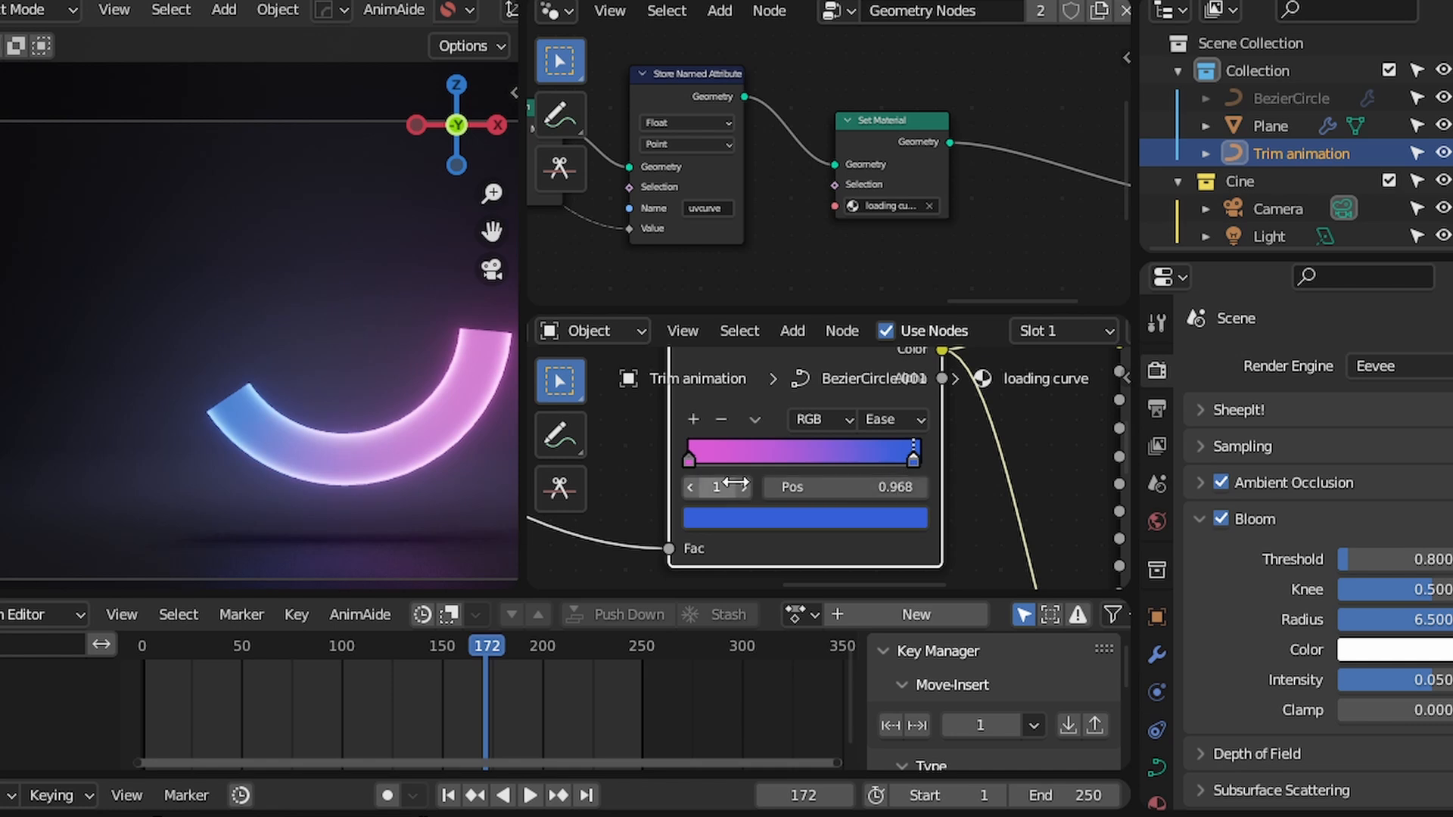
Change the ColorRamp's first stop to light blue and play the animation in camera view
{"action": "scroll", "coordinate": [735, 482], "scroll_direction": "down", "scroll_amount": 1, "text": "ctrl"}
{"action": "left_click", "coordinate": [817, 516]}
{"action": "left_click_drag", "start_coordinate": [848, 303], "coordinate": [804, 249]}
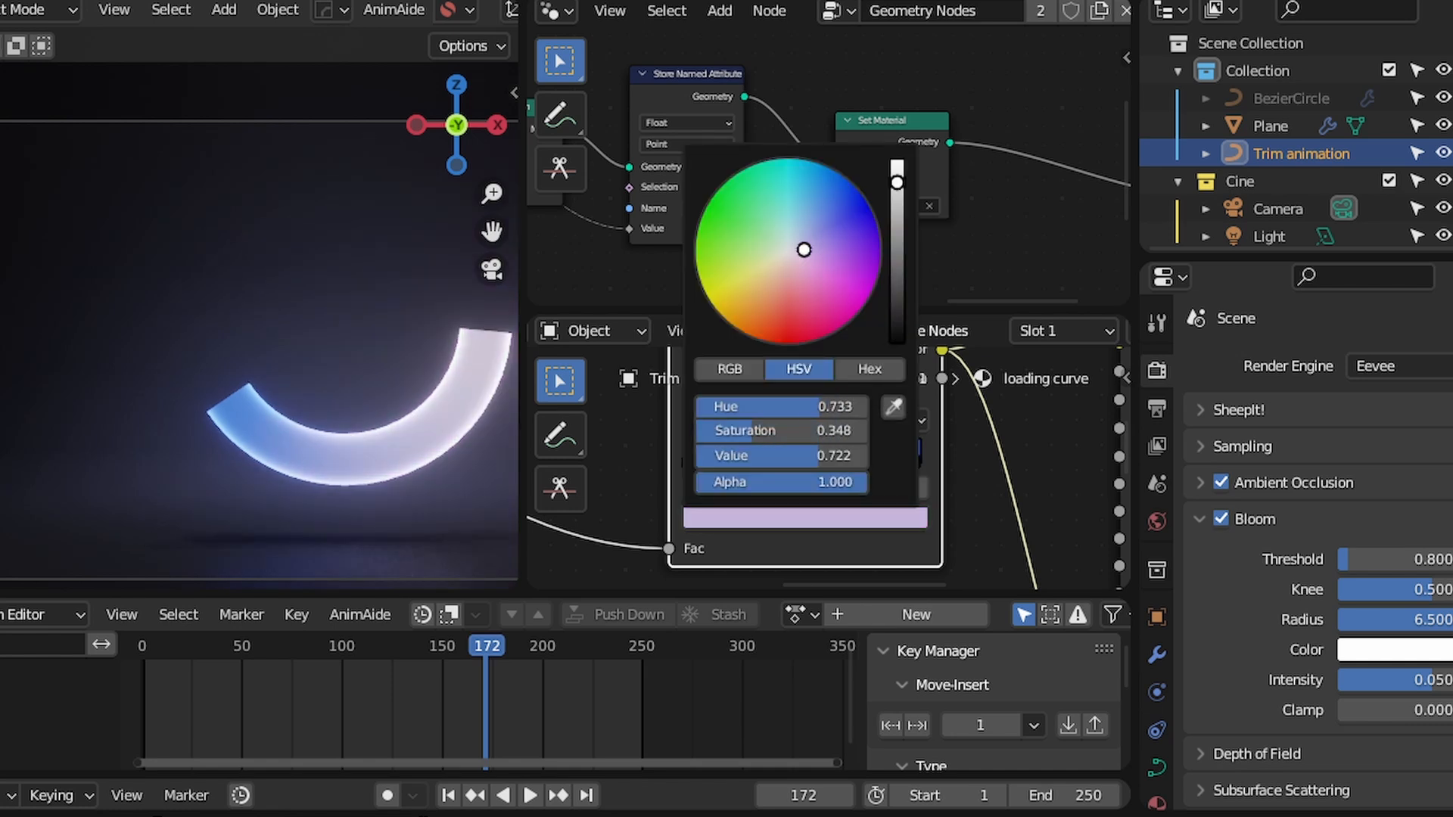
{"action": "key", "text": "space"}
{"action": "key", "text": "KP_0"}
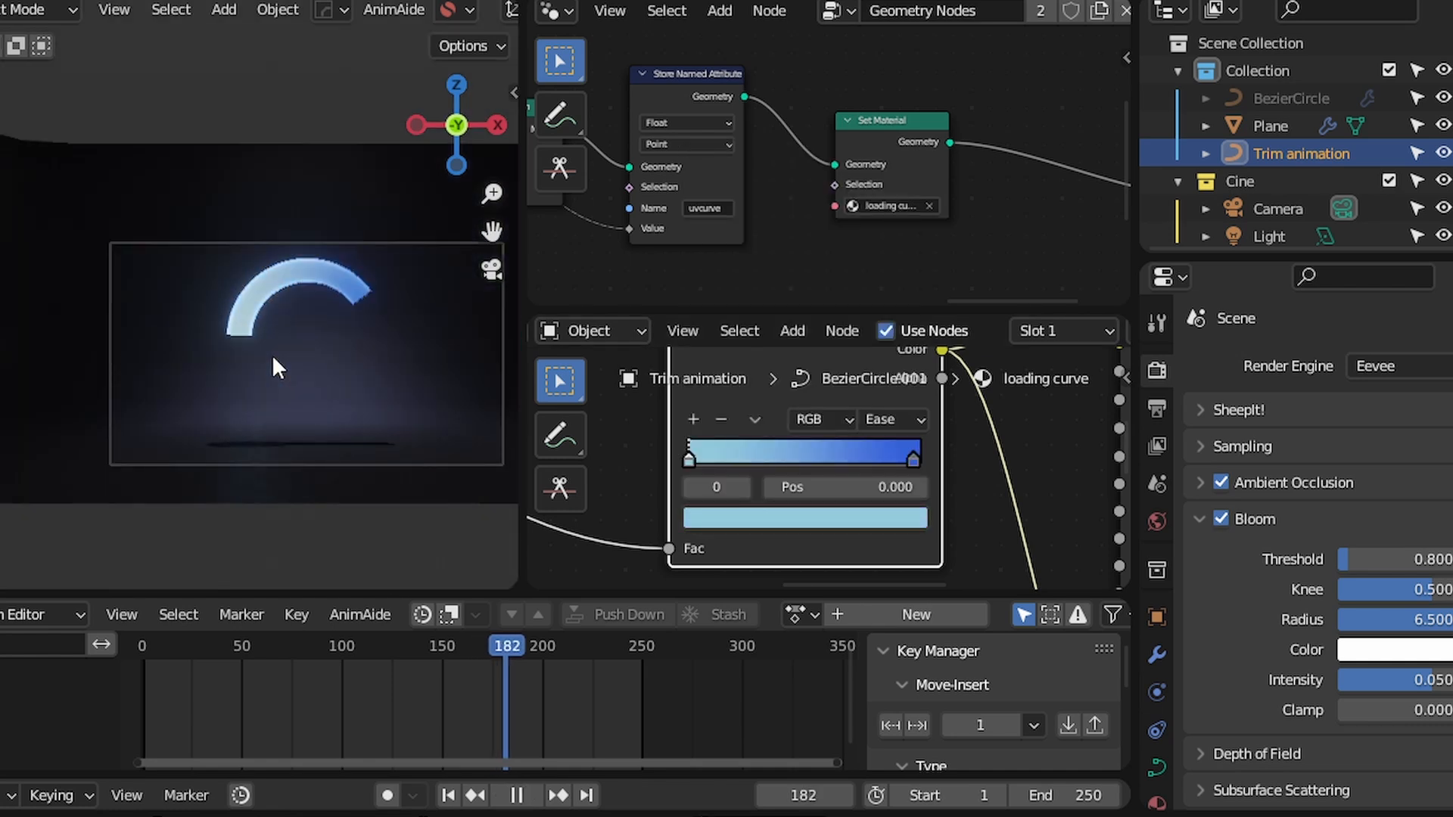
Stop the playback and place the ColorRamp's light blue stop at 0 and its blue stop at 1.000
{"action": "key", "text": "space"}
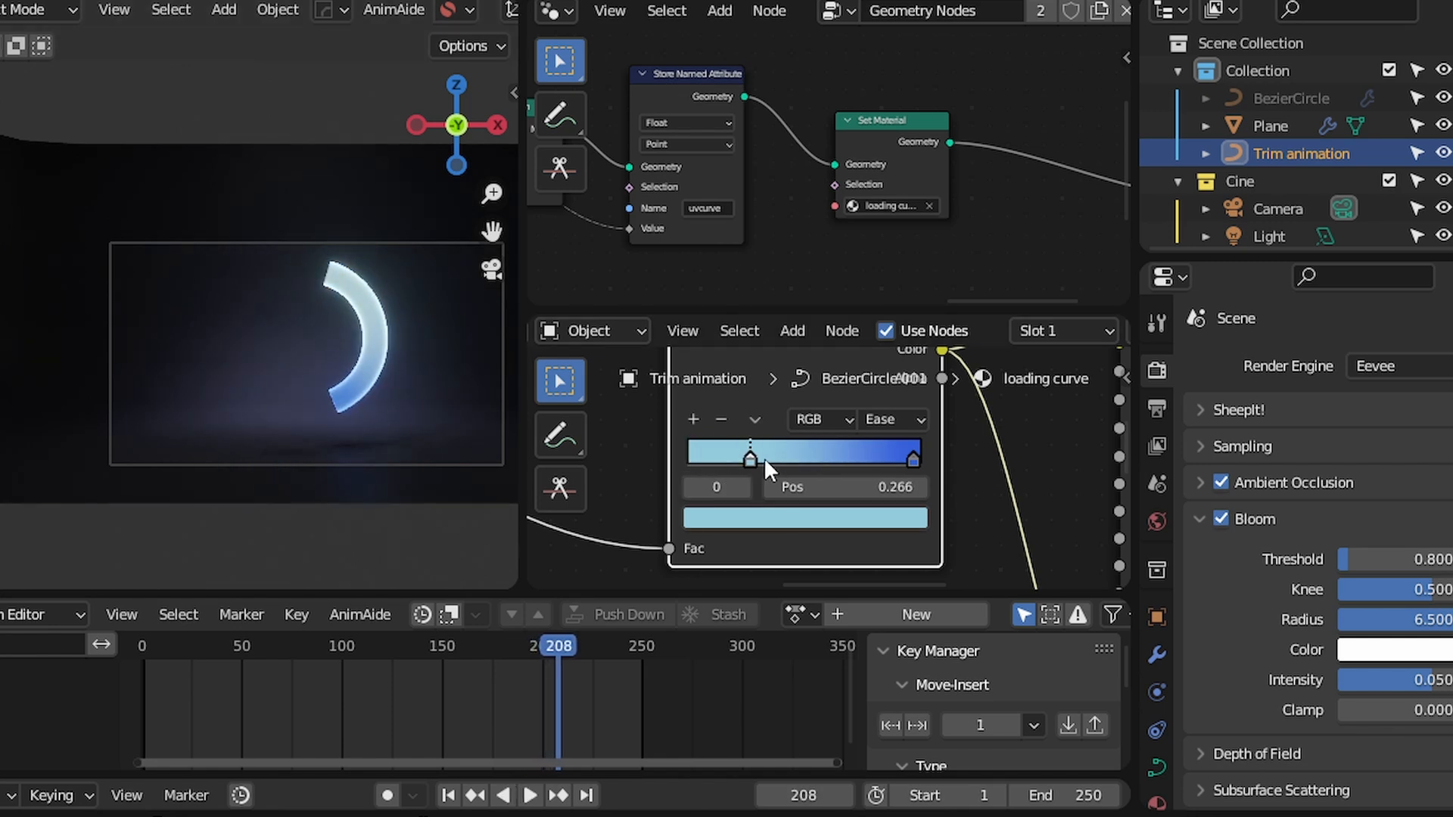
{"action": "mouse_move", "coordinate": [900, 454]}
{"action": "left_mouse_down"}
{"action": "mouse_move", "coordinate": [789, 450]}
{"action": "mouse_move", "coordinate": [922, 453]}
{"action": "mouse_move", "coordinate": [765, 472]}
{"action": "mouse_move", "coordinate": [927, 462]}
{"action": "left_mouse_up"}
{"action": "scroll", "coordinate": [821, 173], "scroll_direction": "down", "scroll_amount": 5}
{"action": "scroll", "coordinate": [767, 162], "scroll_direction": "up", "scroll_amount": 5}
Examine the Scene Time, Divide, Add and Fraction nodes that drive the curve's trim
{"action": "middle_click_drag", "start_coordinate": [613, 182], "coordinate": [862, 162]}
{"action": "scroll", "coordinate": [863, 162], "scroll_direction": "down", "scroll_amount": 2}
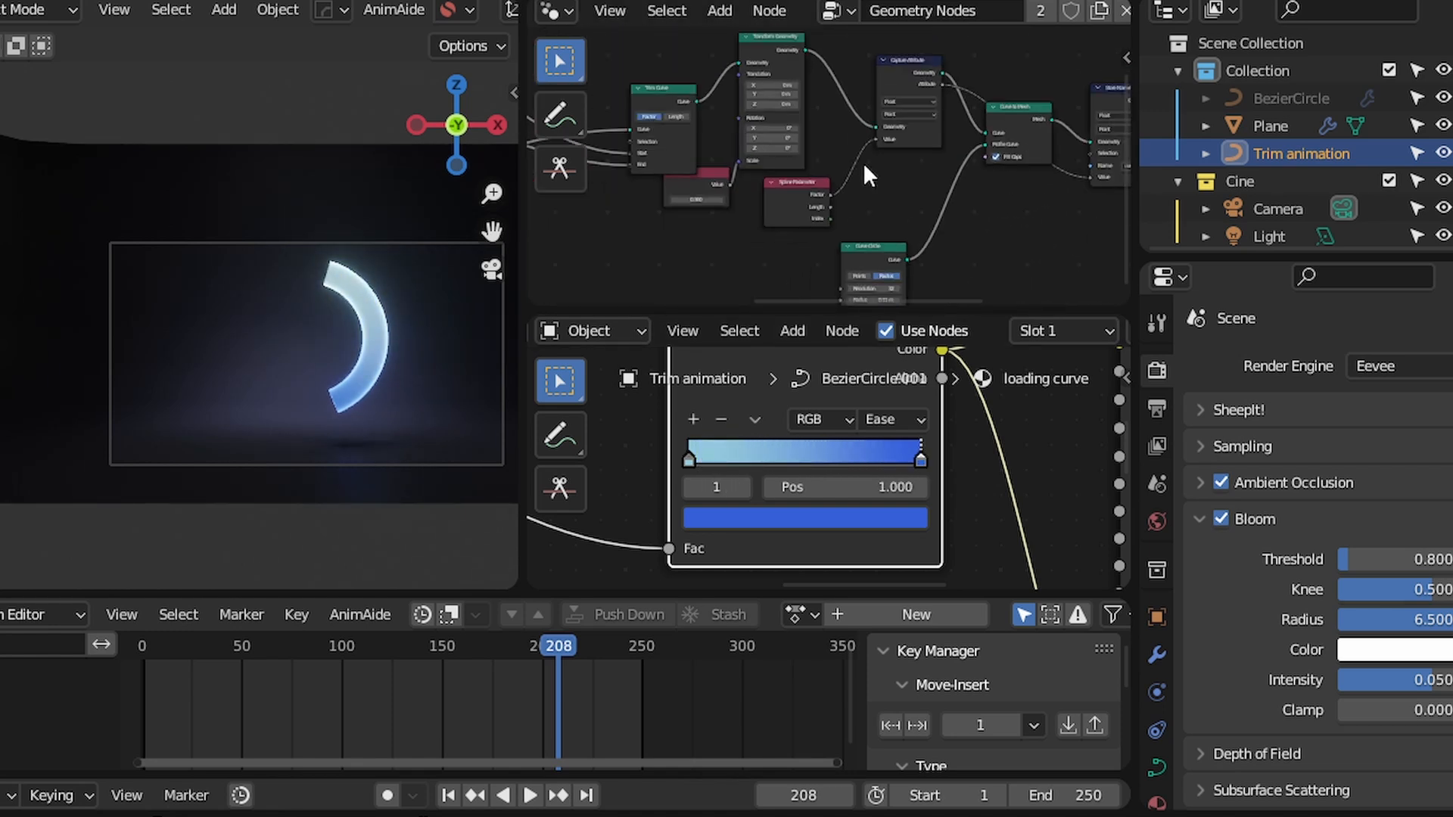
{"action": "scroll", "coordinate": [862, 162], "scroll_direction": "up", "scroll_amount": 1}
{"action": "middle_click_drag", "start_coordinate": [674, 167], "coordinate": [770, 130]}
{"action": "scroll", "coordinate": [770, 130], "scroll_direction": "down", "scroll_amount": 7}
{"action": "scroll", "coordinate": [835, 112], "scroll_direction": "up", "scroll_amount": 3}
{"action": "middle_click_drag", "start_coordinate": [539, 125], "coordinate": [783, 156]}
{"action": "scroll", "coordinate": [782, 156], "scroll_direction": "up", "scroll_amount": 2}
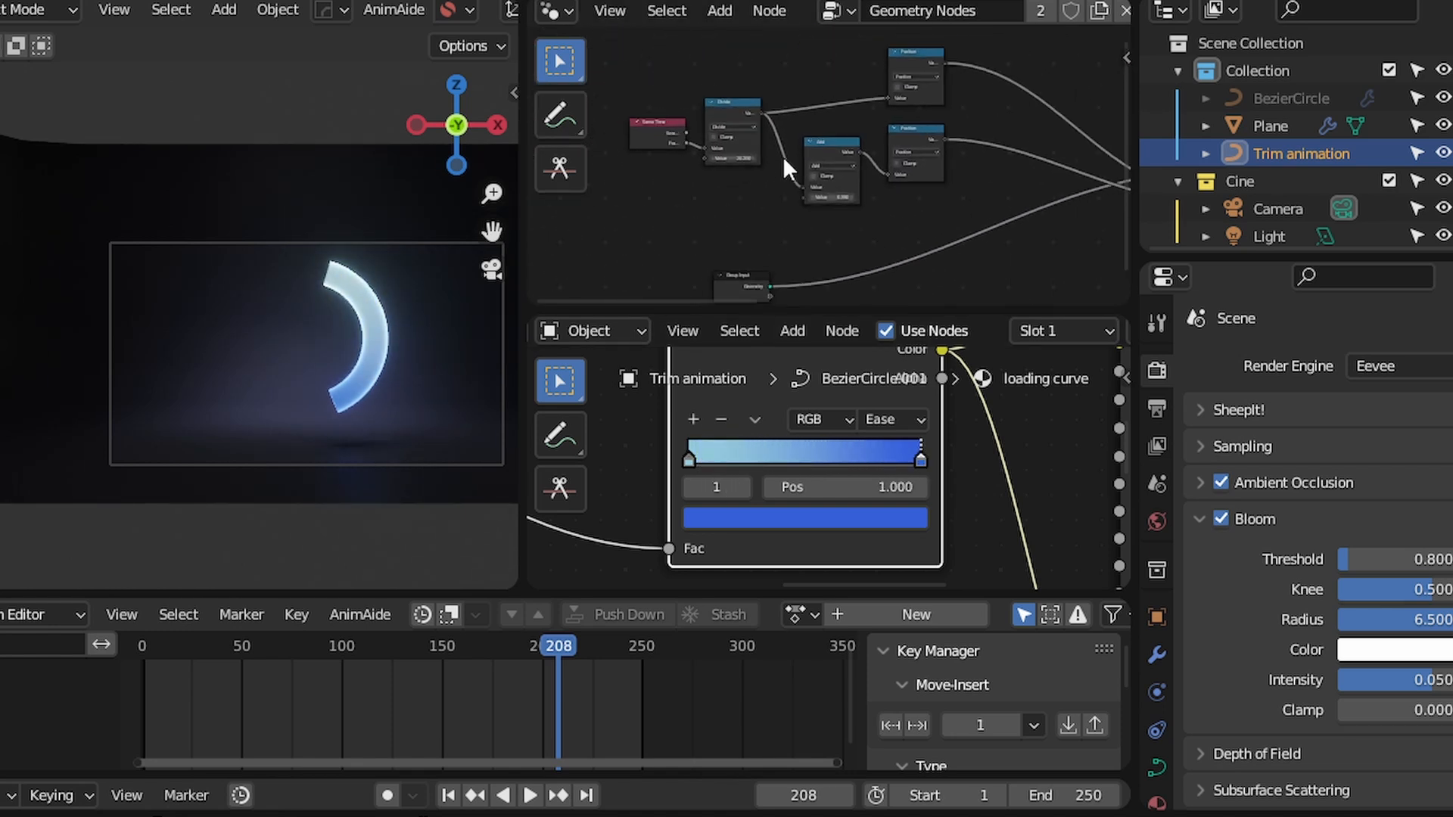
{"action": "scroll", "coordinate": [833, 155], "scroll_direction": "up", "scroll_amount": 2}
{"action": "middle_click_drag", "start_coordinate": [875, 149], "coordinate": [795, 161]}
{"action": "scroll", "coordinate": [749, 160], "scroll_direction": "up", "scroll_amount": 4}
{"action": "scroll", "coordinate": [795, 160], "scroll_direction": "down", "scroll_amount": 6}
Branch the Scene Time math output into a new Add node placed below Curve to Mesh
{"action": "middle_click_drag", "start_coordinate": [874, 152], "coordinate": [693, 166]}
{"action": "scroll", "coordinate": [690, 165], "scroll_direction": "down", "scroll_amount": 4}
{"action": "scroll", "coordinate": [666, 161], "scroll_direction": "up", "scroll_amount": 4}
{"action": "left_click_drag", "start_coordinate": [673, 155], "coordinate": [978, 274]}
{"action": "type", "text": "ad"}
{"action": "left_click", "coordinate": [938, 243]}
{"action": "scroll", "coordinate": [925, 175], "scroll_direction": "up", "scroll_amount": 3}
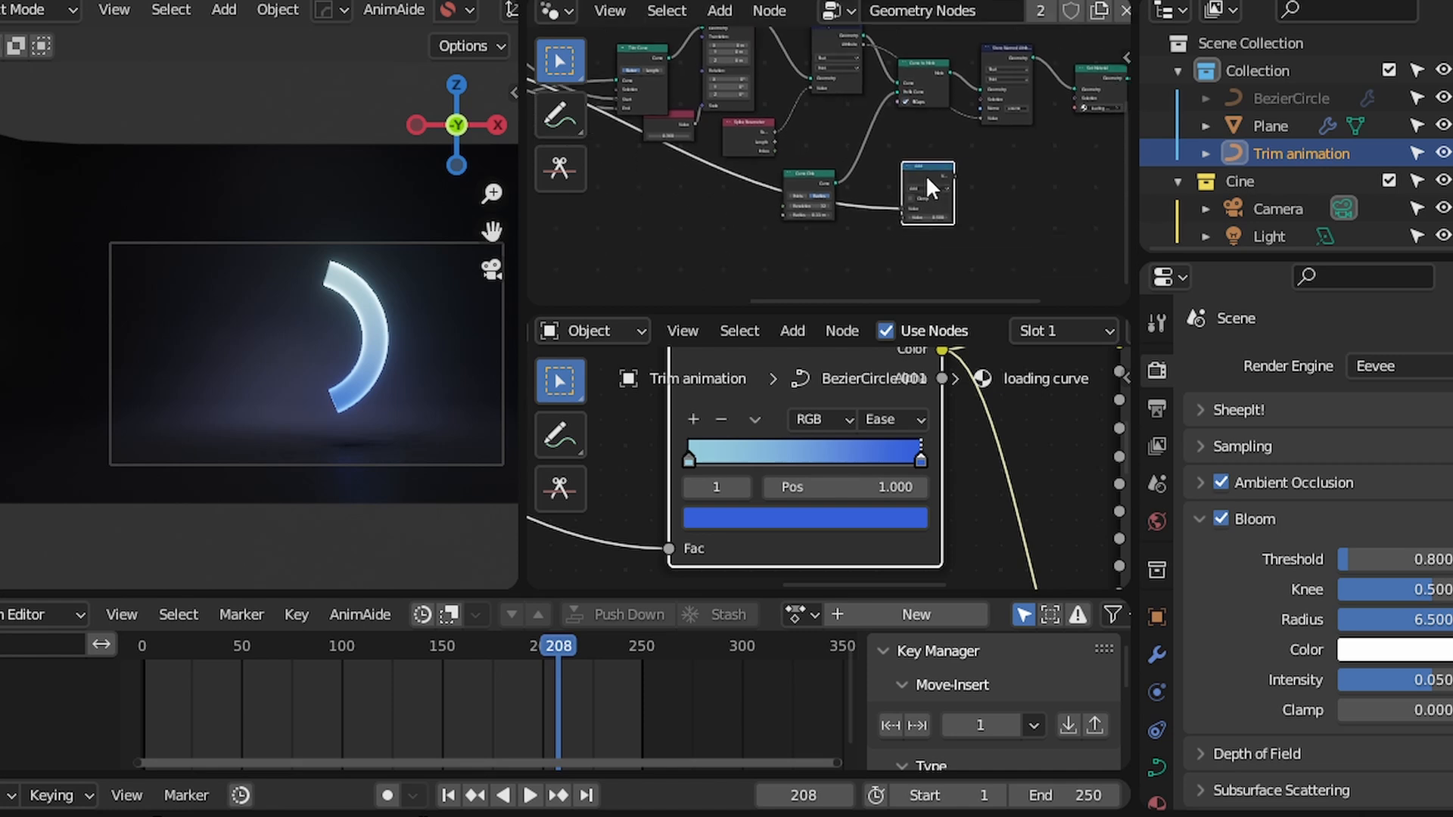
{"action": "key", "text": "g"}
{"action": "middle_click_drag", "start_coordinate": [914, 73], "coordinate": [767, 188]}
{"action": "left_click", "coordinate": [830, 147]}
{"action": "scroll", "coordinate": [702, 112], "scroll_direction": "down", "scroll_amount": 3}
{"action": "middle_click_drag", "start_coordinate": [779, 240], "coordinate": [770, 177]}
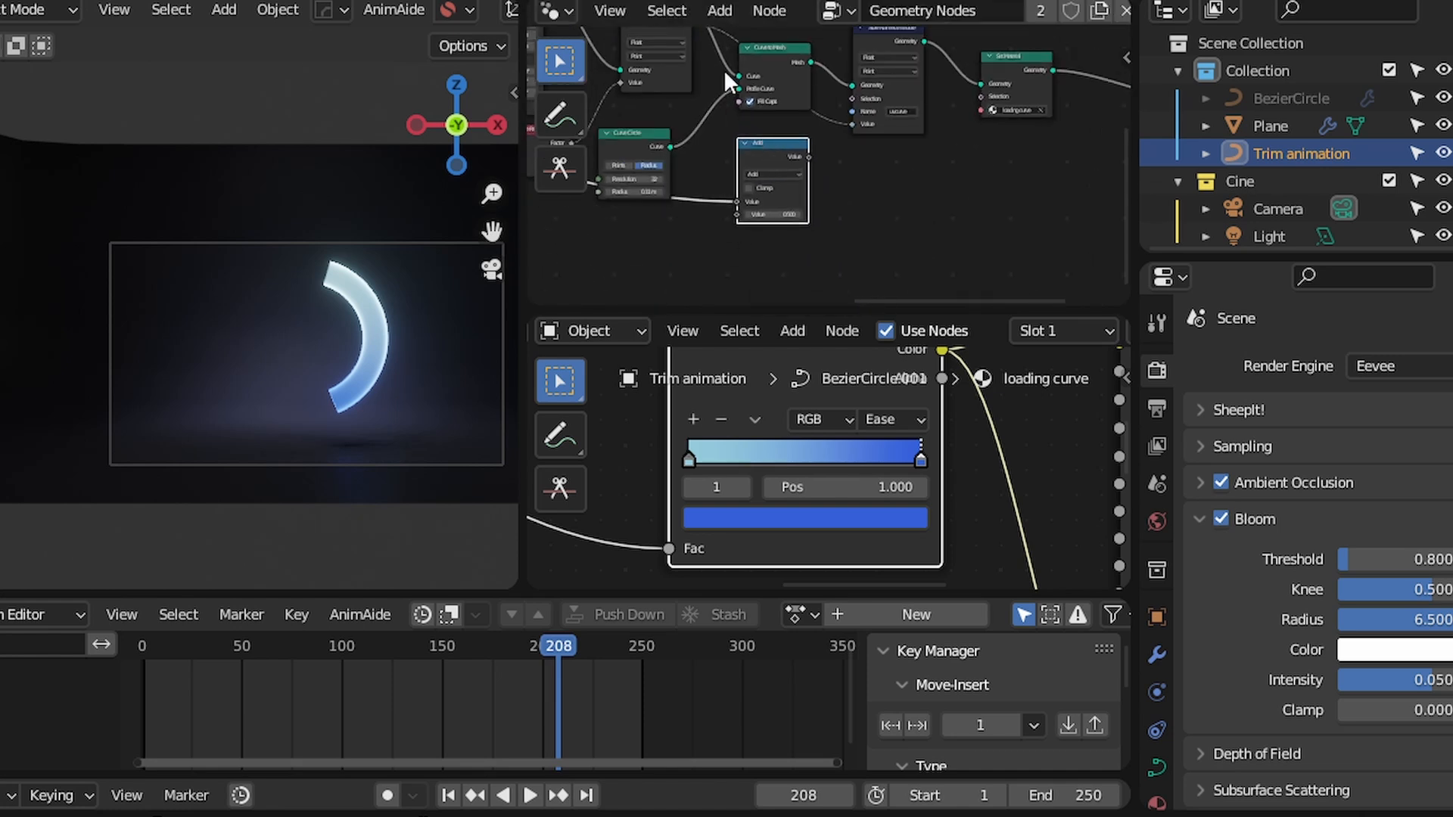
Feed the captured Attribute into the Add node's second Value and its result into Store Named Attribute's Value, and play the animation
{"action": "middle_click_drag", "start_coordinate": [725, 71], "coordinate": [736, 140]}
{"action": "scroll", "coordinate": [702, 99], "scroll_direction": "up", "scroll_amount": 2}
{"action": "left_click_drag", "start_coordinate": [703, 96], "coordinate": [757, 222]}
{"action": "scroll", "coordinate": [846, 148], "scroll_direction": "up", "scroll_amount": 2}
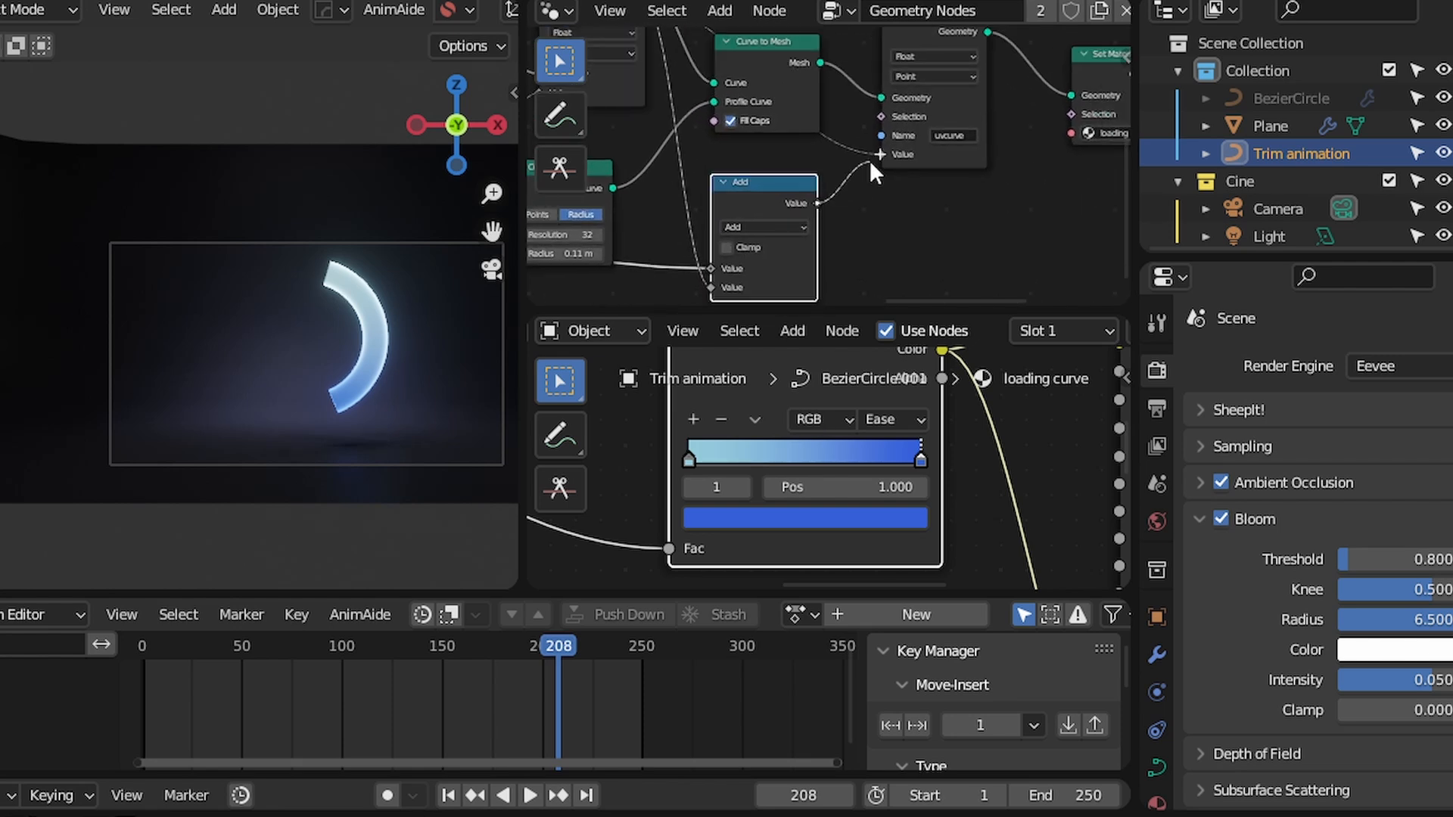
{"action": "left_click_drag", "start_coordinate": [870, 161], "coordinate": [880, 155]}
{"action": "scroll", "coordinate": [533, 291], "scroll_direction": "up", "scroll_amount": 1}
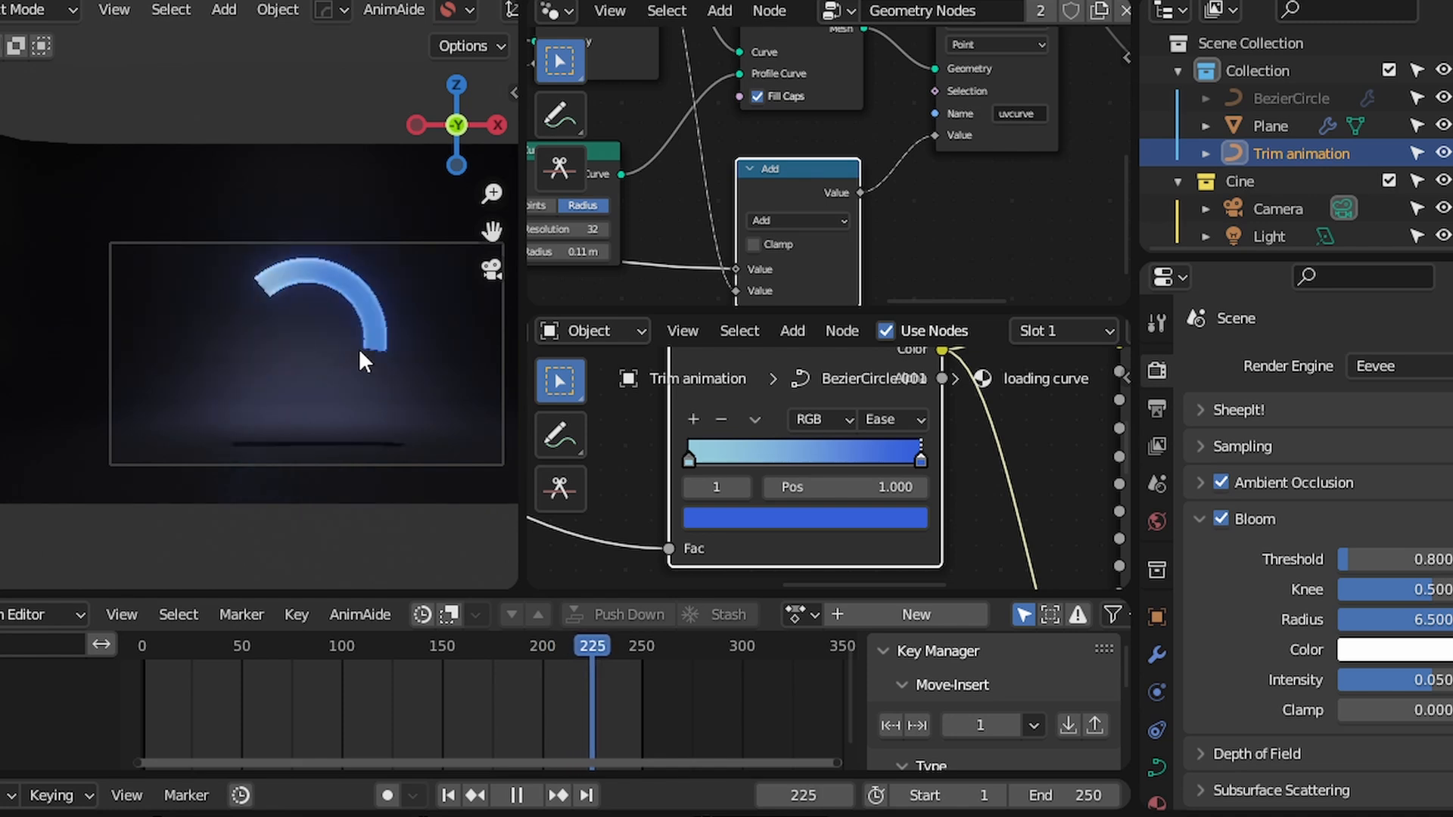
Stop the playback and scrub back and forth through the frames to check the gradient on the moving curve
{"action": "key", "text": "space"}
{"action": "scroll", "coordinate": [308, 341], "scroll_direction": "up", "scroll_amount": 8, "text": "alt"}
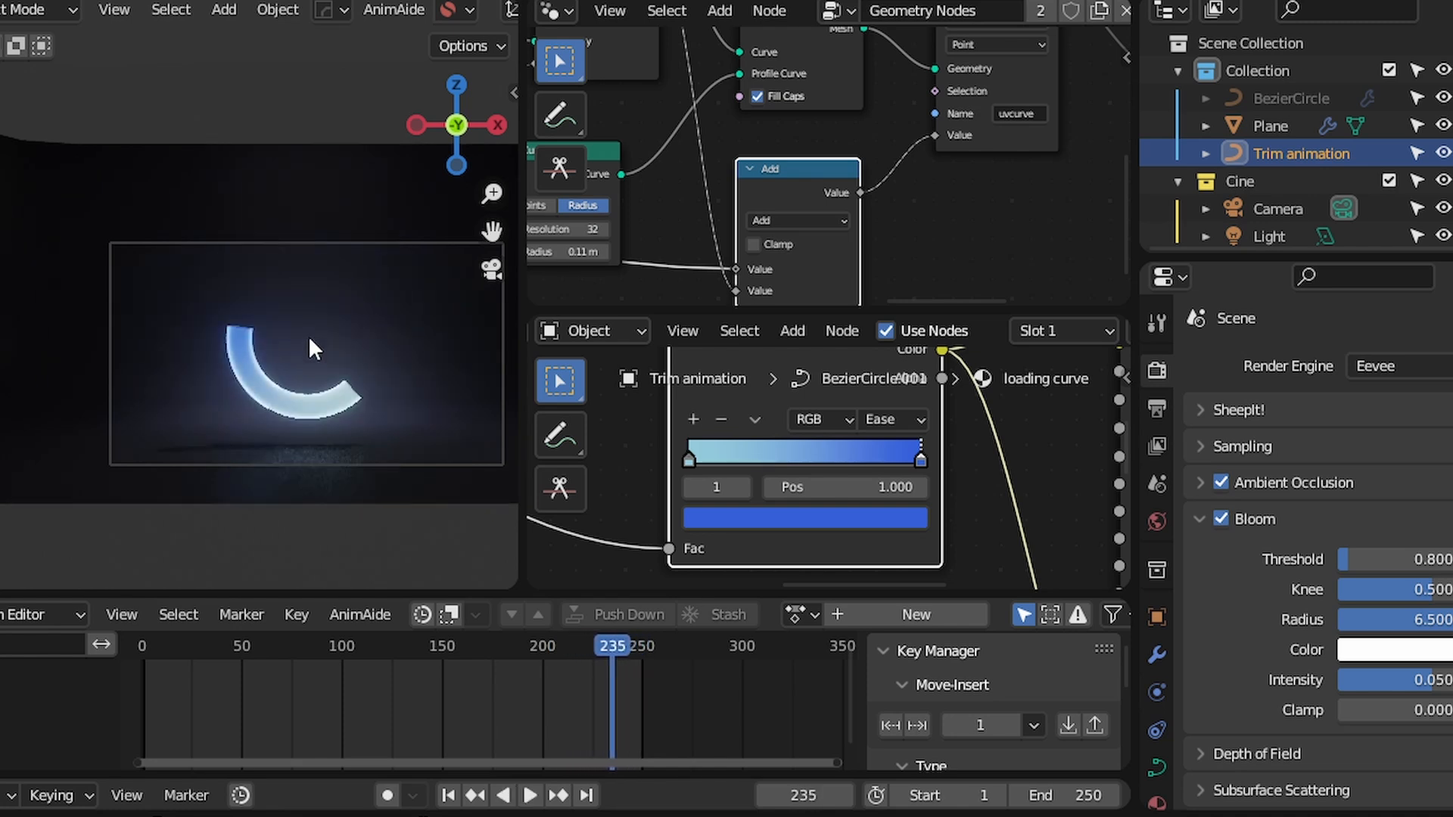
{"action": "scroll", "coordinate": [322, 384], "scroll_direction": "down", "scroll_amount": 5, "text": "alt"}
{"action": "scroll", "coordinate": [322, 383], "scroll_direction": "up", "scroll_amount": 1, "text": "alt"}
{"action": "scroll", "coordinate": [322, 380], "scroll_direction": "up", "scroll_amount": 3, "text": "alt"}
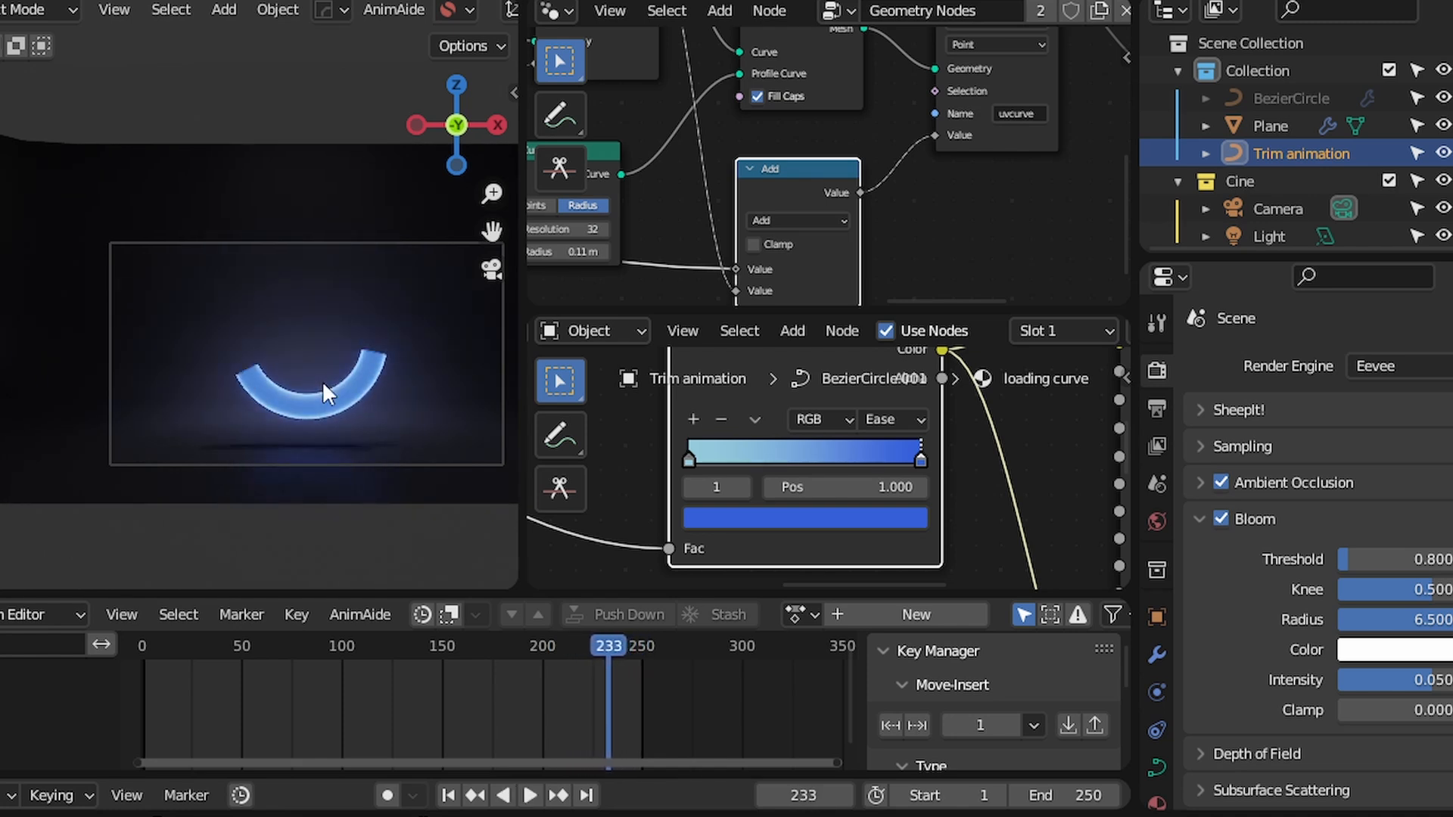
{"action": "scroll", "coordinate": [322, 380], "scroll_direction": "down", "scroll_amount": 4, "text": "alt"}
{"action": "scroll", "coordinate": [324, 383], "scroll_direction": "down", "scroll_amount": 6, "text": "alt"}
Undo the last two node-tree changes so the captured Attribute is detached from the Add node's second Value
{"action": "key", "text": "Home"}
{"action": "middle_click_drag", "start_coordinate": [741, 224], "coordinate": [889, 175]}
{"action": "scroll", "coordinate": [906, 174], "scroll_direction": "up", "scroll_amount": 12}
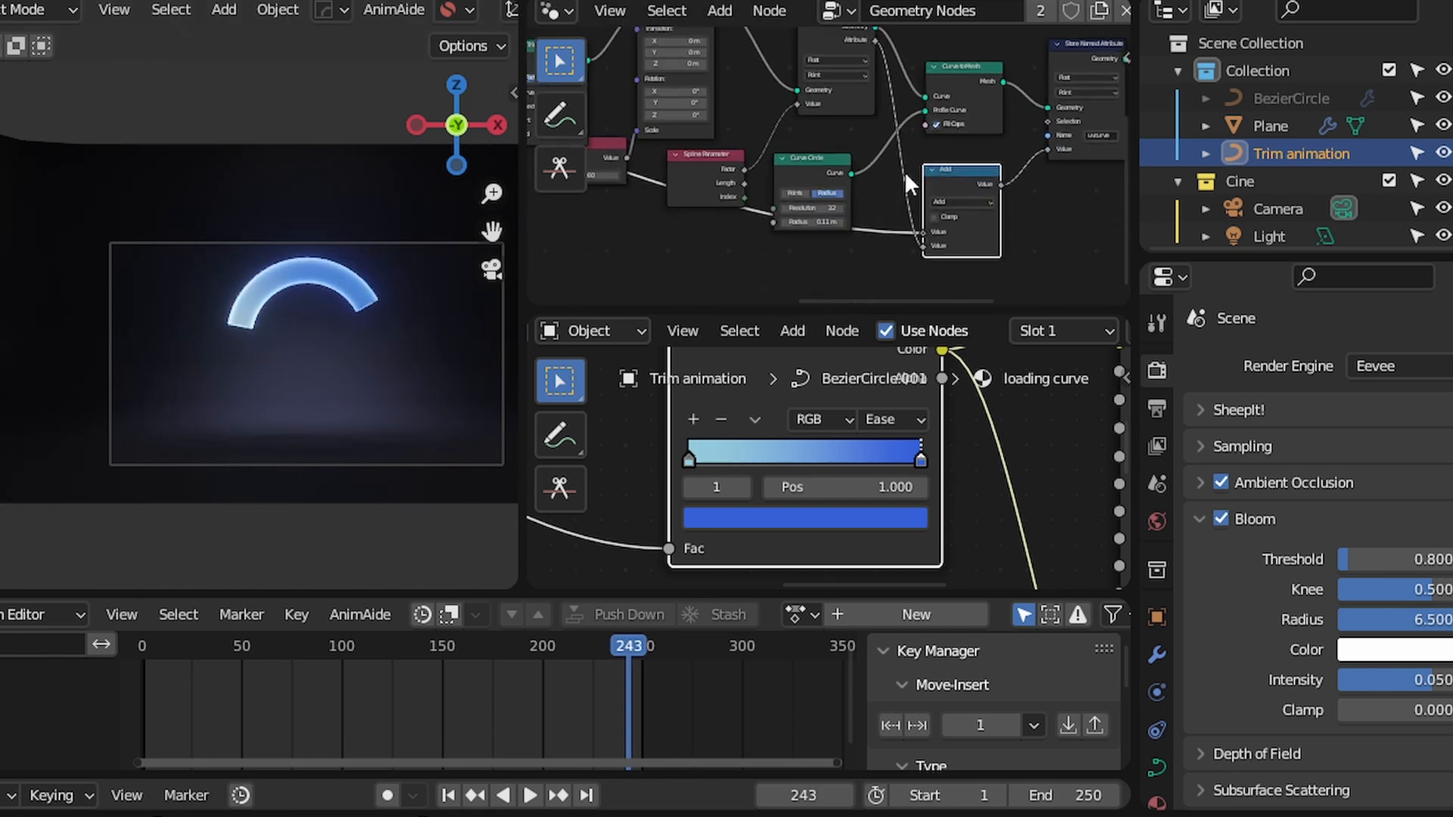
{"action": "scroll", "coordinate": [911, 203], "scroll_direction": "down", "scroll_amount": 13}
{"action": "mouse_move", "coordinate": [663, 198]}
{"action": "middle_mouse_down"}
{"action": "mouse_move", "coordinate": [853, 243]}
{"action": "mouse_move", "coordinate": [805, 266]}
{"action": "mouse_move", "coordinate": [989, 247]}
{"action": "mouse_move", "coordinate": [905, 272]}
{"action": "mouse_move", "coordinate": [938, 230]}
{"action": "mouse_move", "coordinate": [651, 186]}
{"action": "middle_mouse_up"}
{"action": "scroll", "coordinate": [657, 125], "scroll_direction": "up", "scroll_amount": 5}
{"action": "scroll", "coordinate": [887, 184], "scroll_direction": "down", "scroll_amount": 5}
{"action": "scroll", "coordinate": [741, 189], "scroll_direction": "up", "scroll_amount": 2}
{"action": "middle_click_drag", "start_coordinate": [928, 244], "coordinate": [540, 160]}
{"action": "key", "text": "ctrl+z"}
{"action": "key", "text": "ctrl+z"}
{"action": "scroll", "coordinate": [753, 203], "scroll_direction": "up", "scroll_amount": 3}
{"action": "key", "text": "shift+a"}
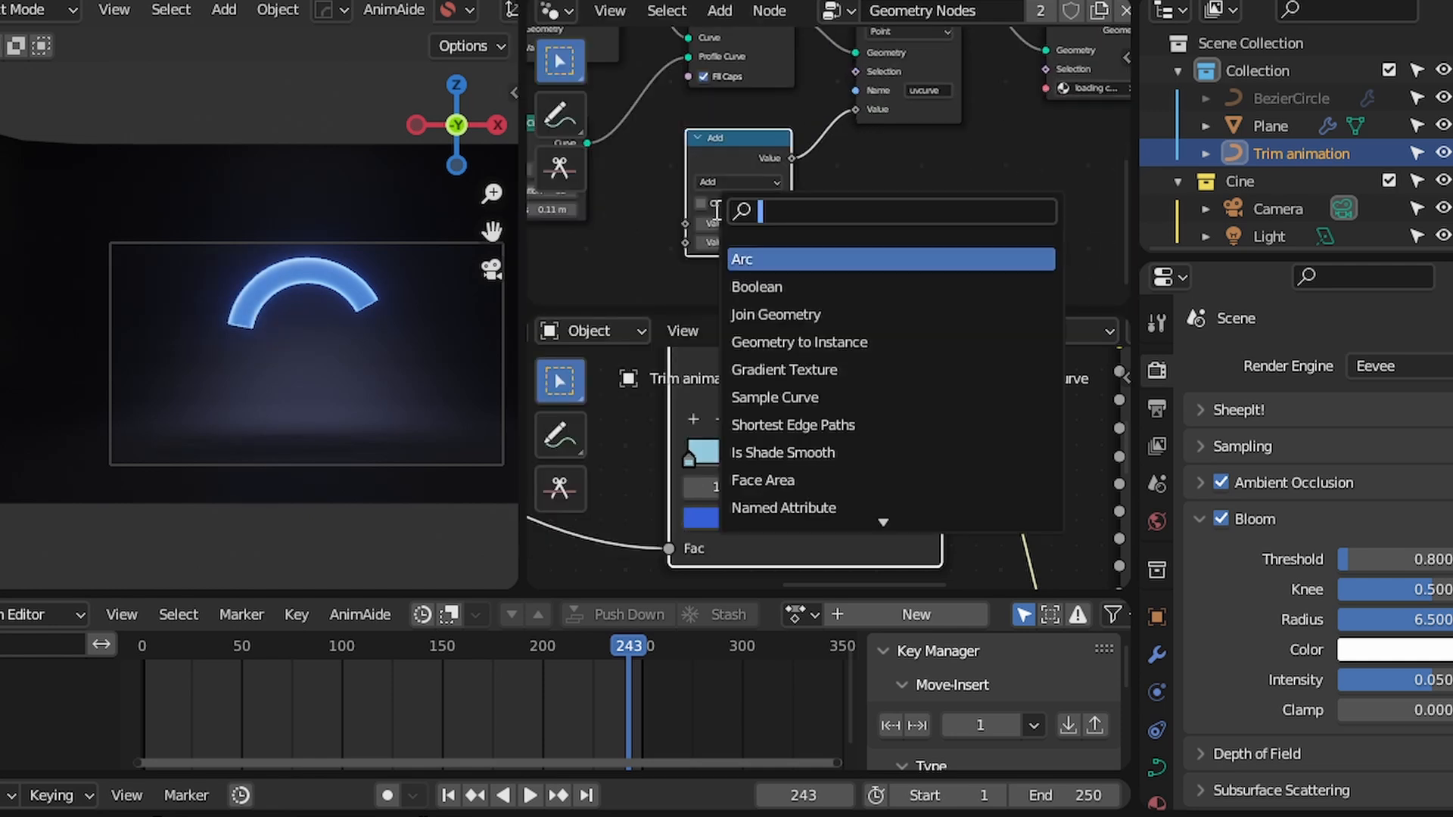
{"action": "key", "text": "Escape"}
{"action": "scroll", "coordinate": [628, 201], "scroll_direction": "down", "scroll_amount": 3}
{"action": "scroll", "coordinate": [752, 169], "scroll_direction": "down", "scroll_amount": 2}
{"action": "middle_click_drag", "start_coordinate": [751, 170], "coordinate": [871, 130]}
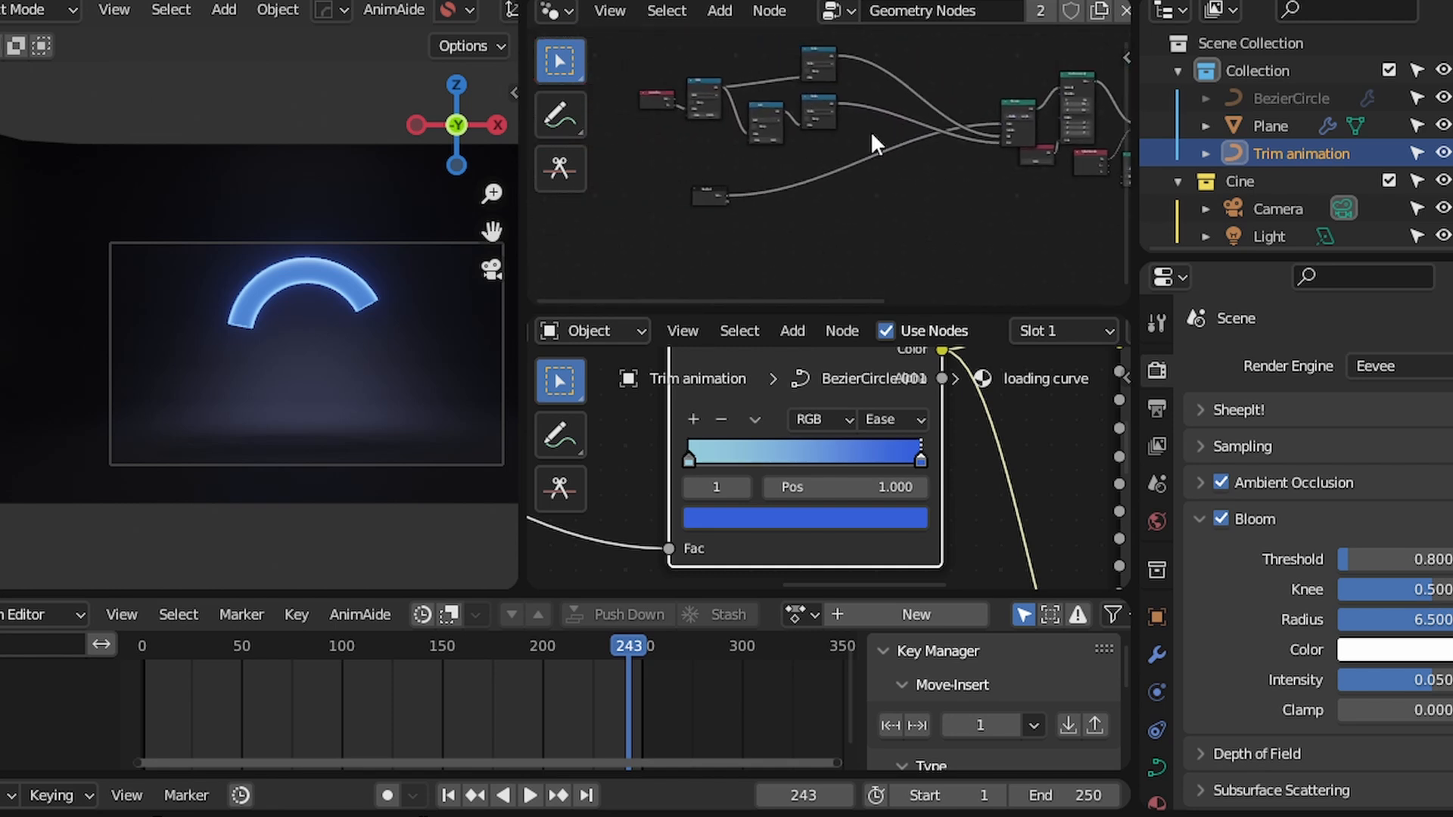
{"action": "scroll", "coordinate": [725, 89], "scroll_direction": "up", "scroll_amount": 5}
{"action": "left_click_drag", "start_coordinate": [746, 65], "coordinate": [803, 189]}
{"action": "scroll", "coordinate": [804, 189], "scroll_direction": "up", "scroll_amount": 2}
{"action": "key", "text": "shift+a"}
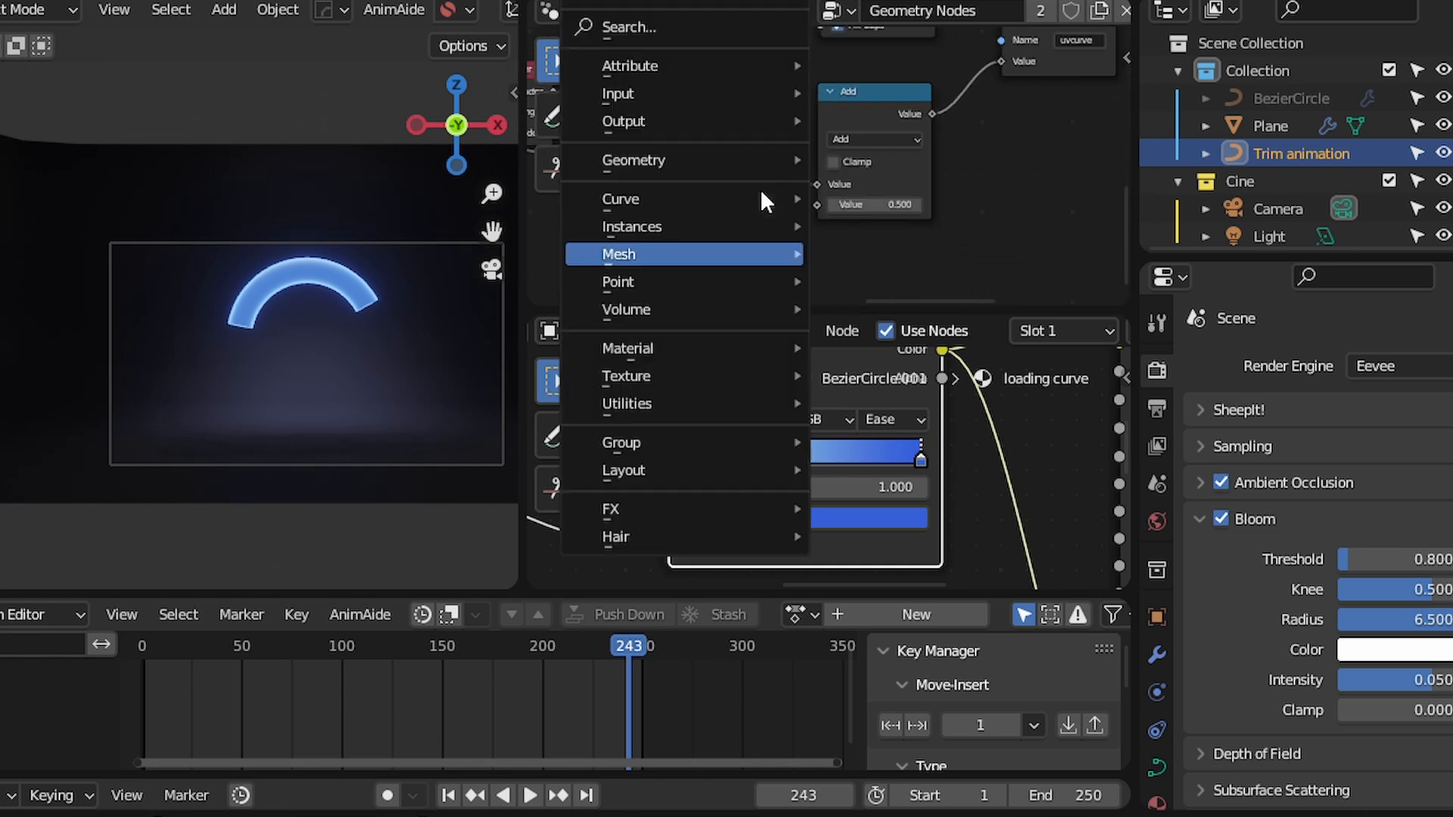
{"action": "right_click", "coordinate": [765, 190]}
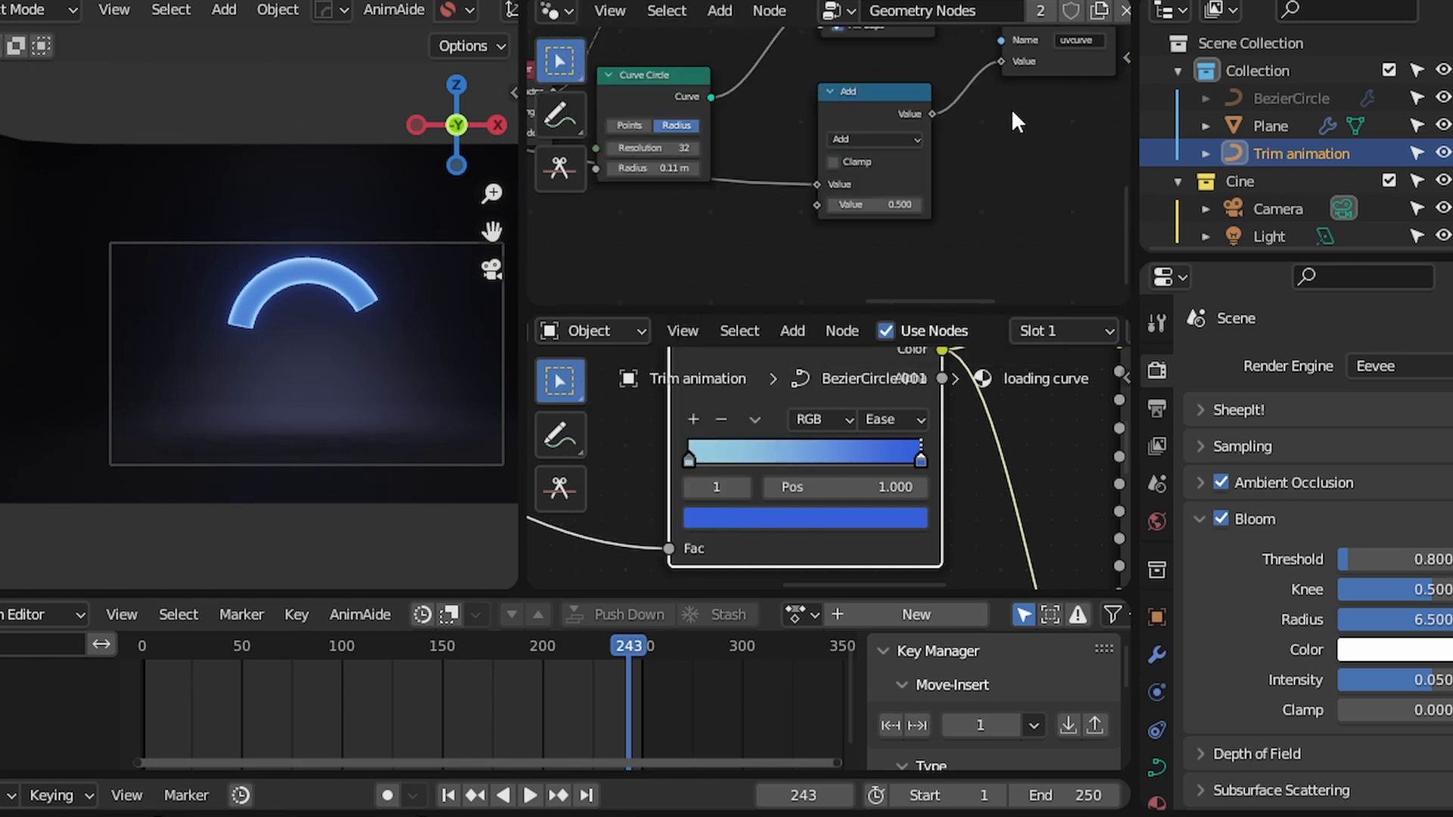
Move the Add node lower, insert a duplicate of it on its incoming link, and change the copy's operation to Sine
{"action": "left_click_drag", "start_coordinate": [891, 115], "coordinate": [917, 184]}
{"action": "right_click", "coordinate": [893, 204]}
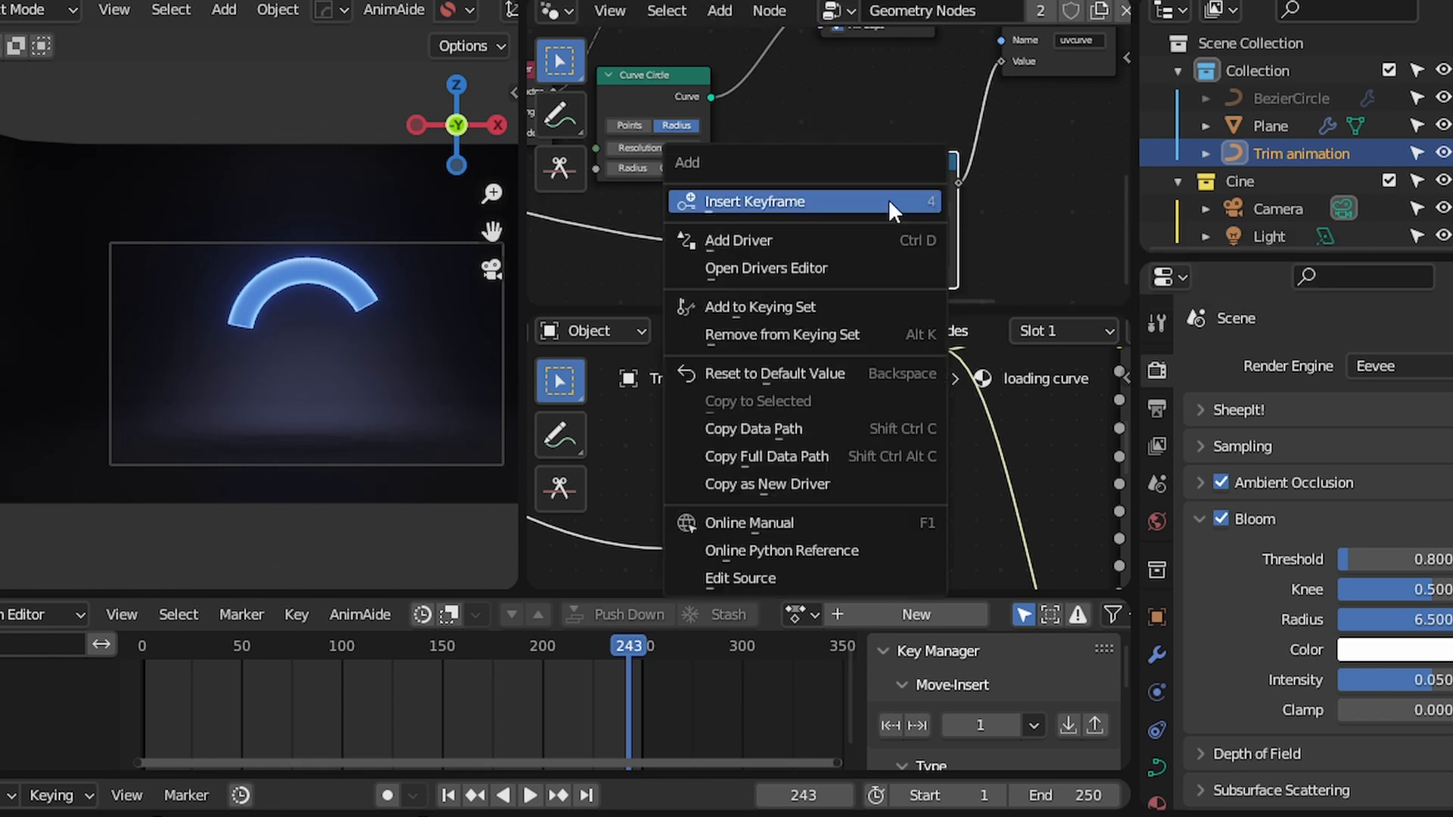
{"action": "key", "text": "shift+d"}
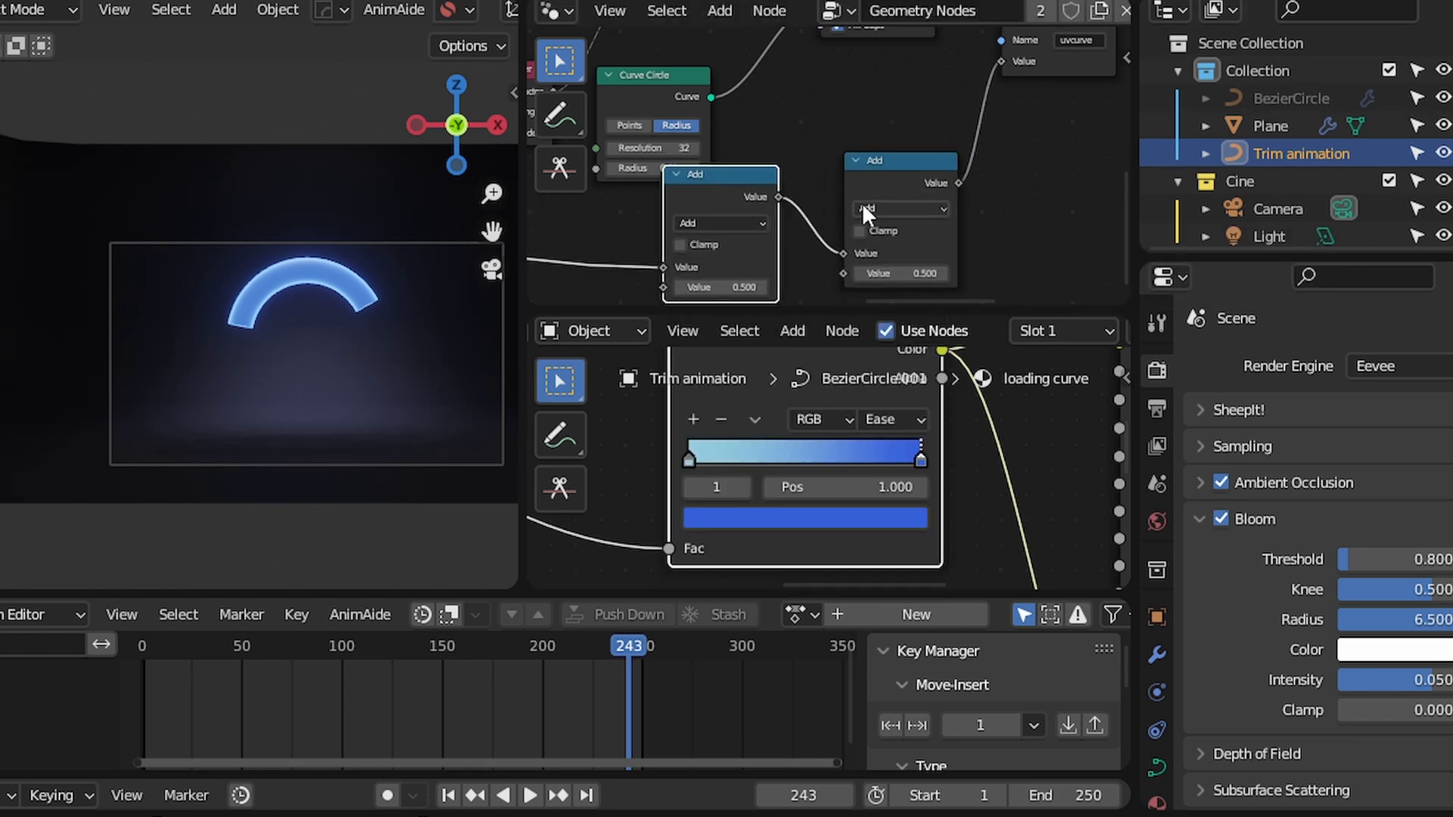
{"action": "left_click", "coordinate": [866, 202]}
{"action": "scroll", "coordinate": [833, 189], "scroll_direction": "up", "scroll_amount": 2}
{"action": "left_click", "coordinate": [704, 152]}
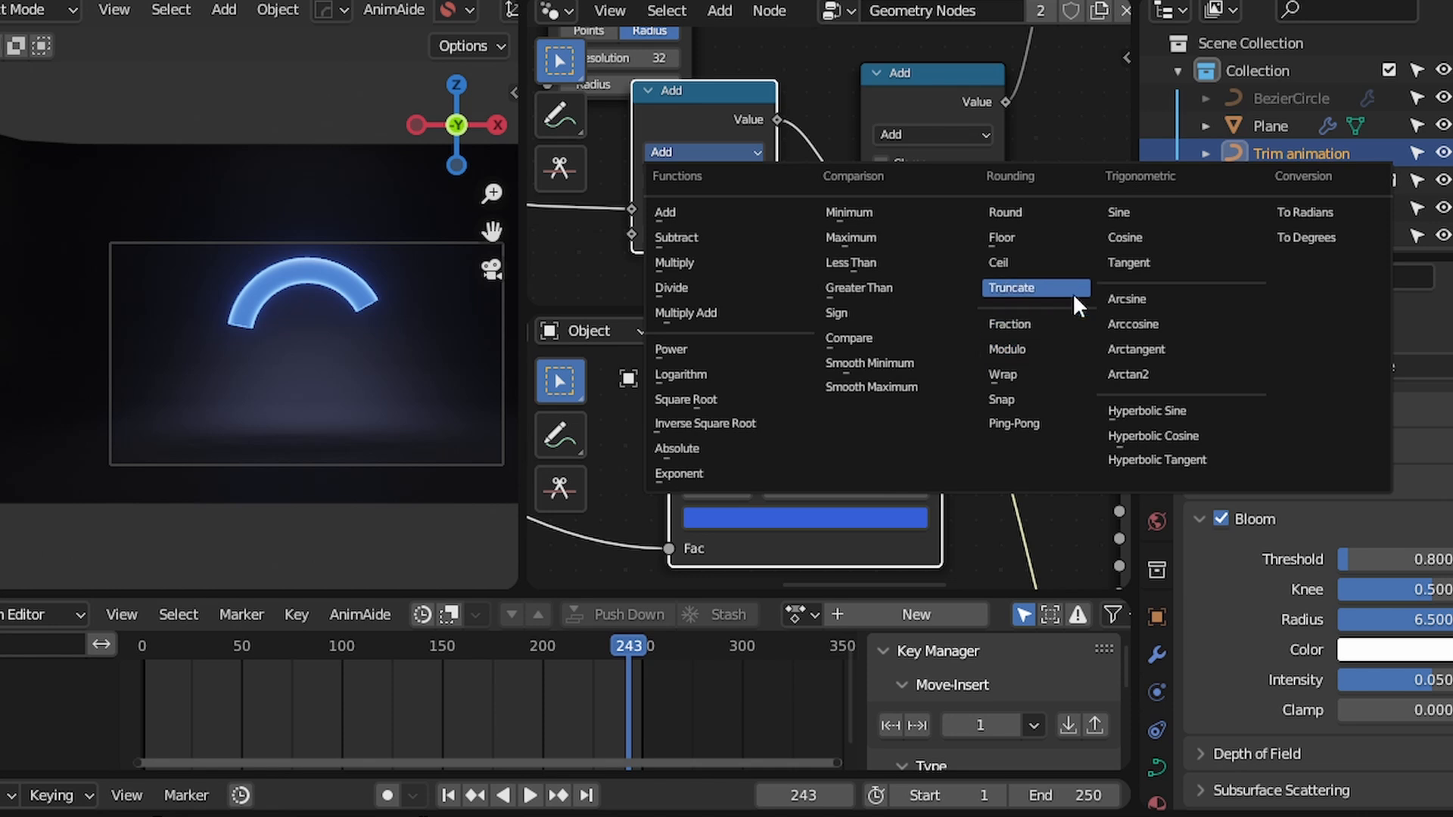
{"action": "left_click", "coordinate": [1118, 213]}
Sketch a temporary curve annotation beside the nodes and try a second Value of 4.600 on the Add node
{"action": "scroll", "coordinate": [719, 176], "scroll_direction": "down", "scroll_amount": 3}
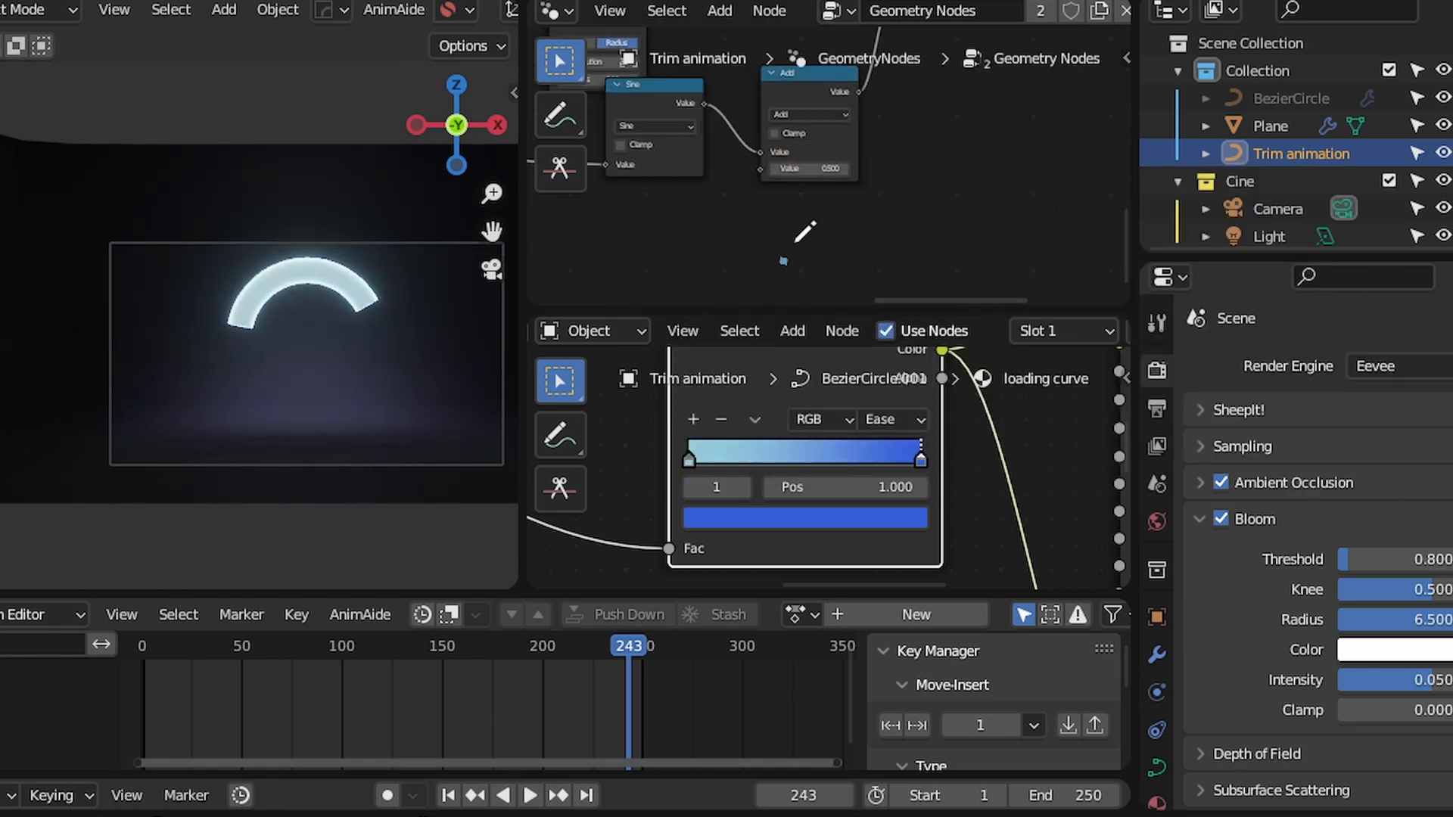
{"action": "middle_click_drag", "start_coordinate": [893, 267], "coordinate": [822, 243]}
{"action": "left_click_drag", "start_coordinate": [721, 261], "coordinate": [713, 272]}
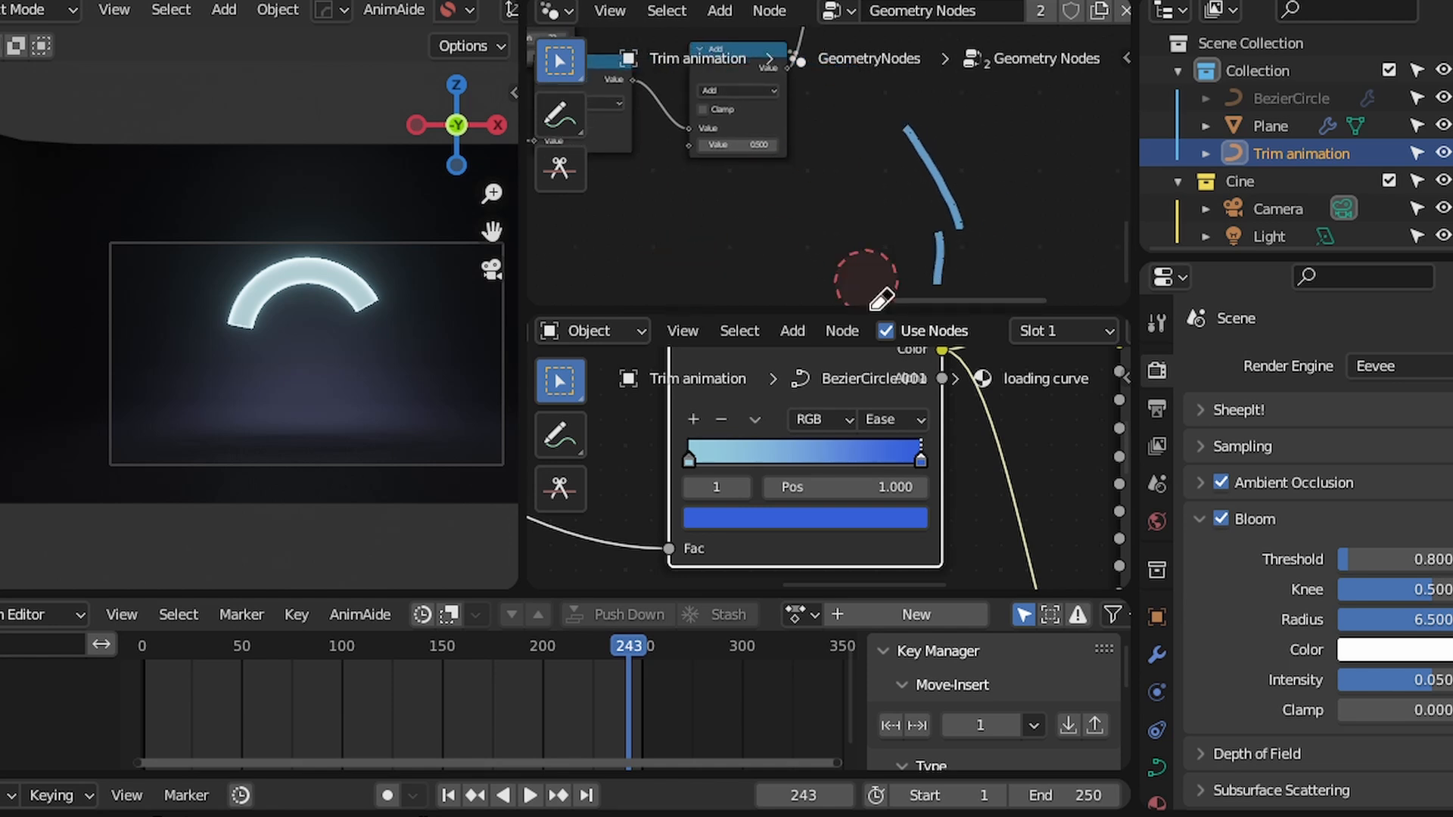
{"action": "scroll", "coordinate": [797, 206], "scroll_direction": "up", "scroll_amount": 4}
{"action": "left_click_drag", "start_coordinate": [760, 269], "coordinate": [802, 269]}
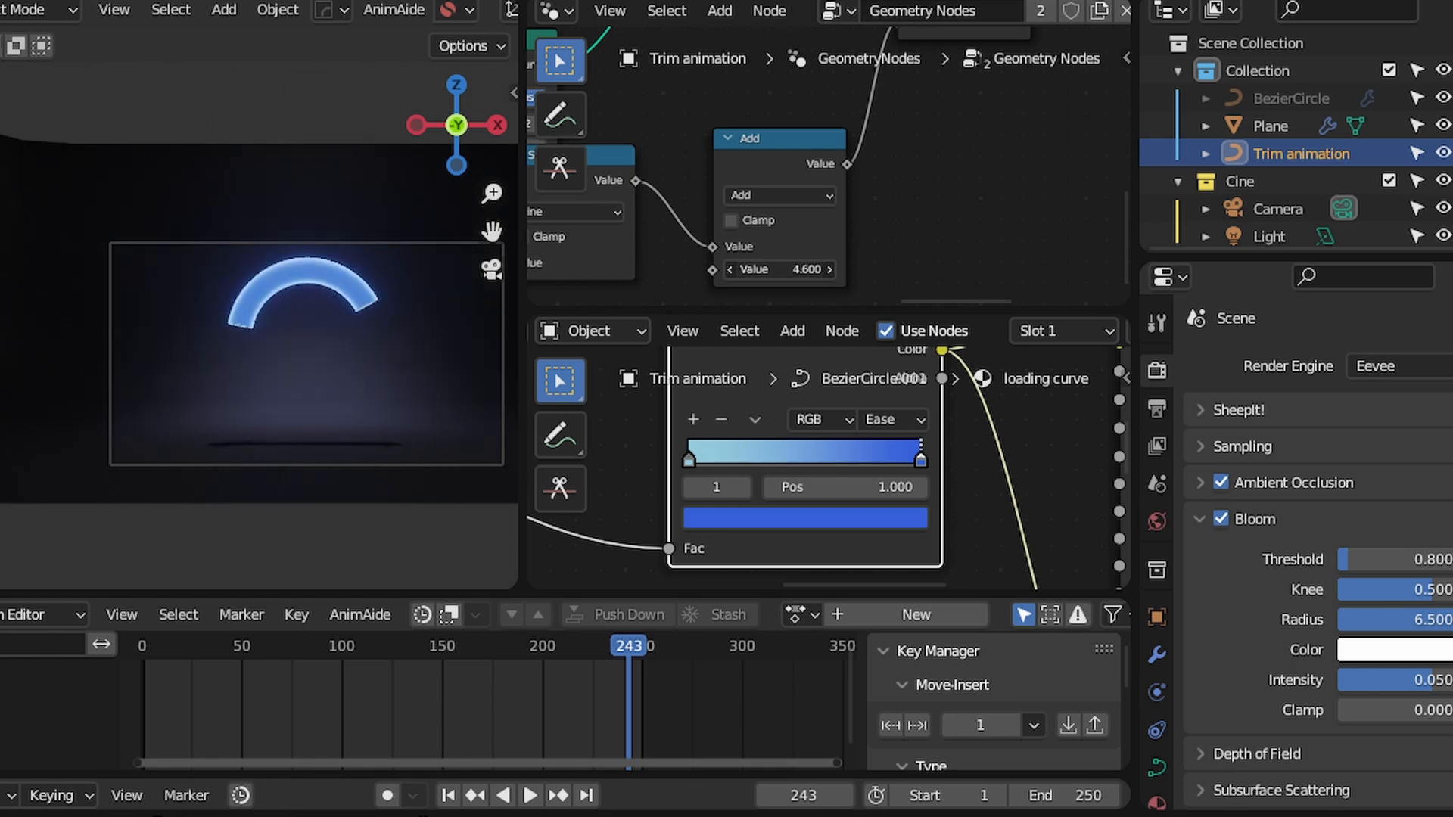
Insert a Math node ahead of the Sine node and scale the Sine output with a Multiply node's Value of 0.610
{"action": "key", "text": "shift+a"}
{"action": "type", "text": "math"}
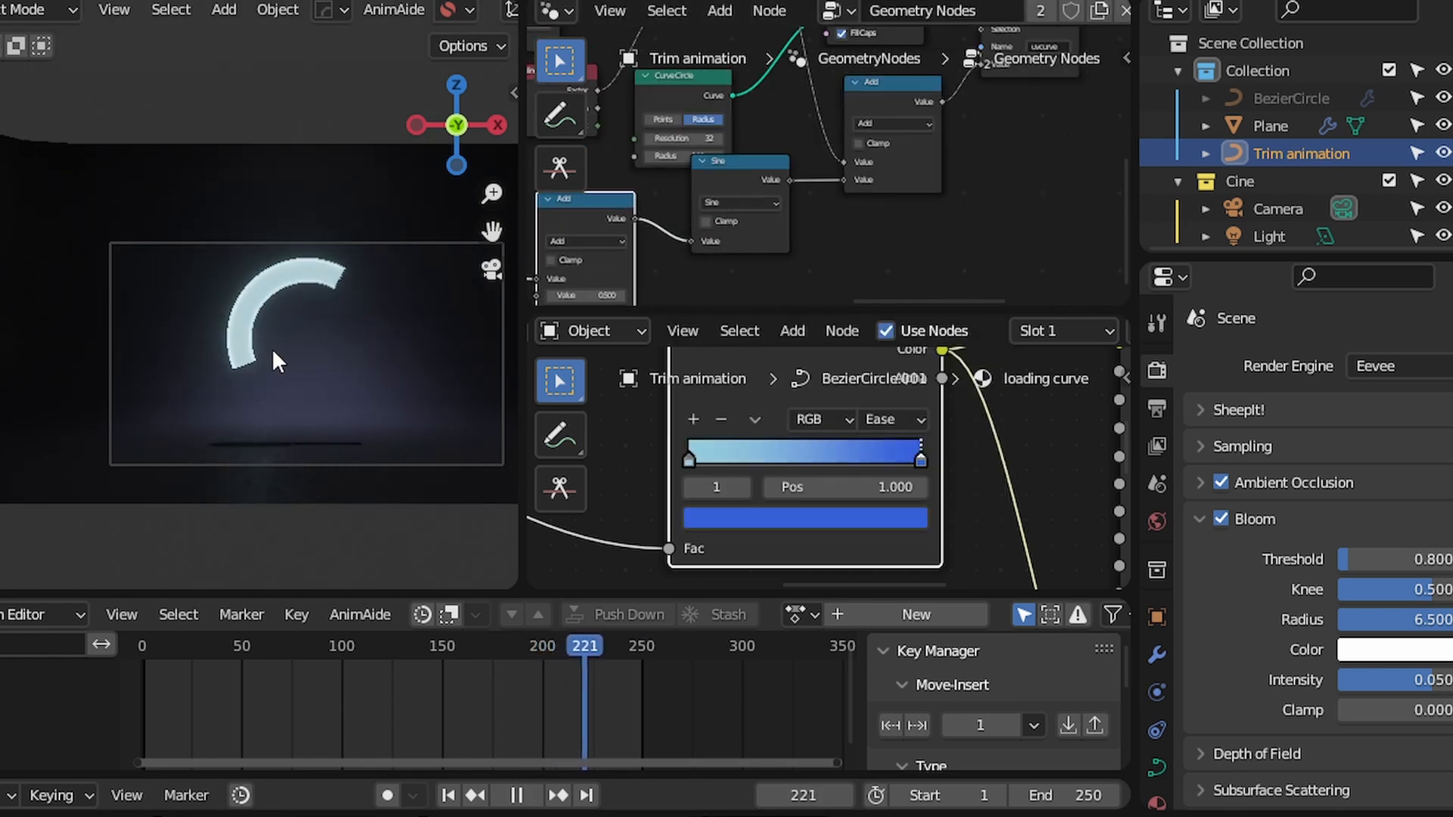
{"action": "middle_click_drag", "start_coordinate": [348, 344], "coordinate": [267, 307], "text": "shift"}
{"action": "scroll", "coordinate": [610, 202], "scroll_direction": "up", "scroll_amount": 2}
{"action": "left_click", "coordinate": [610, 202]}
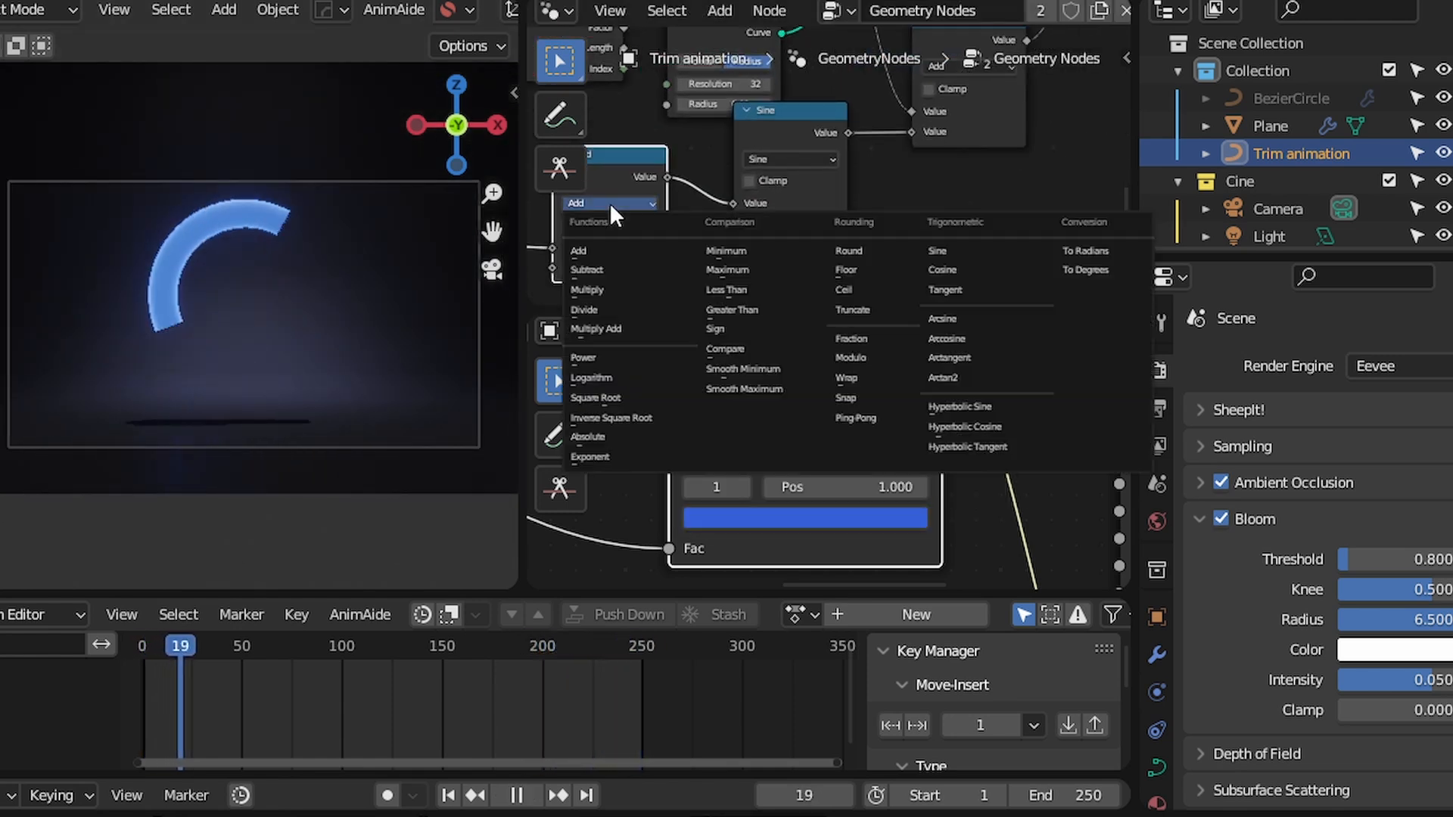
{"action": "left_click", "coordinate": [612, 215]}
{"action": "scroll", "coordinate": [600, 271], "scroll_direction": "up", "scroll_amount": 1}
{"action": "left_click_drag", "start_coordinate": [598, 266], "coordinate": [655, 266]}
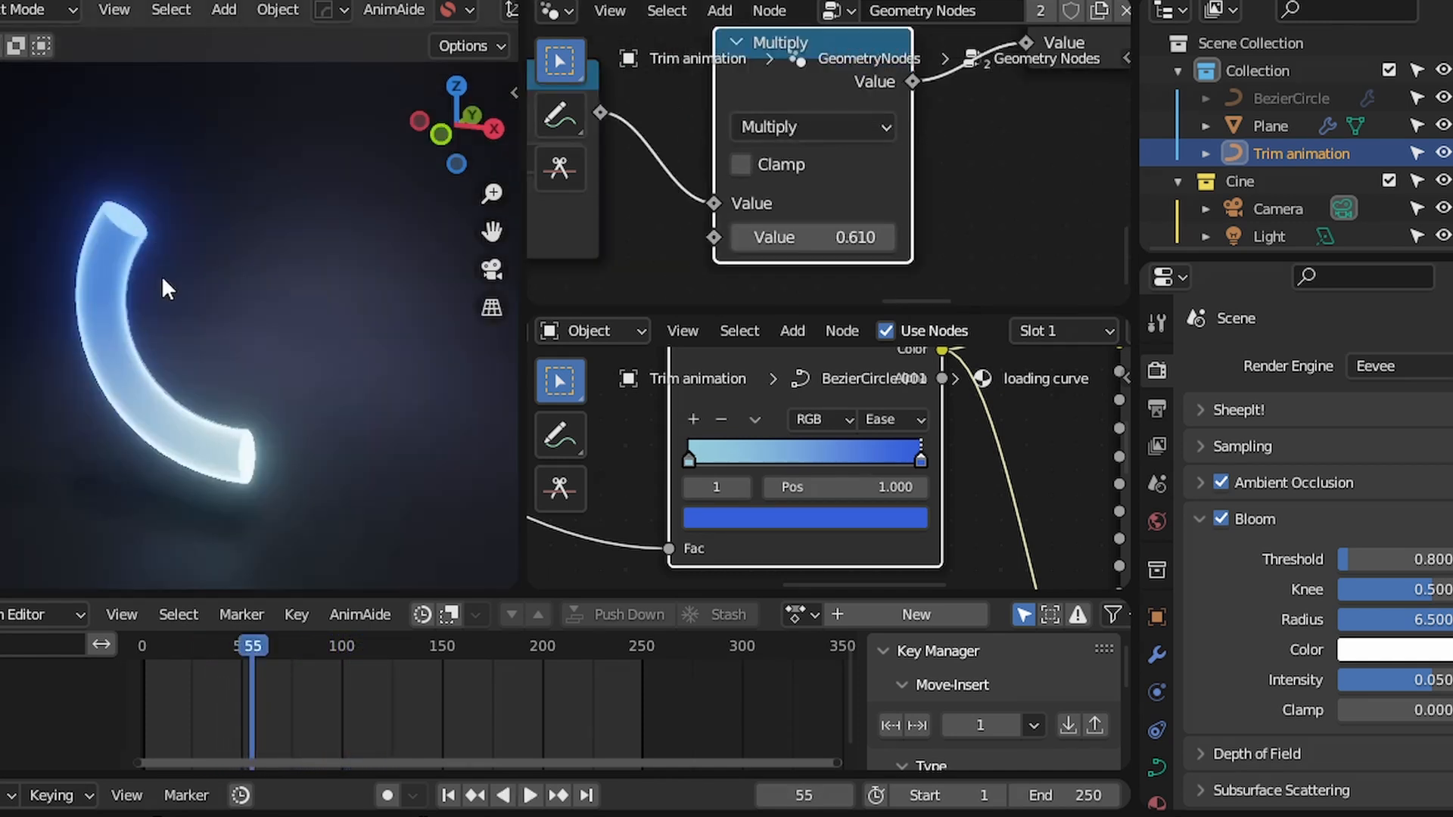
Inspect the tube's end cap up close in solid shading and return to the camera view
{"action": "key", "text": "KP_Decimal"}
{"action": "mouse_move", "coordinate": [129, 227]}
{"action": "middle_mouse_down"}
{"action": "mouse_move", "coordinate": [64, 288]}
{"action": "mouse_move", "coordinate": [175, 289]}
{"action": "middle_mouse_up"}
{"action": "key", "text": "z"}
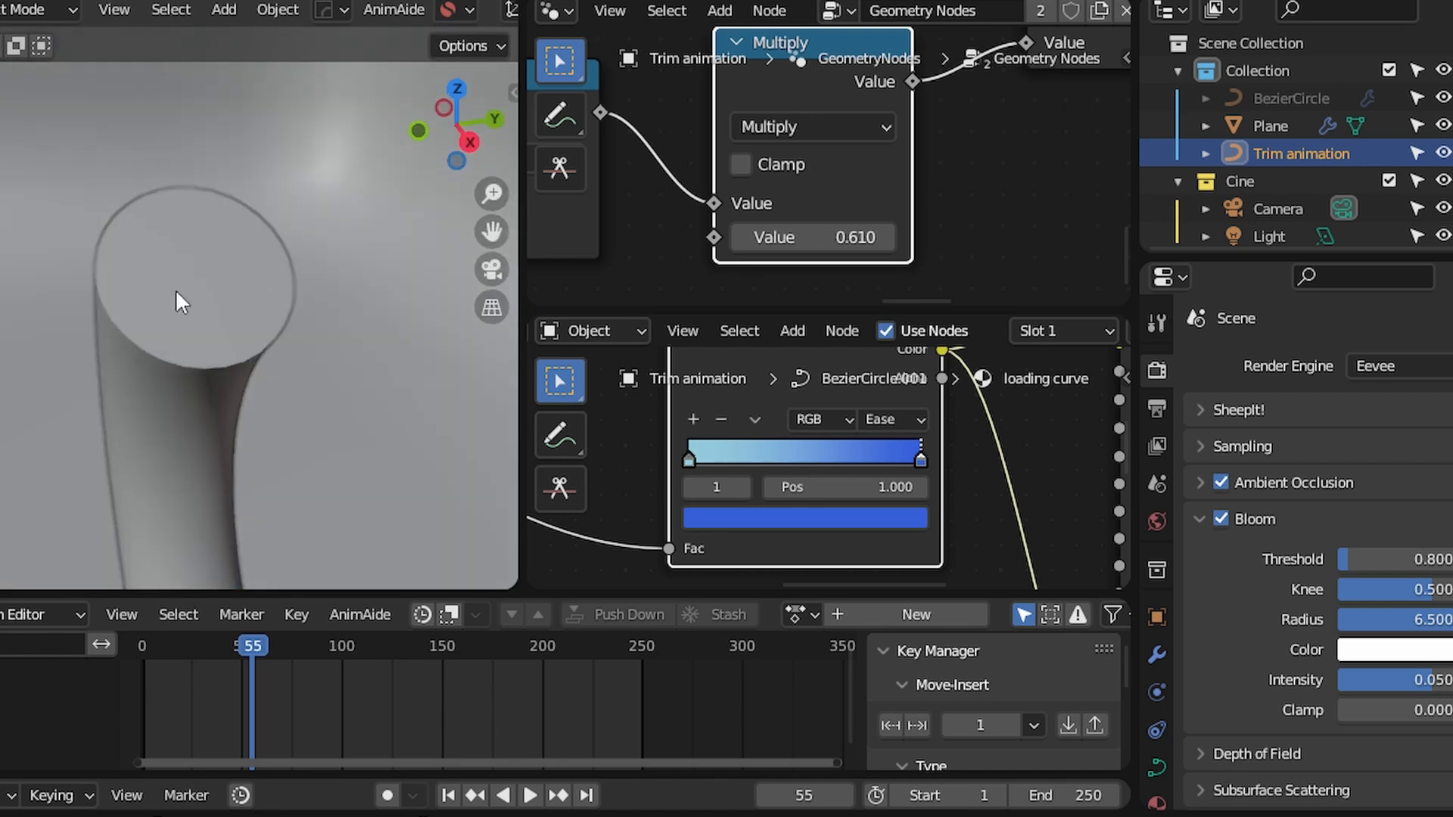
{"action": "key", "text": "shift+z"}
{"action": "key", "text": "z"}
{"action": "key", "text": "z"}
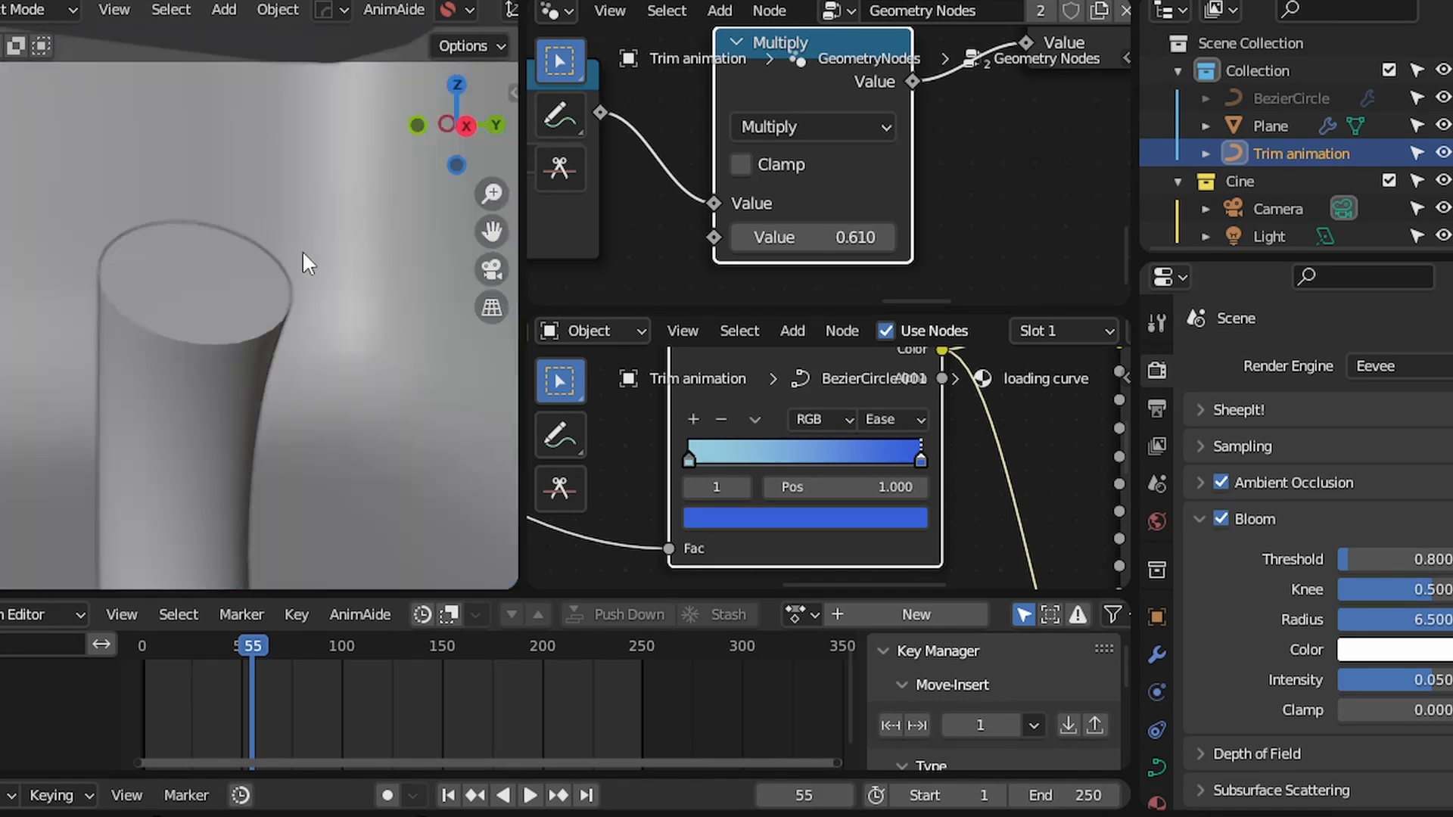
{"action": "mouse_move", "coordinate": [302, 250]}
{"action": "middle_mouse_down"}
{"action": "mouse_move", "coordinate": [153, 272]}
{"action": "mouse_move", "coordinate": [294, 285]}
{"action": "middle_mouse_up"}
{"action": "key", "text": "KP_0"}
{"action": "left_click", "coordinate": [169, 355]}
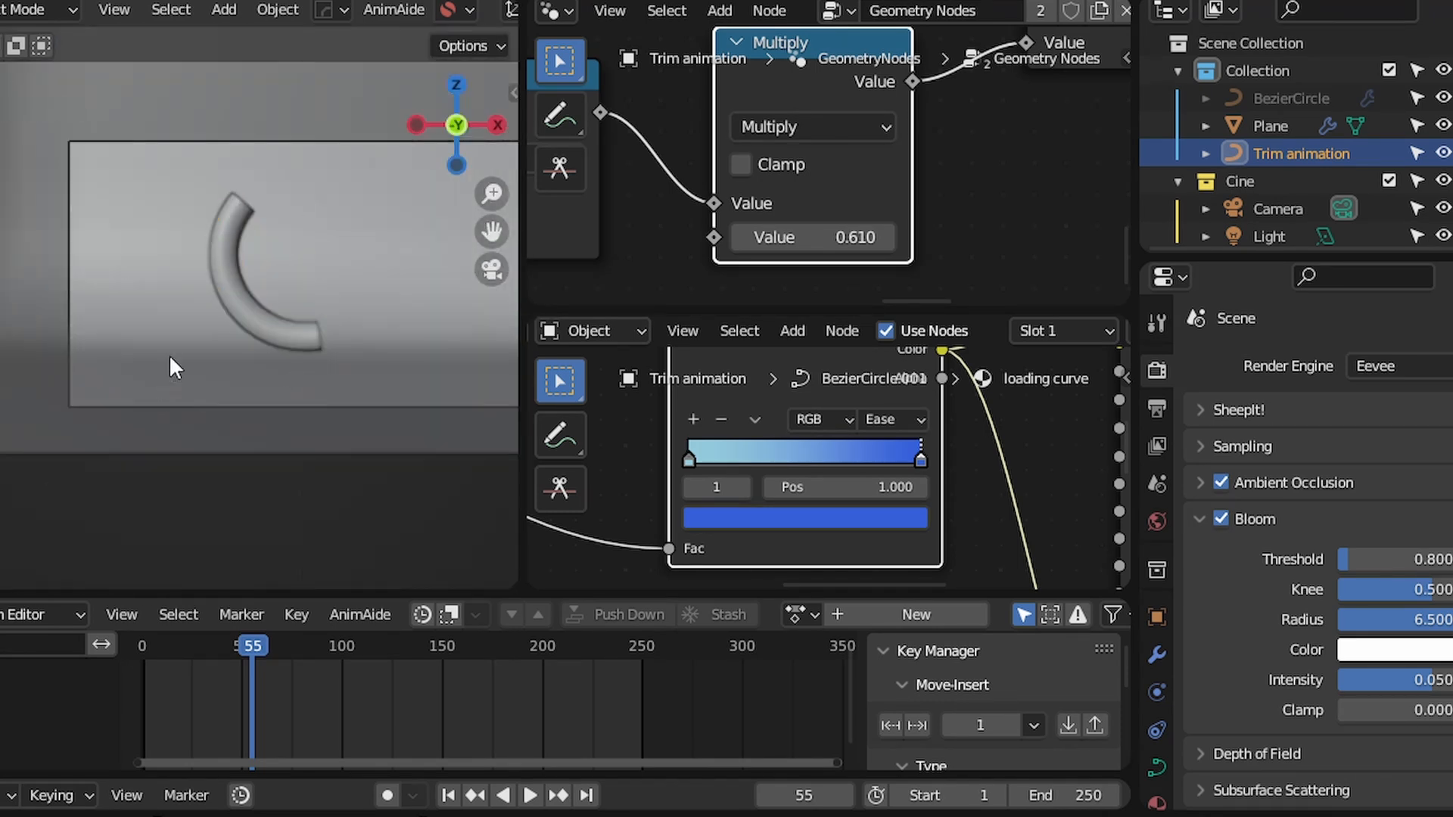
Add a Bevel modifier to the Trim animation curve
{"action": "left_click", "coordinate": [1160, 647]}
{"action": "left_click", "coordinate": [1326, 365]}
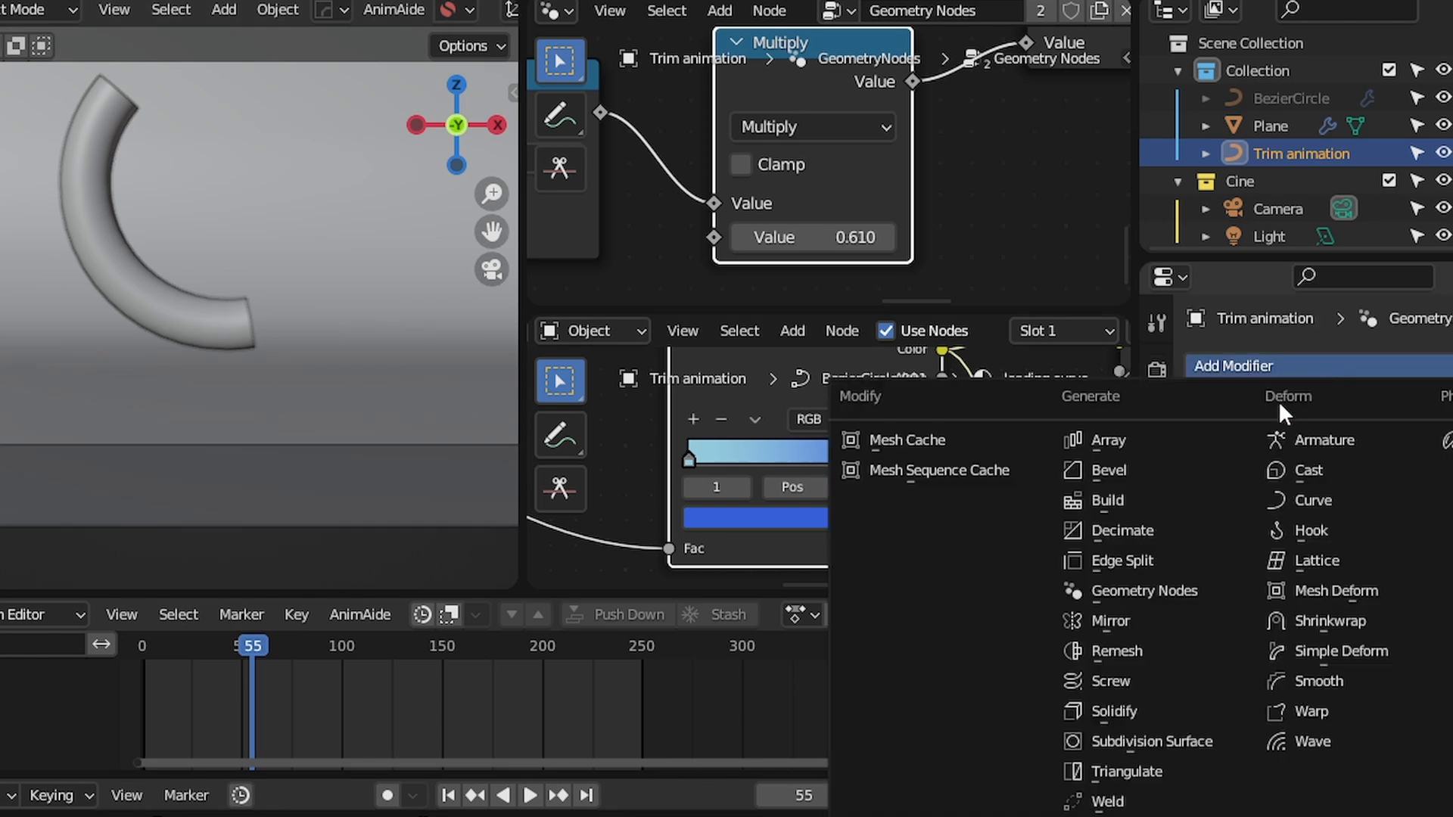
{"action": "left_click", "coordinate": [1135, 471]}
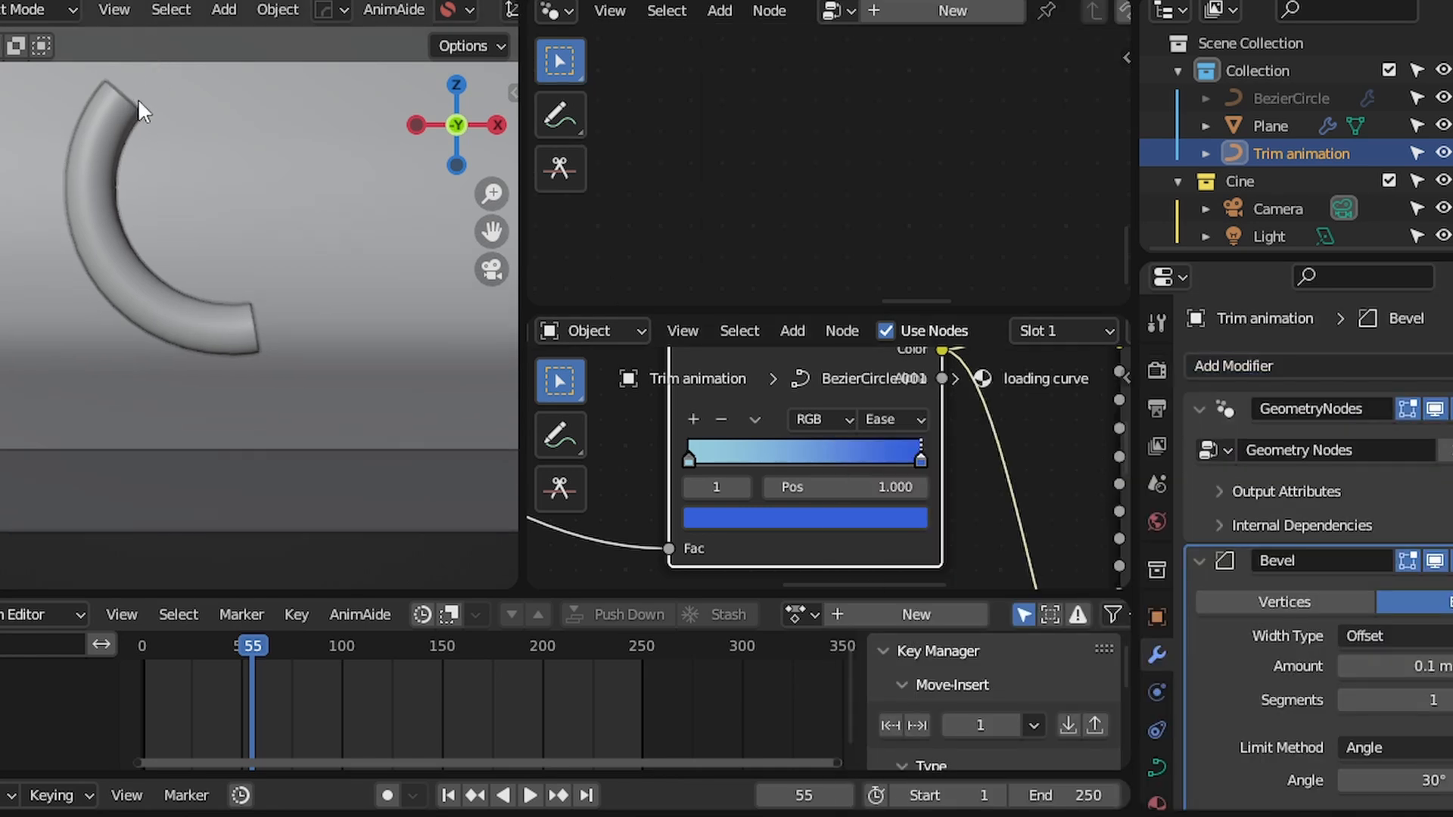
Switch the viewport to wireframe and examine the mesh edges around the tube's end cap
{"action": "key", "text": "z"}
{"action": "left_click", "coordinate": [393, 407]}
{"action": "scroll", "coordinate": [393, 407], "scroll_direction": "up", "scroll_amount": 4}
{"action": "middle_click_drag", "start_coordinate": [393, 407], "coordinate": [294, 393]}
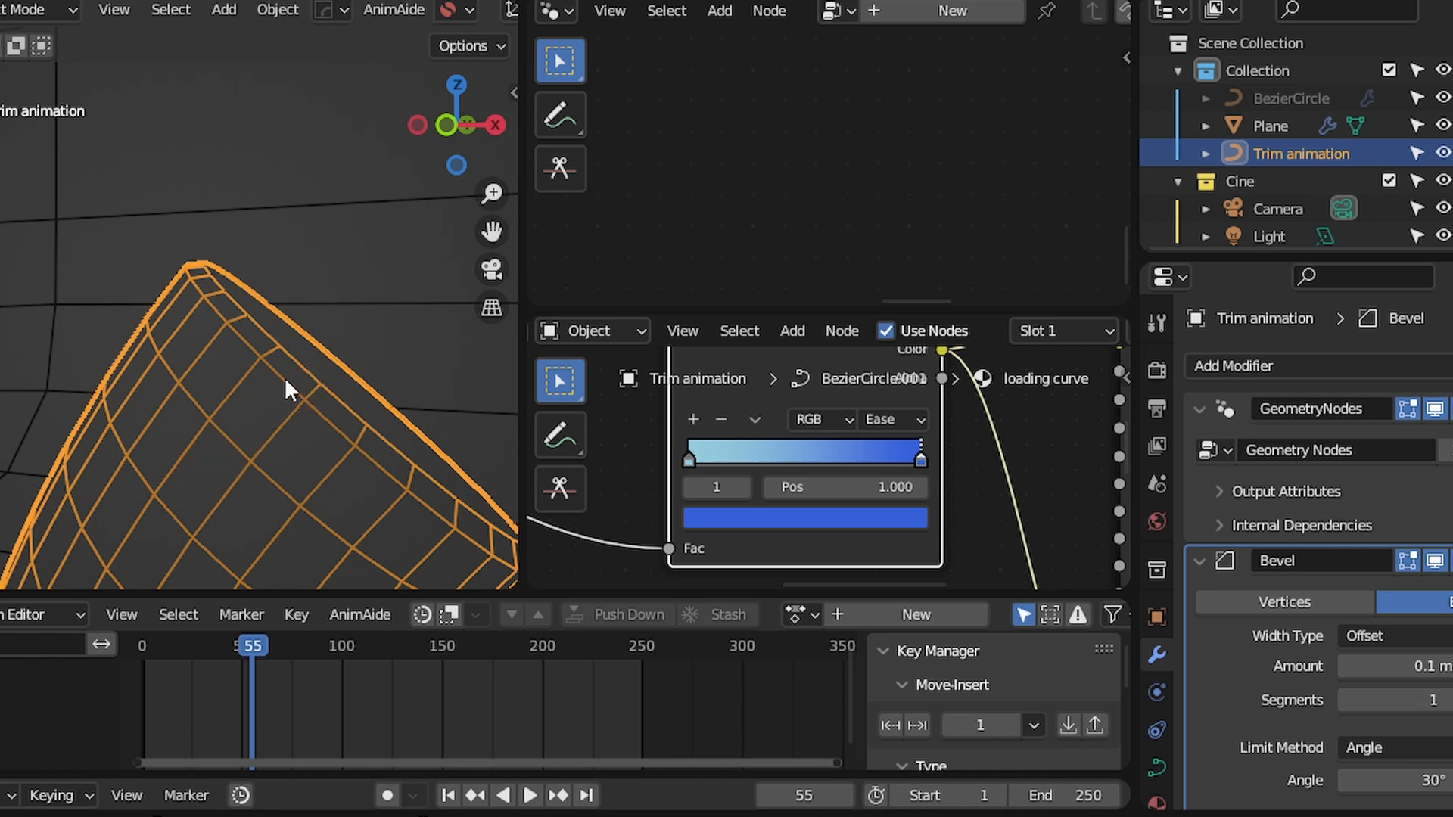
{"action": "left_click_drag", "start_coordinate": [281, 378], "coordinate": [364, 448]}
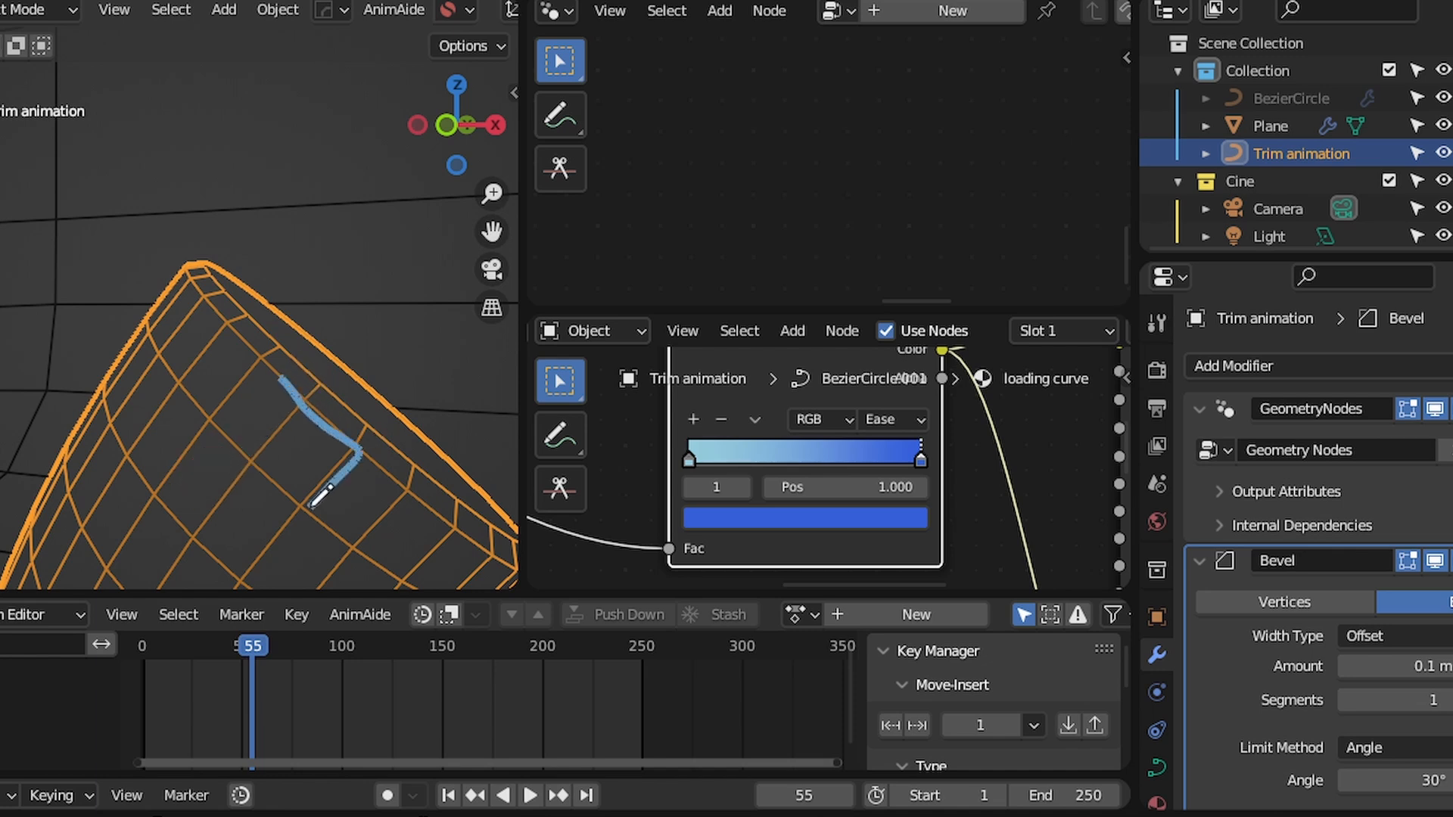
{"action": "mouse_move", "coordinate": [307, 507]}
{"action": "middle_mouse_down", "text": "shift"}
{"action": "mouse_move", "coordinate": [284, 452]}
{"action": "mouse_move", "coordinate": [240, 429]}
{"action": "middle_mouse_up", "text": "shift"}
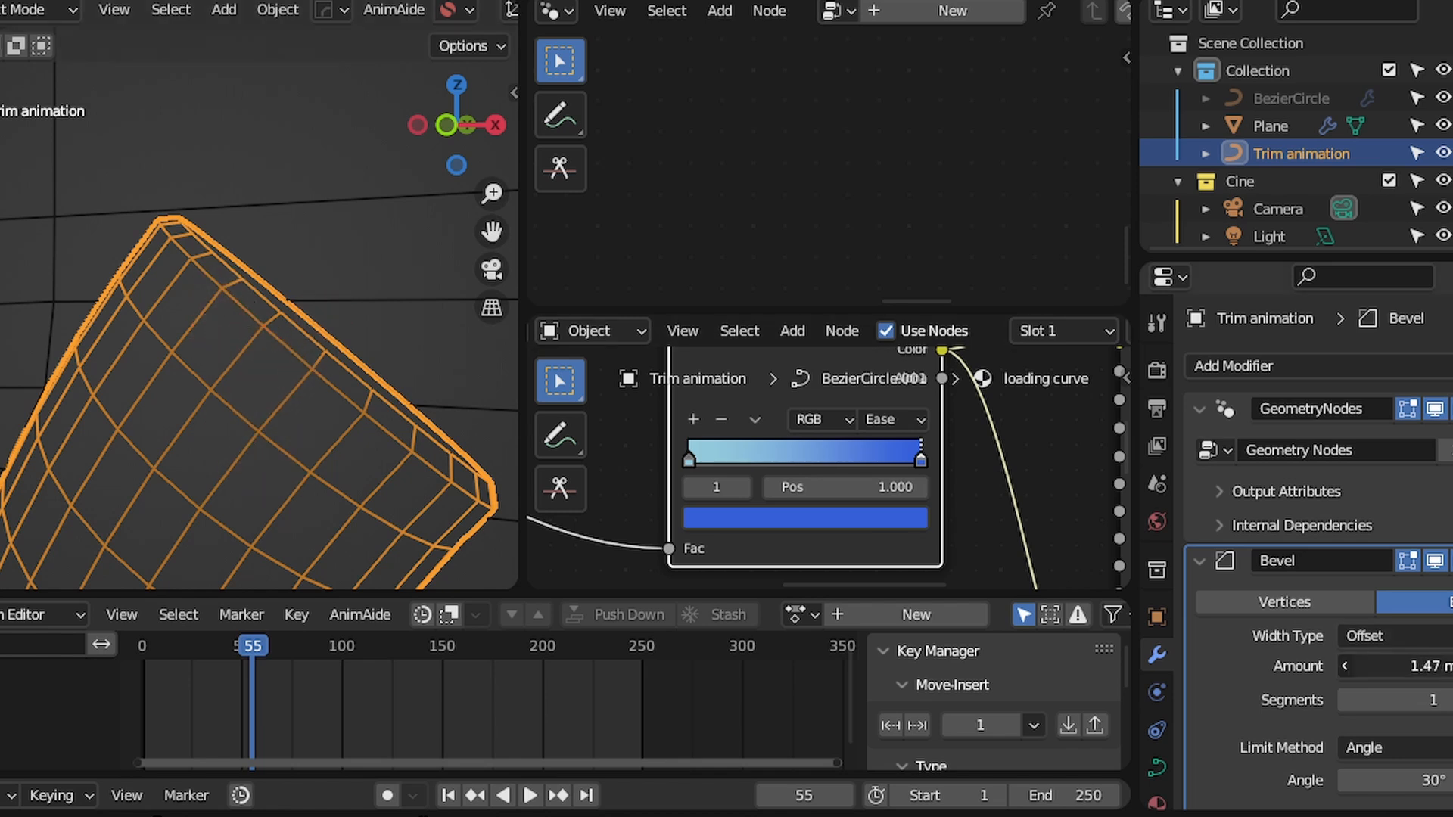
{"action": "scroll", "coordinate": [1402, 660], "scroll_direction": "down", "scroll_amount": 3}
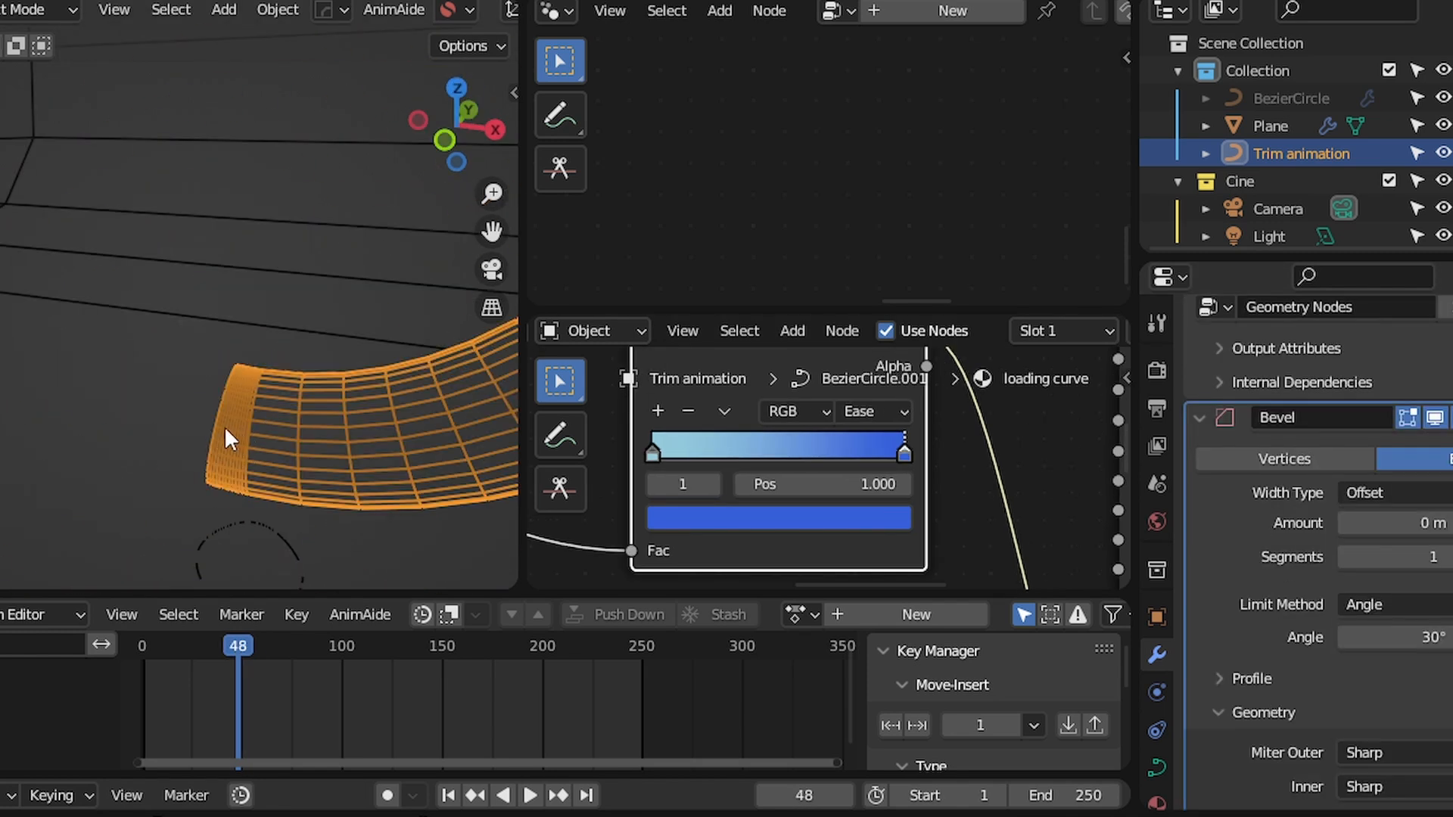
{"action": "scroll", "coordinate": [224, 426], "scroll_direction": "up", "scroll_amount": 2}
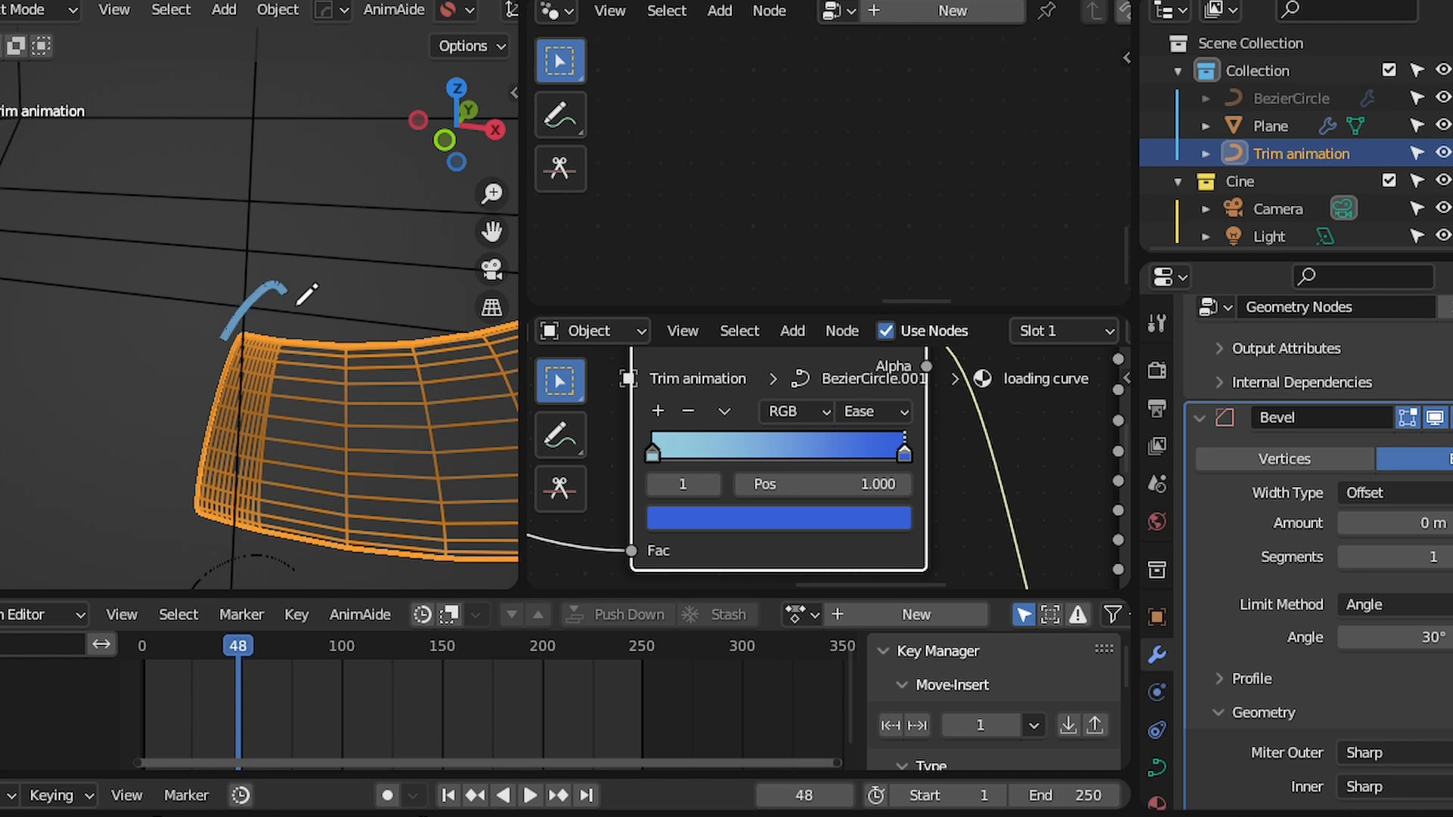
{"action": "scroll", "coordinate": [1293, 498], "scroll_direction": "down", "scroll_amount": 3}
{"action": "scroll", "coordinate": [1294, 494], "scroll_direction": "up", "scroll_amount": 5}
Remove the Bevel modifier from the Trim animation curve, keeping the Geometry Nodes modifier
{"action": "key", "text": "x"}
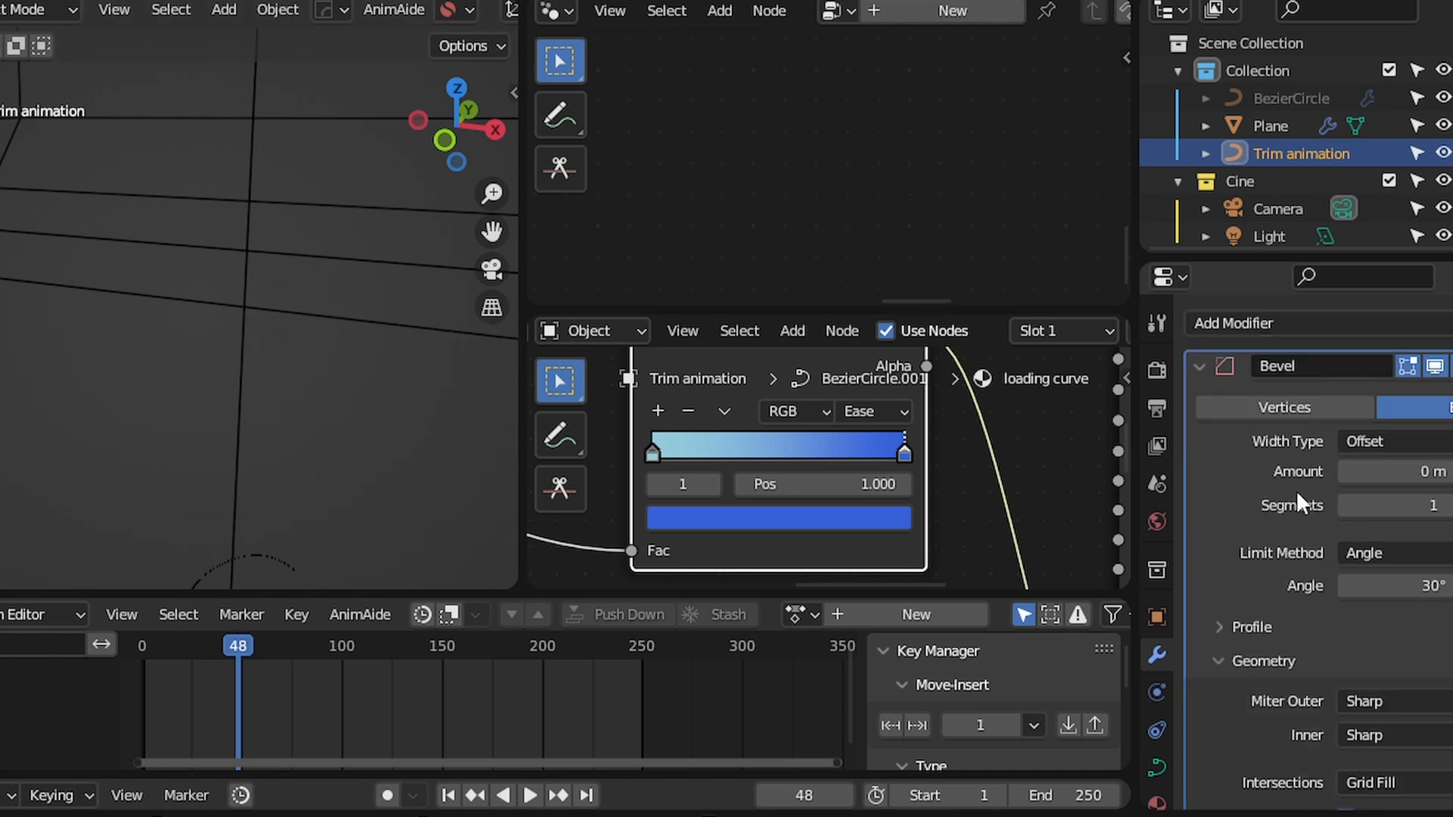
{"action": "key", "text": "ctrl+z"}
{"action": "key", "text": "x"}
Examine the material and geometry node trees alongside the wireframe of the tube's dense end
{"action": "scroll", "coordinate": [787, 407], "scroll_direction": "down", "scroll_amount": 15}
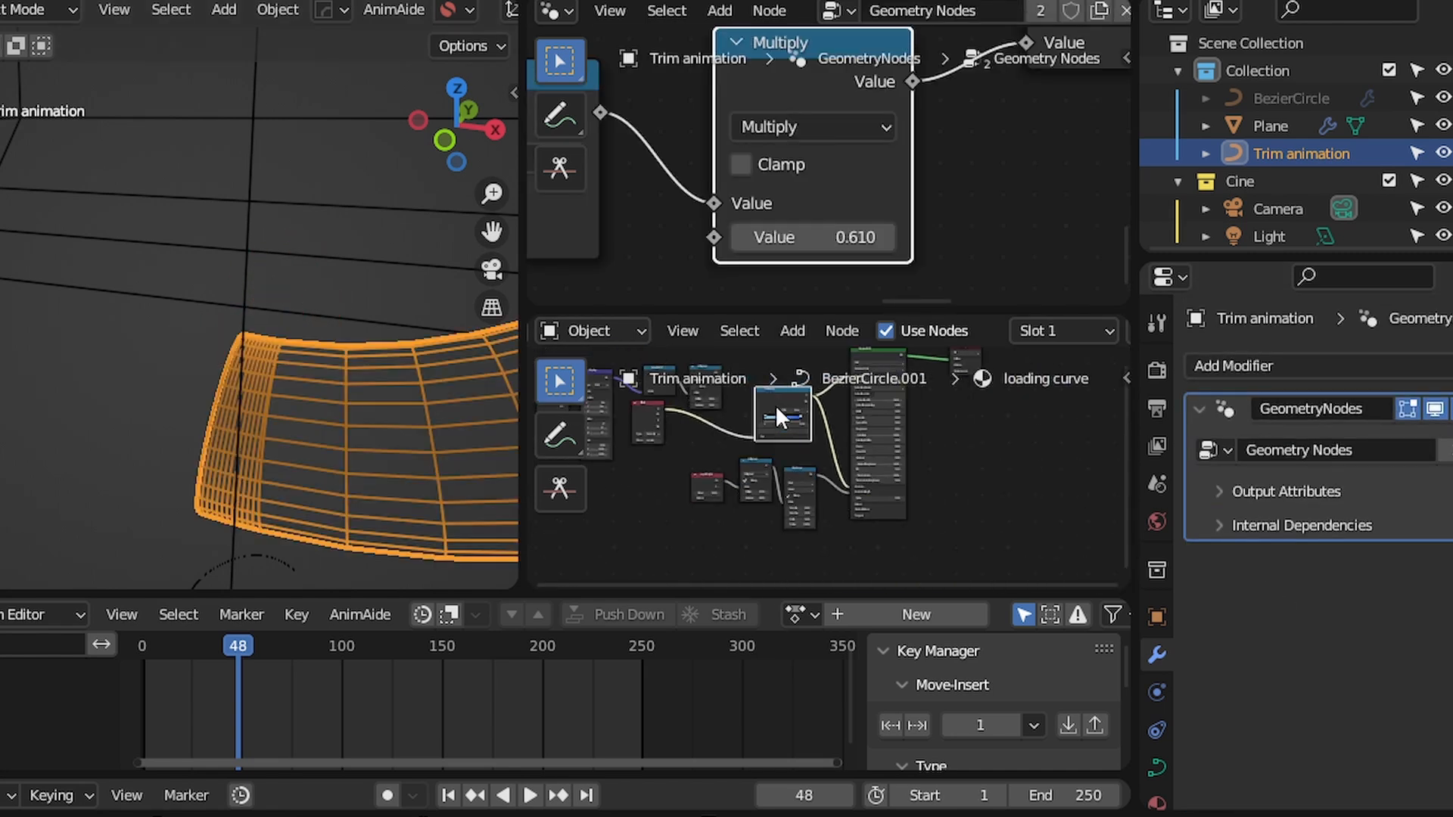
{"action": "middle_click_drag", "start_coordinate": [761, 409], "coordinate": [781, 460]}
{"action": "scroll", "coordinate": [782, 200], "scroll_direction": "down", "scroll_amount": 15}
{"action": "scroll", "coordinate": [360, 331], "scroll_direction": "down", "scroll_amount": 4}
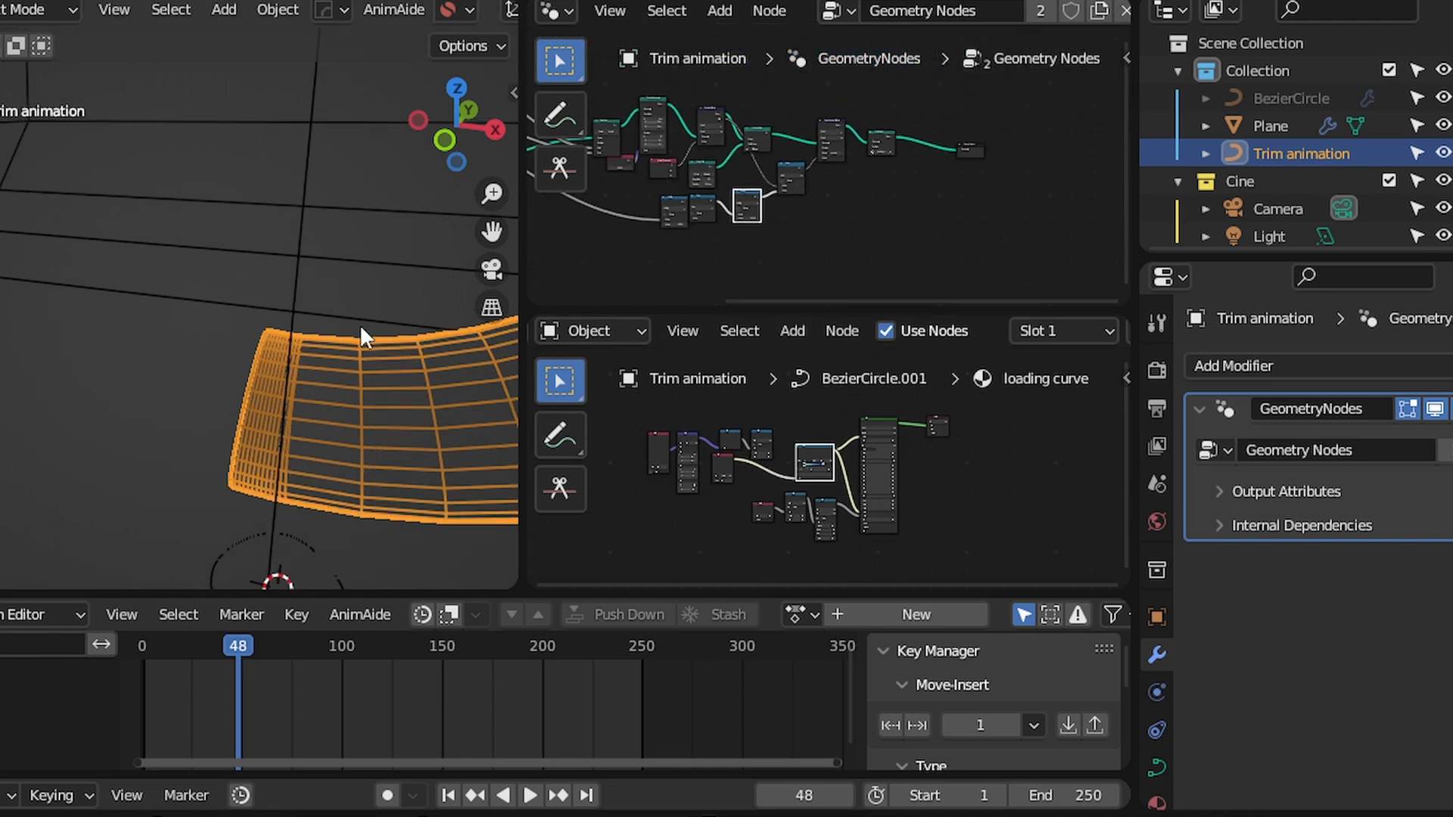
{"action": "middle_click_drag", "start_coordinate": [667, 239], "coordinate": [684, 265]}
{"action": "scroll", "coordinate": [667, 205], "scroll_direction": "up", "scroll_amount": 5}
{"action": "middle_click_drag", "start_coordinate": [666, 205], "coordinate": [861, 249]}
{"action": "scroll", "coordinate": [925, 199], "scroll_direction": "down", "scroll_amount": 5}
{"action": "scroll", "coordinate": [827, 247], "scroll_direction": "up", "scroll_amount": 2}
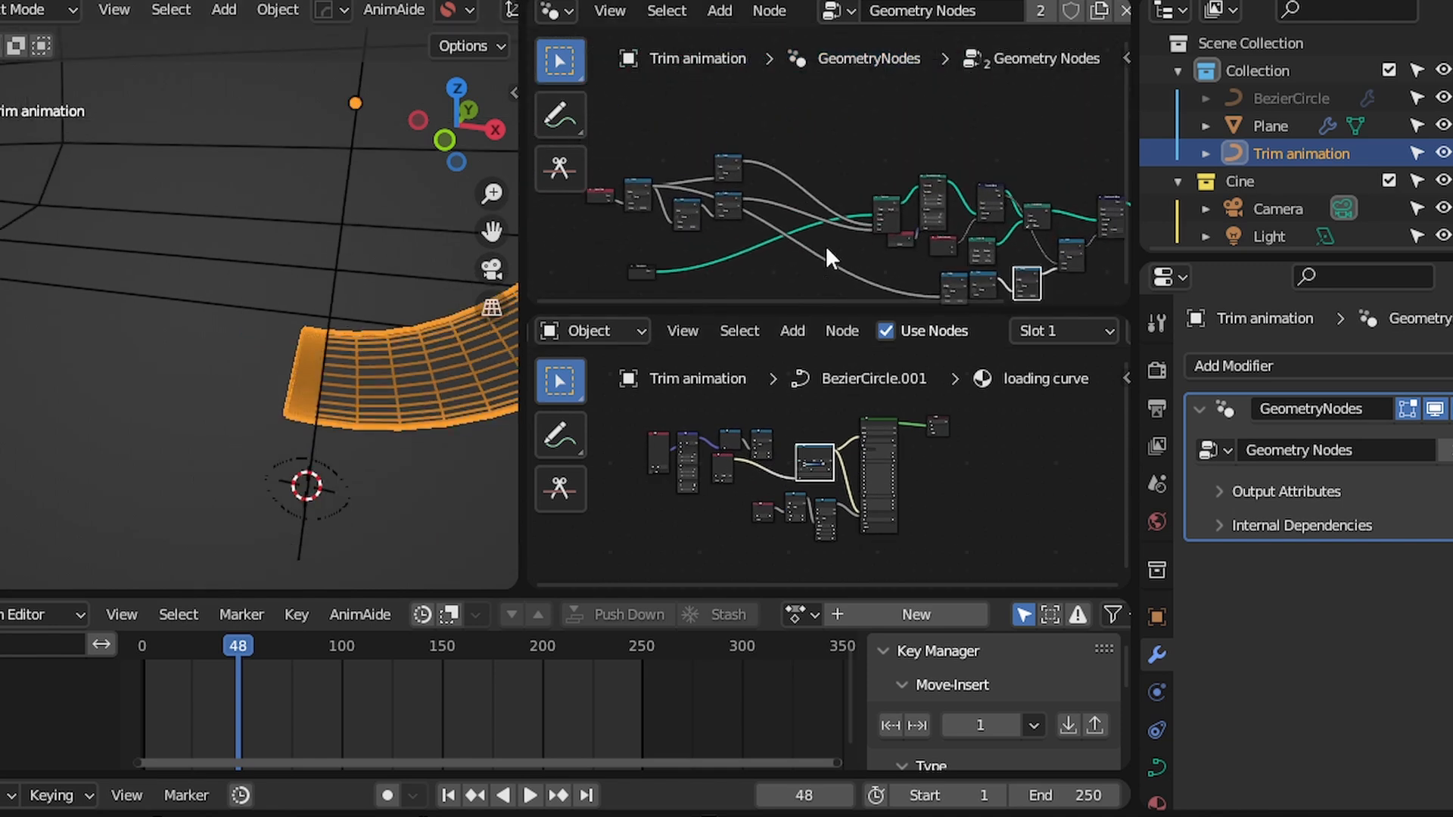
{"action": "middle_click_drag", "start_coordinate": [362, 347], "coordinate": [338, 331], "text": "shift"}
{"action": "scroll", "coordinate": [333, 331], "scroll_direction": "up", "scroll_amount": 3}
{"action": "scroll", "coordinate": [313, 338], "scroll_direction": "up", "scroll_amount": 5}
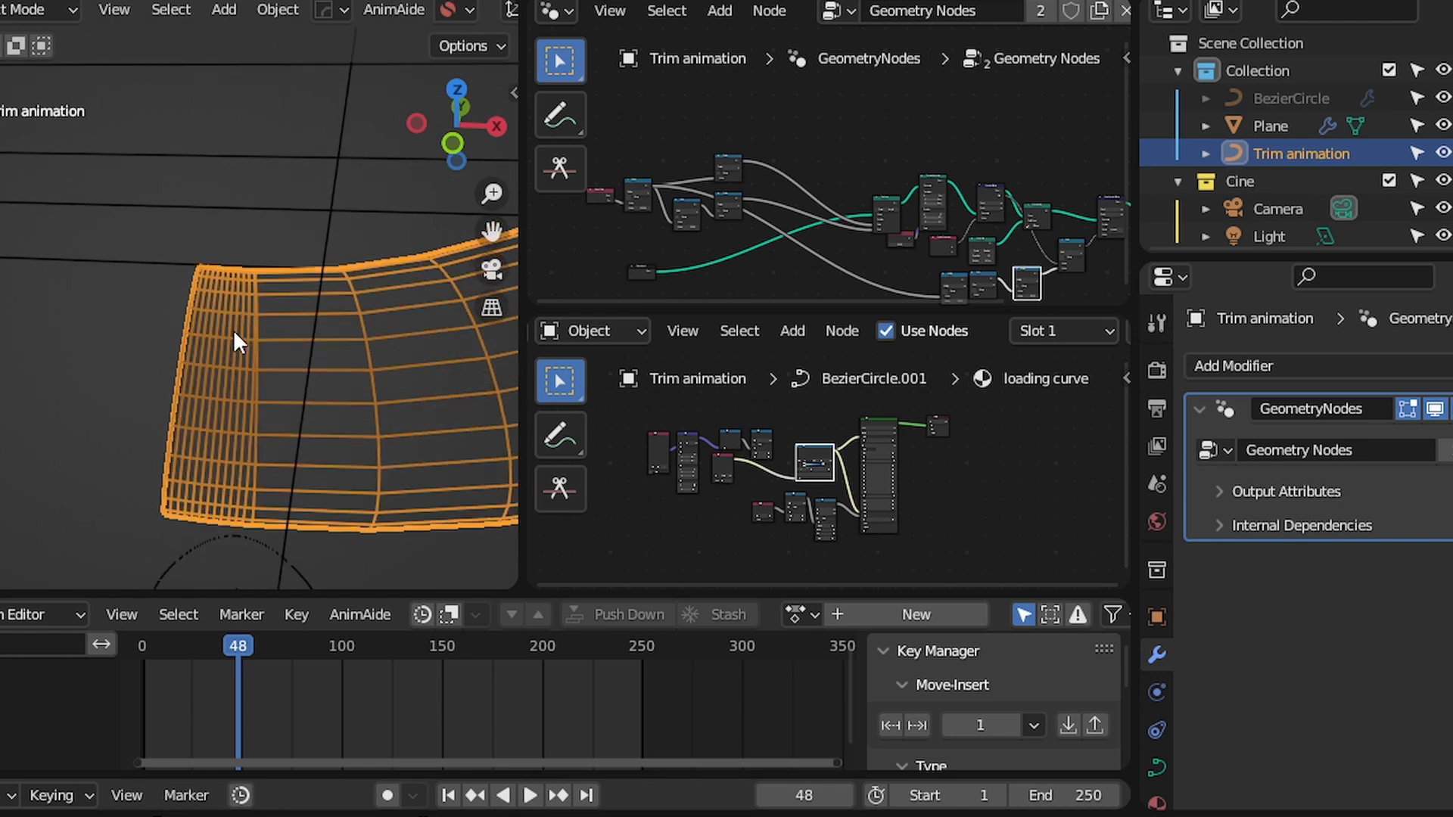
Space the Trim Curve node away from the transform node that follows it in the geometry node tree
{"action": "scroll", "coordinate": [919, 189], "scroll_direction": "up", "scroll_amount": 6}
{"action": "left_click_drag", "start_coordinate": [779, 216], "coordinate": [660, 135]}
{"action": "middle_click_drag", "start_coordinate": [667, 157], "coordinate": [962, 136]}
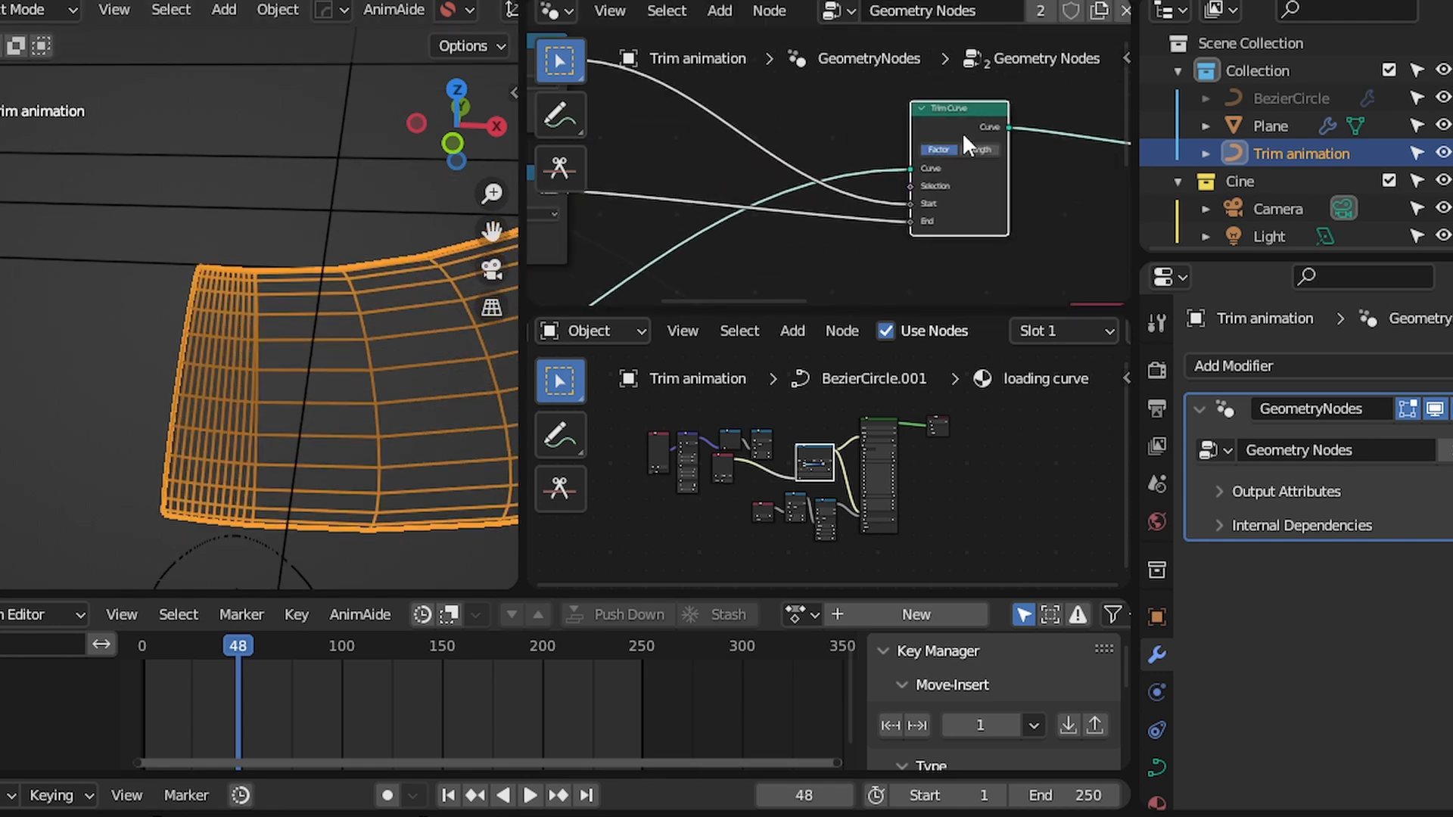
{"action": "scroll", "coordinate": [855, 171], "scroll_direction": "down", "scroll_amount": 11}
{"action": "scroll", "coordinate": [791, 224], "scroll_direction": "up", "scroll_amount": 5}
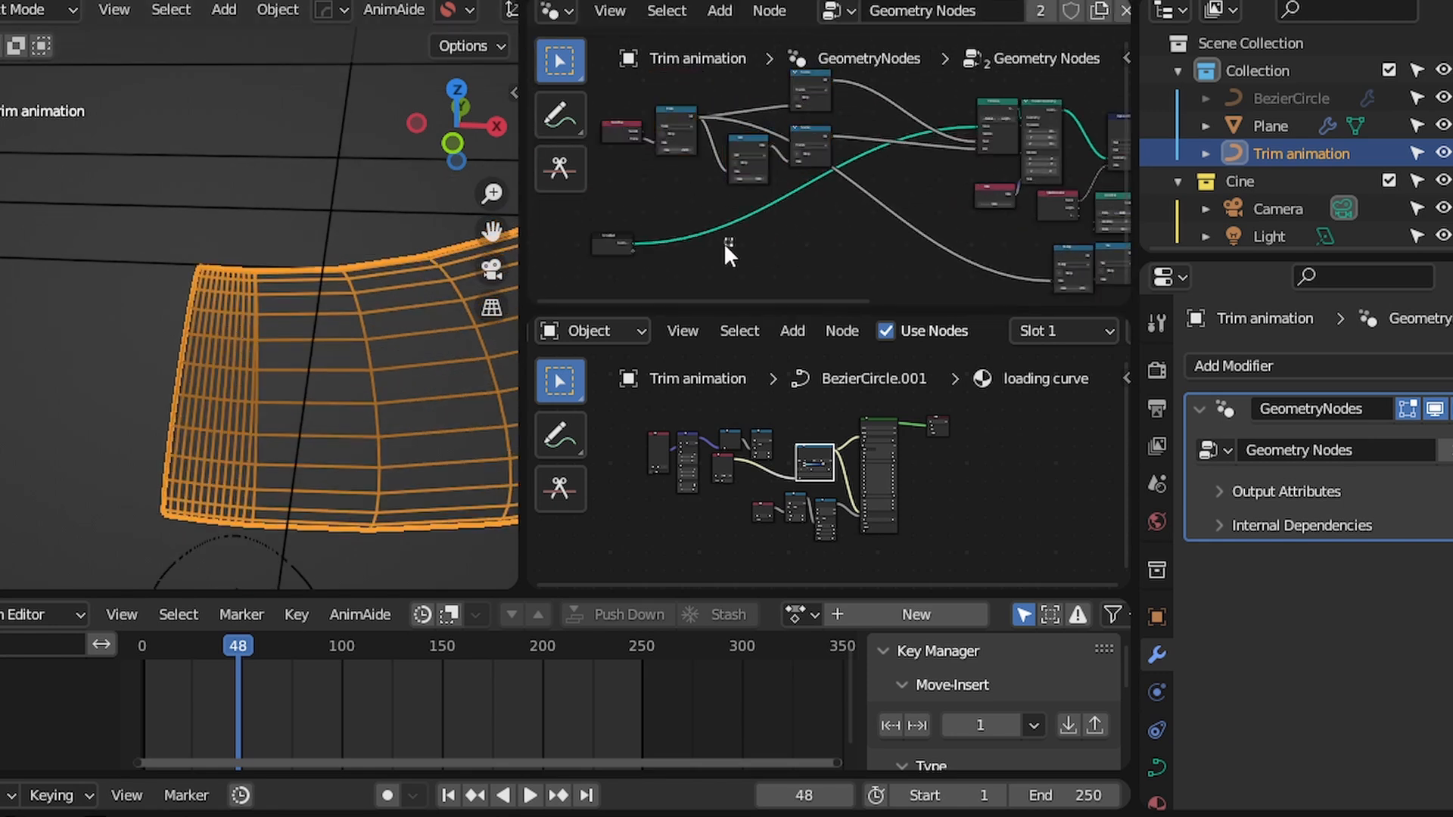
{"action": "left_click_drag", "start_coordinate": [606, 233], "coordinate": [914, 157]}
{"action": "scroll", "coordinate": [929, 148], "scroll_direction": "up", "scroll_amount": 5}
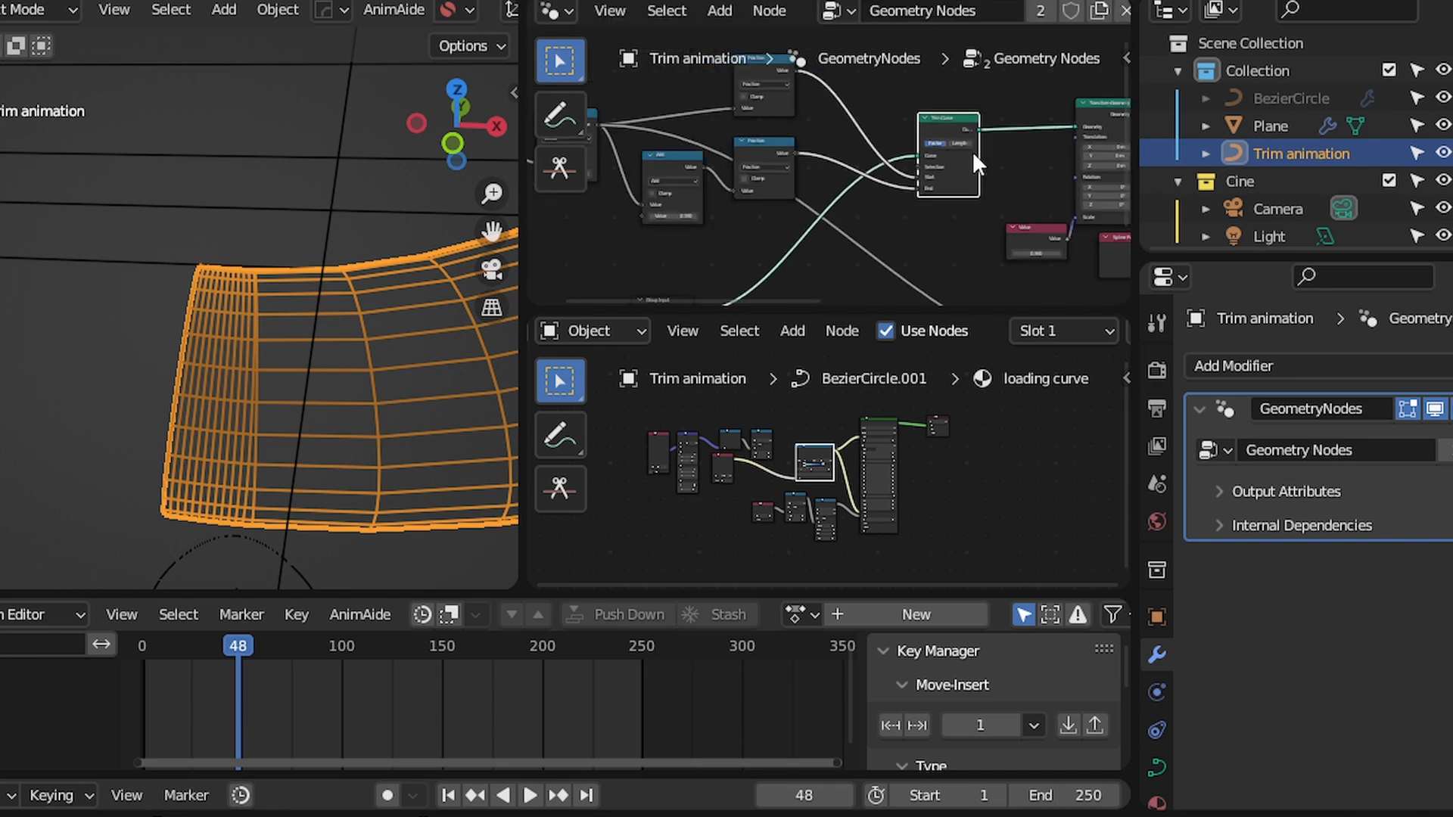
{"action": "middle_click_drag", "start_coordinate": [821, 226], "coordinate": [941, 107]}
Add a Curve to Points node beside the Group Input node
{"action": "key", "text": "shift+a"}
{"action": "type", "text": "to p"}
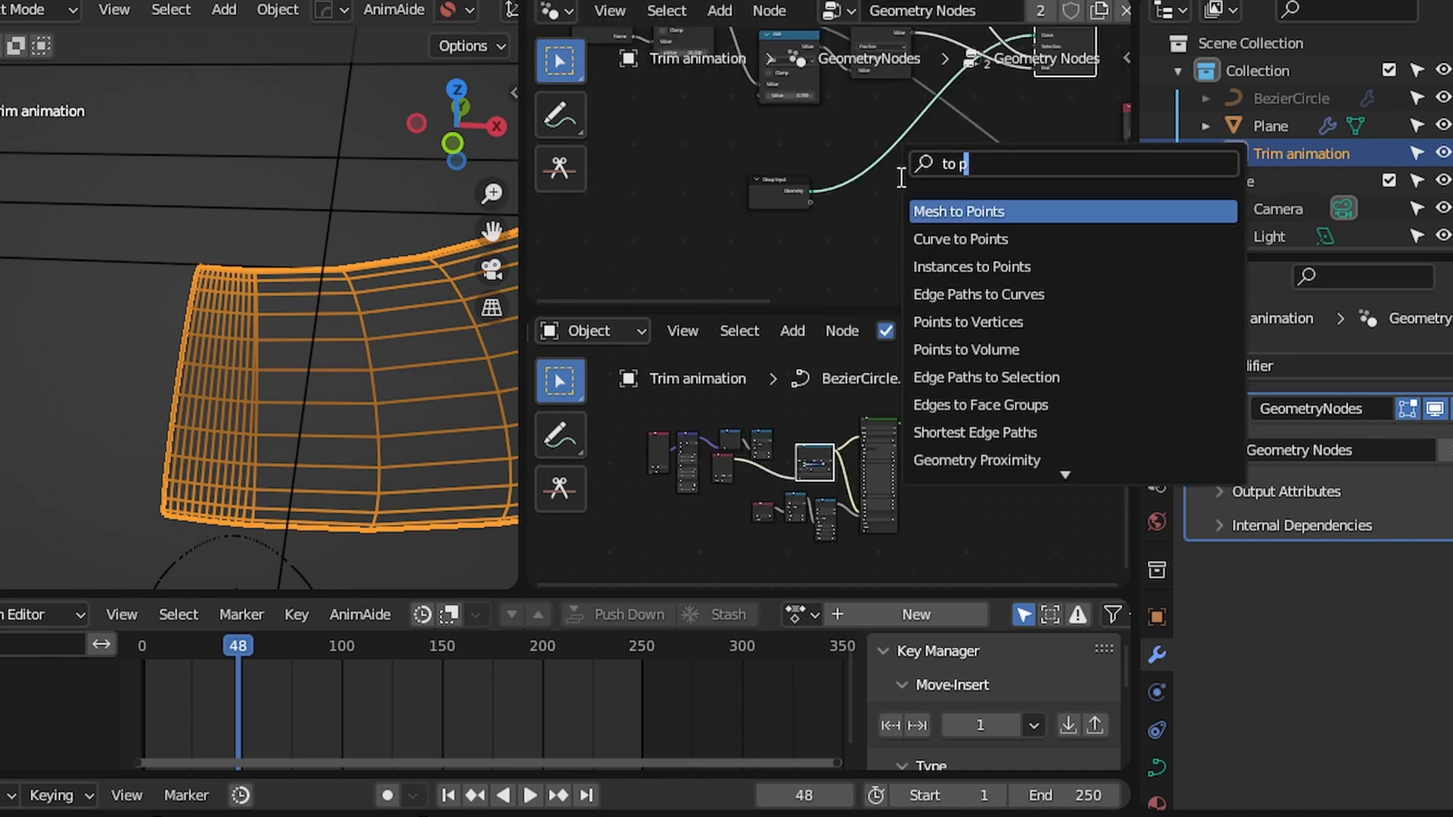
{"action": "type", "text": "oin"}
{"action": "key", "text": "Down"}
{"action": "key", "text": "Return"}
{"action": "left_click", "coordinate": [900, 175]}
{"action": "scroll", "coordinate": [840, 185], "scroll_direction": "up", "scroll_amount": 1}
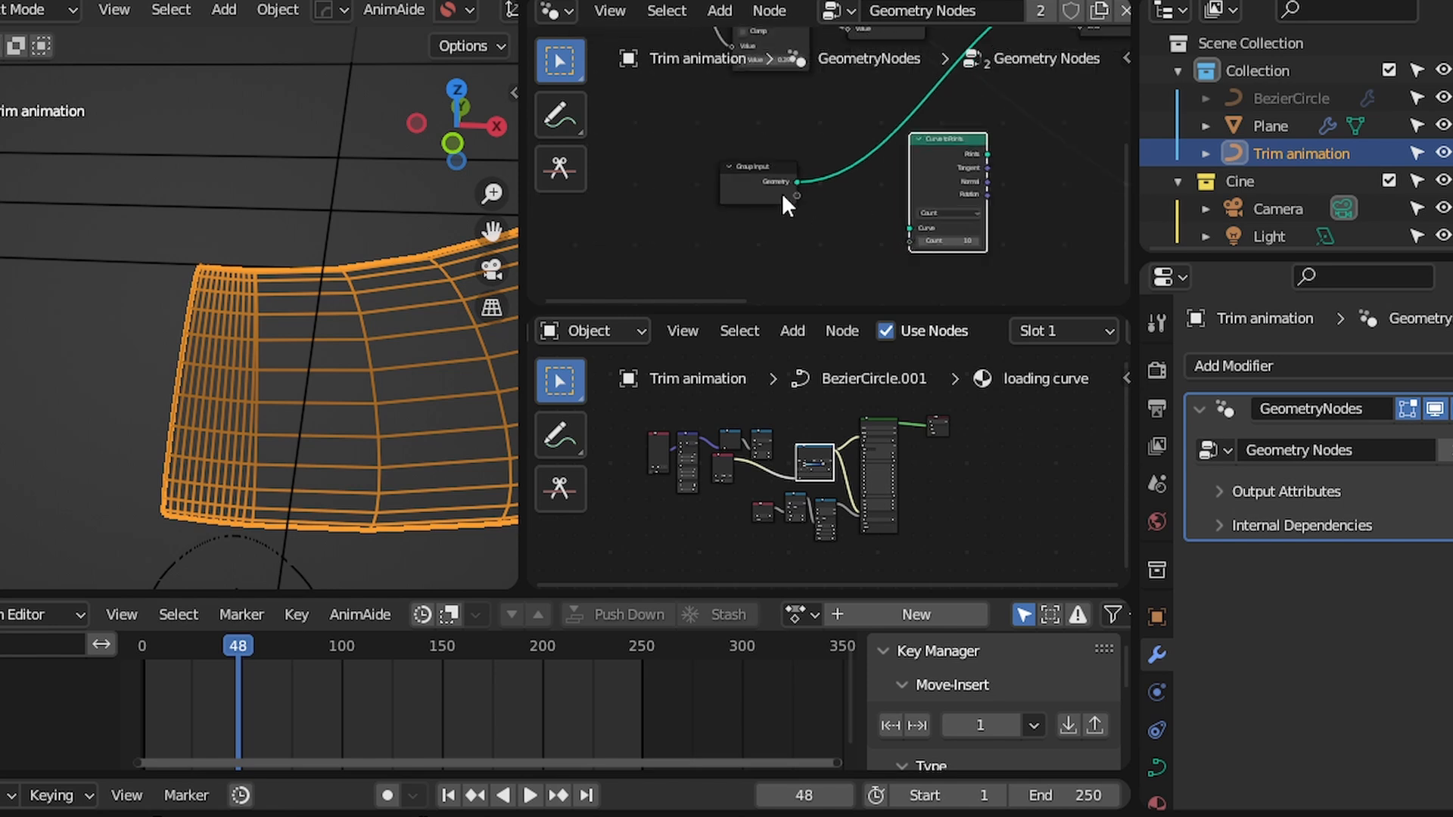
Join the curve points with the Trim Curve output through a Join Geometry node and preview the joined result with a Viewer
{"action": "middle_click_drag", "start_coordinate": [941, 216], "coordinate": [790, 270]}
{"action": "scroll", "coordinate": [790, 269], "scroll_direction": "down", "scroll_amount": 1}
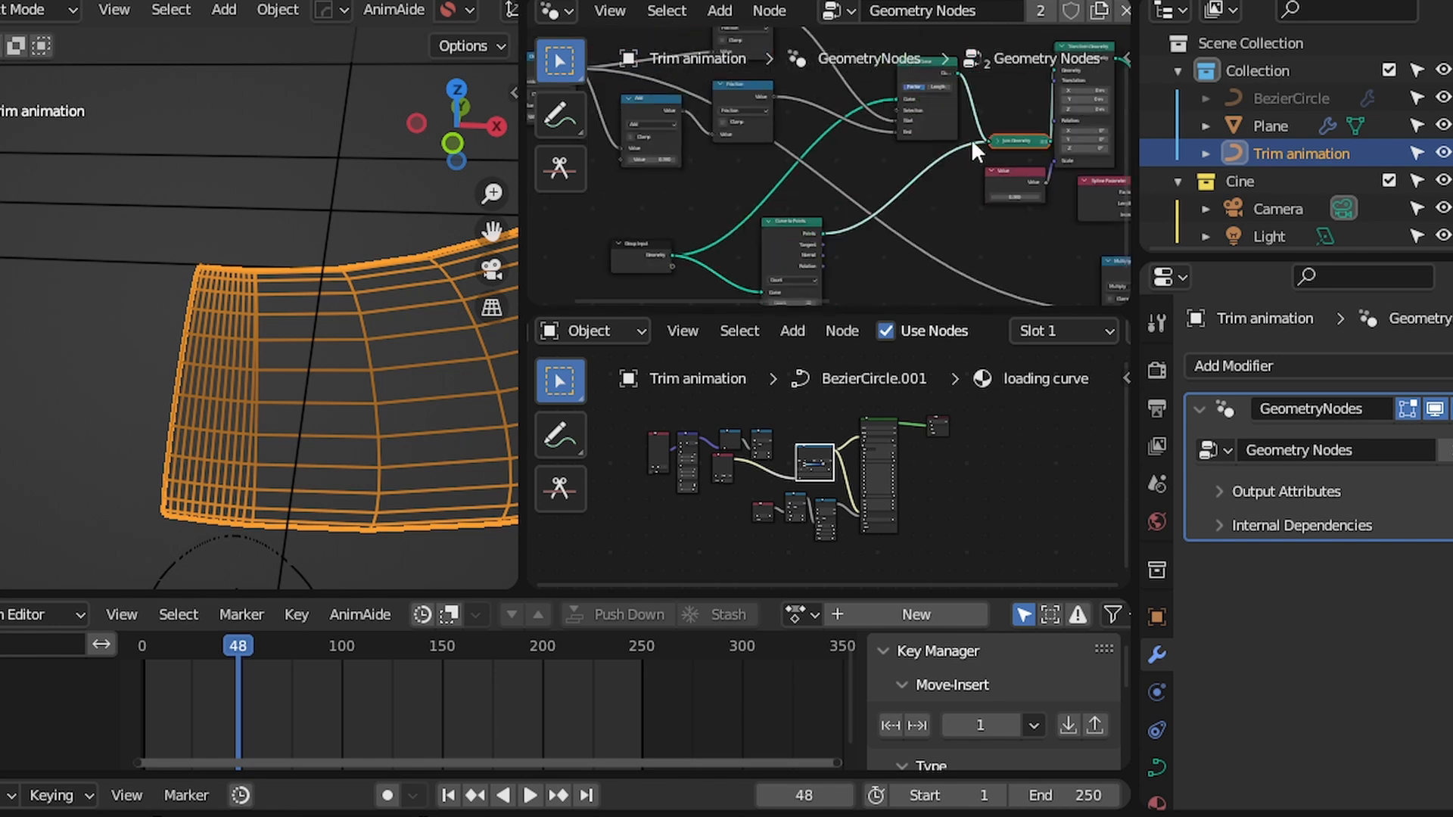
{"action": "left_click", "coordinate": [1007, 138], "text": "ctrl+shift"}
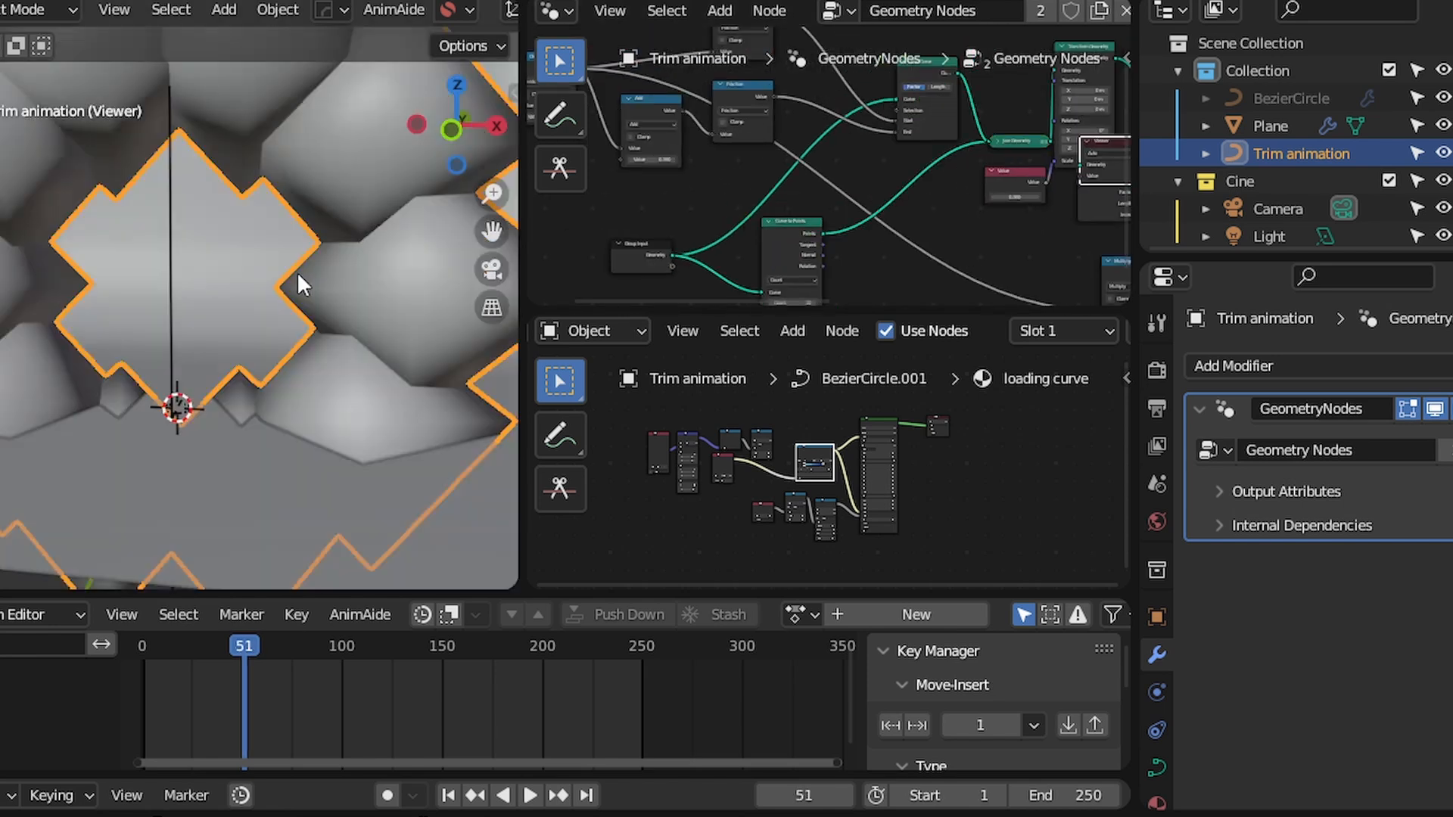
{"action": "scroll", "coordinate": [944, 163], "scroll_direction": "up", "scroll_amount": 1}
{"action": "middle_click_drag", "start_coordinate": [944, 163], "coordinate": [923, 226]}
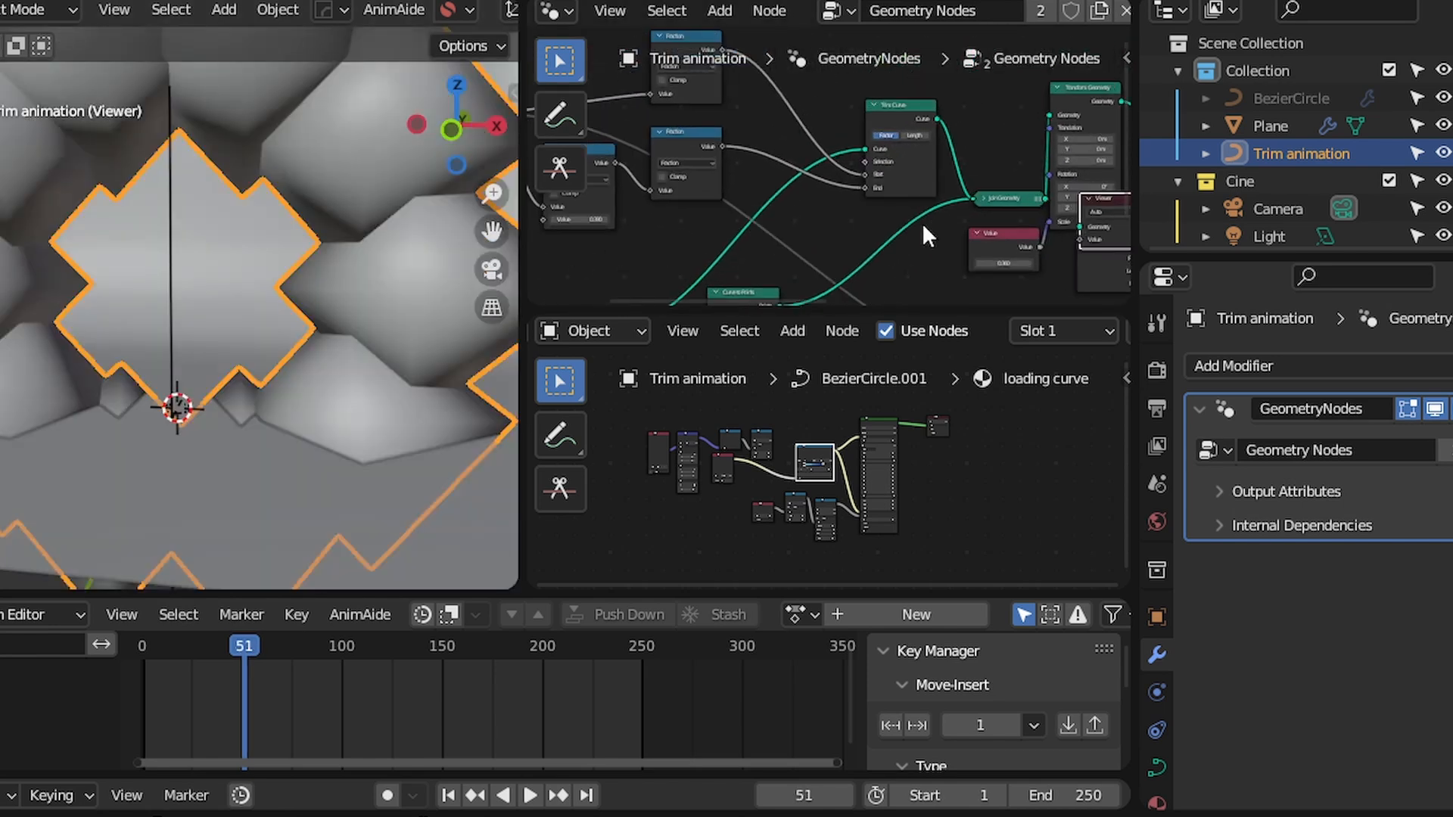
Insert a Set Point Radius node after Curve to Points with a radius of 0.08 m
{"action": "middle_click_drag", "start_coordinate": [824, 291], "coordinate": [881, 170]}
{"action": "scroll", "coordinate": [848, 231], "scroll_direction": "up", "scroll_amount": 5}
{"action": "key", "text": "shift+a"}
{"action": "type", "text": "sset spo"}
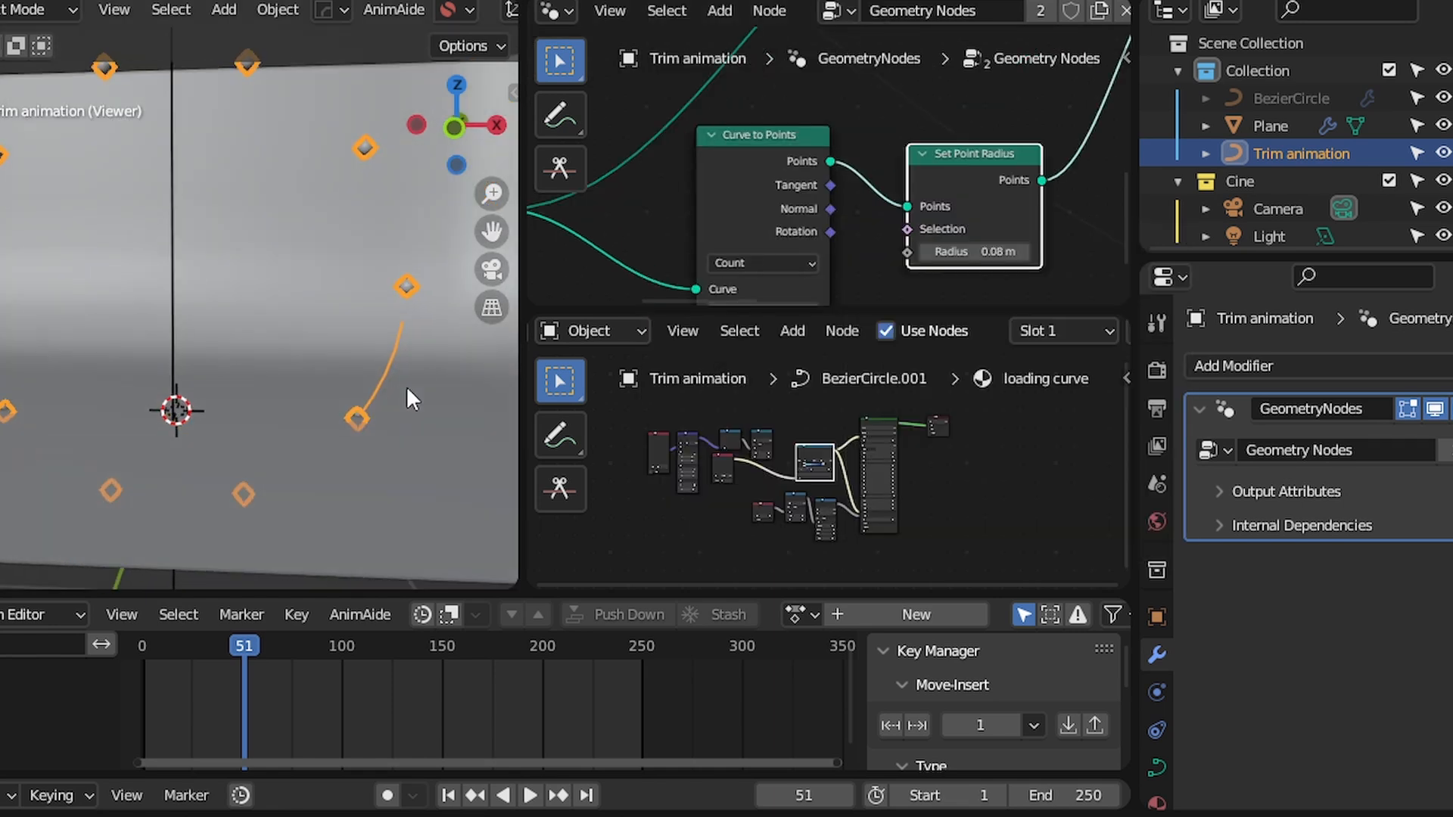
Advance to frame 56 and compare the trimmed curve's end with the nearby points, circling them with temporary annotations
{"action": "middle_click_drag", "start_coordinate": [406, 386], "coordinate": [360, 398]}
{"action": "key", "text": "Right"}
{"action": "key", "text": "Right"}
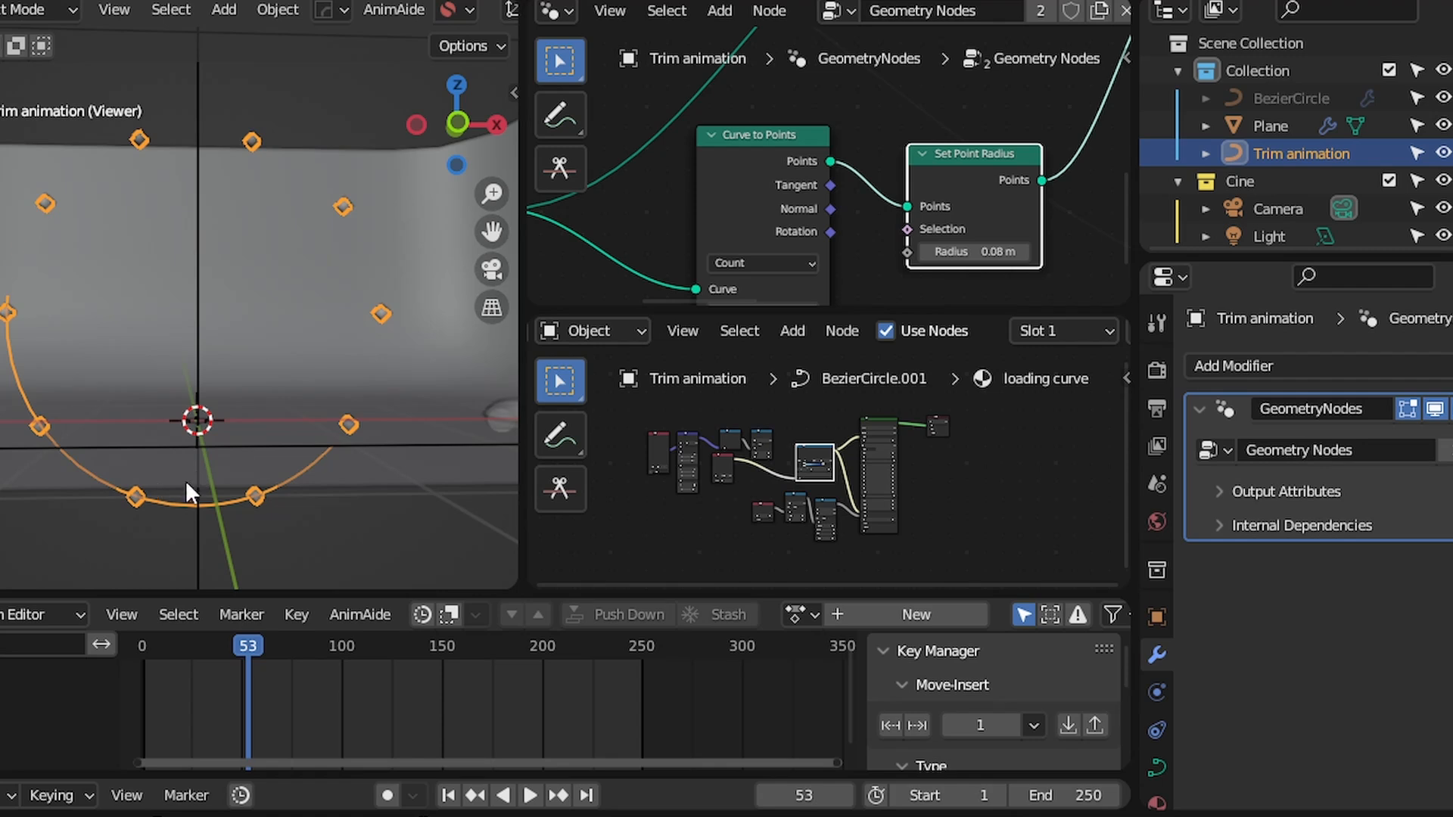
{"action": "key", "text": "Right"}
{"action": "key", "text": "Right"}
{"action": "middle_click_drag", "start_coordinate": [223, 501], "coordinate": [263, 437]}
{"action": "scroll", "coordinate": [227, 501], "scroll_direction": "up", "scroll_amount": 2}
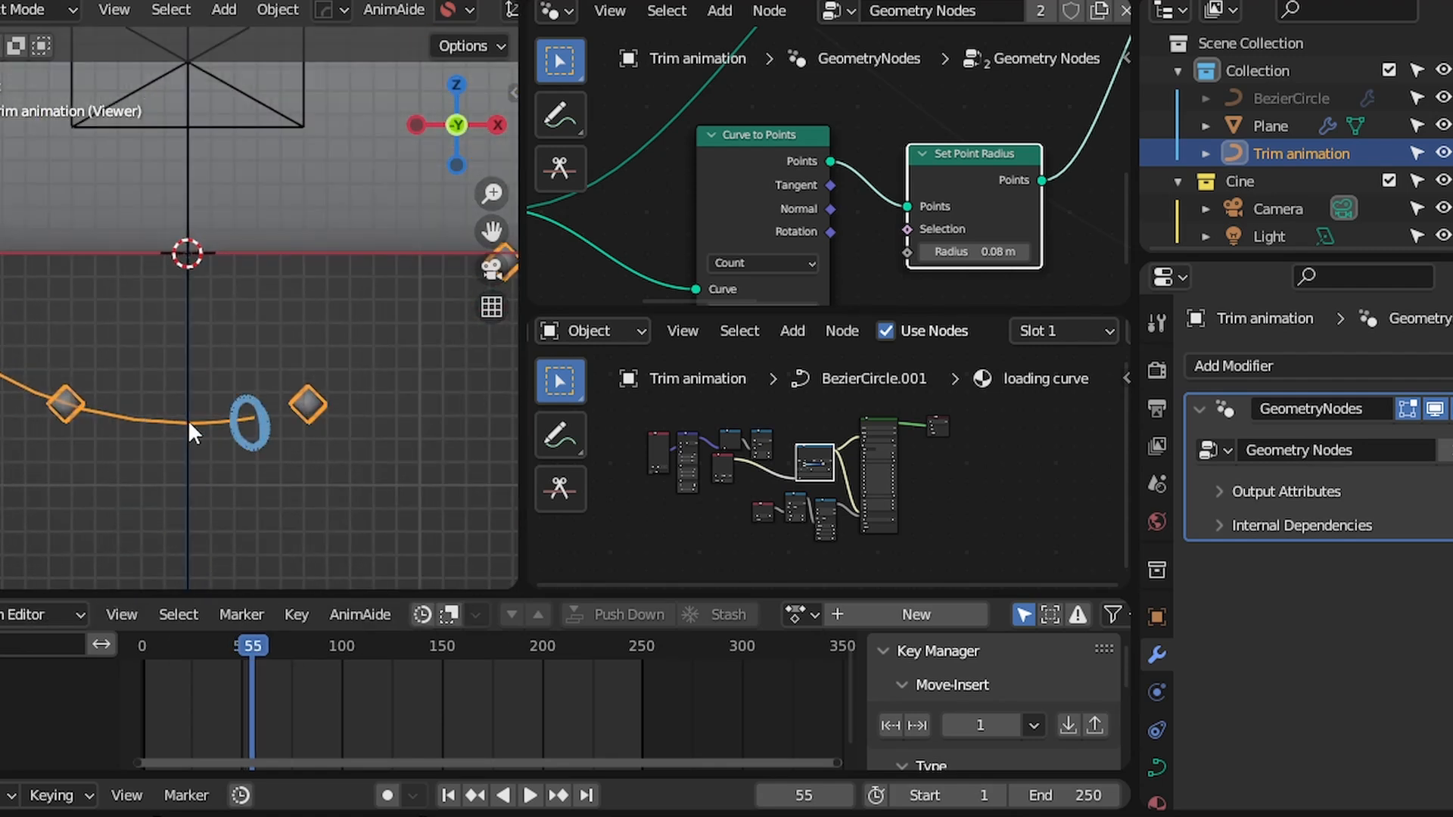
{"action": "key", "text": "Right"}
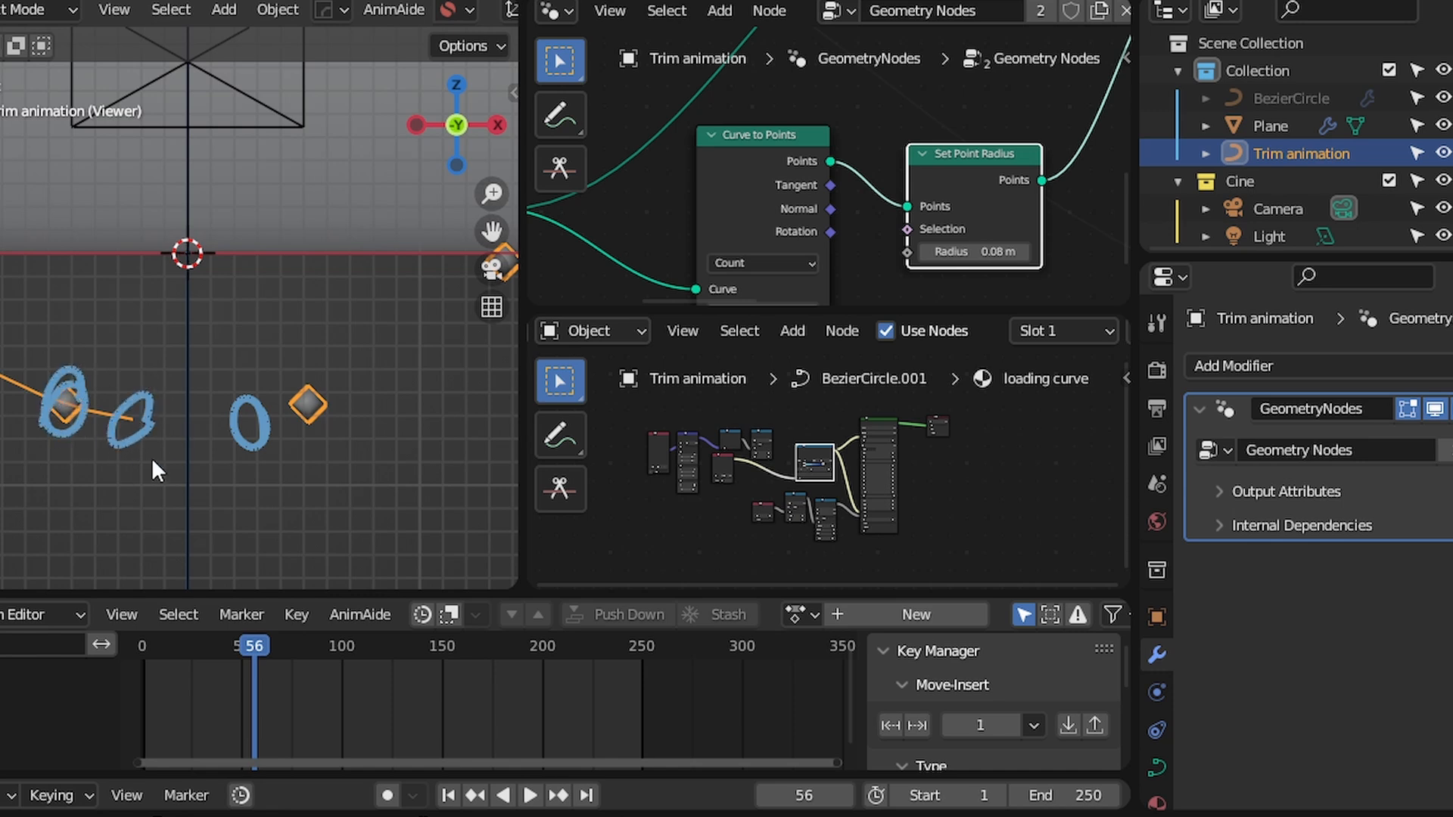
{"action": "right_click_drag", "start_coordinate": [279, 379], "coordinate": [245, 353]}
Restore the direct link from Trim Curve to Transform Geometry and preview the trimmed curve alone in the Viewer
{"action": "scroll", "coordinate": [253, 354], "scroll_direction": "down", "scroll_amount": 10}
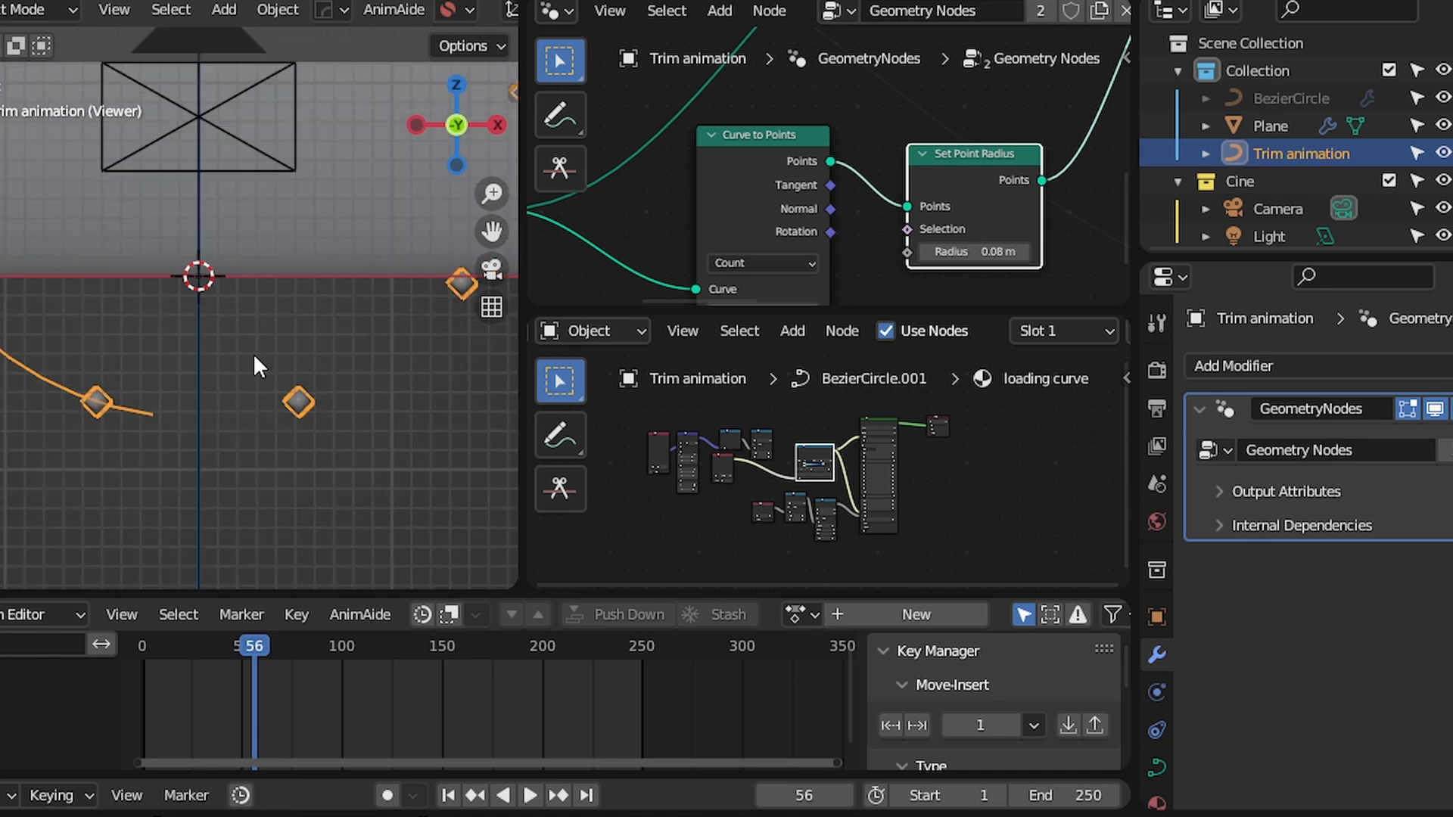
{"action": "middle_click_drag", "start_coordinate": [254, 371], "coordinate": [236, 515], "text": "shift"}
{"action": "scroll", "coordinate": [240, 457], "scroll_direction": "up", "scroll_amount": 5}
{"action": "middle_click_drag", "start_coordinate": [239, 457], "coordinate": [238, 114], "text": "shift"}
{"action": "scroll", "coordinate": [265, 374], "scroll_direction": "up", "scroll_amount": 5}
{"action": "scroll", "coordinate": [265, 373], "scroll_direction": "up", "scroll_amount": 1}
{"action": "middle_click_drag", "start_coordinate": [292, 421], "coordinate": [220, 438], "text": "shift"}
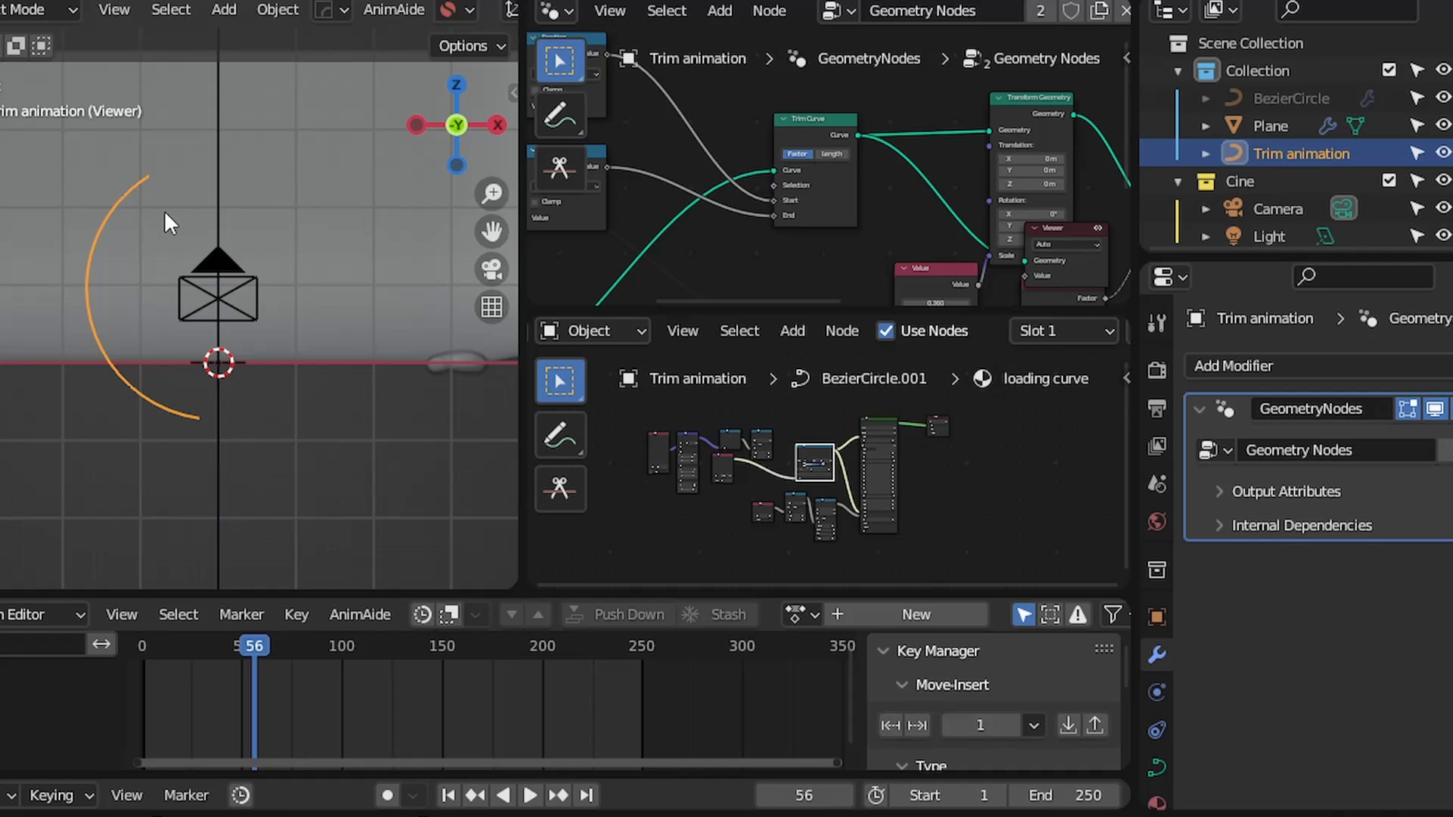
{"action": "scroll", "coordinate": [88, 252], "scroll_direction": "up", "scroll_amount": 3}
{"action": "scroll", "coordinate": [918, 168], "scroll_direction": "up", "scroll_amount": 4}
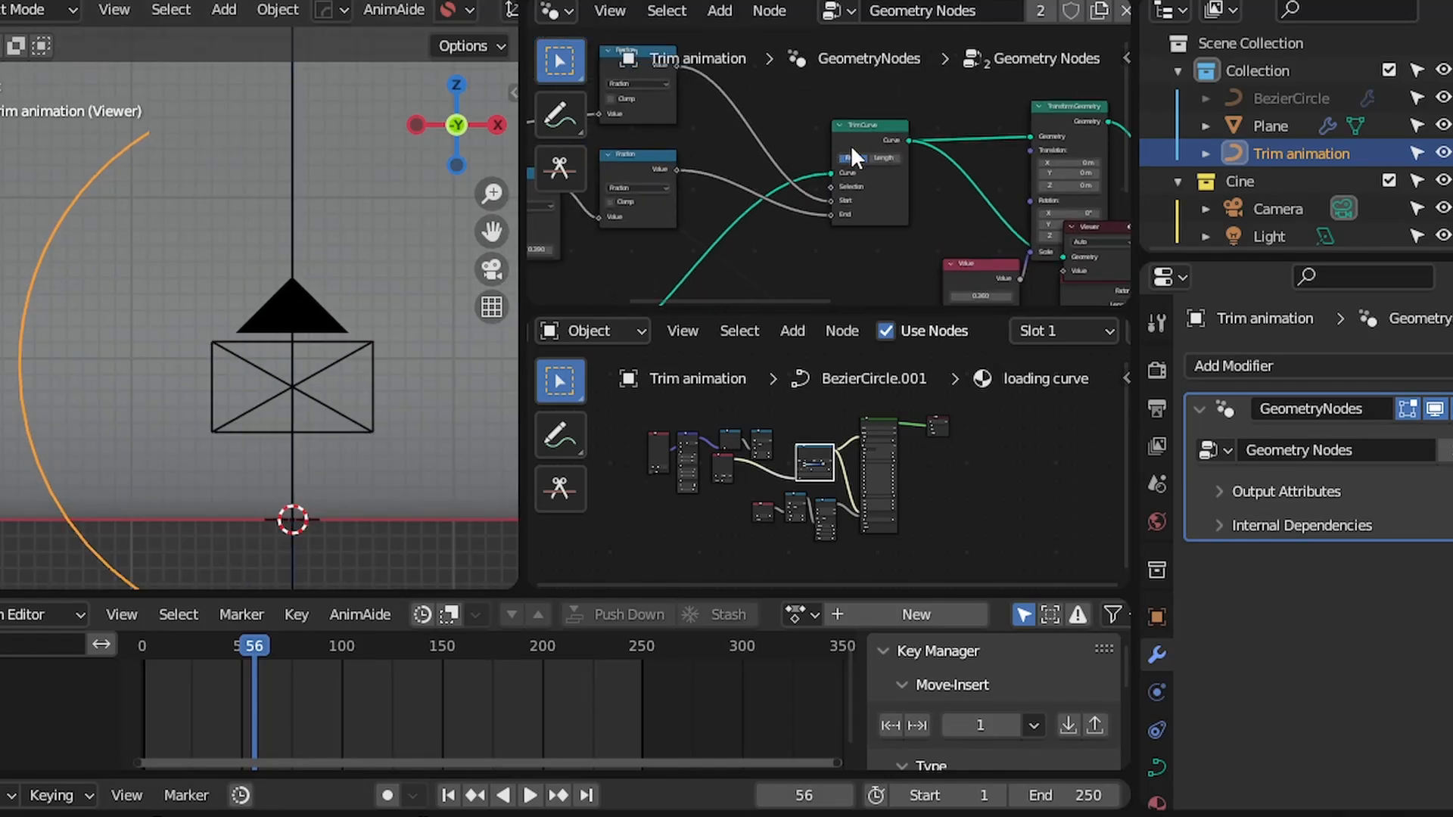
Insert a Resample Curve node in Count mode with a count of 10 between Trim Curve and Transform Geometry
{"action": "scroll", "coordinate": [851, 144], "scroll_direction": "up", "scroll_amount": 2}
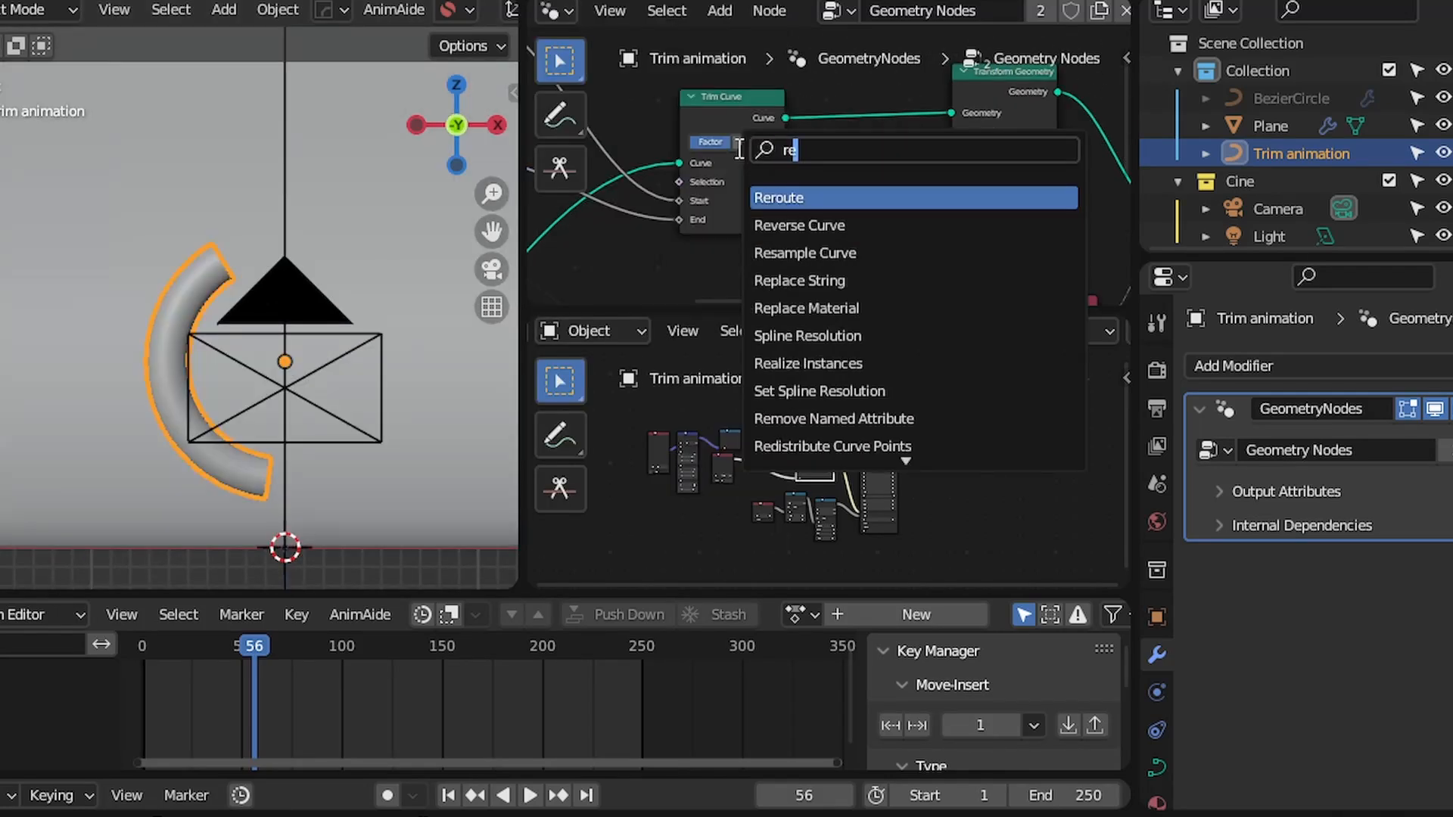
{"action": "left_click", "coordinate": [726, 250]}
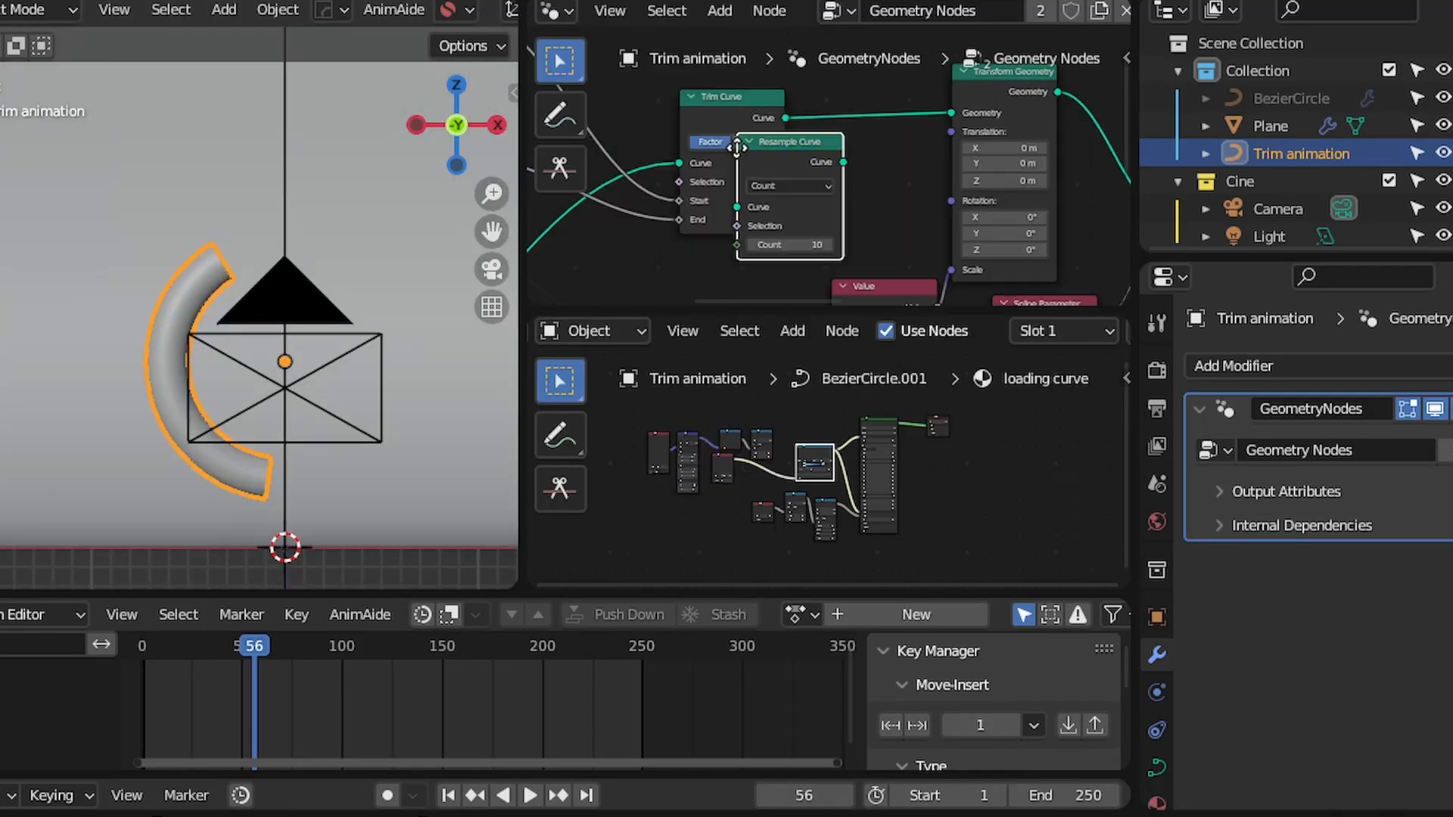
{"action": "left_click", "coordinate": [787, 136]}
{"action": "scroll", "coordinate": [227, 242], "scroll_direction": "up", "scroll_amount": 5}
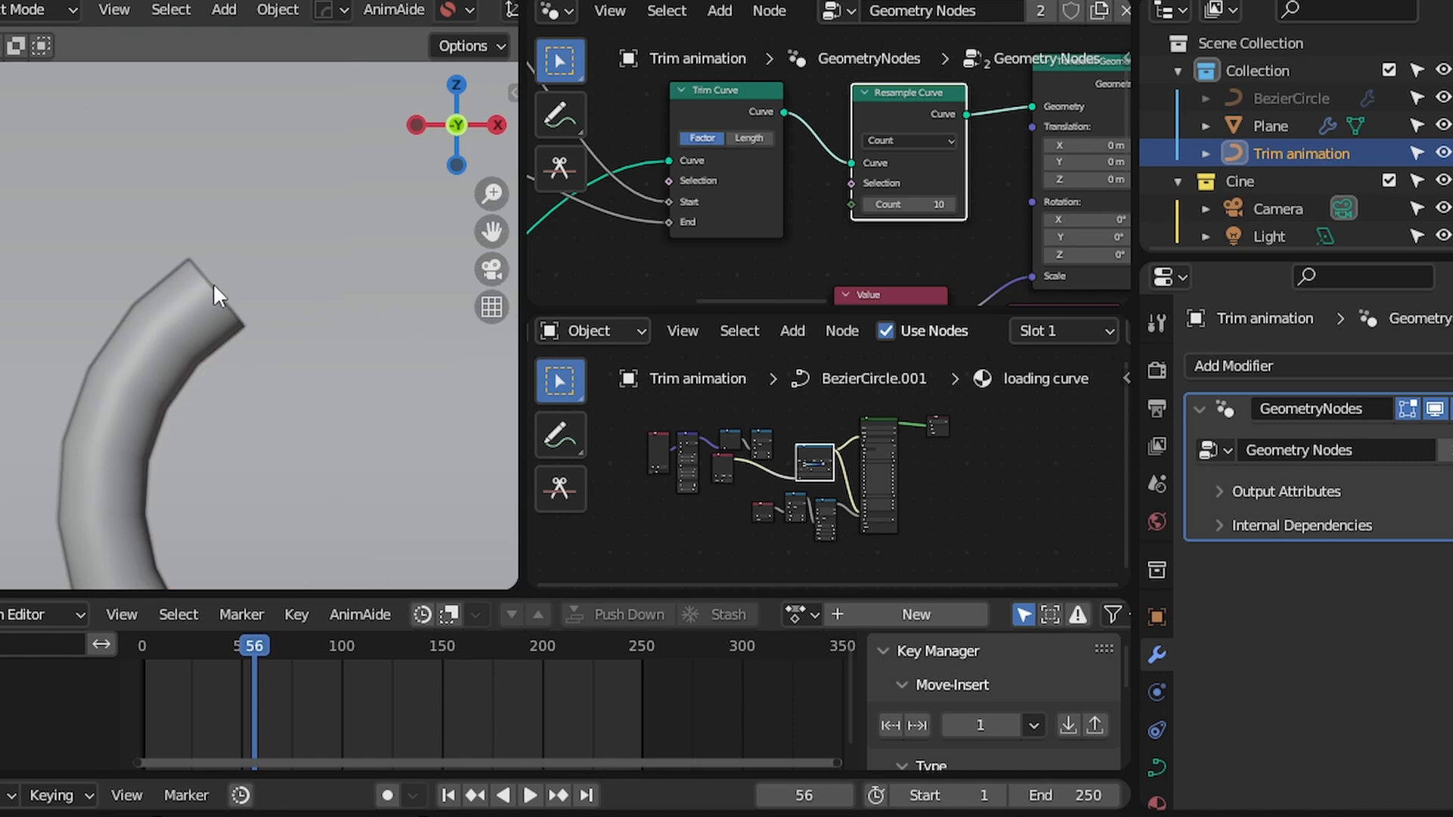
Switch the viewport to wireframe and examine the segment spacing along the resampled tube
{"action": "key", "text": "shift+z"}
{"action": "scroll", "coordinate": [206, 239], "scroll_direction": "down", "scroll_amount": 4}
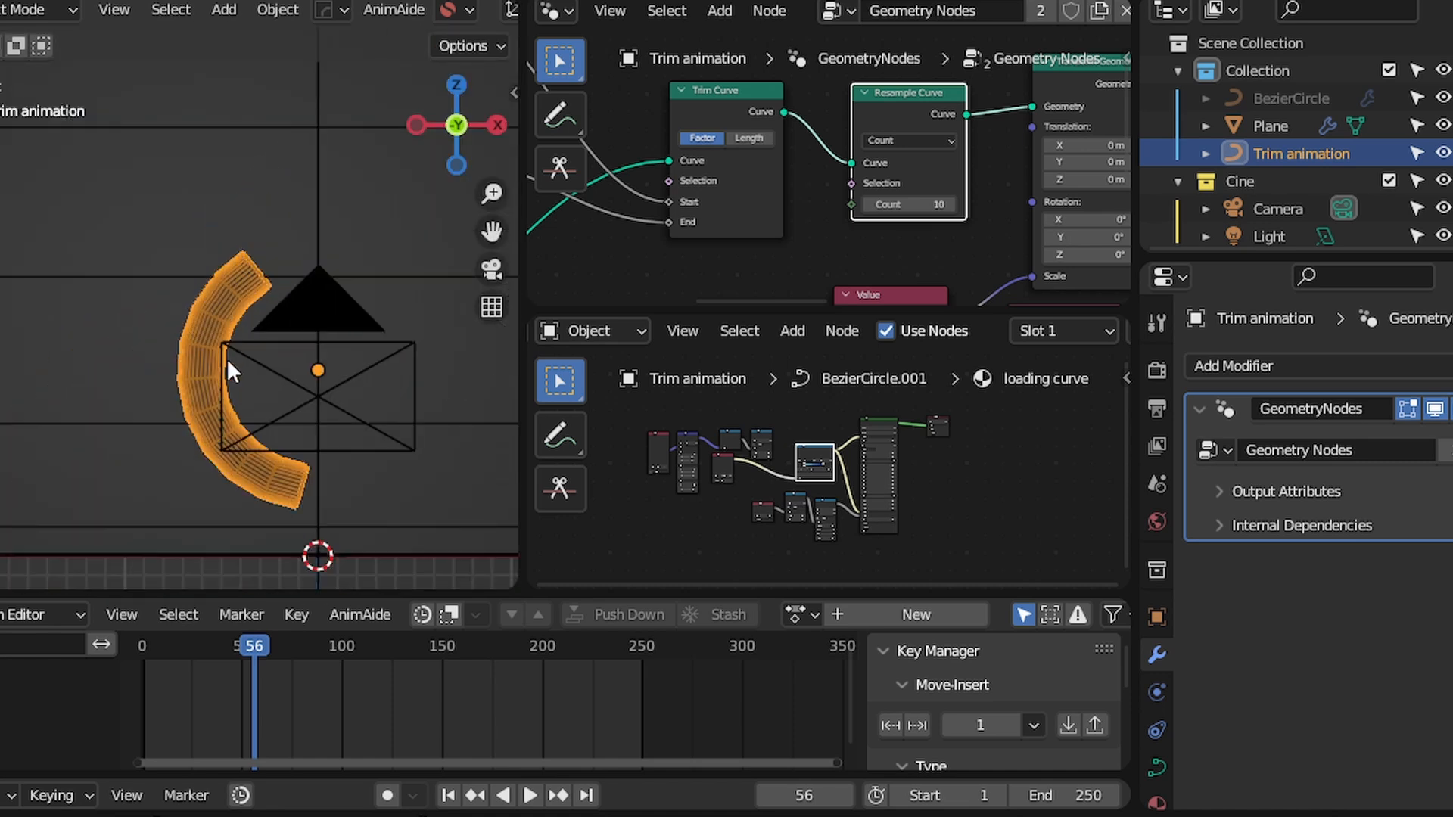
{"action": "scroll", "coordinate": [219, 348], "scroll_direction": "up", "scroll_amount": 5}
{"action": "scroll", "coordinate": [242, 272], "scroll_direction": "down", "scroll_amount": 1}
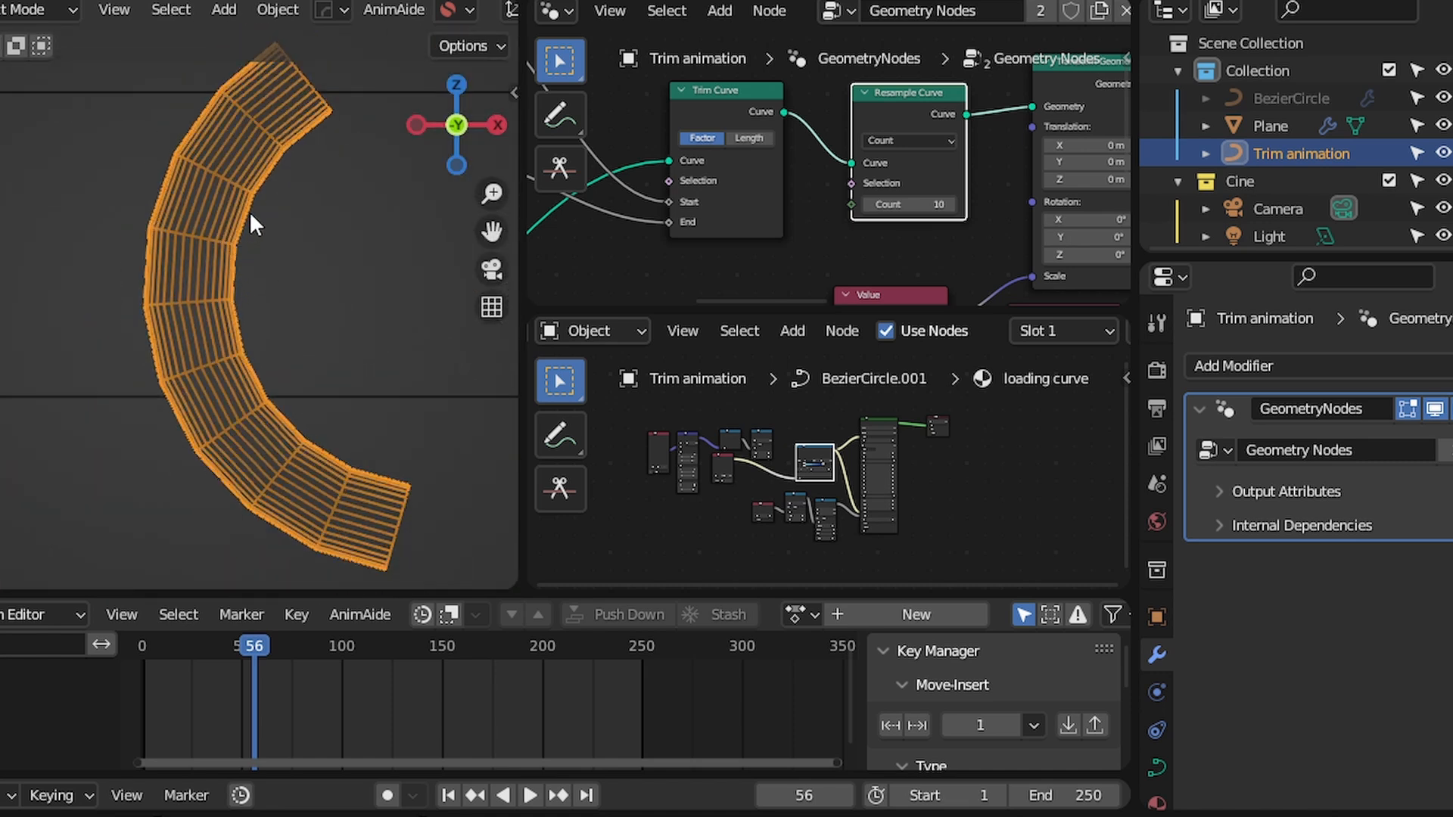
Add a Bevel modifier to the Trim animation curve and examine the tube's end at frame 63
{"action": "left_click", "coordinate": [1337, 369]}
{"action": "left_click", "coordinate": [1139, 469]}
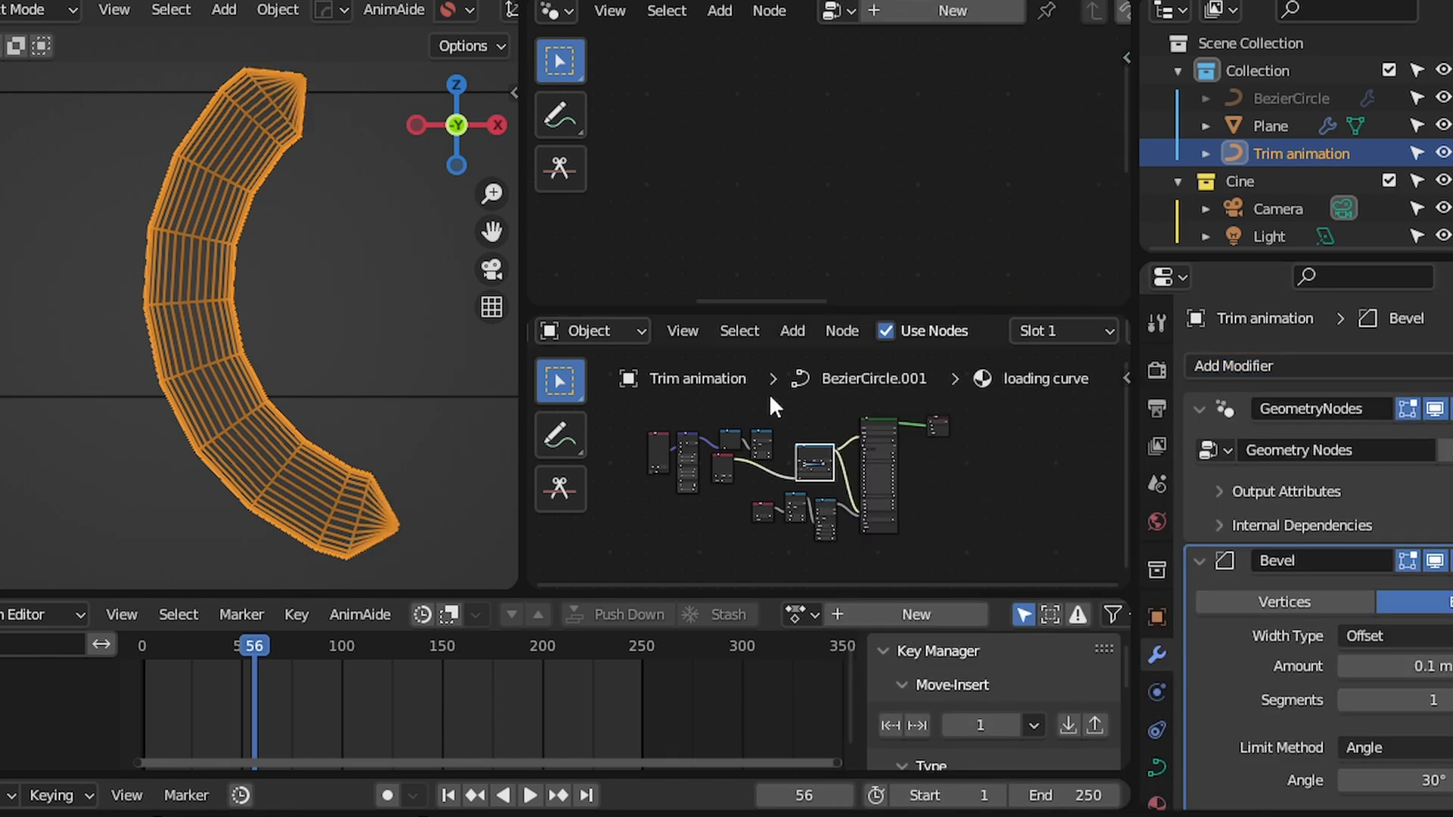
{"action": "scroll", "coordinate": [284, 423], "scroll_direction": "down", "scroll_amount": 7, "text": "alt"}
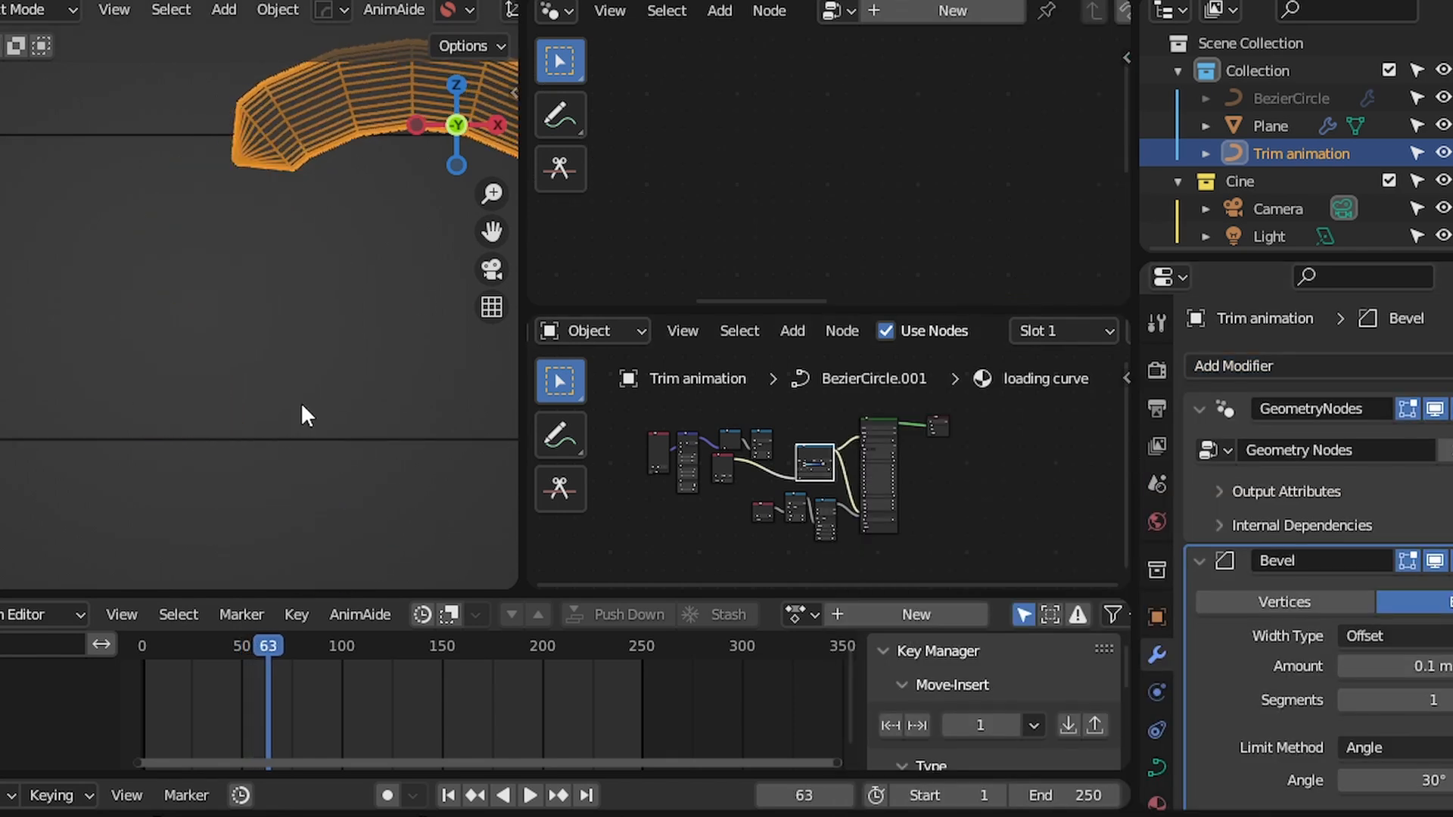
{"action": "scroll", "coordinate": [302, 404], "scroll_direction": "down", "scroll_amount": 4}
{"action": "middle_click_drag", "start_coordinate": [311, 393], "coordinate": [71, 336], "text": "shift"}
{"action": "scroll", "coordinate": [276, 285], "scroll_direction": "up", "scroll_amount": 8}
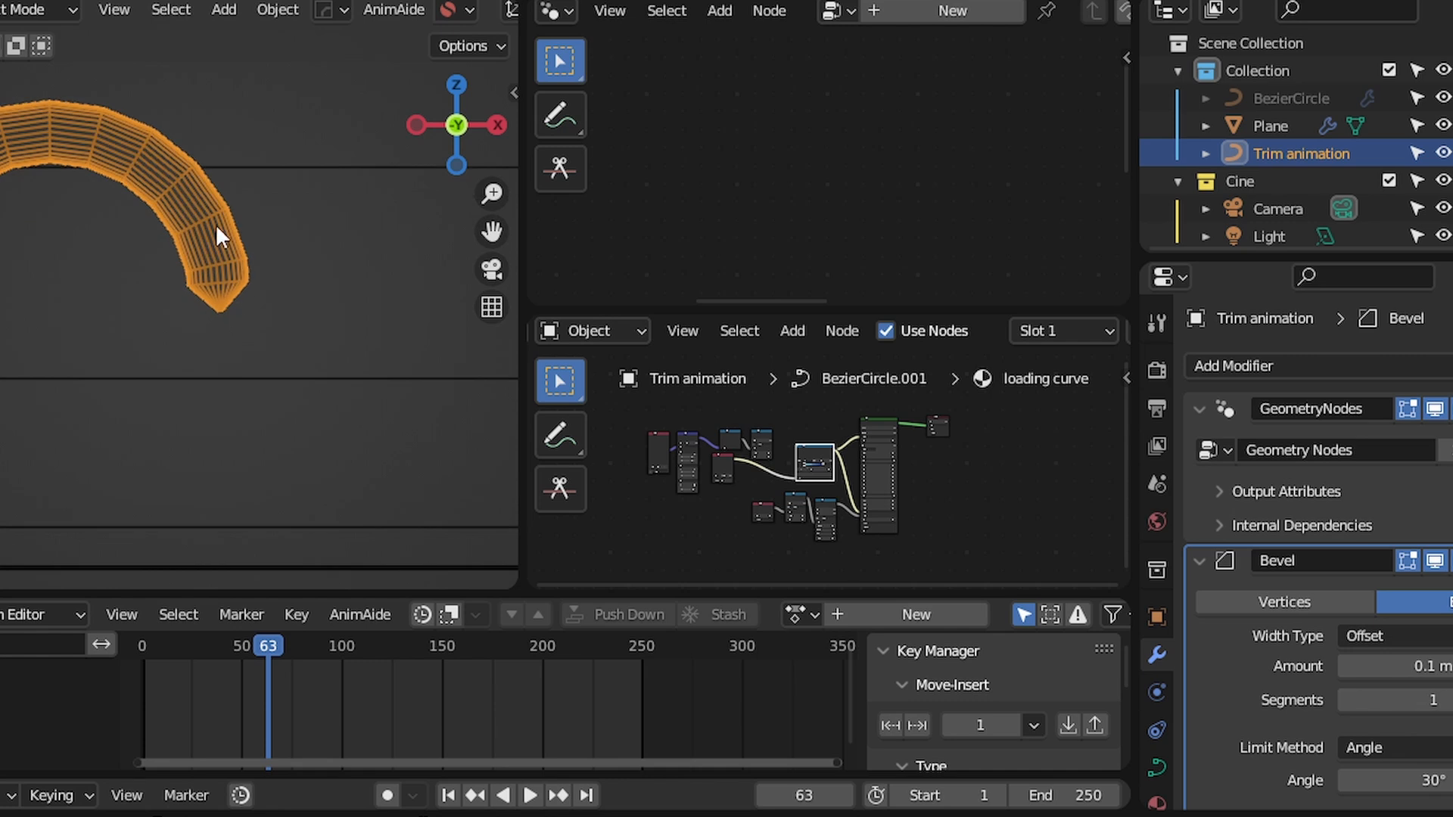
Set the Bevel modifier's amount to 0.107 m and its segments to 6
{"action": "scroll", "coordinate": [1438, 582], "scroll_direction": "down", "scroll_amount": 3}
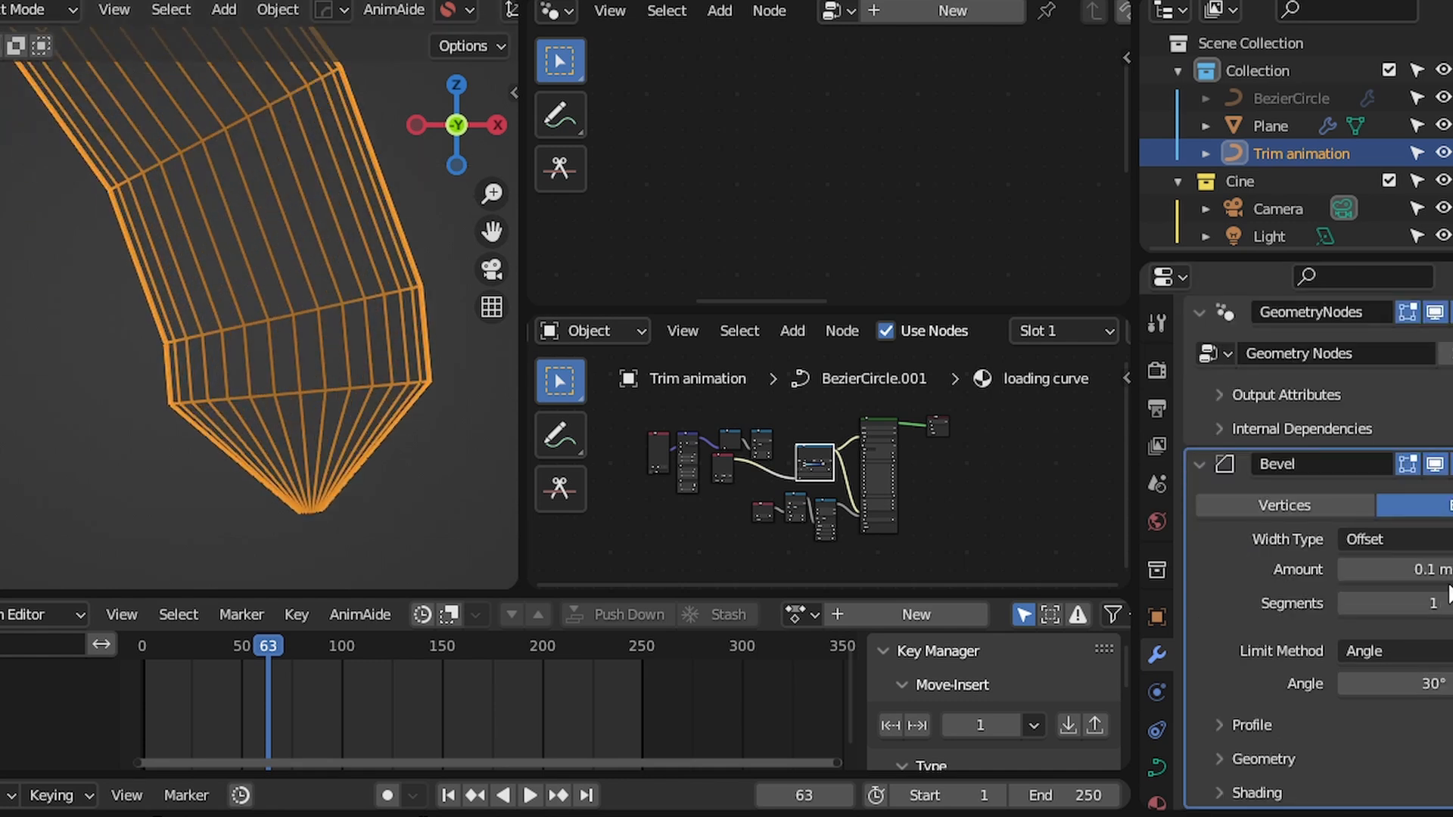
{"action": "left_click_drag", "start_coordinate": [1429, 569], "coordinate": [1447, 603]}
{"action": "scroll", "coordinate": [300, 416], "scroll_direction": "down", "scroll_amount": 6}
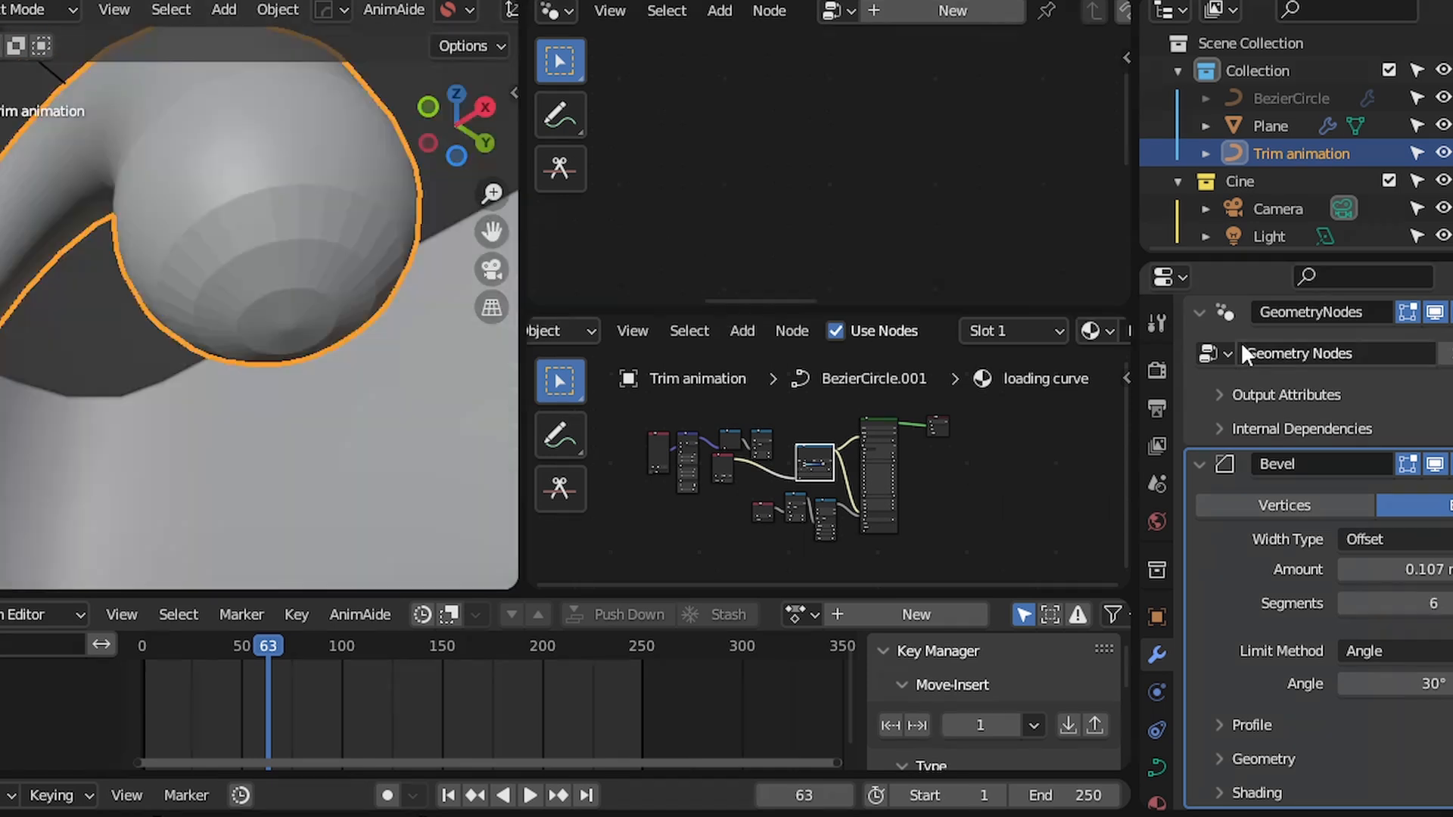
Insert a Set Shade Smooth node between Set Material and Group Output in the curve's geometry node tree
{"action": "left_click", "coordinate": [1241, 342]}
{"action": "scroll", "coordinate": [823, 137], "scroll_direction": "up", "scroll_amount": 2}
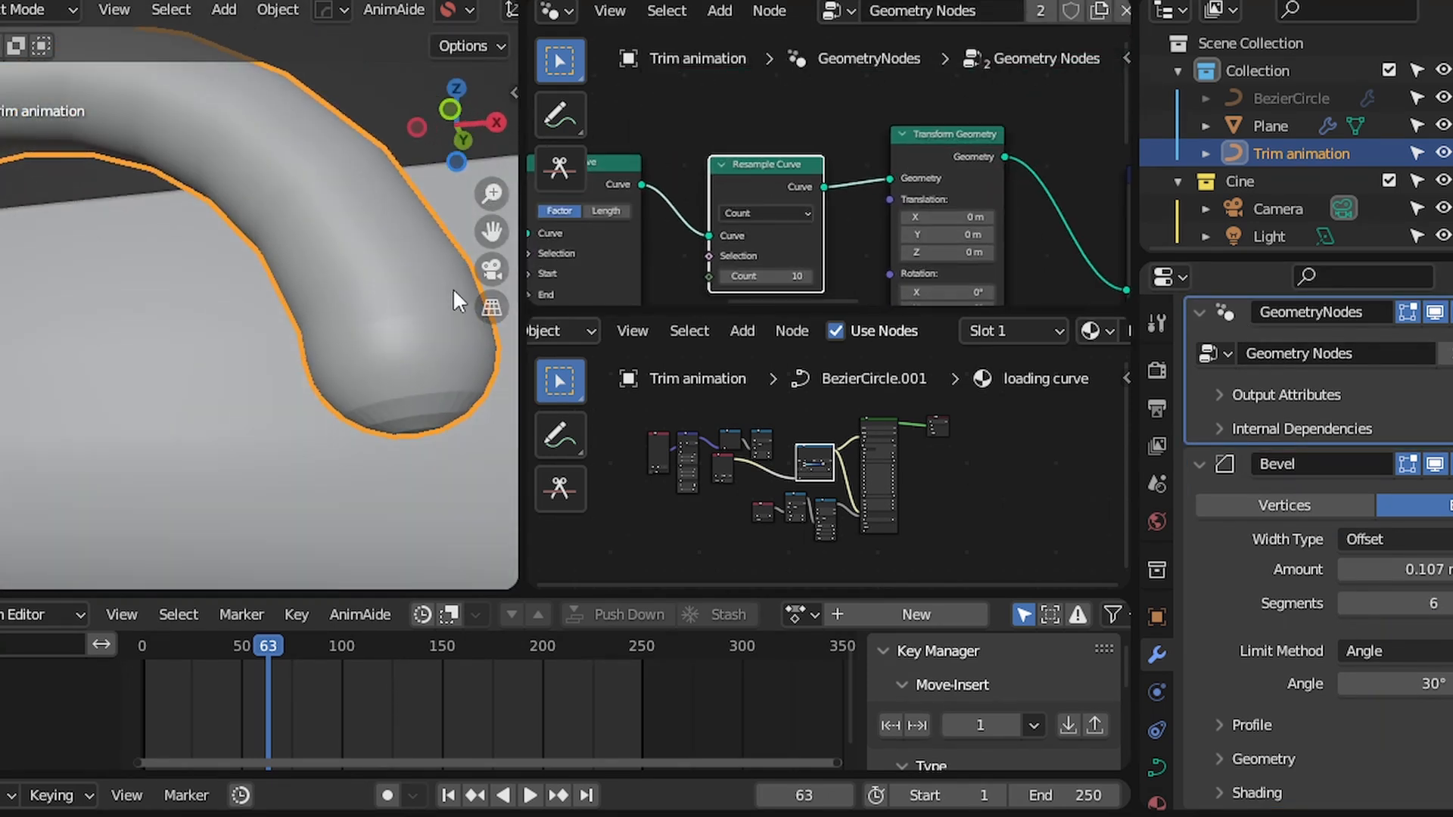
{"action": "middle_click_drag", "start_coordinate": [453, 287], "coordinate": [324, 309]}
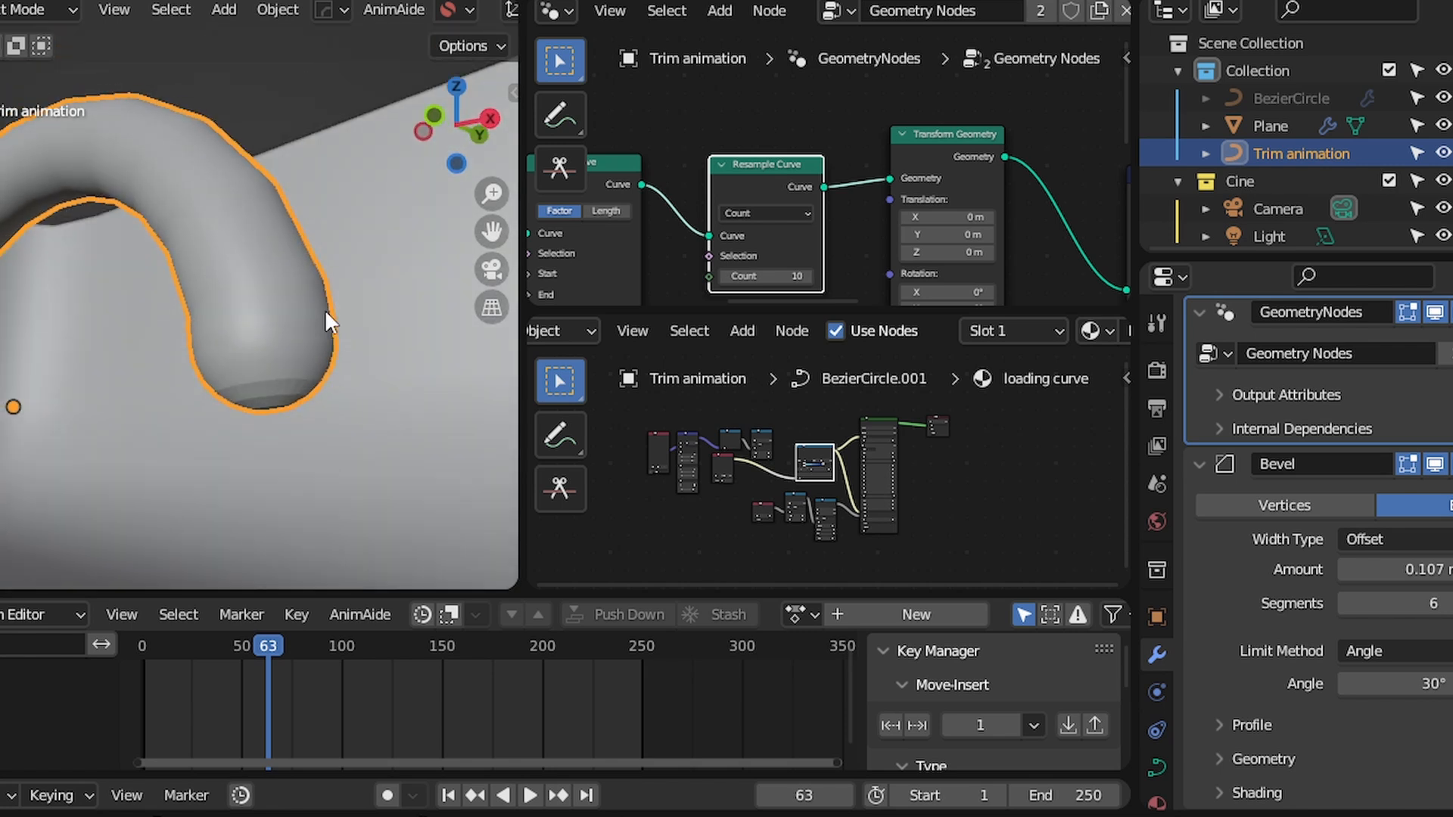
{"action": "middle_click_drag", "start_coordinate": [773, 264], "coordinate": [554, 209]}
{"action": "middle_click_drag", "start_coordinate": [874, 242], "coordinate": [613, 224]}
{"action": "middle_click_drag", "start_coordinate": [859, 224], "coordinate": [657, 223]}
{"action": "middle_click_drag", "start_coordinate": [1003, 225], "coordinate": [756, 231]}
{"action": "scroll", "coordinate": [757, 231], "scroll_direction": "down", "scroll_amount": 1}
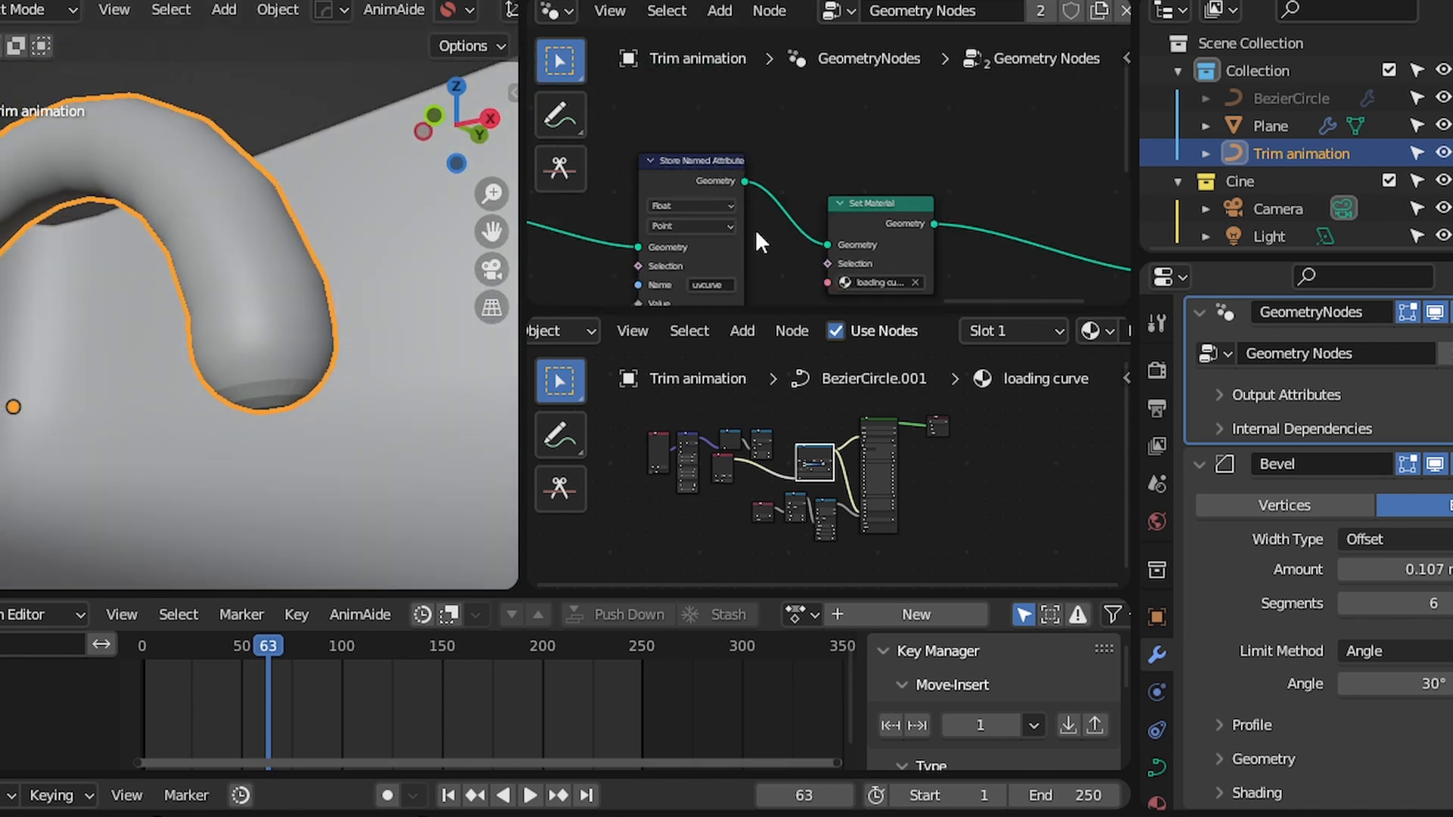
{"action": "scroll", "coordinate": [757, 233], "scroll_direction": "down", "scroll_amount": 3}
{"action": "middle_click_drag", "start_coordinate": [889, 235], "coordinate": [813, 226]}
{"action": "key", "text": "shift+a"}
{"action": "left_click", "coordinate": [816, 227]}
{"action": "type", "text": "s"}
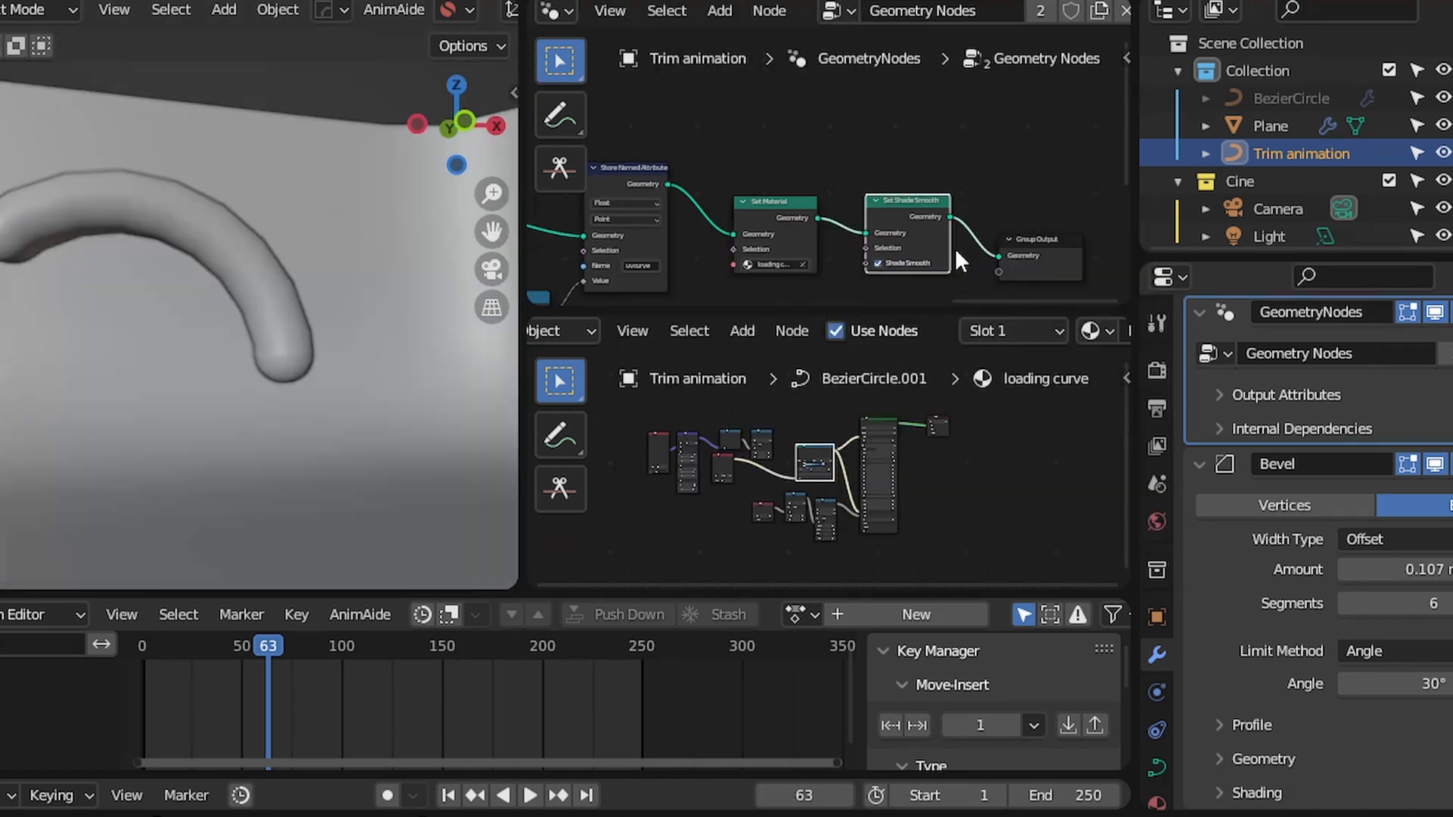
{"action": "middle_click_drag", "start_coordinate": [954, 247], "coordinate": [883, 215]}
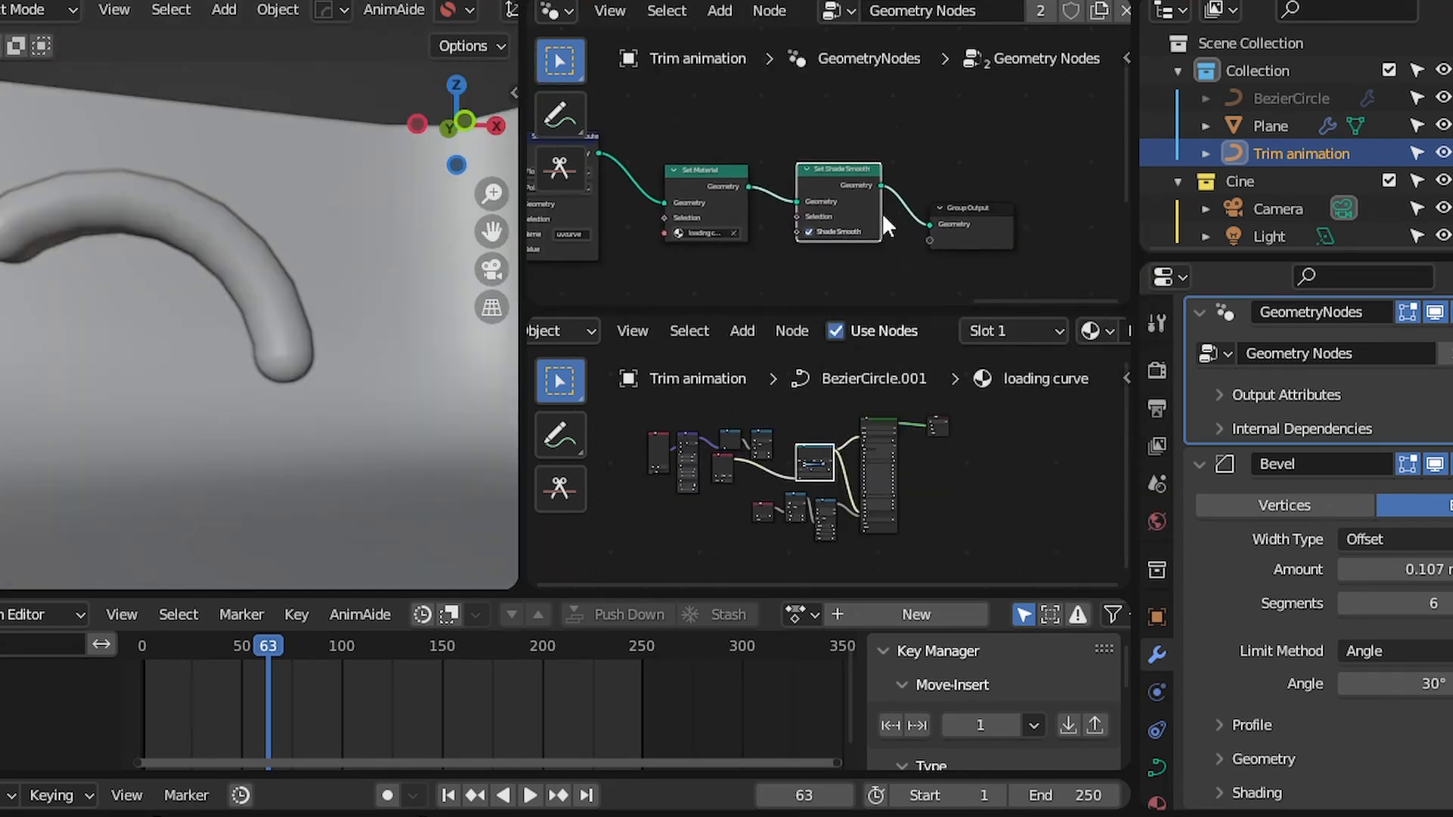
{"action": "key", "text": "shift+a"}
{"action": "left_click", "coordinate": [884, 216]}
{"action": "type", "text": "sub"}
{"action": "key", "text": "Return"}
{"action": "right_click", "coordinate": [873, 212]}
{"action": "key", "text": "shift+a"}
{"action": "left_click", "coordinate": [873, 212]}
{"action": "key", "text": "Escape"}
Add a Subdivision Surface modifier below the Bevel modifier and disable its viewport display
{"action": "left_click", "coordinate": [1250, 397]}
{"action": "left_click", "coordinate": [1259, 477]}
{"action": "left_click", "coordinate": [1274, 398]}
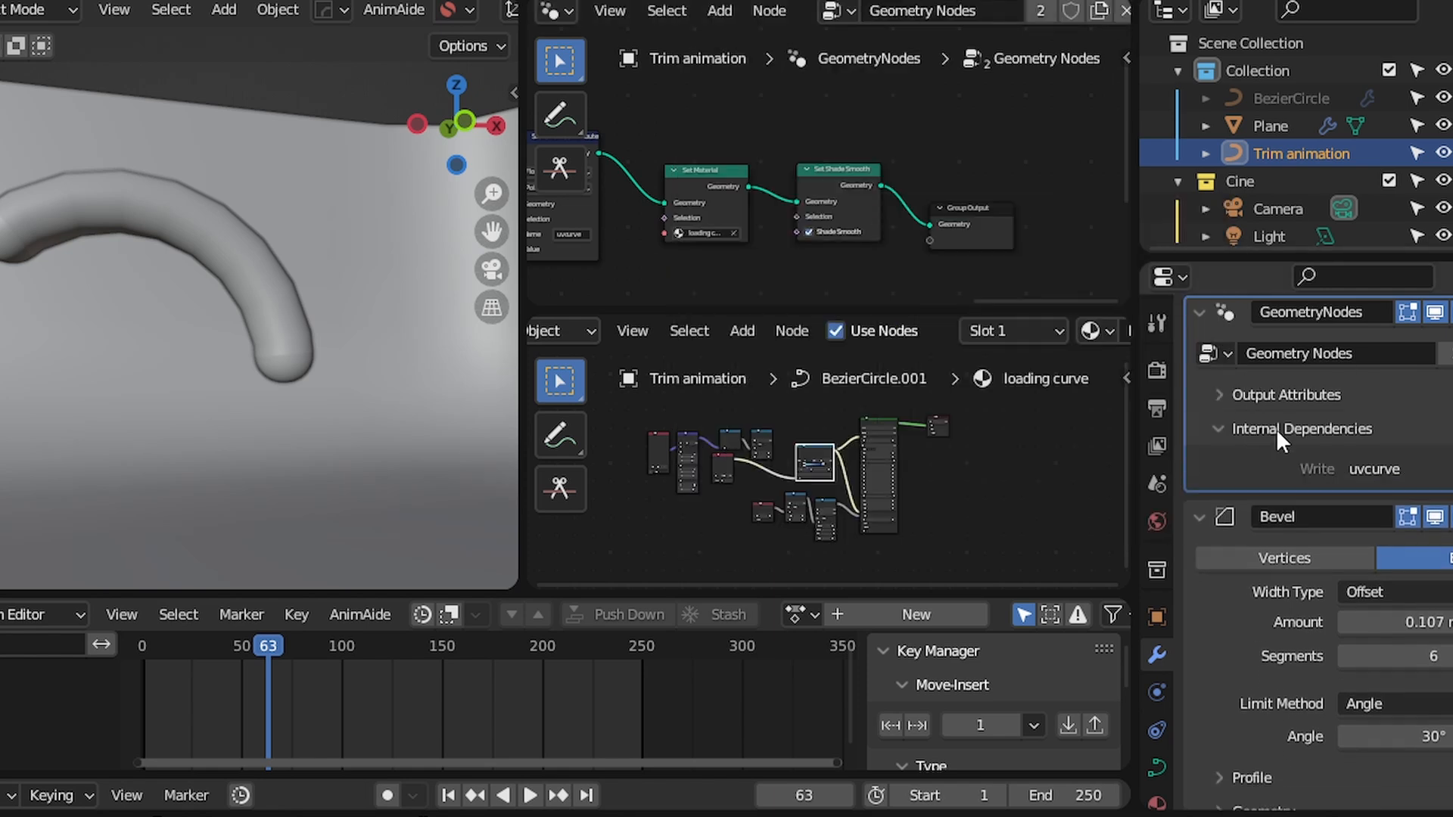
{"action": "scroll", "coordinate": [1294, 401], "scroll_direction": "up", "scroll_amount": 3}
{"action": "left_click", "coordinate": [1312, 371]}
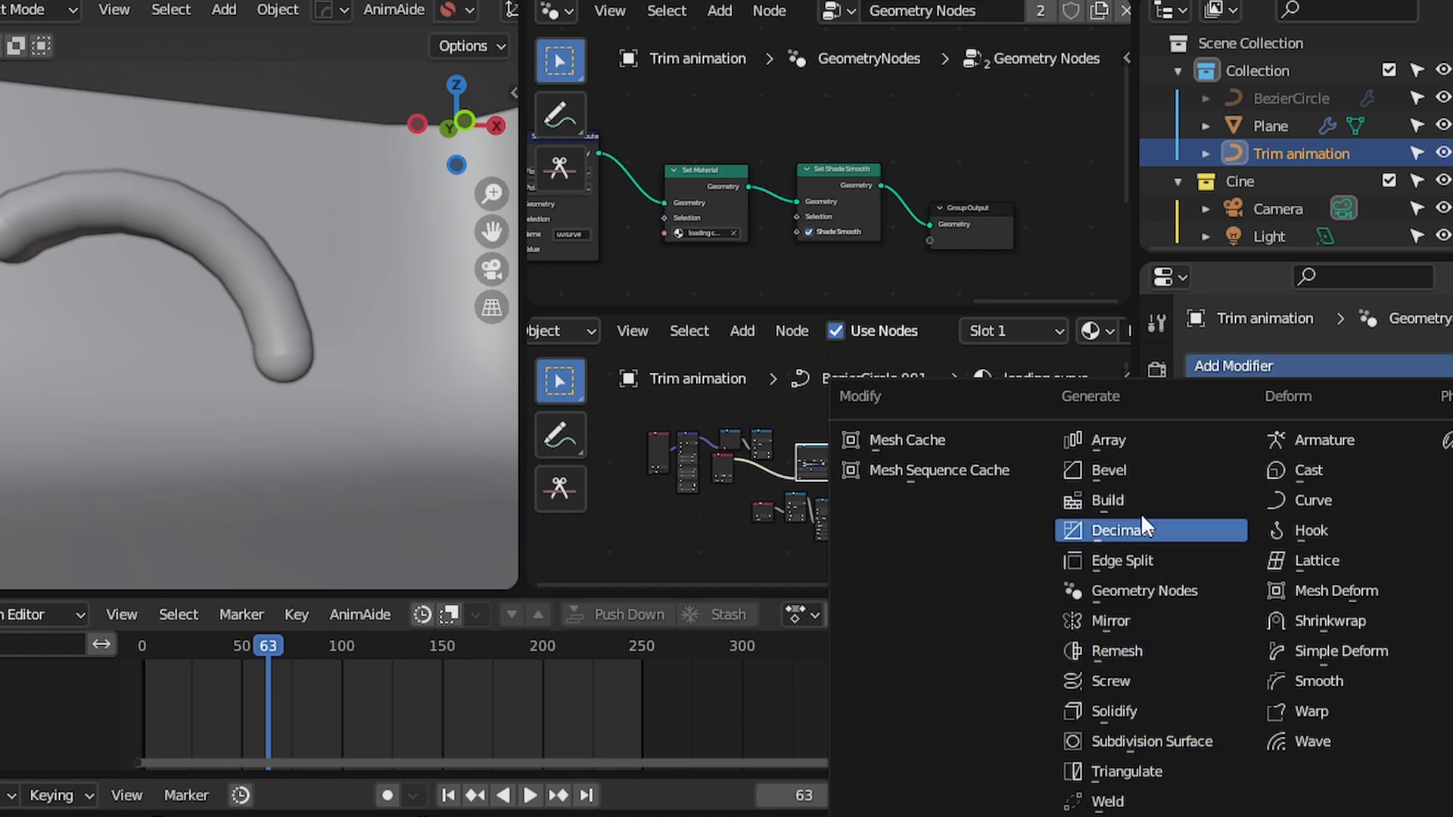
{"action": "key", "text": "Escape"}
Insert a Subdivision Surface node after Set Shade Smooth in the geometry node tree
{"action": "scroll", "coordinate": [836, 203], "scroll_direction": "up", "scroll_amount": 4}
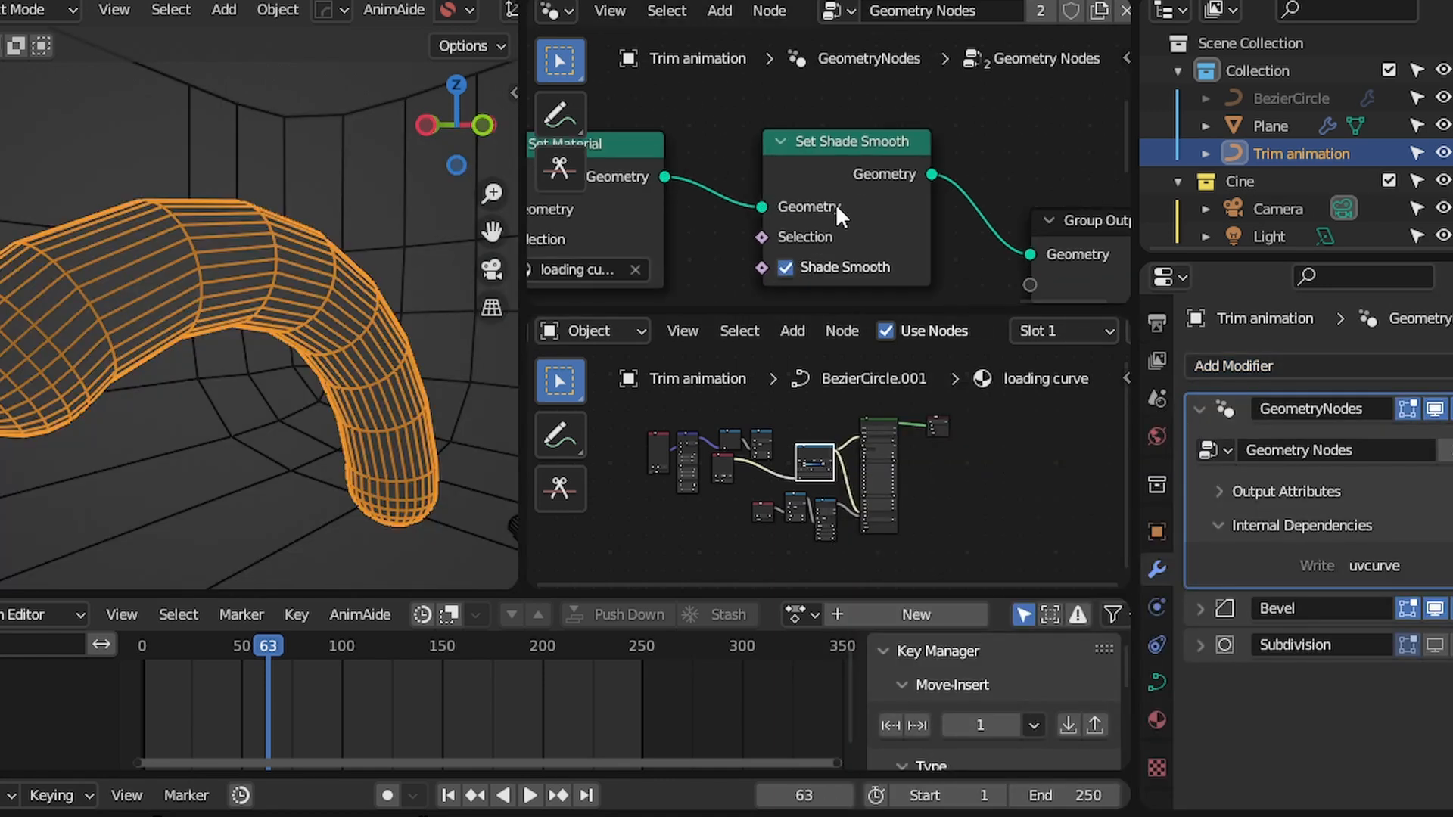
{"action": "key", "text": "shift+a"}
{"action": "key", "text": "s"}
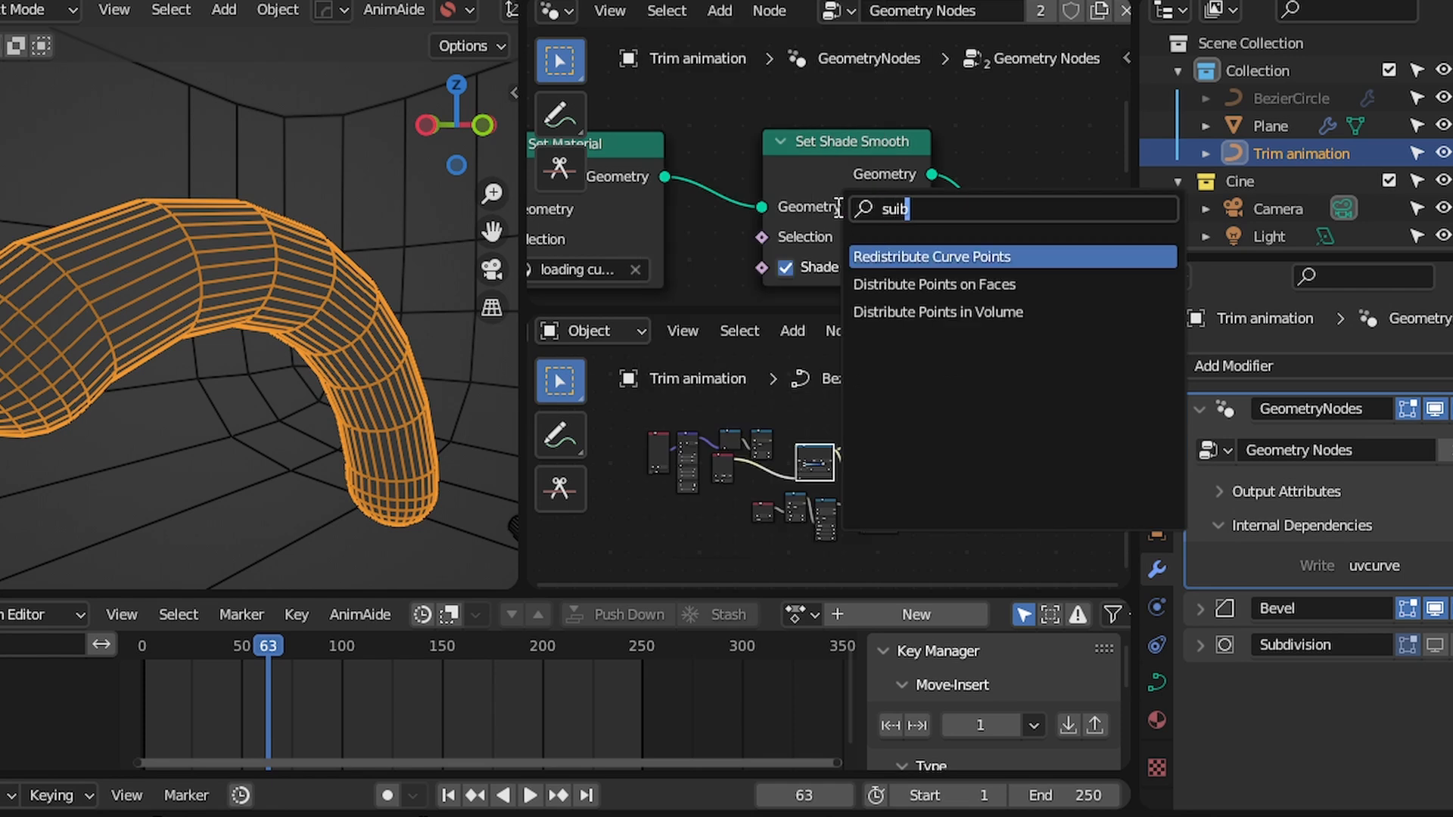
{"action": "type", "text": "suibd"}
{"action": "key", "text": "BackSpace"}
{"action": "key", "text": "BackSpace"}
{"action": "key", "text": "BackSpace"}
{"action": "type", "text": "bd"}
{"action": "key", "text": "Down"}
{"action": "key", "text": "Down"}
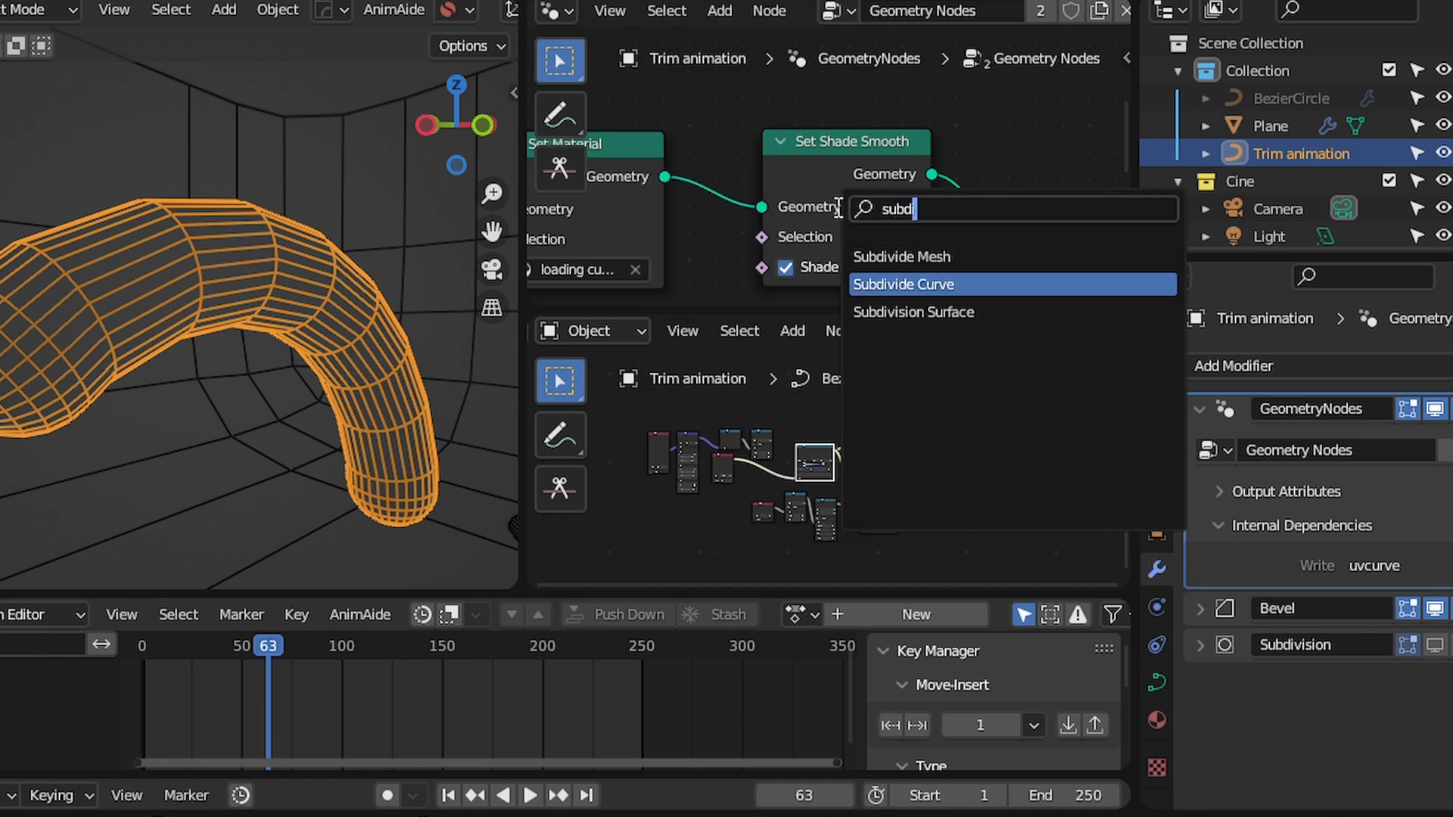
{"action": "key", "text": "Return"}
{"action": "left_click", "coordinate": [891, 152]}
Disable the Bevel modifier's viewport display and examine the wireframe of the subdivided tube's end cap
{"action": "middle_click_drag", "start_coordinate": [175, 324], "coordinate": [305, 293]}
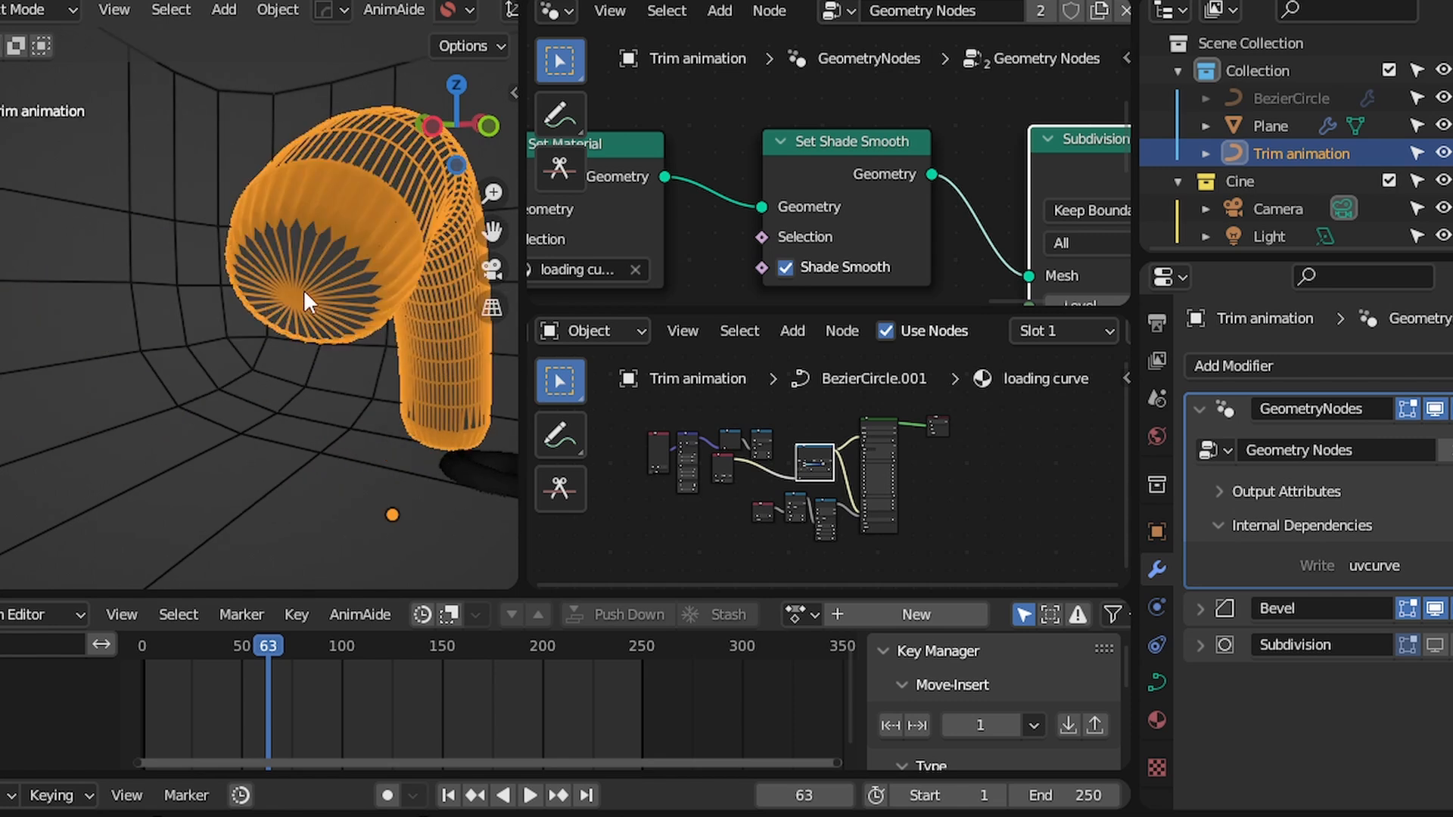
{"action": "scroll", "coordinate": [305, 294], "scroll_direction": "up", "scroll_amount": 3}
{"action": "key", "text": "z"}
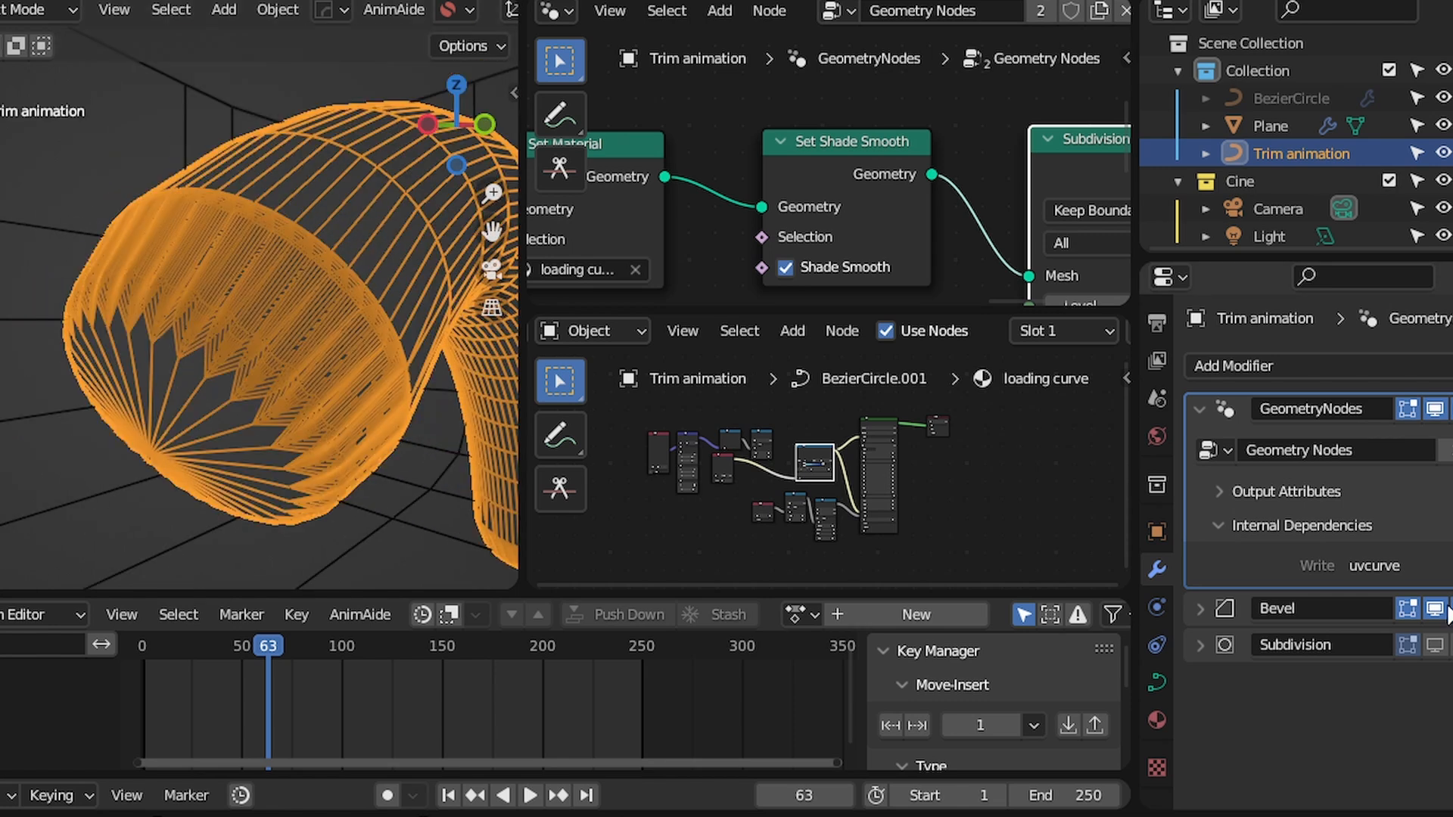
{"action": "left_click", "coordinate": [1441, 609]}
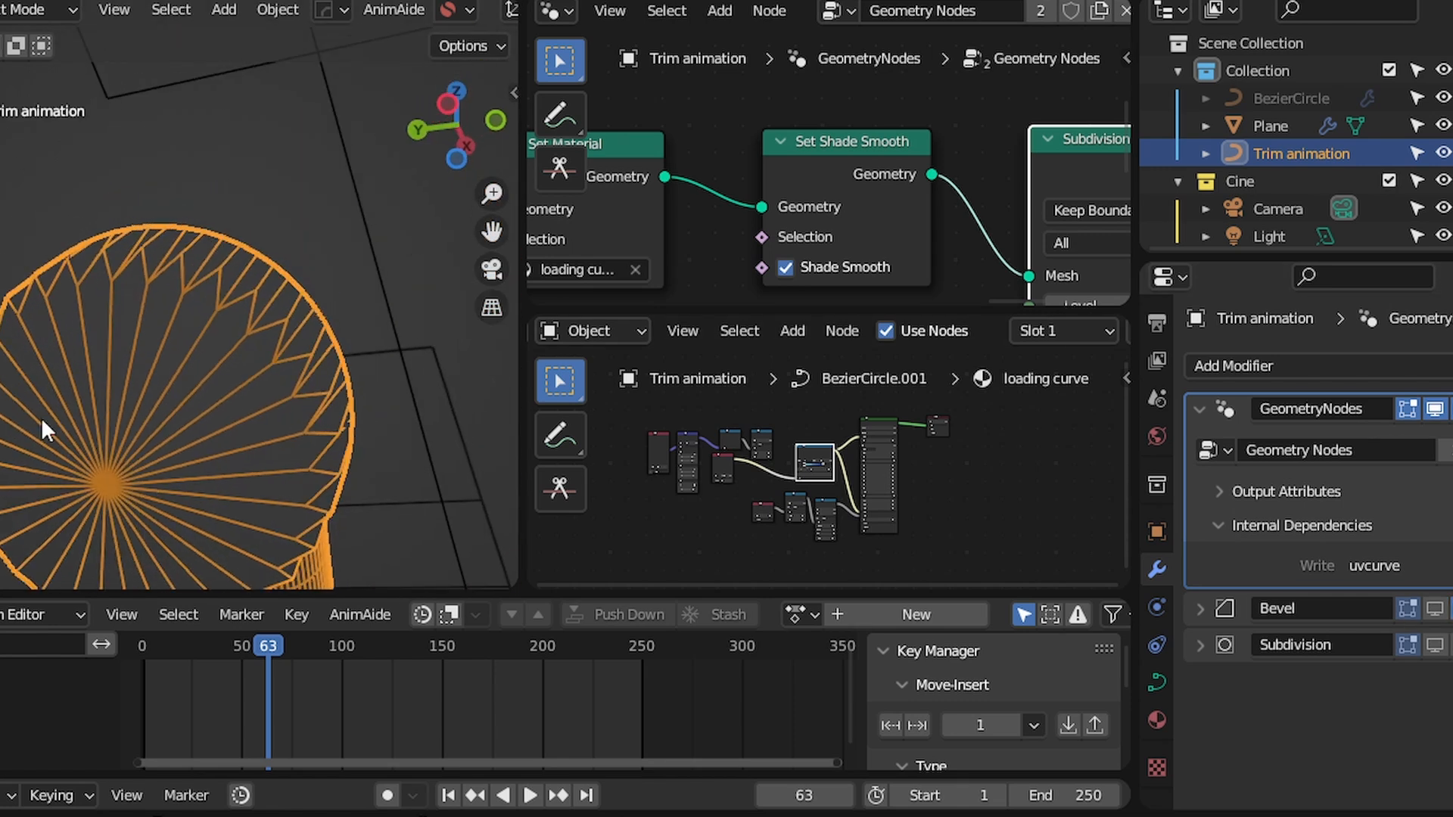
Remove the Subdivision Surface node from the geometry node tree while keeping Set Shade Smooth connected to Group Output
{"action": "middle_click_drag", "start_coordinate": [41, 416], "coordinate": [161, 291]}
{"action": "middle_click_drag", "start_coordinate": [186, 233], "coordinate": [289, 310]}
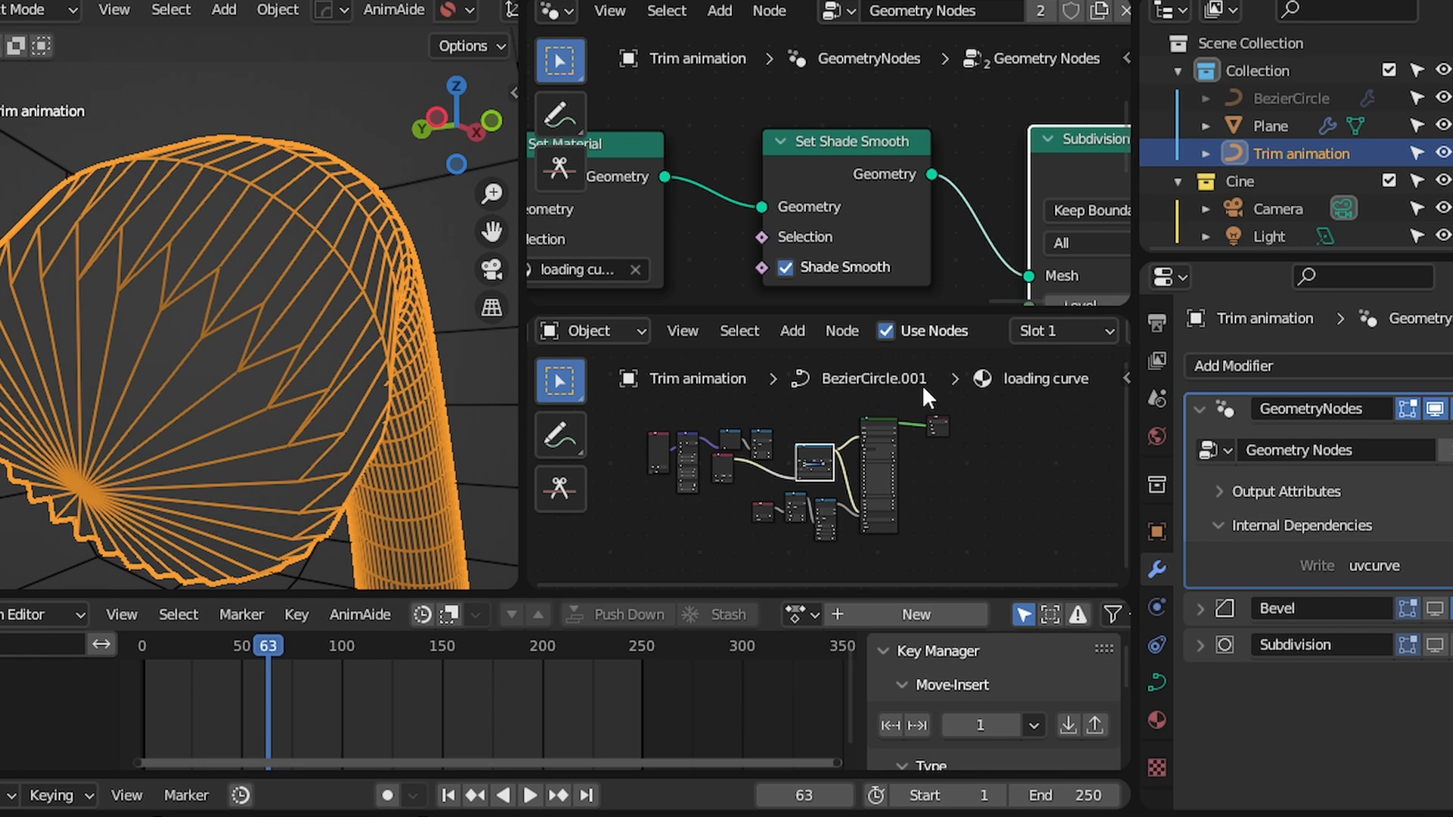
{"action": "middle_click_drag", "start_coordinate": [1085, 191], "coordinate": [863, 179]}
{"action": "scroll", "coordinate": [862, 179], "scroll_direction": "down", "scroll_amount": 5}
{"action": "key", "text": "m"}
{"action": "key", "text": "ctrl+x"}
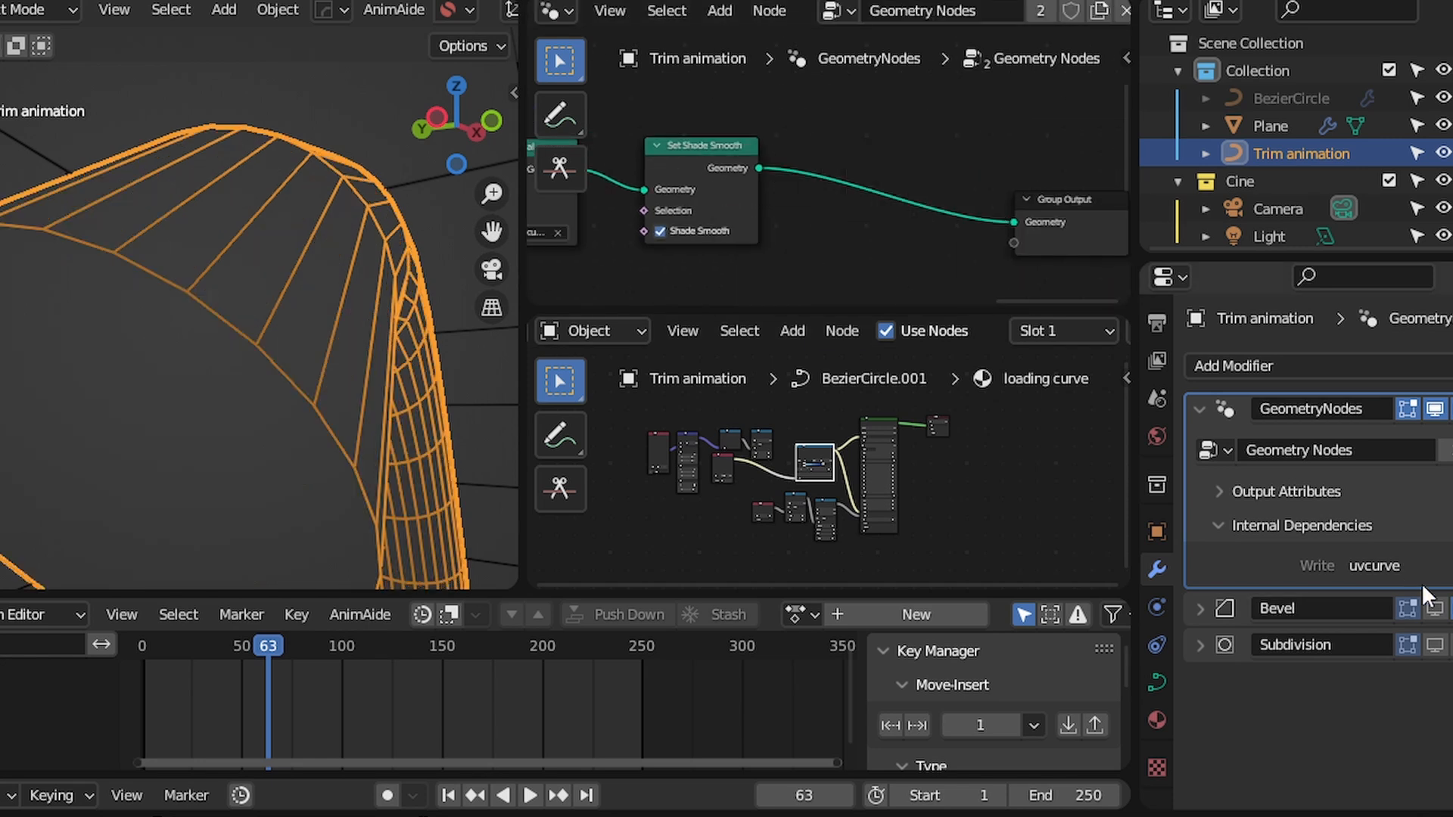
Re-enable viewport display for the Bevel and Subdivision modifiers and play back the animation to inspect the tube's ends
{"action": "left_click_drag", "start_coordinate": [1434, 608], "coordinate": [1433, 644]}
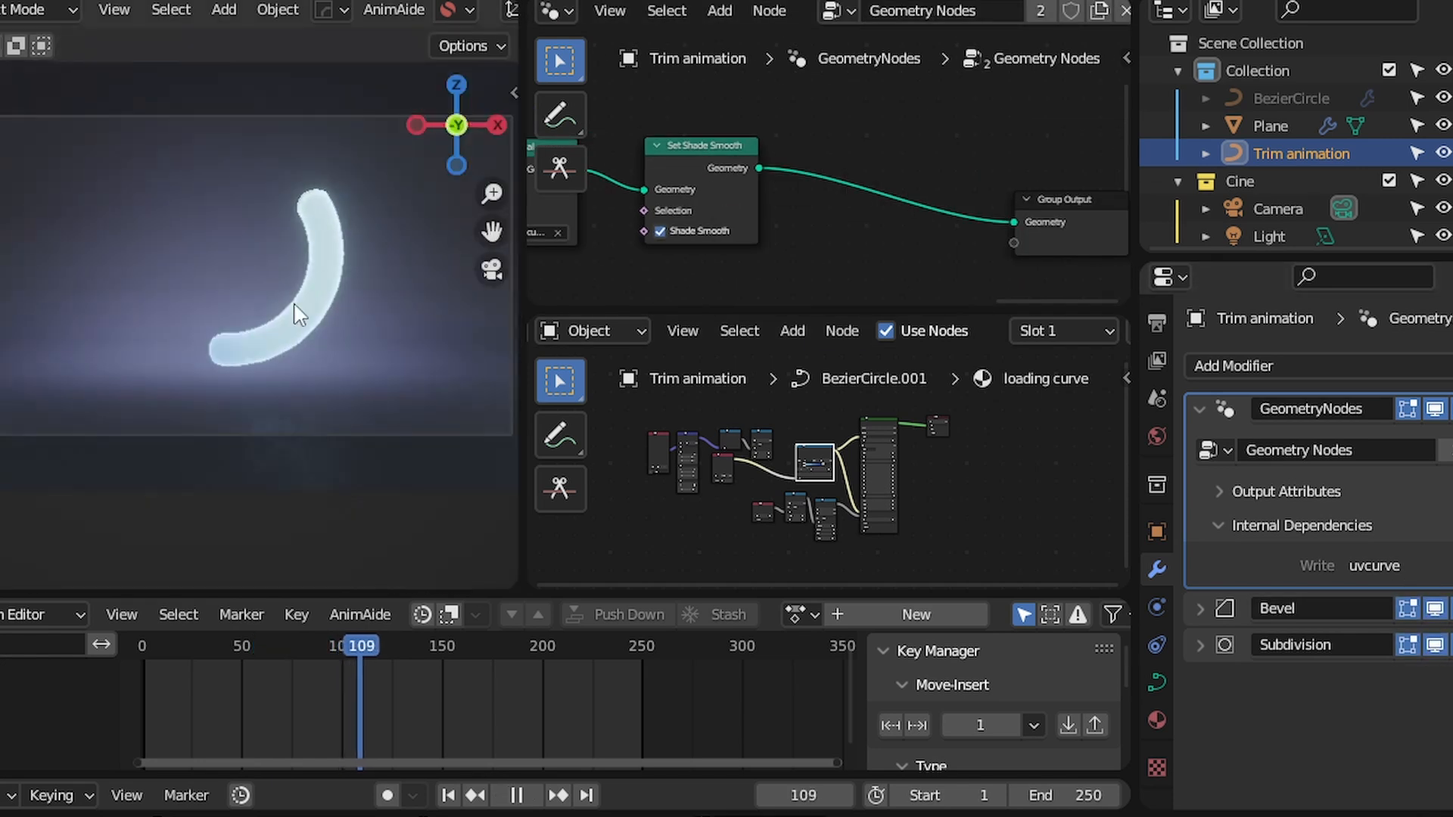
{"action": "middle_click_drag", "start_coordinate": [295, 302], "coordinate": [233, 339], "text": "shift"}
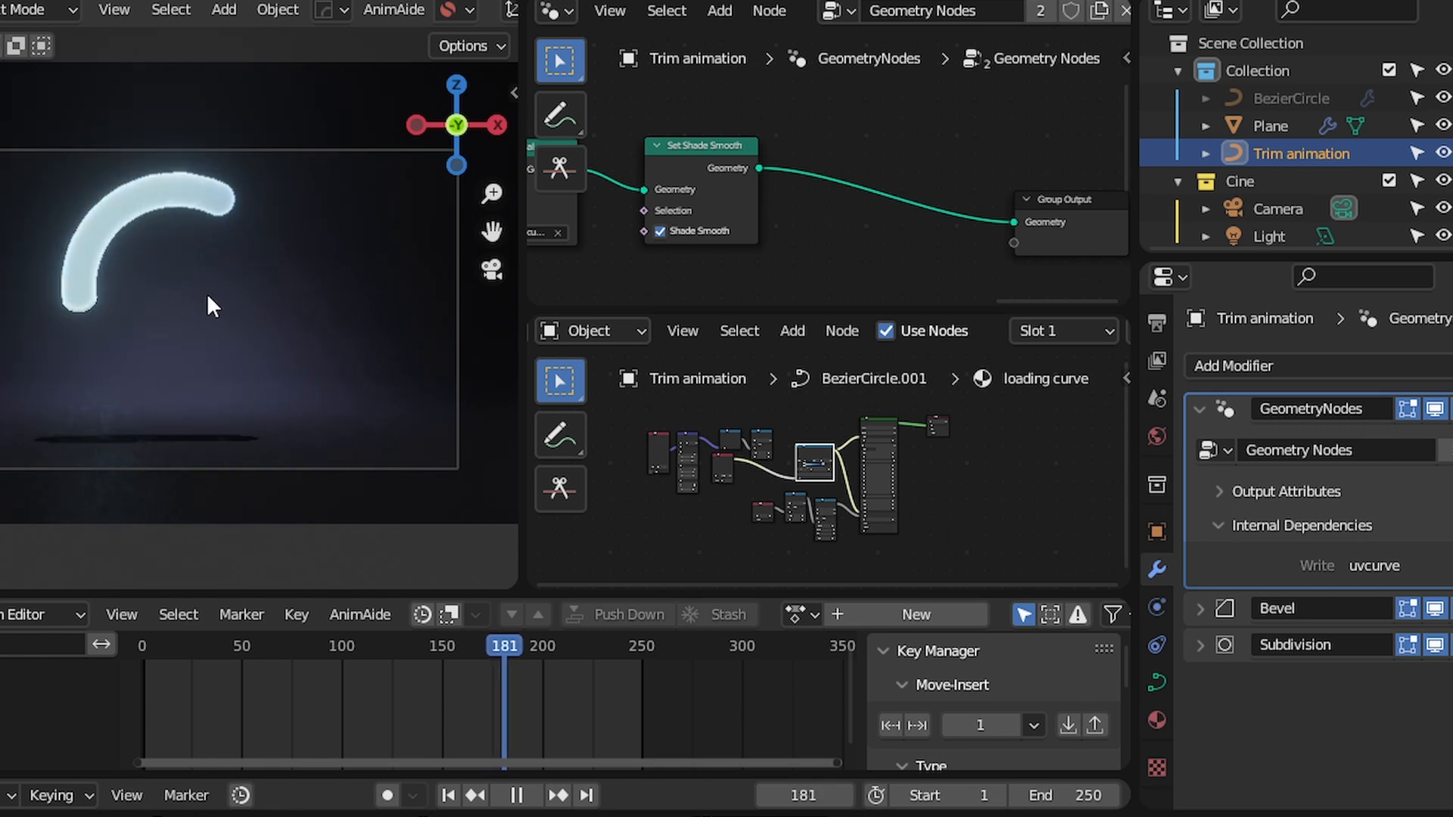
{"action": "key", "text": "space"}
{"action": "scroll", "coordinate": [225, 293], "scroll_direction": "up", "scroll_amount": 3}
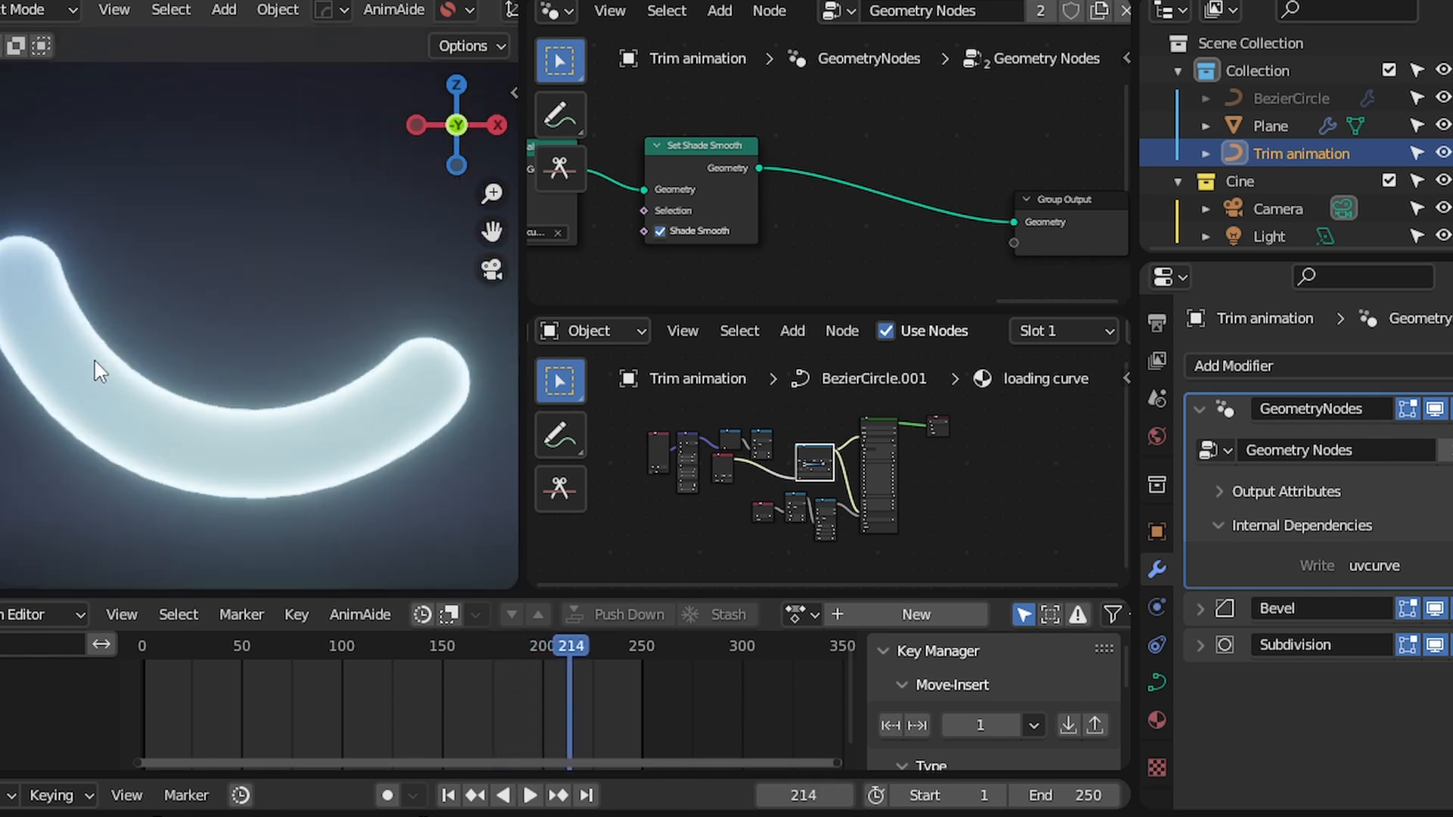
{"action": "scroll", "coordinate": [98, 367], "scroll_direction": "up", "scroll_amount": 4, "text": "alt"}
{"action": "scroll", "coordinate": [257, 386], "scroll_direction": "down", "scroll_amount": 1, "text": "alt"}
{"action": "scroll", "coordinate": [272, 425], "scroll_direction": "up", "scroll_amount": 6, "text": "alt"}
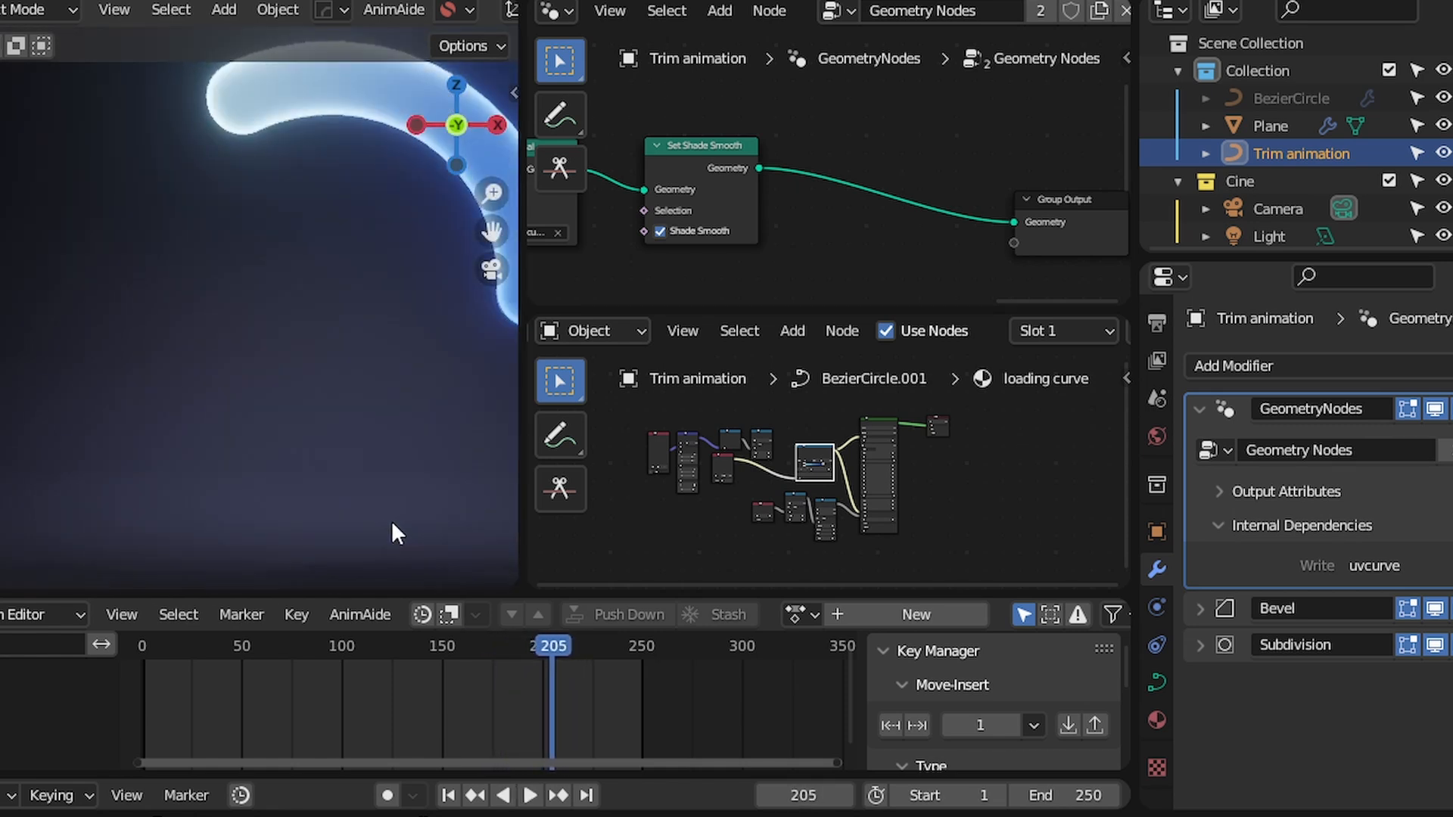
{"action": "scroll", "coordinate": [354, 478], "scroll_direction": "up", "scroll_amount": 4, "text": "alt"}
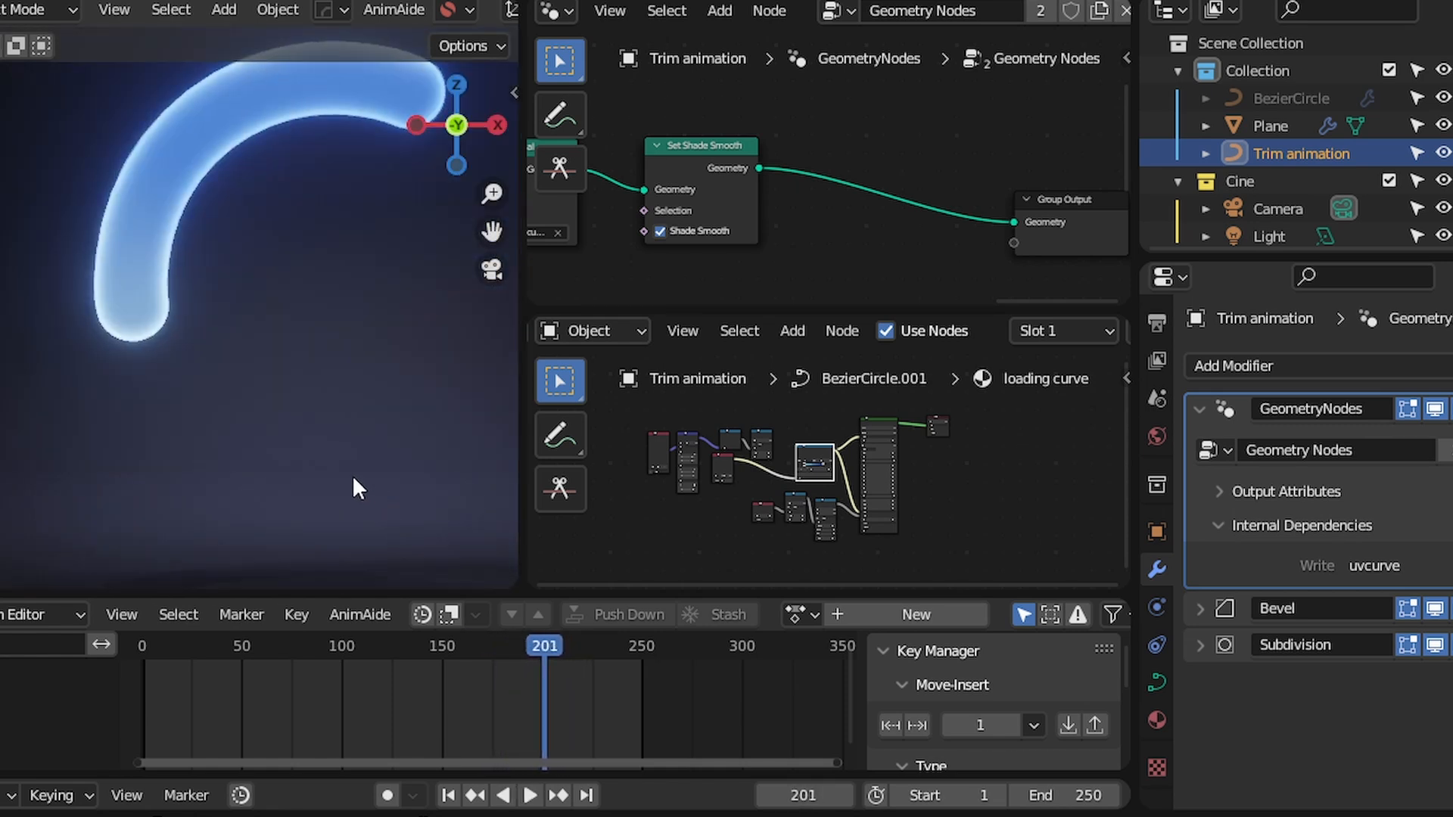
{"action": "scroll", "coordinate": [122, 303], "scroll_direction": "up", "scroll_amount": 4}
{"action": "key", "text": "shift+alt+z"}
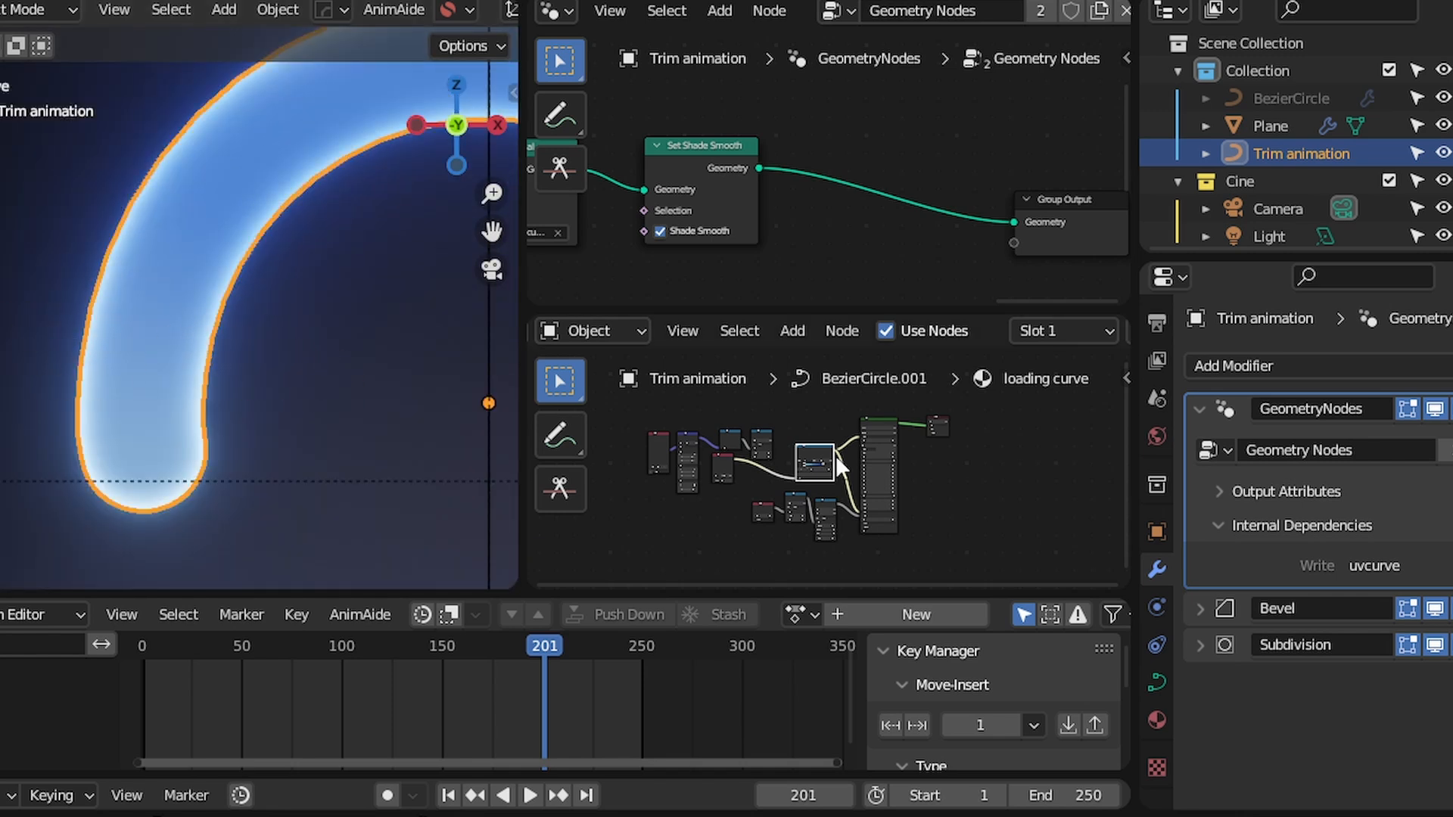
Insert a Map Range node between the uvcurve Attribute and ColorRamp nodes, and move the overlapping Layer Weight group clear of it
{"action": "scroll", "coordinate": [806, 460], "scroll_direction": "up", "scroll_amount": 6}
{"action": "scroll", "coordinate": [923, 432], "scroll_direction": "up", "scroll_amount": 4}
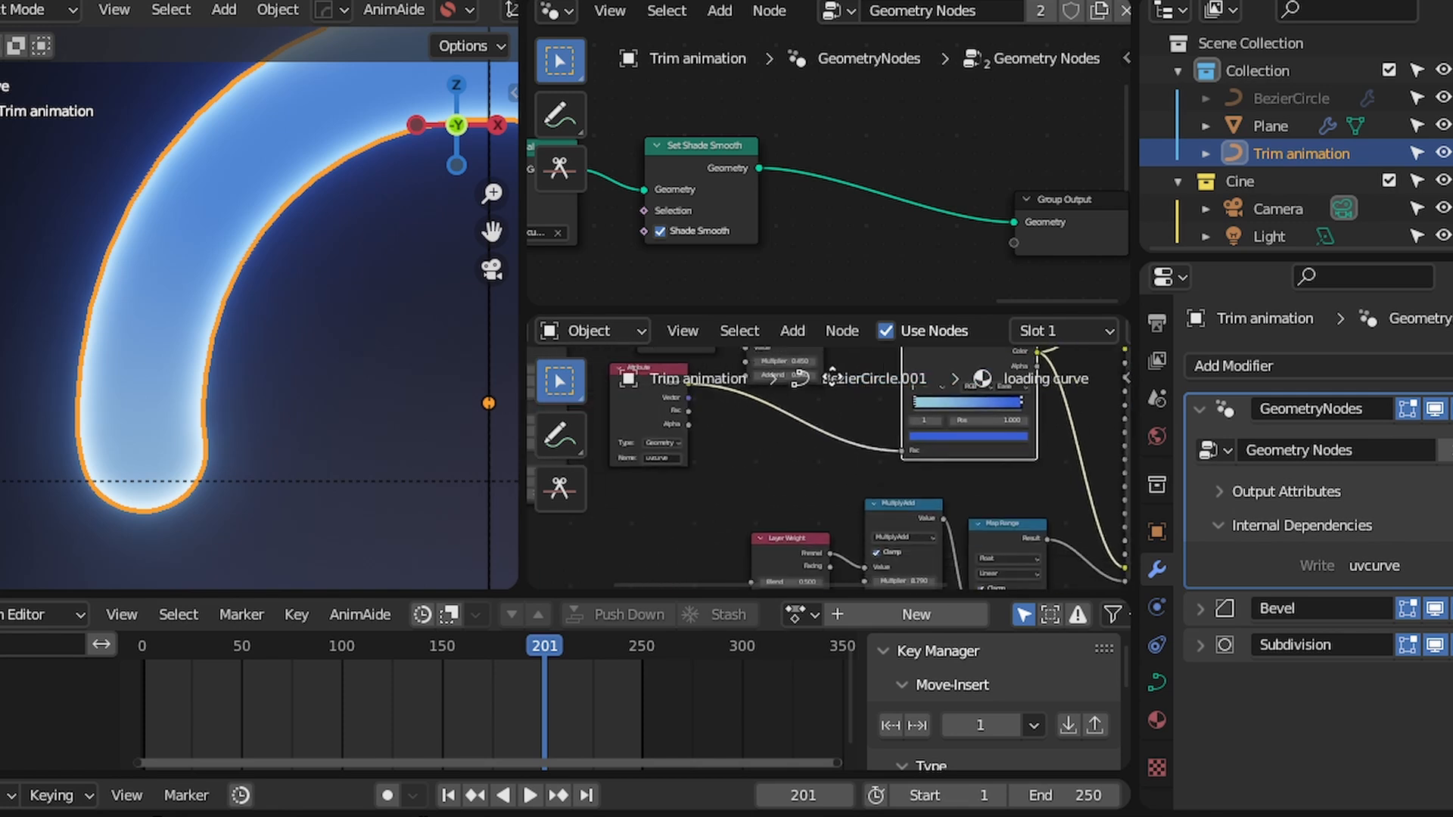
{"action": "key", "text": "shift+a"}
{"action": "type", "text": "map r"}
{"action": "key", "text": "Return"}
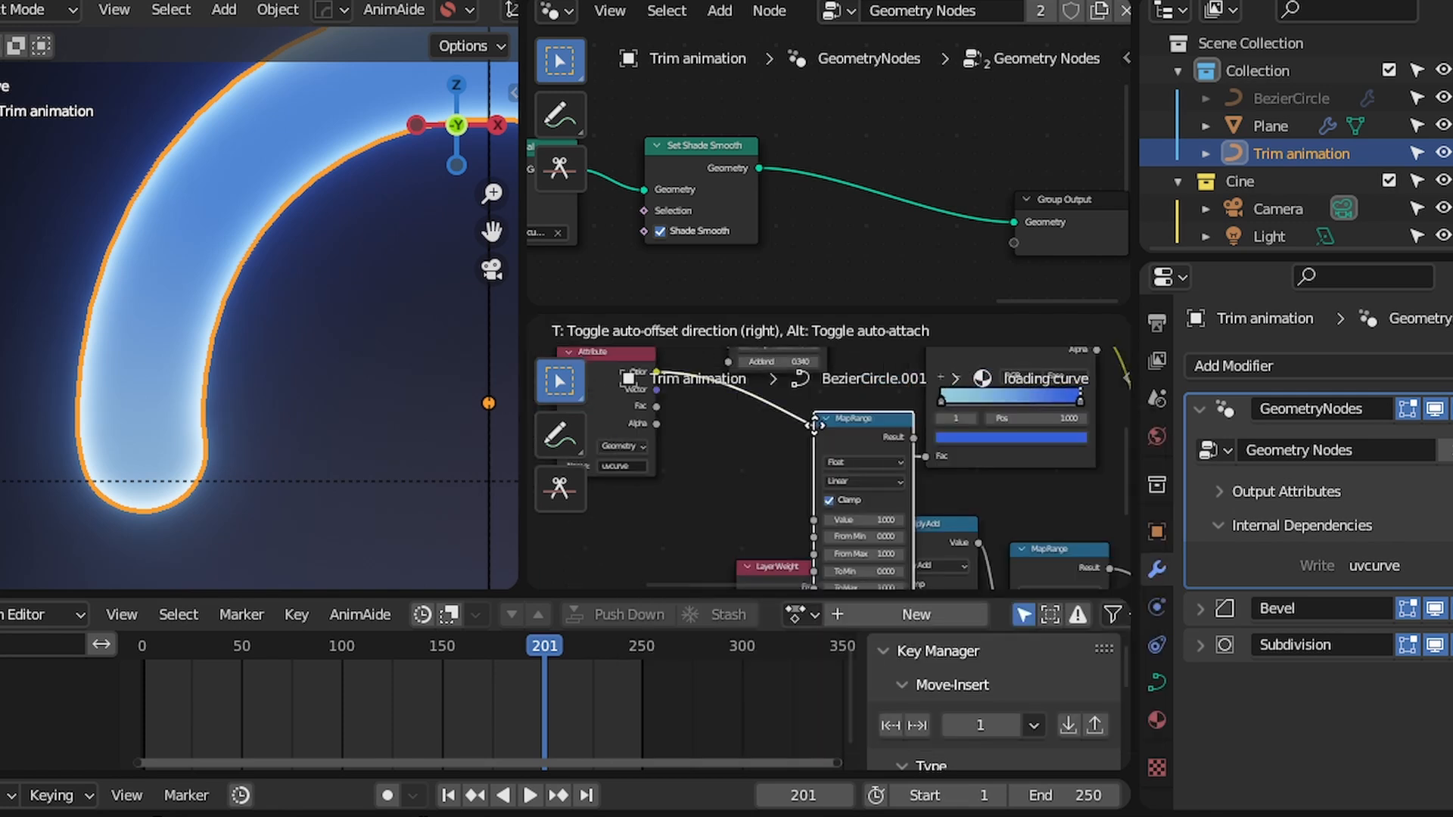
{"action": "left_click", "coordinate": [820, 492]}
{"action": "scroll", "coordinate": [870, 514], "scroll_direction": "down", "scroll_amount": 6}
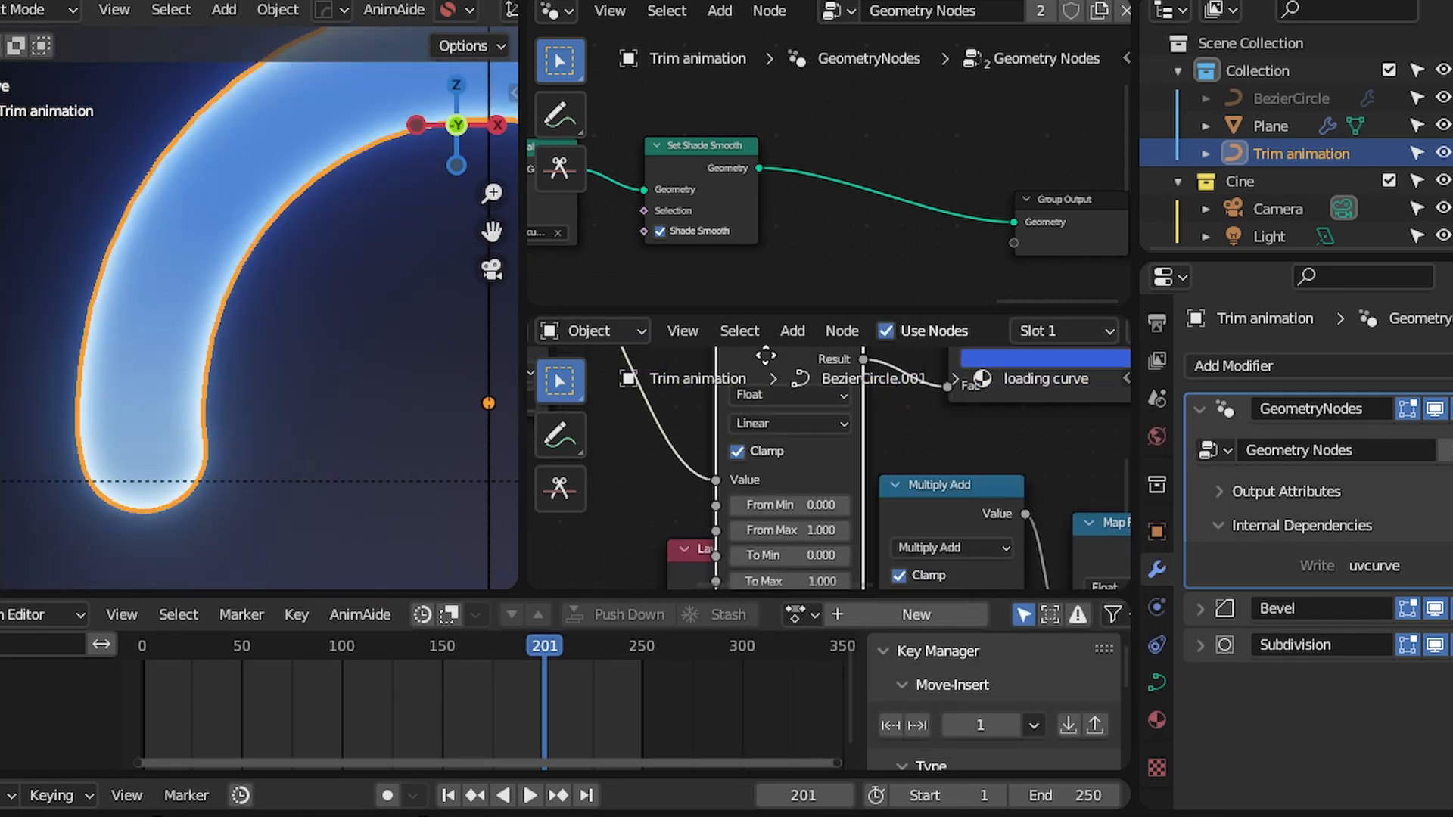
{"action": "left_click_drag", "start_coordinate": [848, 562], "coordinate": [685, 477]}
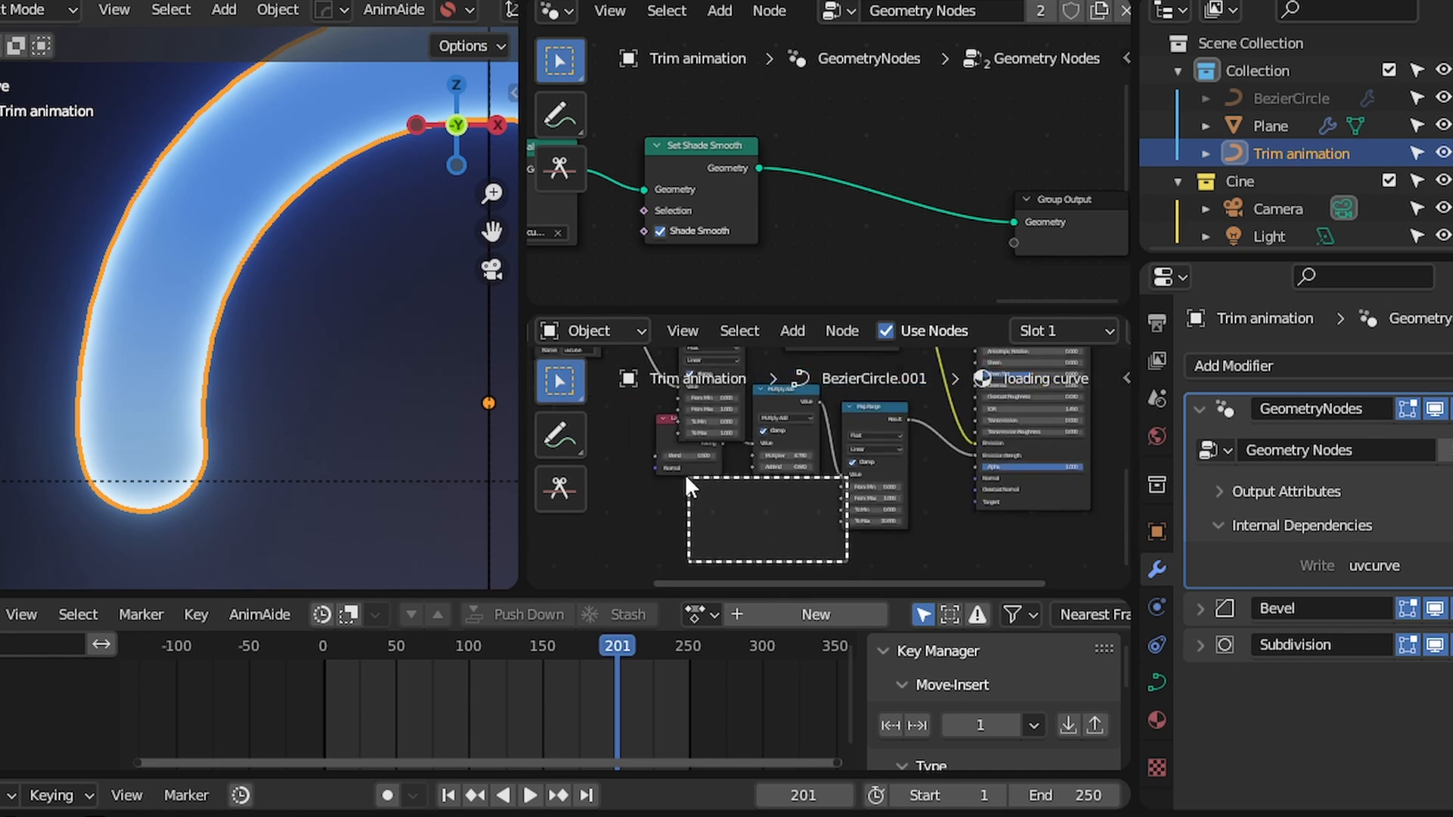
{"action": "left_click_drag", "start_coordinate": [874, 454], "coordinate": [711, 454]}
Set the new Map Range node's interpolation to Stepped Linear and inspect the colour bands along the tube
{"action": "scroll", "coordinate": [720, 466], "scroll_direction": "up", "scroll_amount": 3}
{"action": "left_click", "coordinate": [722, 480]}
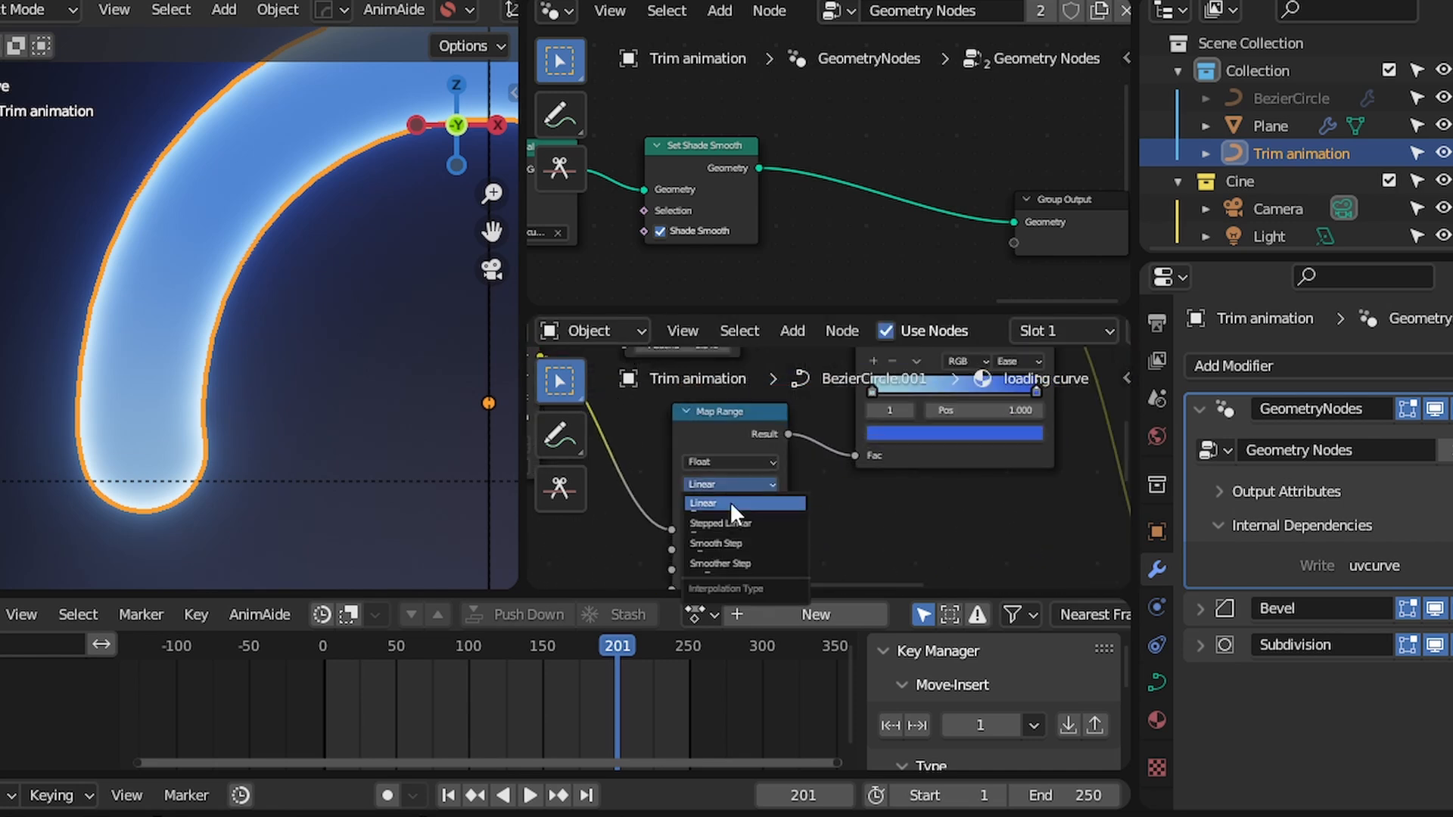
{"action": "left_click", "coordinate": [741, 524]}
{"action": "scroll", "coordinate": [666, 522], "scroll_direction": "up", "scroll_amount": 3}
{"action": "scroll", "coordinate": [378, 424], "scroll_direction": "down", "scroll_amount": 6}
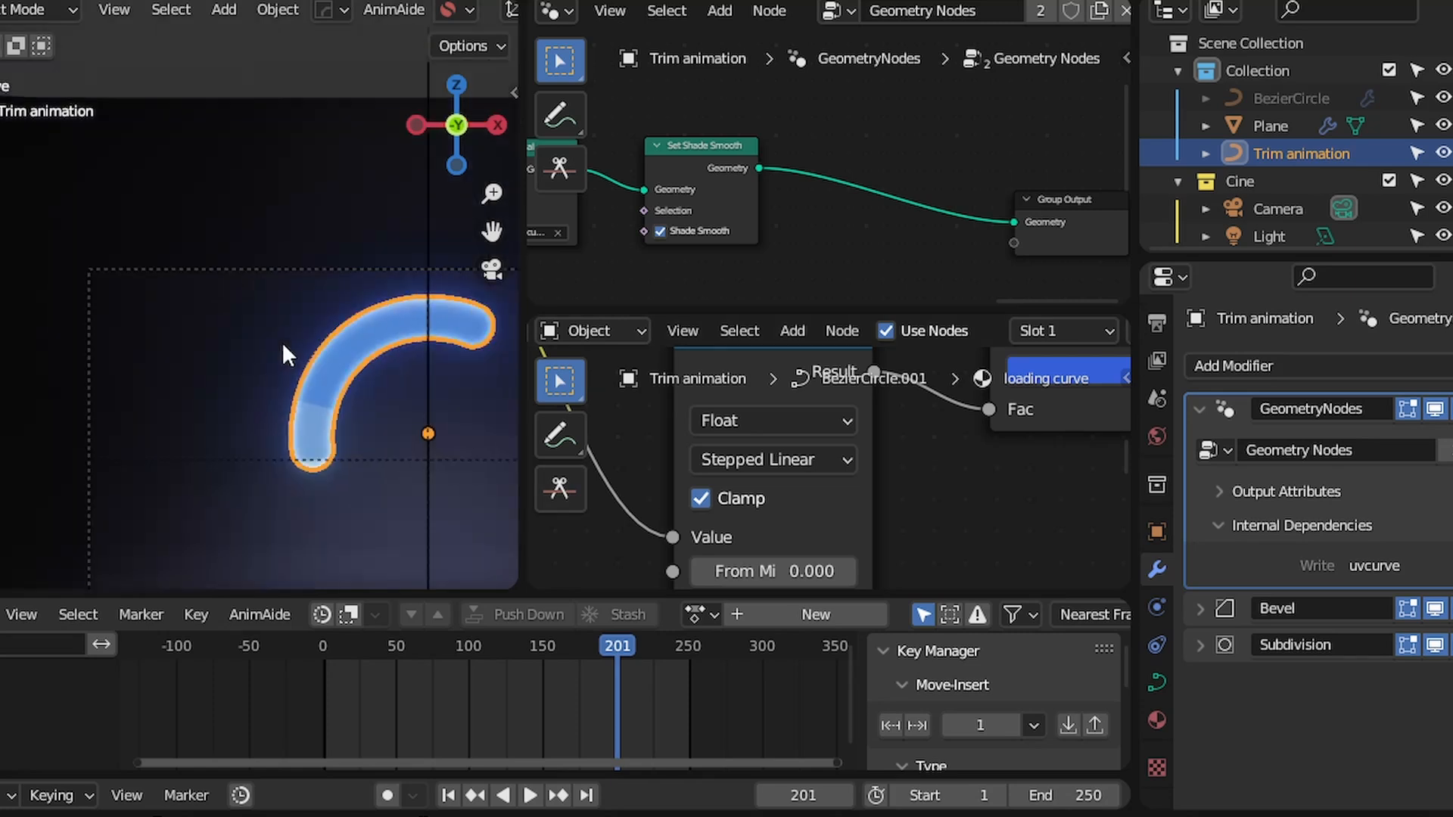
{"action": "key", "text": "shift+alt+z"}
{"action": "scroll", "coordinate": [302, 367], "scroll_direction": "up", "scroll_amount": 8}
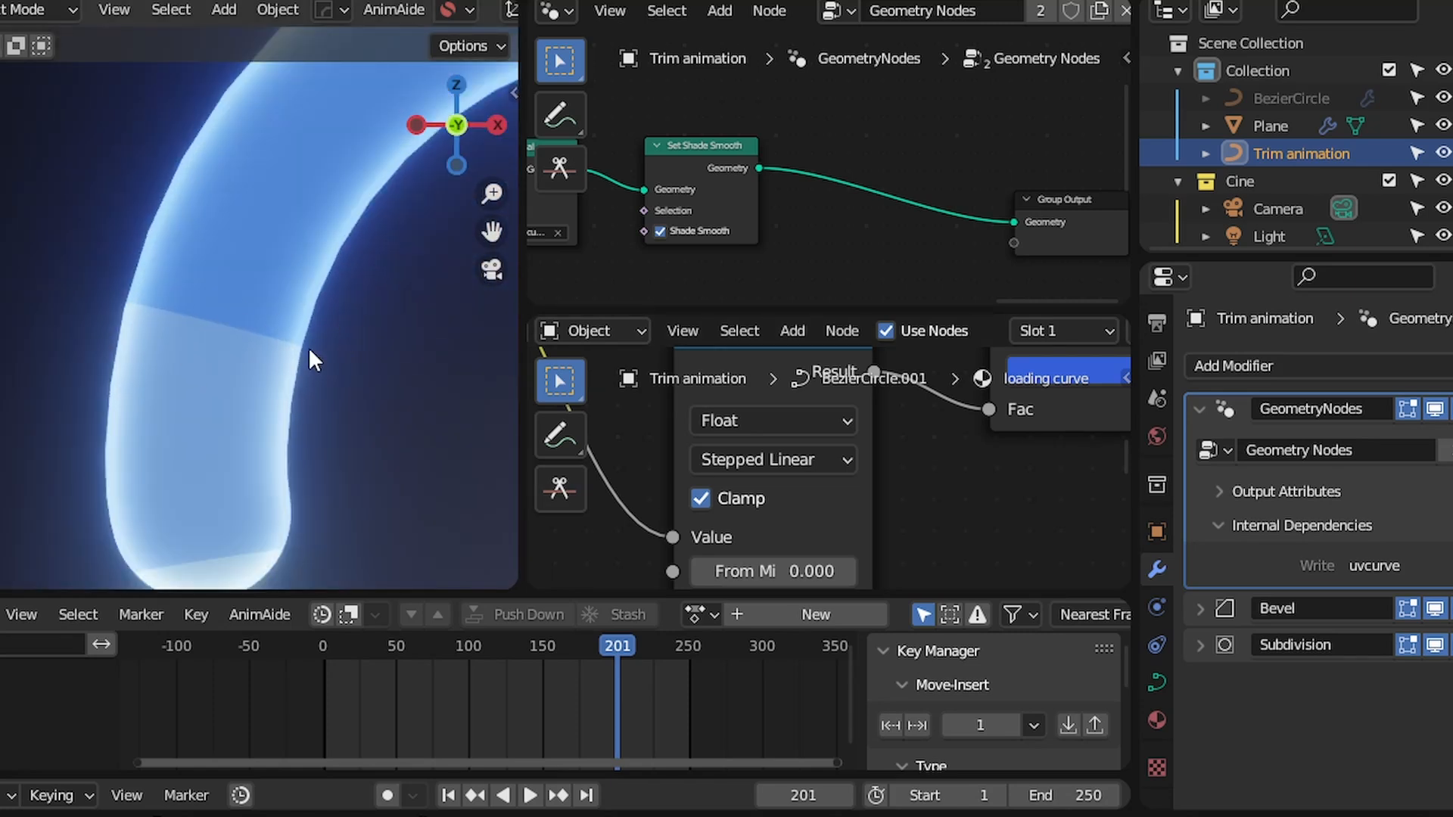
Set the Map Range node's Steps to 9.600 and view the tube without overlays
{"action": "key", "text": "shift+alt+z"}
{"action": "left_click_drag", "start_coordinate": [132, 309], "coordinate": [345, 354]}
{"action": "scroll", "coordinate": [757, 530], "scroll_direction": "down", "scroll_amount": 2}
{"action": "scroll", "coordinate": [756, 560], "scroll_direction": "up", "scroll_amount": 4}
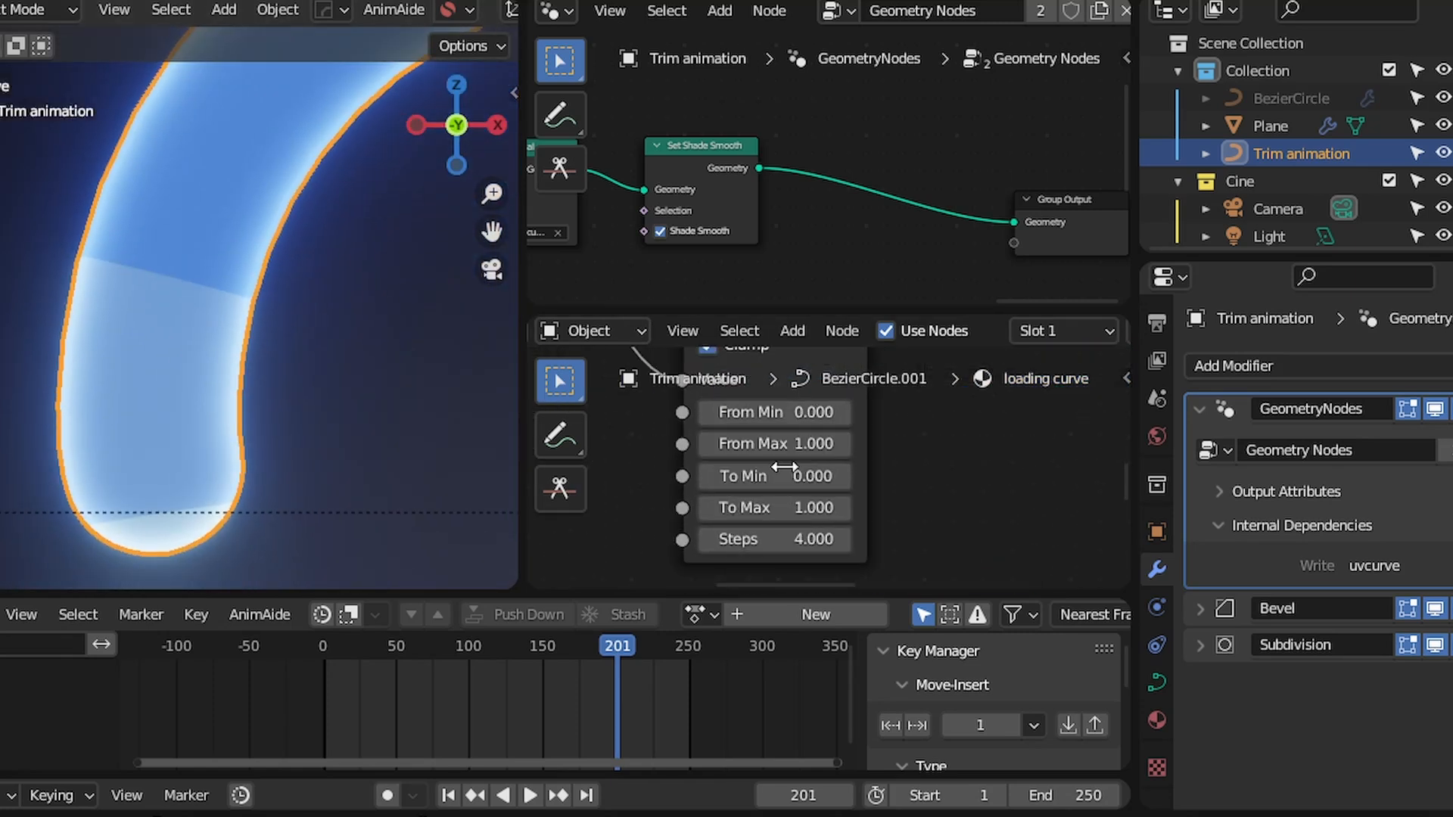
{"action": "left_click_drag", "start_coordinate": [757, 551], "coordinate": [834, 550]}
{"action": "scroll", "coordinate": [300, 394], "scroll_direction": "down", "scroll_amount": 8}
{"action": "key", "text": "shift+alt+z"}
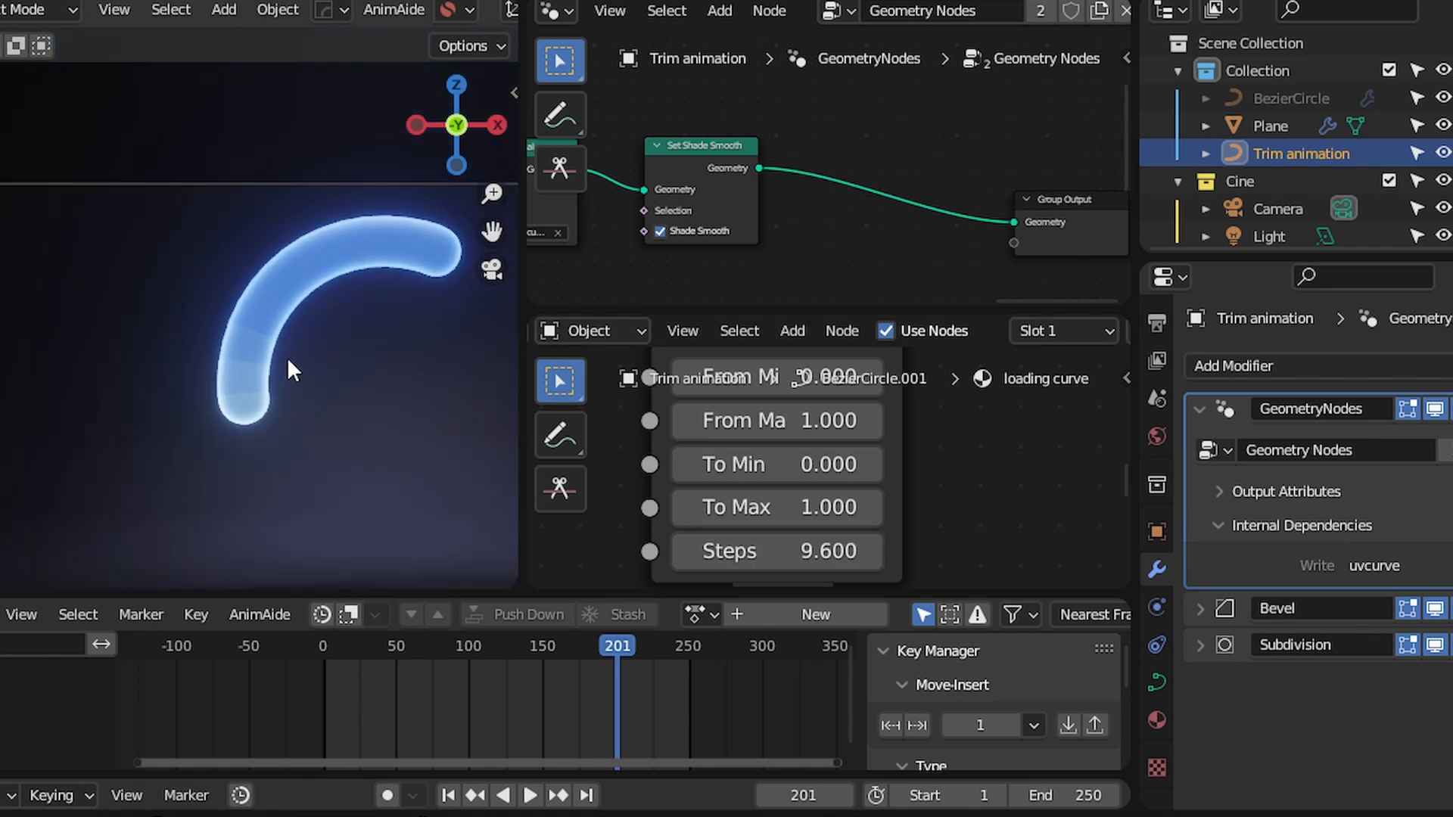
Play back the stepped gradient animation and reduce the Map Range node's Steps to 6.370
{"action": "key", "text": "space"}
{"action": "middle_click_drag", "start_coordinate": [340, 363], "coordinate": [281, 303], "text": "shift"}
{"action": "middle_click_drag", "start_coordinate": [429, 368], "coordinate": [289, 346], "text": "shift"}
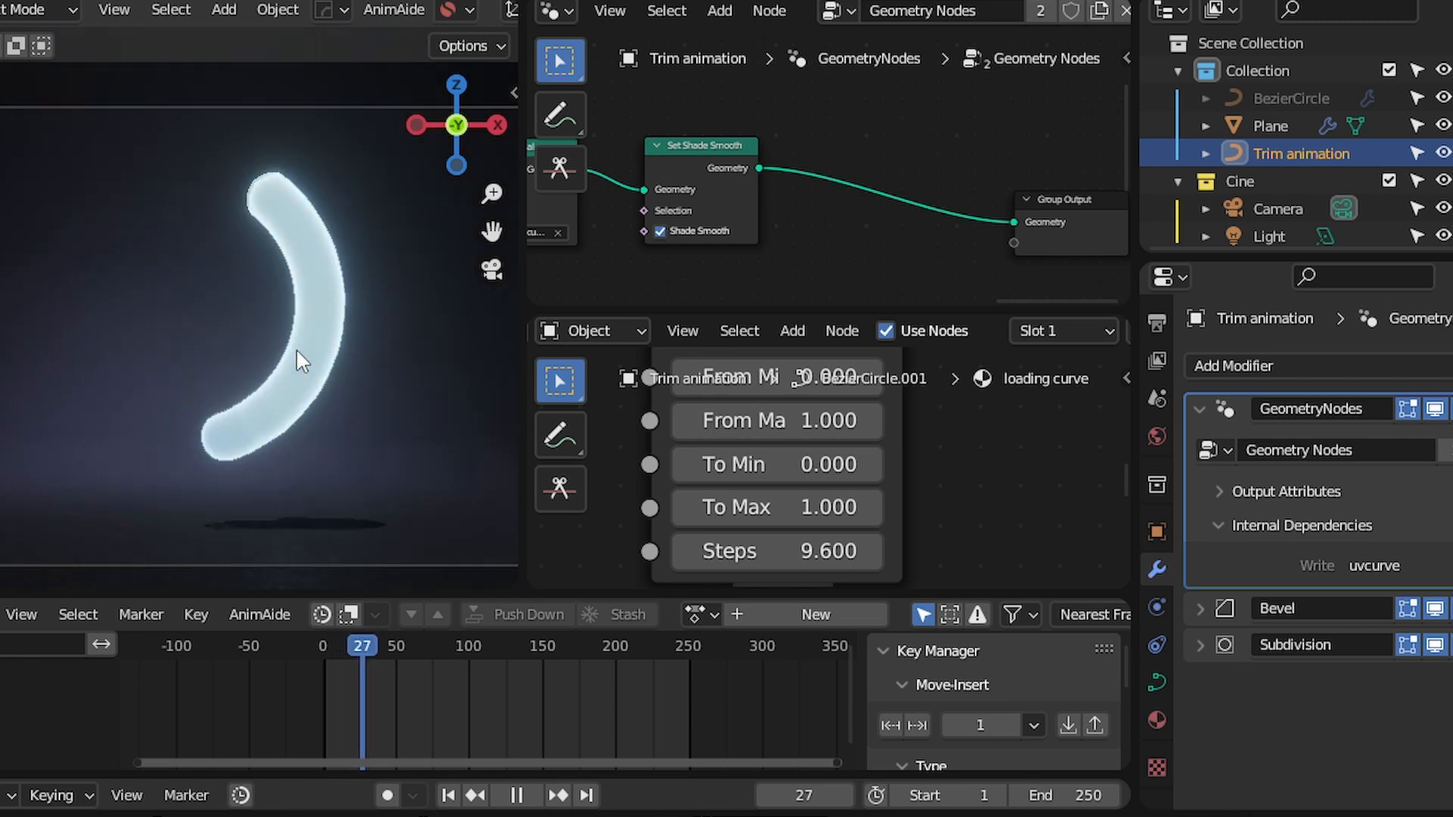
{"action": "key", "text": "space"}
{"action": "scroll", "coordinate": [839, 510], "scroll_direction": "down", "scroll_amount": 9}
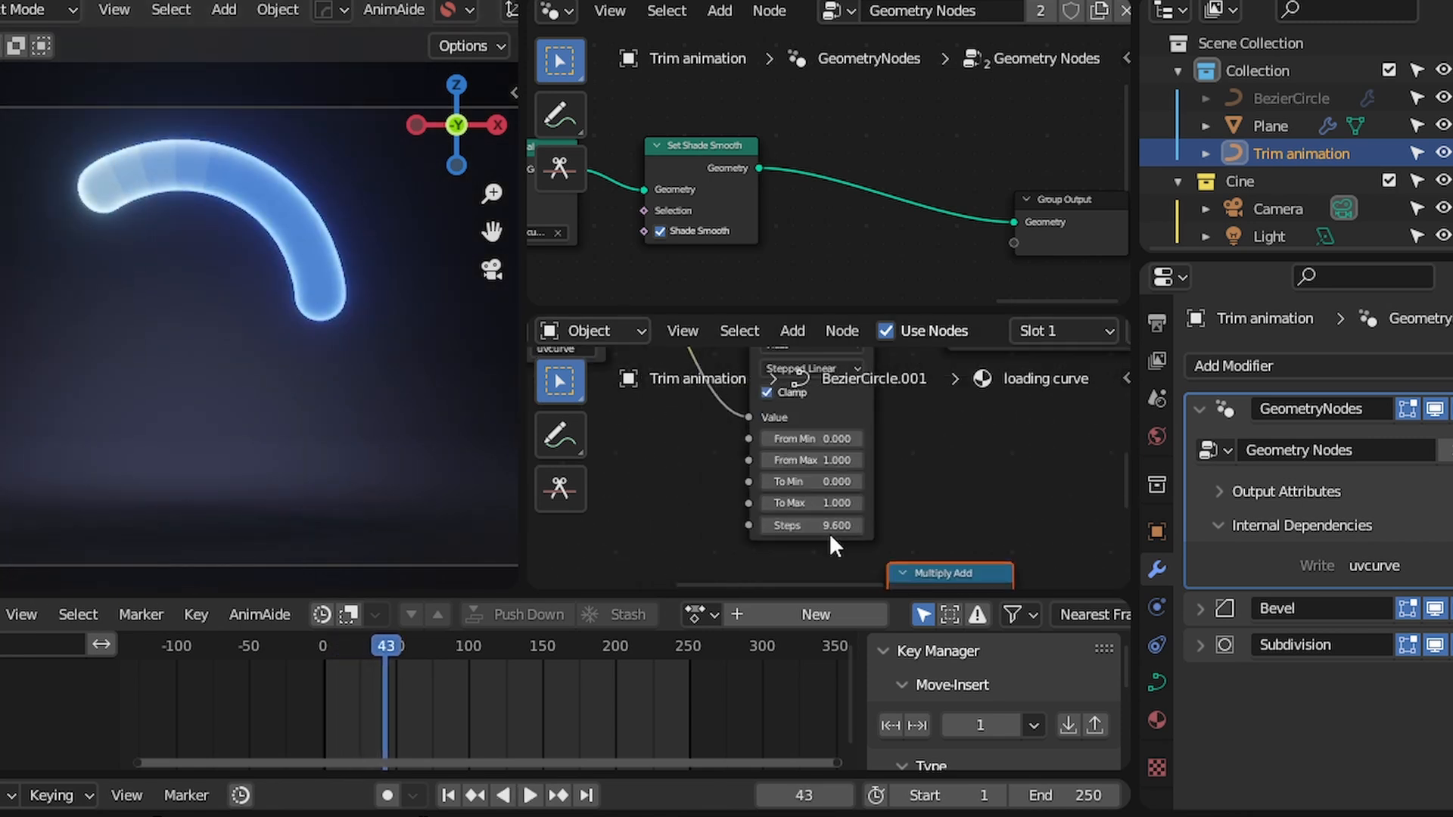
{"action": "scroll", "coordinate": [833, 523], "scroll_direction": "up", "scroll_amount": 1}
{"action": "left_click_drag", "start_coordinate": [831, 524], "coordinate": [829, 524]}
{"action": "scroll", "coordinate": [220, 195], "scroll_direction": "up", "scroll_amount": 4}
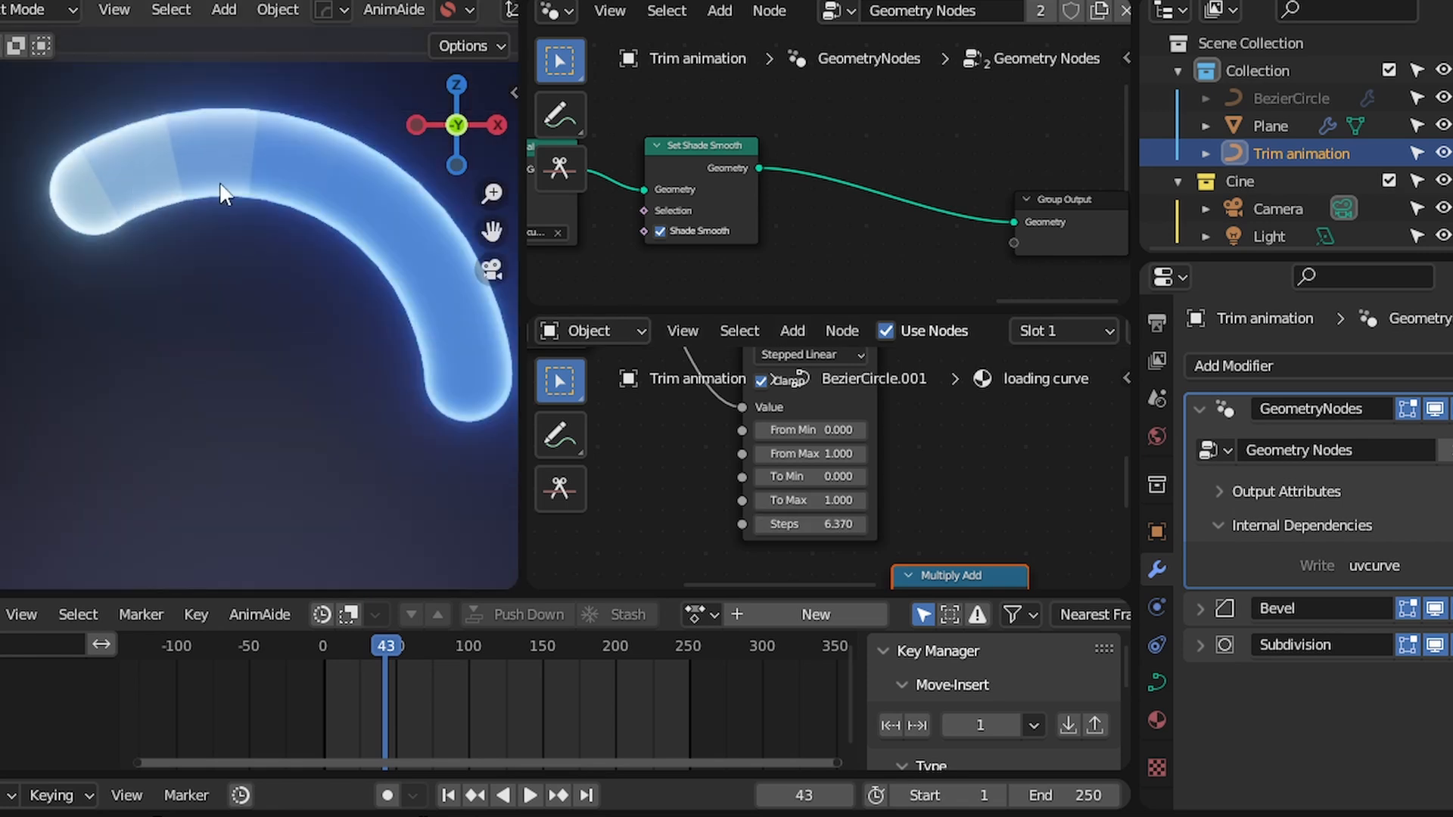
{"action": "scroll", "coordinate": [887, 479], "scroll_direction": "down", "scroll_amount": 1}
{"action": "scroll", "coordinate": [889, 470], "scroll_direction": "down", "scroll_amount": 2}
{"action": "scroll", "coordinate": [347, 237], "scroll_direction": "up", "scroll_amount": 3}
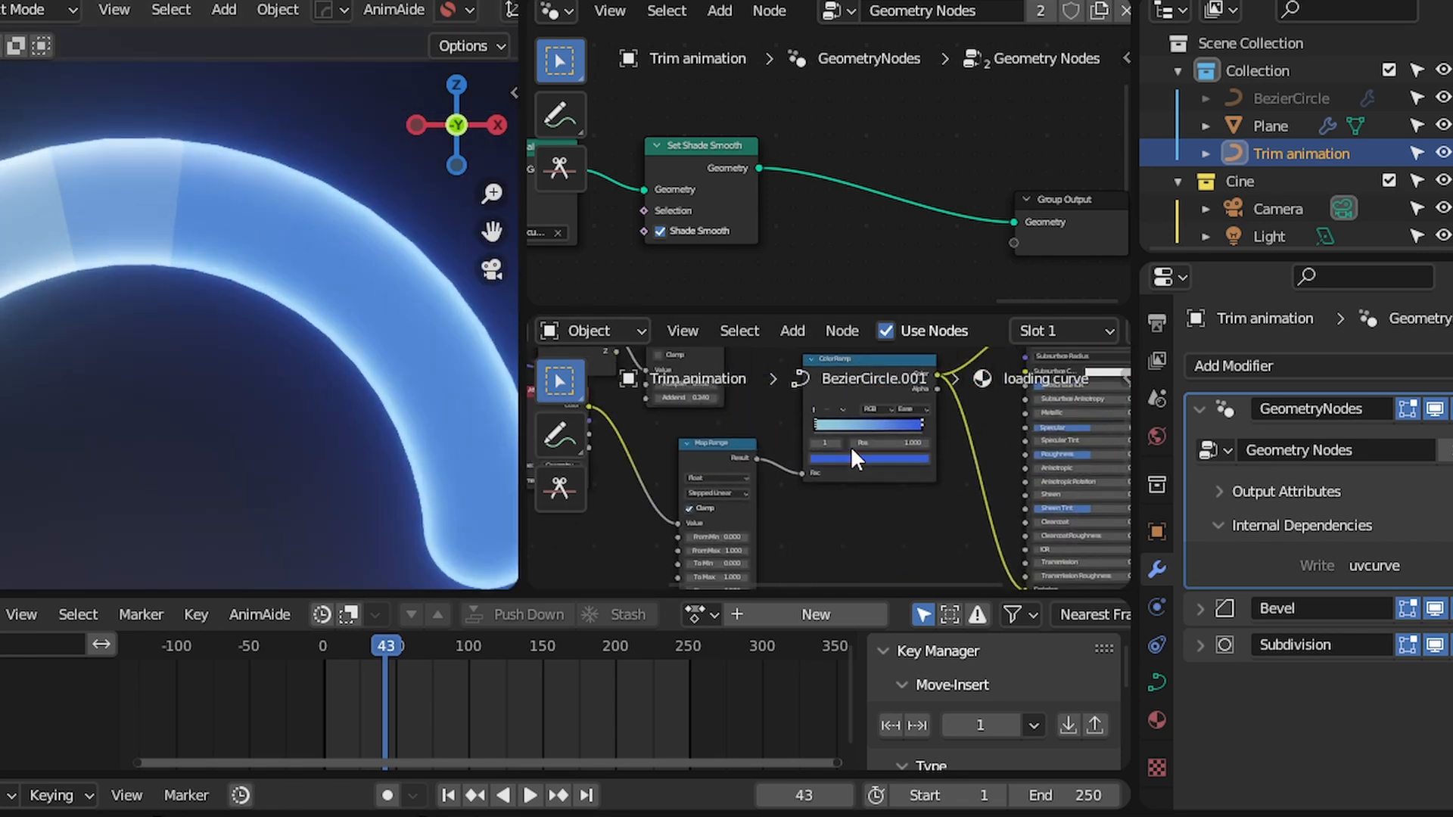
Add a reroute point on the links running from the ColorRamp's Color output to the Principled BSDF
{"action": "middle_click_drag", "start_coordinate": [851, 447], "coordinate": [871, 413]}
{"action": "scroll", "coordinate": [872, 413], "scroll_direction": "down", "scroll_amount": 2}
{"action": "scroll", "coordinate": [964, 463], "scroll_direction": "down", "scroll_amount": 2}
{"action": "left_click_drag", "start_coordinate": [994, 459], "coordinate": [779, 366]}
{"action": "scroll", "coordinate": [774, 377], "scroll_direction": "up", "scroll_amount": 3}
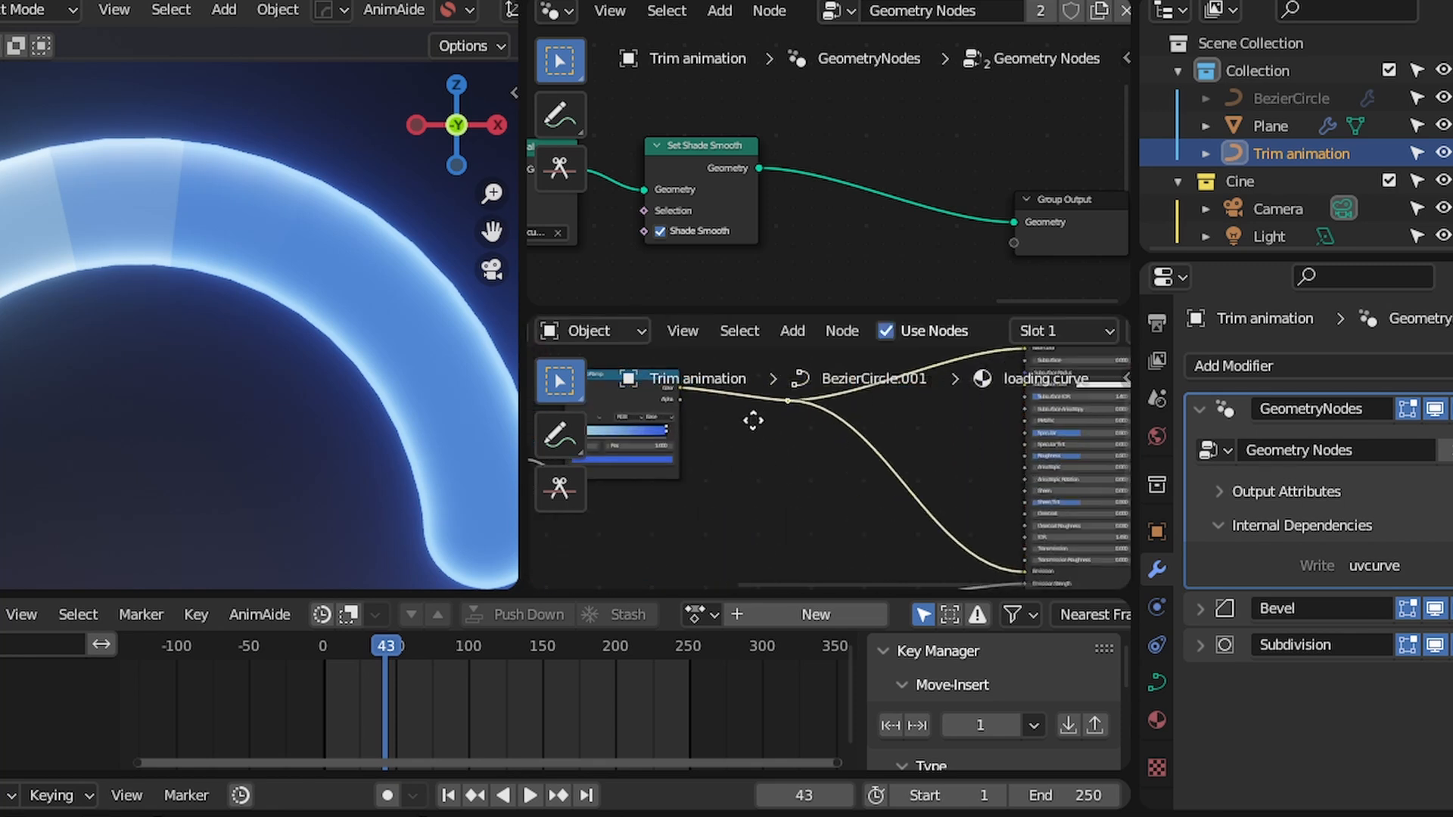
Duplicate the ColorRamp below the original and feed the Map Range result into its Fac, with its Color going to the reroute
{"action": "middle_click_drag", "start_coordinate": [757, 424], "coordinate": [706, 477]}
{"action": "key", "text": "shift+d"}
{"action": "left_click", "coordinate": [788, 427]}
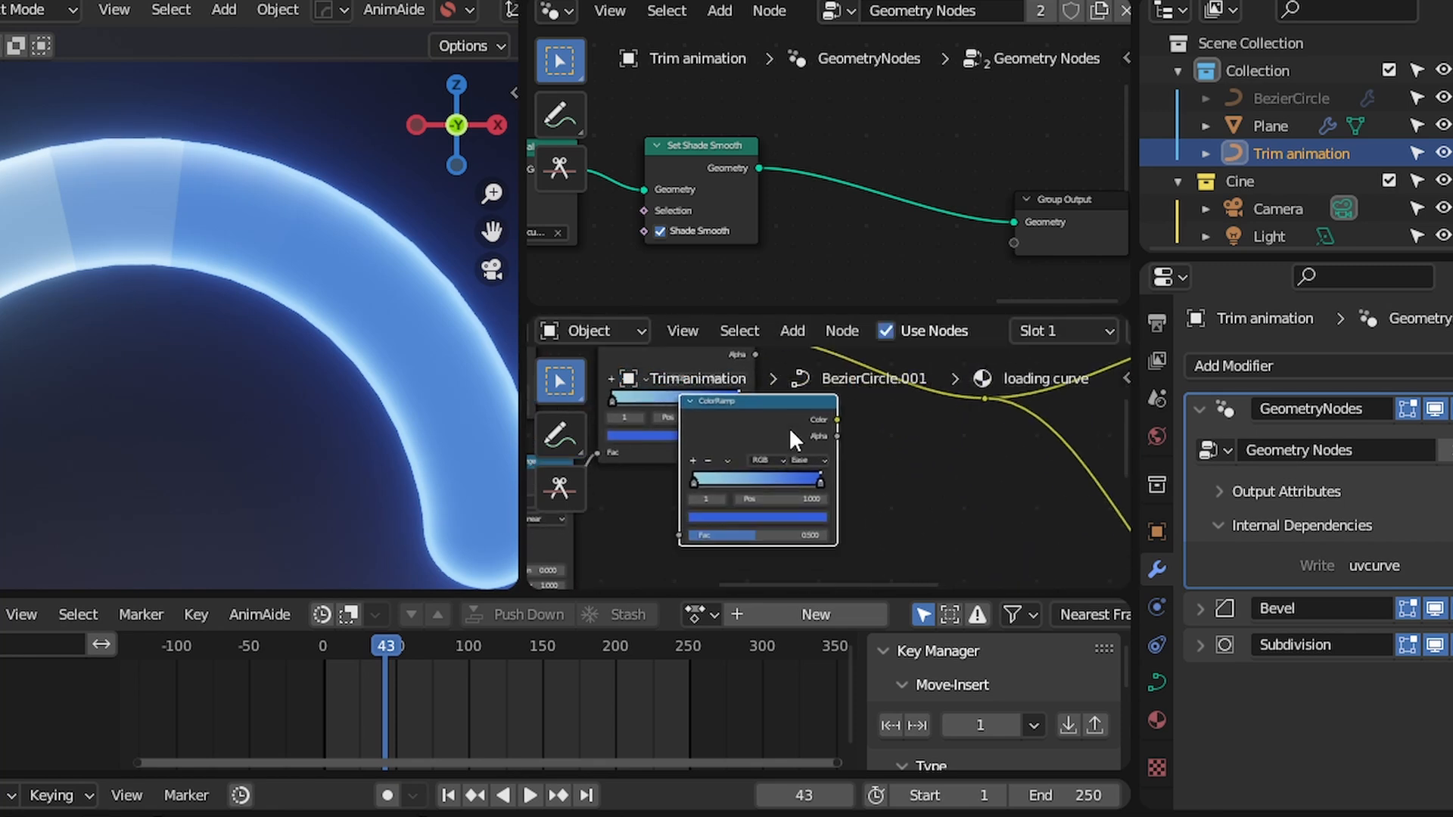
{"action": "scroll", "coordinate": [780, 465], "scroll_direction": "up", "scroll_amount": 1}
{"action": "left_click_drag", "start_coordinate": [779, 478], "coordinate": [765, 471]}
{"action": "scroll", "coordinate": [757, 466], "scroll_direction": "up", "scroll_amount": 5}
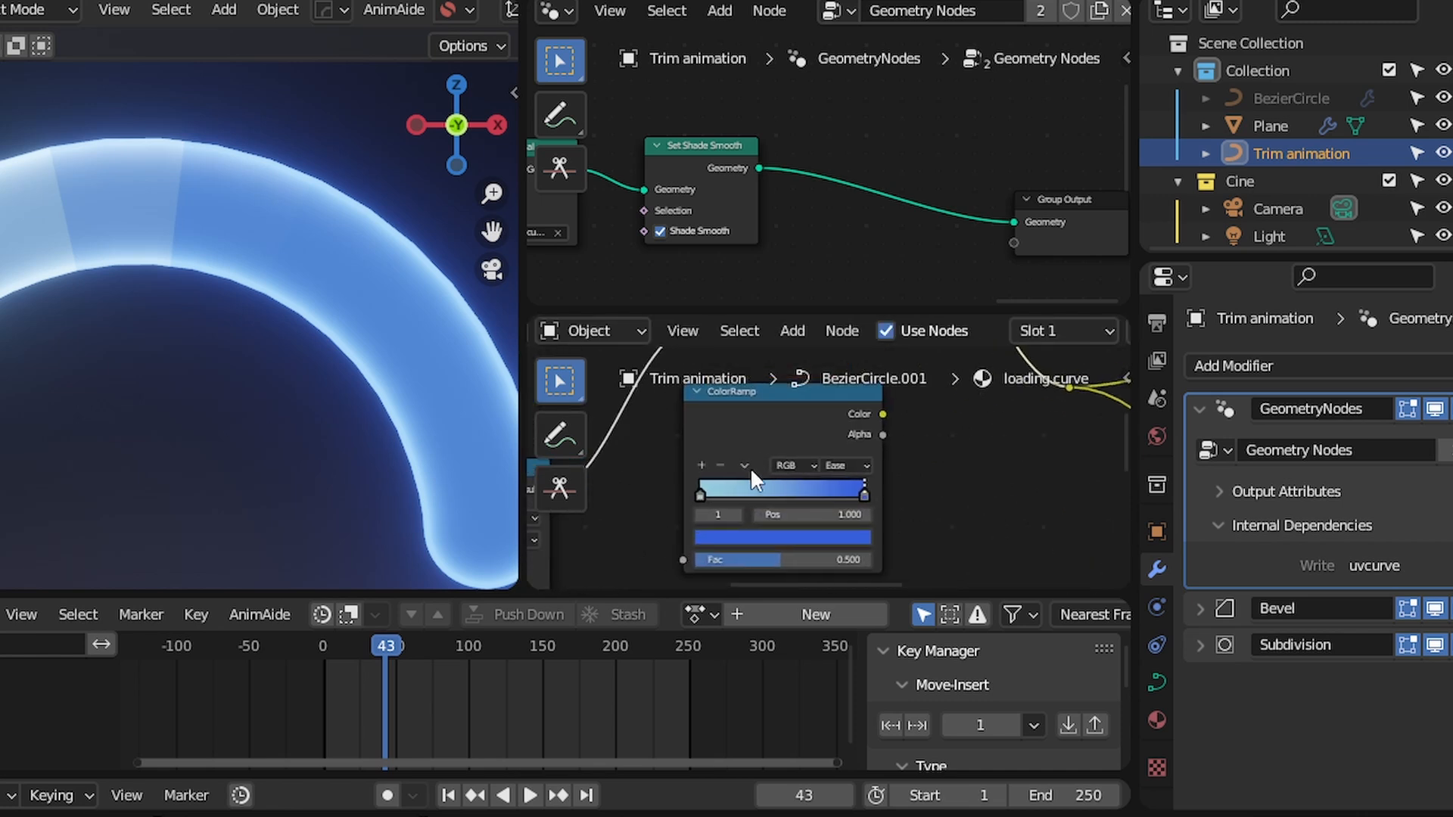
{"action": "scroll", "coordinate": [796, 482], "scroll_direction": "down", "scroll_amount": 4}
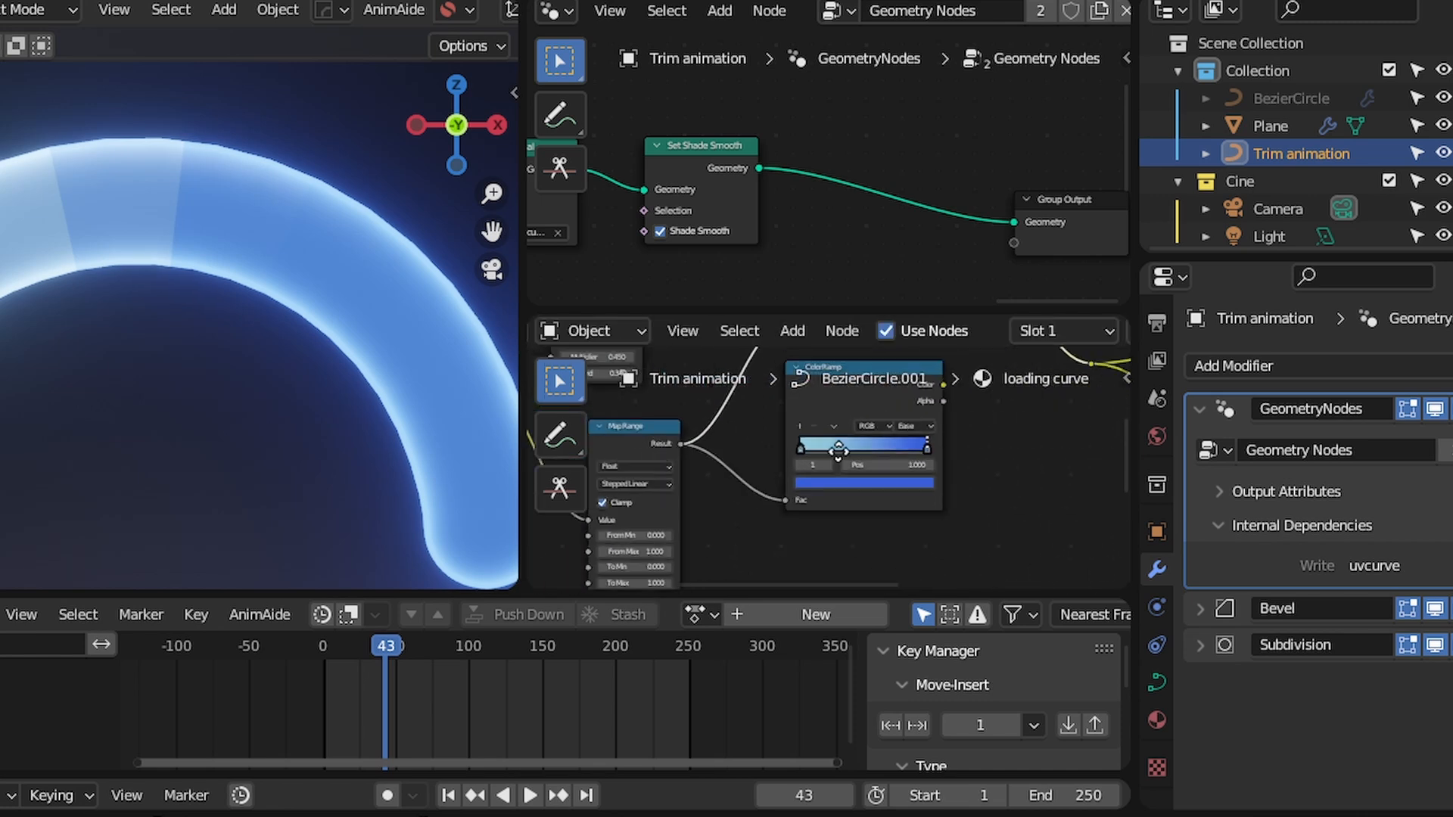
{"action": "left_click", "coordinate": [790, 452]}
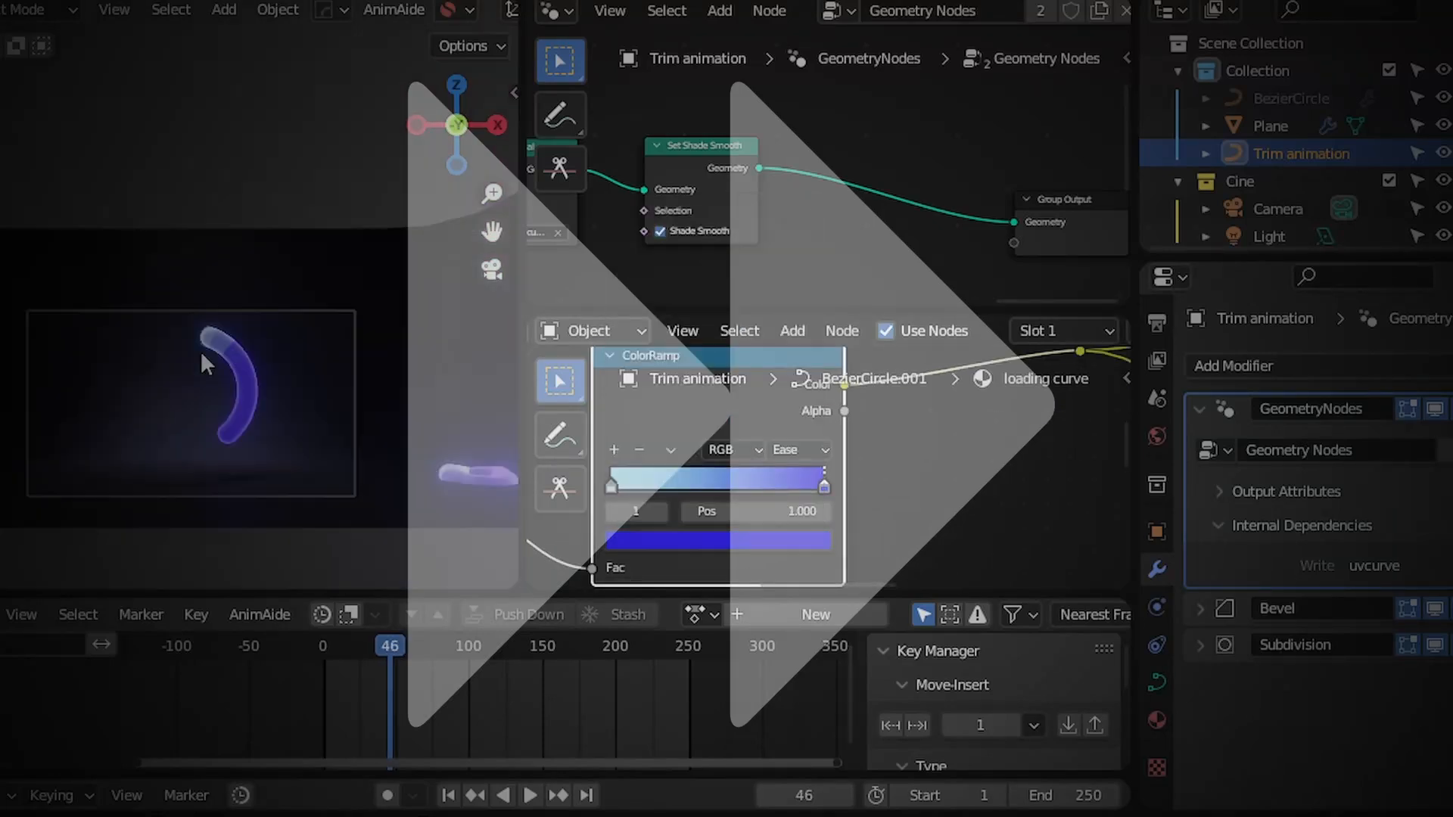
Play the animation and change the duplicated ColorRamp's end stop at position 1.000 to a brighter blue
{"action": "key", "text": "space"}
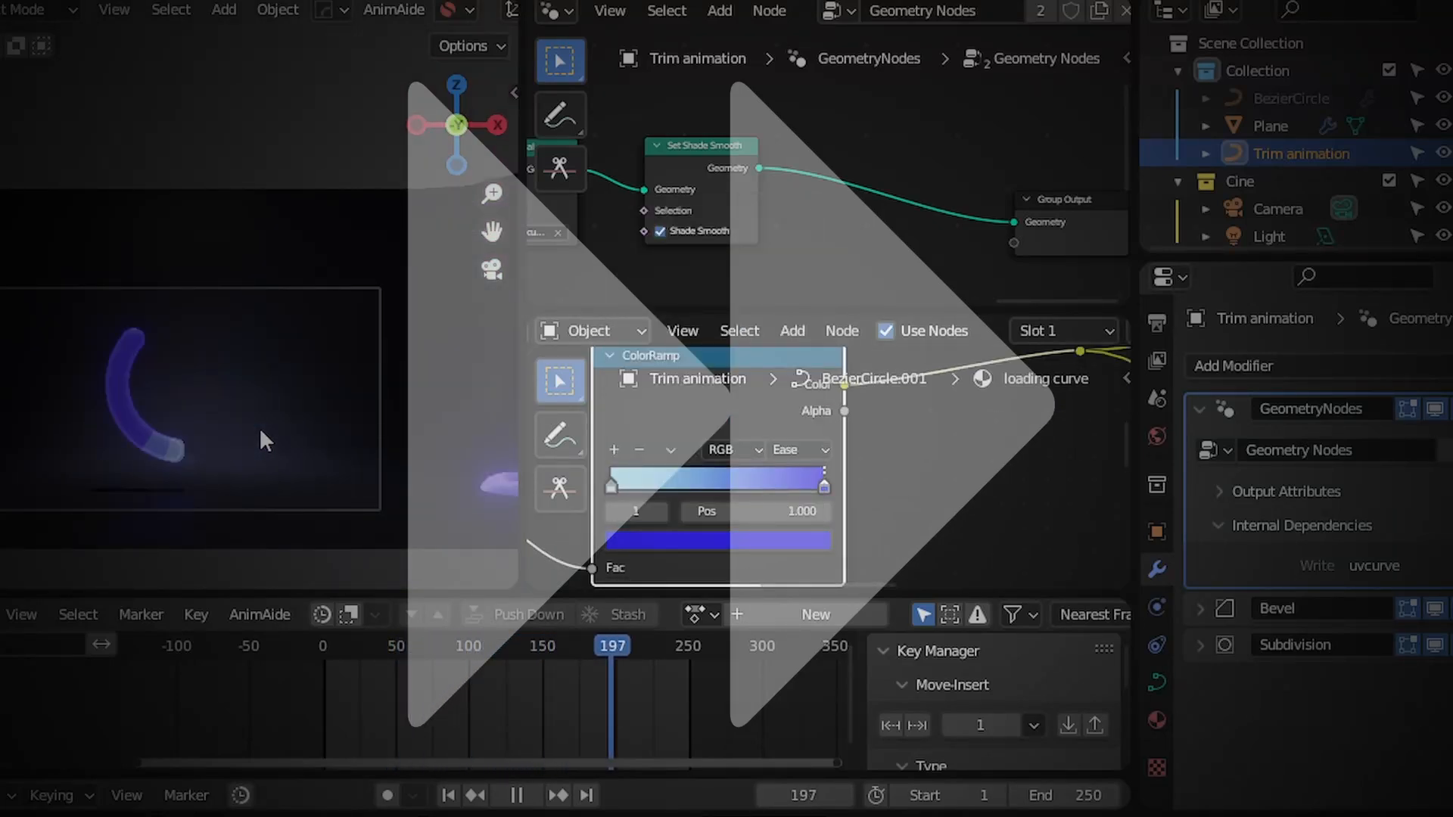
{"action": "scroll", "coordinate": [258, 427], "scroll_direction": "up", "scroll_amount": 2}
{"action": "left_click", "coordinate": [718, 540]}
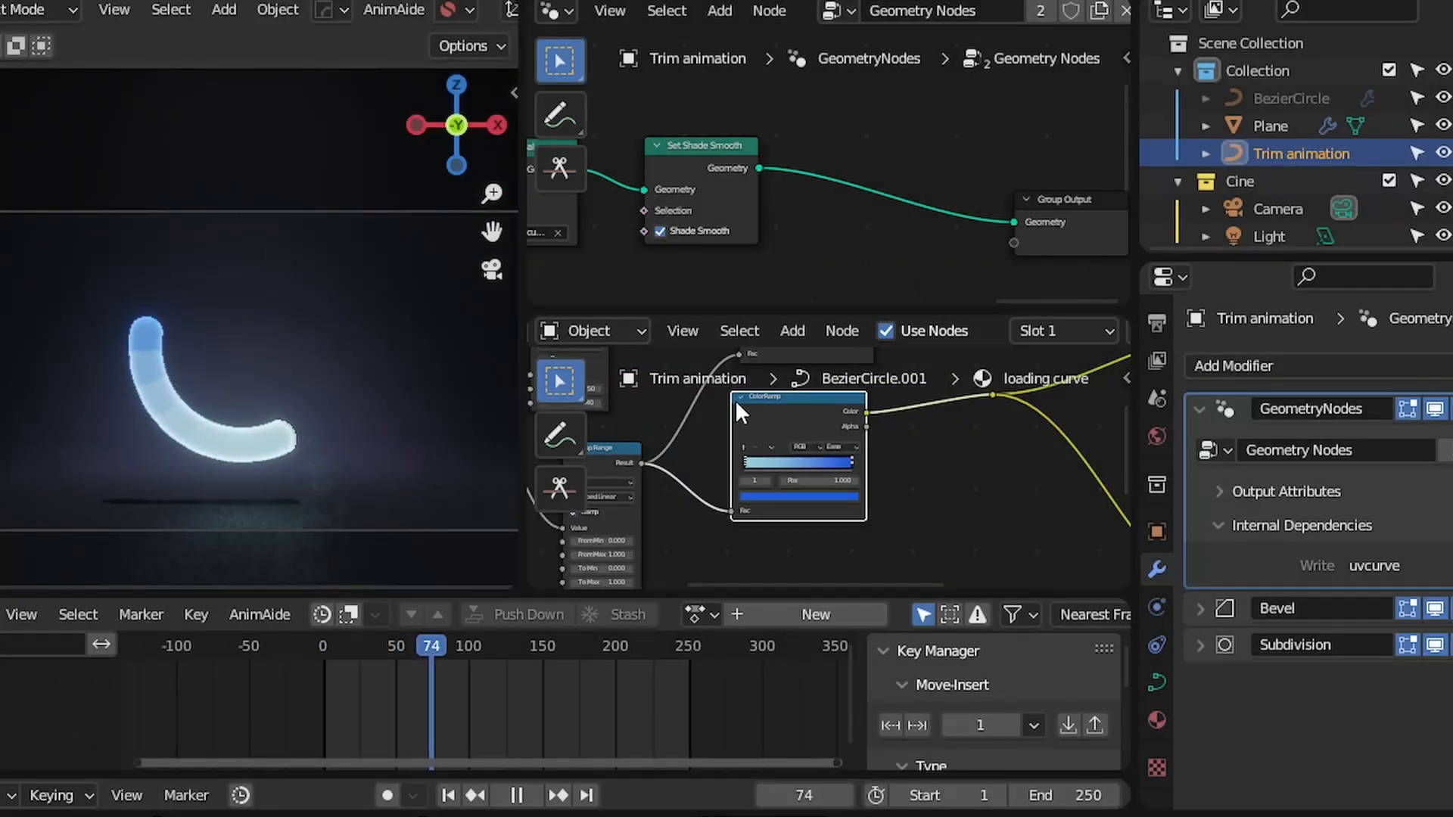
{"action": "key", "text": "space"}
Set the stepped Map Range node's Steps to 6.820 and play back the animation
{"action": "scroll", "coordinate": [679, 521], "scroll_direction": "up", "scroll_amount": 3}
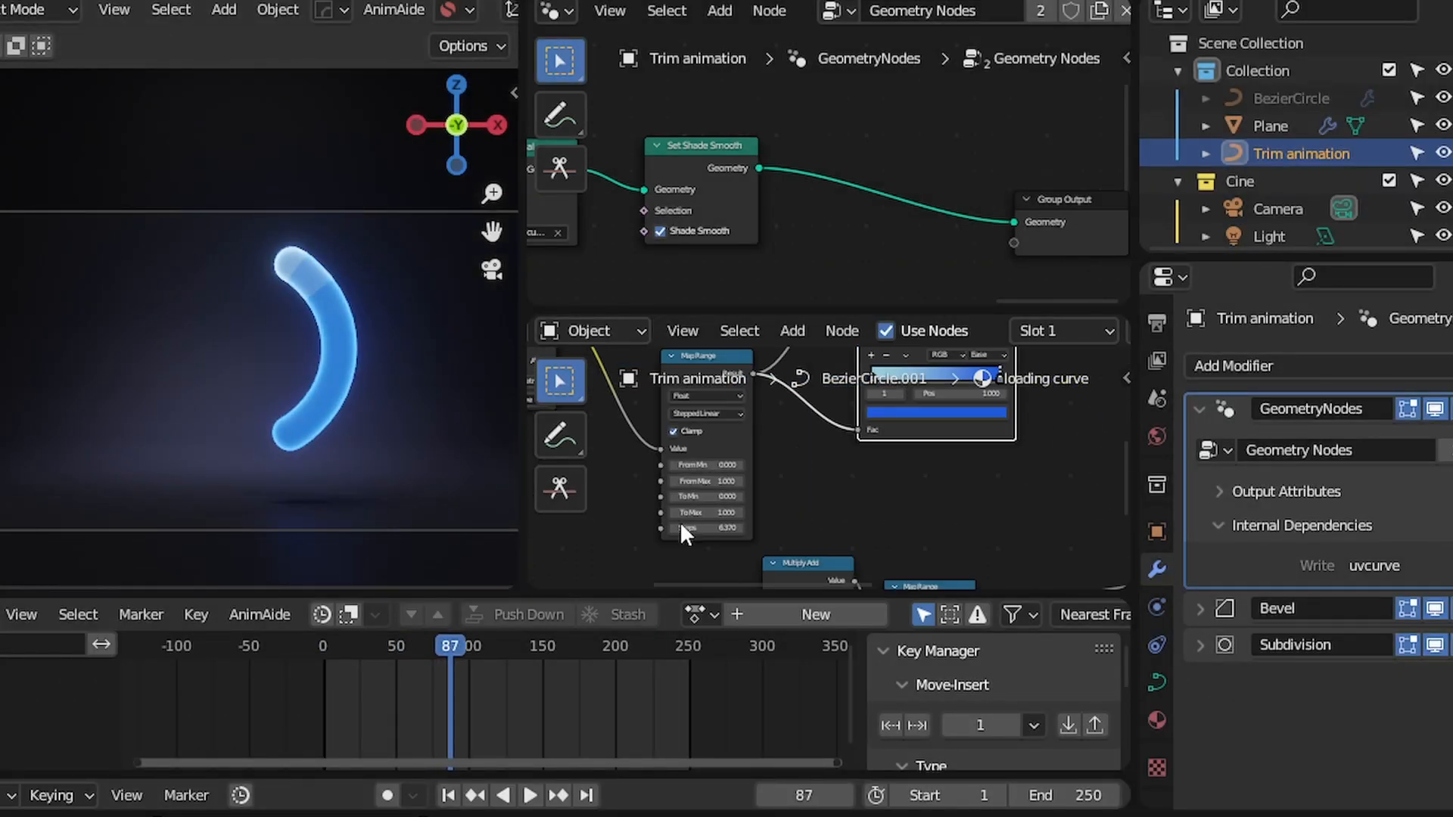
{"action": "left_click", "coordinate": [696, 537], "text": "shift"}
{"action": "key", "text": "space"}
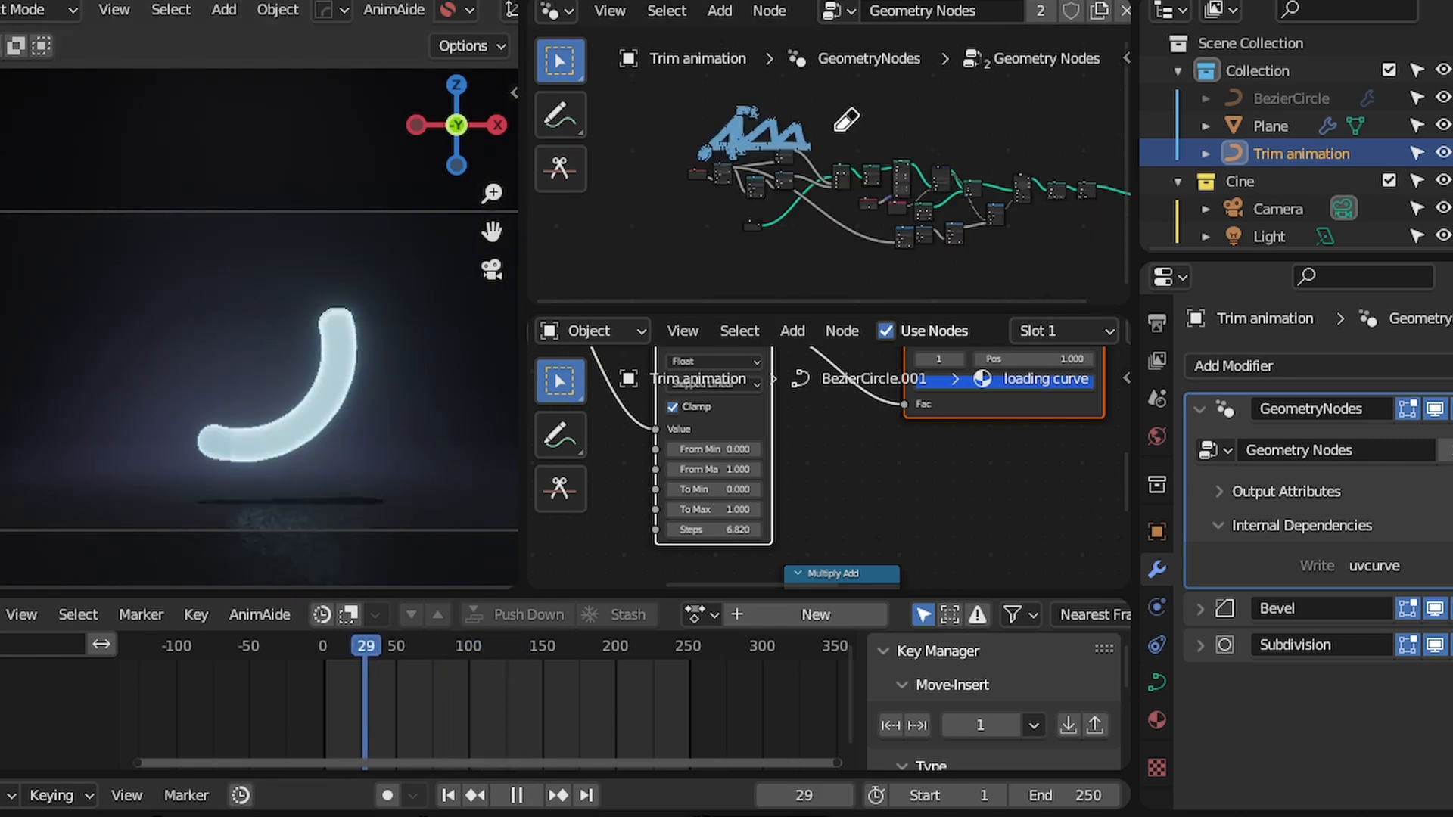
Erase the annotation scribble above the geometry nodes and maximize the geometry node editor
{"action": "scroll", "coordinate": [882, 198], "scroll_direction": "up", "scroll_amount": 5}
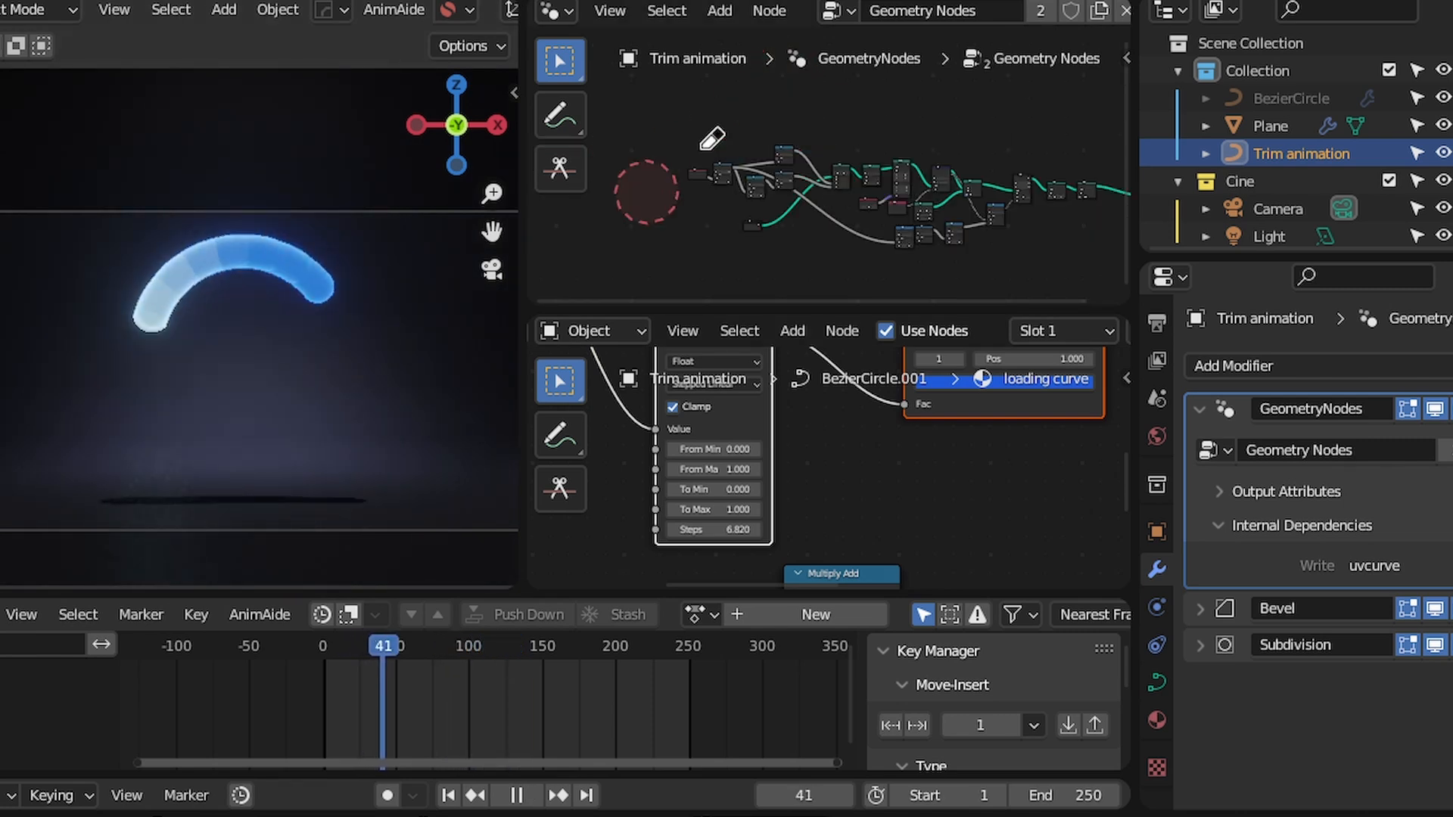
{"action": "left_click_drag", "start_coordinate": [705, 190], "coordinate": [811, 139]}
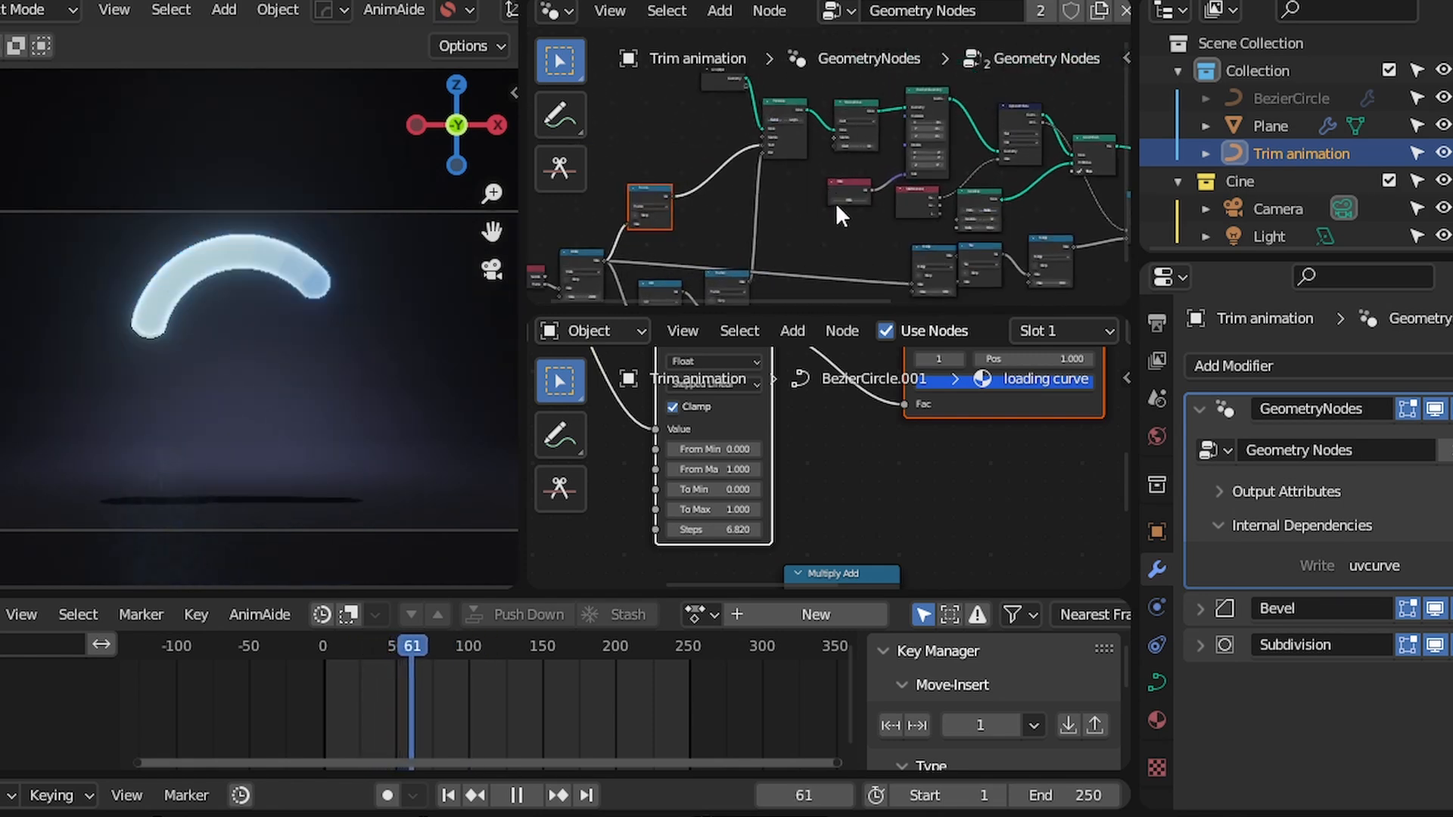
{"action": "key", "text": "ctrl+space"}
{"action": "middle_click_drag", "start_coordinate": [461, 319], "coordinate": [388, 244]}
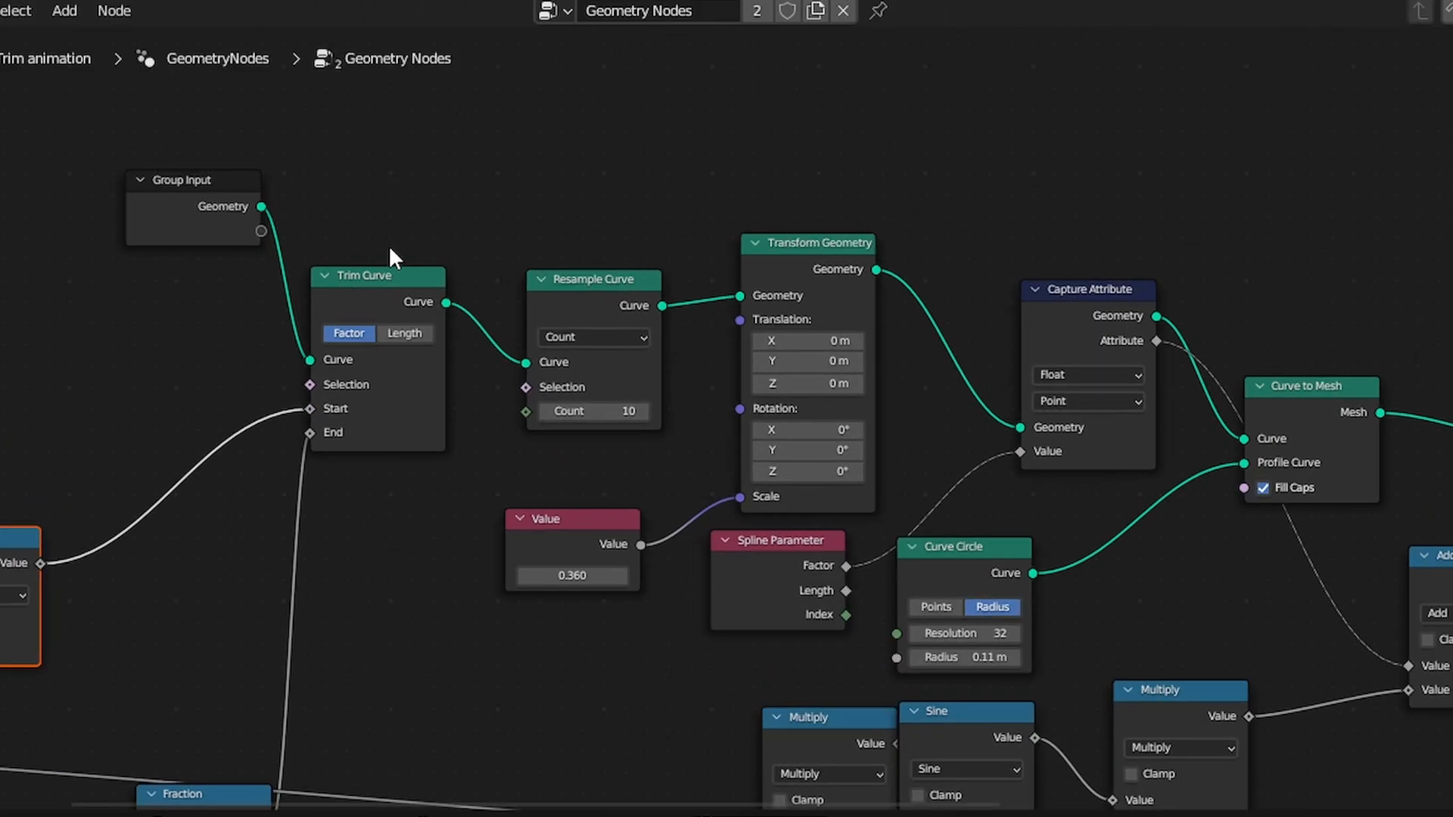
Move the Group Input node away from Trim Curve, leaving space for another node between them
{"action": "scroll", "coordinate": [288, 236], "scroll_direction": "down", "scroll_amount": 2}
{"action": "middle_click_drag", "start_coordinate": [288, 236], "coordinate": [515, 247]}
{"action": "left_click", "coordinate": [514, 247]}
{"action": "left_click_drag", "start_coordinate": [514, 247], "coordinate": [272, 314]}
{"action": "scroll", "coordinate": [272, 314], "scroll_direction": "up", "scroll_amount": 2}
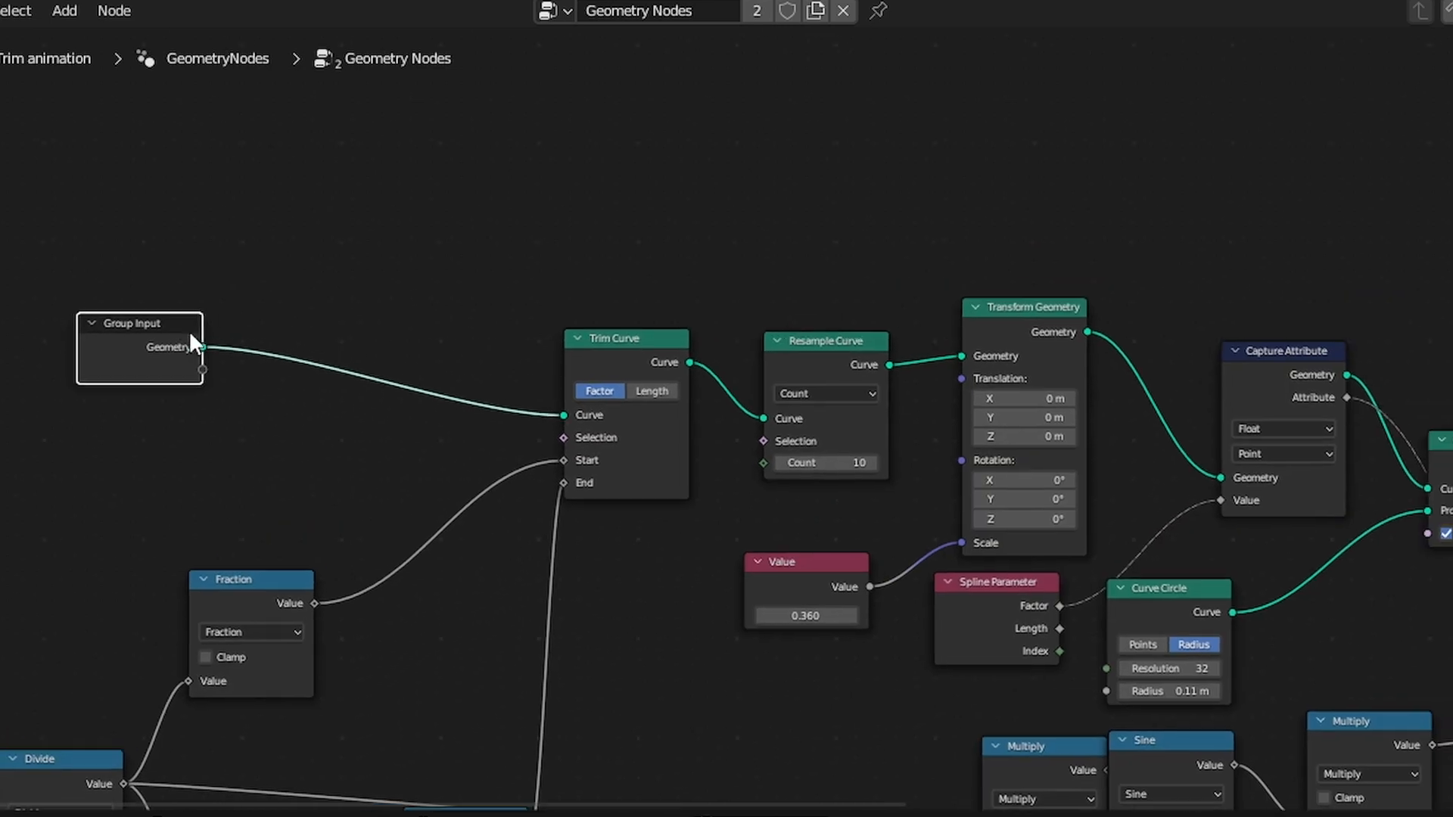
{"action": "scroll", "coordinate": [250, 217], "scroll_direction": "up", "scroll_amount": 2}
{"action": "left_click_drag", "start_coordinate": [85, 342], "coordinate": [208, 270]}
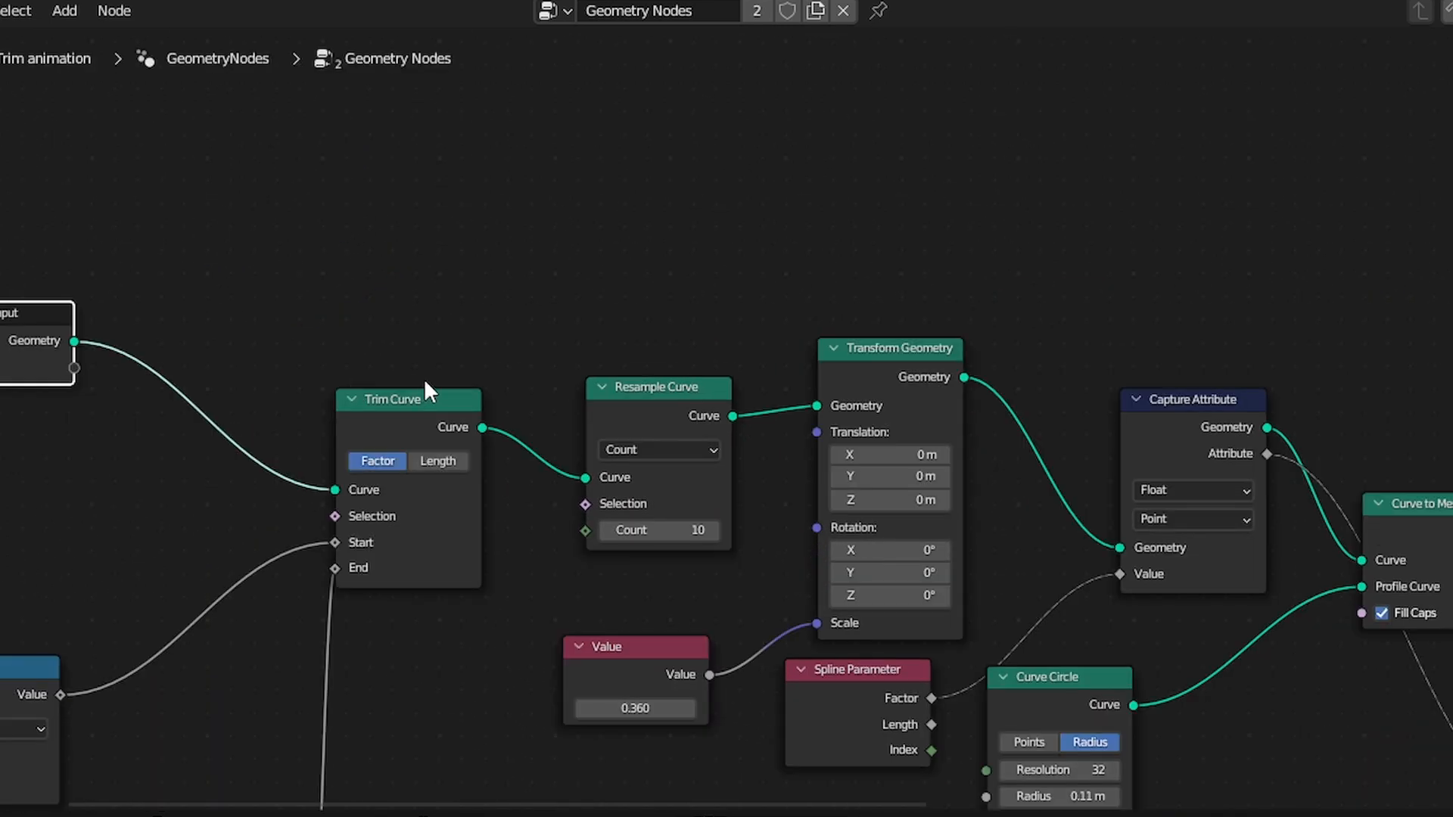
Mark the Trim Curve node with a short annotation stroke above it
{"action": "left_click", "coordinate": [426, 380]}
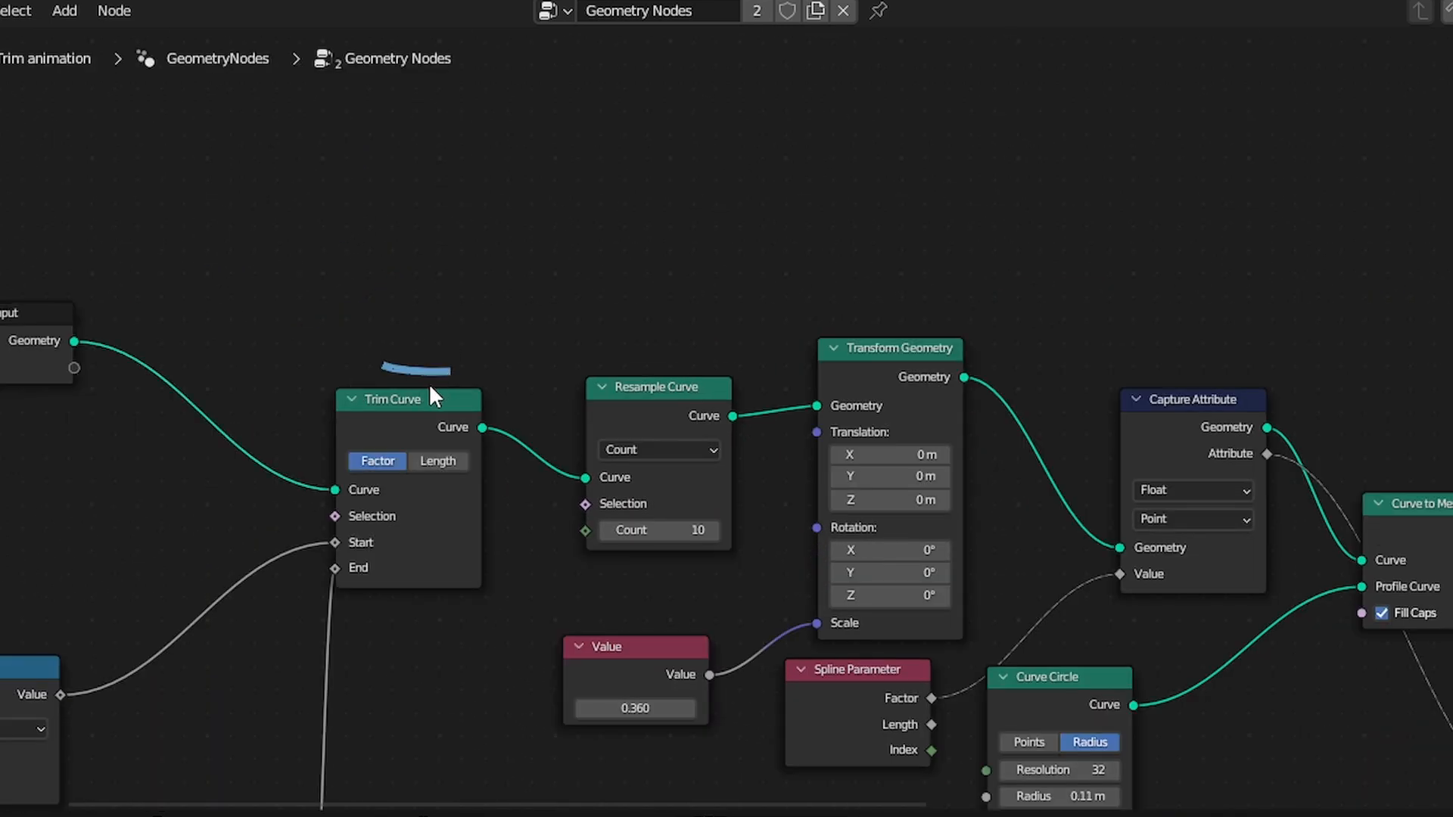
{"action": "key", "text": "Home"}
{"action": "scroll", "coordinate": [259, 445], "scroll_direction": "up", "scroll_amount": 2}
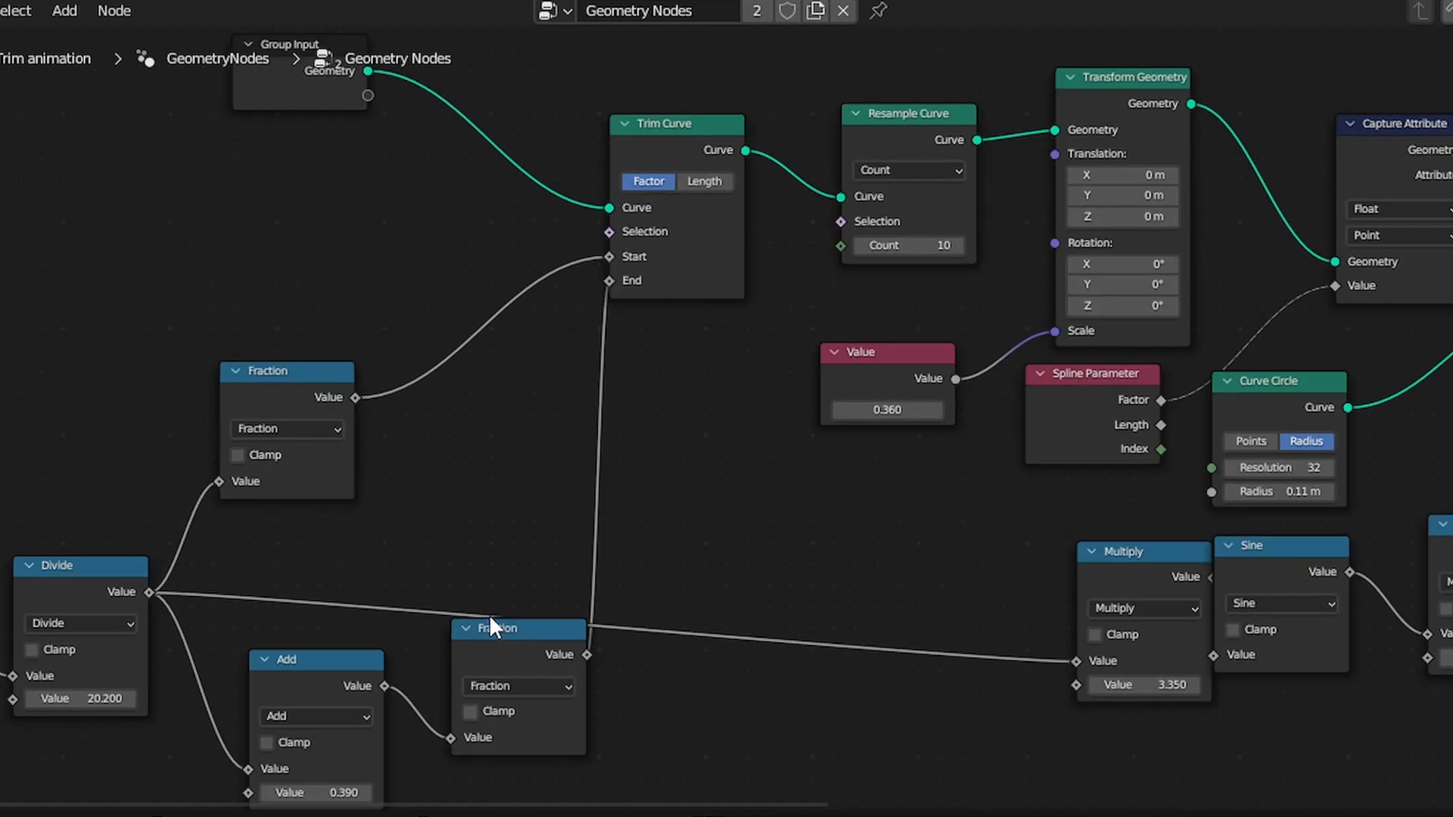
Move the Fraction node feeding Trim Curve's End upward and nudge the Add node below it into place
{"action": "left_click_drag", "start_coordinate": [489, 614], "coordinate": [475, 501]}
{"action": "middle_click_drag", "start_coordinate": [386, 575], "coordinate": [493, 507]}
{"action": "left_click", "coordinate": [424, 584]}
{"action": "left_click_drag", "start_coordinate": [423, 584], "coordinate": [423, 579]}
{"action": "middle_click_drag", "start_coordinate": [607, 436], "coordinate": [394, 419]}
{"action": "scroll", "coordinate": [569, 433], "scroll_direction": "up", "scroll_amount": 3}
{"action": "middle_click_drag", "start_coordinate": [310, 522], "coordinate": [683, 401]}
{"action": "middle_click_drag", "start_coordinate": [397, 474], "coordinate": [662, 445]}
{"action": "scroll", "coordinate": [286, 456], "scroll_direction": "up", "scroll_amount": 2}
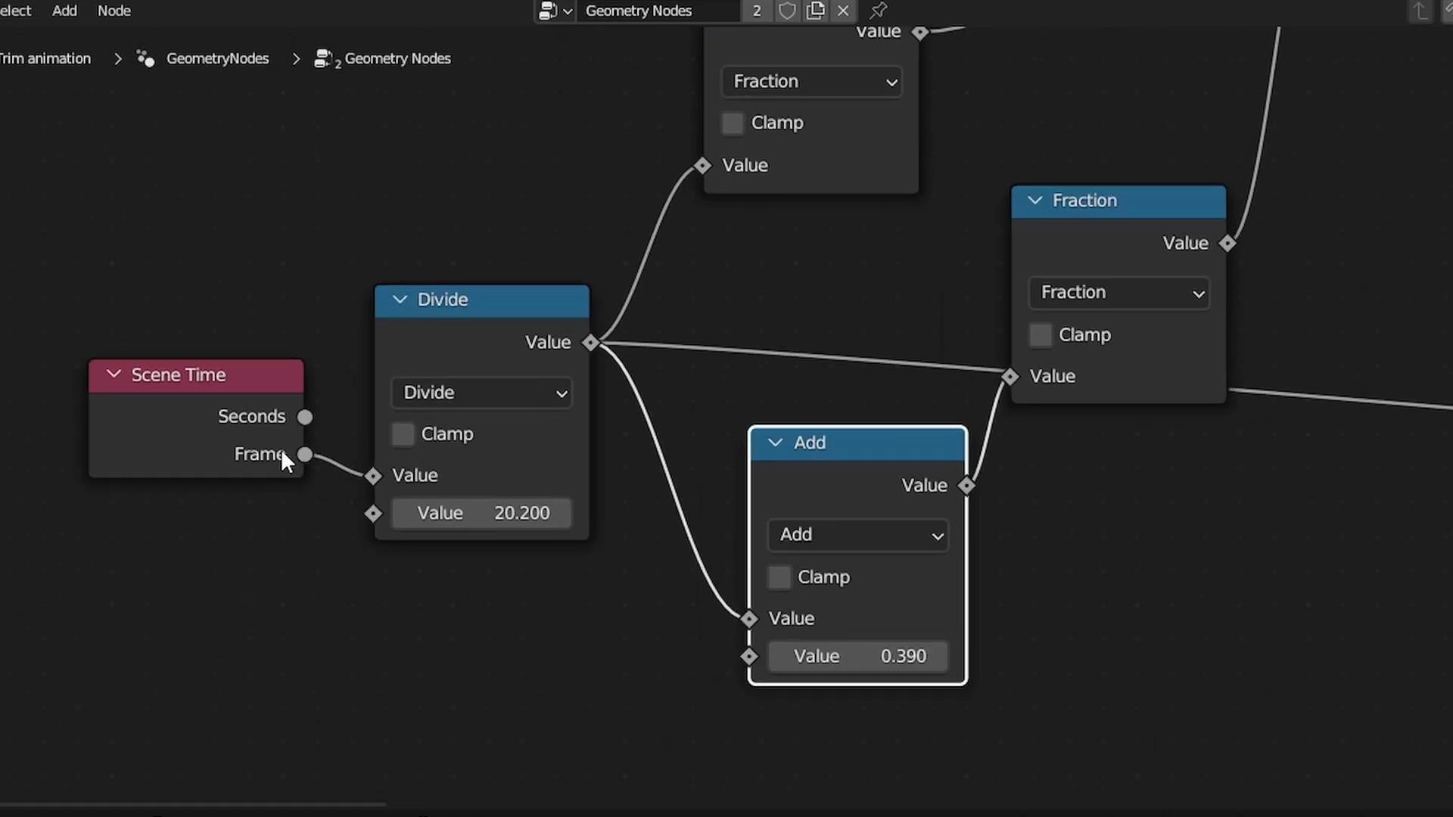
Draw an annotation arrow pointing at the Scene Time node and erase it
{"action": "left_click", "coordinate": [271, 239]}
{"action": "left_click_drag", "start_coordinate": [275, 220], "coordinate": [220, 324]}
{"action": "left_click_drag", "start_coordinate": [179, 310], "coordinate": [194, 363]}
{"action": "right_click_drag", "start_coordinate": [250, 325], "coordinate": [125, 449]}
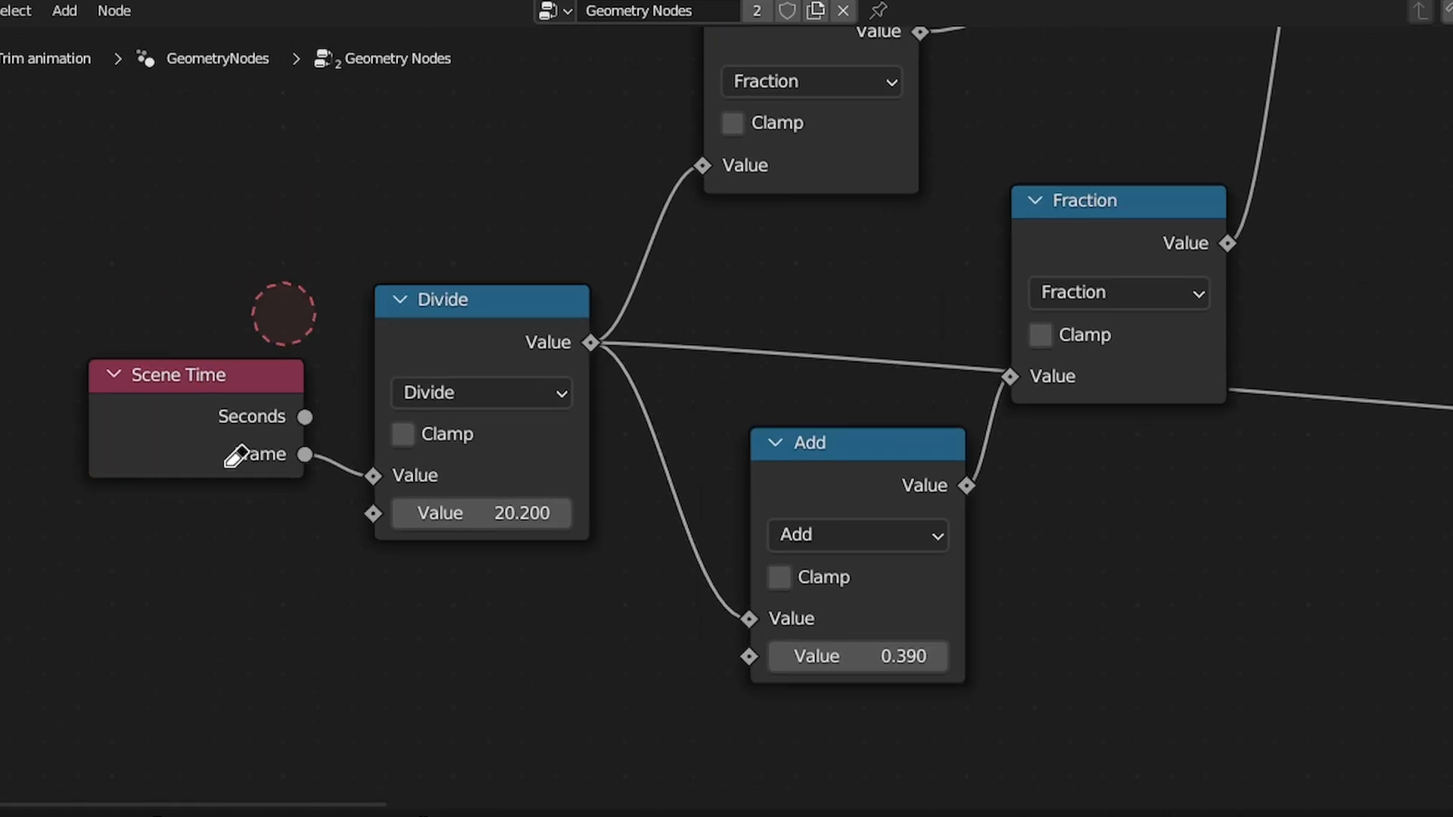
Draw an annotation arrow pointing at the Divide node and erase it
{"action": "scroll", "coordinate": [506, 734], "scroll_direction": "down", "scroll_amount": 3}
{"action": "middle_click_drag", "start_coordinate": [765, 445], "coordinate": [549, 527]}
{"action": "scroll", "coordinate": [614, 519], "scroll_direction": "up", "scroll_amount": 2}
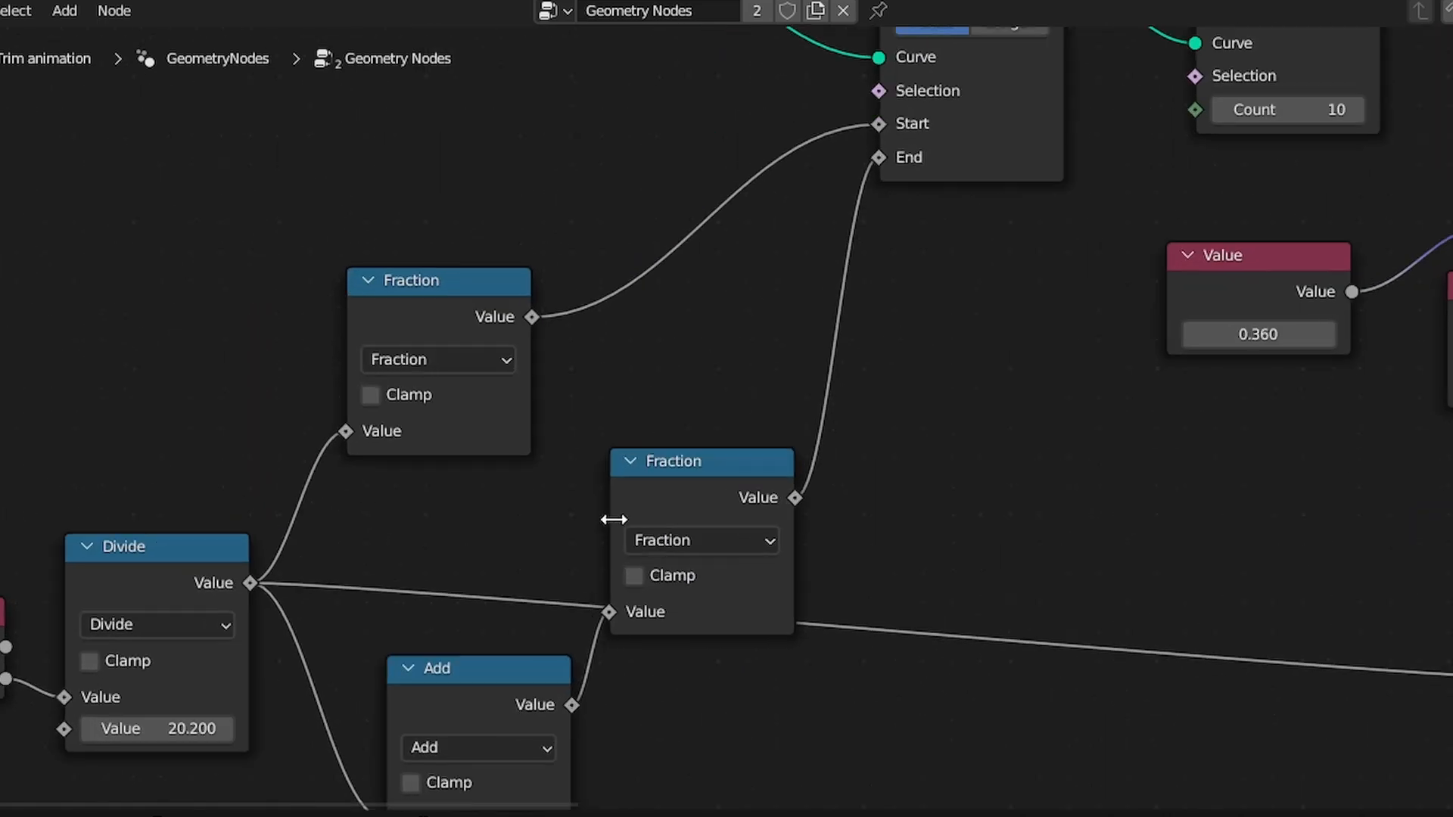
{"action": "middle_click_drag", "start_coordinate": [141, 543], "coordinate": [182, 540]}
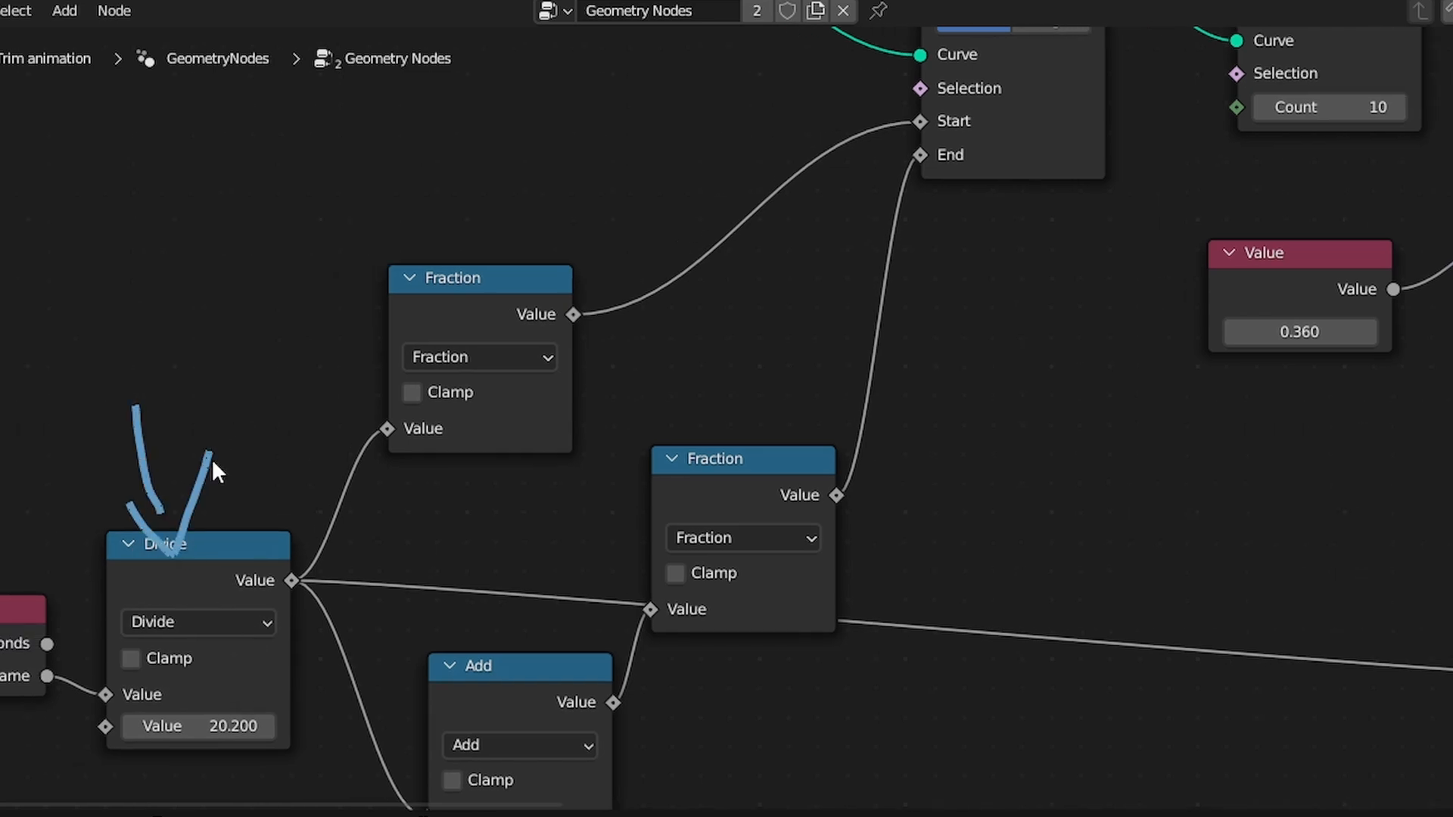
{"action": "right_click_drag", "start_coordinate": [212, 463], "coordinate": [160, 577]}
Sketch circular annotation arcs in the empty space beside the lower Fraction node and erase them
{"action": "middle_click_drag", "start_coordinate": [1037, 429], "coordinate": [872, 447]}
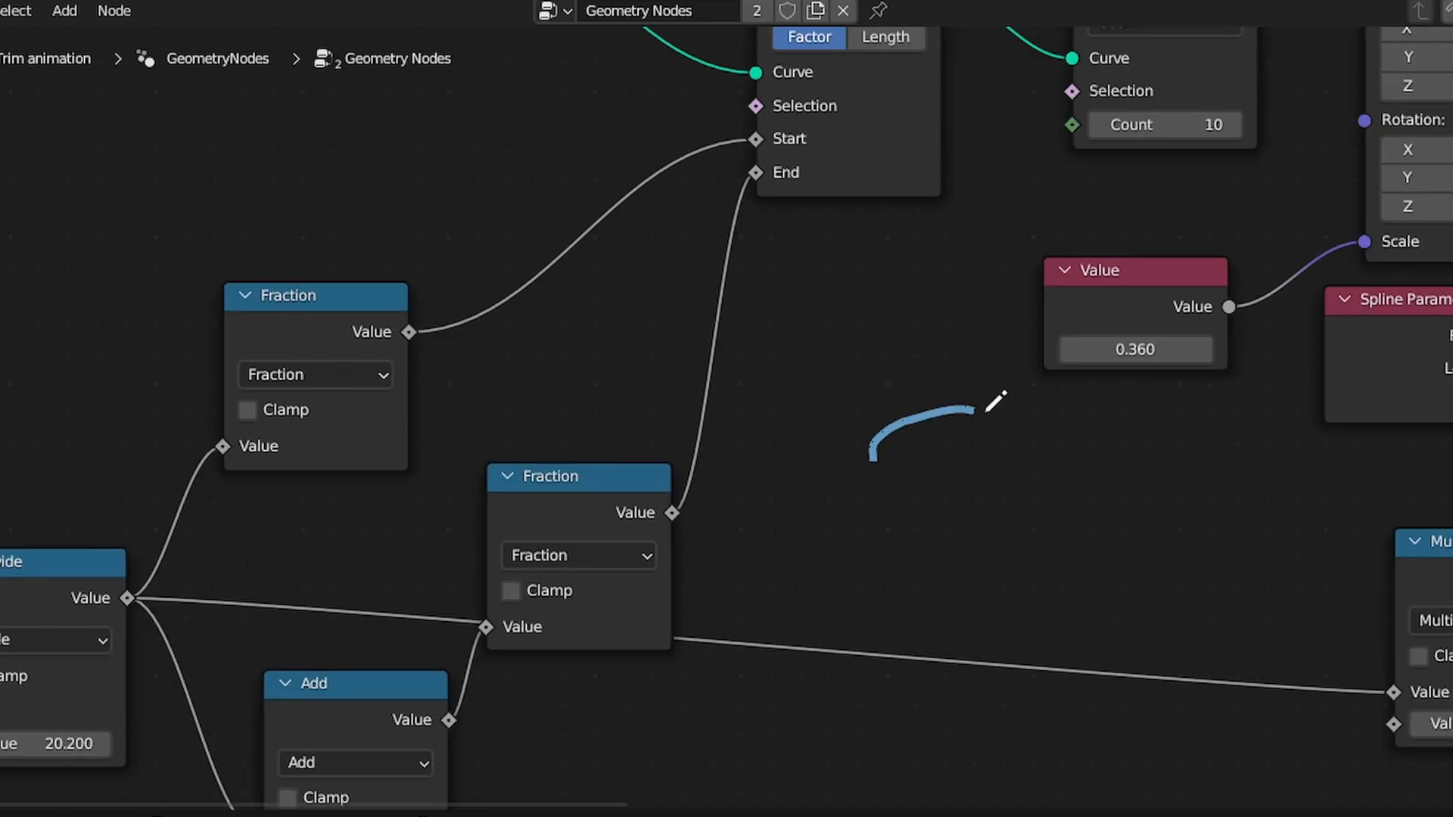
{"action": "middle_click_drag", "start_coordinate": [905, 526], "coordinate": [848, 487]}
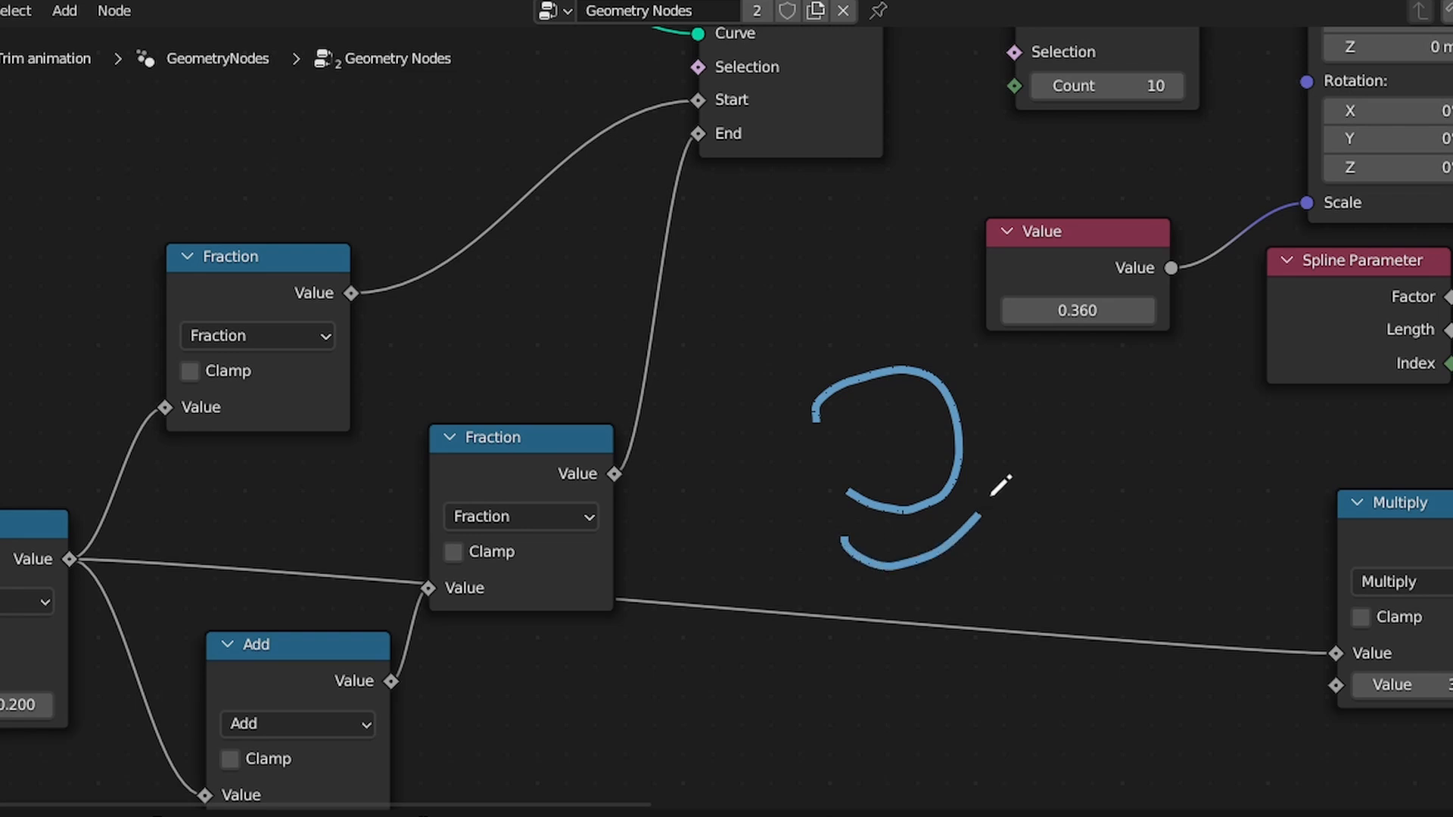
{"action": "left_click_drag", "start_coordinate": [991, 494], "coordinate": [927, 345]}
{"action": "mouse_move", "coordinate": [933, 434]}
{"action": "left_mouse_down"}
{"action": "mouse_move", "coordinate": [779, 623]}
{"action": "mouse_move", "coordinate": [931, 552]}
{"action": "mouse_move", "coordinate": [964, 383]}
{"action": "mouse_move", "coordinate": [1060, 441]}
{"action": "left_mouse_up"}
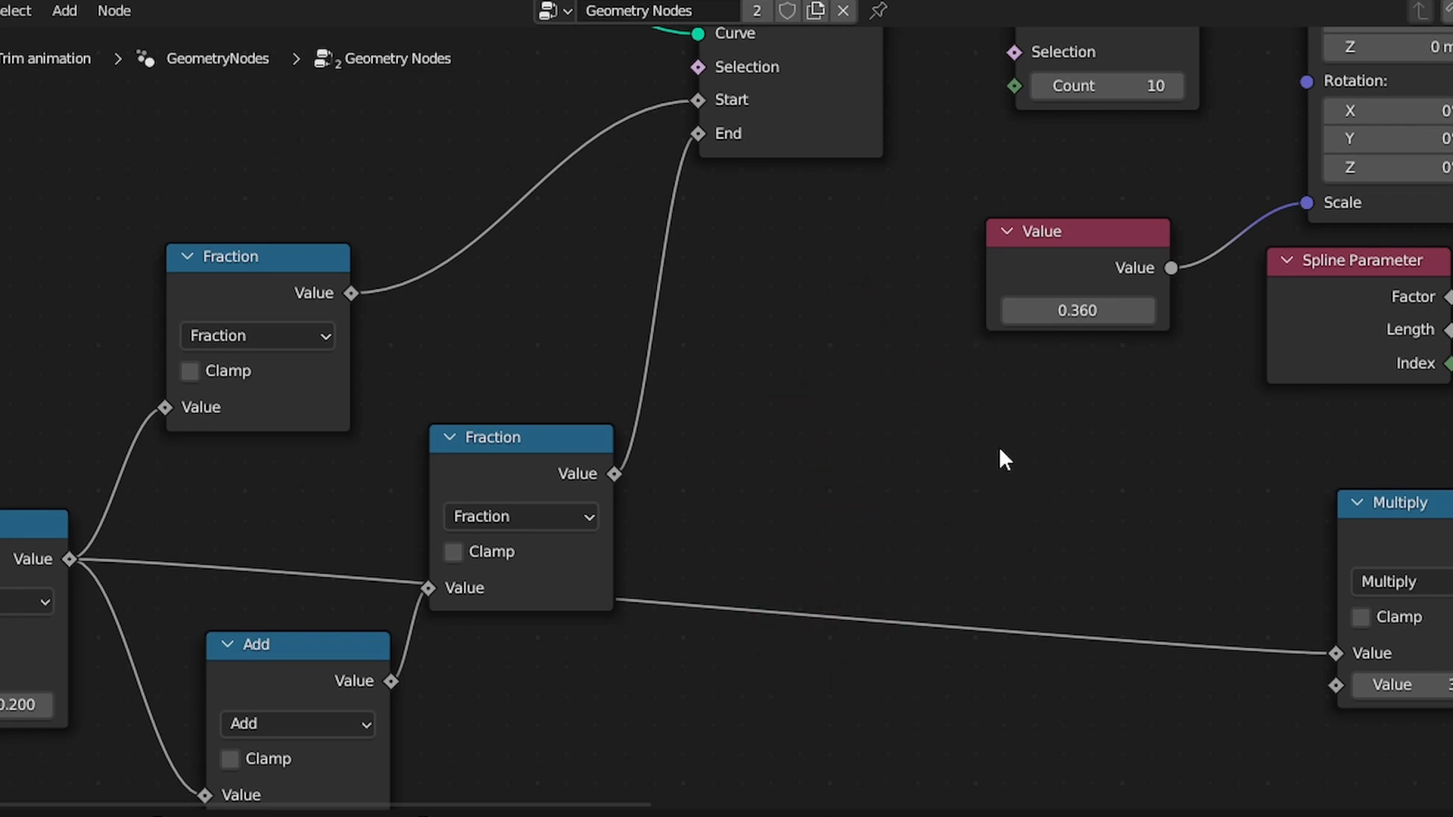
Sketch an open annotation circle above the Resample Curve node, mark its lower end, and erase the drawing
{"action": "middle_click_drag", "start_coordinate": [999, 448], "coordinate": [753, 596]}
{"action": "scroll", "coordinate": [804, 424], "scroll_direction": "down", "scroll_amount": 5}
{"action": "middle_click_drag", "start_coordinate": [804, 424], "coordinate": [742, 482]}
{"action": "scroll", "coordinate": [799, 334], "scroll_direction": "up", "scroll_amount": 4}
{"action": "middle_click_drag", "start_coordinate": [800, 335], "coordinate": [673, 490]}
{"action": "scroll", "coordinate": [579, 367], "scroll_direction": "up", "scroll_amount": 4}
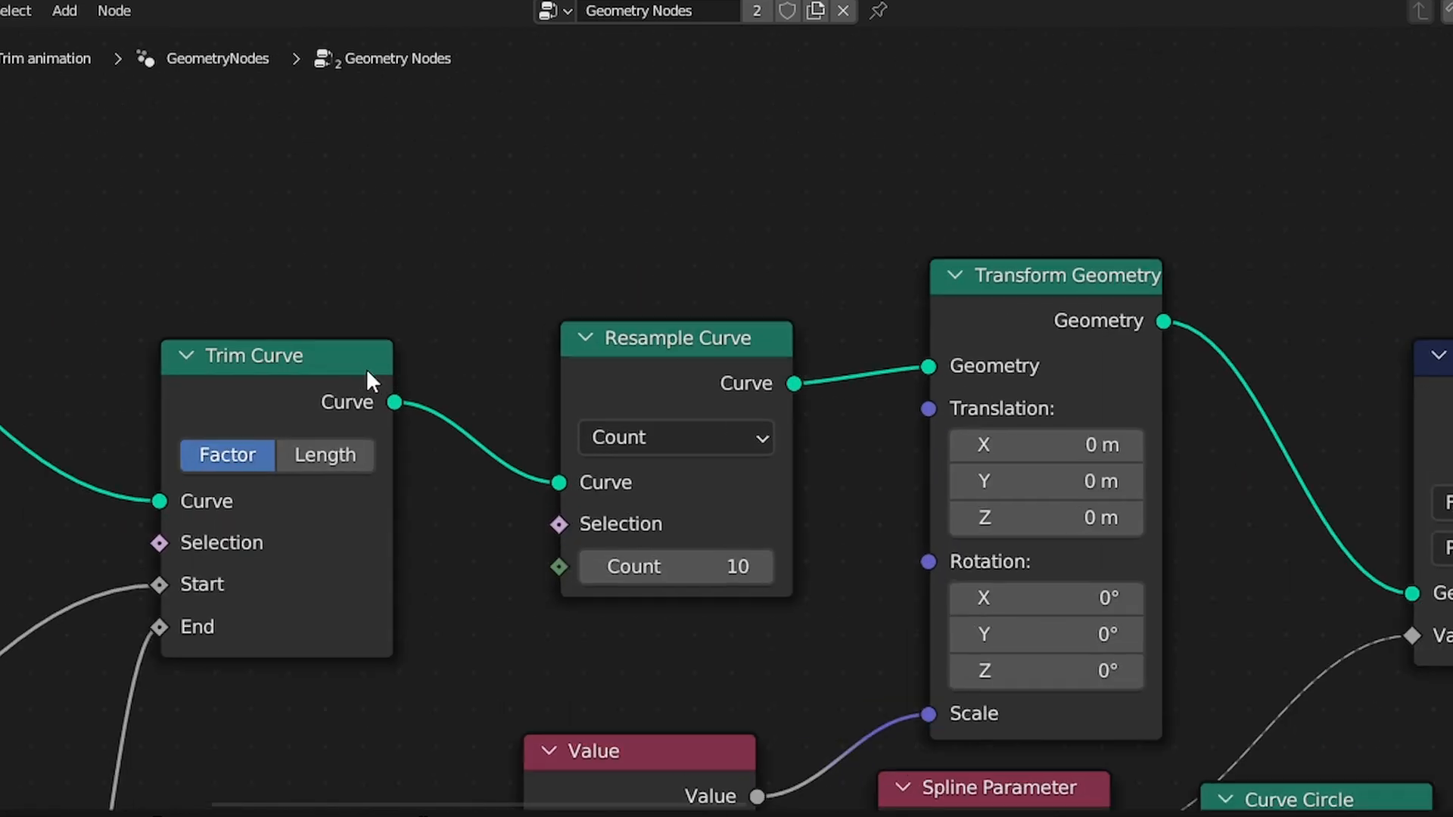
{"action": "left_click_drag", "start_coordinate": [596, 71], "coordinate": [626, 218]}
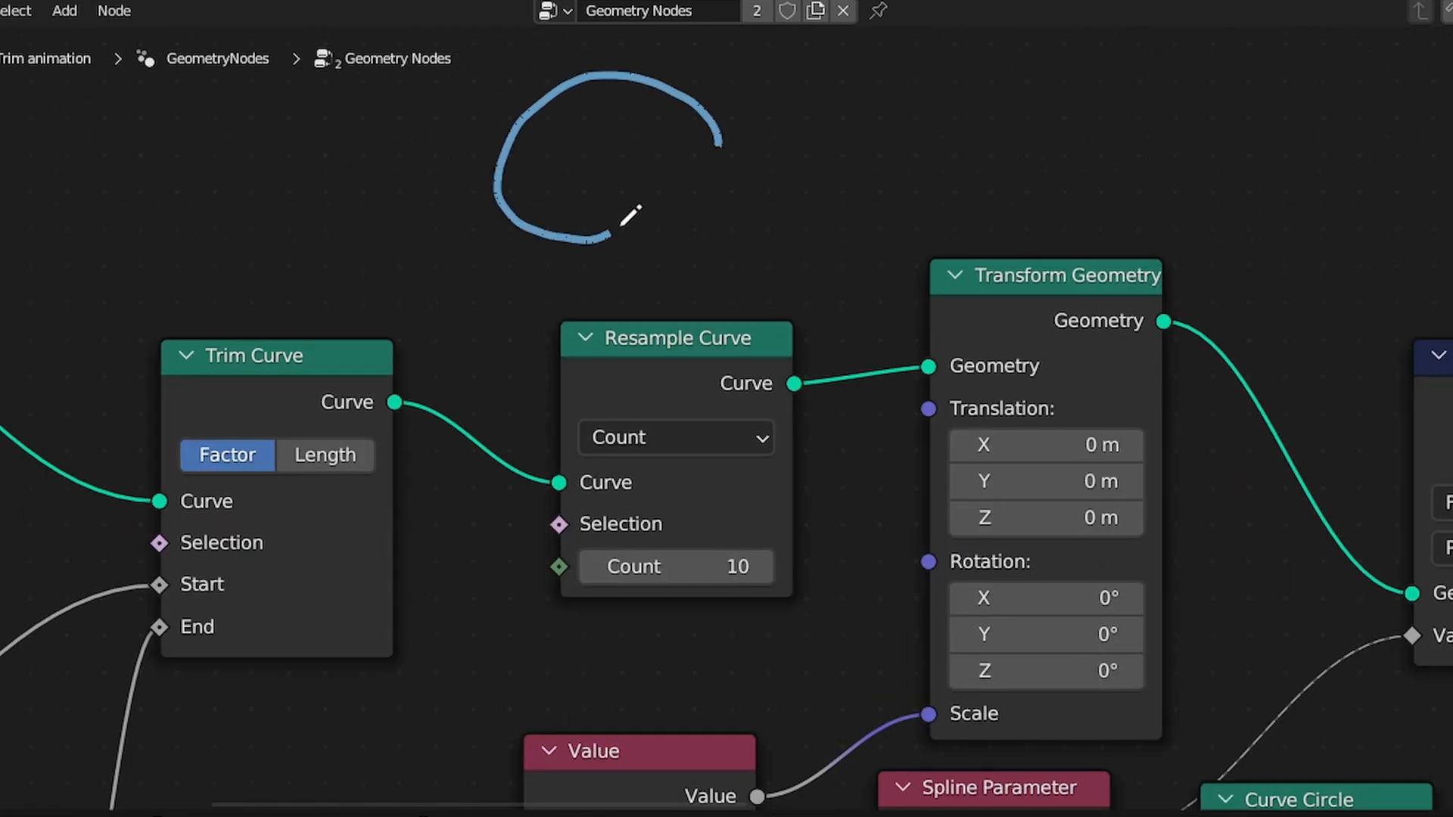
{"action": "scroll", "coordinate": [628, 234], "scroll_direction": "up", "scroll_amount": 2}
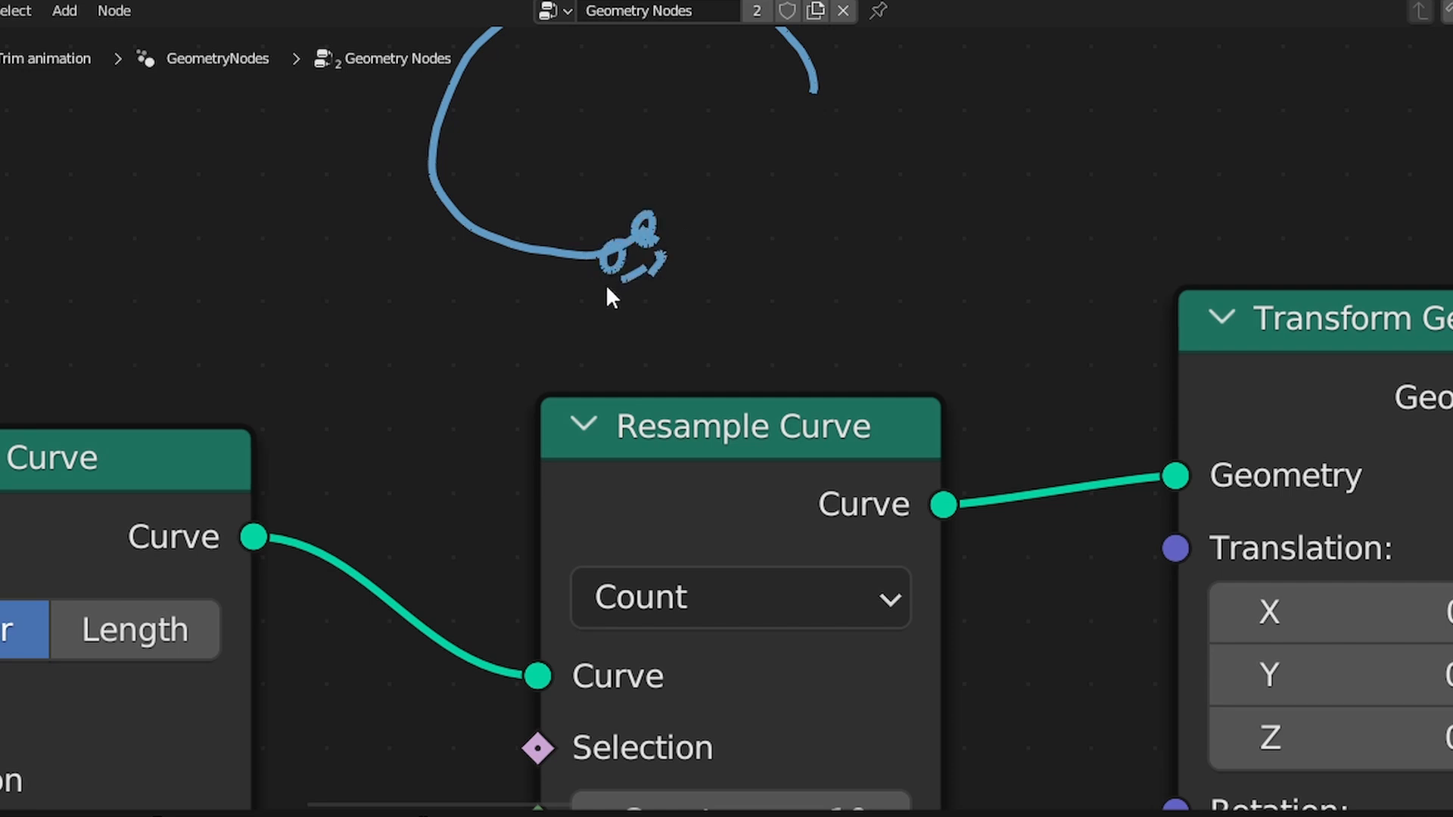
{"action": "scroll", "coordinate": [649, 266], "scroll_direction": "down", "scroll_amount": 1}
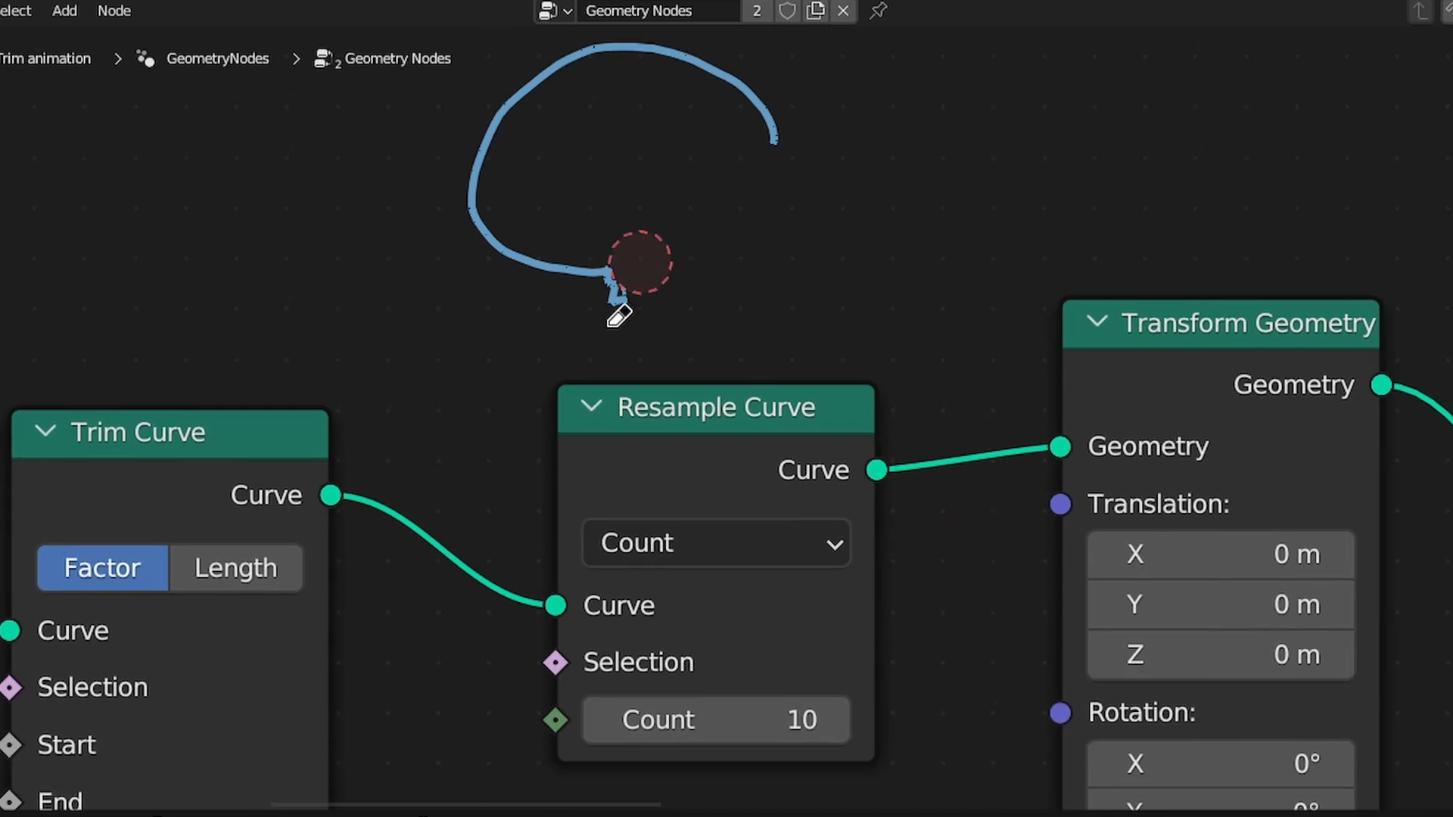
{"action": "mouse_move", "coordinate": [618, 316]}
{"action": "left_mouse_down"}
{"action": "mouse_move", "coordinate": [425, 344]}
{"action": "mouse_move", "coordinate": [519, 331]}
{"action": "mouse_move", "coordinate": [580, 399]}
{"action": "mouse_move", "coordinate": [708, 35]}
{"action": "mouse_move", "coordinate": [749, 105]}
{"action": "left_mouse_up"}
Restore the full layout and inspect the glowing tube in the viewport with the overlays toggled
{"action": "scroll", "coordinate": [1059, 370], "scroll_direction": "down", "scroll_amount": 6}
{"action": "mouse_move", "coordinate": [1060, 371]}
{"action": "middle_mouse_down"}
{"action": "mouse_move", "coordinate": [733, 278]}
{"action": "mouse_move", "coordinate": [690, 249]}
{"action": "middle_mouse_up"}
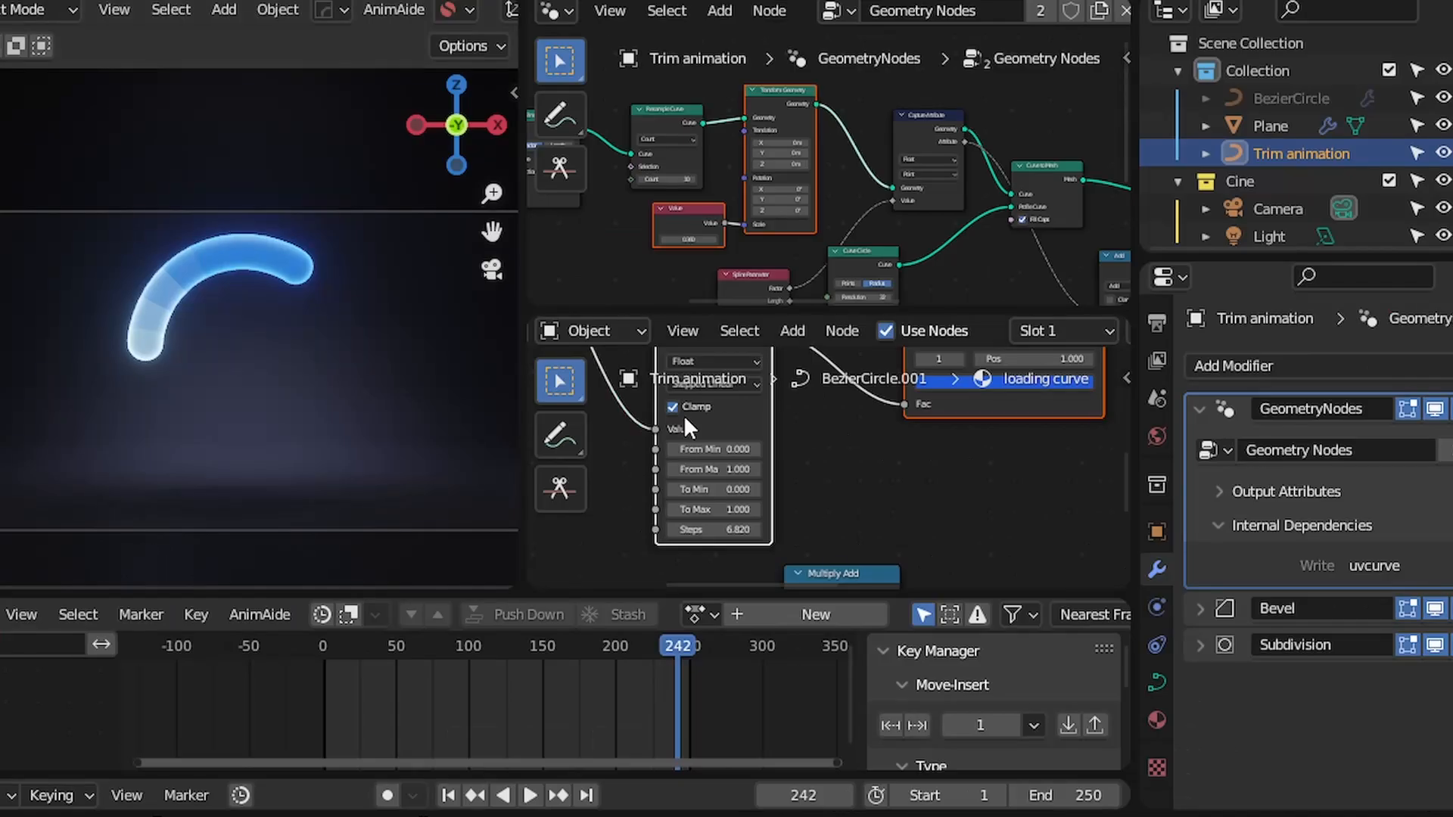
{"action": "key", "text": "shift+alt+z"}
{"action": "key", "text": "s"}
{"action": "scroll", "coordinate": [351, 235], "scroll_direction": "up", "scroll_amount": 4}
{"action": "right_click", "coordinate": [285, 303]}
{"action": "scroll", "coordinate": [322, 291], "scroll_direction": "down", "scroll_amount": 4}
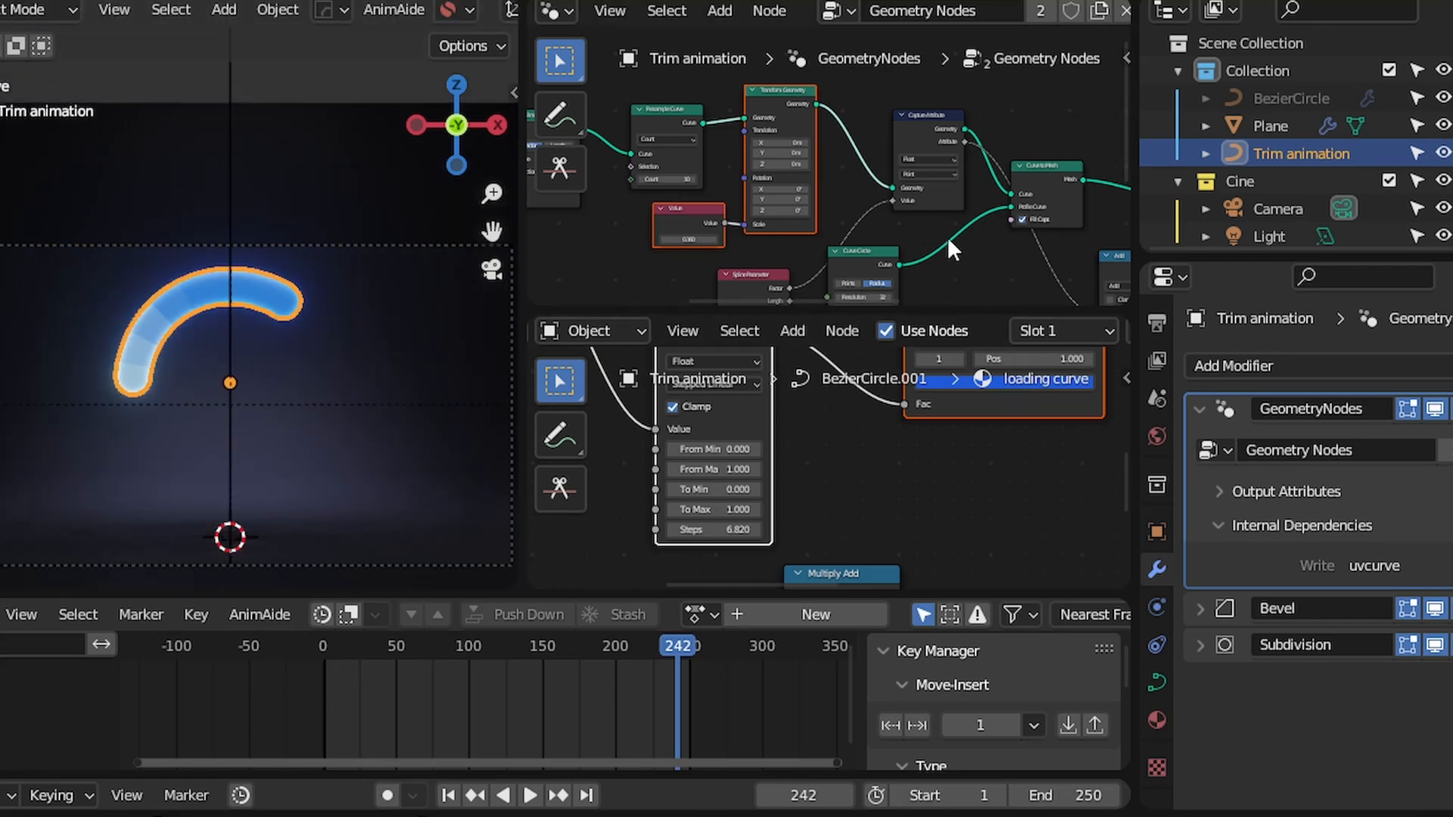
Maximize the geometry node editor and separate the Curve Circle node from the Spline Parameter node
{"action": "key", "text": "ctrl+space"}
{"action": "scroll", "coordinate": [870, 450], "scroll_direction": "down", "scroll_amount": 4}
{"action": "middle_click_drag", "start_coordinate": [870, 450], "coordinate": [680, 299]}
{"action": "scroll", "coordinate": [697, 408], "scroll_direction": "up", "scroll_amount": 5}
{"action": "scroll", "coordinate": [701, 408], "scroll_direction": "down", "scroll_amount": 6}
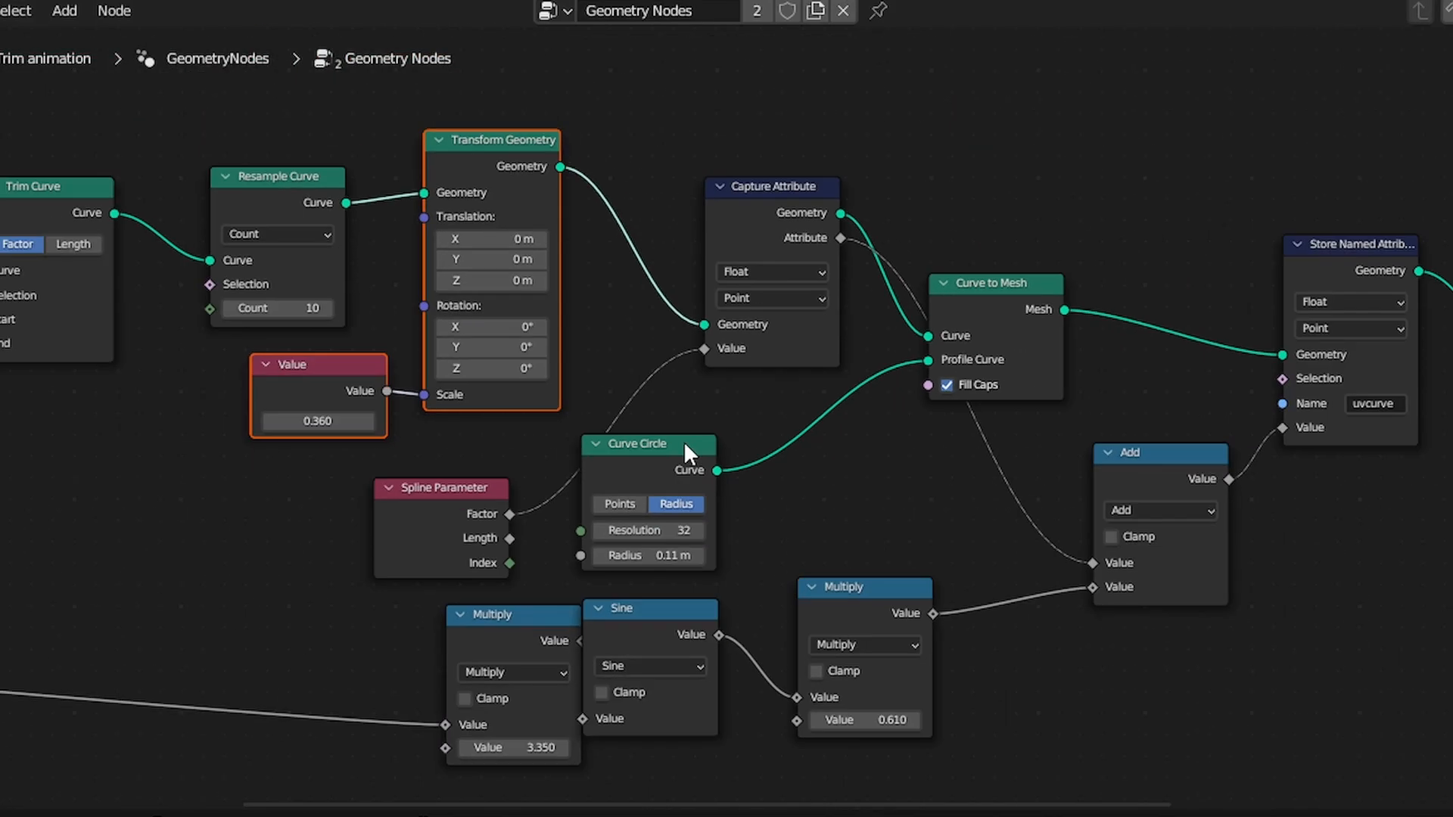
{"action": "left_click_drag", "start_coordinate": [684, 447], "coordinate": [779, 434]}
{"action": "scroll", "coordinate": [548, 496], "scroll_direction": "up", "scroll_amount": 4}
{"action": "left_click_drag", "start_coordinate": [475, 490], "coordinate": [520, 423]}
{"action": "scroll", "coordinate": [612, 320], "scroll_direction": "up", "scroll_amount": 2}
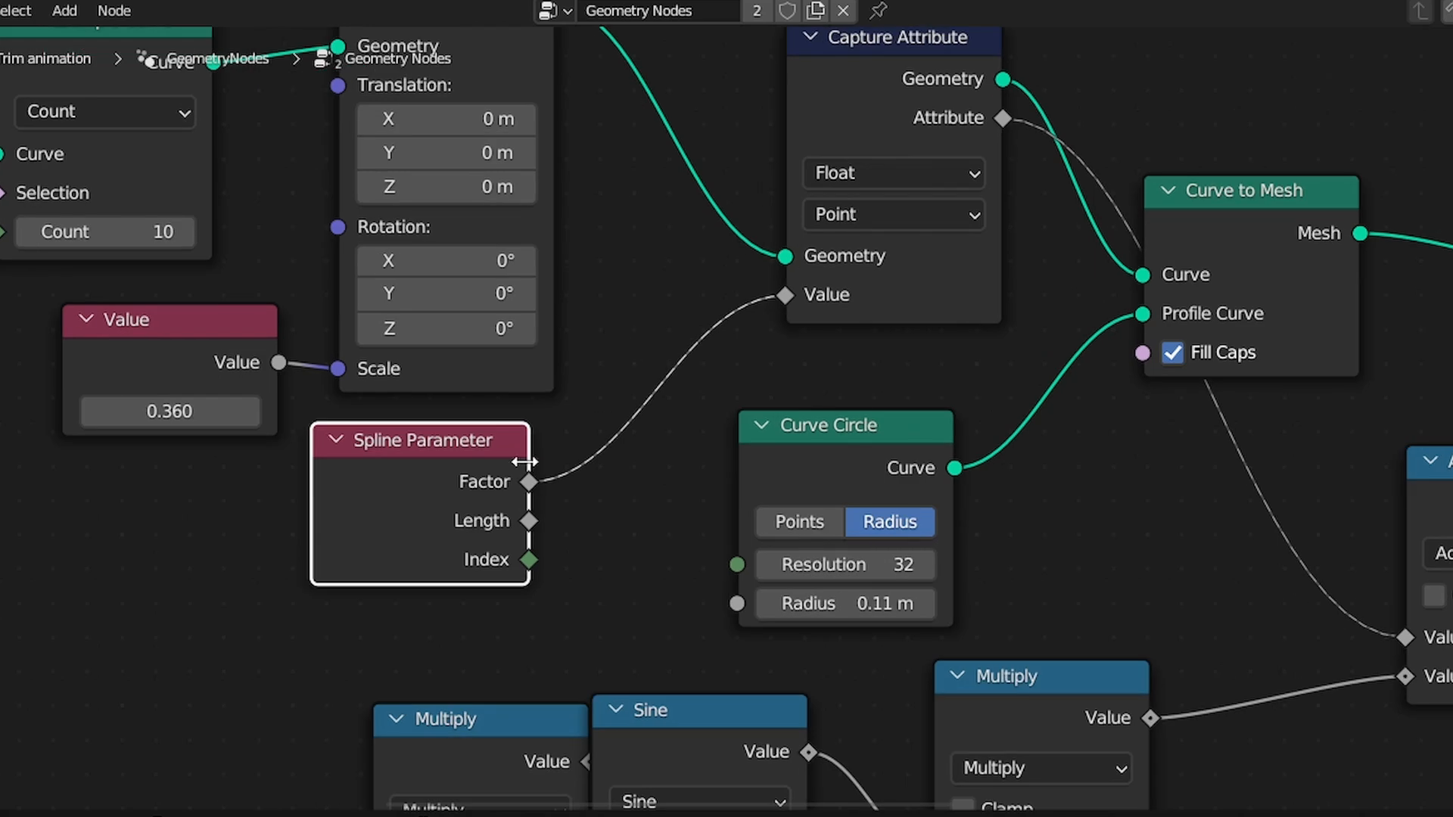
Sketch the curve's 0-to-1 factor direction with annotation arrows above Capture Attribute and erase the sketch
{"action": "scroll", "coordinate": [511, 474], "scroll_direction": "down", "scroll_amount": 7}
{"action": "middle_click_drag", "start_coordinate": [655, 297], "coordinate": [596, 384]}
{"action": "scroll", "coordinate": [593, 375], "scroll_direction": "up", "scroll_amount": 2}
{"action": "scroll", "coordinate": [545, 306], "scroll_direction": "down", "scroll_amount": 1}
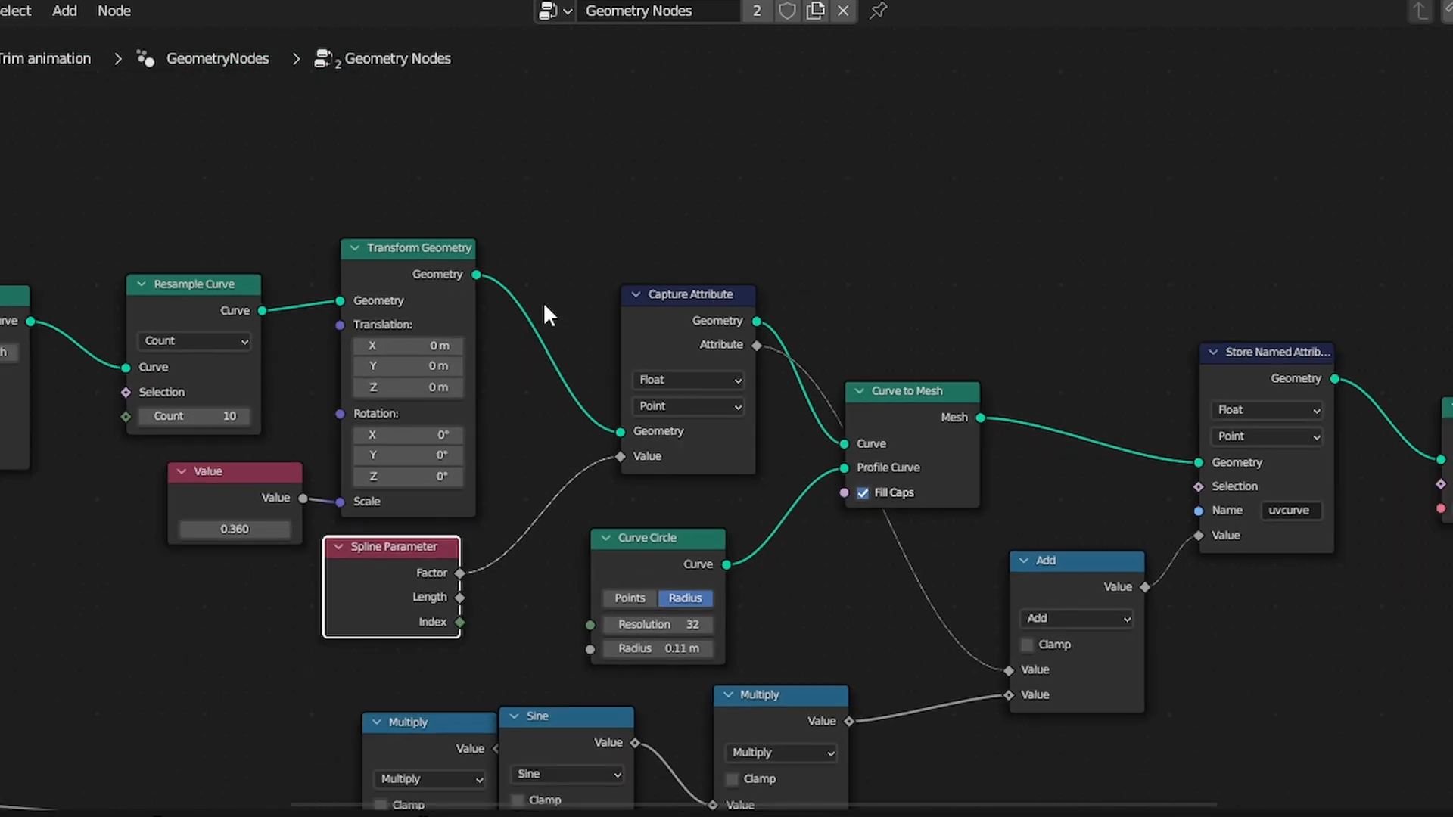
{"action": "key", "text": "d"}
{"action": "mouse_move", "coordinate": [965, 145]}
{"action": "left_mouse_down"}
{"action": "mouse_move", "coordinate": [738, 226]}
{"action": "mouse_move", "coordinate": [913, 236]}
{"action": "left_mouse_up"}
{"action": "mouse_move", "coordinate": [920, 254]}
{"action": "right_mouse_down"}
{"action": "mouse_move", "coordinate": [780, 285]}
{"action": "mouse_move", "coordinate": [751, 144]}
{"action": "mouse_move", "coordinate": [946, 87]}
{"action": "mouse_move", "coordinate": [1015, 159]}
{"action": "right_mouse_up"}
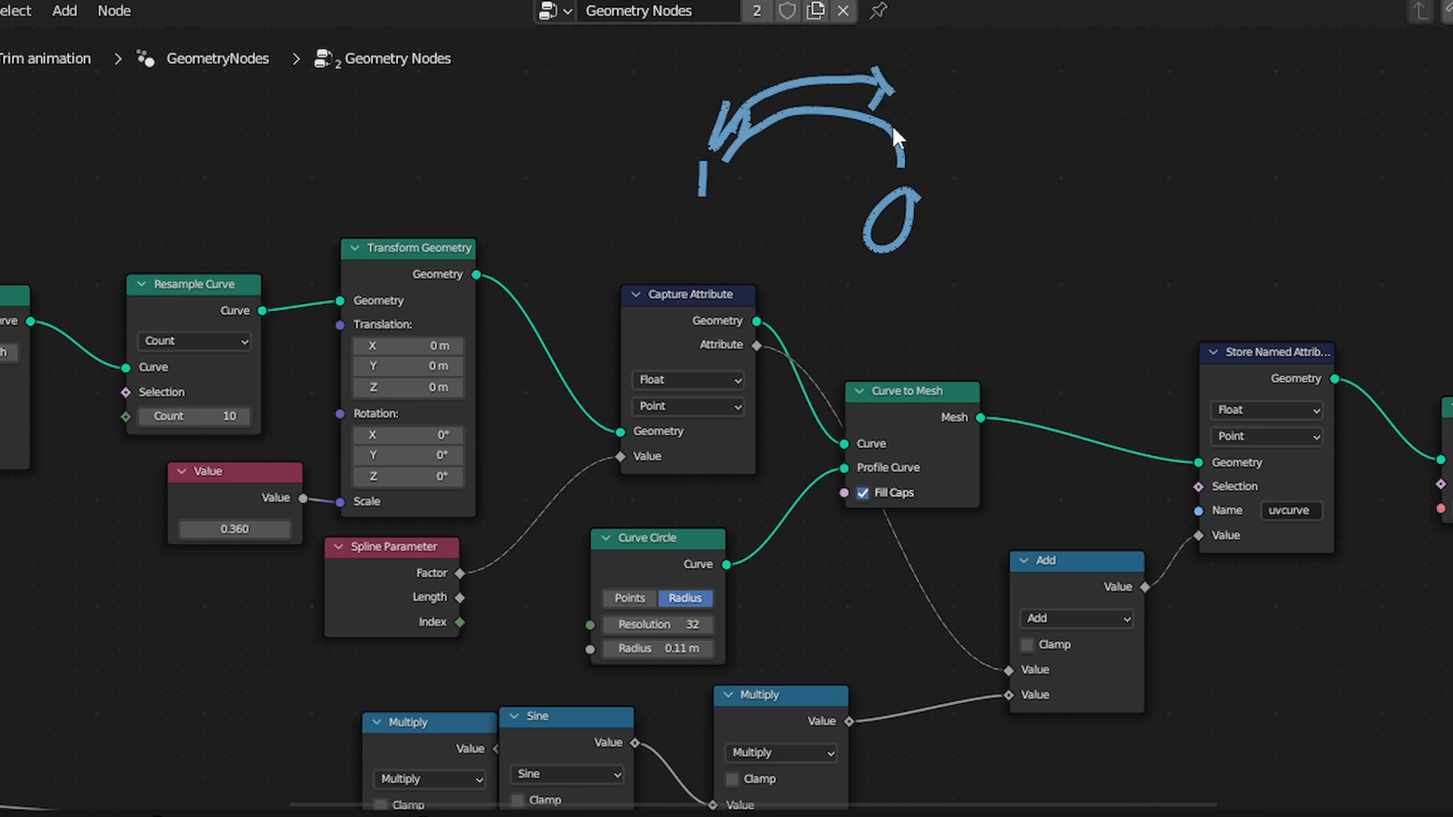
{"action": "mouse_move", "coordinate": [891, 124]}
{"action": "right_mouse_down"}
{"action": "mouse_move", "coordinate": [721, 102]}
{"action": "mouse_move", "coordinate": [938, 170]}
{"action": "mouse_move", "coordinate": [904, 157]}
{"action": "right_mouse_up"}
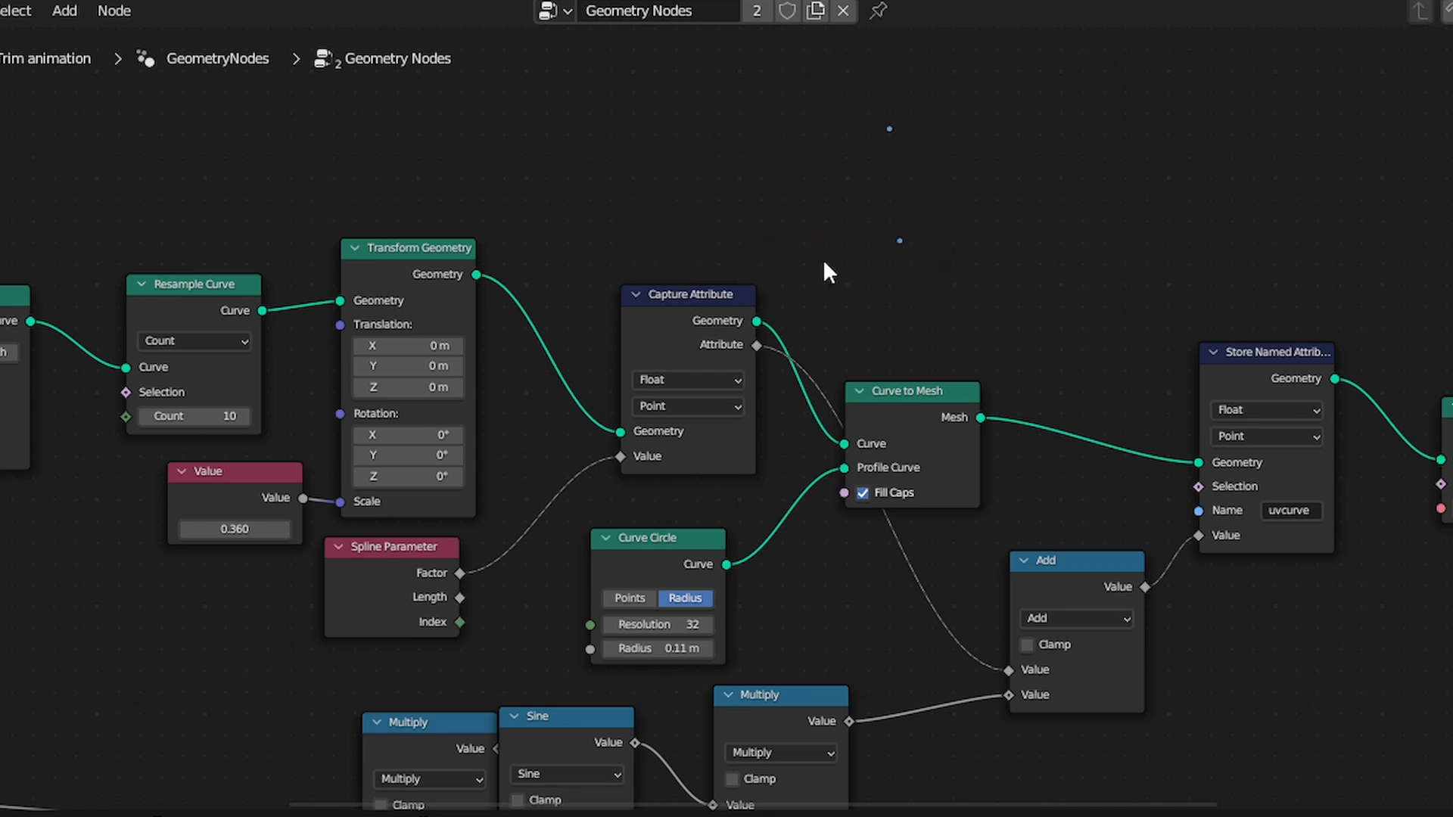
Draw an annotation stroke above the Capture Attribute and Curve to Mesh nodes and erase it
{"action": "scroll", "coordinate": [915, 306], "scroll_direction": "up", "scroll_amount": 1}
{"action": "middle_click_drag", "start_coordinate": [917, 308], "coordinate": [854, 265]}
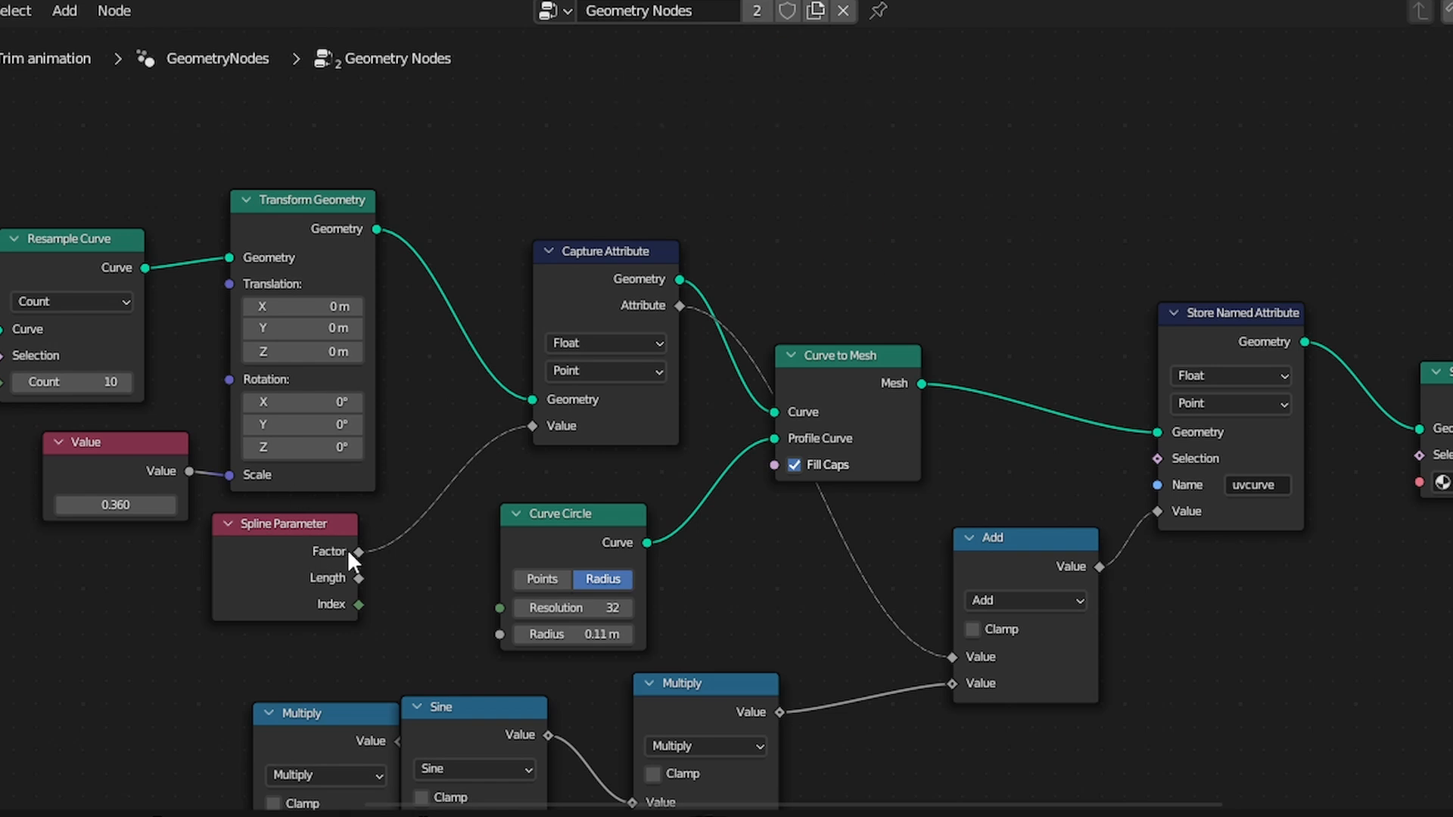
{"action": "scroll", "coordinate": [357, 556], "scroll_direction": "up", "scroll_amount": 3}
{"action": "middle_click_drag", "start_coordinate": [893, 88], "coordinate": [768, 223]}
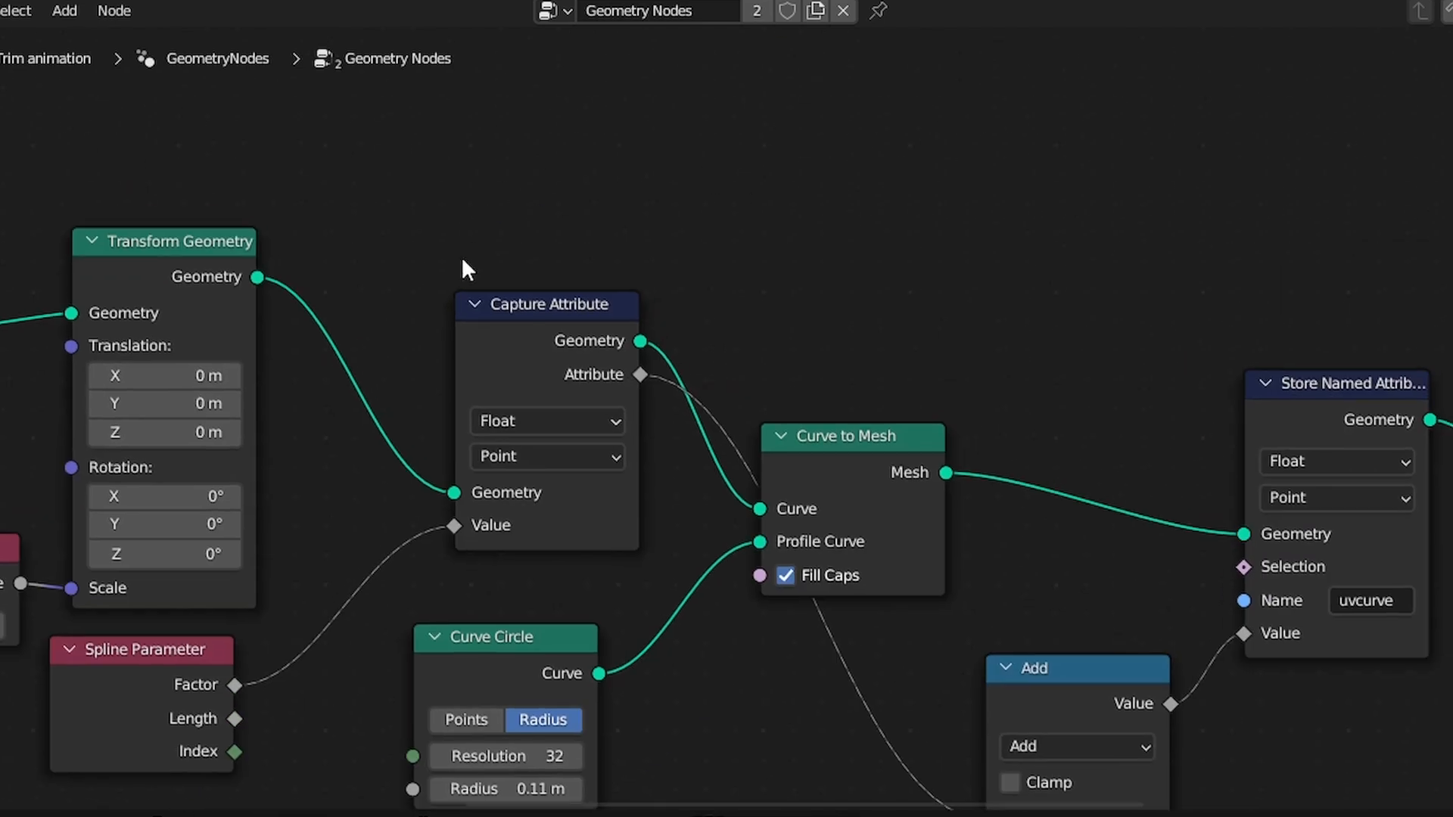
{"action": "middle_click_drag", "start_coordinate": [181, 763], "coordinate": [271, 558]}
{"action": "middle_click_drag", "start_coordinate": [364, 463], "coordinate": [351, 459]}
{"action": "middle_click_drag", "start_coordinate": [748, 70], "coordinate": [598, 259]}
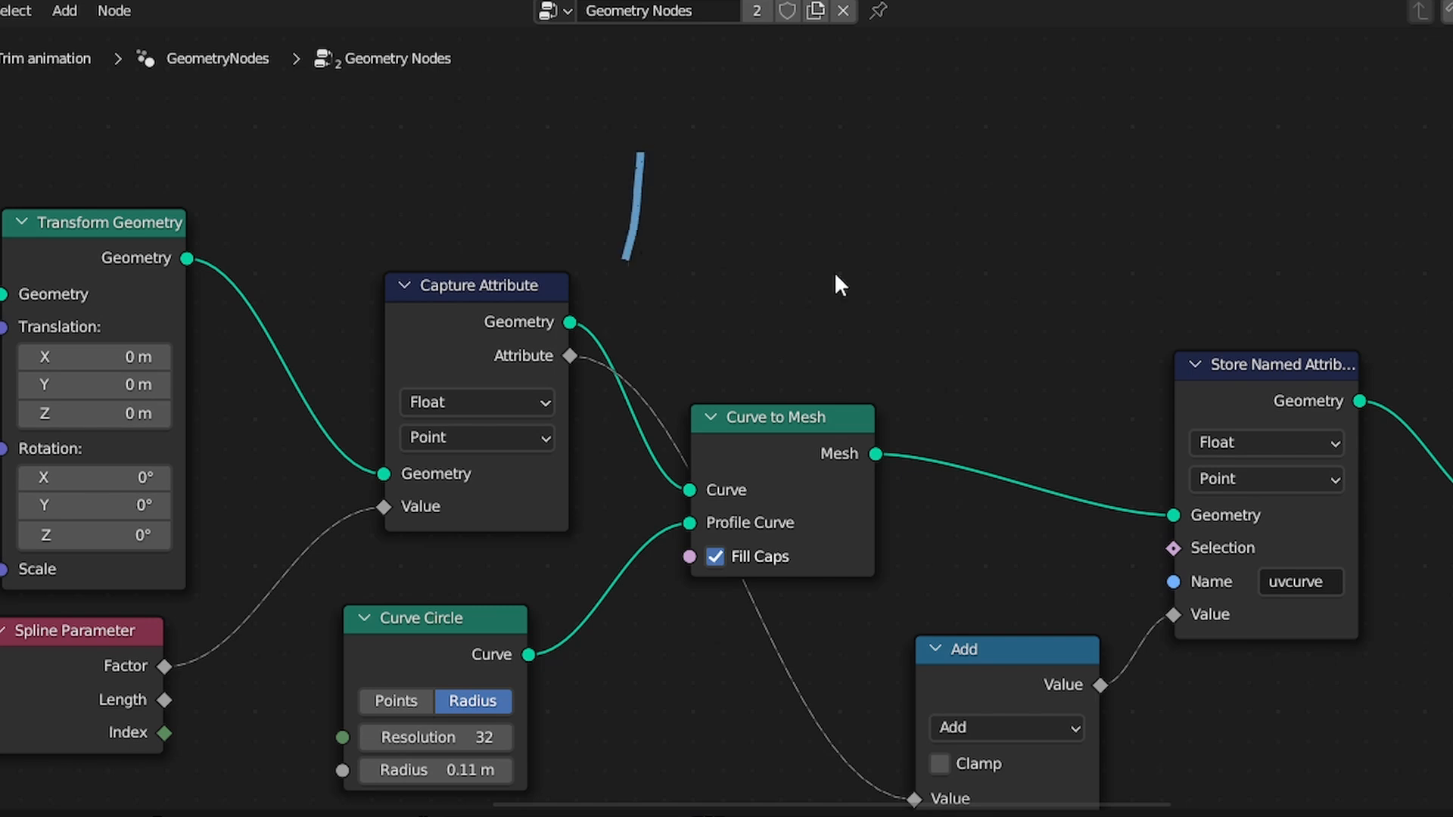
{"action": "left_click_drag", "start_coordinate": [938, 255], "coordinate": [843, 318]}
{"action": "mouse_move", "coordinate": [609, 208]}
{"action": "left_mouse_down", "text": "ctrl"}
{"action": "mouse_move", "coordinate": [924, 243]}
{"action": "mouse_move", "coordinate": [877, 229]}
{"action": "left_mouse_up", "text": "ctrl"}
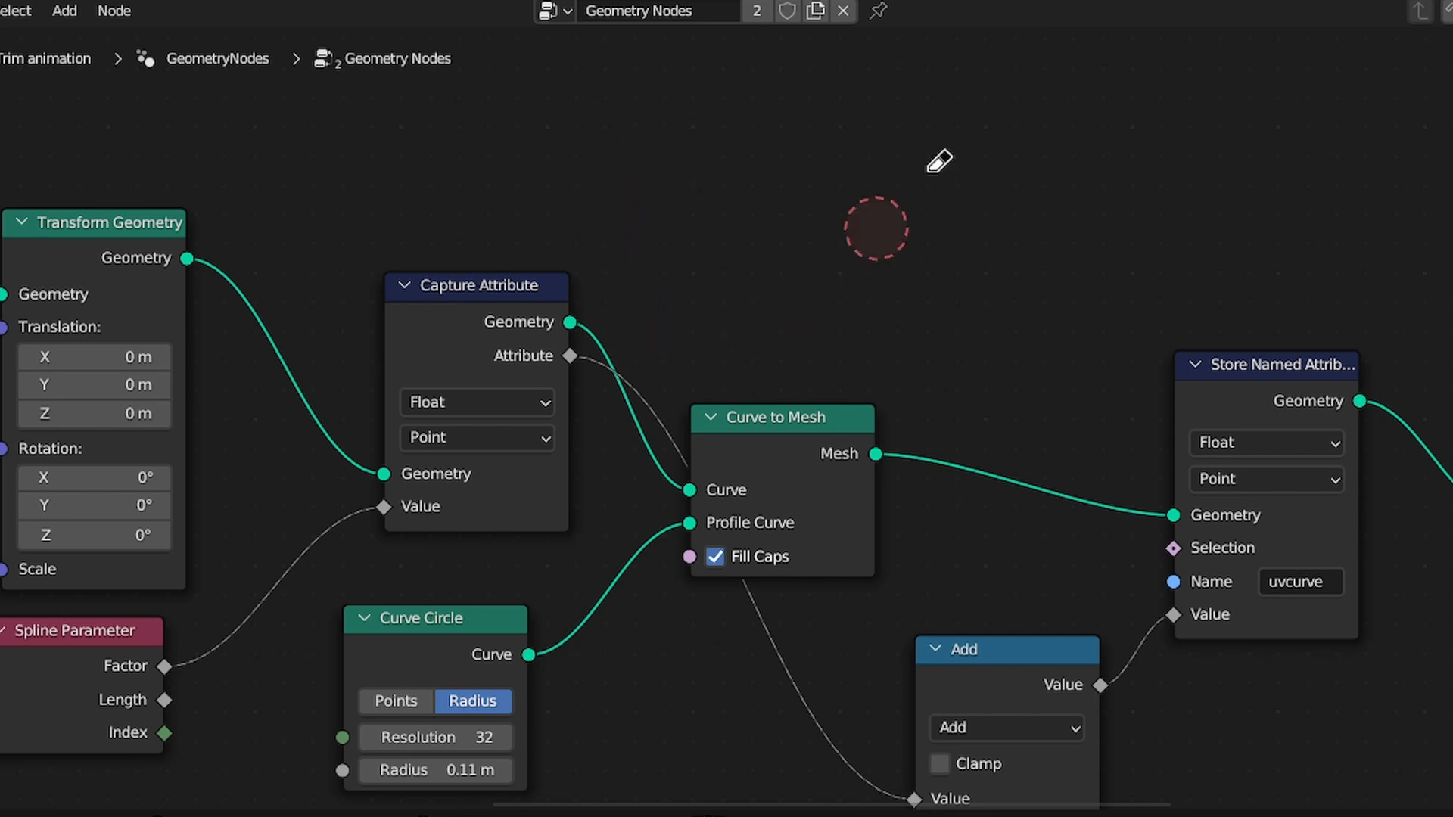
Draw an annotation arc from Capture Attribute's Attribute output over the Curve to Mesh node and erase it
{"action": "middle_click_drag", "start_coordinate": [392, 570], "coordinate": [458, 535]}
{"action": "scroll", "coordinate": [643, 383], "scroll_direction": "up", "scroll_amount": 2}
{"action": "middle_click_drag", "start_coordinate": [643, 383], "coordinate": [483, 300]}
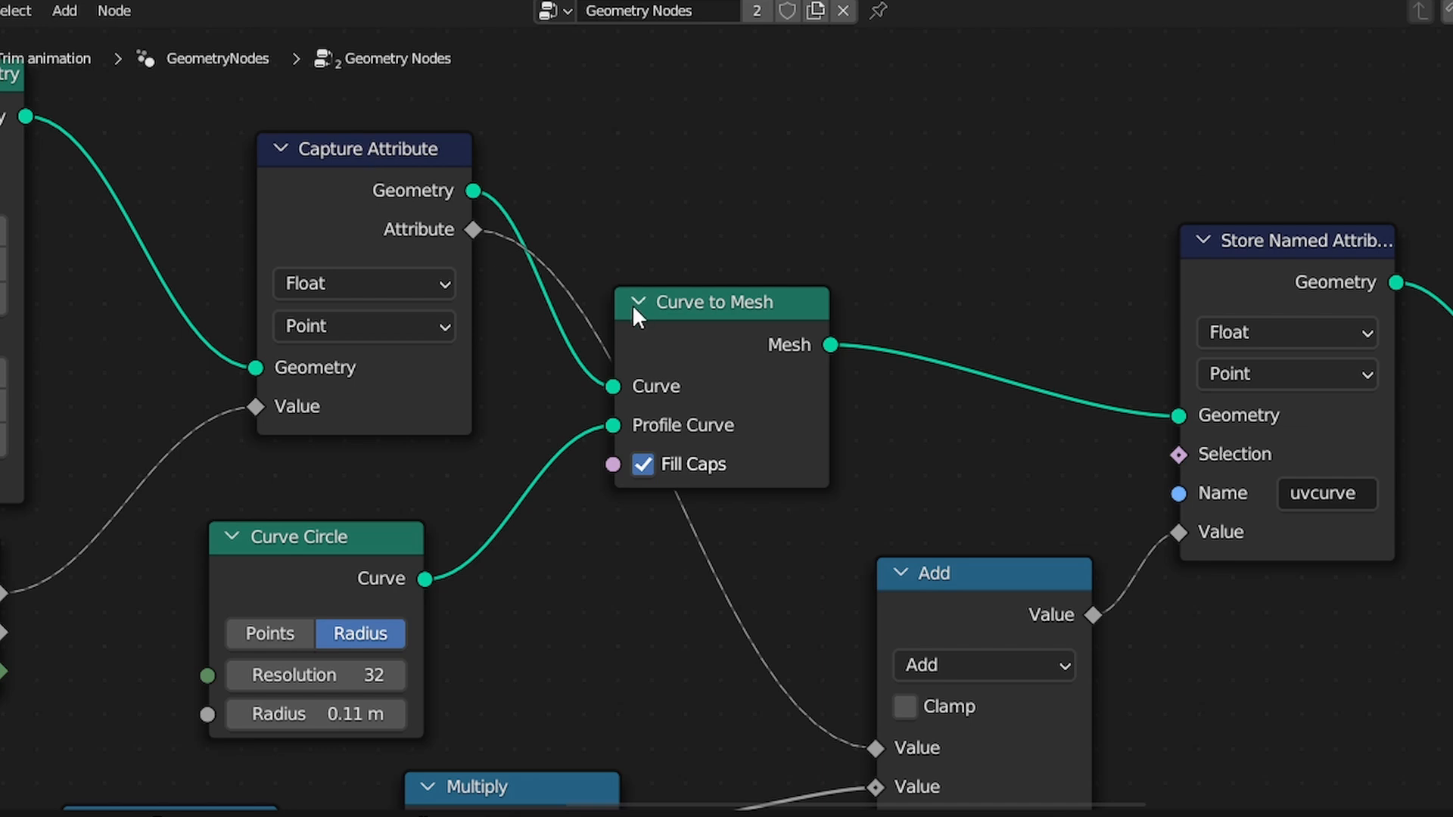
{"action": "middle_click_drag", "start_coordinate": [481, 288], "coordinate": [437, 300]}
{"action": "mouse_move", "coordinate": [429, 229]}
{"action": "left_mouse_down"}
{"action": "mouse_move", "coordinate": [918, 193]}
{"action": "mouse_move", "coordinate": [863, 247]}
{"action": "left_mouse_up"}
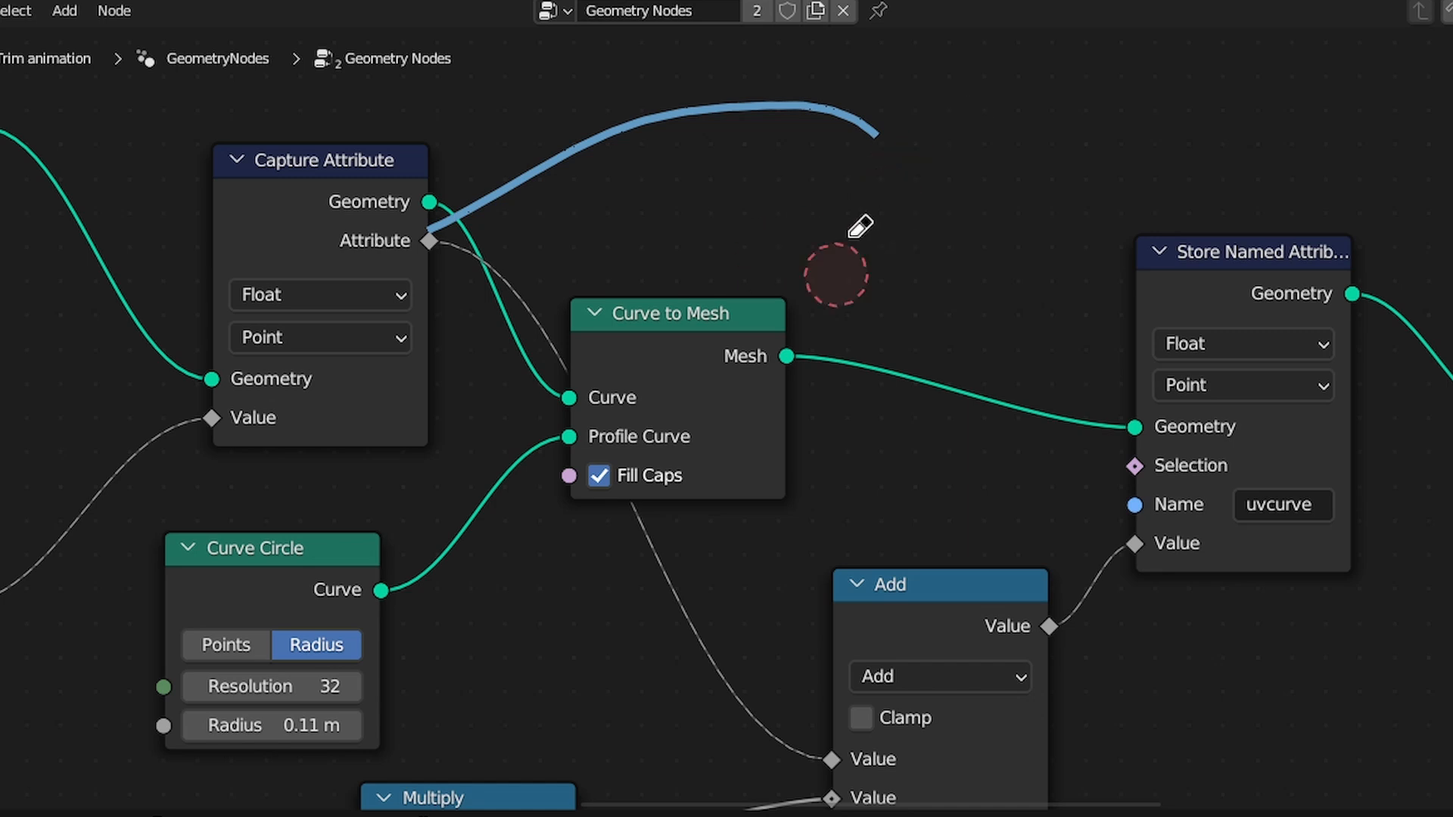
{"action": "mouse_move", "coordinate": [861, 225]}
{"action": "right_mouse_down"}
{"action": "mouse_move", "coordinate": [480, 152]}
{"action": "mouse_move", "coordinate": [550, 182]}
{"action": "right_mouse_up"}
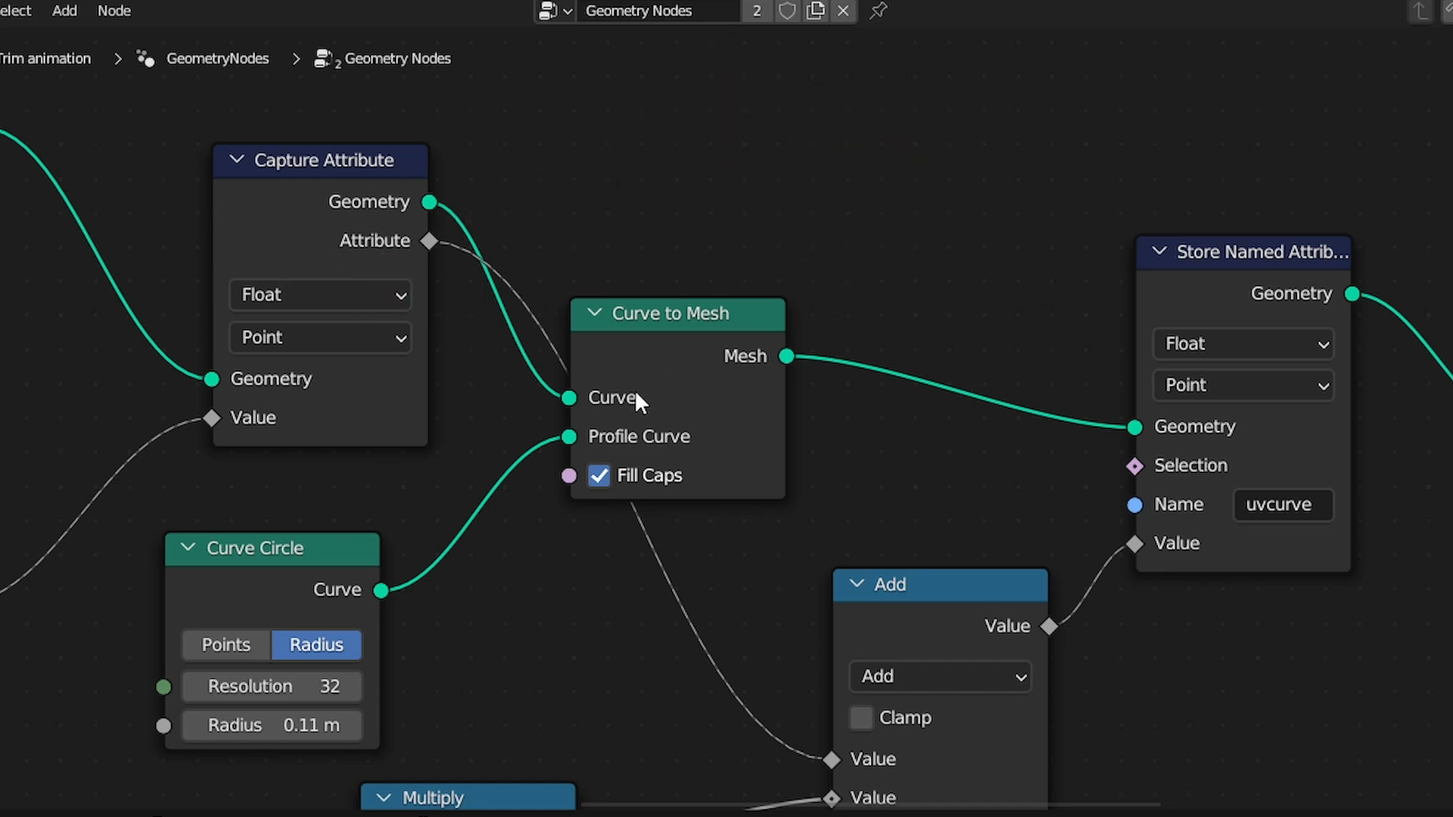
Move the Curve to Mesh node closer to Store Named Attribute, clear of the Attribute link running to Add
{"action": "middle_click_drag", "start_coordinate": [634, 393], "coordinate": [498, 329]}
{"action": "scroll", "coordinate": [424, 276], "scroll_direction": "down", "scroll_amount": 1}
{"action": "scroll", "coordinate": [425, 274], "scroll_direction": "up", "scroll_amount": 1}
{"action": "middle_click_drag", "start_coordinate": [561, 281], "coordinate": [775, 309]}
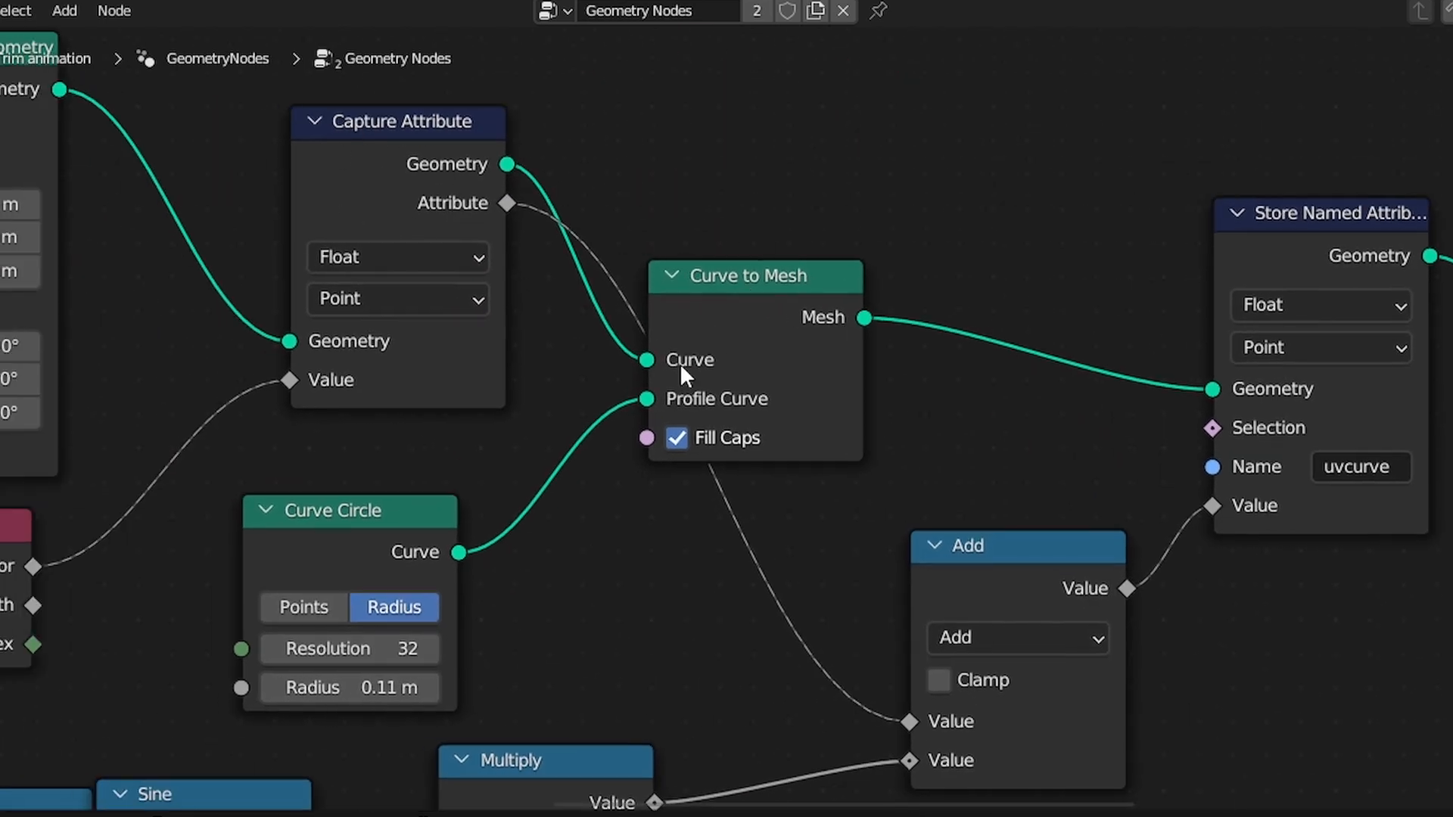
{"action": "scroll", "coordinate": [832, 359], "scroll_direction": "down", "scroll_amount": 1}
{"action": "middle_click_drag", "start_coordinate": [833, 360], "coordinate": [662, 253]}
{"action": "left_click_drag", "start_coordinate": [650, 497], "coordinate": [334, 280]}
{"action": "left_click", "coordinate": [547, 412]}
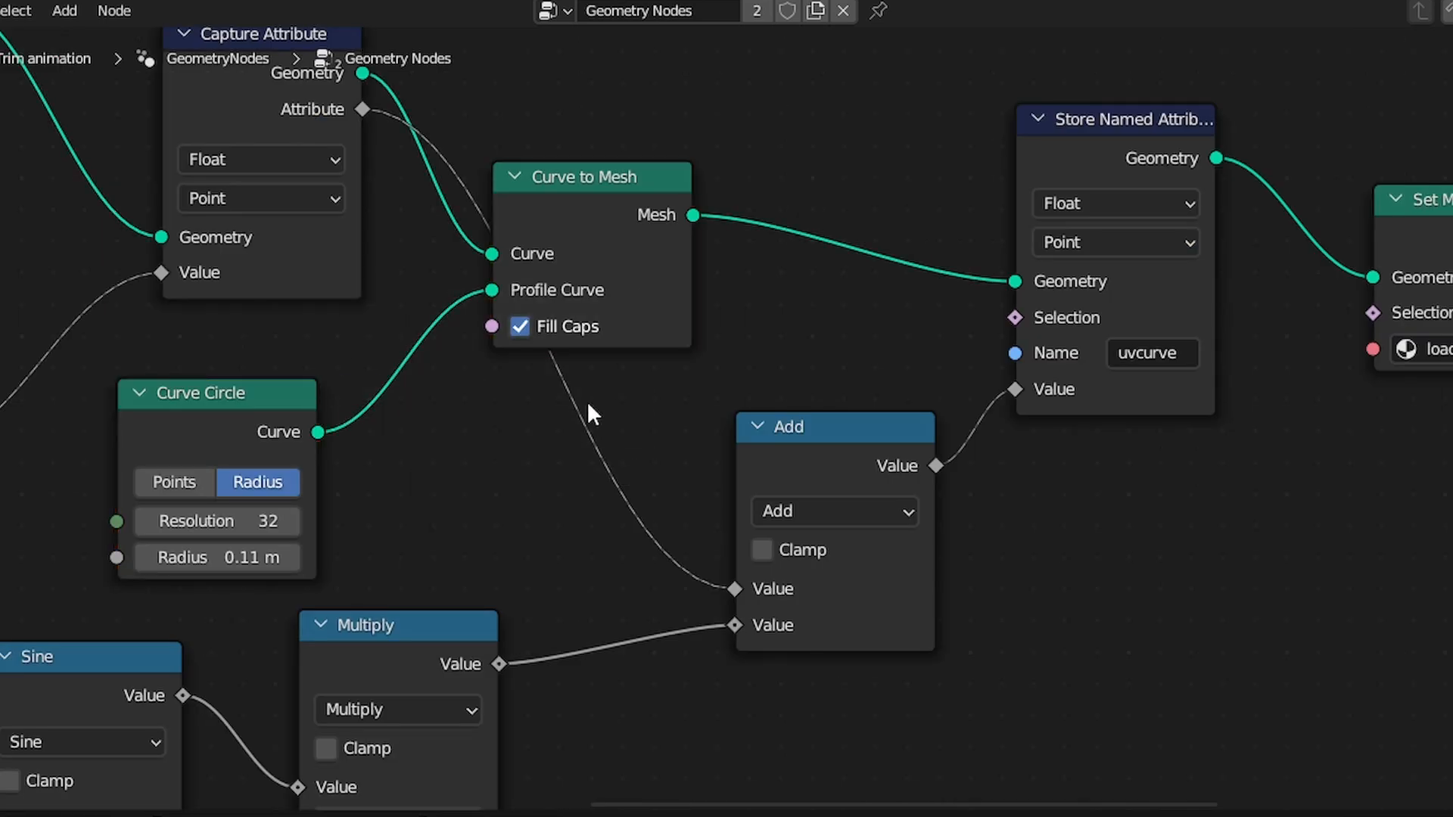
{"action": "middle_click_drag", "start_coordinate": [771, 394], "coordinate": [628, 411]}
{"action": "middle_click_drag", "start_coordinate": [687, 328], "coordinate": [840, 328]}
{"action": "scroll", "coordinate": [840, 327], "scroll_direction": "down", "scroll_amount": 1}
{"action": "middle_click_drag", "start_coordinate": [530, 280], "coordinate": [569, 309]}
{"action": "scroll", "coordinate": [513, 343], "scroll_direction": "up", "scroll_amount": 1}
{"action": "middle_click_drag", "start_coordinate": [722, 343], "coordinate": [486, 423]}
{"action": "left_click_drag", "start_coordinate": [522, 379], "coordinate": [614, 307]}
{"action": "left_click", "coordinate": [704, 227]}
{"action": "scroll", "coordinate": [821, 143], "scroll_direction": "down", "scroll_amount": 1}
{"action": "middle_click_drag", "start_coordinate": [827, 137], "coordinate": [696, 220]}
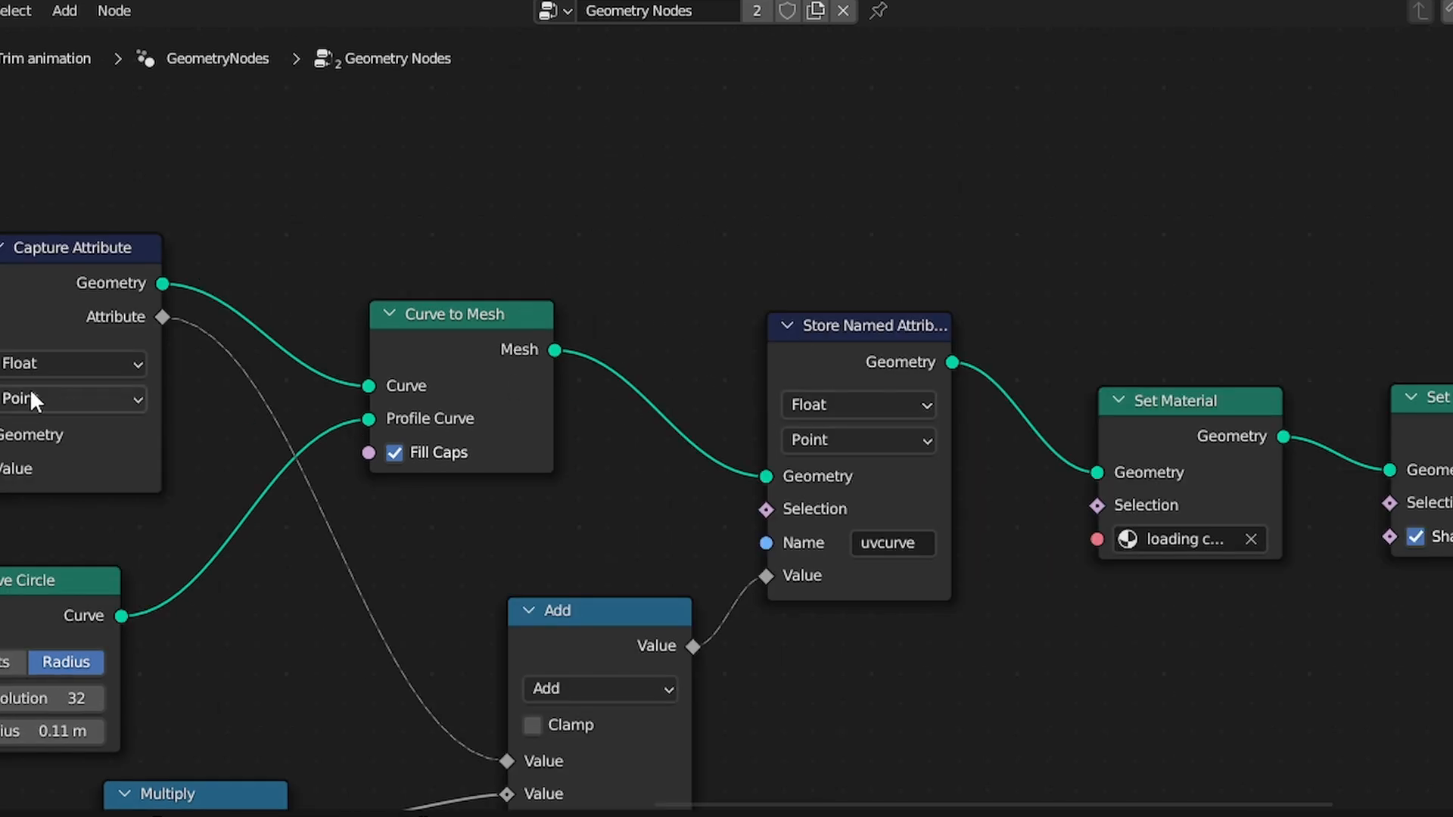
Try the Face domain on the Store Named Attribute node that writes uvcurve, and inspect the tube's gradient
{"action": "middle_click_drag", "start_coordinate": [106, 332], "coordinate": [301, 308]}
{"action": "middle_click_drag", "start_coordinate": [918, 515], "coordinate": [647, 513]}
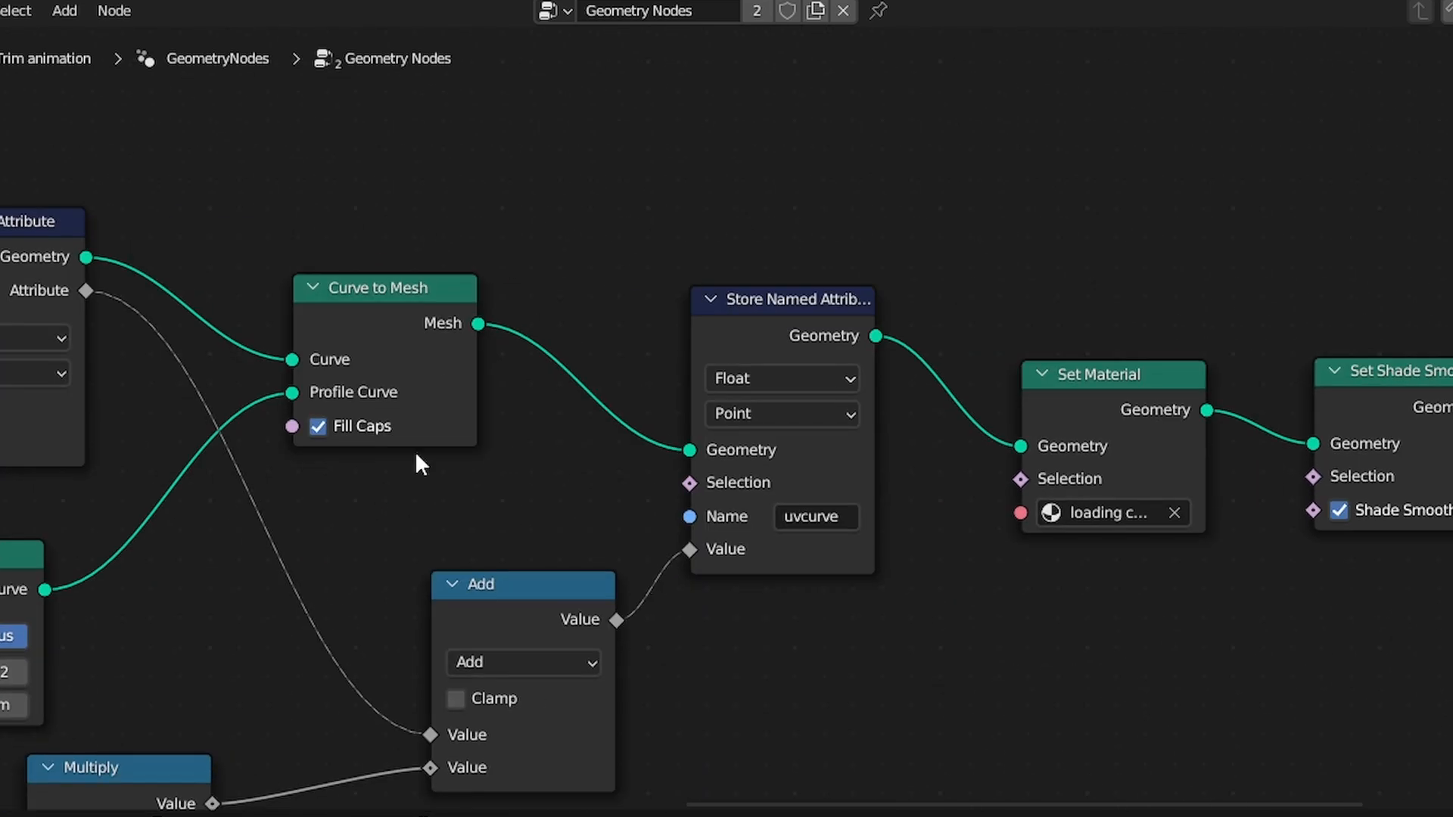
{"action": "scroll", "coordinate": [732, 422], "scroll_direction": "up", "scroll_amount": 3}
{"action": "scroll", "coordinate": [747, 384], "scroll_direction": "down", "scroll_amount": 2}
{"action": "left_click", "coordinate": [747, 414]}
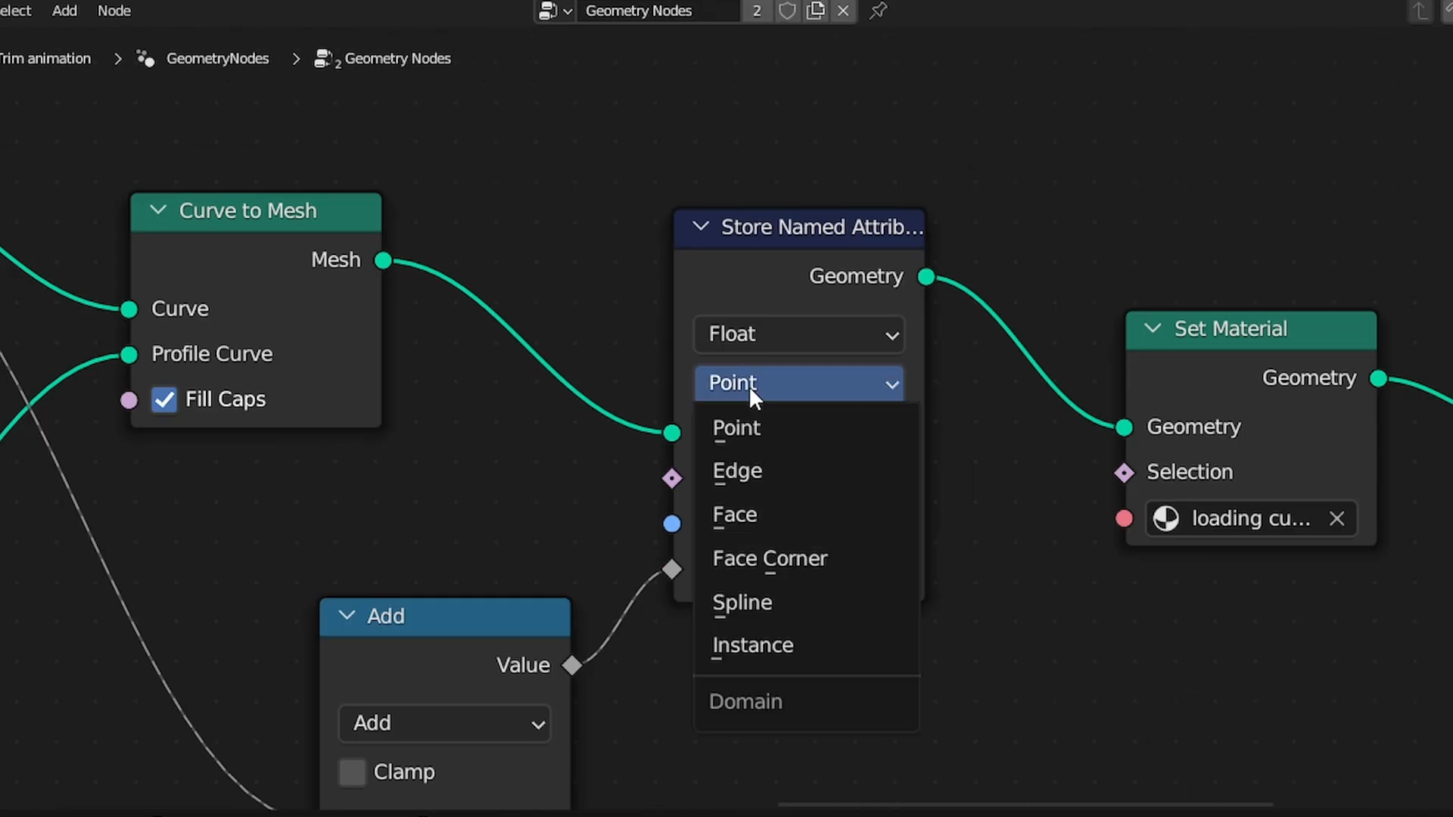
{"action": "left_click", "coordinate": [774, 522]}
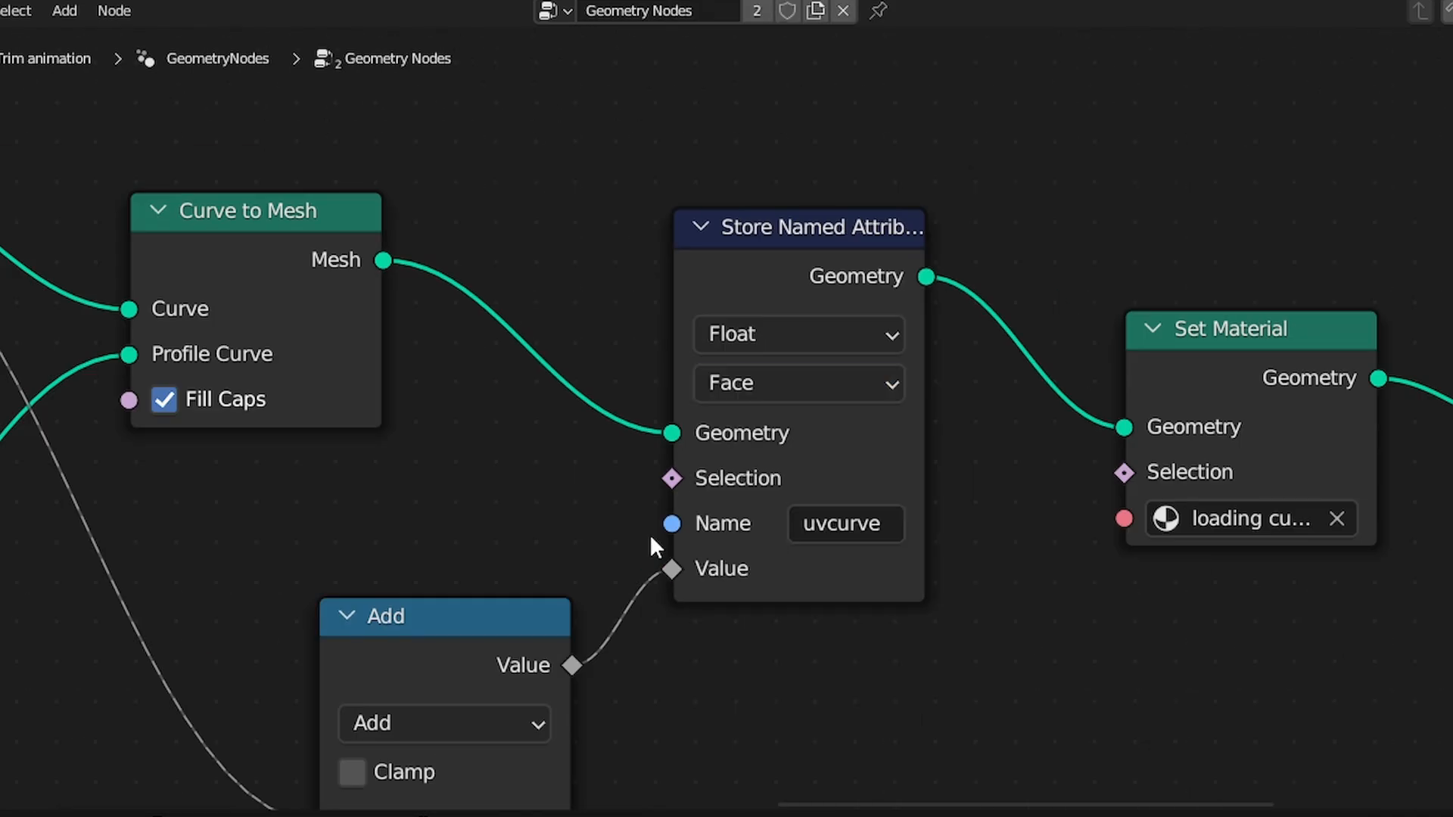
{"action": "scroll", "coordinate": [847, 379], "scroll_direction": "up", "scroll_amount": 1, "text": "ctrl"}
{"action": "scroll", "coordinate": [847, 379], "scroll_direction": "up", "scroll_amount": 1, "text": "ctrl"}
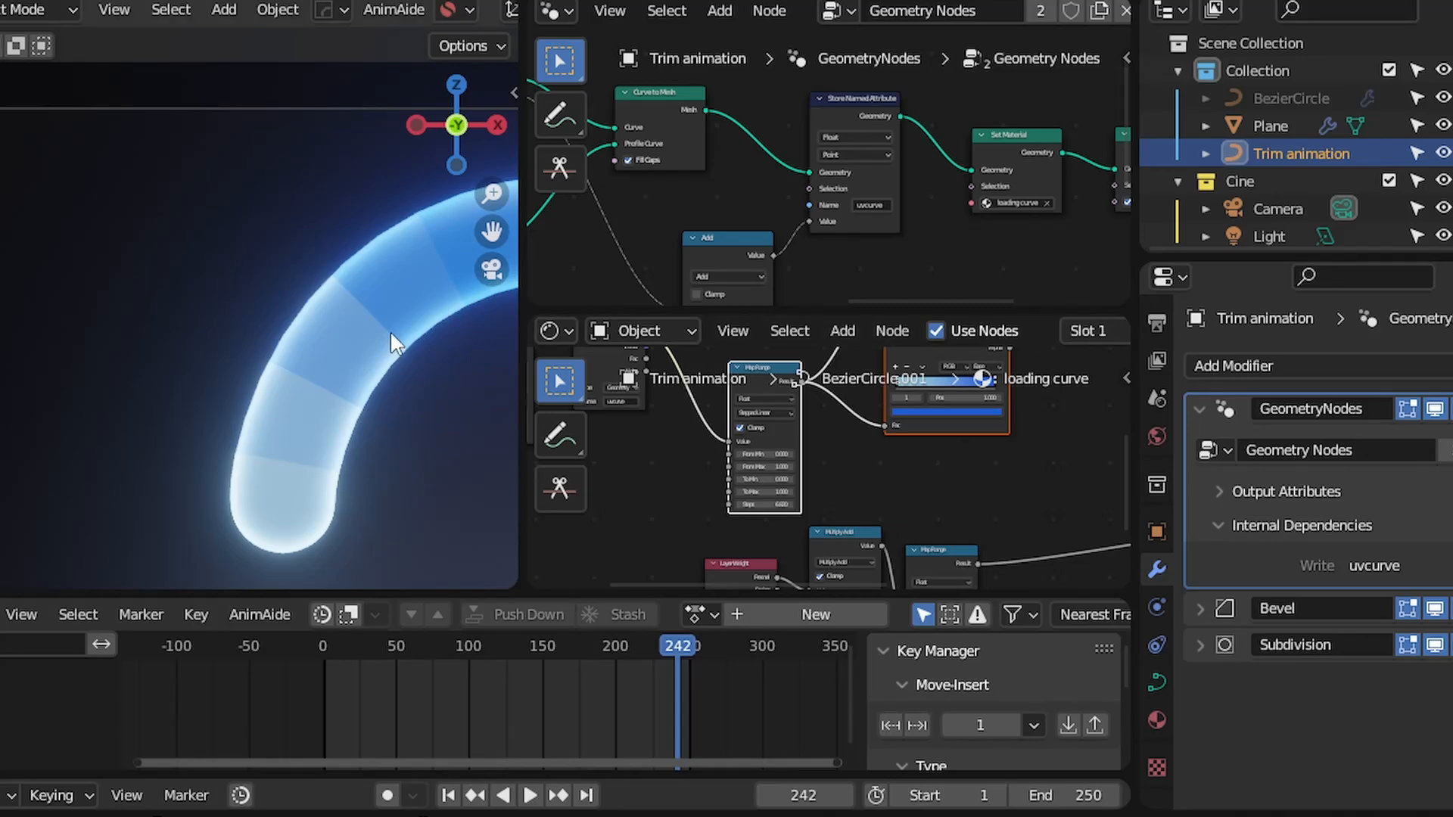
{"action": "scroll", "coordinate": [820, 437], "scroll_direction": "down", "scroll_amount": 4}
Maximize the geometry node editor and space the Sine and second Multiply nodes horizontally away from the first Multiply
{"action": "key", "text": "ctrl+space"}
{"action": "middle_click_drag", "start_coordinate": [699, 382], "coordinate": [1087, 217]}
{"action": "scroll", "coordinate": [768, 292], "scroll_direction": "down", "scroll_amount": 10}
{"action": "left_click_drag", "start_coordinate": [795, 549], "coordinate": [647, 448]}
{"action": "key", "text": "g"}
{"action": "key", "text": "x"}
{"action": "left_click", "coordinate": [731, 424]}
{"action": "middle_click_drag", "start_coordinate": [721, 418], "coordinate": [787, 484]}
{"action": "scroll", "coordinate": [919, 317], "scroll_direction": "up", "scroll_amount": 6}
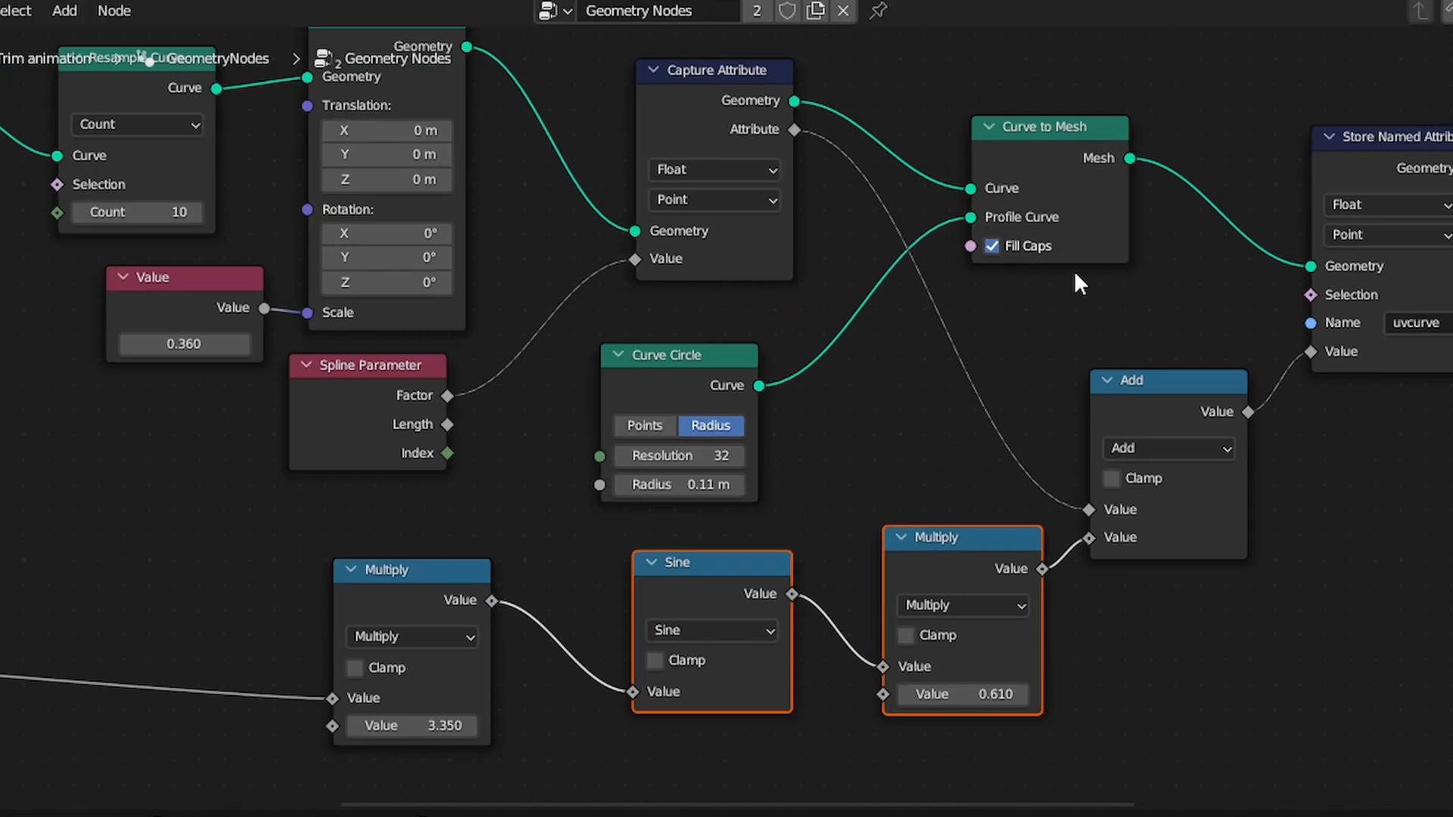
Restore the full layout and play the loading curve animation to check the tube's gradient
{"action": "scroll", "coordinate": [847, 298], "scroll_direction": "down", "scroll_amount": 6}
{"action": "middle_click_drag", "start_coordinate": [846, 298], "coordinate": [822, 363]}
{"action": "key", "text": "ctrl+space"}
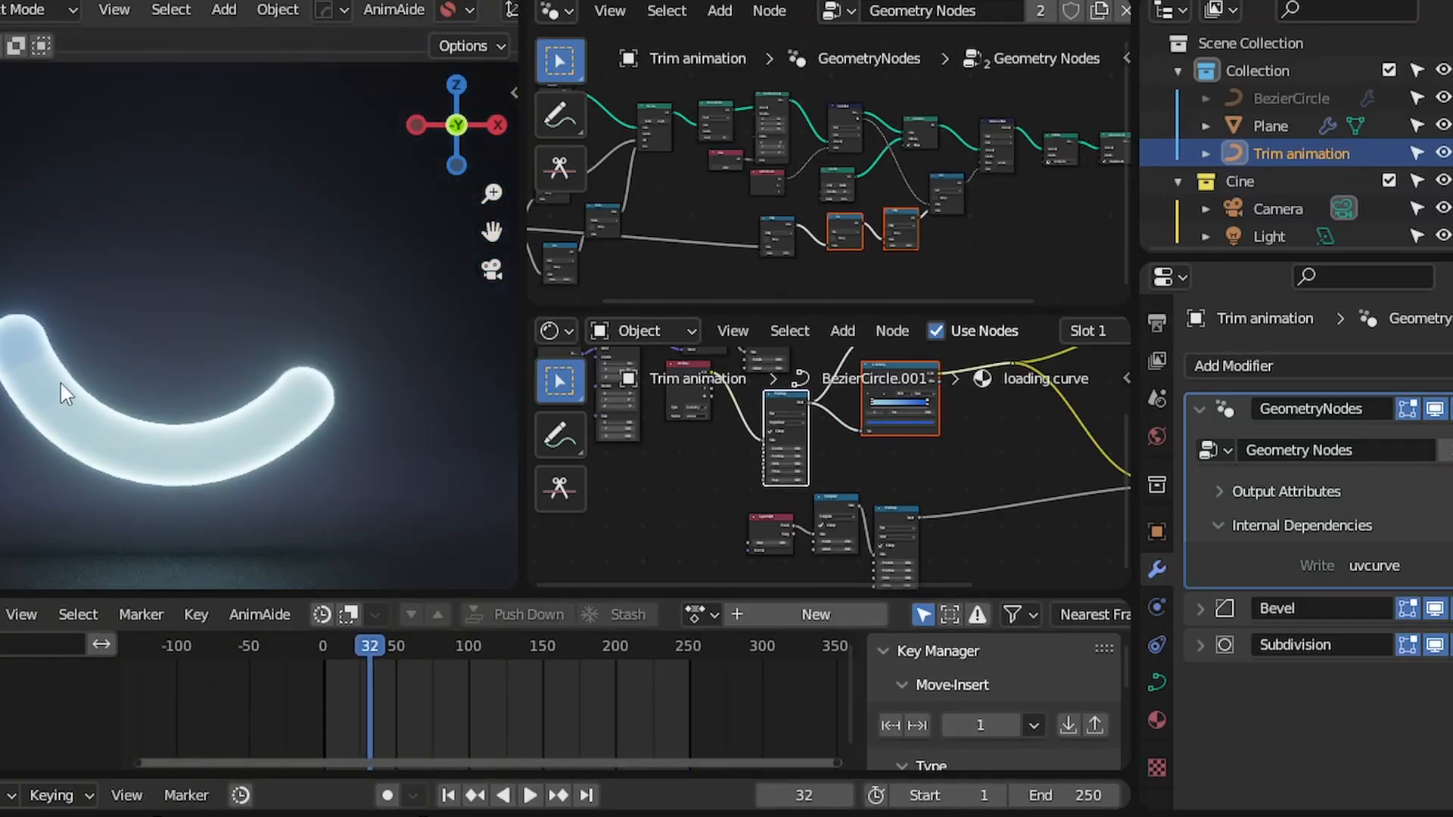
{"action": "key", "text": "space"}
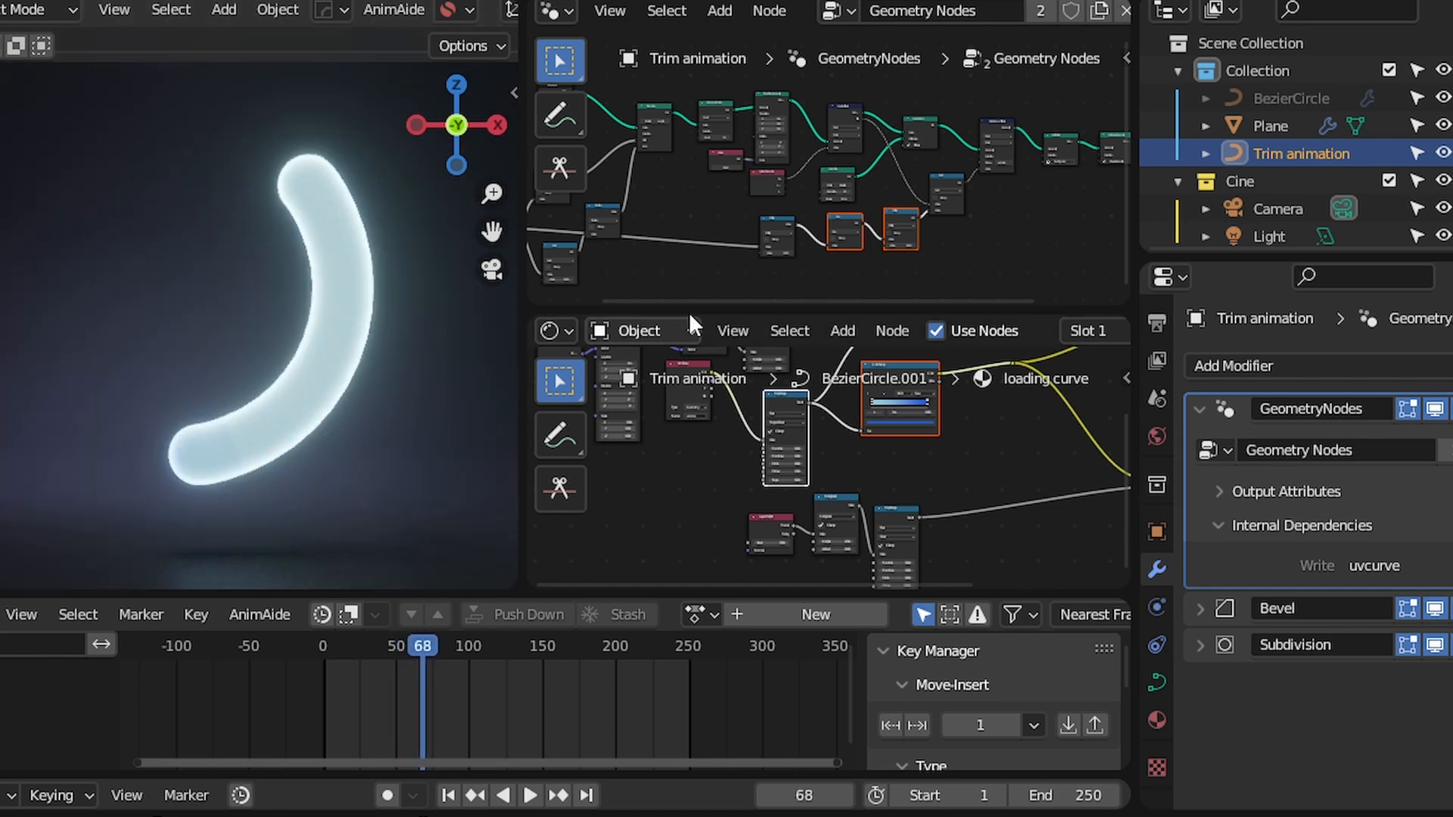
Examine and select the Set Material and Set Shade Smooth nodes in the maximized geometry node editor, and restore the full layout
{"action": "key", "text": "ctrl+space"}
{"action": "scroll", "coordinate": [946, 530], "scroll_direction": "up", "scroll_amount": 1}
{"action": "middle_click_drag", "start_coordinate": [948, 535], "coordinate": [807, 529]}
{"action": "scroll", "coordinate": [1060, 446], "scroll_direction": "up", "scroll_amount": 3}
{"action": "middle_click_drag", "start_coordinate": [1071, 445], "coordinate": [530, 514]}
{"action": "scroll", "coordinate": [969, 469], "scroll_direction": "up", "scroll_amount": 7}
{"action": "left_click_drag", "start_coordinate": [999, 530], "coordinate": [535, 255]}
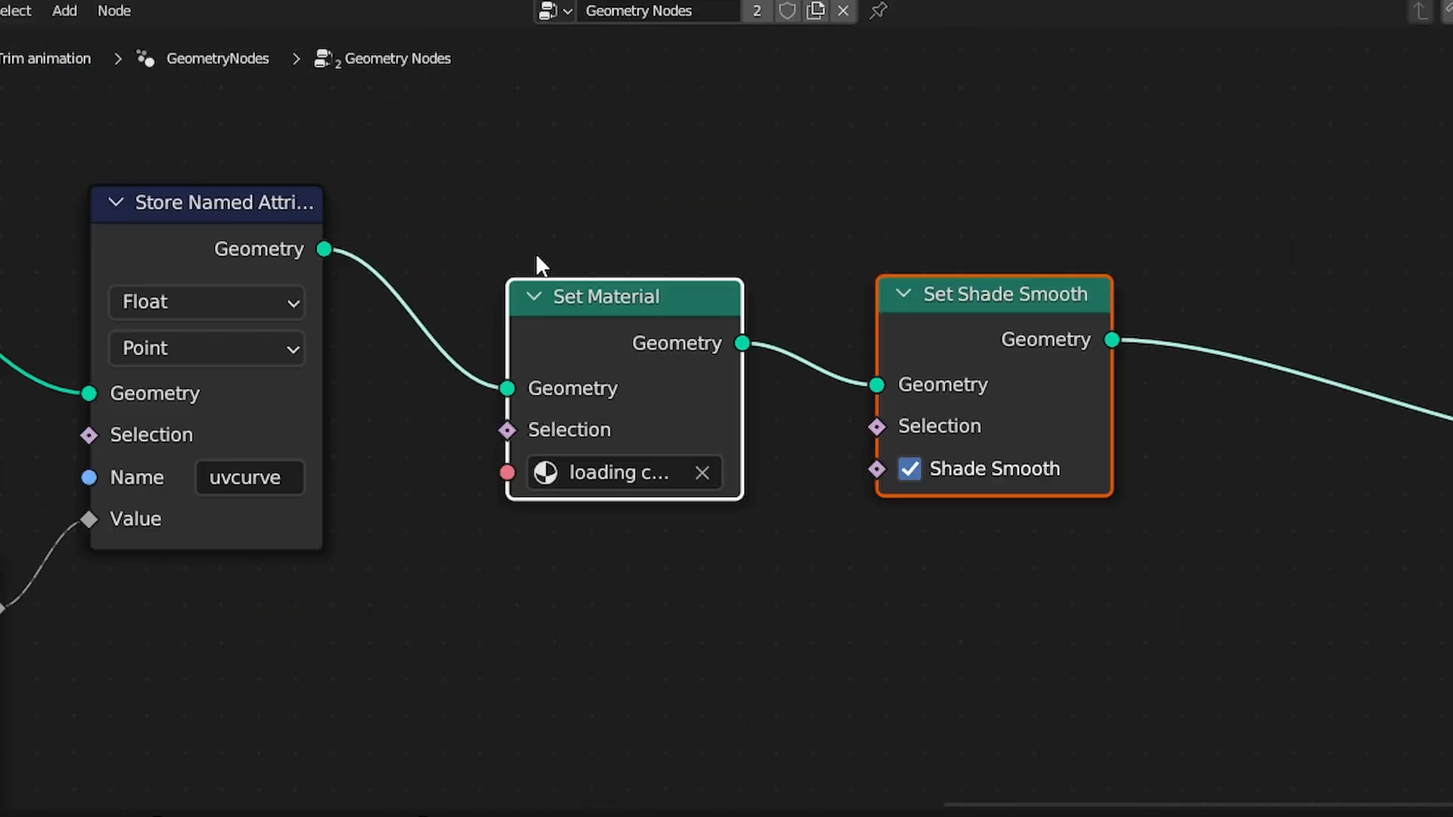
{"action": "left_click", "coordinate": [817, 236]}
{"action": "key", "text": "ctrl+z"}
{"action": "key", "text": "ctrl+space"}
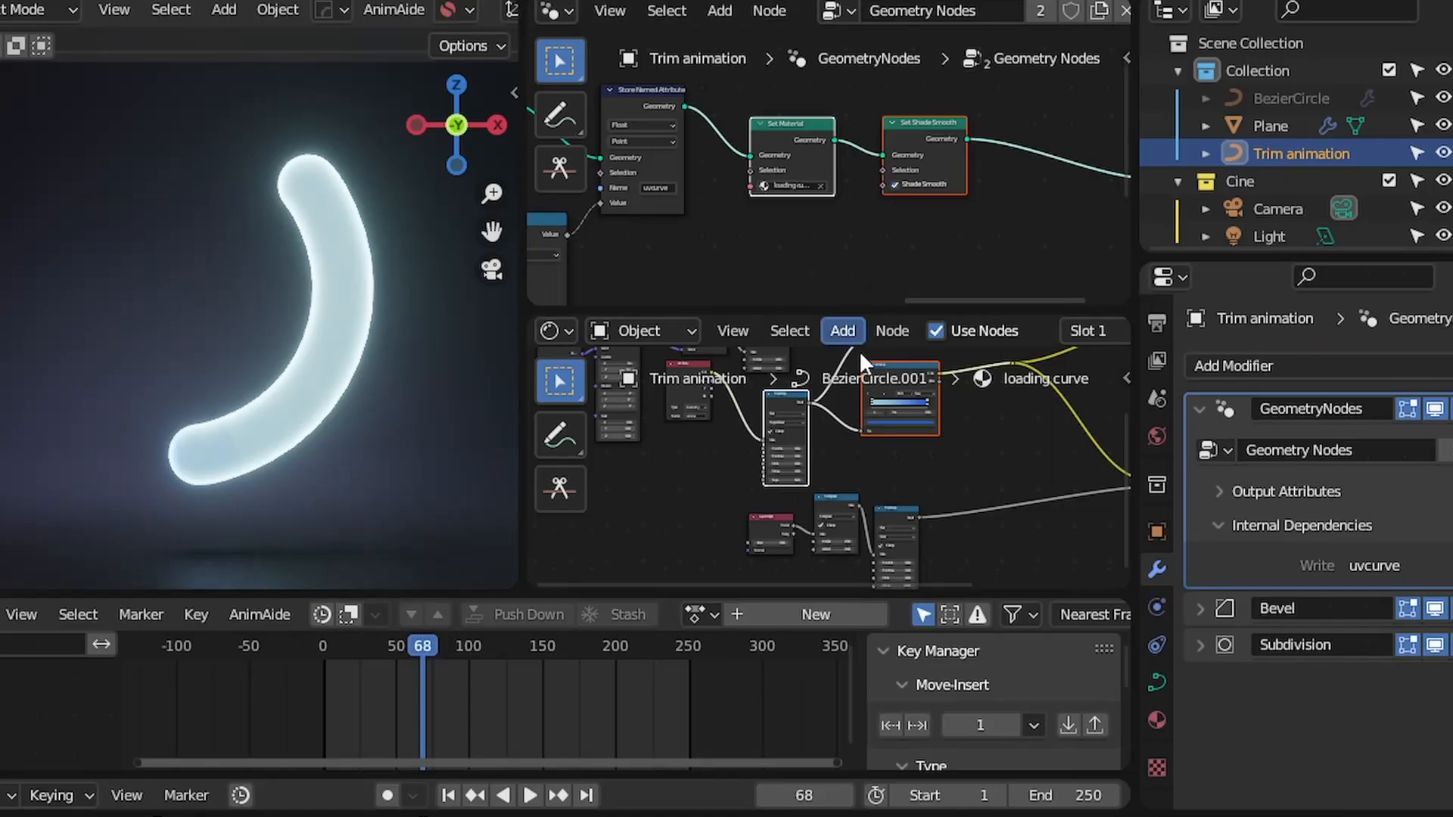
Inspect the tube's surface and smooth shading up close in the 3D viewport
{"action": "scroll", "coordinate": [273, 306], "scroll_direction": "up", "scroll_amount": 4}
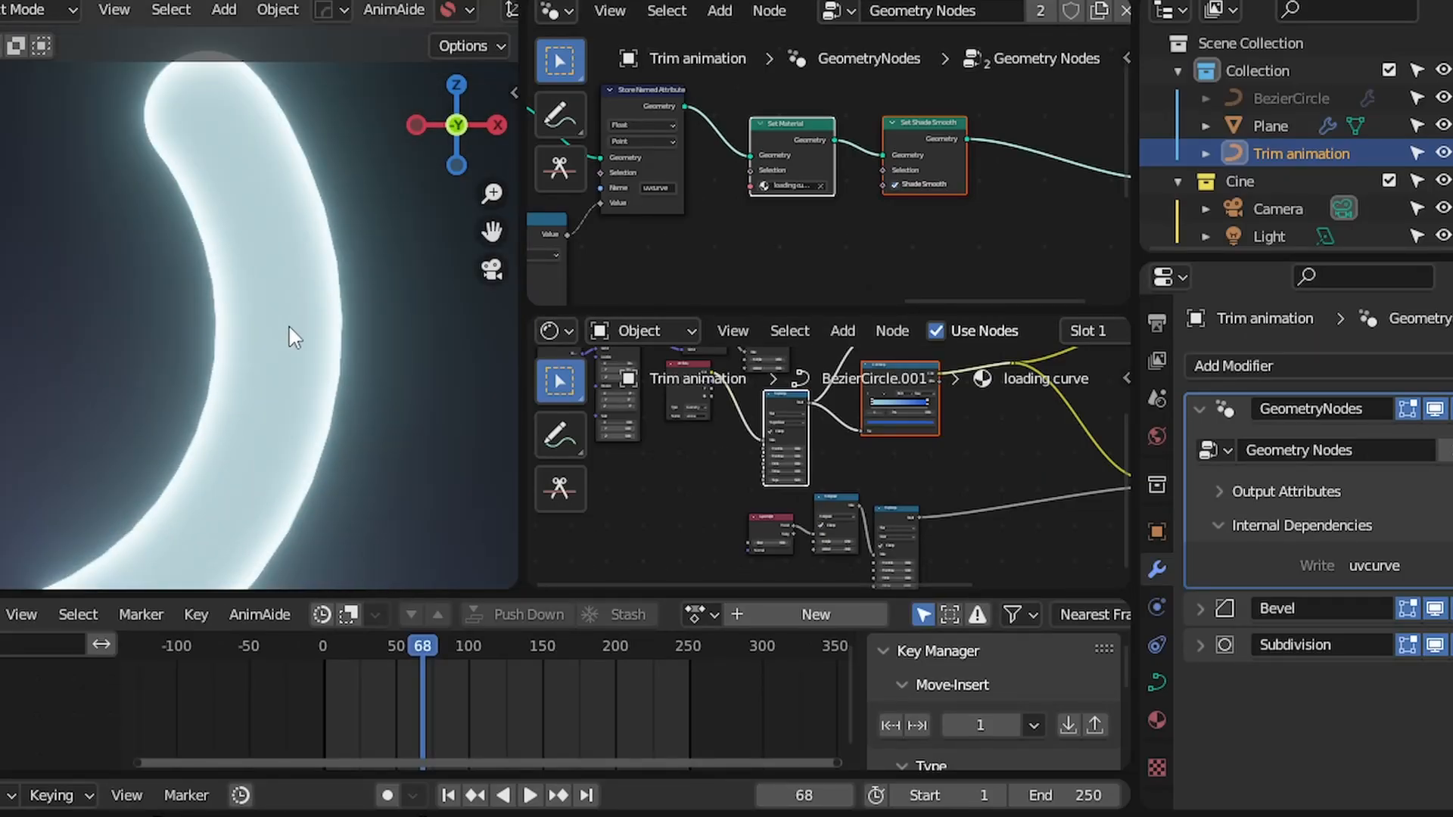
{"action": "key", "text": "shift+z"}
{"action": "scroll", "coordinate": [250, 303], "scroll_direction": "down", "scroll_amount": 5}
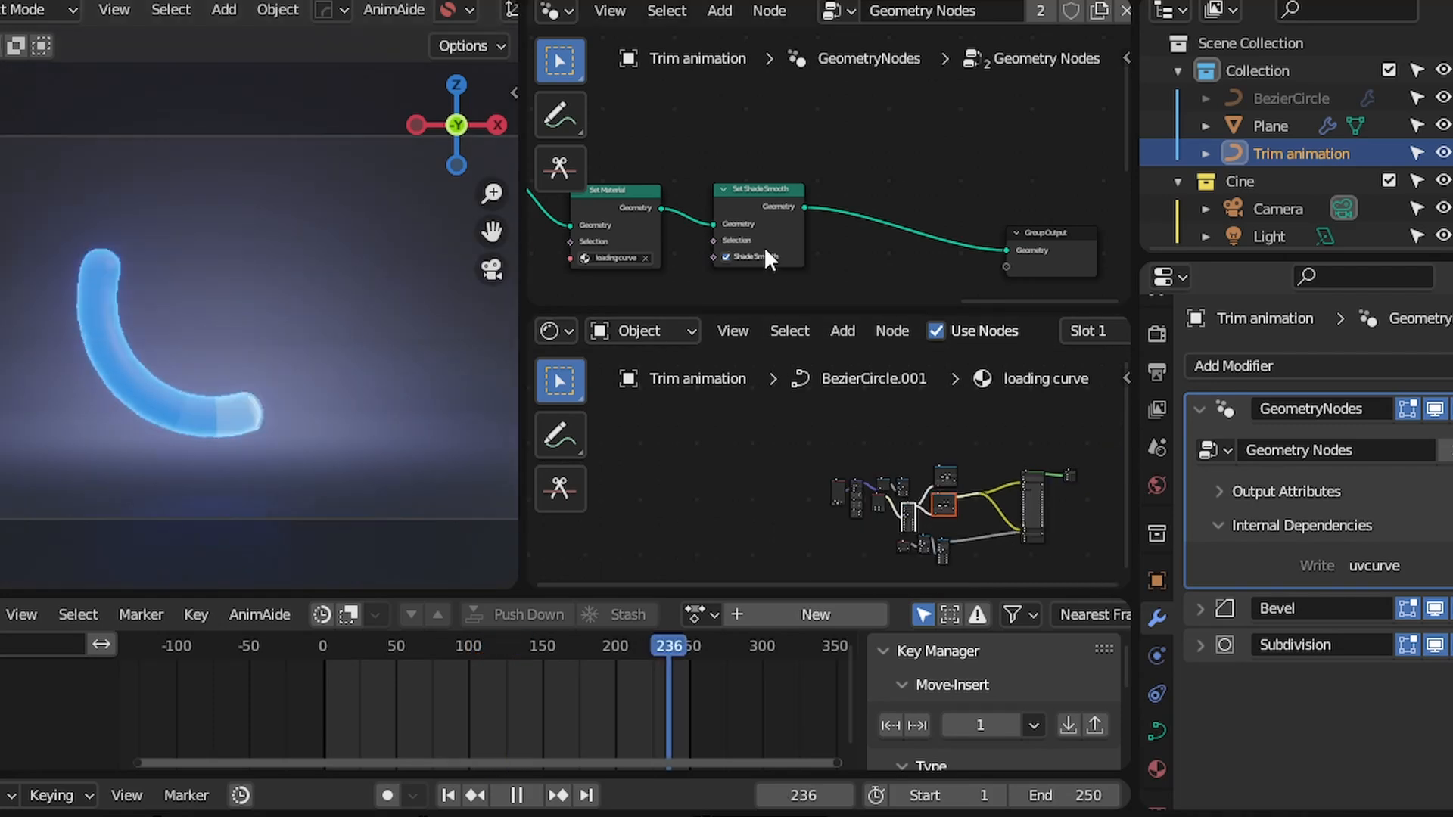
Maximize the geometry node editor, select every node of the tree and move them all horizontally
{"action": "key", "text": "ctrl+space"}
{"action": "scroll", "coordinate": [774, 265], "scroll_direction": "down", "scroll_amount": 5}
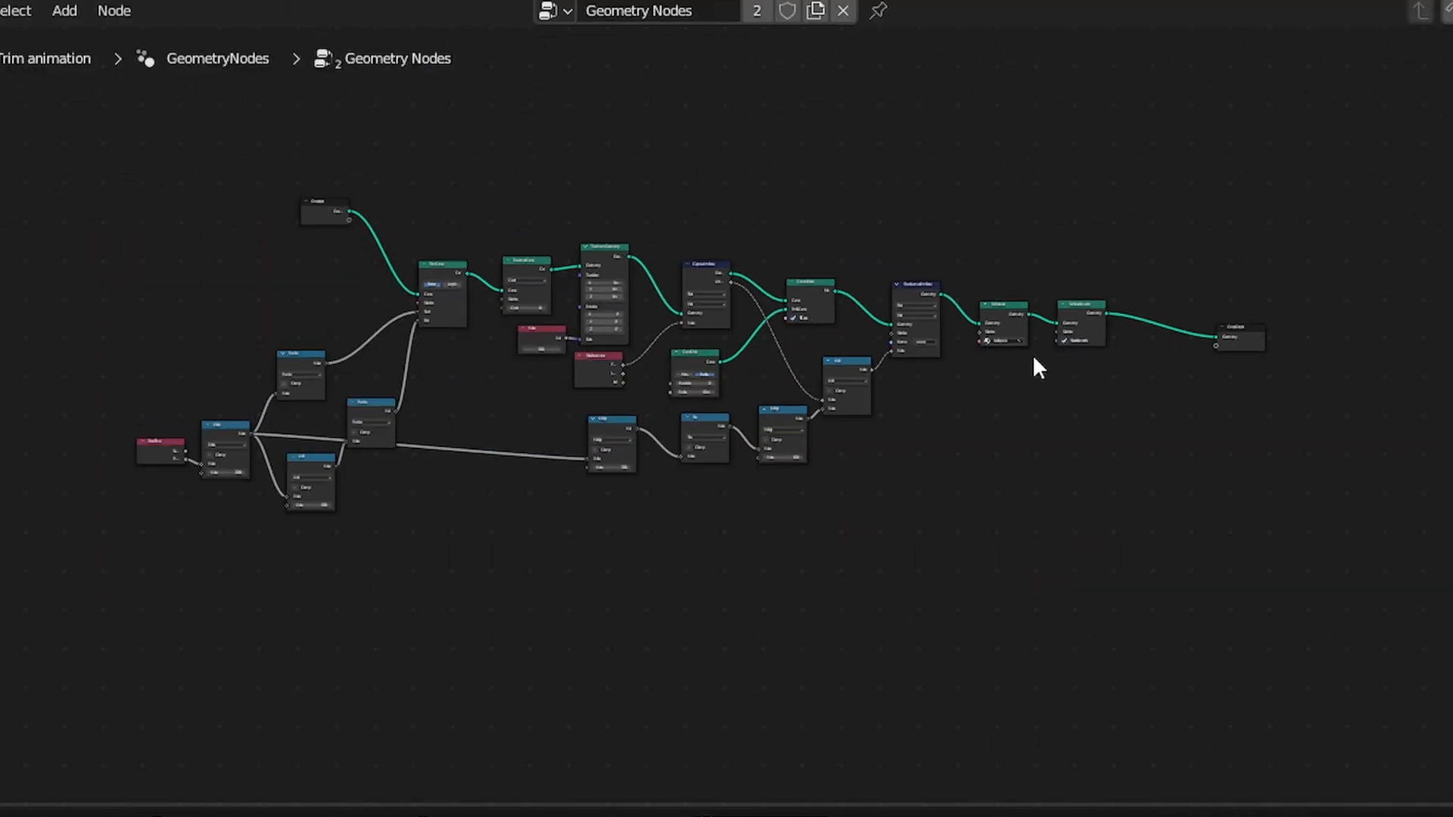
{"action": "key", "text": "a"}
{"action": "key", "text": "g"}
{"action": "key", "text": "x"}
Review the node chain from Group Input to Set Shade Smooth, and watch the tube animation in the full layout
{"action": "scroll", "coordinate": [931, 291], "scroll_direction": "up", "scroll_amount": 3}
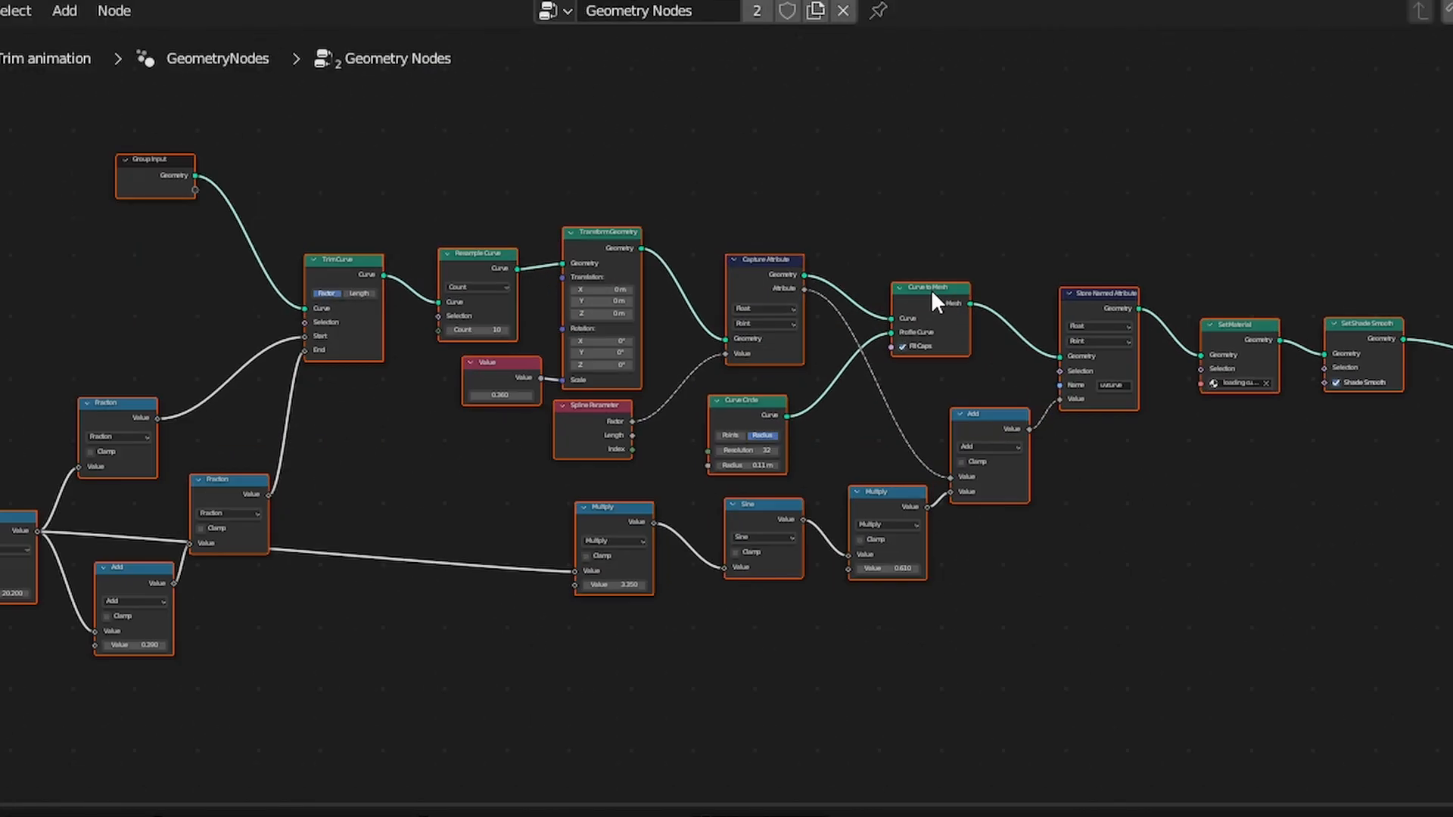
{"action": "middle_click_drag", "start_coordinate": [872, 316], "coordinate": [864, 318]}
{"action": "scroll", "coordinate": [896, 366], "scroll_direction": "up", "scroll_amount": 1}
{"action": "middle_click_drag", "start_coordinate": [1209, 502], "coordinate": [1216, 527]}
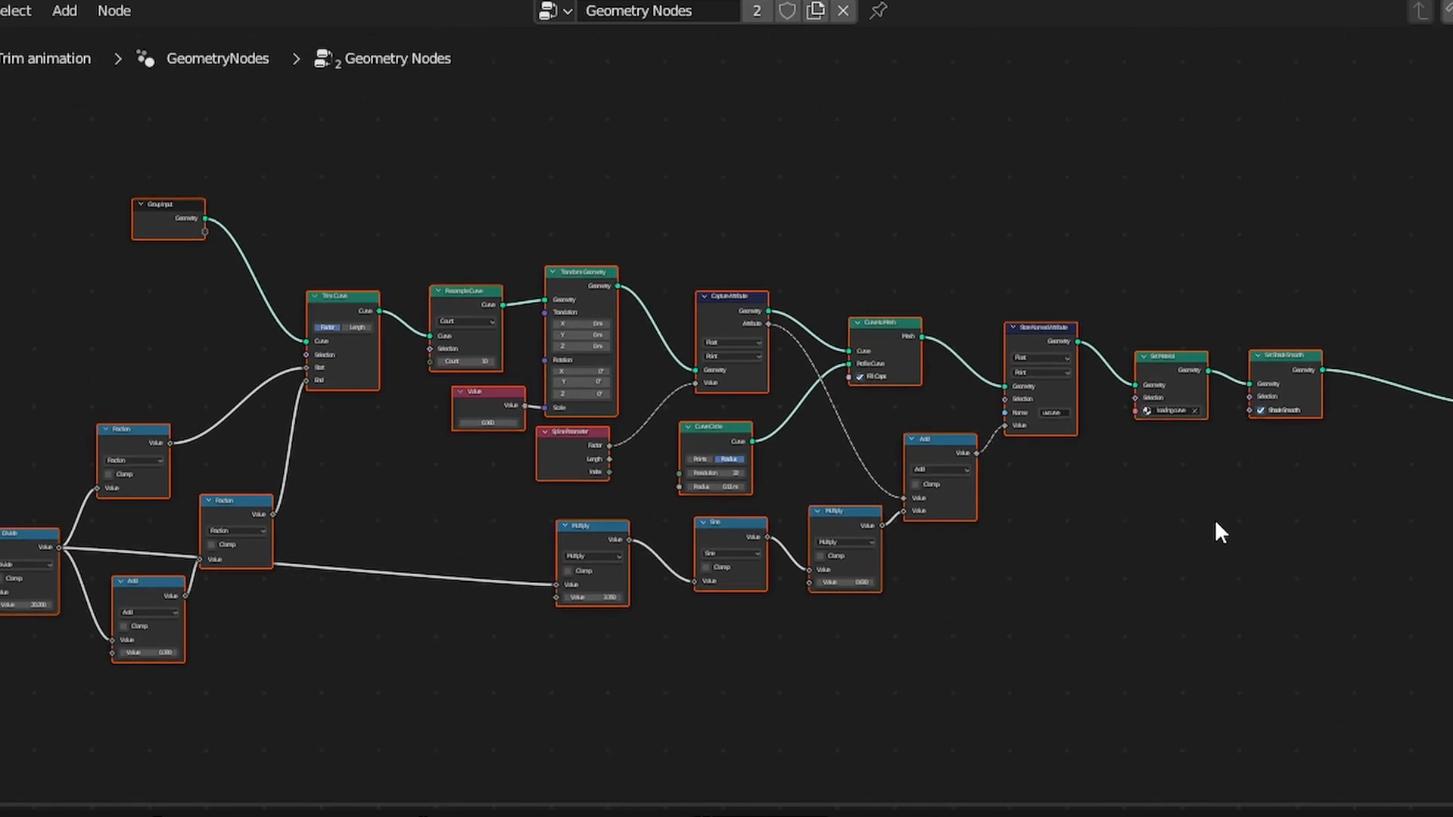
{"action": "scroll", "coordinate": [1214, 526], "scroll_direction": "up", "scroll_amount": 1}
{"action": "scroll", "coordinate": [1215, 526], "scroll_direction": "down", "scroll_amount": 1}
{"action": "key", "text": "ctrl+space"}
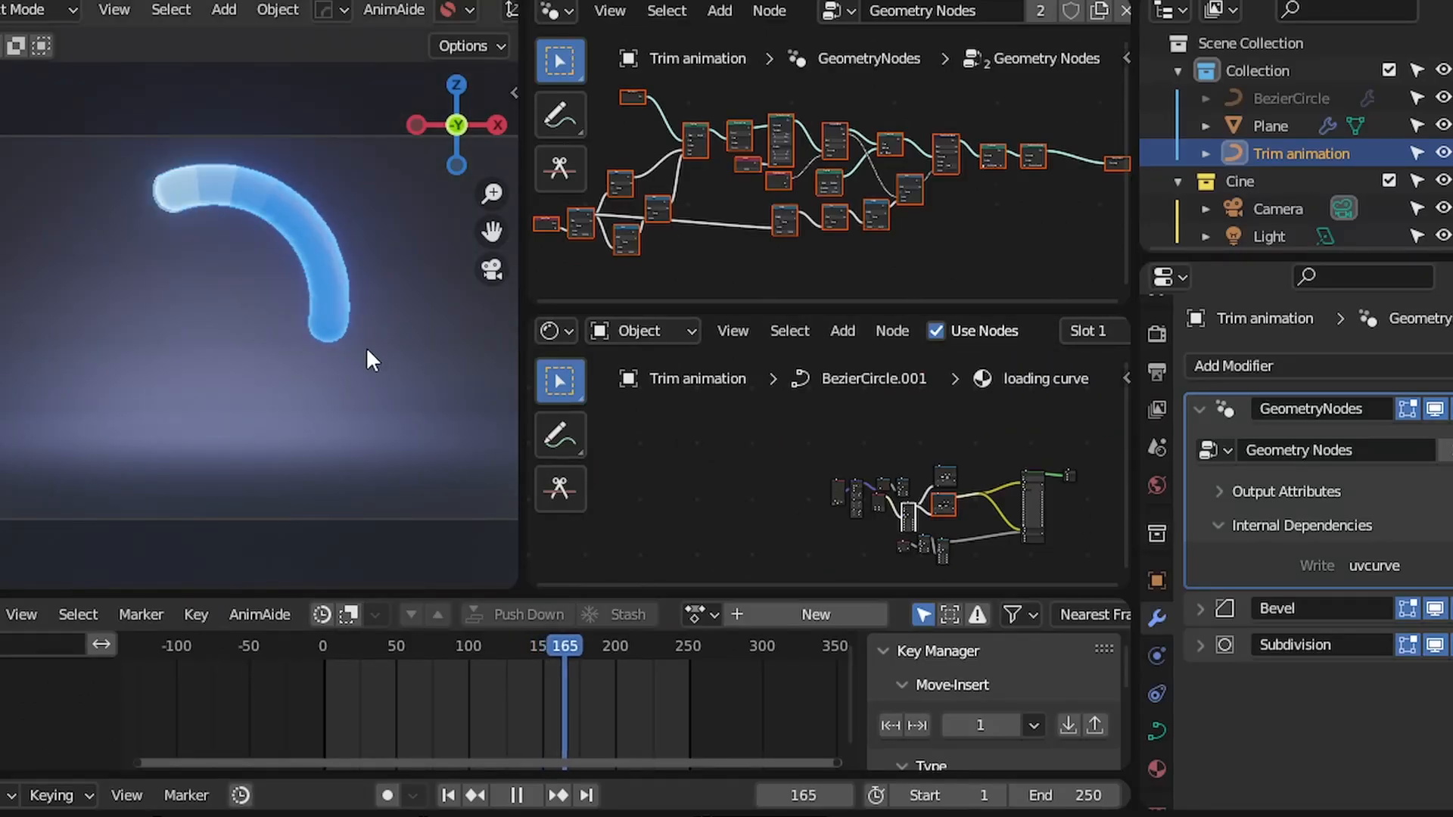
{"action": "scroll", "coordinate": [336, 346], "scroll_direction": "down", "scroll_amount": 1}
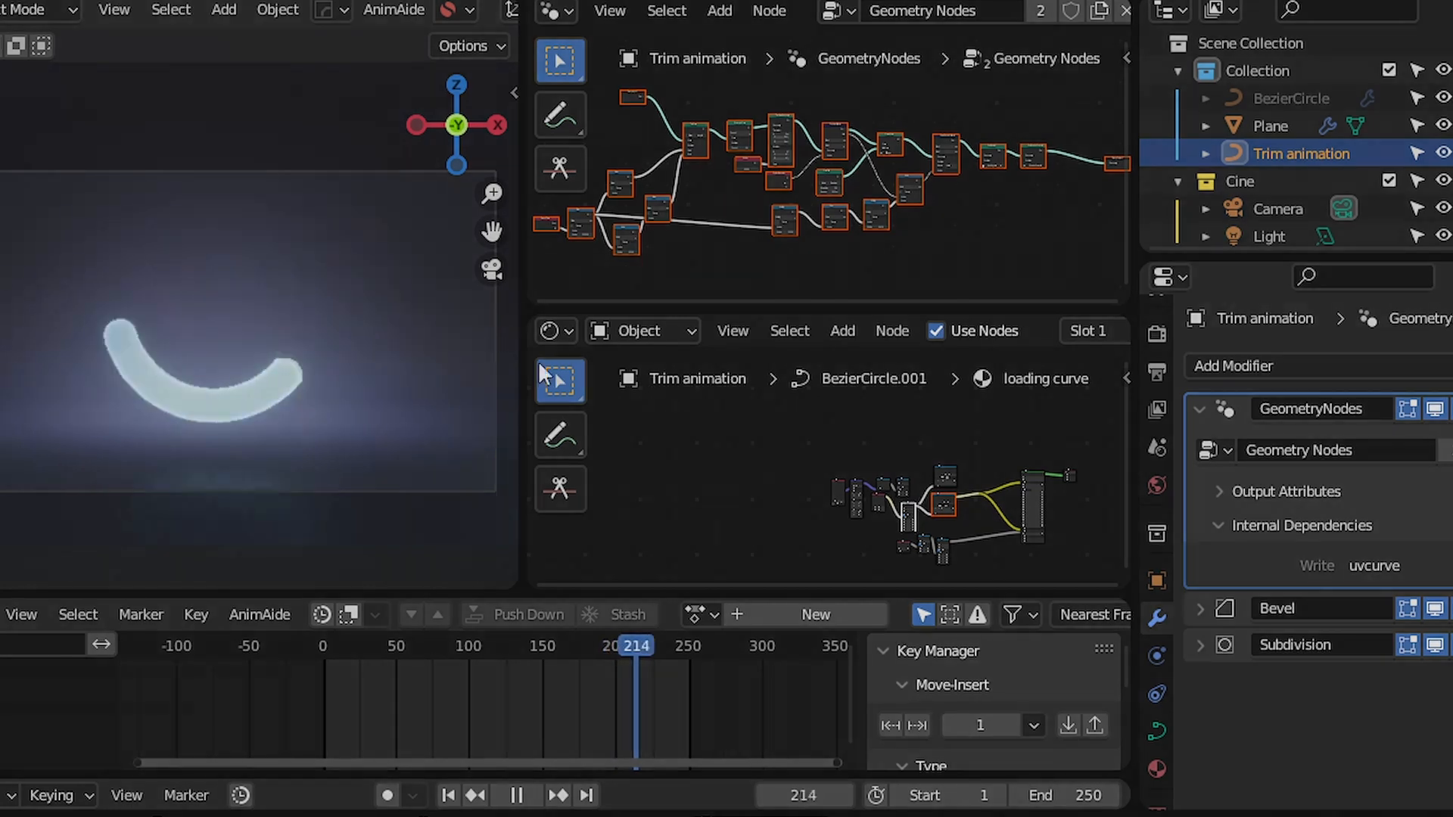